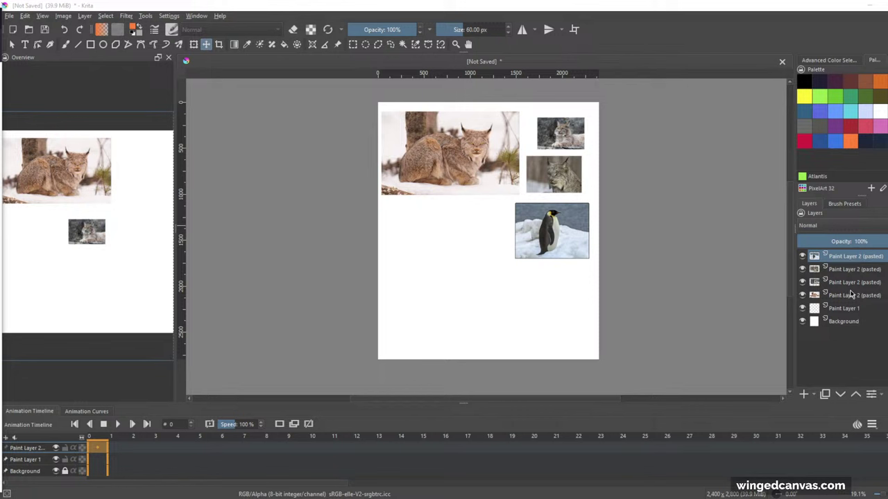
# Group the four pasted reference photo layers and hide the new group.
pyautogui.keyDown('shift'); pyautogui.click(850, 295); pyautogui.keyUp('shift')
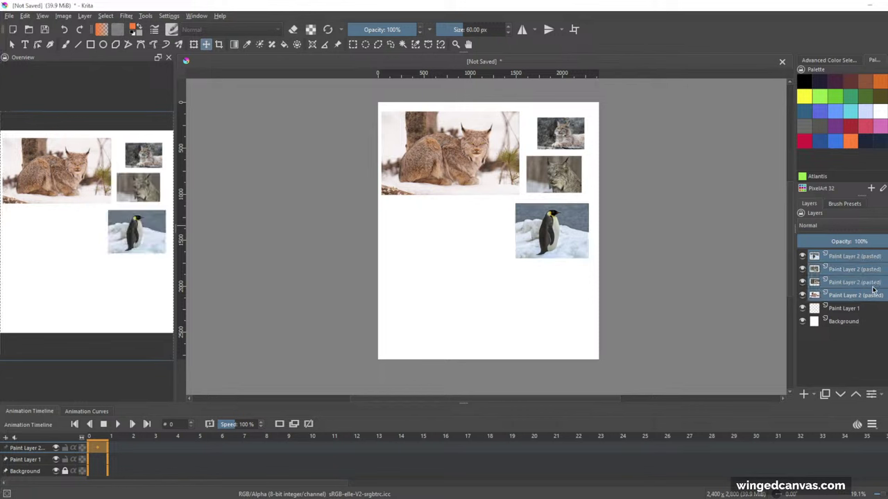
pyautogui.hotkey('ctrl', 'g')
pyautogui.click(824, 257)
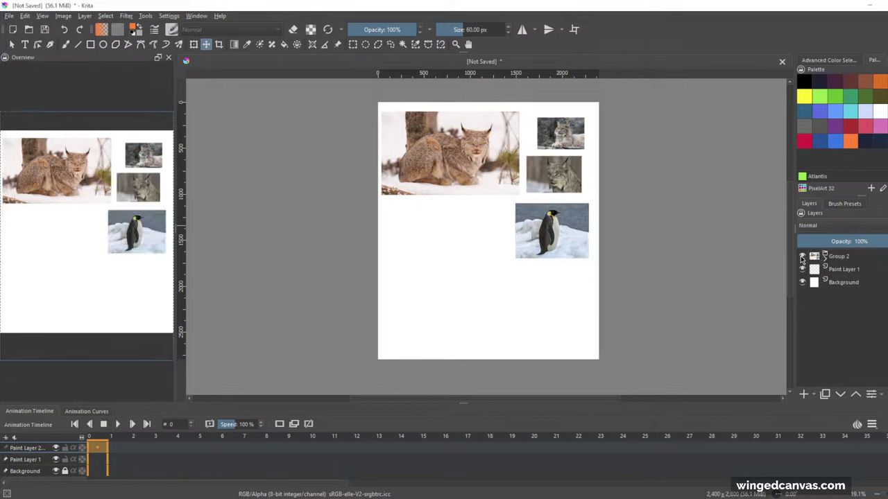
pyautogui.click(802, 257)
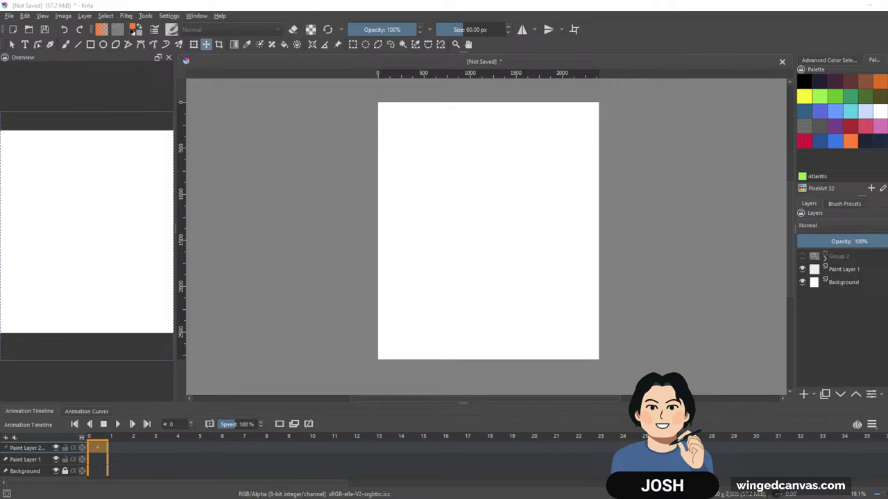
# Test the 60 px brush with loose orange scribbles on Paint Layer 1.
pyautogui.click(852, 273)
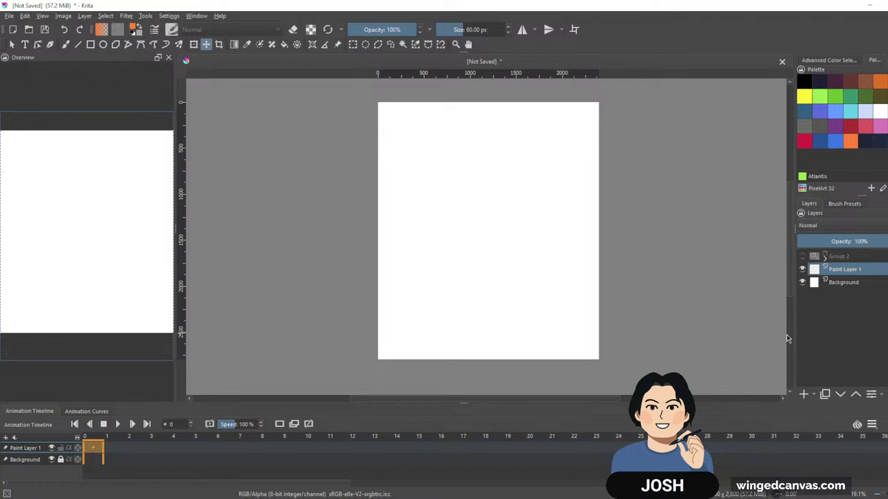
pyautogui.press('b')
pyautogui.moveTo(556, 233)
pyautogui.mouseDown()
pyautogui.moveTo(548, 315)
pyautogui.moveTo(561, 280)
pyautogui.moveTo(555, 278)
pyautogui.moveTo(551, 330)
pyautogui.mouseUp()
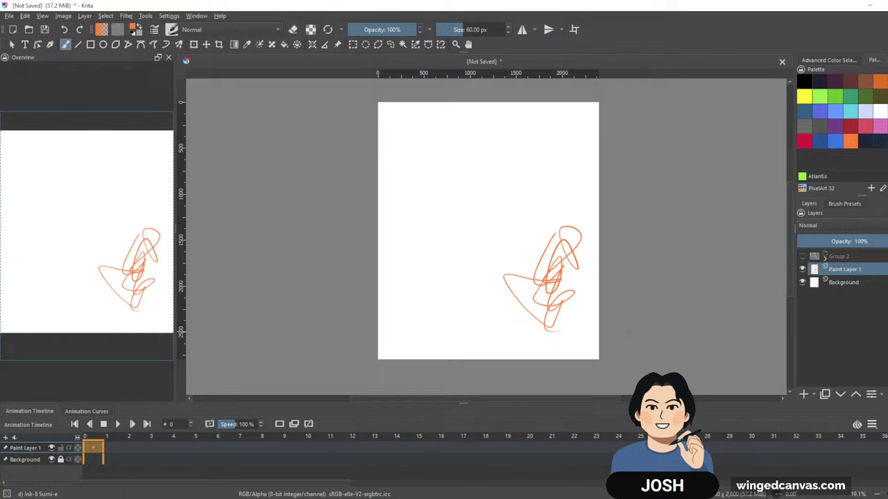
pyautogui.hotkey('ctrl', 'z')
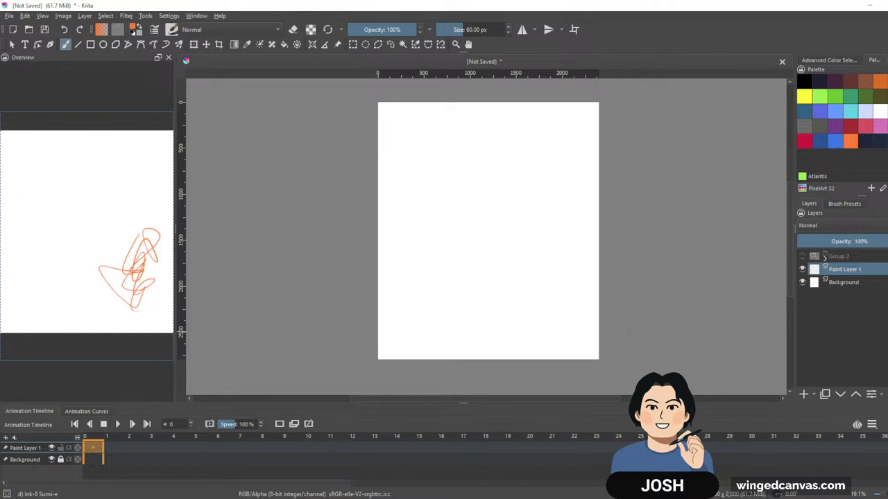
pyautogui.moveTo(541, 162)
pyautogui.mouseDown()
pyautogui.moveTo(529, 215)
pyautogui.moveTo(552, 241)
pyautogui.mouseUp()
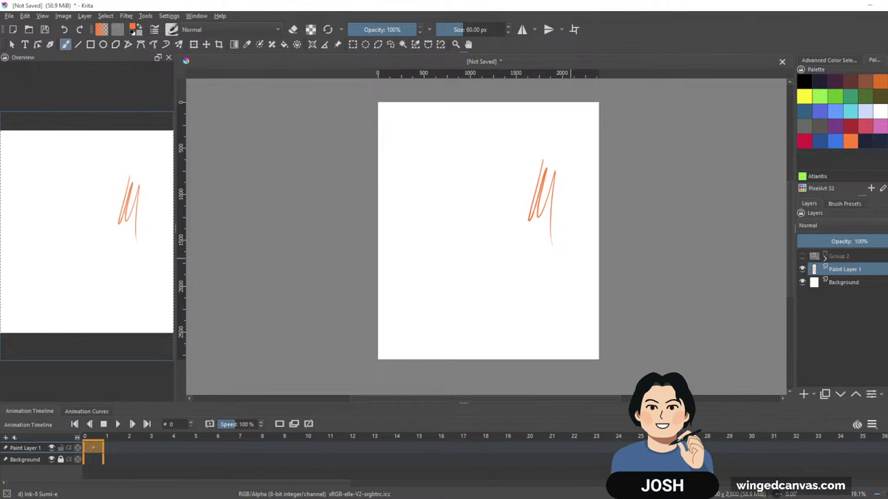
# Save the document as a Krita file named with the date 1 20 24, SNOW, the artist's first name and STREAM.
pyautogui.press('ctrl')
pyautogui.press('ctrl')
pyautogui.hotkey('ctrl', 's')
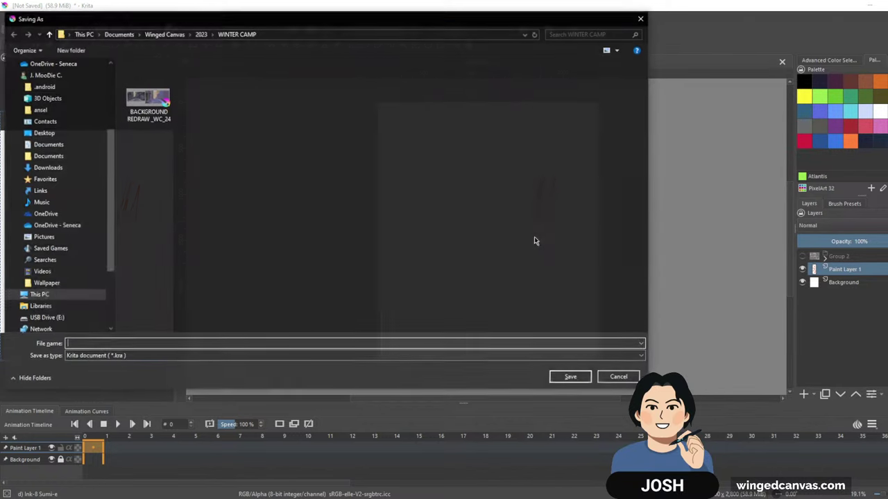
pyautogui.press('Escape')
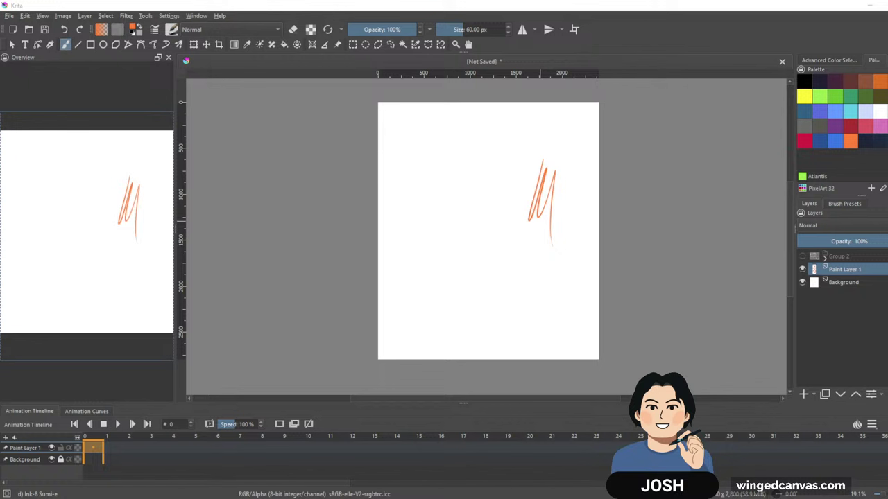
pyautogui.hotkey('ctrl', 's')
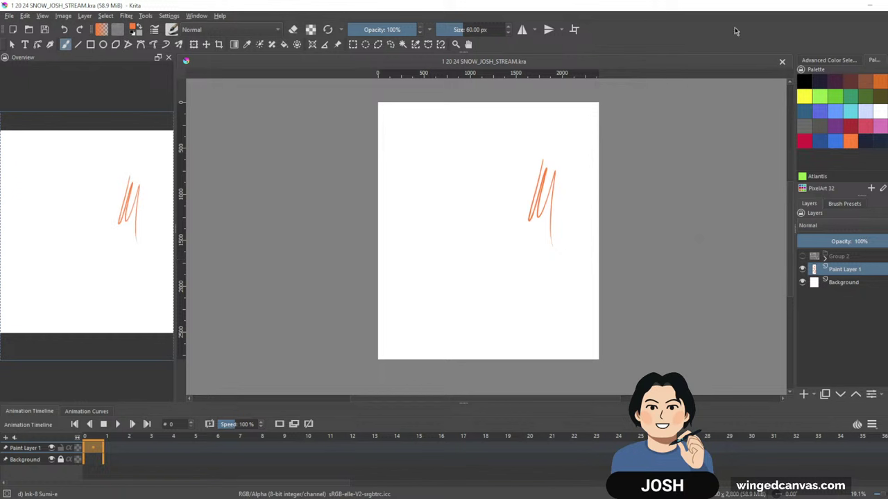
# Replace the test scribble with the artist's handwritten name and an arrow down to "Animator", and clear the layer.
pyautogui.hotkey('ctrl', 'z')
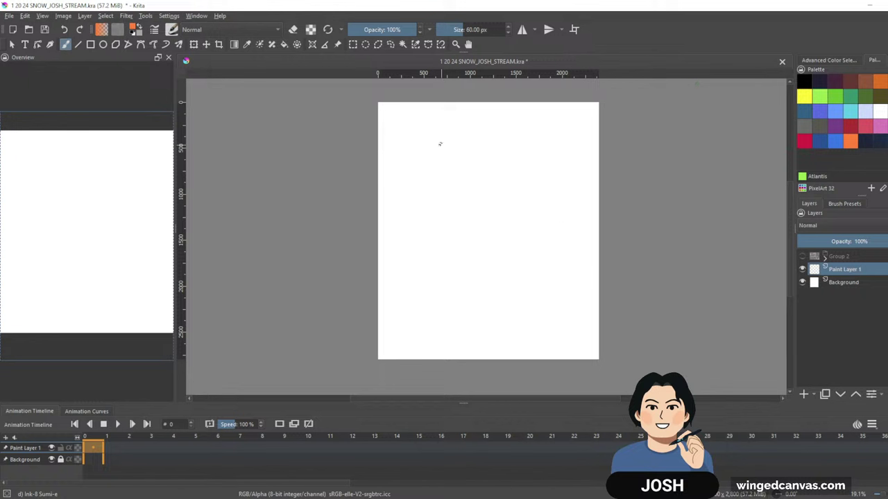
pyautogui.moveTo(420, 118)
pyautogui.mouseDown()
pyautogui.moveTo(409, 124)
pyautogui.moveTo(415, 139)
pyautogui.moveTo(436, 130)
pyautogui.mouseUp()
pyautogui.moveTo(451, 126); pyautogui.dragTo(444, 143)
pyautogui.moveTo(459, 120)
pyautogui.mouseDown()
pyautogui.moveTo(469, 147)
pyautogui.moveTo(435, 176)
pyautogui.mouseUp()
pyautogui.moveTo(430, 168); pyautogui.dragTo(439, 169)
pyautogui.moveTo(415, 205); pyautogui.dragTo(437, 206)
pyautogui.moveTo(442, 194)
pyautogui.mouseDown()
pyautogui.moveTo(441, 206)
pyautogui.moveTo(457, 208)
pyautogui.mouseUp()
pyautogui.moveTo(465, 199); pyautogui.dragTo(471, 207)
pyautogui.moveTo(483, 184)
pyautogui.mouseDown()
pyautogui.moveTo(488, 213)
pyautogui.moveTo(501, 211)
pyautogui.mouseUp()
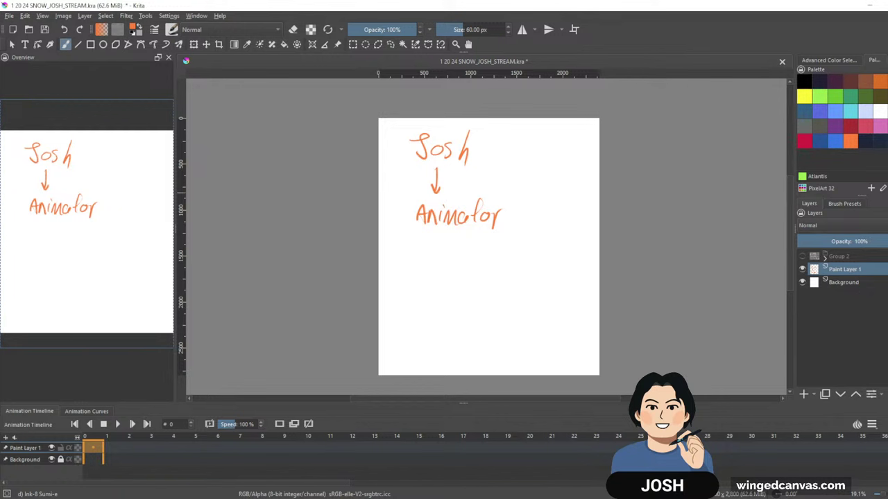
pyautogui.press('Delete')
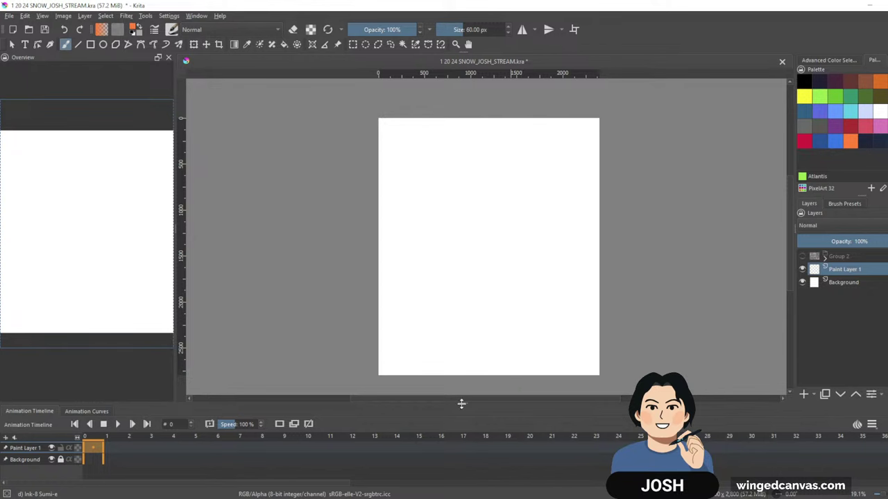
pyautogui.moveTo(462, 403); pyautogui.dragTo(469, 384)
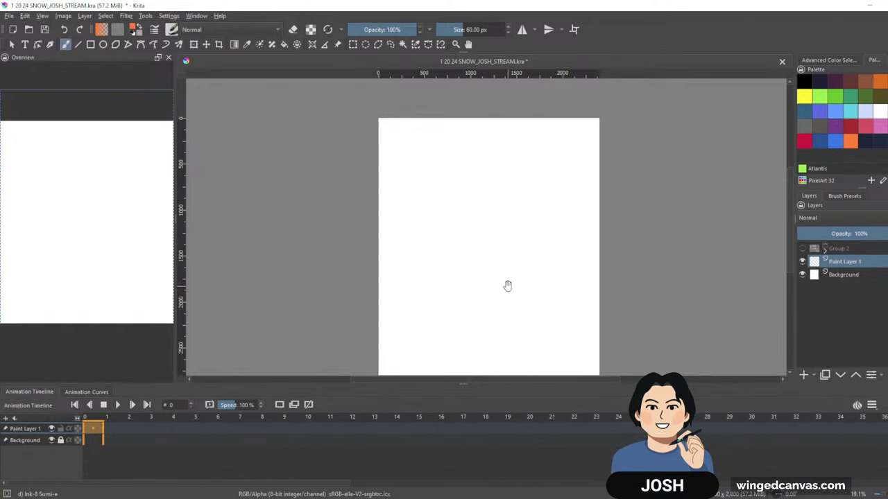
pyautogui.moveTo(508, 304); pyautogui.dragTo(509, 282)
pyautogui.moveTo(514, 247); pyautogui.dragTo(524, 242)
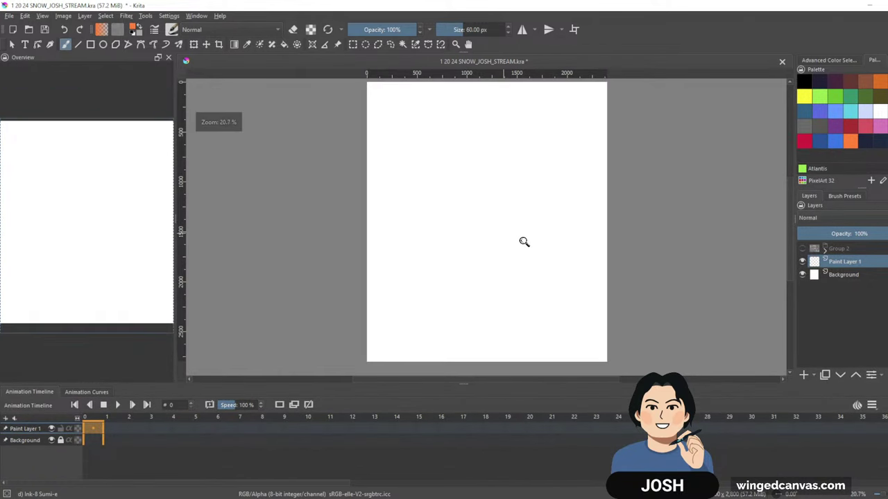
pyautogui.moveTo(586, 236); pyautogui.dragTo(583, 241)
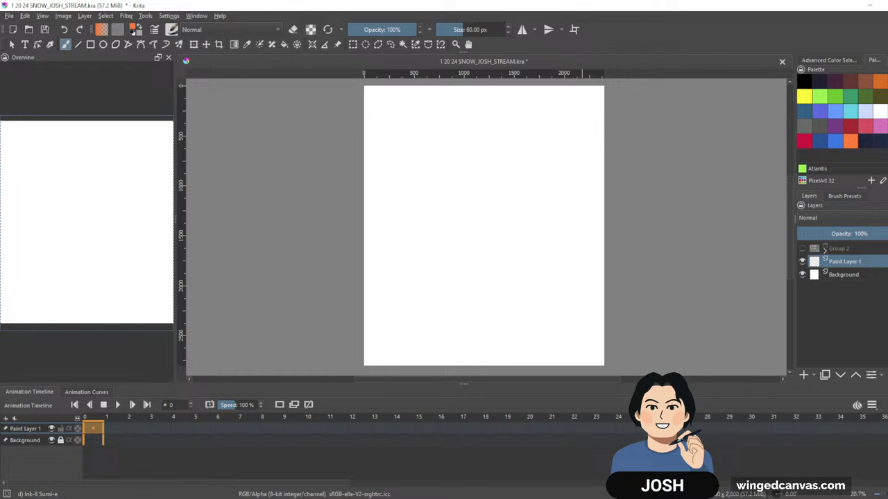
# Make the Group 2 reference photos visible and examine the lynx and penguin images up close.
pyautogui.click(802, 249)
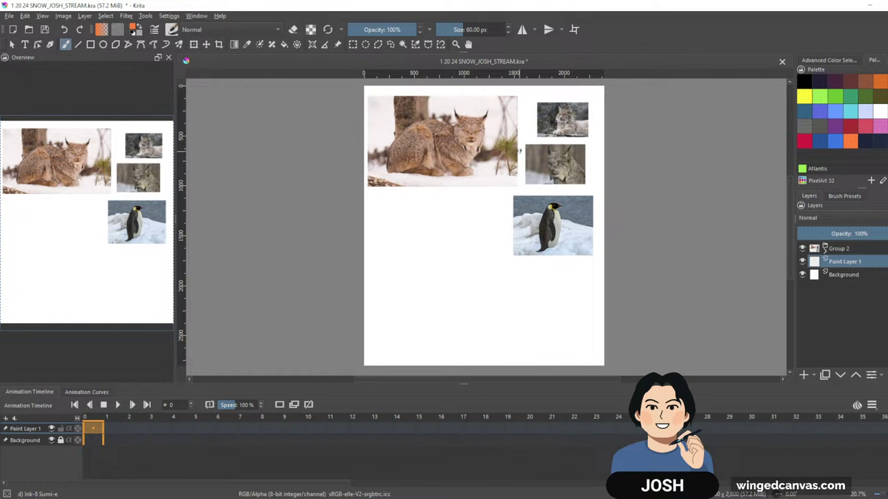
pyautogui.scroll(1, 519, 151)
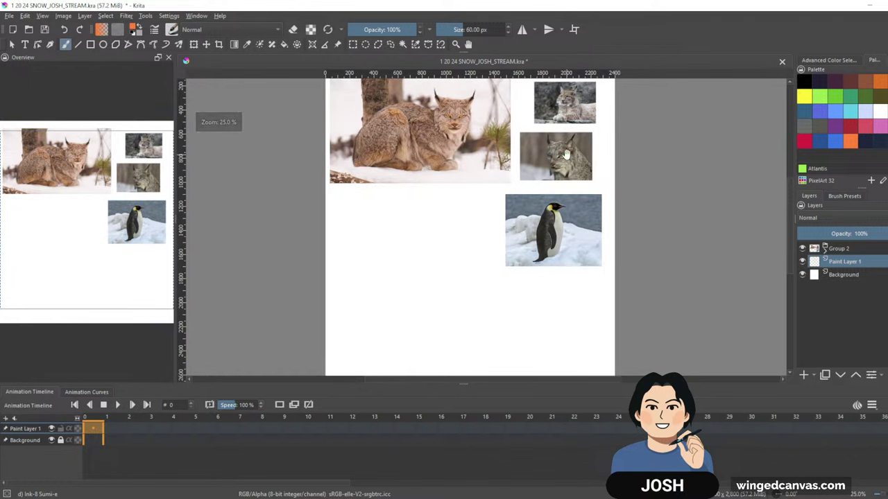
pyautogui.moveTo(566, 154); pyautogui.dragTo(599, 205)
pyautogui.scroll(1, 527, 200)
pyautogui.scroll(-1, 527, 199)
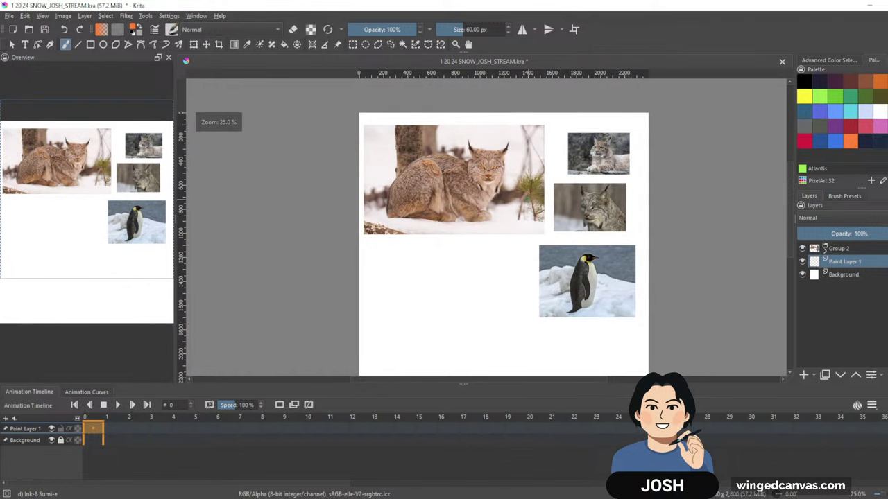
pyautogui.scroll(1, 528, 199)
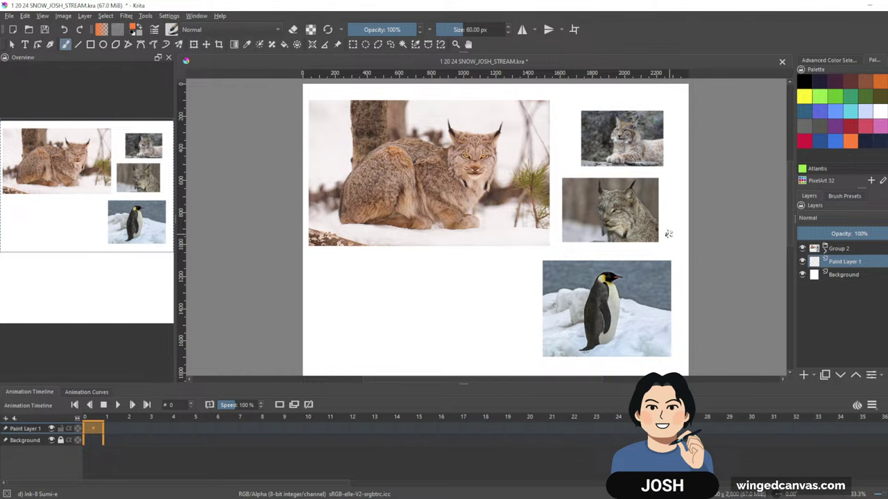
pyautogui.press('ctrl')
pyautogui.moveTo(685, 244)
pyautogui.mouseDown()
pyautogui.moveTo(693, 291)
pyautogui.moveTo(673, 228)
pyautogui.moveTo(673, 246)
pyautogui.moveTo(684, 247)
pyautogui.mouseUp()
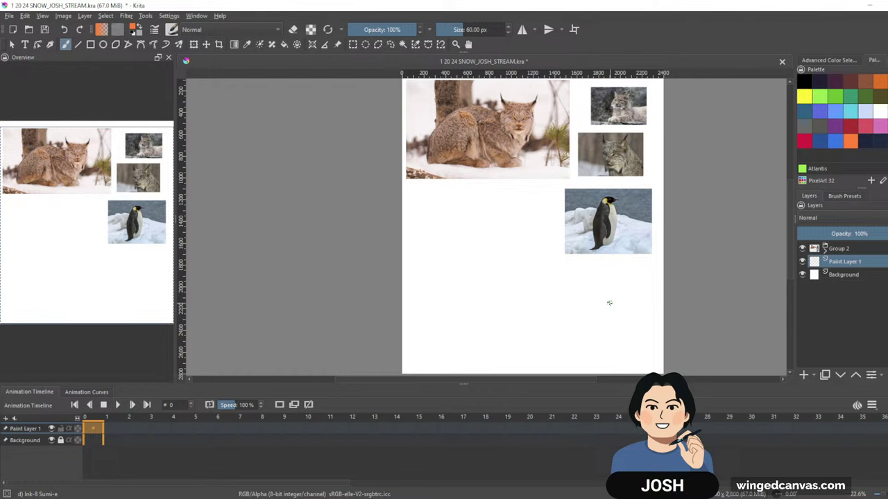
pyautogui.moveTo(704, 275); pyautogui.dragTo(673, 266)
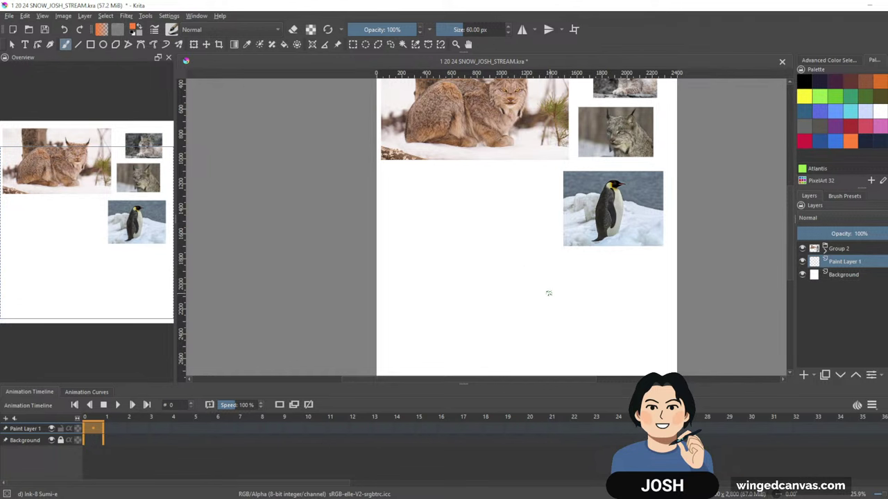
pyautogui.scroll(1, 691, 285)
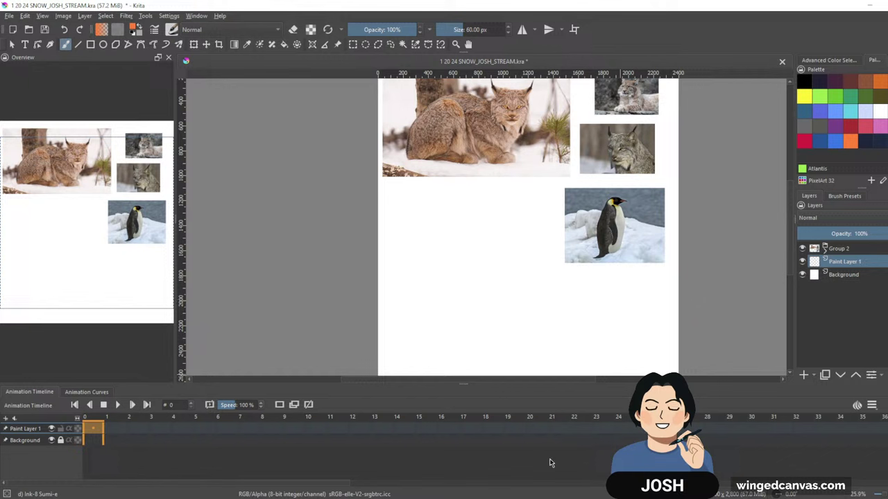
# Close the Animation Timeline and Animation Curves dockers to enlarge the canvas area.
pyautogui.click(169, 16)
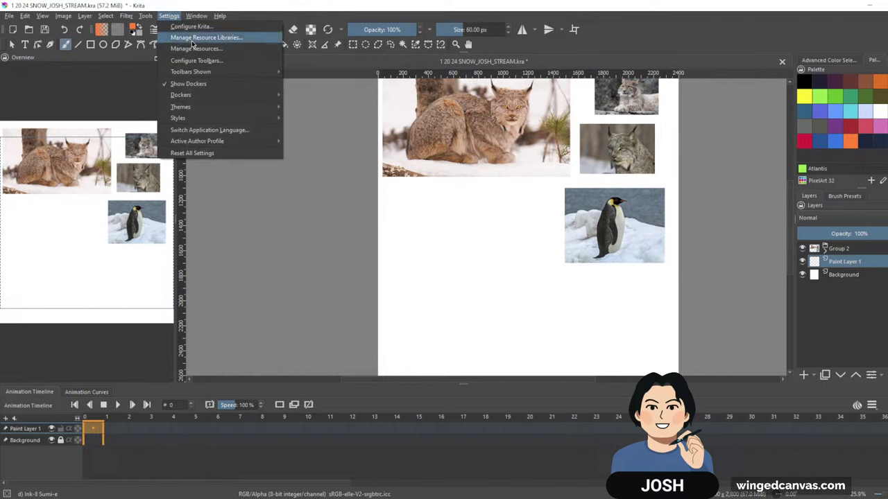
pyautogui.click(593, 348)
pyautogui.click(884, 406)
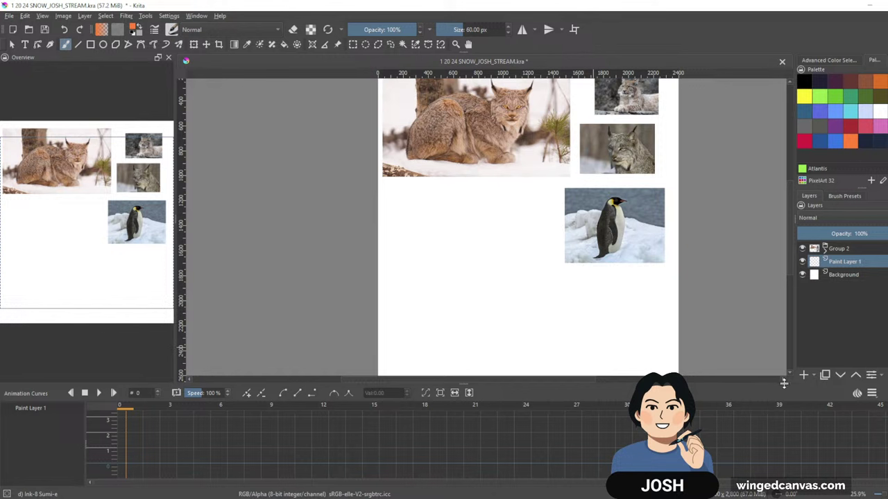
pyautogui.click(884, 393)
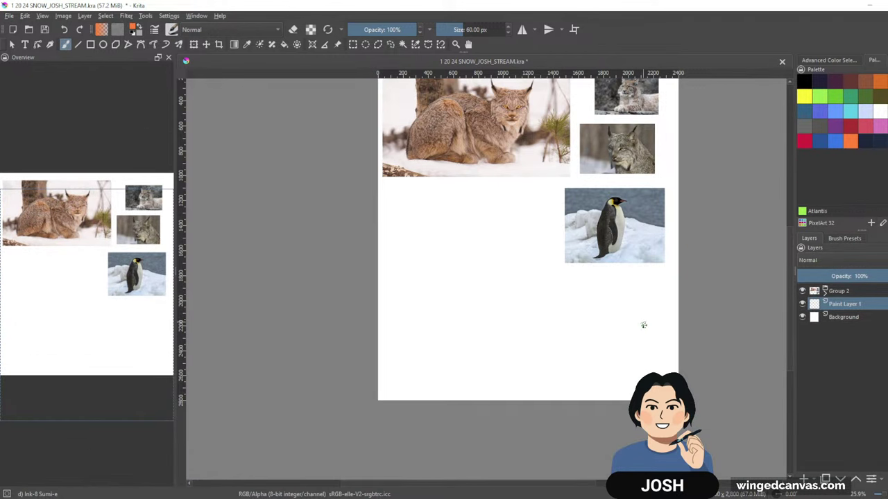
# Scale the Group 2 reference photos down to about 70 percent and move them into the canvas's upper-right corner.
pyautogui.moveTo(676, 230); pyautogui.dragTo(644, 267)
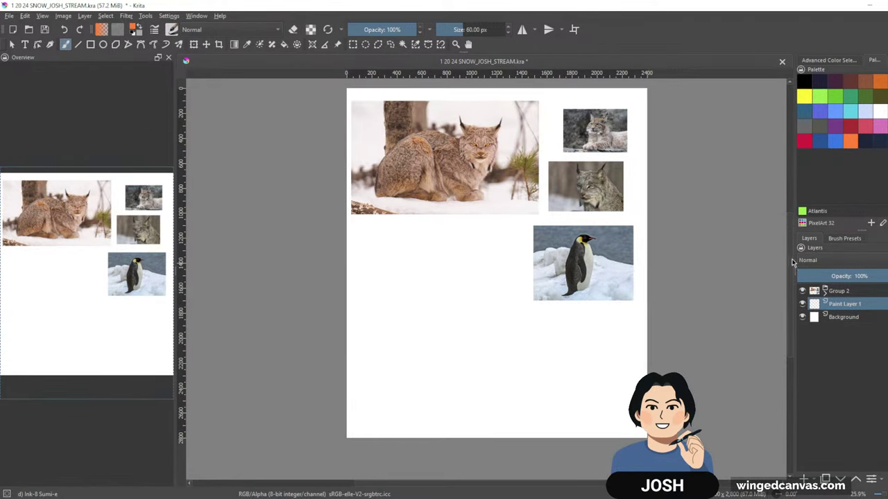
pyautogui.click(834, 292)
pyautogui.hotkey('ctrl', 't')
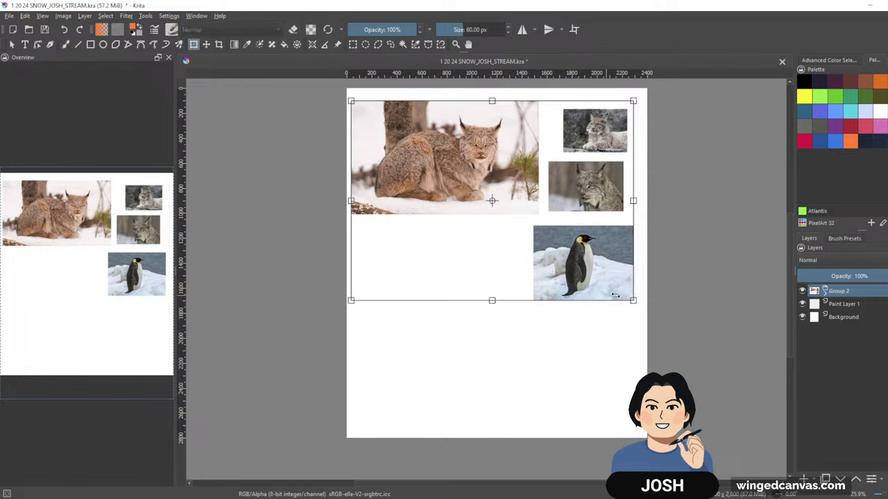
pyautogui.moveTo(493, 300); pyautogui.dragTo(502, 245)
pyautogui.moveTo(552, 183); pyautogui.dragTo(585, 176)
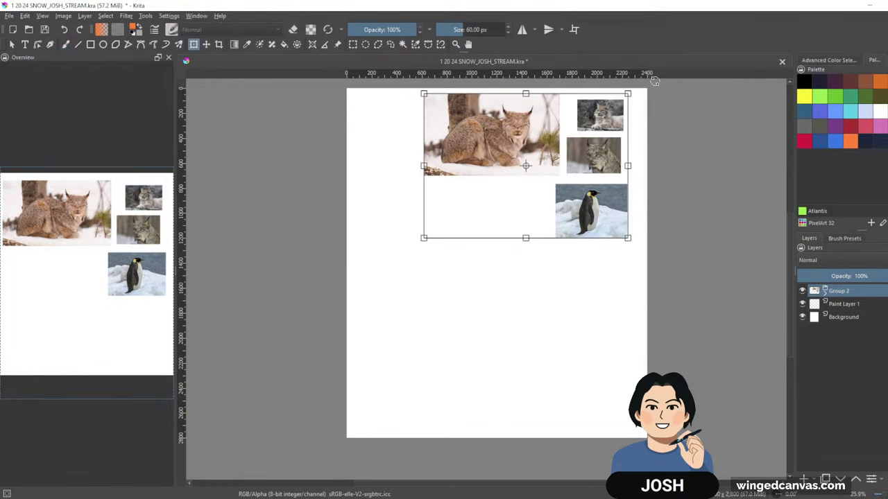
pyautogui.press('Return')
# On Paint Layer 1, brush a rough orange sketch of the lynx's arched back and its head with two pointed ears below the photos.
pyautogui.scroll(1, 518, 246)
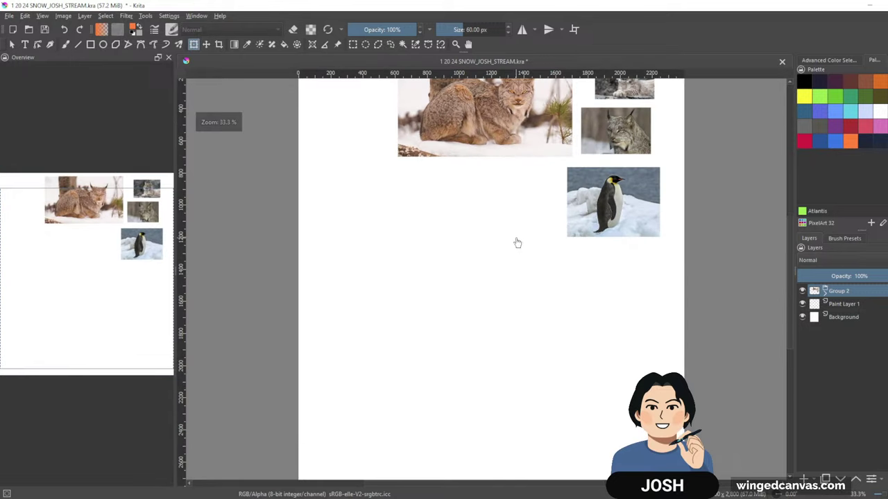
pyautogui.scroll(-1, 518, 240)
pyautogui.moveTo(525, 242); pyautogui.dragTo(523, 255)
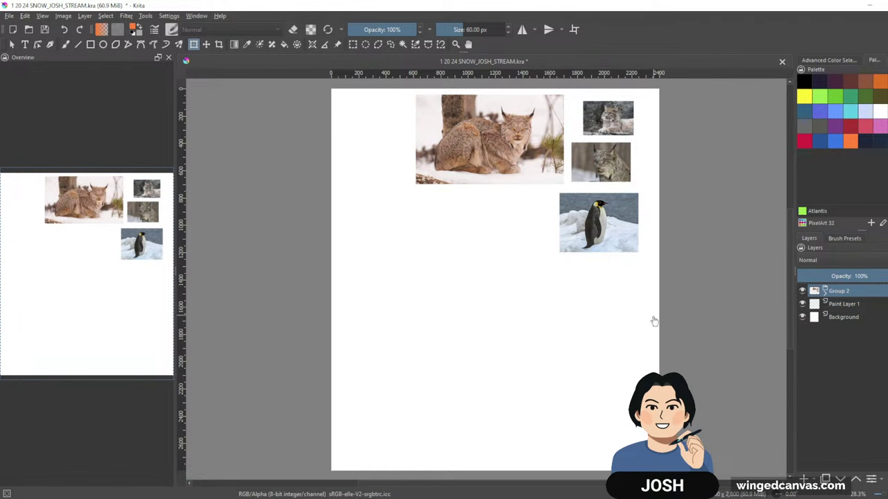
pyautogui.moveTo(656, 348); pyautogui.dragTo(656, 345)
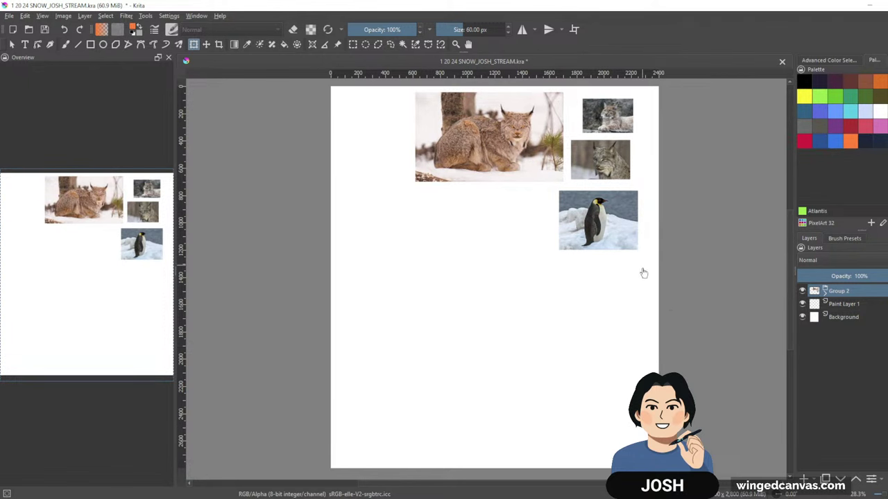
pyautogui.moveTo(675, 317)
pyautogui.mouseDown()
pyautogui.moveTo(680, 301)
pyautogui.moveTo(654, 285)
pyautogui.moveTo(640, 301)
pyautogui.moveTo(649, 289)
pyautogui.moveTo(661, 313)
pyautogui.mouseUp()
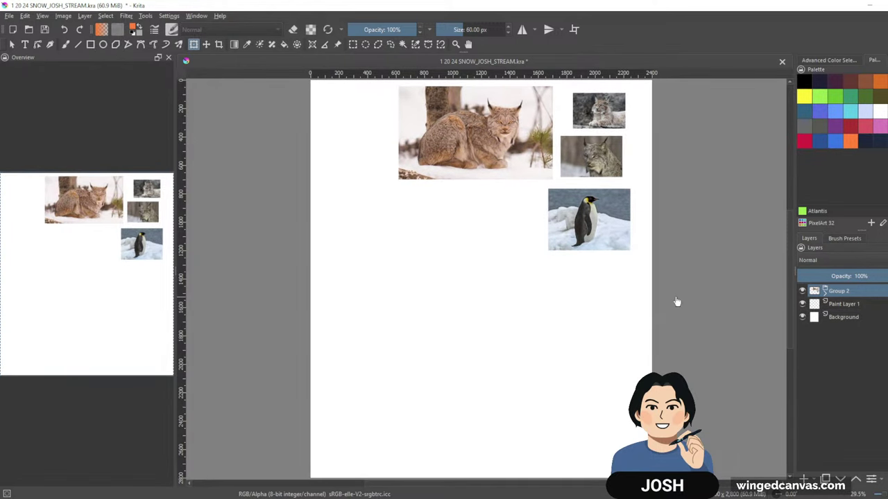
pyautogui.click(845, 304)
pyautogui.press('b')
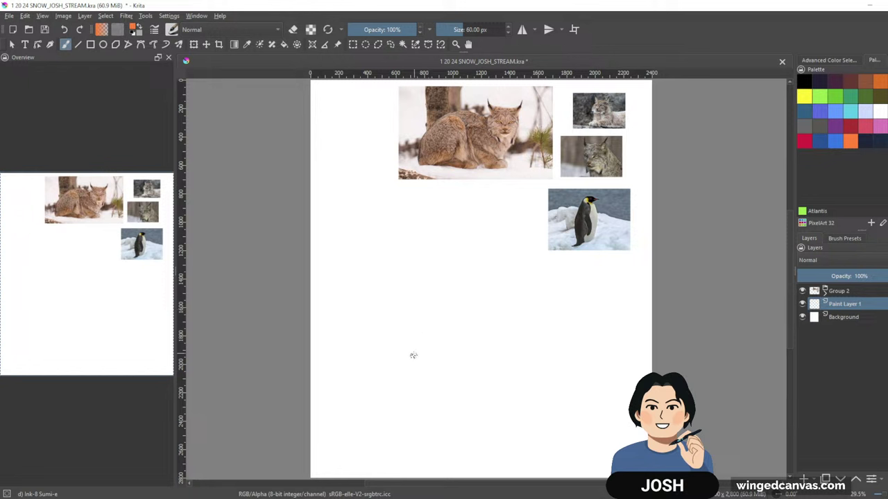
pyautogui.moveTo(399, 367)
pyautogui.mouseDown()
pyautogui.moveTo(457, 333)
pyautogui.moveTo(511, 357)
pyautogui.mouseUp()
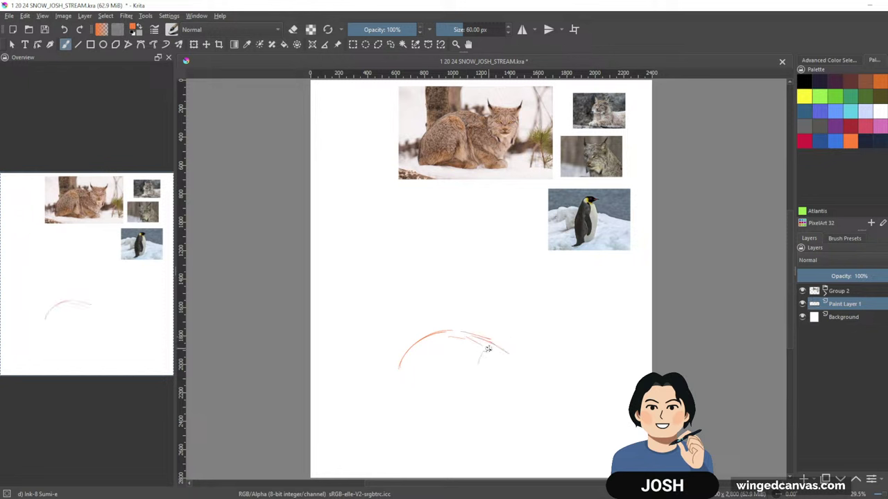
pyautogui.moveTo(484, 353)
pyautogui.mouseDown()
pyautogui.moveTo(467, 368)
pyautogui.moveTo(509, 357)
pyautogui.moveTo(508, 374)
pyautogui.moveTo(531, 388)
pyautogui.moveTo(512, 370)
pyautogui.moveTo(521, 392)
pyautogui.moveTo(508, 402)
pyautogui.mouseUp()
pyautogui.moveTo(469, 363)
pyautogui.mouseDown()
pyautogui.moveTo(463, 397)
pyautogui.moveTo(504, 394)
pyautogui.moveTo(493, 408)
pyautogui.moveTo(466, 413)
pyautogui.mouseUp()
pyautogui.moveTo(504, 347)
pyautogui.mouseDown()
pyautogui.moveTo(502, 358)
pyautogui.moveTo(471, 345)
pyautogui.moveTo(475, 329)
pyautogui.moveTo(470, 357)
pyautogui.mouseUp()
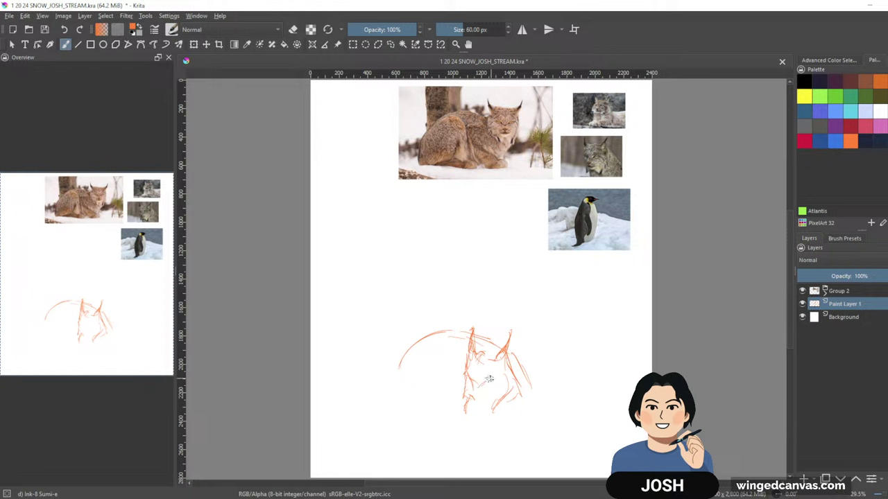
# Sketch the lynx's slanted eye and muzzle, clean up the forehead, and add the brow line between the ears.
pyautogui.moveTo(487, 381); pyautogui.dragTo(501, 374)
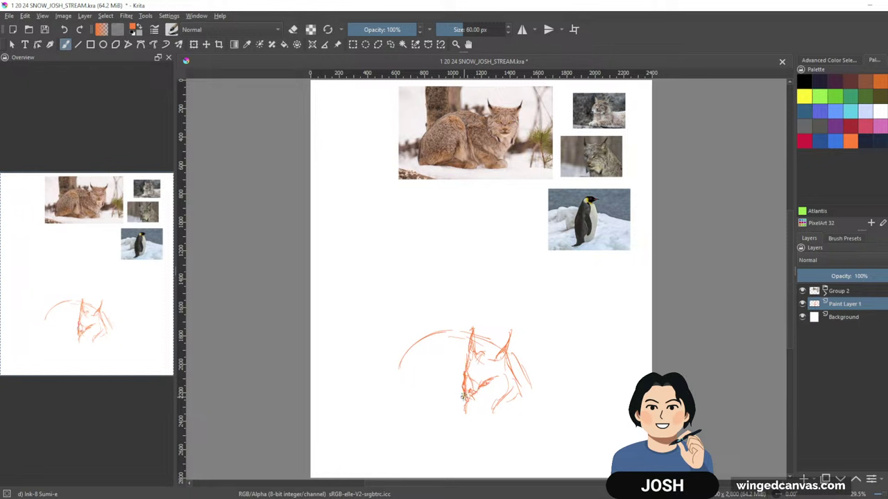
pyautogui.moveTo(464, 393); pyautogui.dragTo(463, 412)
pyautogui.press('e')
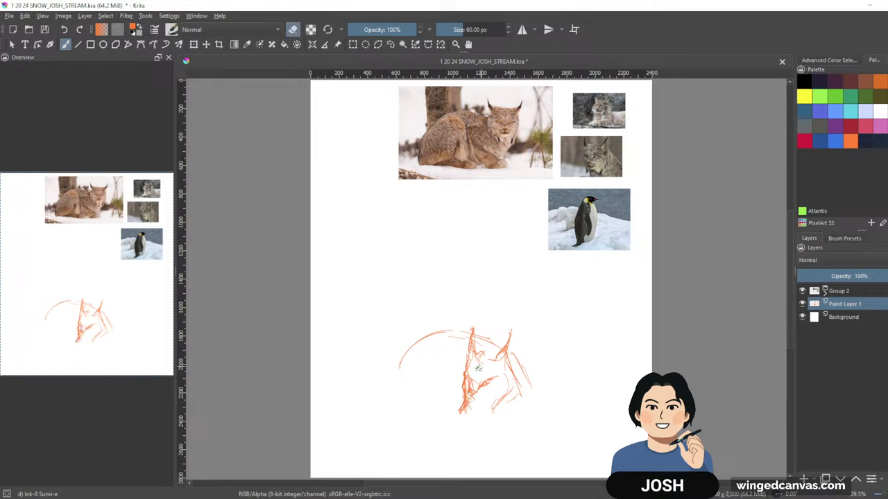
pyautogui.press('e')
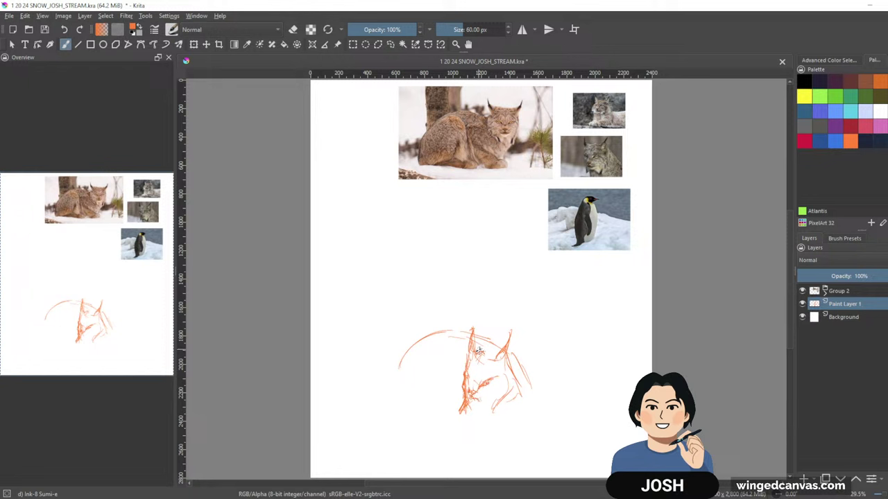
pyautogui.moveTo(473, 339)
pyautogui.mouseDown()
pyautogui.moveTo(484, 353)
pyautogui.moveTo(519, 349)
pyautogui.moveTo(522, 358)
pyautogui.mouseUp()
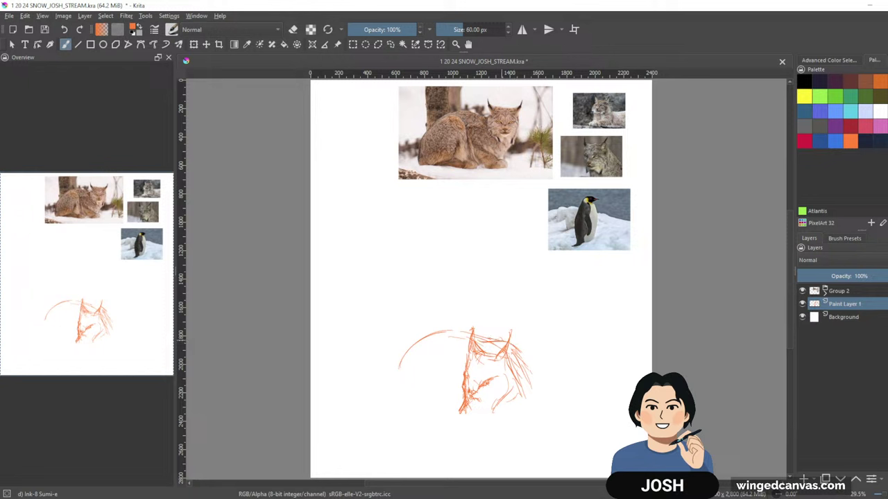
# Reinforce the arched back line and sketch the rounded body contour wrapping behind the head and under the cheek.
pyautogui.moveTo(463, 336)
pyautogui.mouseDown()
pyautogui.moveTo(414, 343)
pyautogui.moveTo(393, 378)
pyautogui.mouseUp()
pyautogui.moveTo(517, 349)
pyautogui.mouseDown()
pyautogui.moveTo(538, 376)
pyautogui.moveTo(534, 362)
pyautogui.moveTo(555, 377)
pyautogui.moveTo(537, 414)
pyautogui.moveTo(514, 399)
pyautogui.moveTo(523, 389)
pyautogui.moveTo(505, 421)
pyautogui.moveTo(553, 403)
pyautogui.mouseUp()
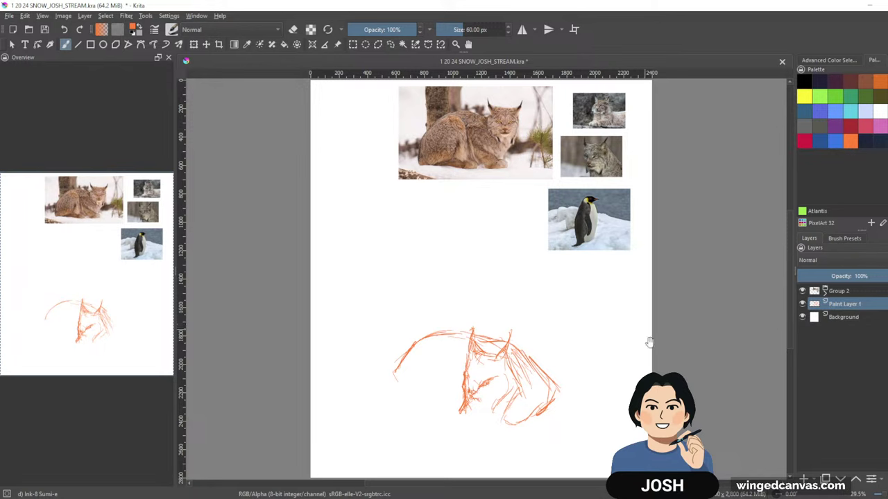
pyautogui.moveTo(649, 342); pyautogui.dragTo(665, 318)
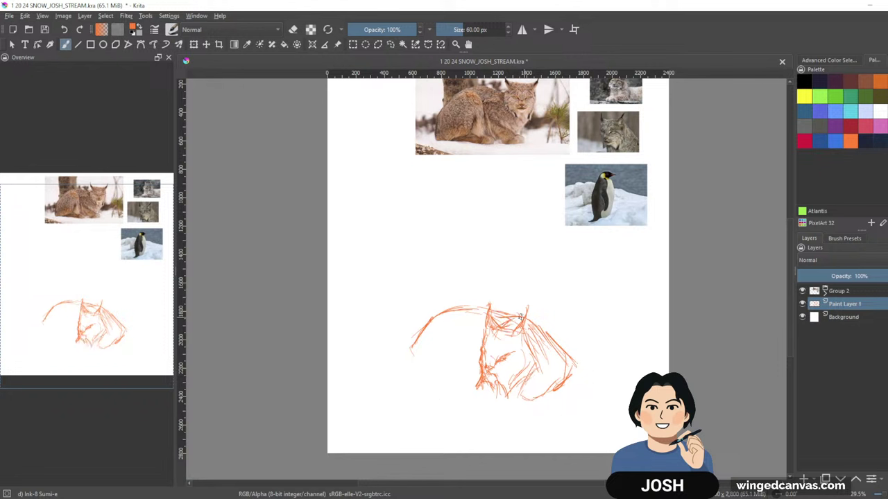
pyautogui.moveTo(527, 317); pyautogui.dragTo(554, 341)
pyautogui.moveTo(555, 373); pyautogui.dragTo(528, 402)
# Sketch the foreleg with its curled paw below the chin and the shoulder curve behind the face.
pyautogui.moveTo(476, 339)
pyautogui.mouseDown()
pyautogui.moveTo(444, 368)
pyautogui.moveTo(479, 372)
pyautogui.moveTo(461, 355)
pyautogui.moveTo(452, 381)
pyautogui.moveTo(476, 360)
pyautogui.moveTo(475, 381)
pyautogui.moveTo(493, 421)
pyautogui.mouseUp()
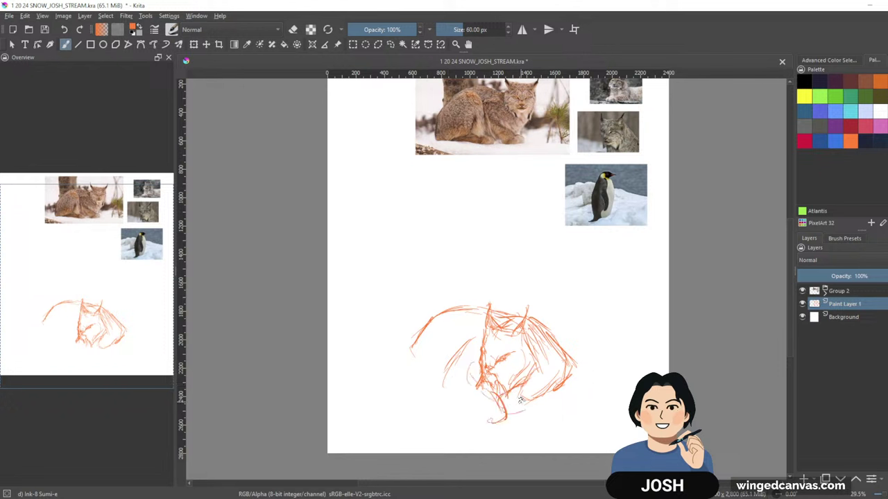
pyautogui.moveTo(519, 388); pyautogui.dragTo(572, 373)
pyautogui.moveTo(484, 317); pyautogui.dragTo(452, 345)
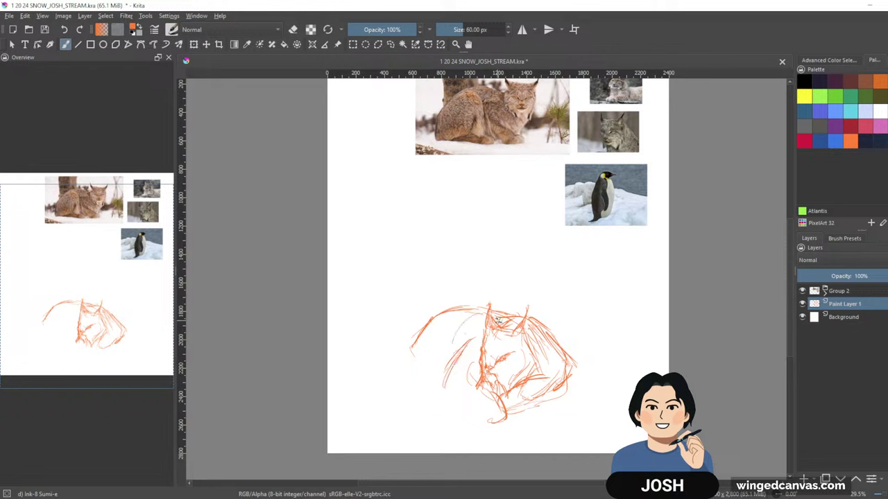
# Sketch the lynx's rounded haunch and folded hind leg, and add fur strokes between the shoulder and the face.
pyautogui.moveTo(497, 310); pyautogui.dragTo(522, 314)
pyautogui.moveTo(439, 317)
pyautogui.mouseDown()
pyautogui.moveTo(404, 342)
pyautogui.moveTo(399, 374)
pyautogui.moveTo(427, 382)
pyautogui.moveTo(442, 341)
pyautogui.moveTo(452, 357)
pyautogui.moveTo(509, 303)
pyautogui.moveTo(430, 379)
pyautogui.mouseUp()
pyautogui.moveTo(410, 341)
pyautogui.mouseDown()
pyautogui.moveTo(401, 380)
pyautogui.moveTo(432, 387)
pyautogui.mouseUp()
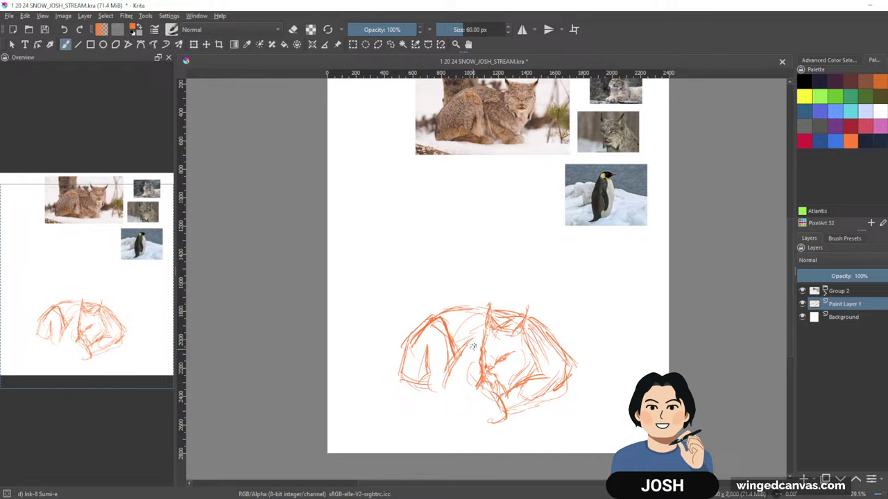
pyautogui.moveTo(470, 348); pyautogui.dragTo(458, 382)
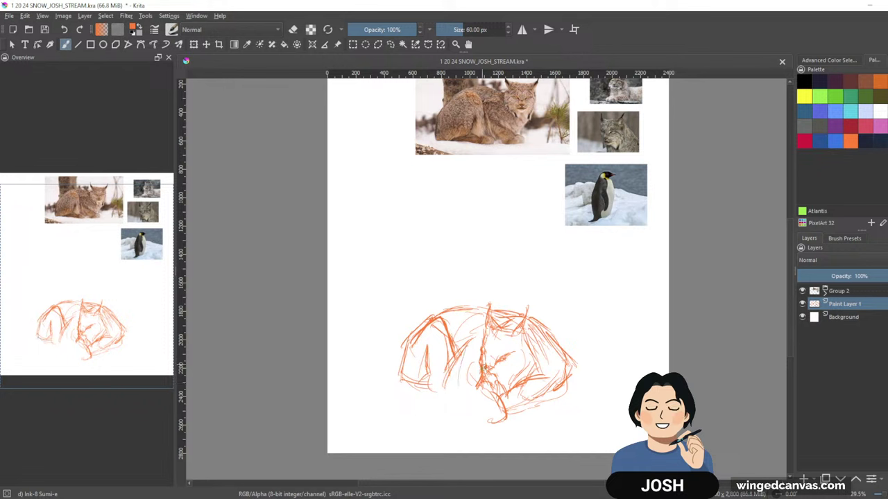
pyautogui.moveTo(473, 345); pyautogui.dragTo(467, 367)
pyautogui.moveTo(470, 355); pyautogui.dragTo(477, 335)
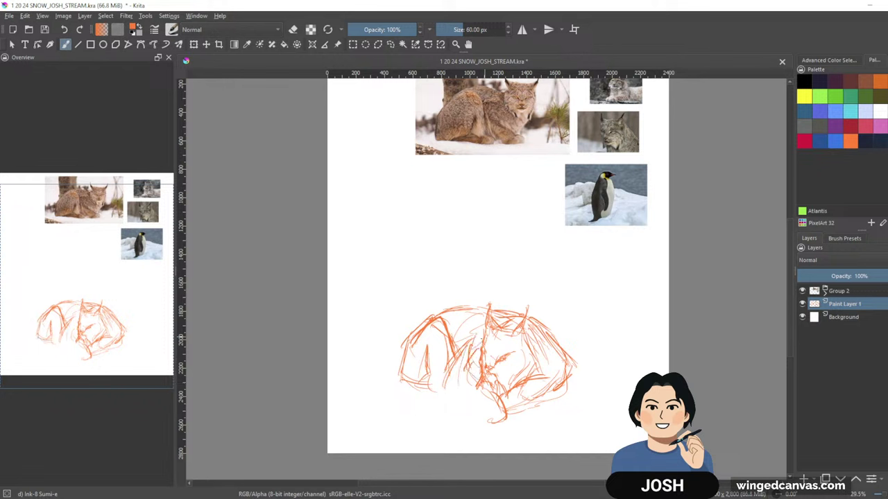
# Redraw the far ear farther out, darken the far cheek contour, and erase stray lines on the forehead.
pyautogui.moveTo(538, 318)
pyautogui.mouseDown()
pyautogui.moveTo(513, 336)
pyautogui.moveTo(526, 332)
pyautogui.moveTo(547, 377)
pyautogui.mouseUp()
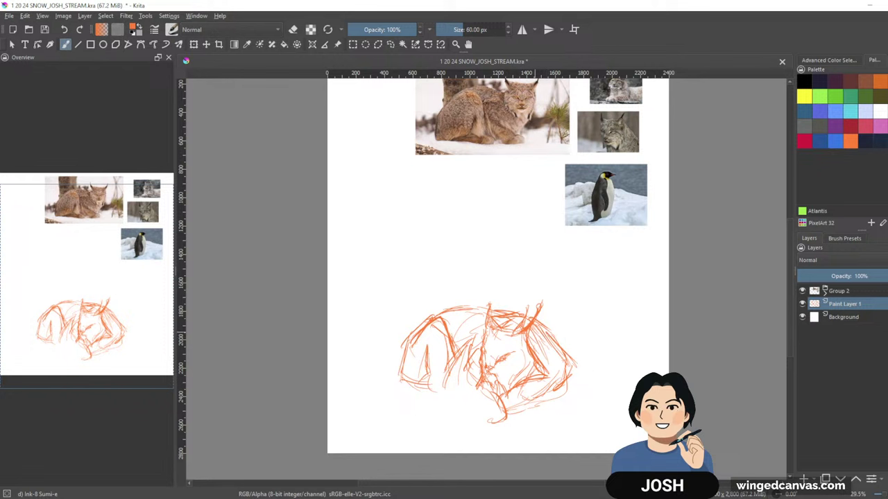
pyautogui.moveTo(533, 332); pyautogui.dragTo(545, 357)
pyautogui.moveTo(530, 334)
pyautogui.mouseDown()
pyautogui.moveTo(552, 362)
pyautogui.moveTo(527, 362)
pyautogui.moveTo(538, 368)
pyautogui.mouseUp()
pyautogui.press('e')
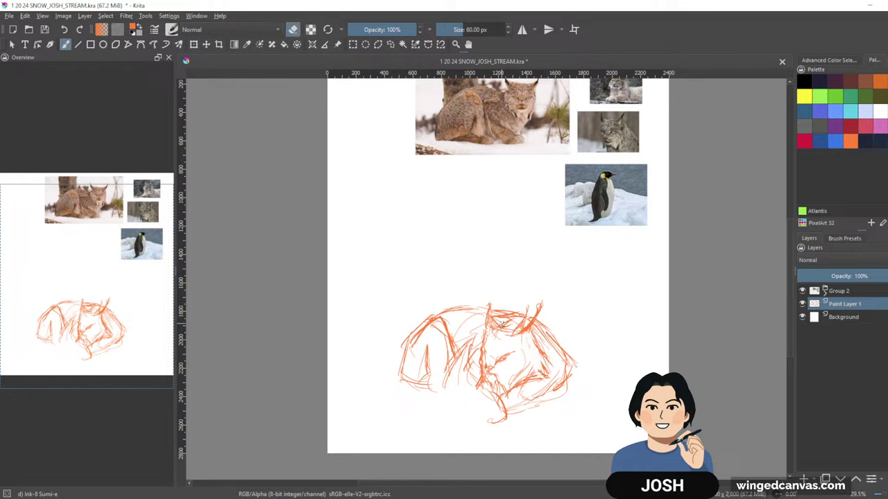
pyautogui.press('e')
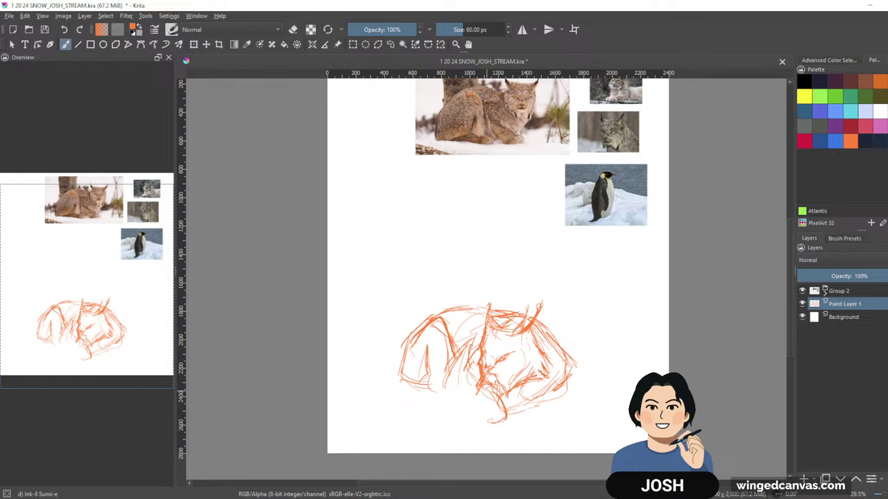
# Define the tucked front paw and foreleg outline, and darken the lower body contour beside the cheek.
pyautogui.moveTo(490, 382); pyautogui.dragTo(506, 400)
pyautogui.moveTo(497, 399)
pyautogui.mouseDown()
pyautogui.moveTo(516, 418)
pyautogui.moveTo(491, 429)
pyautogui.mouseUp()
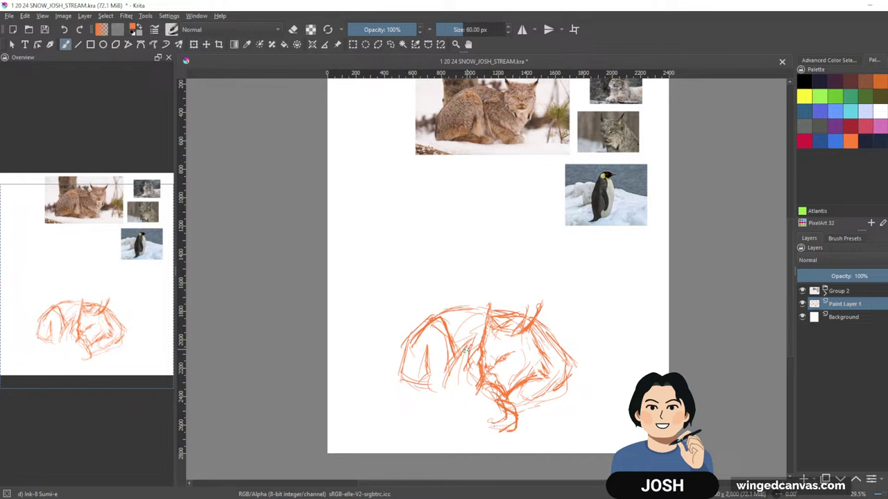
pyautogui.moveTo(455, 358)
pyautogui.mouseDown()
pyautogui.moveTo(445, 395)
pyautogui.moveTo(482, 421)
pyautogui.mouseUp()
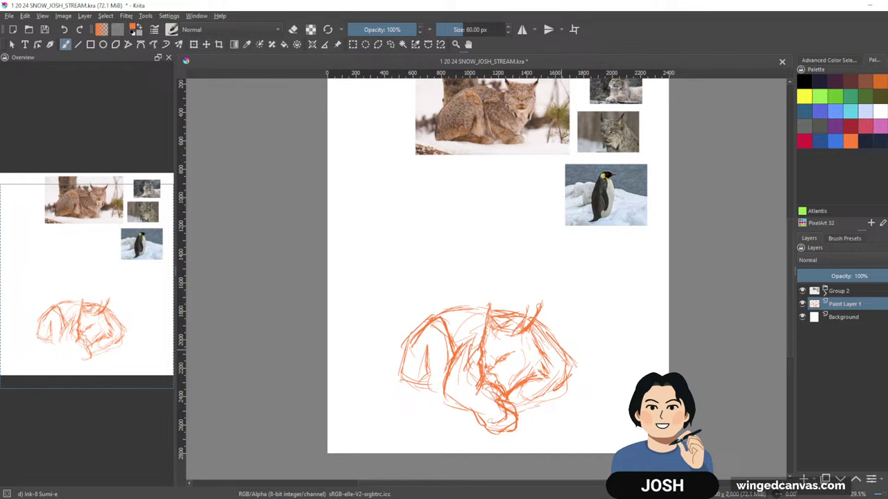
pyautogui.moveTo(563, 350)
pyautogui.mouseDown()
pyautogui.moveTo(558, 395)
pyautogui.moveTo(521, 405)
pyautogui.mouseUp()
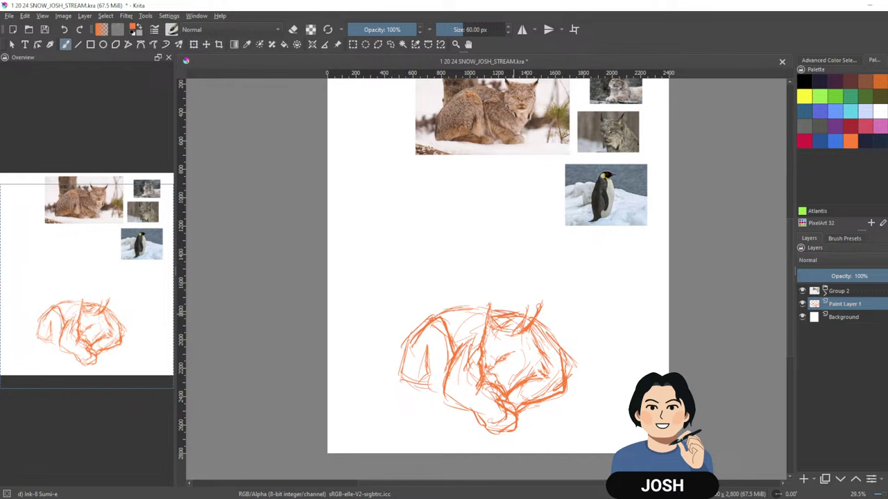
# Redraw the arched back with a bolder, higher line and erase the old back and hind-leg lines inside the haunch.
pyautogui.moveTo(478, 300)
pyautogui.mouseDown()
pyautogui.moveTo(421, 319)
pyautogui.moveTo(462, 300)
pyautogui.moveTo(432, 317)
pyautogui.moveTo(459, 303)
pyautogui.moveTo(441, 303)
pyautogui.moveTo(412, 332)
pyautogui.mouseUp()
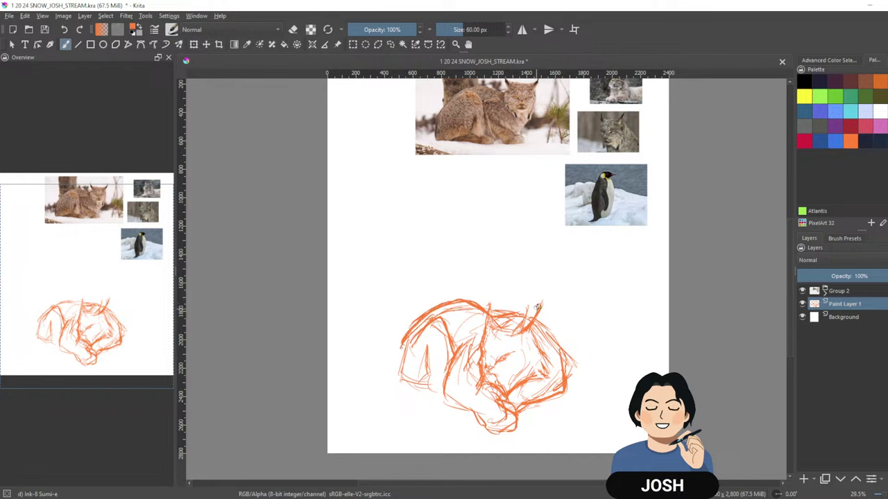
pyautogui.press('e')
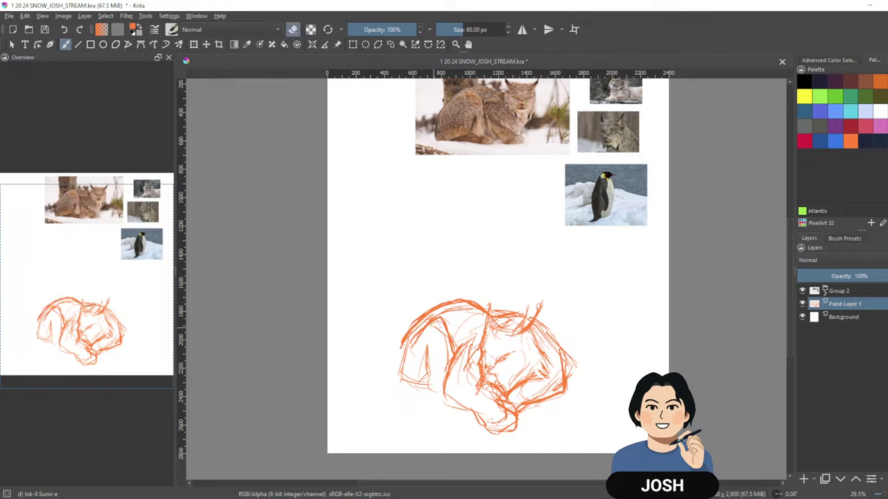
pyautogui.moveTo(432, 326); pyautogui.dragTo(410, 350)
pyautogui.moveTo(431, 319)
pyautogui.mouseDown()
pyautogui.moveTo(427, 329)
pyautogui.moveTo(448, 337)
pyautogui.moveTo(449, 355)
pyautogui.moveTo(438, 316)
pyautogui.mouseUp()
pyautogui.press('e')
pyautogui.press('e')
pyautogui.press('e')
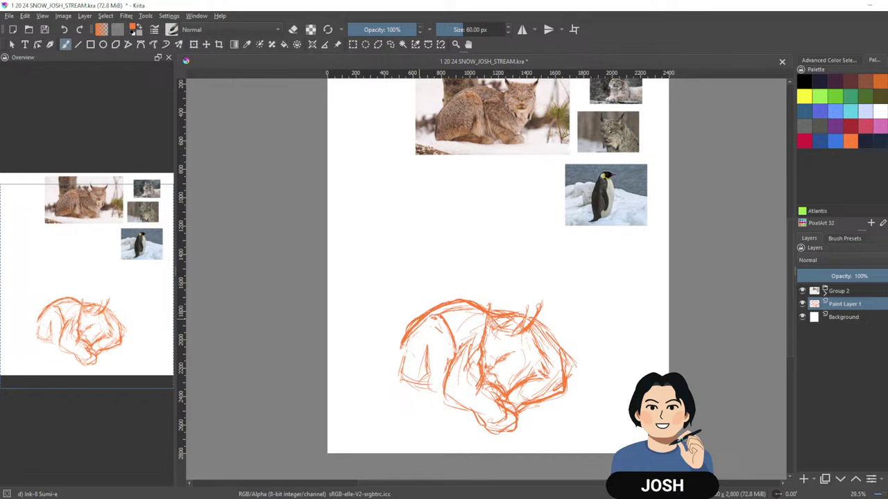
pyautogui.press('e')
pyautogui.moveTo(412, 328); pyautogui.dragTo(409, 336)
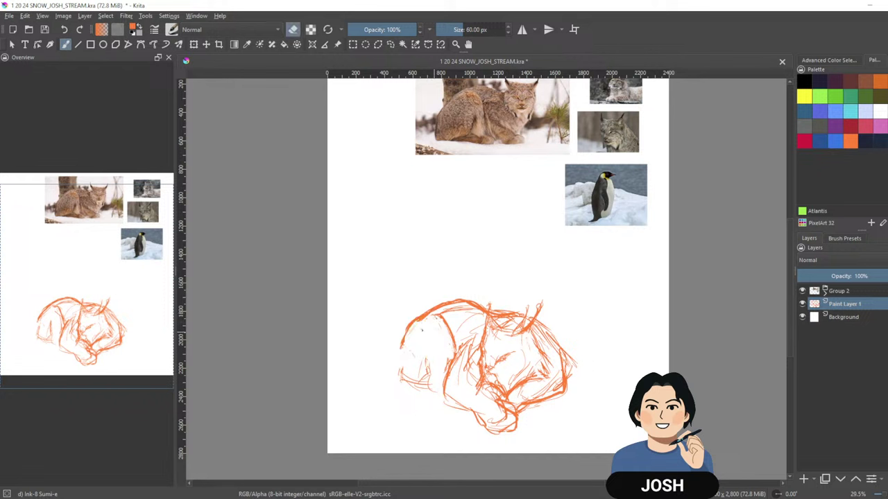
pyautogui.press('e')
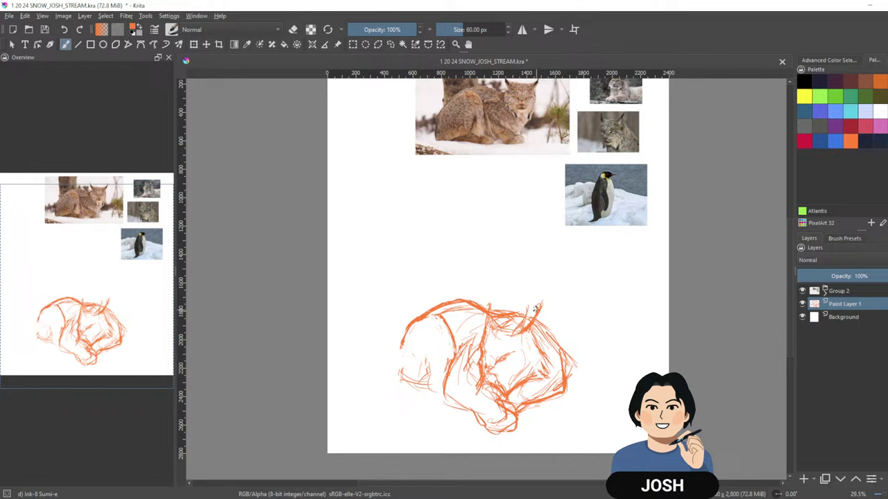
# Darken the neck contour behind the far ear and erase the stray strokes between the foreleg and the face.
pyautogui.moveTo(541, 330); pyautogui.dragTo(559, 358)
pyautogui.press('e')
pyautogui.moveTo(456, 367); pyautogui.dragTo(473, 335)
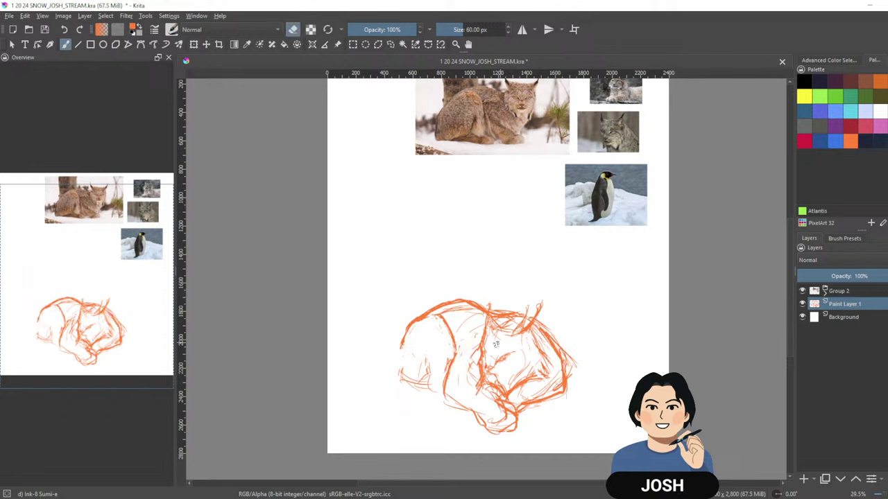
pyautogui.press('e')
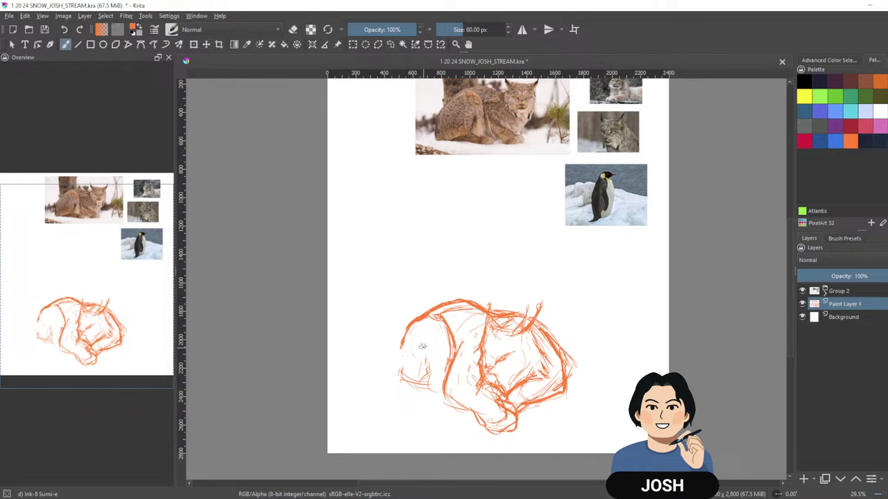
# Redraw the haunch, hind leg and belly line, and strengthen the underside of the foreleg and front paw.
pyautogui.moveTo(422, 338); pyautogui.dragTo(420, 361)
pyautogui.moveTo(525, 316); pyautogui.dragTo(522, 326)
pyautogui.moveTo(400, 346); pyautogui.dragTo(397, 388)
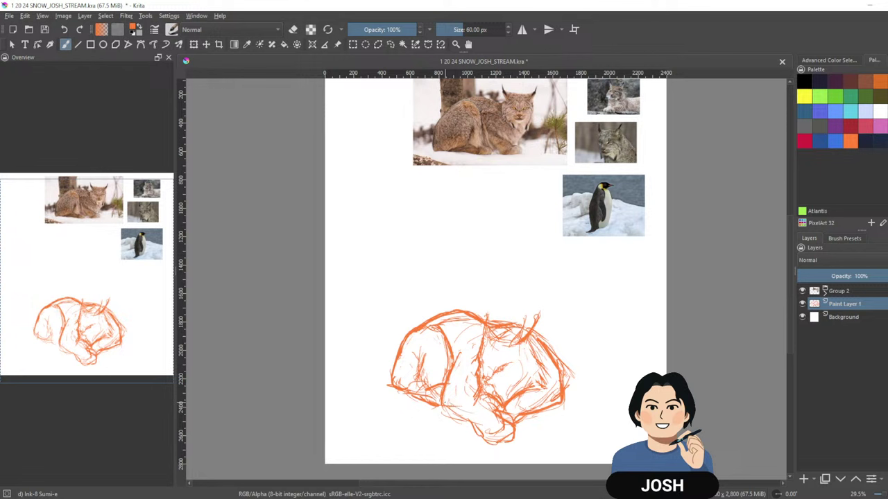
pyautogui.moveTo(444, 406); pyautogui.dragTo(477, 421)
pyautogui.moveTo(446, 415)
pyautogui.mouseDown()
pyautogui.moveTo(490, 420)
pyautogui.moveTo(487, 448)
pyautogui.moveTo(513, 416)
pyautogui.moveTo(516, 436)
pyautogui.moveTo(496, 445)
pyautogui.mouseUp()
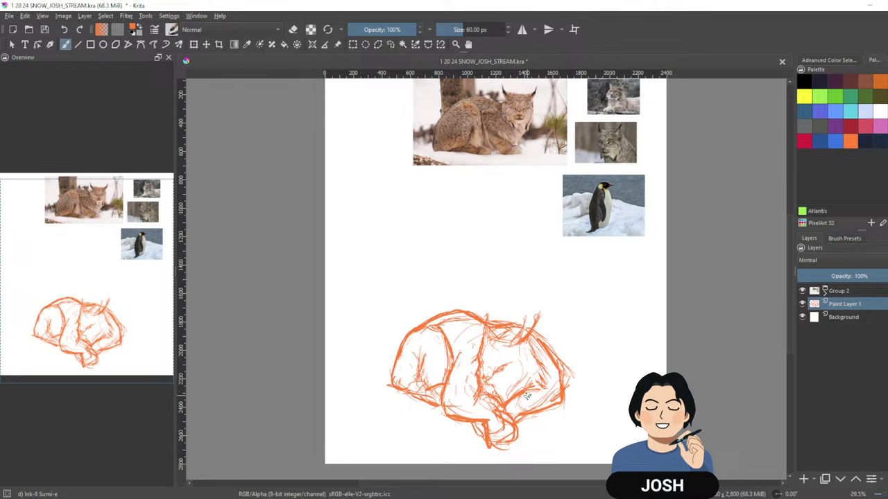
# Thin the heavy upper back line of the lynx with the eraser, and return to painting mode.
pyautogui.press('e')
pyautogui.moveTo(465, 320); pyautogui.dragTo(430, 319)
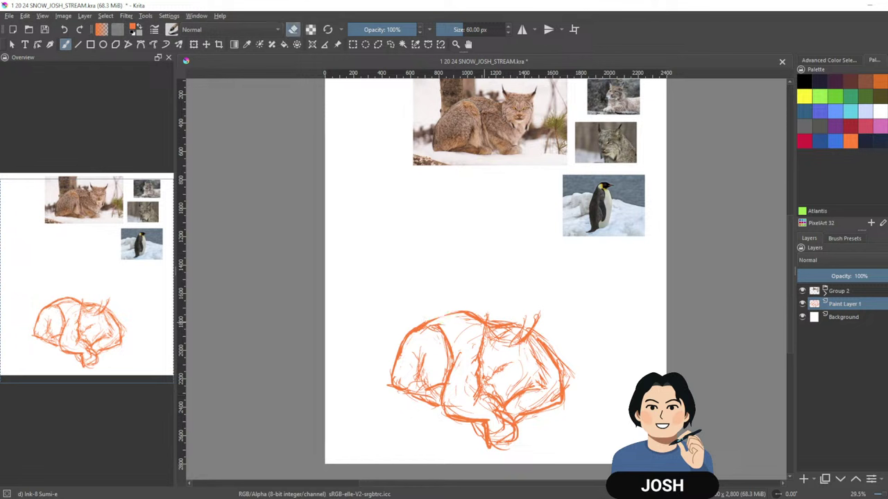
pyautogui.press('e')
pyautogui.press('e')
pyautogui.press('e')
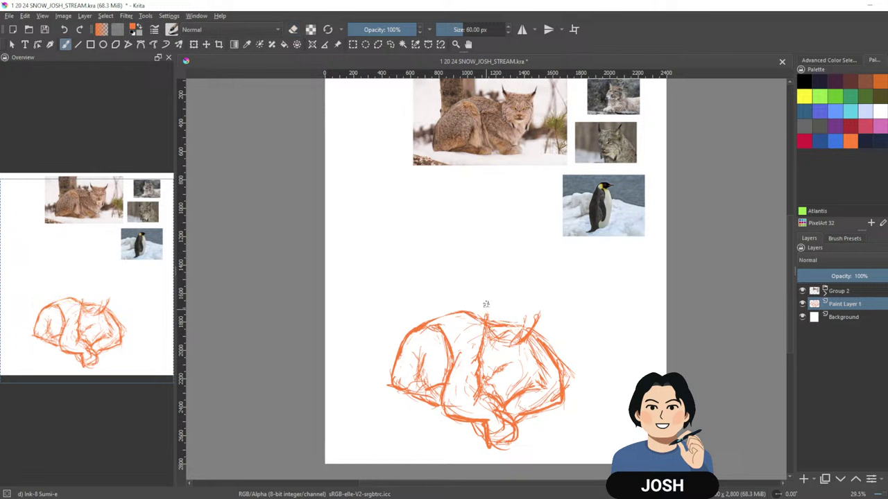
# Extend the lynx's far ear tuft upward and strengthen the lines around the near ear, forehead and cheek.
pyautogui.moveTo(485, 303)
pyautogui.mouseDown()
pyautogui.moveTo(486, 331)
pyautogui.moveTo(485, 304)
pyautogui.moveTo(506, 342)
pyautogui.moveTo(538, 320)
pyautogui.moveTo(530, 352)
pyautogui.mouseUp()
pyautogui.press('e')
pyautogui.press('e')
pyautogui.moveTo(487, 332); pyautogui.dragTo(476, 354)
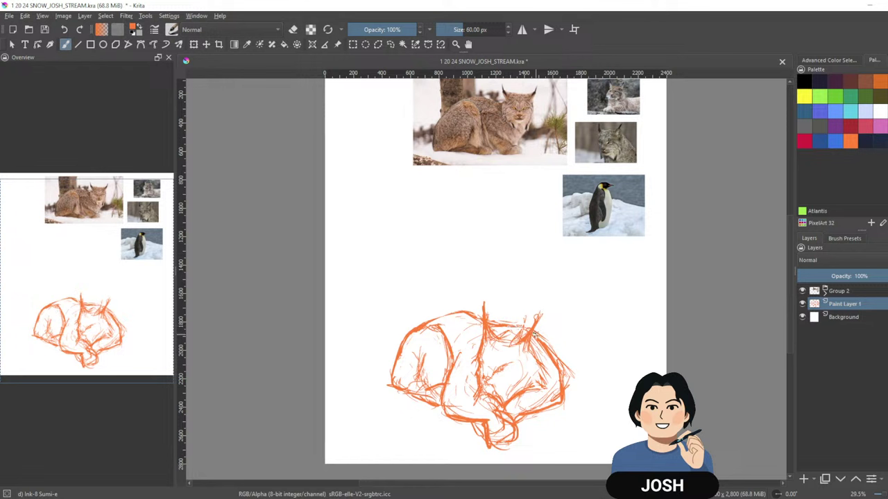
pyautogui.press('e')
pyautogui.moveTo(548, 343); pyautogui.dragTo(542, 351)
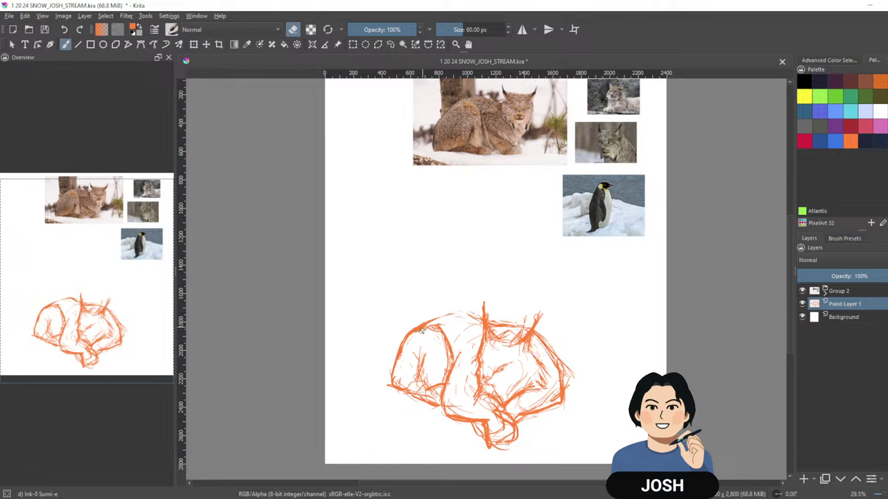
# Lighten the upper haunch lines and redraw the outer foreleg contour from the shoulder down to the elbow.
pyautogui.press('e')
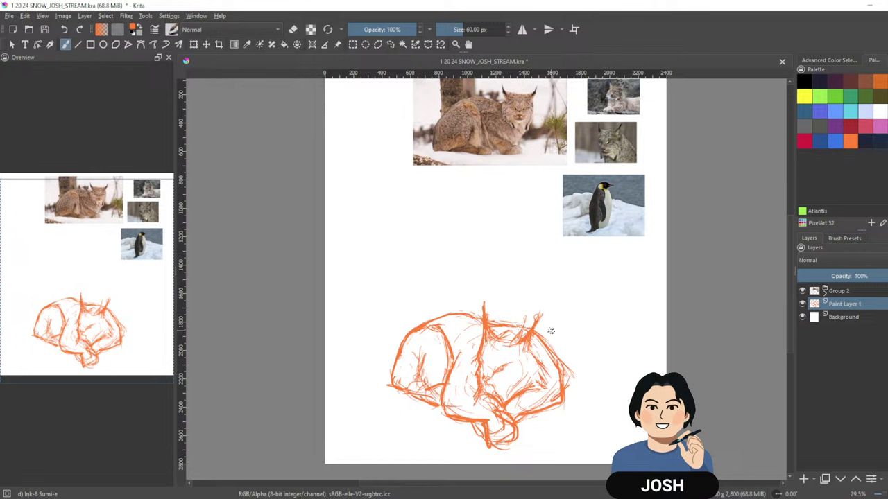
pyautogui.press('e')
pyautogui.press('e')
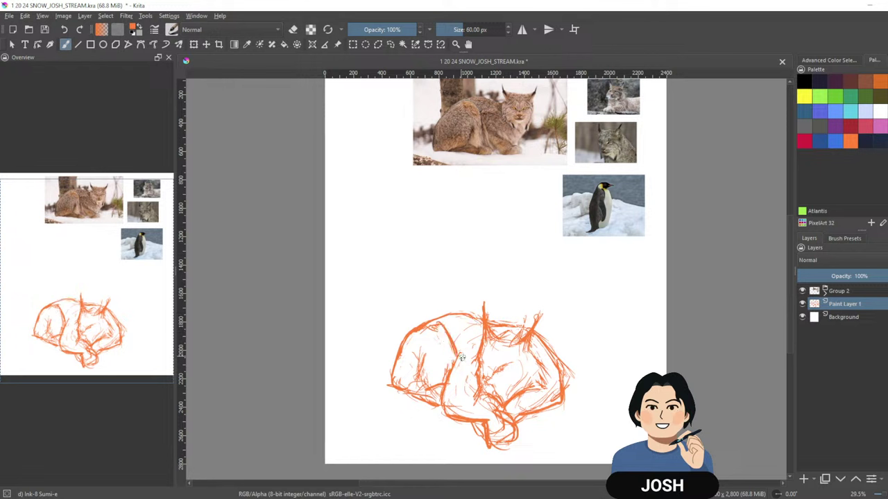
pyautogui.moveTo(464, 350)
pyautogui.mouseDown()
pyautogui.moveTo(445, 398)
pyautogui.moveTo(458, 417)
pyautogui.mouseUp()
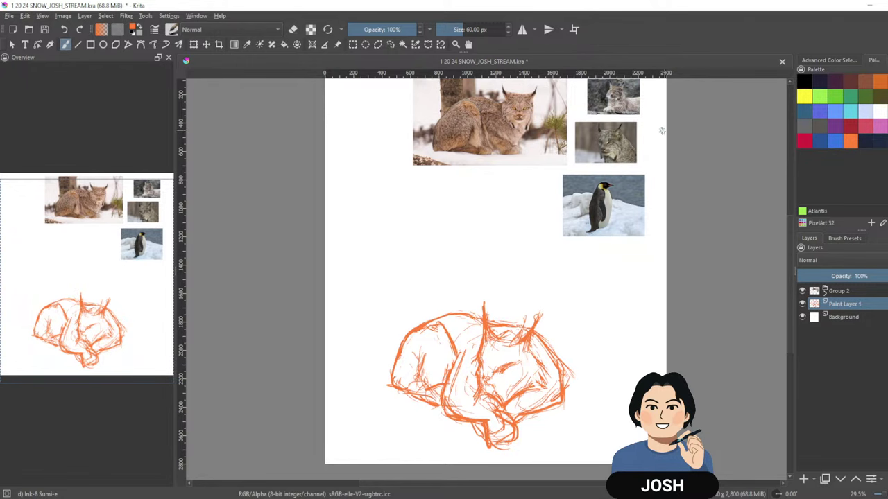
# Refine the lynx's closed eye, nose and mouth, erasing stray strokes between the muzzle and the foreleg.
pyautogui.moveTo(612, 149)
pyautogui.mouseDown()
pyautogui.moveTo(709, 77)
pyautogui.moveTo(601, 164)
pyautogui.mouseUp()
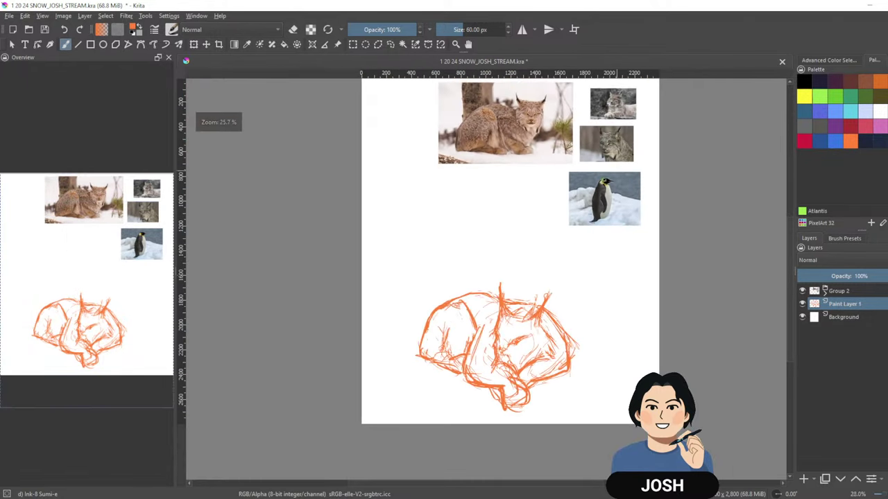
pyautogui.moveTo(561, 294); pyautogui.dragTo(590, 249)
pyautogui.moveTo(544, 283); pyautogui.dragTo(579, 246)
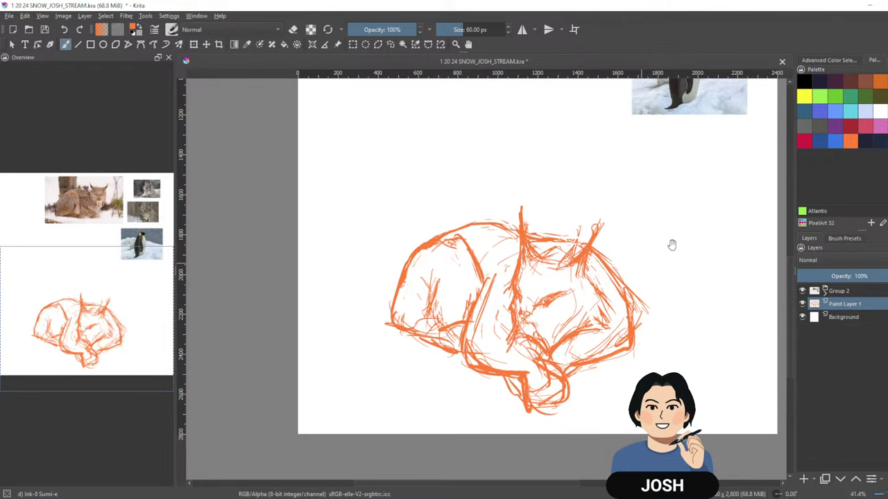
pyautogui.moveTo(669, 260); pyautogui.dragTo(569, 416)
pyautogui.moveTo(588, 337); pyautogui.dragTo(656, 218)
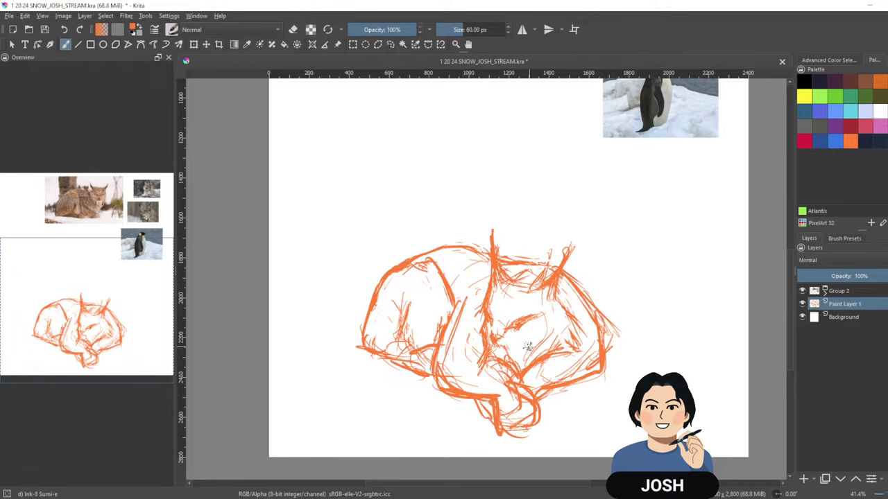
pyautogui.press('e')
pyautogui.moveTo(666, 291)
pyautogui.mouseDown()
pyautogui.moveTo(571, 406)
pyautogui.moveTo(611, 346)
pyautogui.mouseUp()
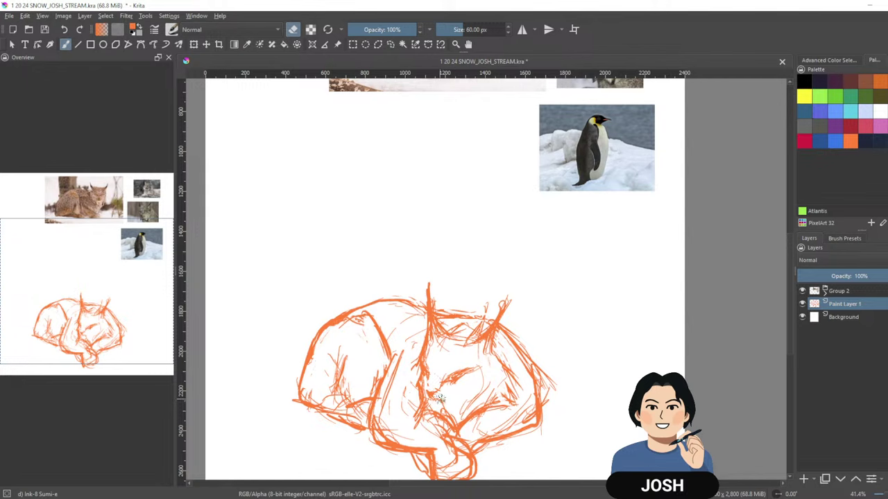
pyautogui.press('e')
pyautogui.moveTo(679, 267)
pyautogui.mouseDown()
pyautogui.moveTo(654, 299)
pyautogui.moveTo(638, 289)
pyautogui.mouseUp()
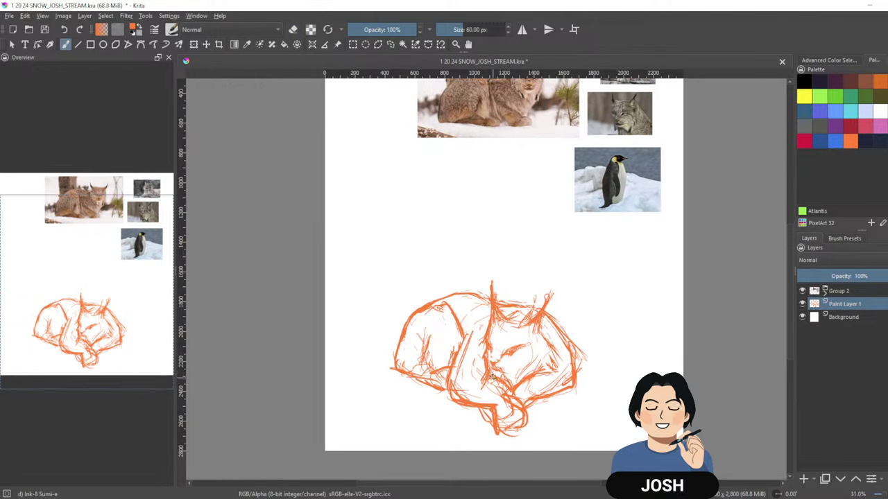
pyautogui.press('e')
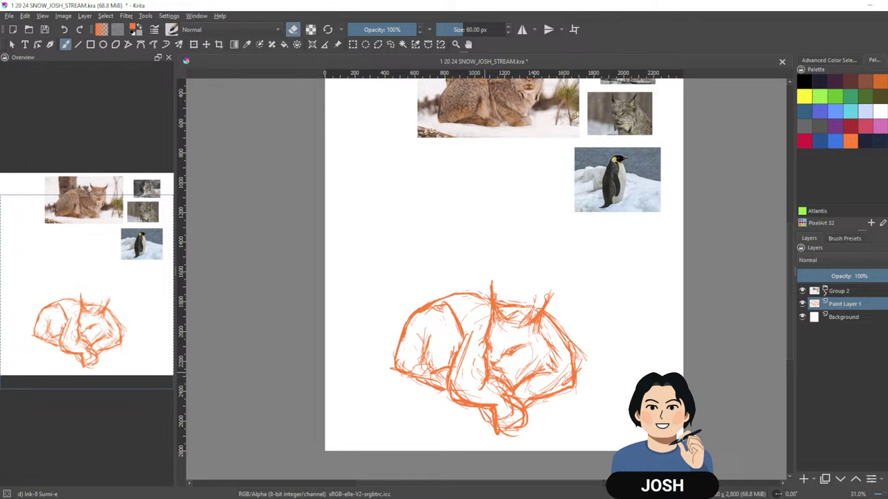
pyautogui.moveTo(725, 316); pyautogui.dragTo(717, 325)
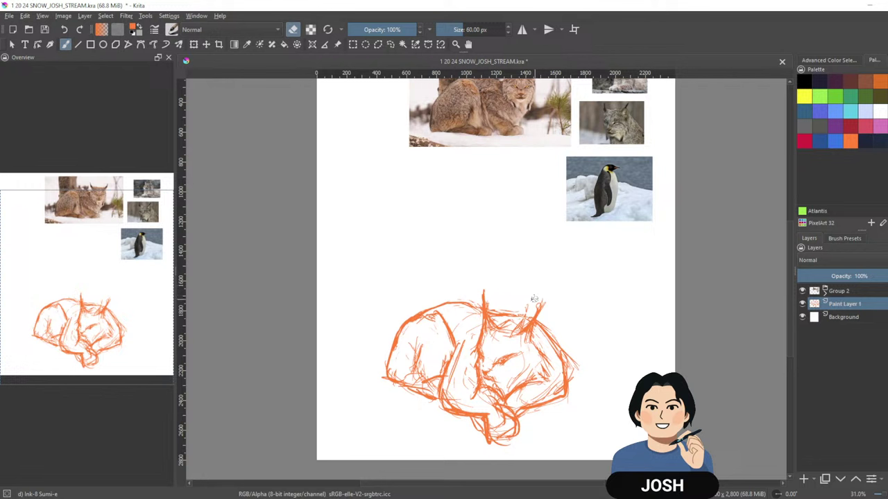
# Redraw the top of the head between the ears and clean up the back line above the haunch.
pyautogui.press('e')
pyautogui.moveTo(489, 311)
pyautogui.mouseDown()
pyautogui.moveTo(522, 315)
pyautogui.moveTo(517, 309)
pyautogui.moveTo(524, 320)
pyautogui.mouseUp()
pyautogui.press('e')
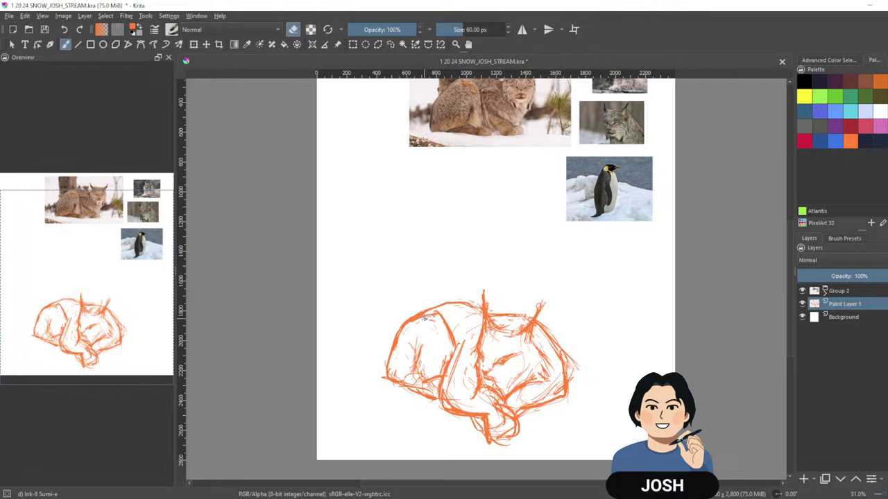
pyautogui.press('e')
pyautogui.press('e')
pyautogui.press('e')
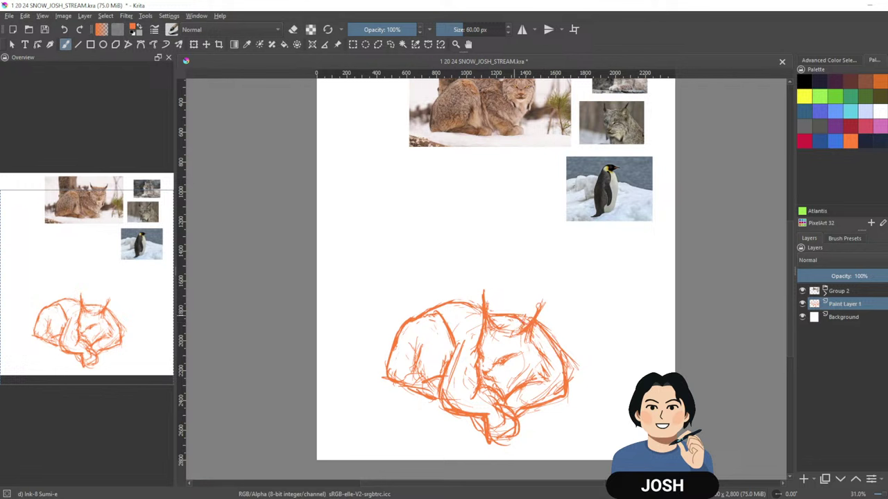
pyautogui.press('e')
pyautogui.press('e')
pyautogui.press('e')
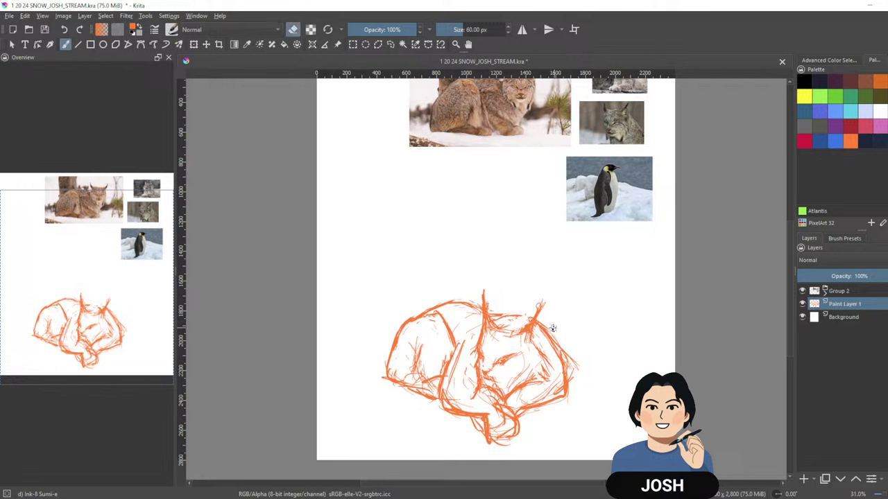
# Break up the solid outer cheek and jaw outline with the eraser and sketch short fur strokes along the cheek.
pyautogui.press('e')
pyautogui.press('e')
pyautogui.moveTo(559, 360)
pyautogui.mouseDown()
pyautogui.moveTo(565, 398)
pyautogui.moveTo(564, 380)
pyautogui.moveTo(564, 392)
pyautogui.moveTo(550, 392)
pyautogui.mouseUp()
pyautogui.moveTo(543, 353); pyautogui.dragTo(545, 374)
pyautogui.press('e')
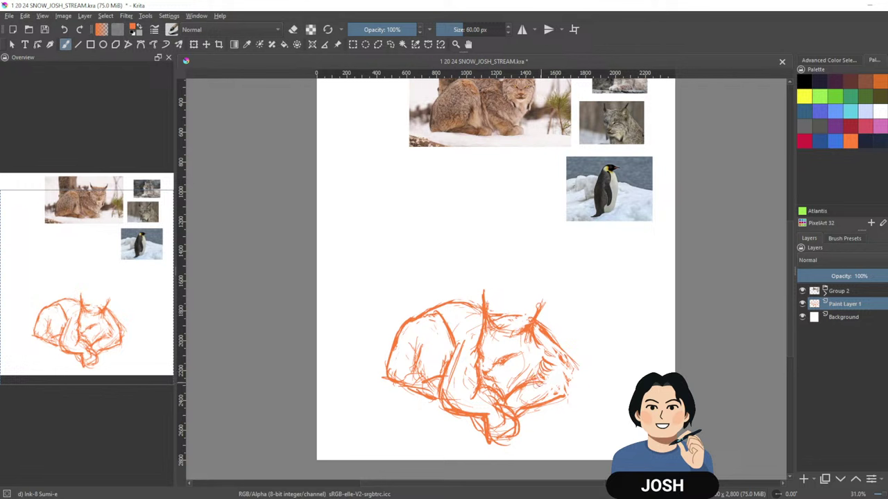
# Erase stray lines beside the front paw and redraw a bolder crown line between the two ears.
pyautogui.press('e')
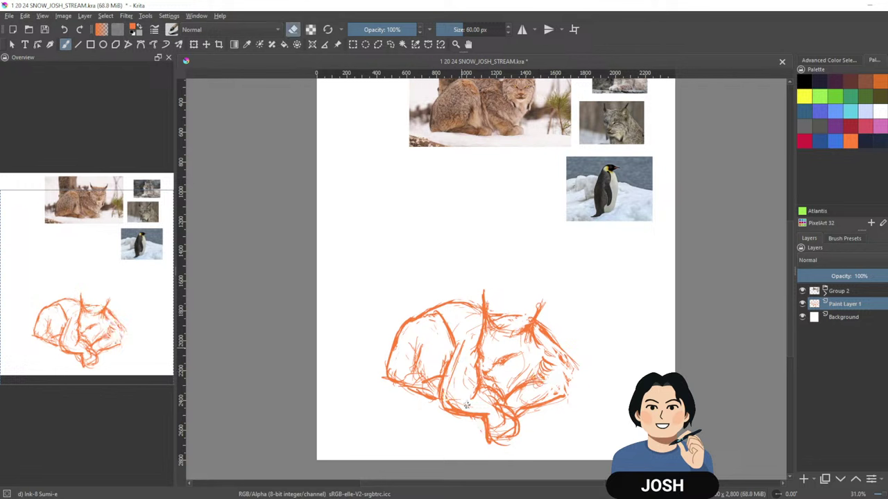
pyautogui.press('ctrl')
pyautogui.press('space')
pyautogui.moveTo(672, 326)
pyautogui.mouseDown()
pyautogui.moveTo(666, 381)
pyautogui.moveTo(685, 312)
pyautogui.moveTo(672, 307)
pyautogui.mouseUp()
pyautogui.hotkey('ctrl', 'space')
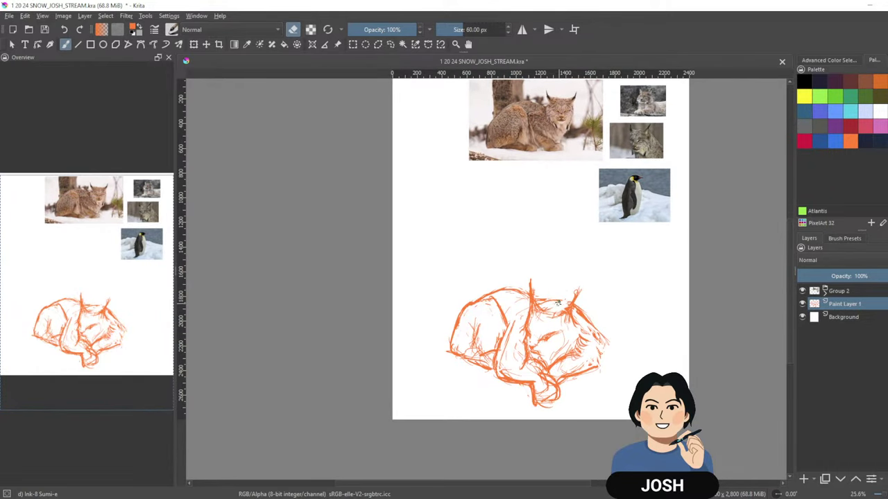
pyautogui.press('e')
pyautogui.moveTo(554, 302)
pyautogui.mouseDown()
pyautogui.moveTo(586, 323)
pyautogui.moveTo(546, 303)
pyautogui.moveTo(567, 310)
pyautogui.mouseUp()
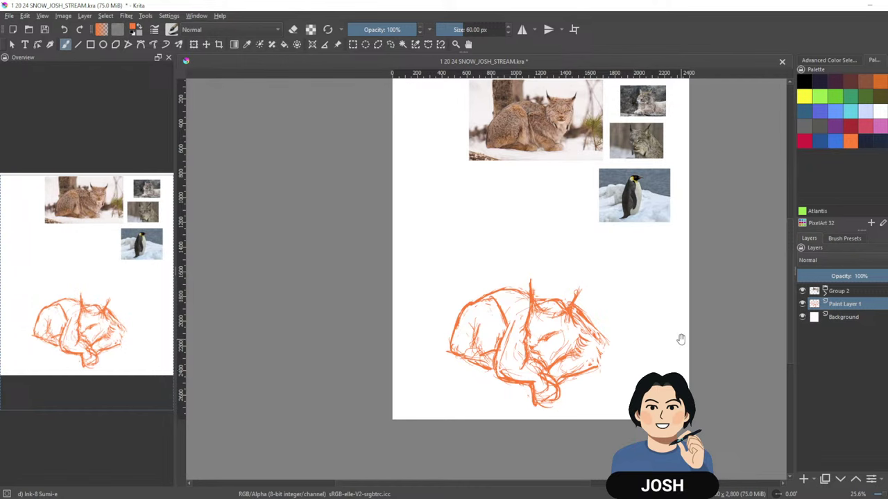
pyautogui.moveTo(679, 339); pyautogui.dragTo(662, 352)
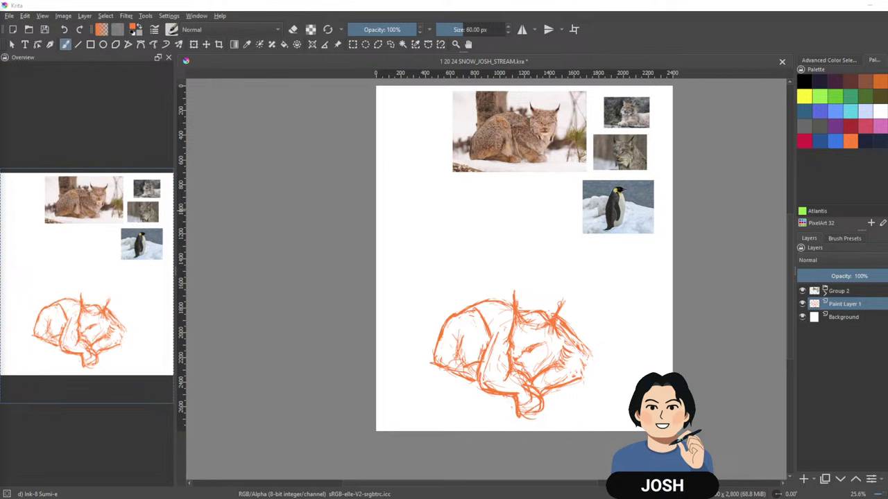
# Strengthen the shoulder line above the foreleg and erase the extra lines inside the front paw and along the cheek.
pyautogui.click(750, 43)
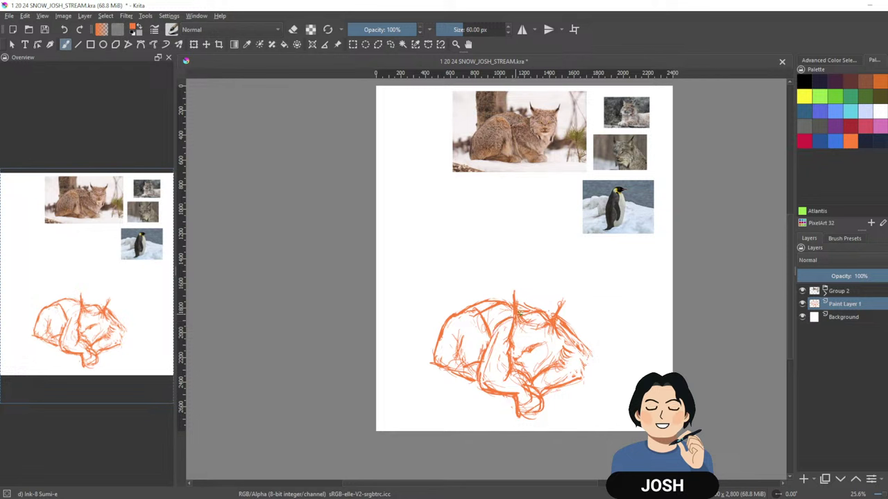
pyautogui.press('e')
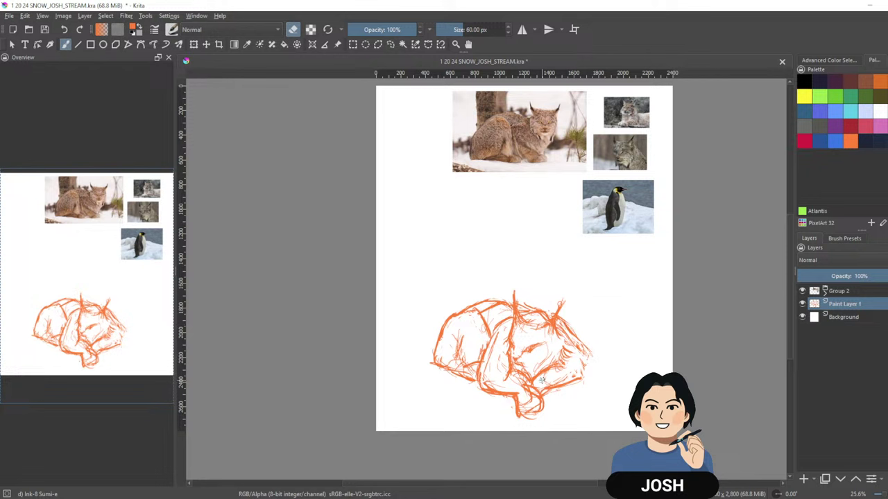
pyautogui.press('e')
pyautogui.press('e')
pyautogui.press('e')
pyautogui.moveTo(552, 313); pyautogui.dragTo(554, 303)
pyautogui.press('e')
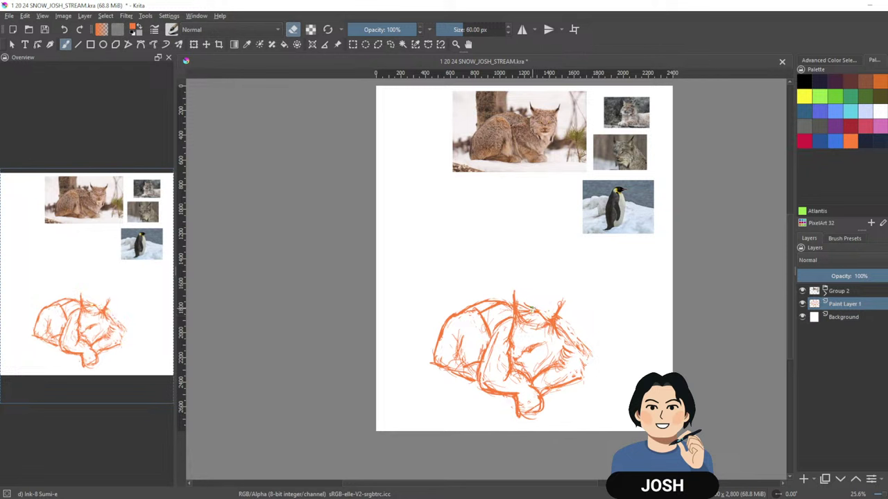
# Shorten the far ear tuft and redraw the outer side of the head from the near ear to the cheek.
pyautogui.press('e')
pyautogui.moveTo(522, 306)
pyautogui.mouseDown()
pyautogui.moveTo(534, 309)
pyautogui.moveTo(525, 309)
pyautogui.mouseUp()
pyautogui.press('e')
pyautogui.press('e')
pyautogui.moveTo(565, 324)
pyautogui.mouseDown()
pyautogui.moveTo(594, 355)
pyautogui.moveTo(563, 321)
pyautogui.mouseUp()
pyautogui.press('e')
pyautogui.moveTo(588, 350)
pyautogui.mouseDown()
pyautogui.moveTo(562, 319)
pyautogui.moveTo(561, 326)
pyautogui.mouseUp()
pyautogui.press('e')
pyautogui.press('e')
pyautogui.press('e')
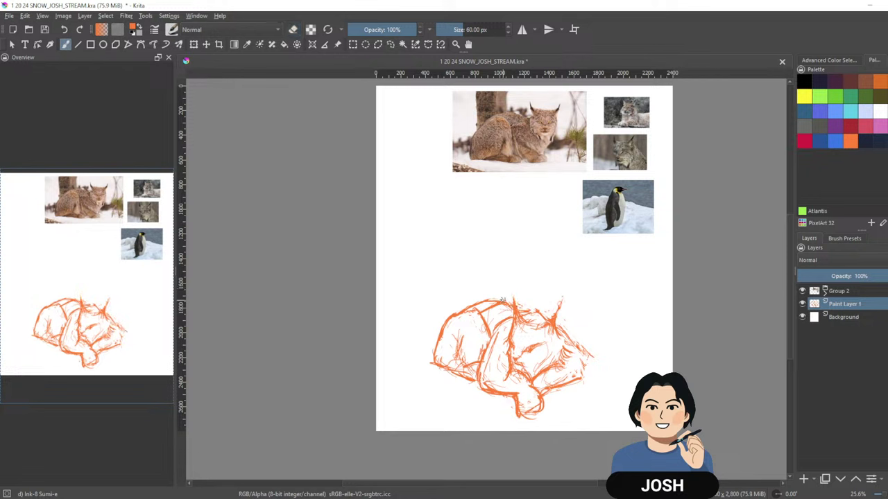
# Darken the neck and haunch lines and sketch a tall rounded body shape rising from the lynx's back.
pyautogui.moveTo(502, 299)
pyautogui.mouseDown()
pyautogui.moveTo(480, 307)
pyautogui.moveTo(514, 294)
pyautogui.moveTo(541, 310)
pyautogui.mouseUp()
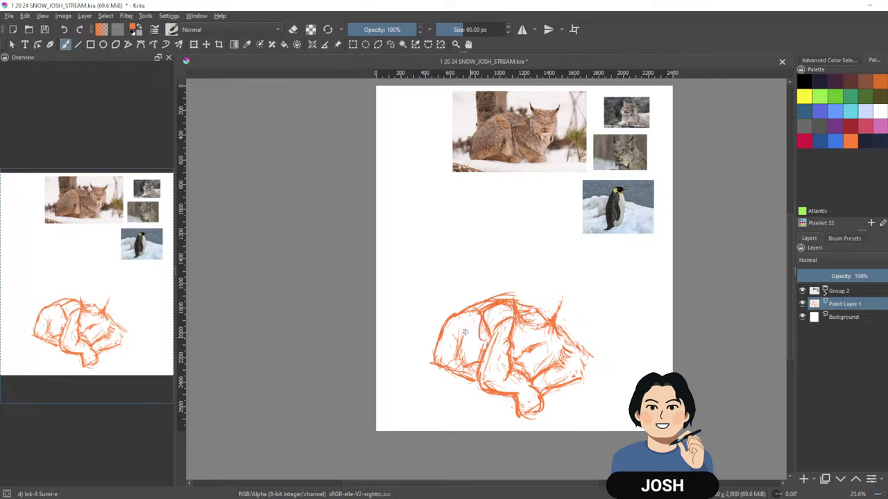
pyautogui.moveTo(475, 316); pyautogui.dragTo(482, 342)
pyautogui.moveTo(484, 299)
pyautogui.mouseDown()
pyautogui.moveTo(479, 260)
pyautogui.moveTo(517, 245)
pyautogui.moveTo(533, 305)
pyautogui.mouseUp()
pyautogui.moveTo(529, 264)
pyautogui.mouseDown()
pyautogui.moveTo(502, 249)
pyautogui.moveTo(488, 299)
pyautogui.mouseUp()
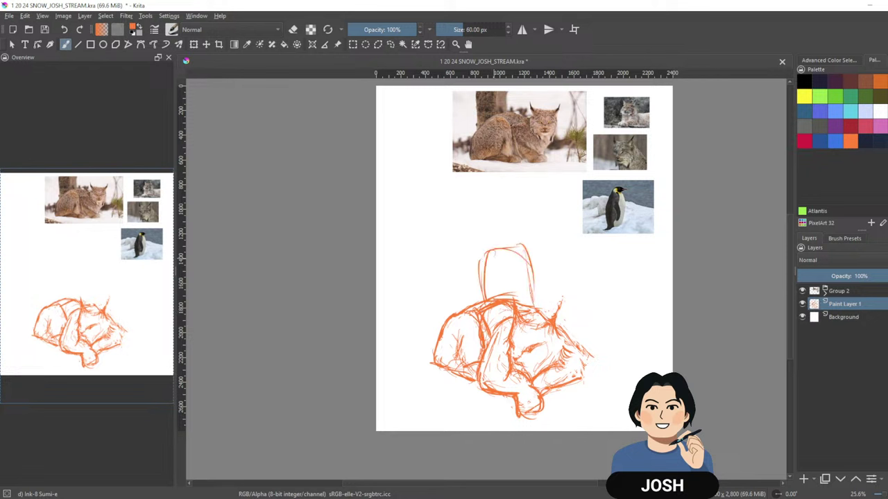
# Clear the overlapping lines at the base of the rounded body and thicken its top and side contours.
pyautogui.moveTo(481, 266)
pyautogui.mouseDown()
pyautogui.moveTo(496, 316)
pyautogui.moveTo(535, 302)
pyautogui.moveTo(544, 312)
pyautogui.moveTo(510, 305)
pyautogui.mouseUp()
pyautogui.press('e')
pyautogui.press('e')
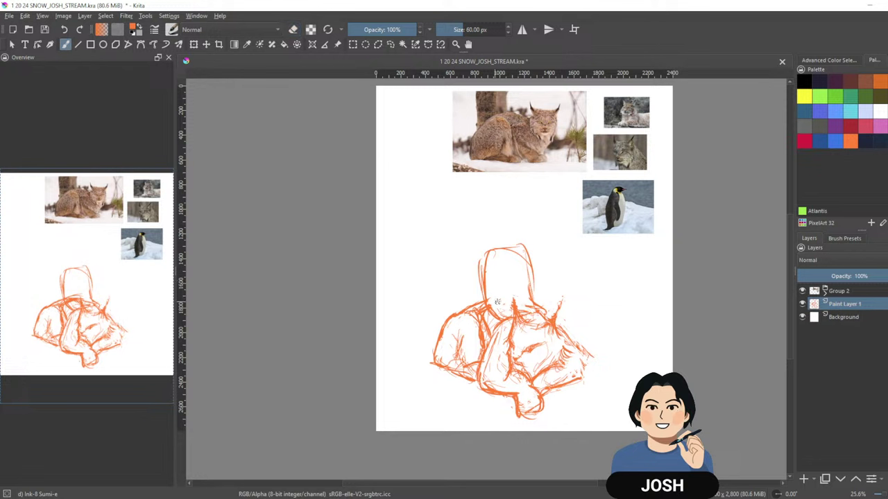
pyautogui.press('e')
pyautogui.moveTo(488, 255)
pyautogui.mouseDown()
pyautogui.moveTo(489, 270)
pyautogui.moveTo(506, 249)
pyautogui.moveTo(482, 279)
pyautogui.moveTo(484, 272)
pyautogui.mouseUp()
pyautogui.press('e')
pyautogui.moveTo(505, 249)
pyautogui.mouseDown()
pyautogui.moveTo(533, 252)
pyautogui.moveTo(517, 253)
pyautogui.moveTo(534, 294)
pyautogui.mouseUp()
pyautogui.moveTo(533, 251)
pyautogui.mouseDown()
pyautogui.moveTo(534, 298)
pyautogui.moveTo(545, 309)
pyautogui.moveTo(509, 310)
pyautogui.moveTo(549, 317)
pyautogui.moveTo(522, 324)
pyautogui.mouseUp()
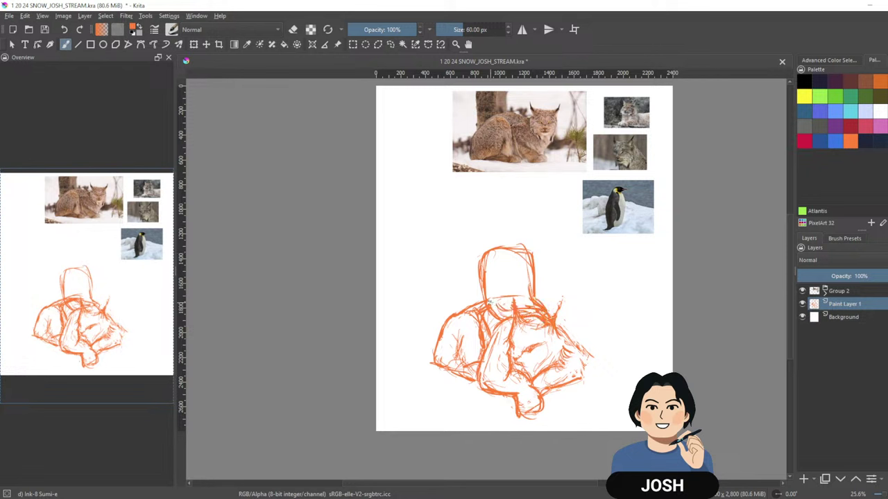
# Sketch a small oval loop on each side of the upper part of the rounded body.
pyautogui.press('e')
pyautogui.press('e')
pyautogui.moveTo(479, 253)
pyautogui.mouseDown()
pyautogui.moveTo(469, 270)
pyautogui.moveTo(480, 285)
pyautogui.moveTo(482, 276)
pyautogui.moveTo(475, 280)
pyautogui.mouseUp()
pyautogui.moveTo(542, 262); pyautogui.dragTo(540, 274)
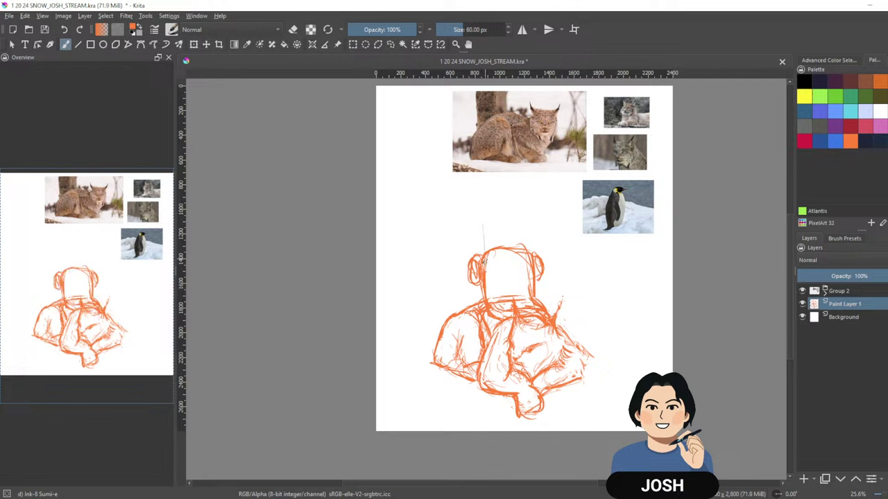
# Sketch a penguin head with a pointed beak above the body and reinforce the body's sides and base.
pyautogui.moveTo(494, 253); pyautogui.dragTo(494, 287)
pyautogui.moveTo(504, 221)
pyautogui.mouseDown()
pyautogui.moveTo(538, 239)
pyautogui.moveTo(516, 216)
pyautogui.moveTo(495, 268)
pyautogui.mouseUp()
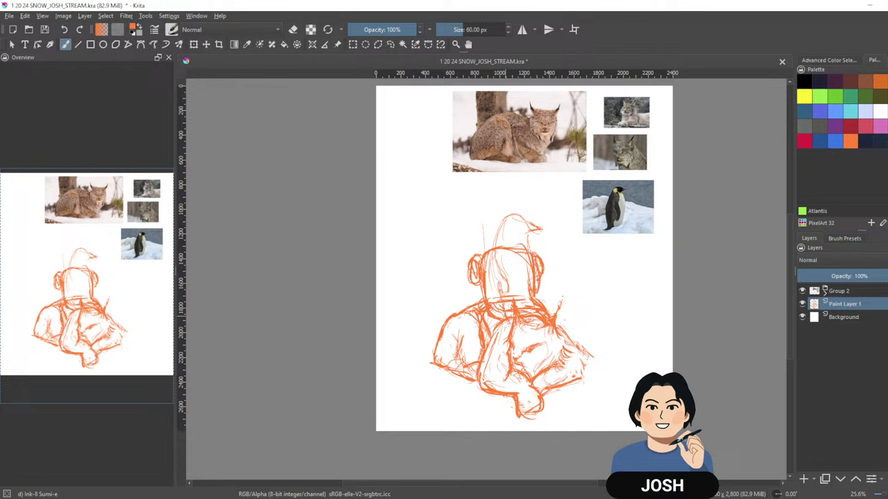
pyautogui.moveTo(492, 244); pyautogui.dragTo(489, 297)
pyautogui.moveTo(491, 267); pyautogui.dragTo(496, 309)
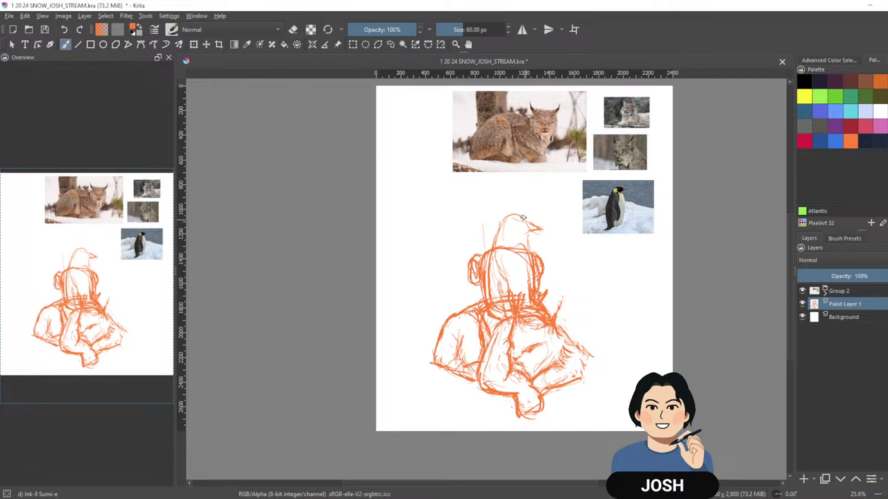
# Strengthen the penguin's head and beak, erase the old rounded top inside its neck, and sketch an inner wing line.
pyautogui.moveTo(535, 227)
pyautogui.mouseDown()
pyautogui.moveTo(547, 231)
pyautogui.moveTo(514, 217)
pyautogui.moveTo(504, 225)
pyautogui.mouseUp()
pyautogui.press('e')
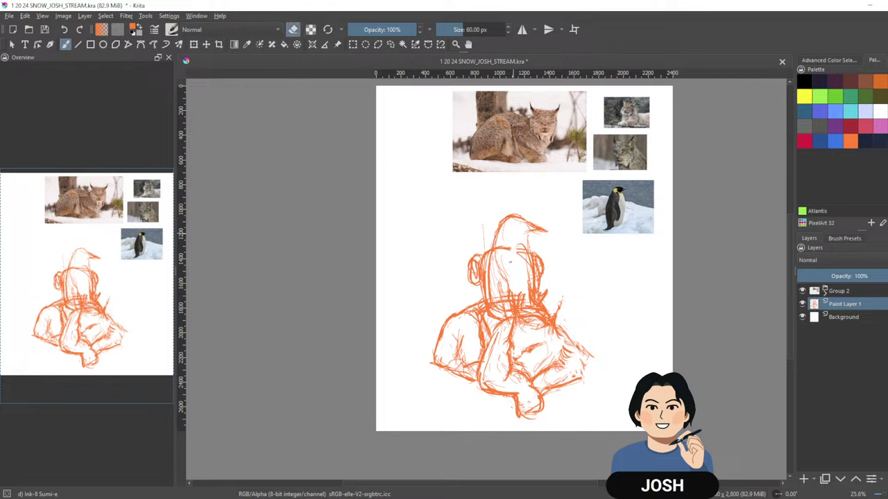
pyautogui.moveTo(497, 246); pyautogui.dragTo(508, 295)
pyautogui.press('e')
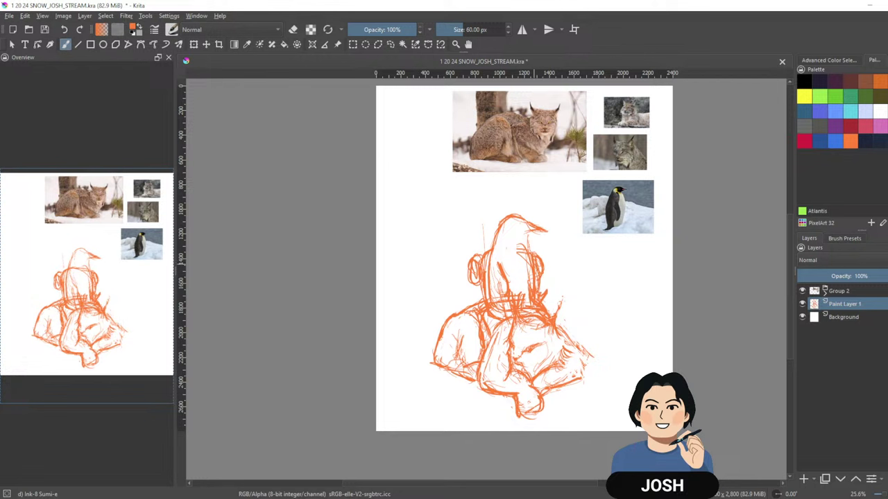
pyautogui.press('e')
pyautogui.moveTo(522, 248); pyautogui.dragTo(525, 263)
pyautogui.press('e')
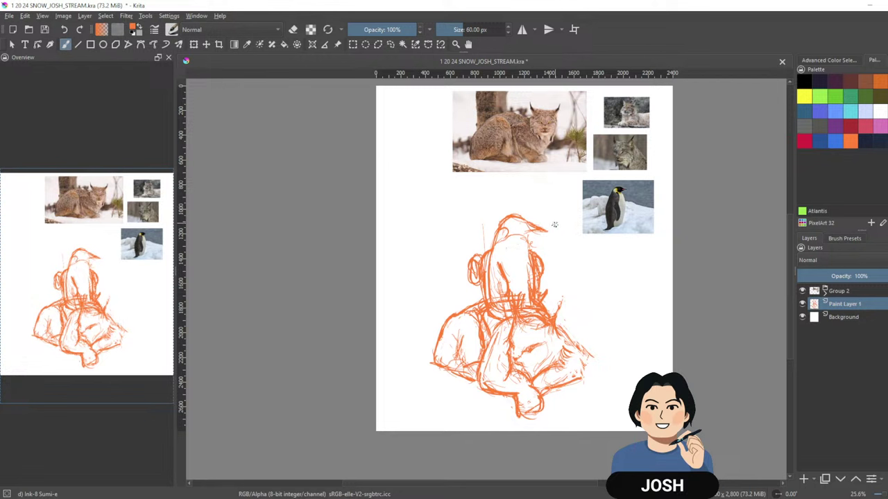
# Thin the penguin's inner wing line with the eraser and touch up the throat contour.
pyautogui.press('e')
pyautogui.press('e')
pyautogui.press('e')
pyautogui.moveTo(500, 263); pyautogui.dragTo(508, 286)
pyautogui.press('e')
pyautogui.press('e')
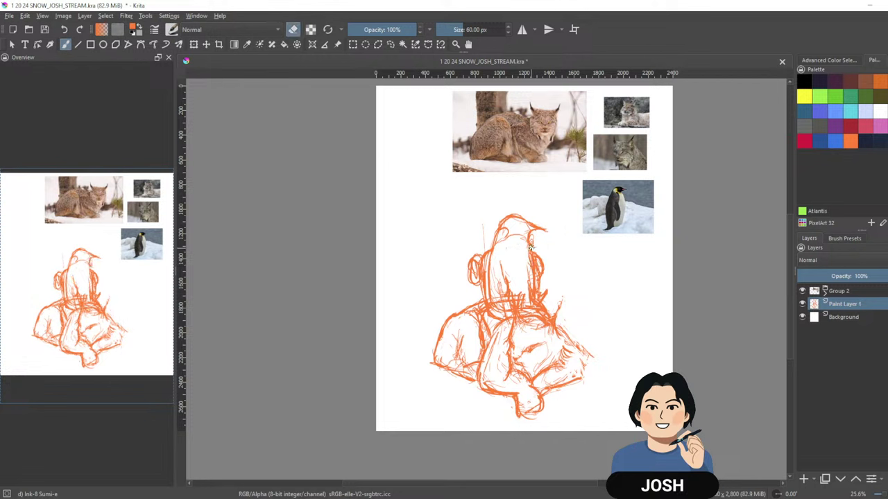
# Touch up the penguin's body contours and side edges, alternating the brush and the eraser.
pyautogui.press('e')
pyautogui.press('e')
pyautogui.press('e')
pyautogui.moveTo(487, 257)
pyautogui.mouseDown()
pyautogui.moveTo(490, 270)
pyautogui.moveTo(490, 255)
pyautogui.moveTo(535, 275)
pyautogui.moveTo(537, 291)
pyautogui.mouseUp()
pyautogui.press('e')
pyautogui.press('e')
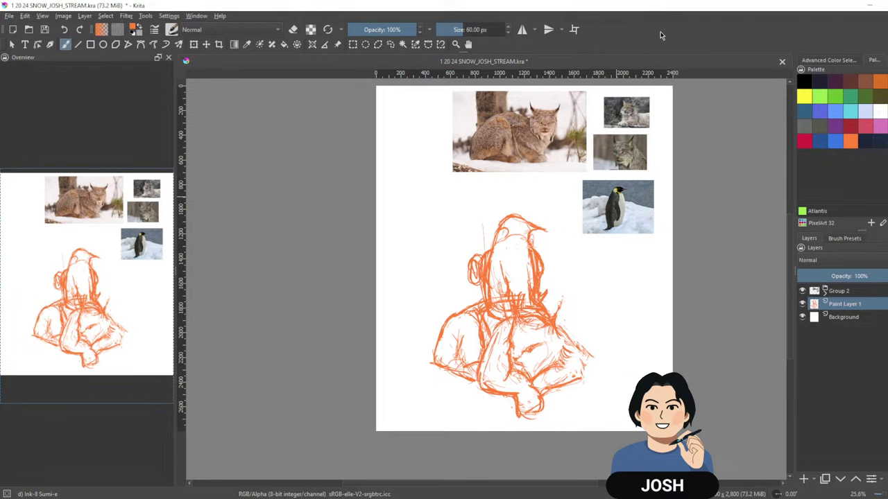
# Sketch the lynx's cheek and jaw out to a pointed corner and flare the foreleg's outer edge at its base.
pyautogui.moveTo(615, 317); pyautogui.dragTo(606, 316)
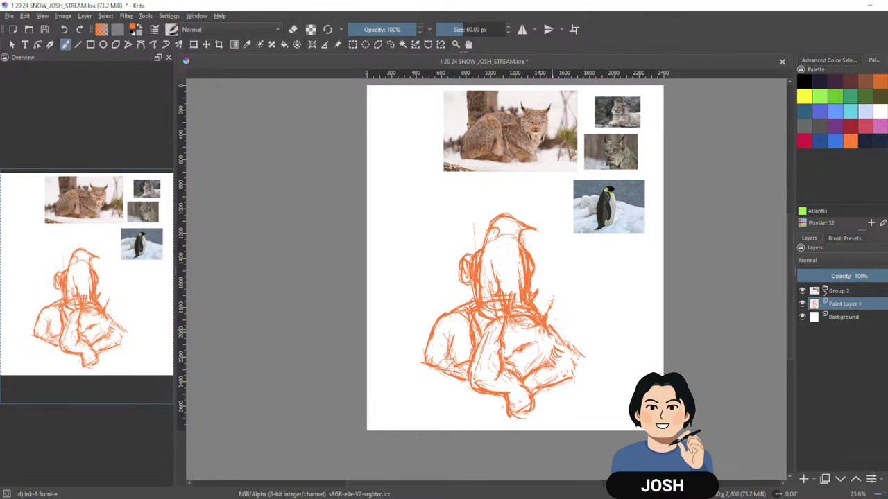
pyautogui.moveTo(562, 342)
pyautogui.mouseDown()
pyautogui.moveTo(576, 385)
pyautogui.moveTo(588, 385)
pyautogui.mouseUp()
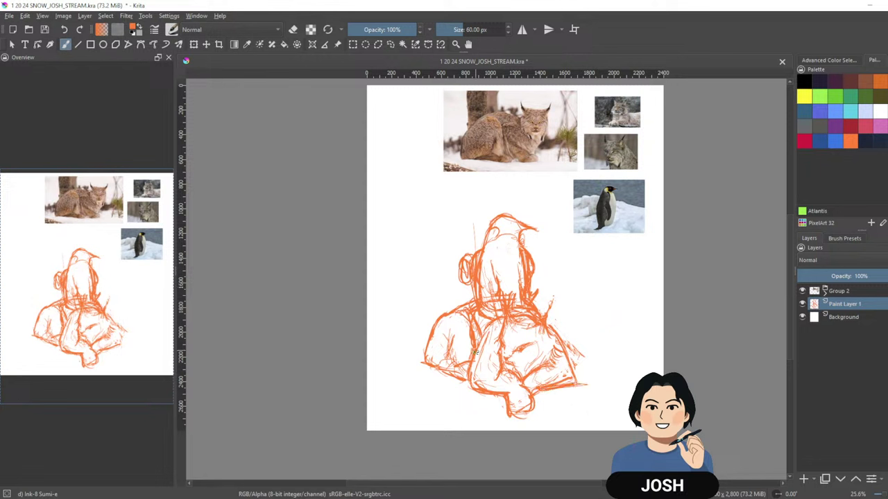
pyautogui.moveTo(478, 346); pyautogui.dragTo(462, 397)
pyautogui.moveTo(476, 389); pyautogui.dragTo(465, 392)
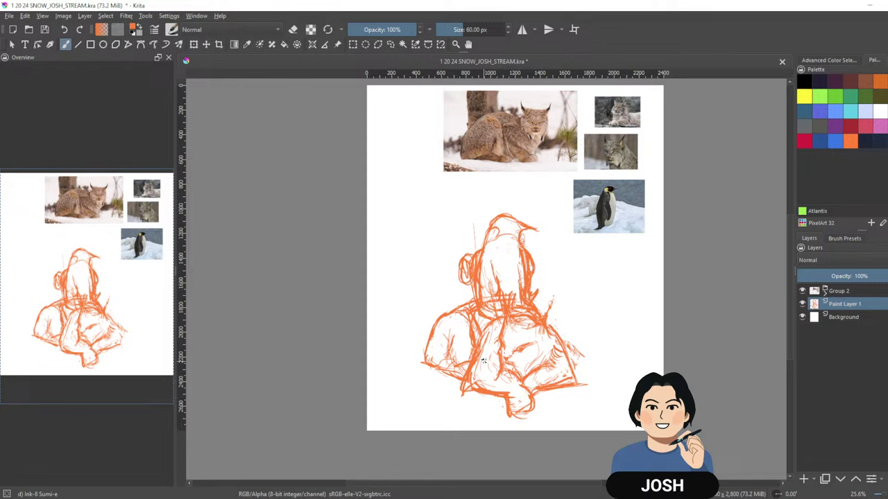
# Refine the foreleg's outer edge with eraser and brush, and erase the stray lines beyond the lynx's cheek.
pyautogui.press('e')
pyautogui.moveTo(475, 361); pyautogui.dragTo(461, 391)
pyautogui.press('e')
pyautogui.moveTo(487, 342); pyautogui.dragTo(469, 368)
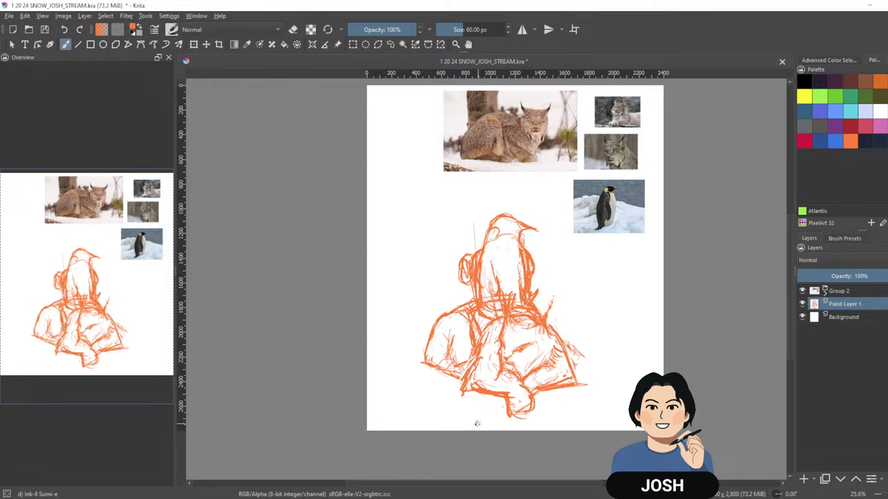
pyautogui.press('e')
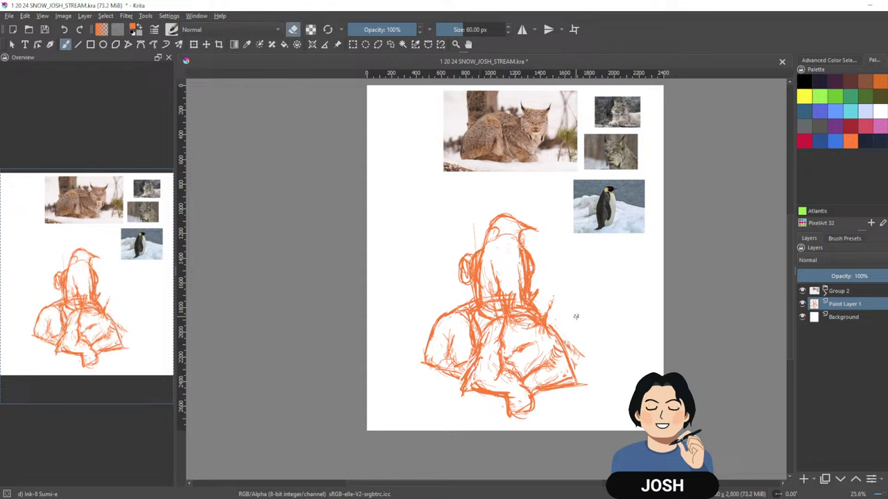
pyautogui.moveTo(577, 346); pyautogui.dragTo(560, 365)
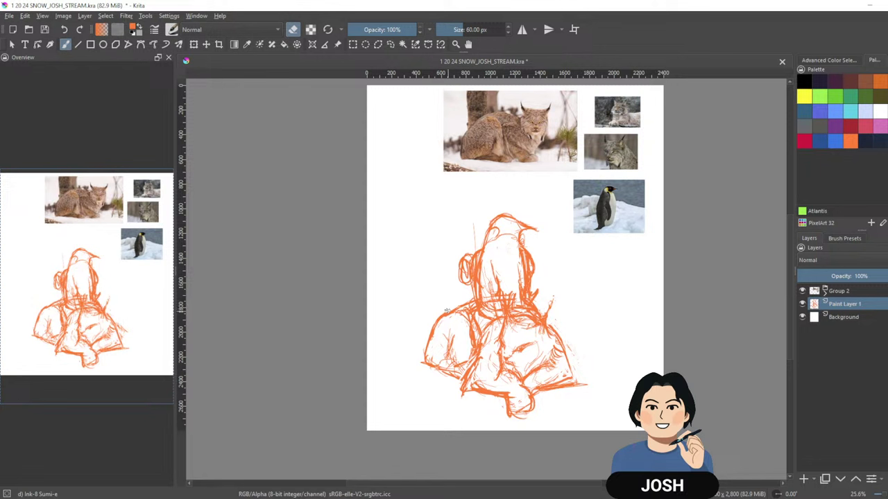
# Draw a wider, rounder outline for the lynx's hindquarters and clean up the lines inside with the eraser.
pyautogui.press('e')
pyautogui.moveTo(442, 319)
pyautogui.mouseDown()
pyautogui.moveTo(416, 367)
pyautogui.moveTo(440, 379)
pyautogui.mouseUp()
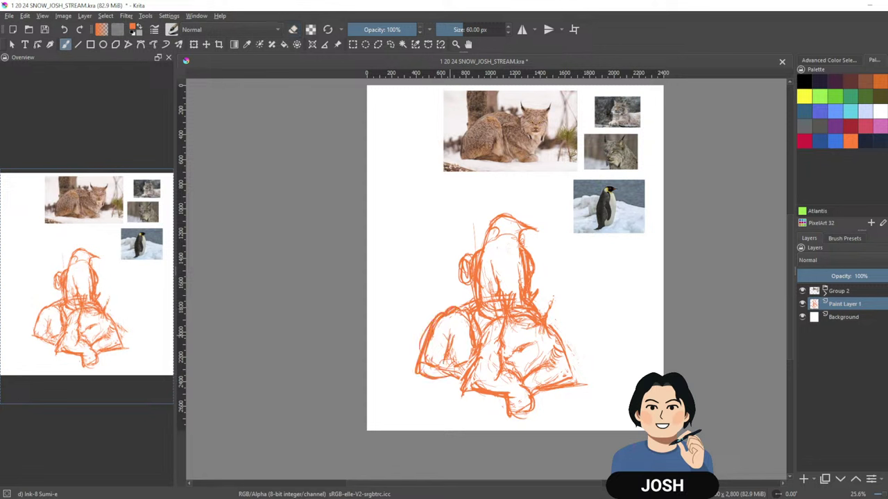
pyautogui.press('e')
pyautogui.moveTo(452, 338); pyautogui.dragTo(453, 368)
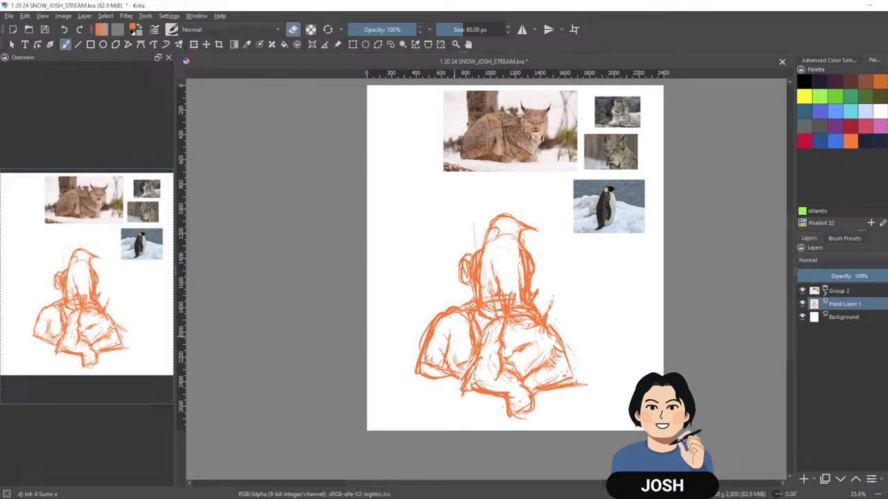
pyautogui.moveTo(435, 326); pyautogui.dragTo(421, 365)
pyautogui.moveTo(447, 309); pyautogui.dragTo(431, 323)
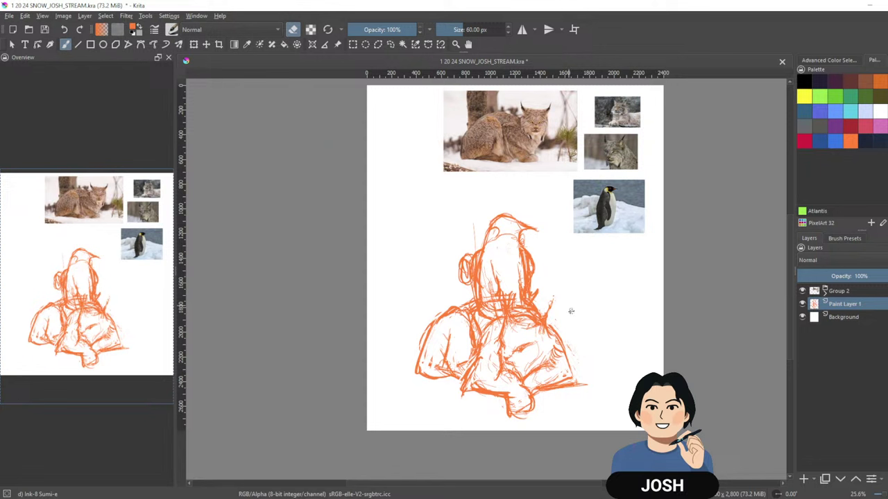
# Select the lynx beneath the penguin with a freehand selection, including its ear.
pyautogui.press('l')
pyautogui.moveTo(565, 318)
pyautogui.mouseDown()
pyautogui.moveTo(561, 296)
pyautogui.moveTo(517, 312)
pyautogui.moveTo(509, 290)
pyautogui.moveTo(491, 326)
pyautogui.moveTo(440, 297)
pyautogui.moveTo(408, 434)
pyautogui.moveTo(615, 412)
pyautogui.moveTo(575, 303)
pyautogui.mouseUp()
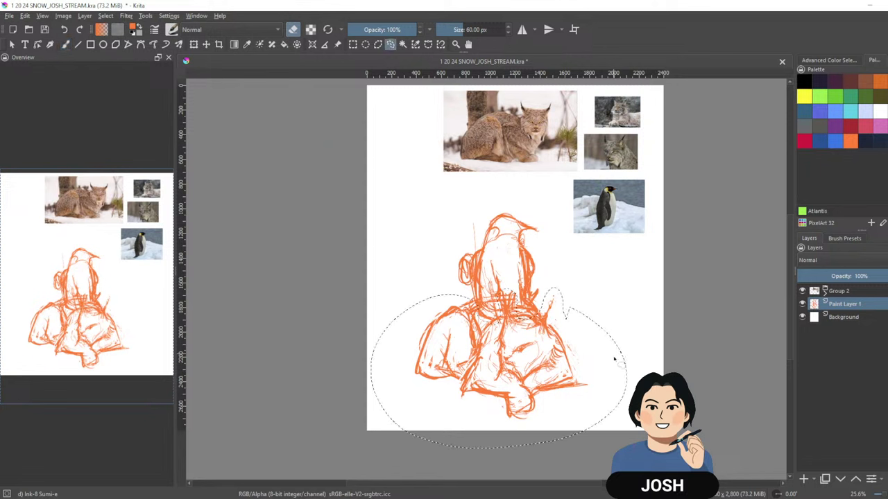
pyautogui.hotkey('ctrl', 't')
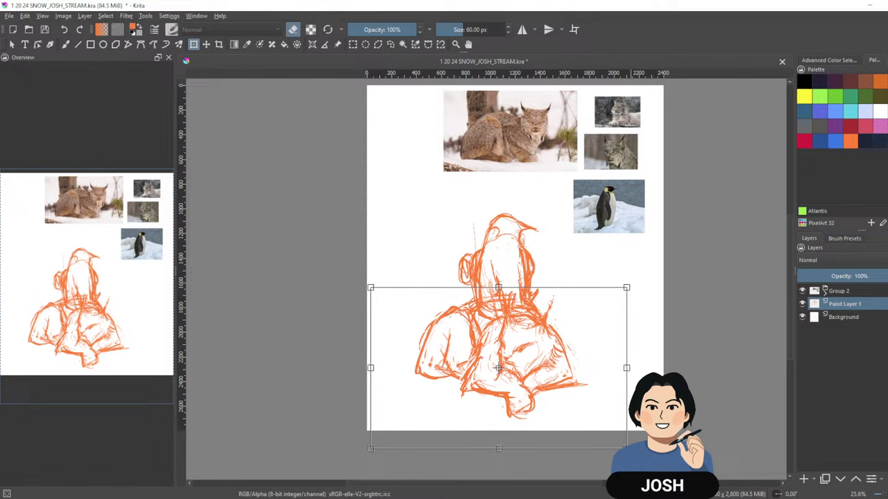
pyautogui.moveTo(625, 447); pyautogui.dragTo(685, 486)
pyautogui.moveTo(579, 382); pyautogui.dragTo(552, 375)
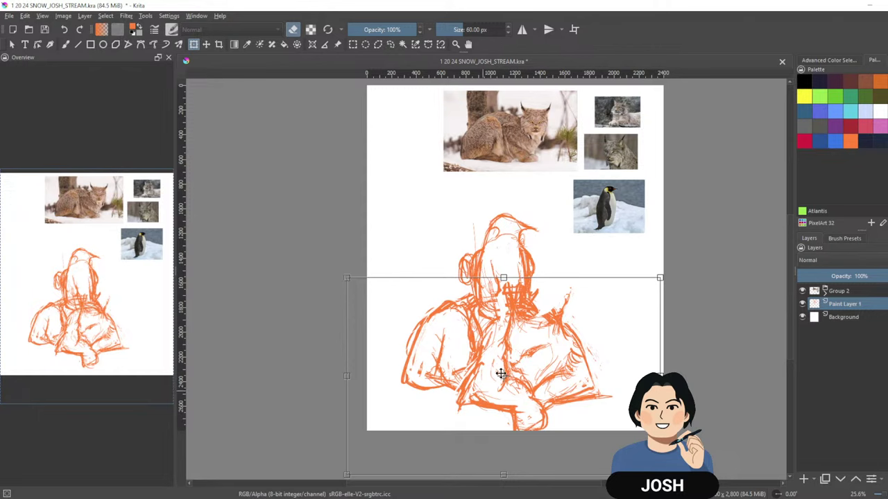
pyautogui.moveTo(663, 341); pyautogui.dragTo(657, 285)
pyautogui.moveTo(341, 420)
pyautogui.mouseDown()
pyautogui.moveTo(333, 428)
pyautogui.moveTo(366, 414)
pyautogui.moveTo(343, 434)
pyautogui.moveTo(368, 407)
pyautogui.moveTo(367, 416)
pyautogui.mouseUp()
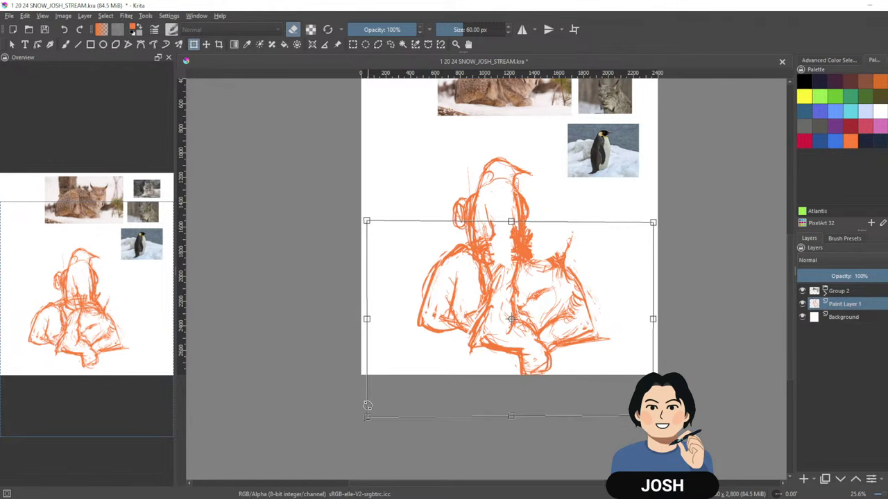
pyautogui.press('Return')
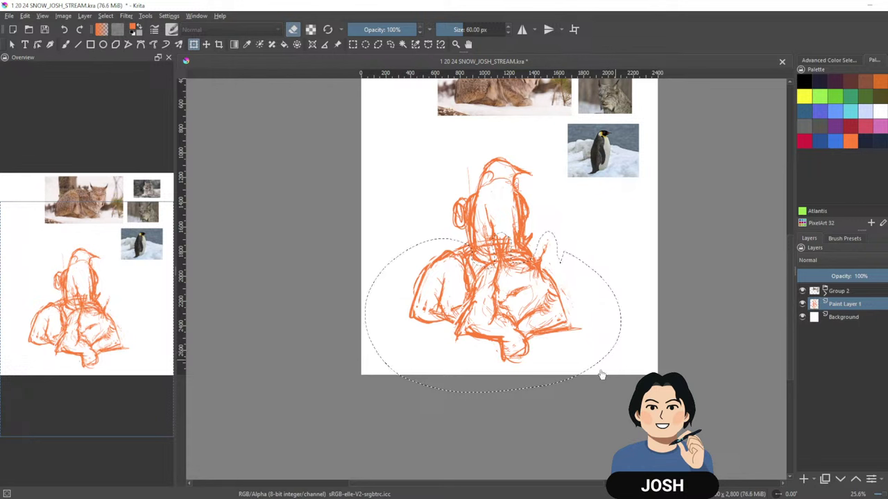
# Enlarge the selected lynx with a transform so it spans most of the canvas width below the penguin.
pyautogui.hotkey('ctrl', 't')
pyautogui.moveTo(492, 393); pyautogui.dragTo(486, 440)
pyautogui.moveTo(547, 341); pyautogui.dragTo(553, 326)
pyautogui.press('Return')
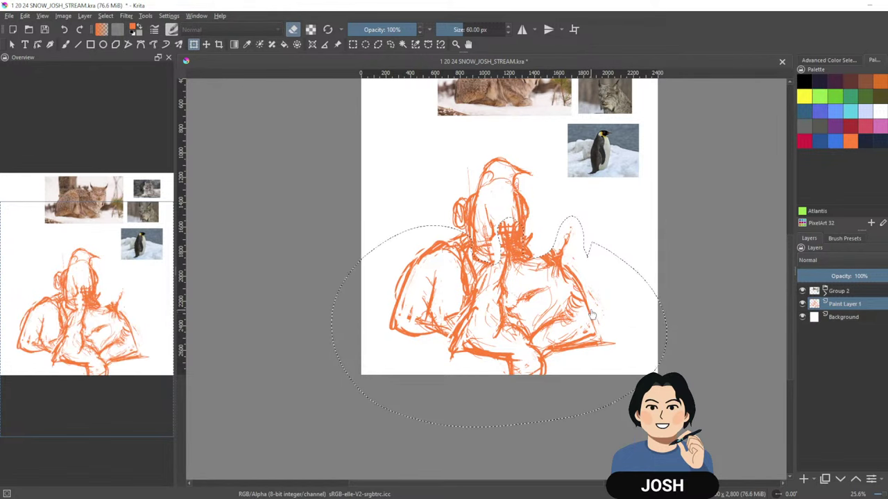
# Deselect, then slightly shrink and tilt the whole sketch and shift it up until the paws fit on the canvas.
pyautogui.hotkey('ctrl', 'shift', 'a')
pyautogui.hotkey('ctrl', 't')
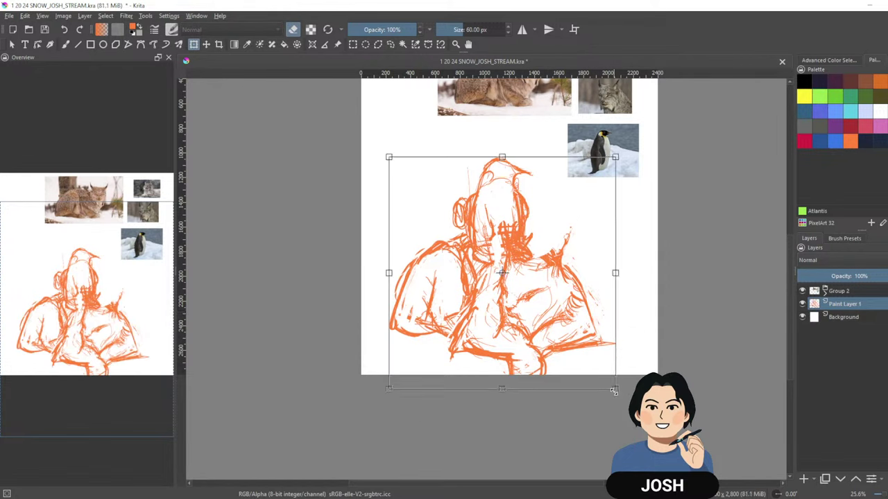
pyautogui.moveTo(611, 384); pyautogui.dragTo(611, 383)
pyautogui.moveTo(575, 340); pyautogui.dragTo(551, 308)
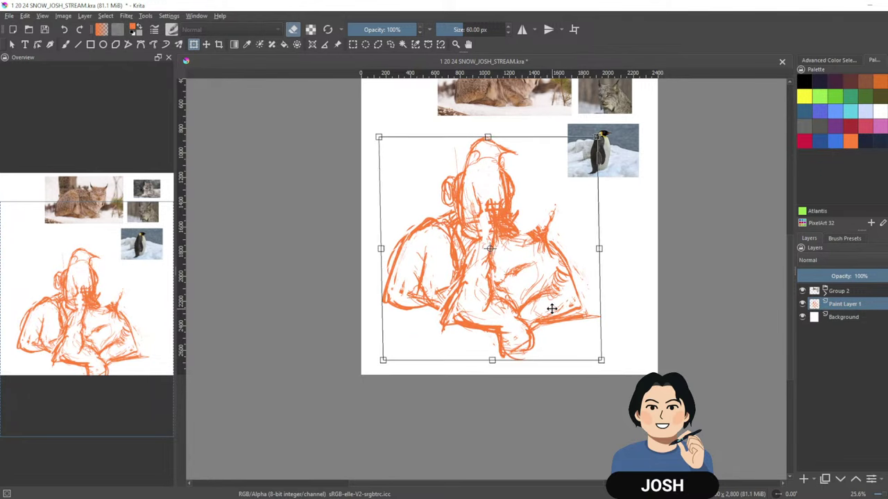
pyautogui.press('Return')
pyautogui.moveTo(650, 266); pyautogui.dragTo(631, 326)
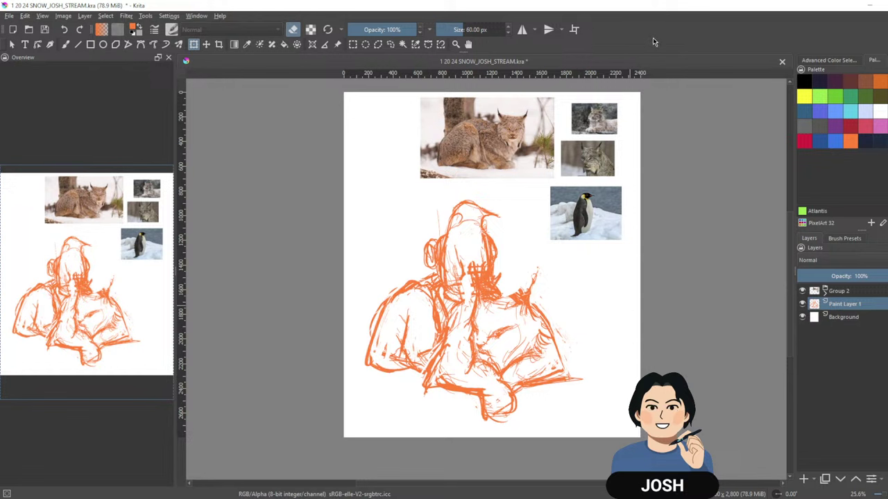
# Erase the dense scribble beside the penguin's base and clarify where its wing meets the lynx's head.
pyautogui.press('b')
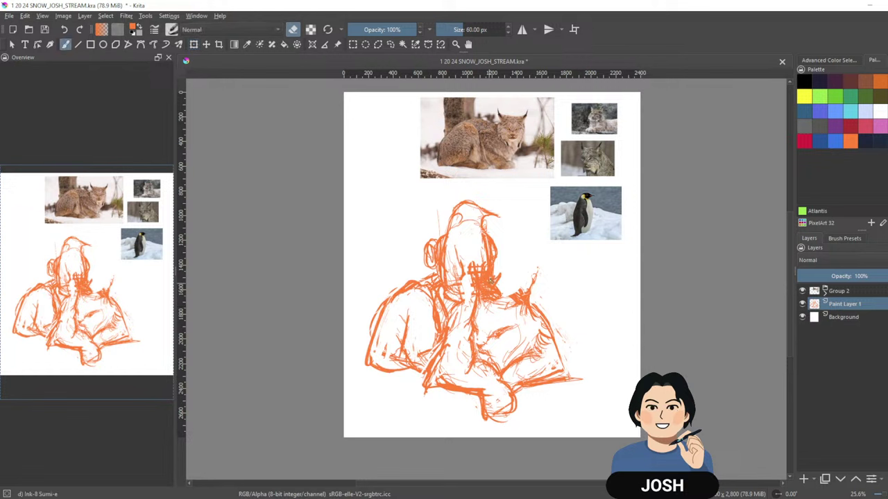
pyautogui.press('e')
pyautogui.press('e')
pyautogui.moveTo(488, 287)
pyautogui.mouseDown()
pyautogui.moveTo(474, 265)
pyautogui.moveTo(484, 297)
pyautogui.moveTo(528, 275)
pyautogui.moveTo(515, 293)
pyautogui.mouseUp()
pyautogui.press('e')
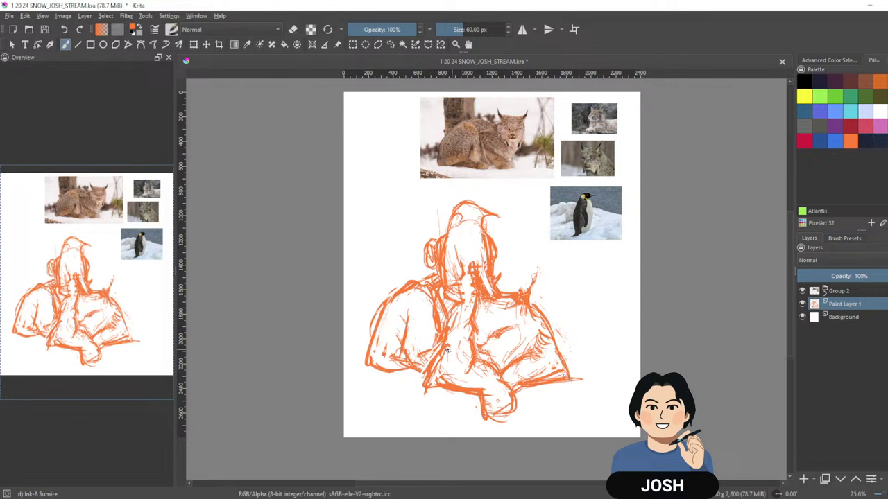
# Clean up the lines inside the lynx's hindquarters and thicken the outline under its front paw.
pyautogui.press('e')
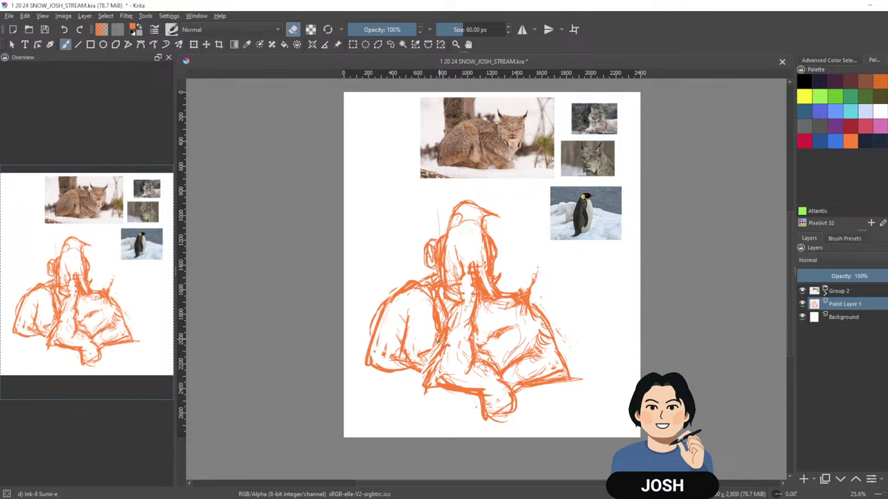
pyautogui.press('e')
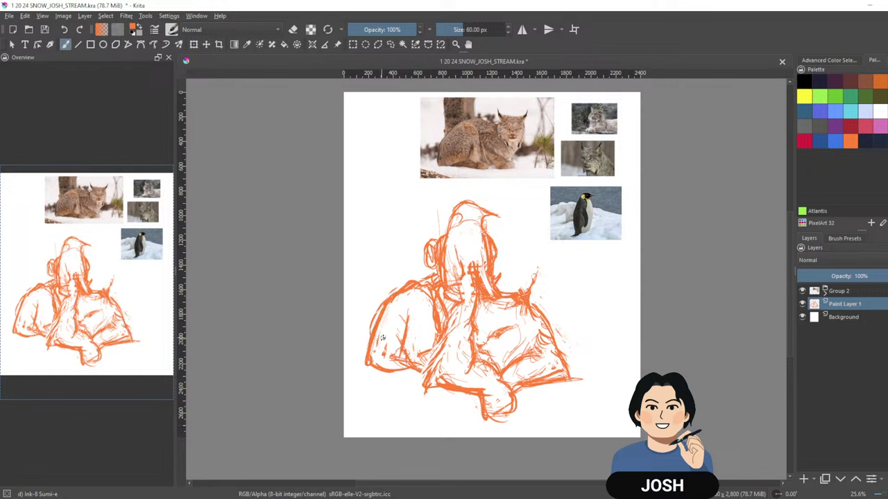
pyautogui.press('e')
pyautogui.moveTo(397, 328)
pyautogui.mouseDown()
pyautogui.moveTo(401, 319)
pyautogui.moveTo(403, 355)
pyautogui.mouseUp()
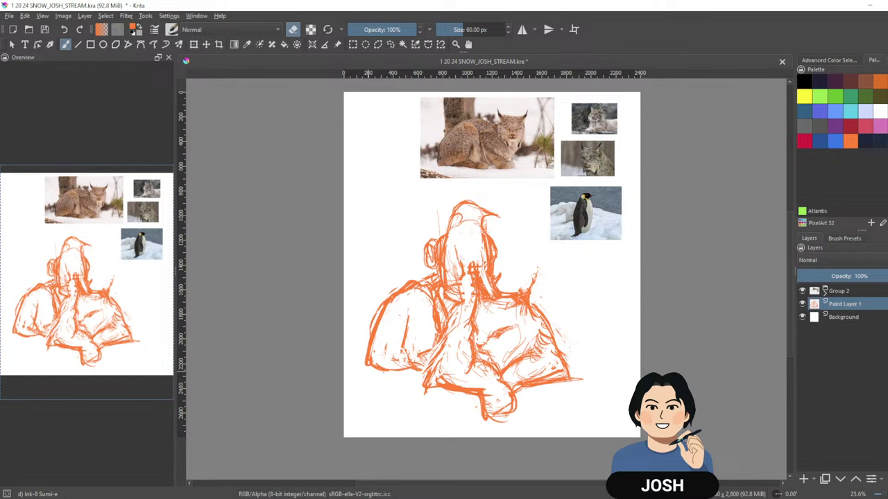
pyautogui.press('e')
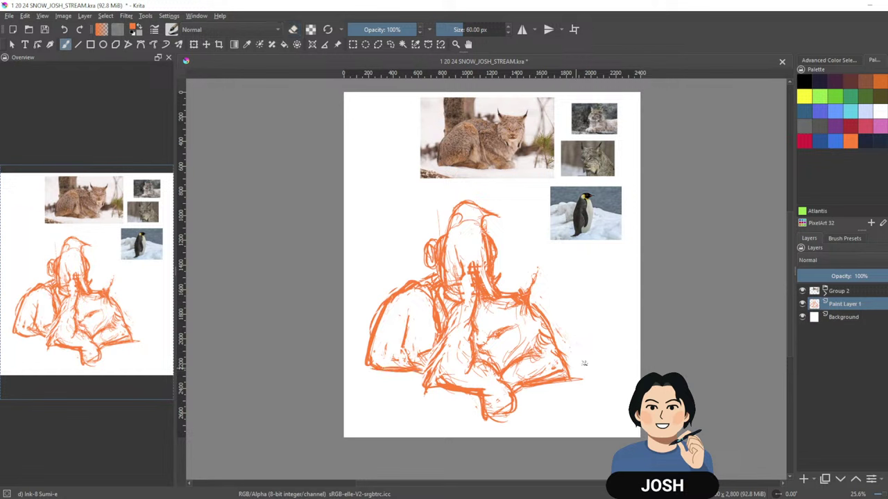
pyautogui.moveTo(448, 393); pyautogui.dragTo(514, 416)
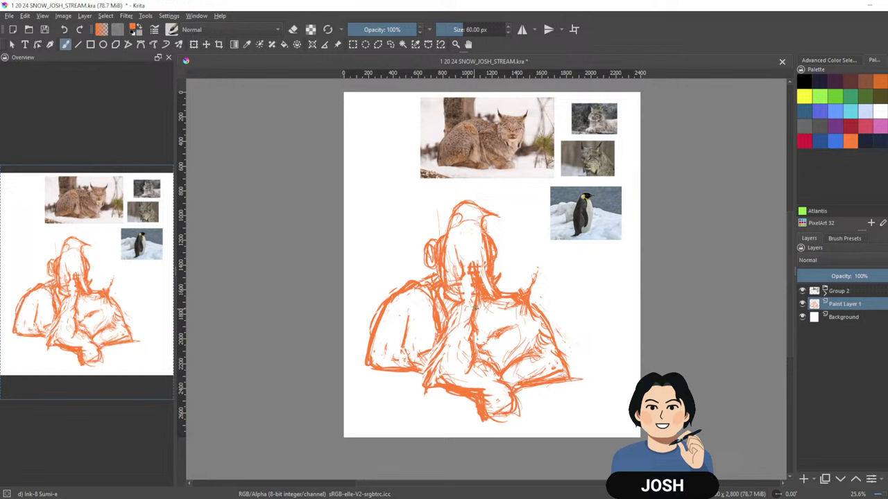
# Thin the lynx's eye line with the eraser.
pyautogui.press('e')
pyautogui.press('e')
pyautogui.press('e')
pyautogui.moveTo(511, 328); pyautogui.dragTo(495, 330)
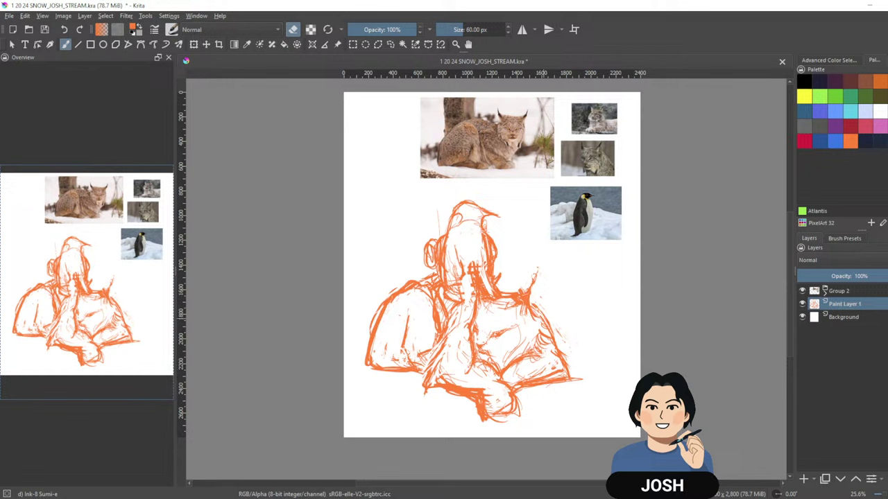
# Extend the lynx's cheek outline, add a lower jaw edge, and reinforce the foreleg's outer edge and paw.
pyautogui.press('e')
pyautogui.moveTo(539, 308); pyautogui.dragTo(574, 376)
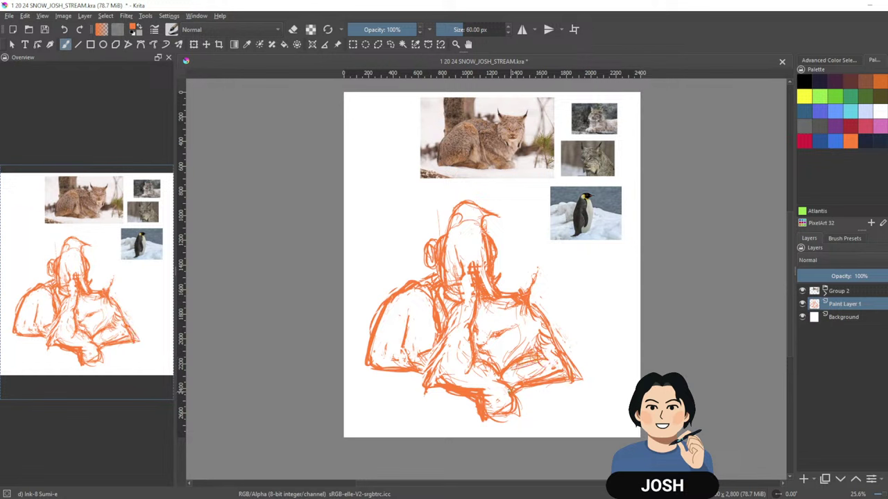
pyautogui.moveTo(572, 386)
pyautogui.mouseDown()
pyautogui.moveTo(515, 392)
pyautogui.moveTo(511, 386)
pyautogui.moveTo(558, 367)
pyautogui.moveTo(507, 371)
pyautogui.mouseUp()
pyautogui.press('e')
pyautogui.press('e')
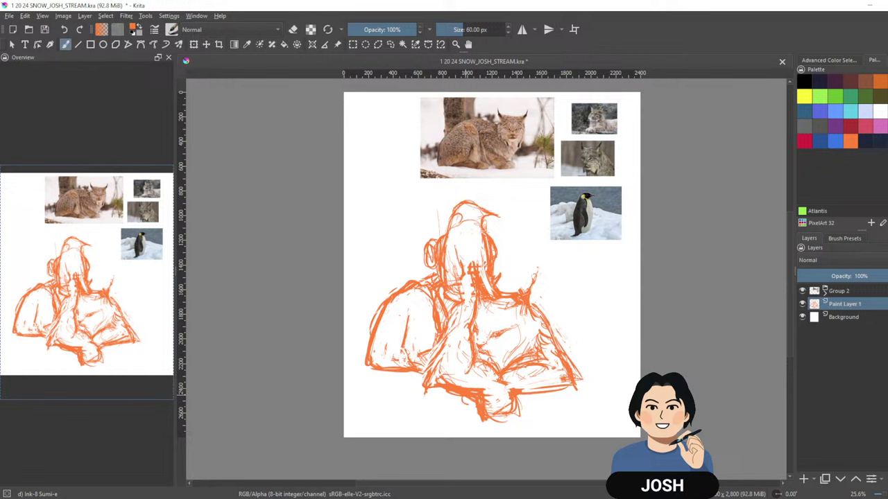
pyautogui.moveTo(448, 333); pyautogui.dragTo(421, 379)
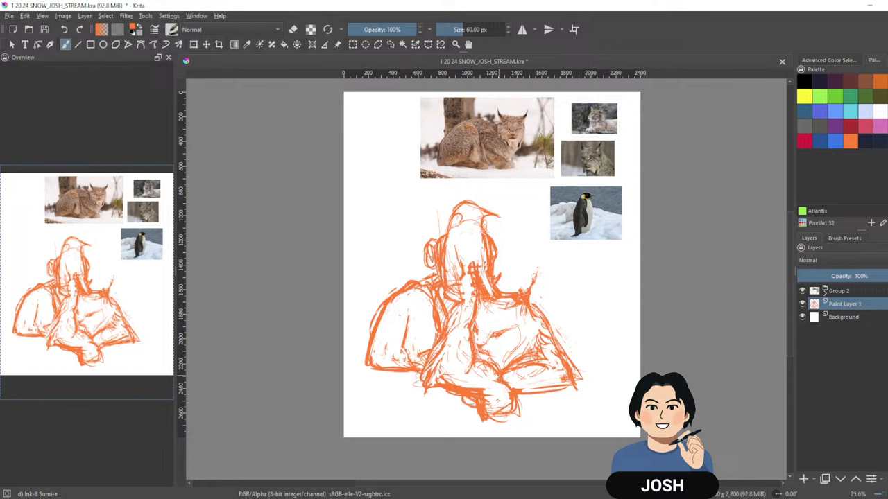
pyautogui.moveTo(506, 385); pyautogui.dragTo(511, 414)
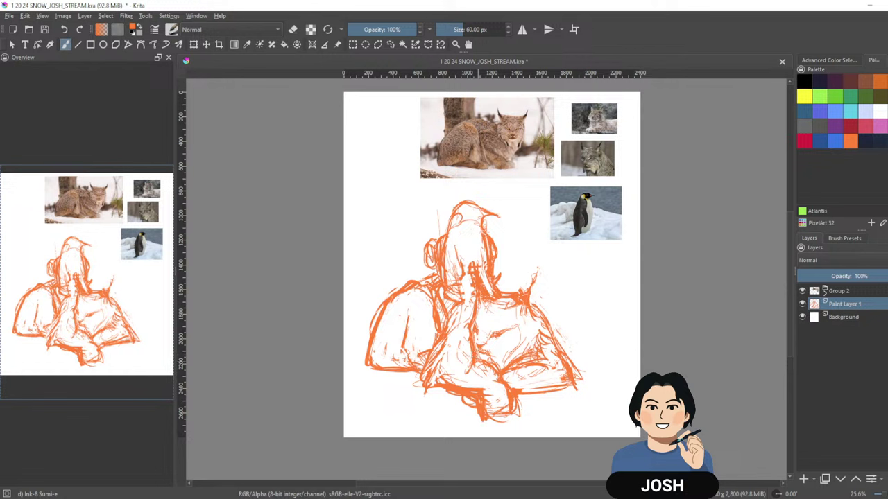
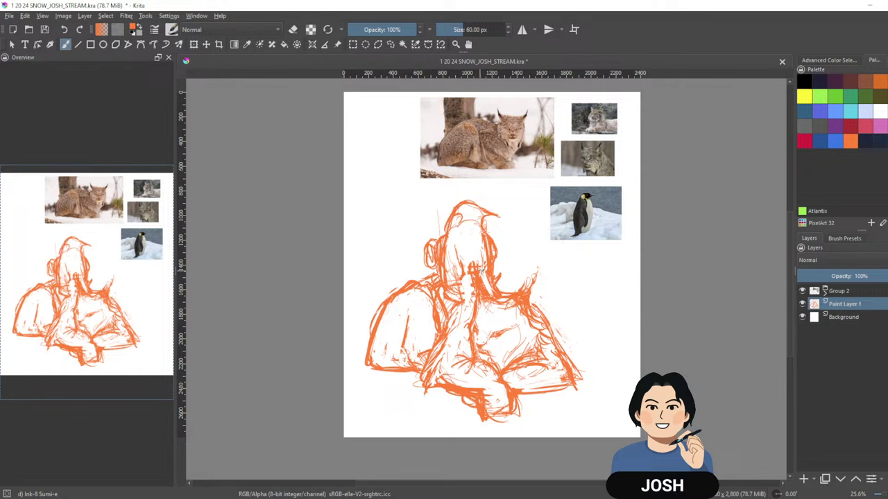
# Fade Paint Layer 1 to a very faint opacity and add a new paint layer above it as the active layer.
pyautogui.press('e')
pyautogui.moveTo(835, 278); pyautogui.dragTo(827, 278)
pyautogui.click(803, 479)
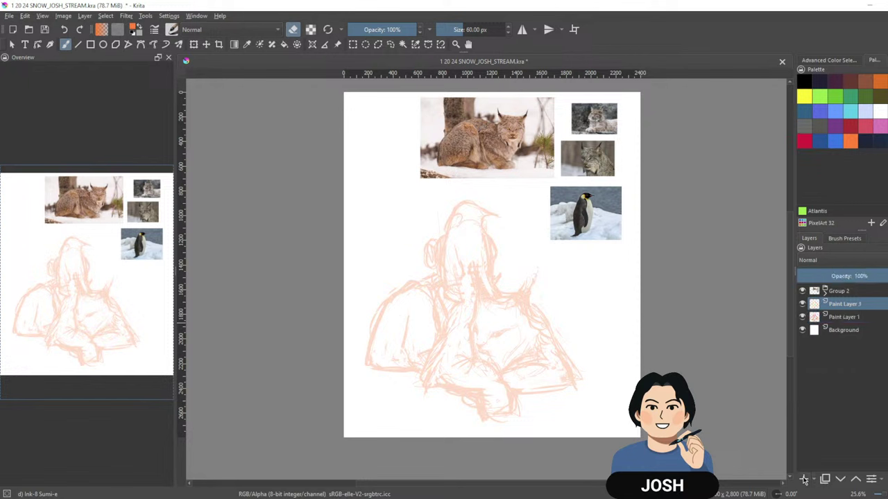
pyautogui.click(850, 317)
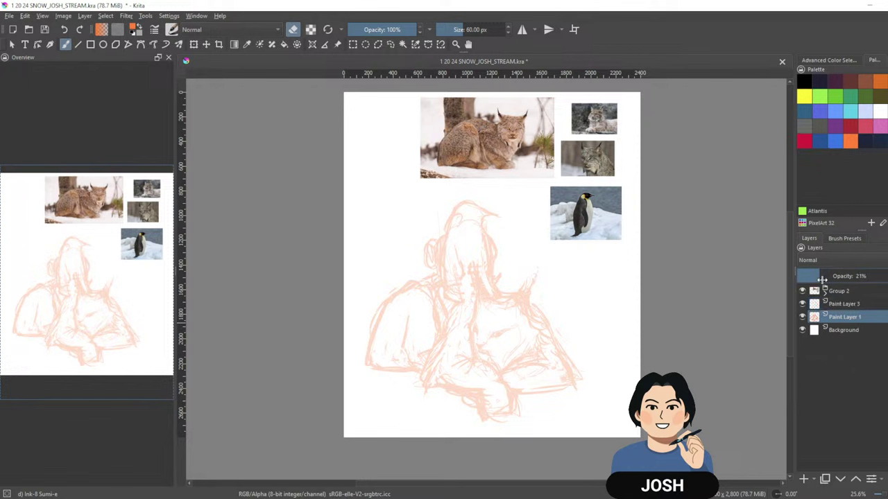
pyautogui.moveTo(814, 278); pyautogui.dragTo(810, 277)
pyautogui.click(845, 304)
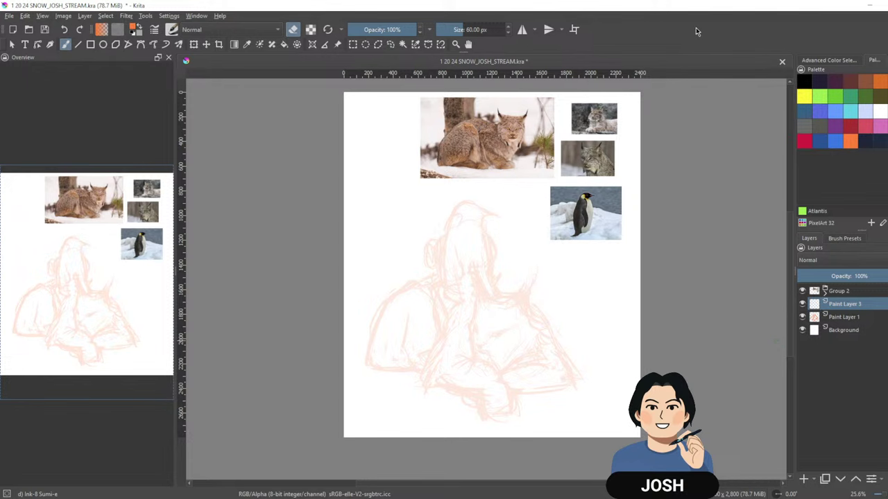
# Redraw the penguin's head, beak and chest edge in orange on the new layer over the faint sketch.
pyautogui.moveTo(531, 253); pyautogui.dragTo(545, 233)
pyautogui.moveTo(620, 291)
pyautogui.mouseDown()
pyautogui.moveTo(610, 276)
pyautogui.moveTo(576, 308)
pyautogui.mouseUp()
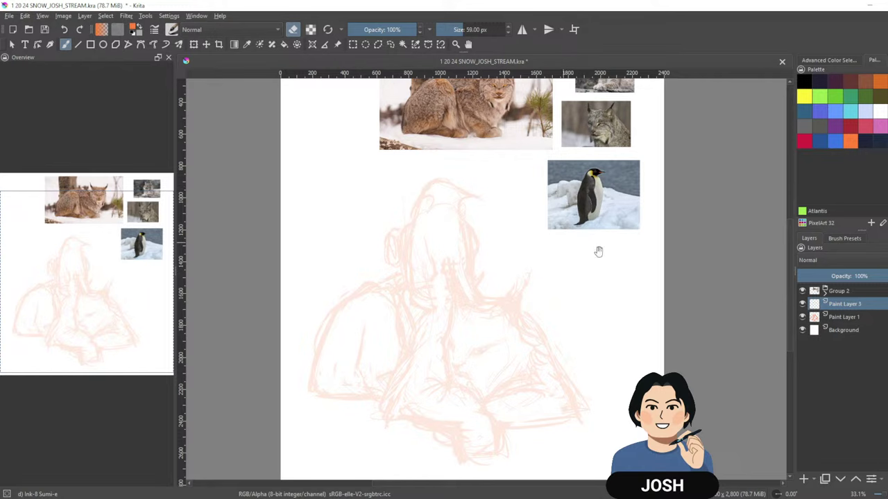
pyautogui.moveTo(598, 251)
pyautogui.mouseDown()
pyautogui.moveTo(654, 271)
pyautogui.moveTo(654, 258)
pyautogui.mouseUp()
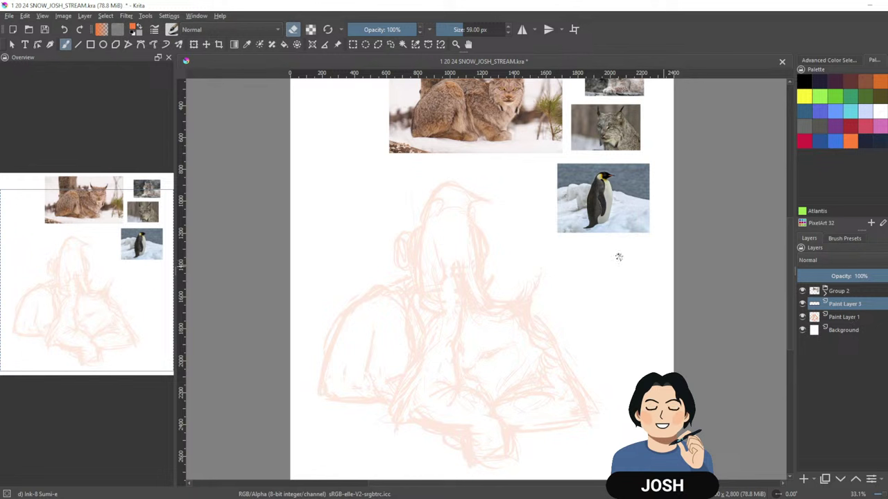
pyautogui.press('e')
pyautogui.moveTo(454, 185)
pyautogui.mouseDown()
pyautogui.moveTo(429, 205)
pyautogui.moveTo(452, 186)
pyautogui.moveTo(485, 201)
pyautogui.mouseUp()
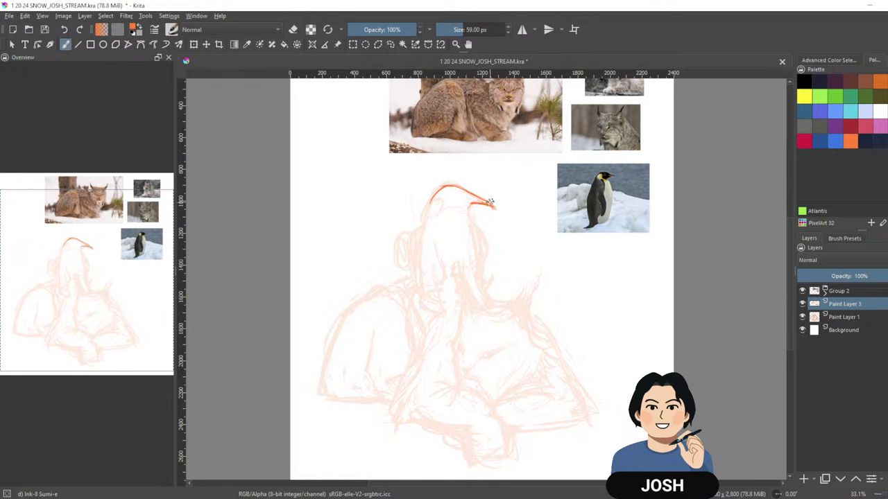
pyautogui.moveTo(494, 206)
pyautogui.mouseDown()
pyautogui.moveTo(470, 211)
pyautogui.moveTo(489, 253)
pyautogui.mouseUp()
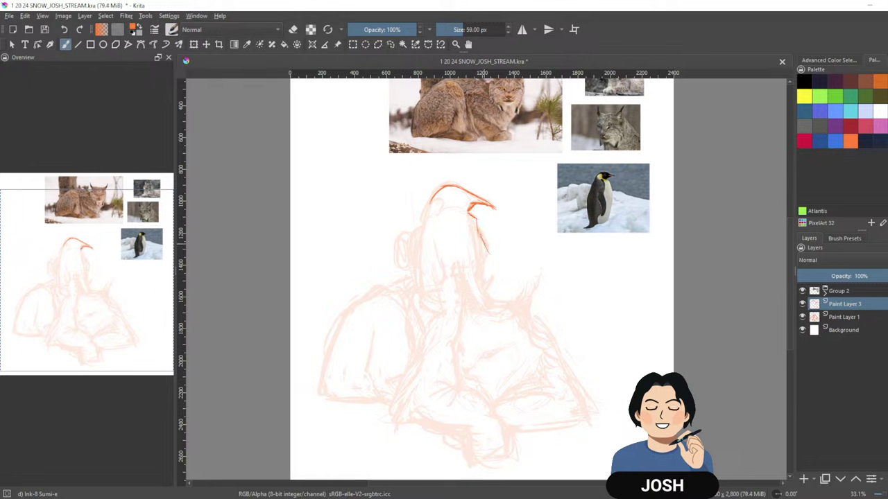
pyautogui.moveTo(433, 194); pyautogui.dragTo(422, 218)
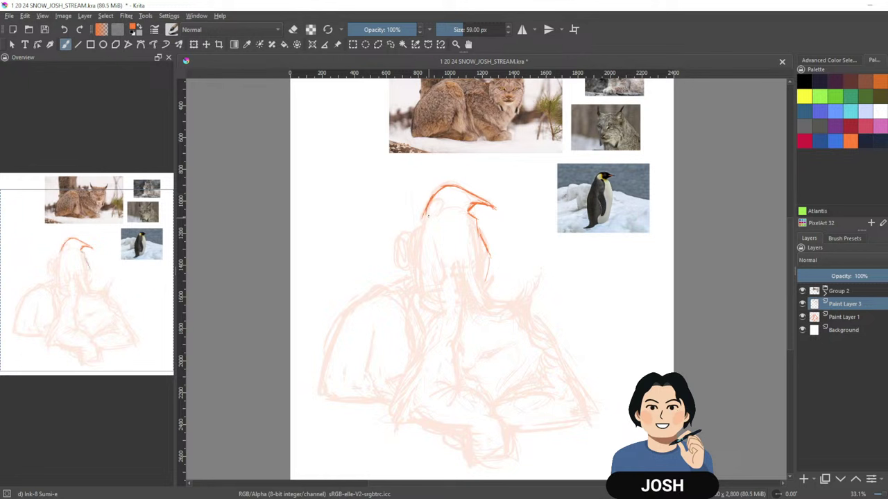
# Outline the penguin's near flipper hanging in front of its body and the far flipper along its chest.
pyautogui.moveTo(424, 215); pyautogui.dragTo(416, 265)
pyautogui.moveTo(430, 219); pyautogui.dragTo(446, 237)
pyautogui.hotkey('ctrl', 'z')
pyautogui.moveTo(432, 217); pyautogui.dragTo(447, 281)
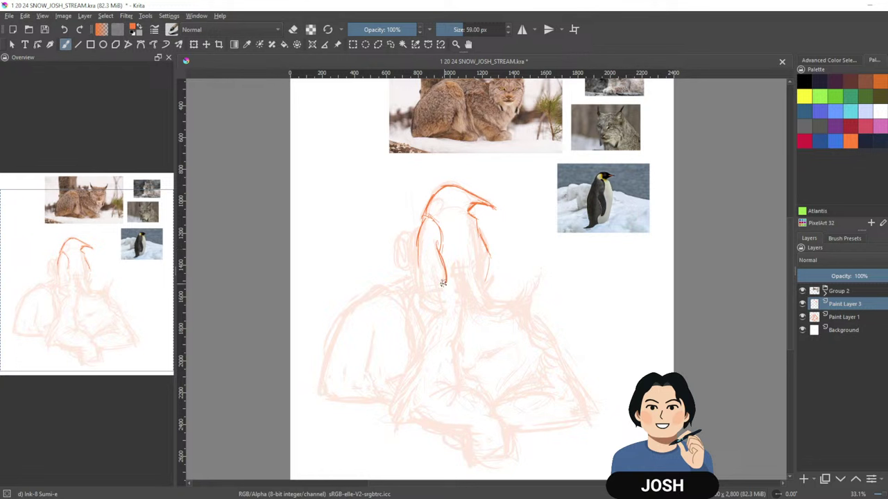
pyautogui.moveTo(419, 249); pyautogui.dragTo(430, 285)
pyautogui.moveTo(479, 233)
pyautogui.mouseDown()
pyautogui.moveTo(480, 278)
pyautogui.moveTo(492, 272)
pyautogui.moveTo(483, 243)
pyautogui.mouseUp()
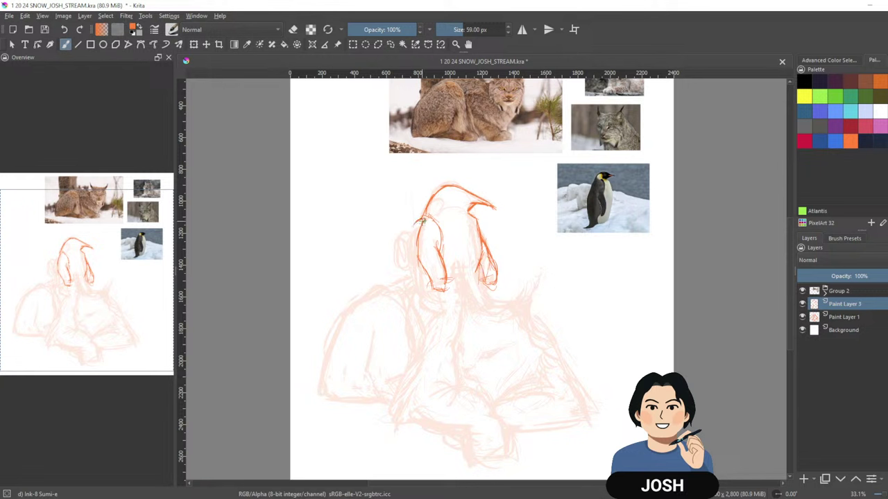
# Add the penguin's shoulder line and the curved marking on its face, and trim the beak tip with the eraser.
pyautogui.moveTo(408, 228); pyautogui.dragTo(424, 215)
pyautogui.moveTo(439, 231); pyautogui.dragTo(446, 211)
pyautogui.press('e')
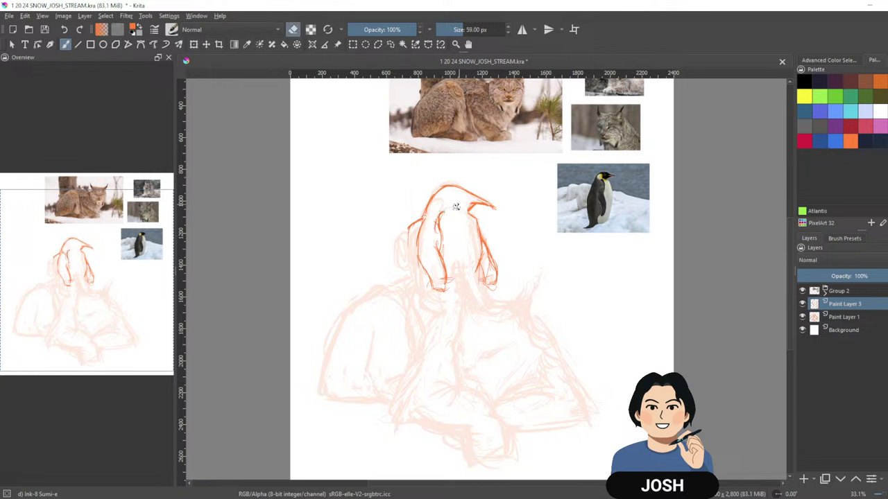
pyautogui.press('e')
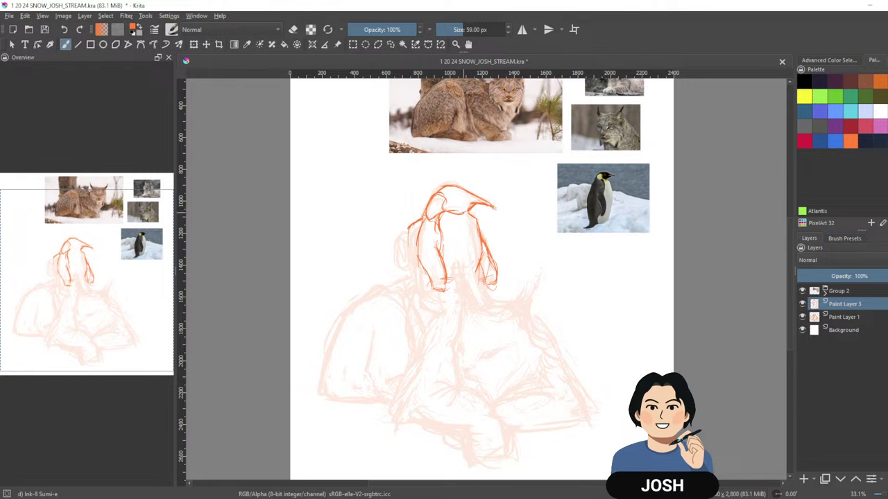
pyautogui.press('e')
pyautogui.press('e')
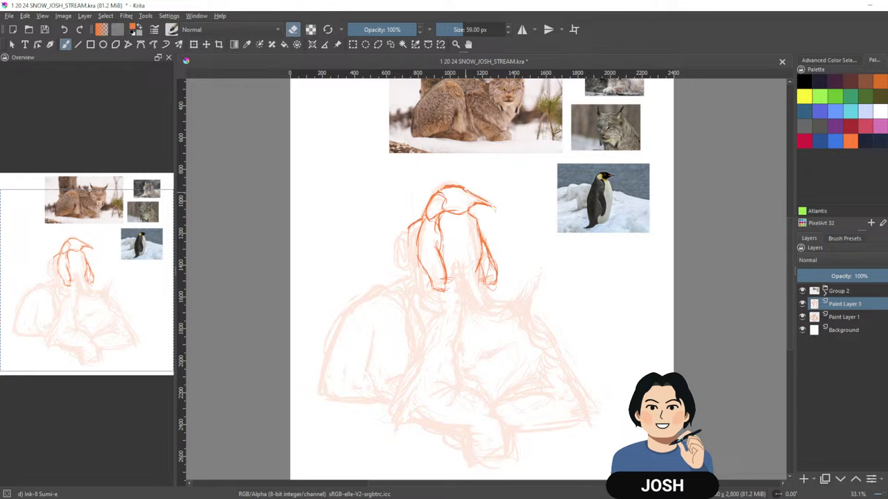
# Outline the penguin's back edge and the small rounded shape behind its shoulder.
pyautogui.press('e')
pyautogui.moveTo(408, 227); pyautogui.dragTo(411, 277)
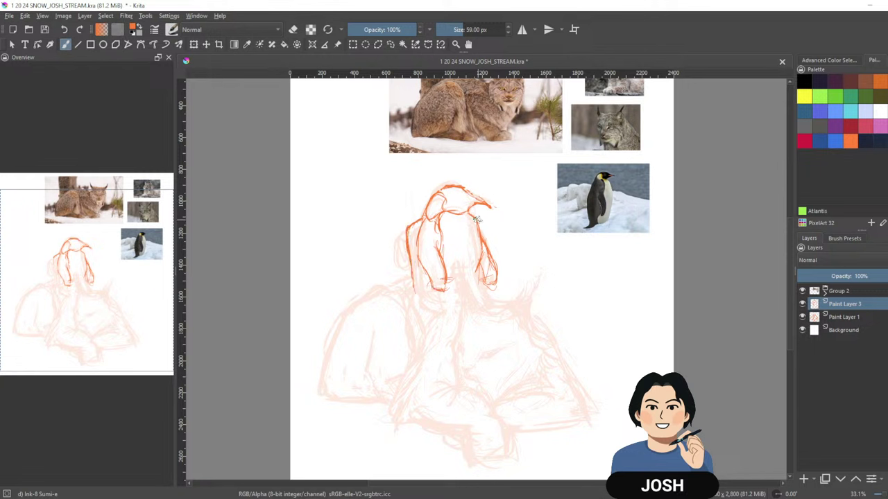
pyautogui.moveTo(396, 236)
pyautogui.mouseDown()
pyautogui.moveTo(396, 264)
pyautogui.moveTo(407, 235)
pyautogui.moveTo(392, 258)
pyautogui.mouseUp()
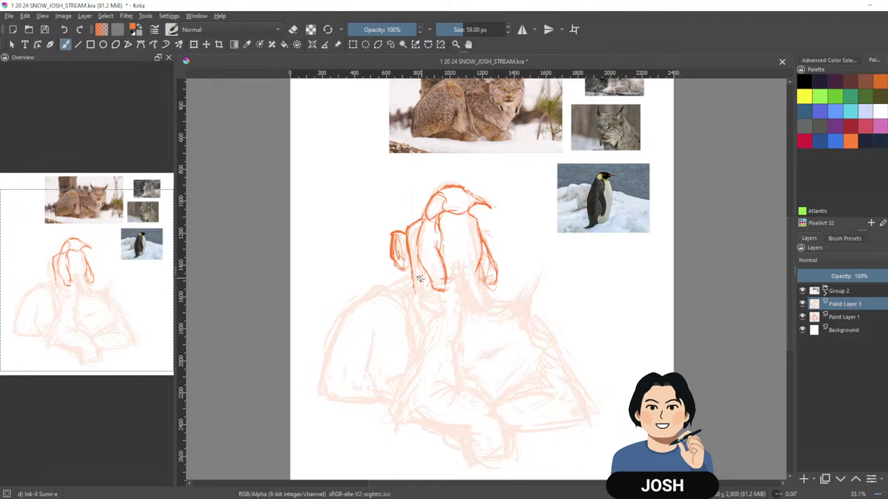
# Shade the tip of the penguin's far flipper and extend its lower back edge below the near flipper.
pyautogui.moveTo(624, 261); pyautogui.dragTo(631, 242)
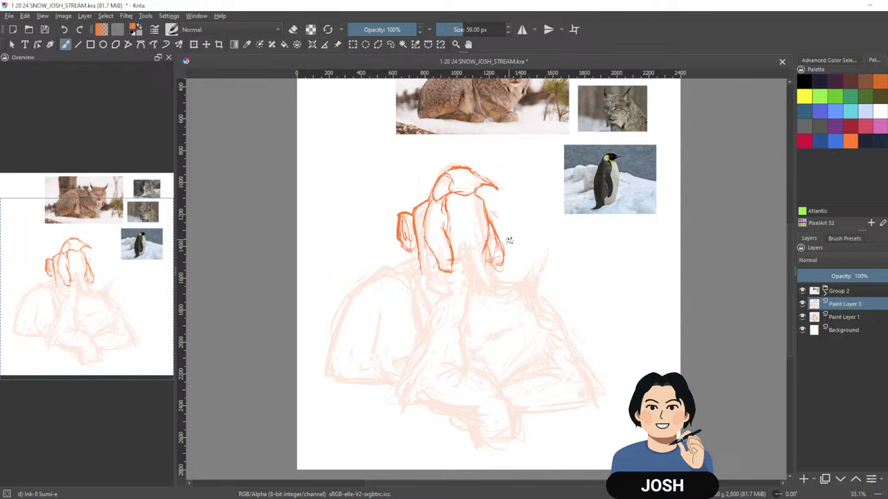
pyautogui.moveTo(490, 263)
pyautogui.mouseDown()
pyautogui.moveTo(498, 257)
pyautogui.moveTo(495, 274)
pyautogui.moveTo(496, 258)
pyautogui.moveTo(456, 281)
pyautogui.mouseUp()
pyautogui.moveTo(425, 244); pyautogui.dragTo(427, 270)
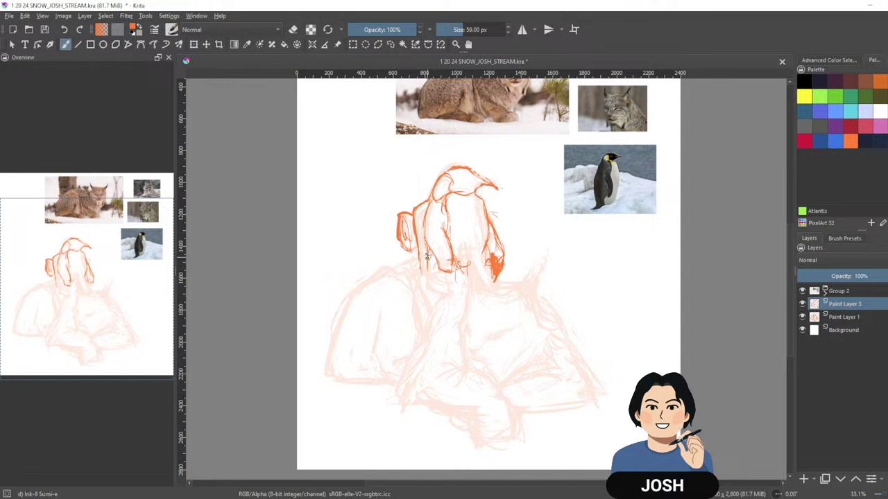
pyautogui.moveTo(429, 257)
pyautogui.mouseDown()
pyautogui.moveTo(432, 294)
pyautogui.moveTo(427, 282)
pyautogui.mouseUp()
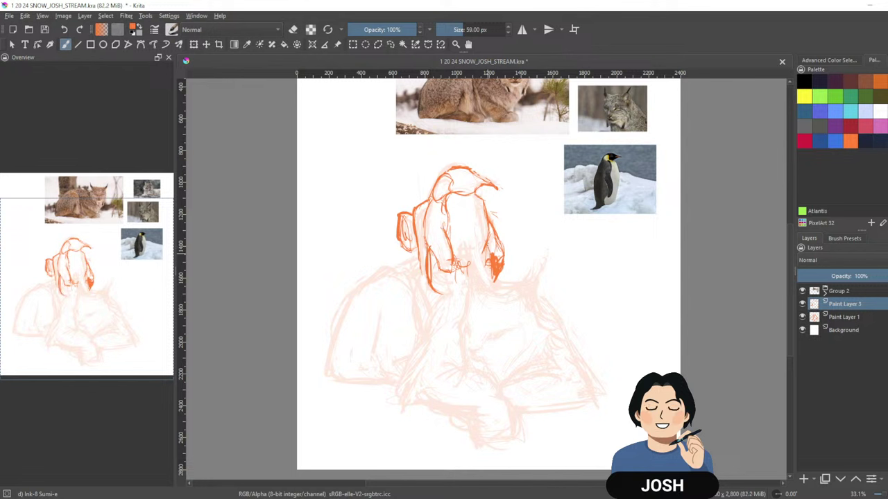
pyautogui.press('e')
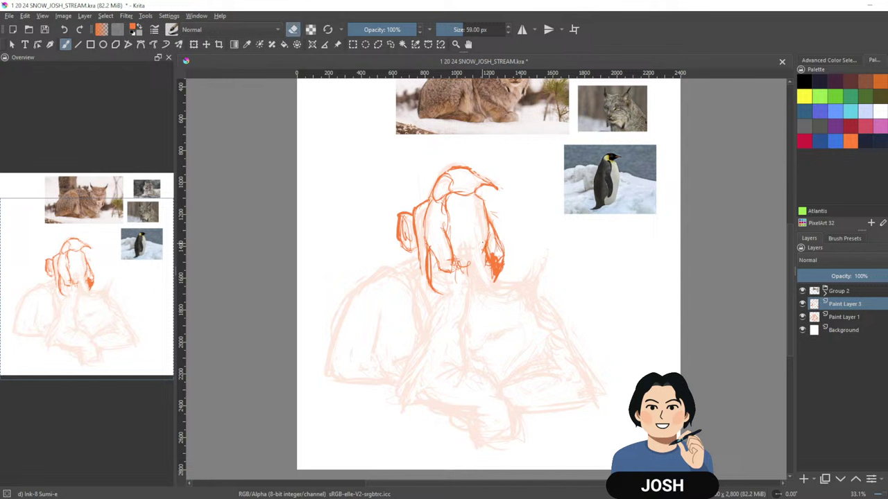
pyautogui.press('e')
# Draw jagged feather strokes at the base of the penguin's belly and sketch its lower body edges toward the lynx's head.
pyautogui.moveTo(466, 256)
pyautogui.mouseDown()
pyautogui.moveTo(478, 276)
pyautogui.moveTo(463, 280)
pyautogui.mouseUp()
pyautogui.moveTo(457, 265)
pyautogui.mouseDown()
pyautogui.moveTo(436, 257)
pyautogui.moveTo(432, 267)
pyautogui.moveTo(446, 269)
pyautogui.moveTo(448, 311)
pyautogui.mouseUp()
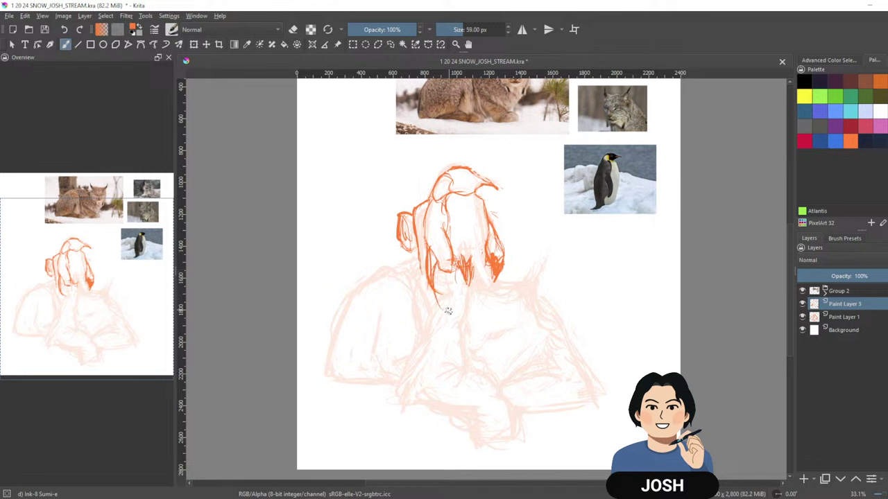
pyautogui.moveTo(433, 277); pyautogui.dragTo(456, 324)
pyautogui.moveTo(473, 268)
pyautogui.mouseDown()
pyautogui.moveTo(471, 288)
pyautogui.moveTo(490, 257)
pyautogui.moveTo(495, 281)
pyautogui.mouseUp()
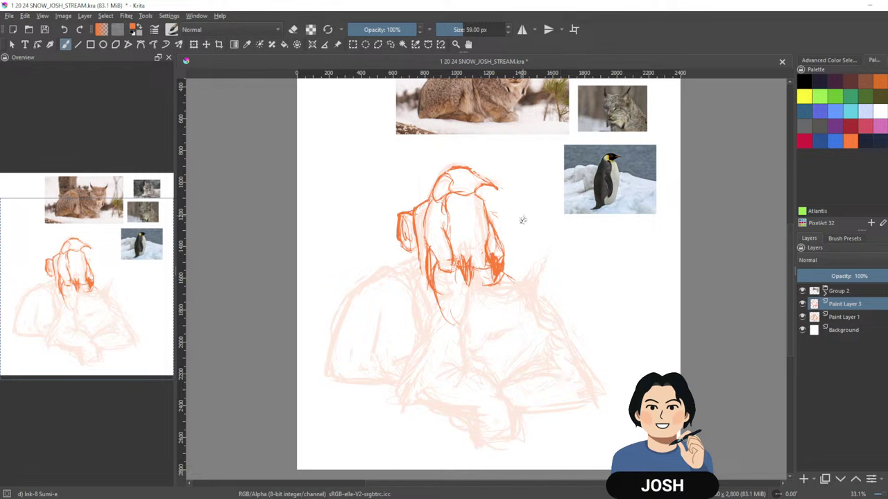
# Thicken the penguin's lower back and base lines, and clean up its lower body with the eraser.
pyautogui.moveTo(409, 232)
pyautogui.mouseDown()
pyautogui.moveTo(403, 248)
pyautogui.moveTo(420, 269)
pyautogui.mouseUp()
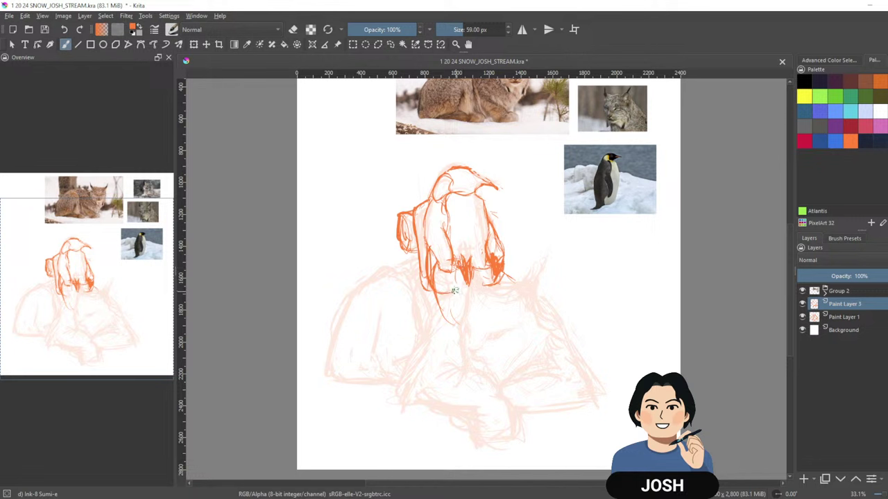
pyautogui.moveTo(429, 288)
pyautogui.mouseDown()
pyautogui.moveTo(449, 293)
pyautogui.moveTo(437, 292)
pyautogui.mouseUp()
pyautogui.press('e')
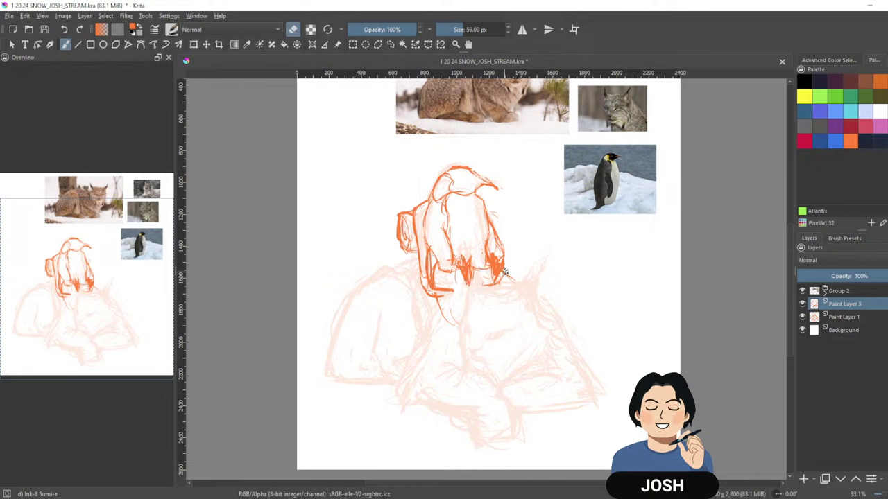
pyautogui.press('e')
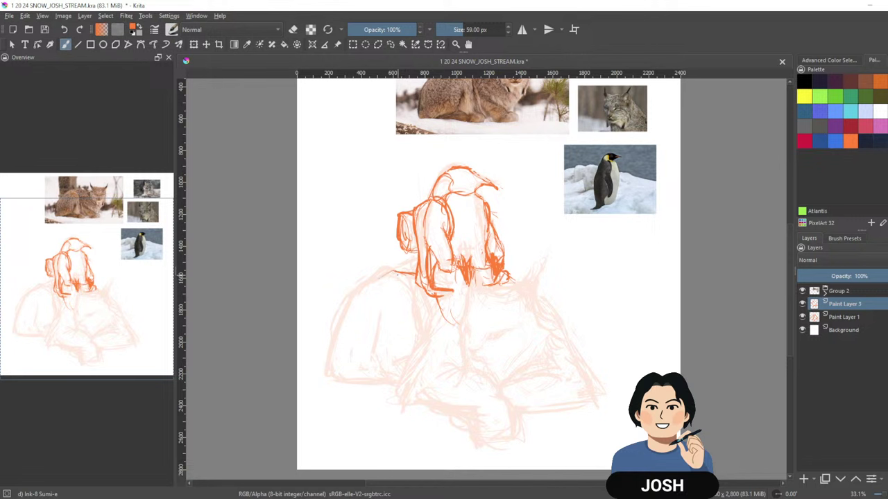
# Outline the lynx's back, rump and haunch, with a long contour line inside the hindquarters.
pyautogui.moveTo(415, 275)
pyautogui.mouseDown()
pyautogui.moveTo(379, 270)
pyautogui.moveTo(349, 285)
pyautogui.mouseUp()
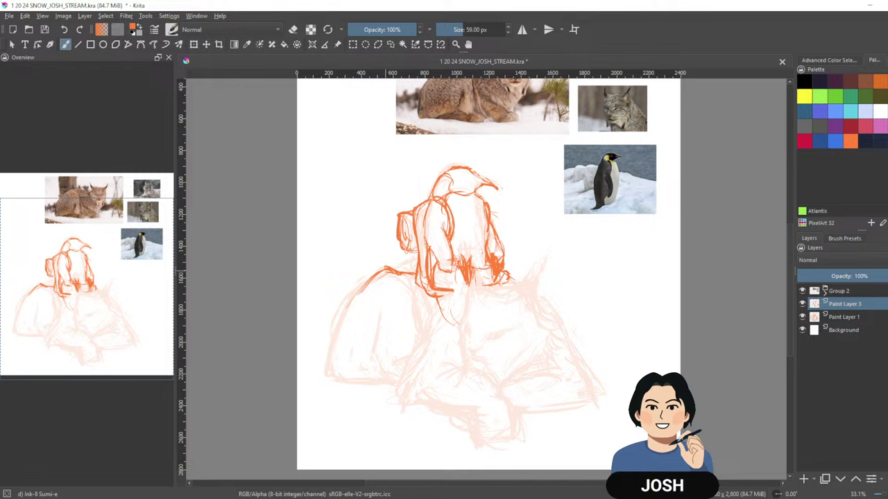
pyautogui.moveTo(386, 271)
pyautogui.mouseDown()
pyautogui.moveTo(368, 291)
pyautogui.moveTo(419, 326)
pyautogui.moveTo(420, 341)
pyautogui.mouseUp()
pyautogui.moveTo(370, 301); pyautogui.dragTo(369, 366)
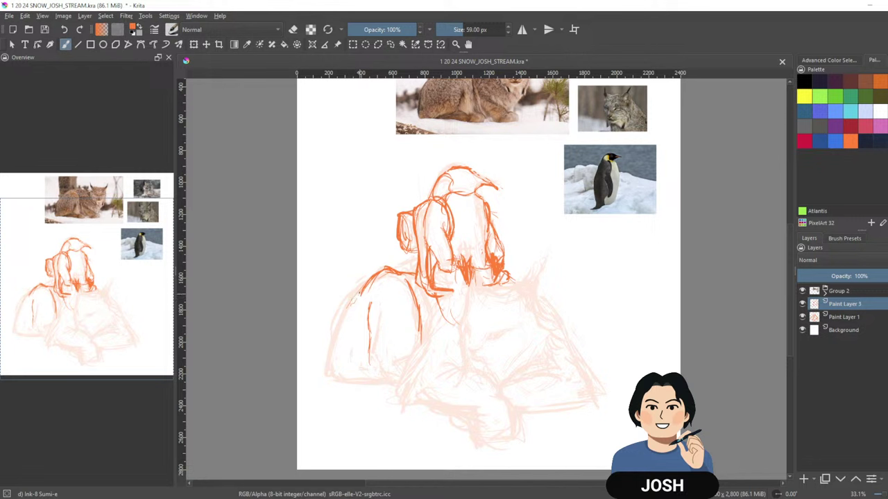
pyautogui.moveTo(346, 309)
pyautogui.mouseDown()
pyautogui.moveTo(332, 367)
pyautogui.moveTo(366, 369)
pyautogui.mouseUp()
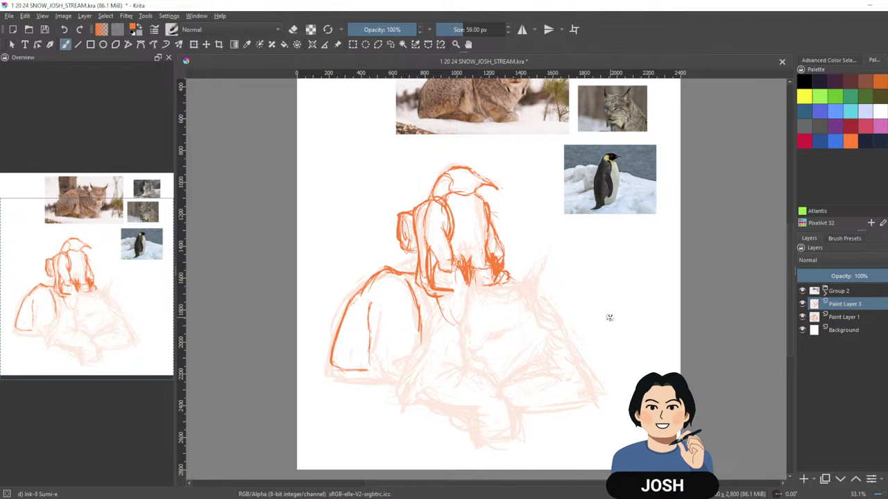
# Draw the lynx's hind paw and belly underside, and carry the haunch's front edge toward the shoulder.
pyautogui.moveTo(675, 270); pyautogui.dragTo(678, 289)
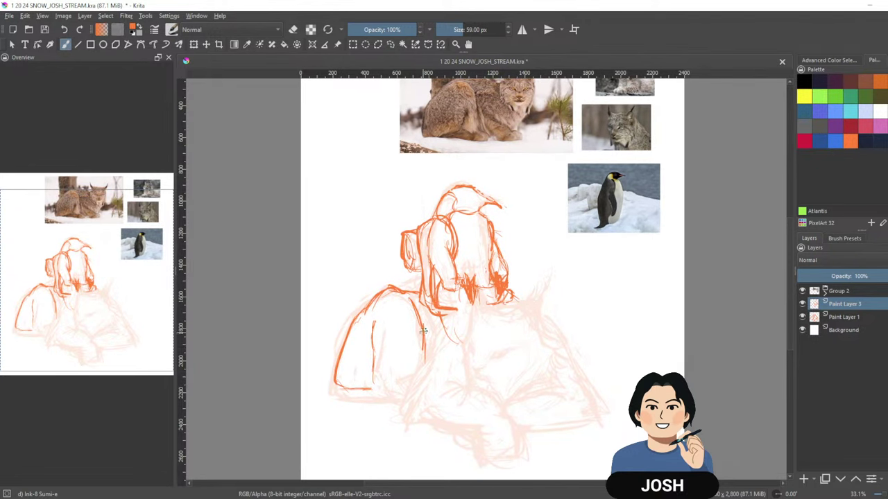
pyautogui.moveTo(421, 339); pyautogui.dragTo(418, 365)
pyautogui.moveTo(387, 376); pyautogui.dragTo(419, 372)
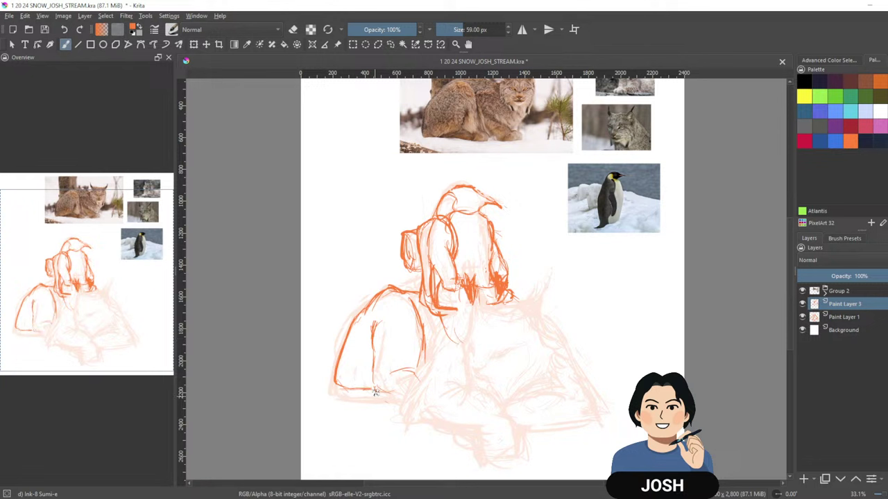
pyautogui.moveTo(361, 393); pyautogui.dragTo(416, 402)
pyautogui.moveTo(420, 335); pyautogui.dragTo(425, 311)
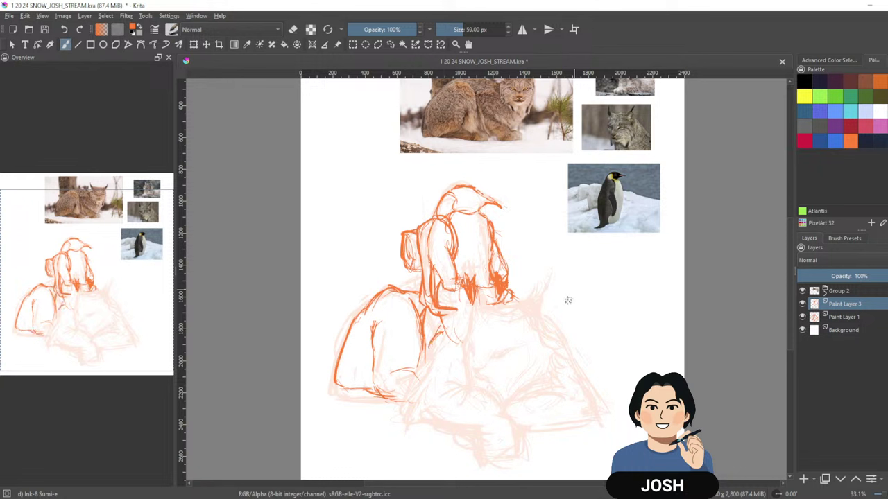
# Draw the long sloping outer edges of the lynx's front body on both sides, down to the forelegs.
pyautogui.moveTo(597, 255); pyautogui.dragTo(633, 268)
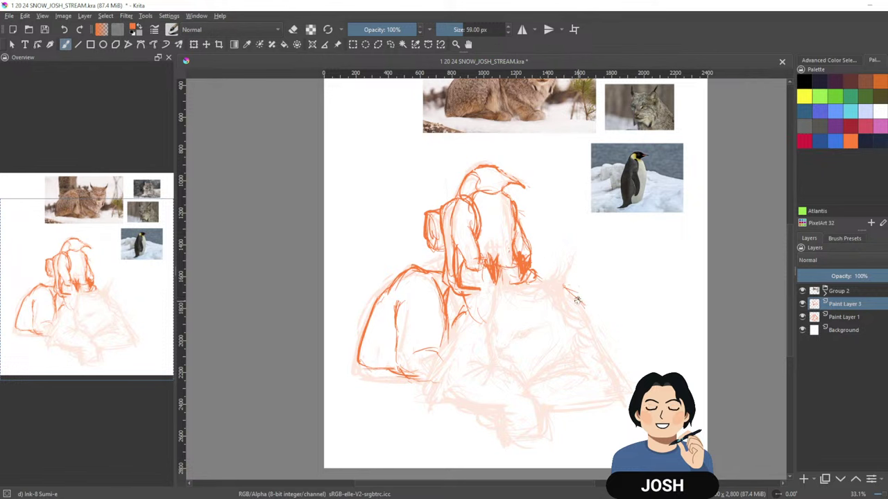
pyautogui.moveTo(638, 322); pyautogui.dragTo(628, 351)
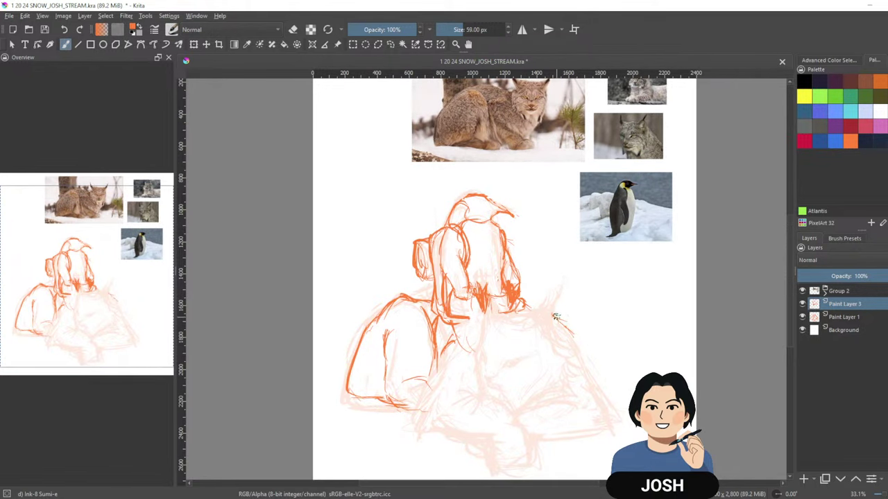
pyautogui.moveTo(554, 316); pyautogui.dragTo(618, 428)
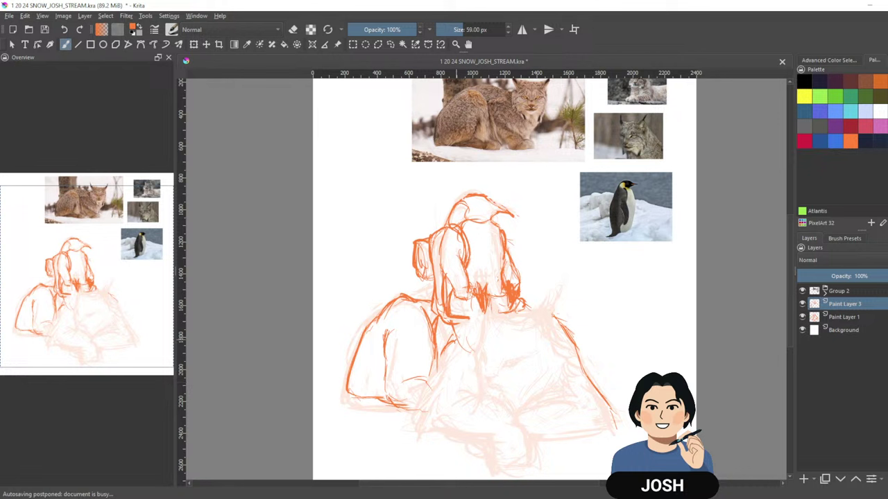
pyautogui.moveTo(453, 343); pyautogui.dragTo(412, 425)
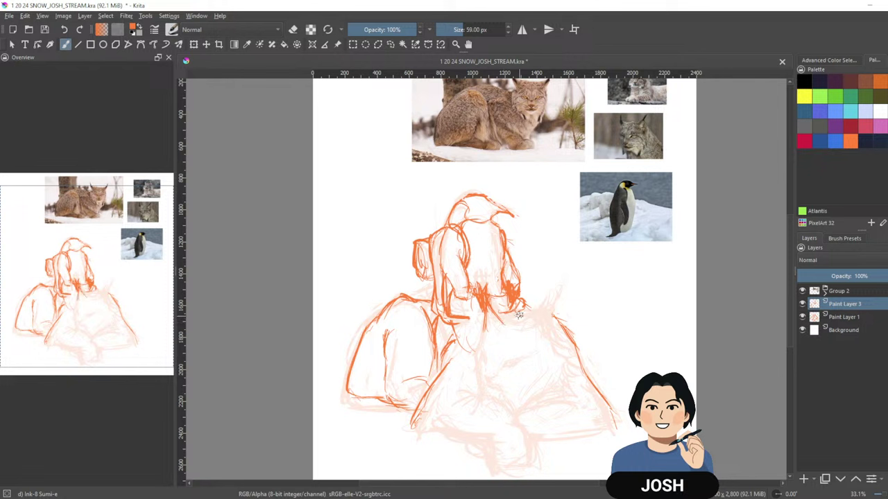
# Sketch the top of the lynx's head with its pointed ear, and add the cheek fur line below it.
pyautogui.moveTo(525, 323)
pyautogui.mouseDown()
pyautogui.moveTo(554, 314)
pyautogui.moveTo(576, 285)
pyautogui.mouseUp()
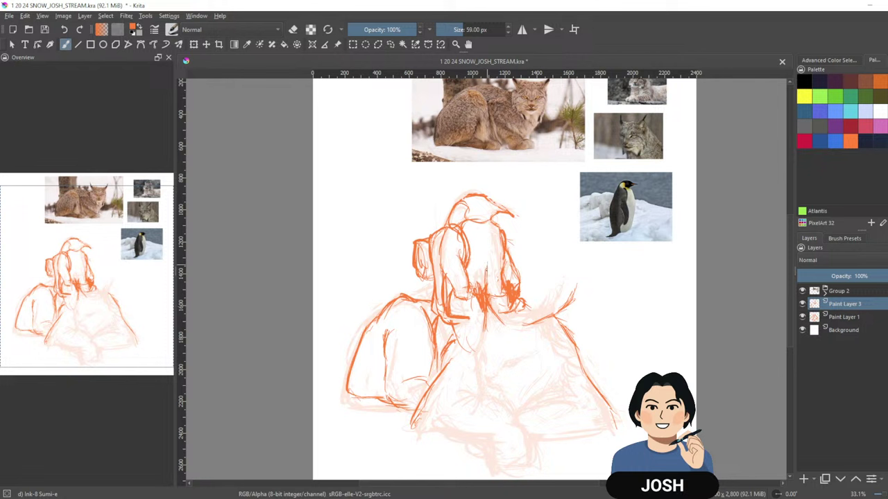
pyautogui.moveTo(572, 292)
pyautogui.mouseDown()
pyautogui.moveTo(579, 266)
pyautogui.moveTo(553, 346)
pyautogui.mouseUp()
pyautogui.press('e')
pyautogui.press('e')
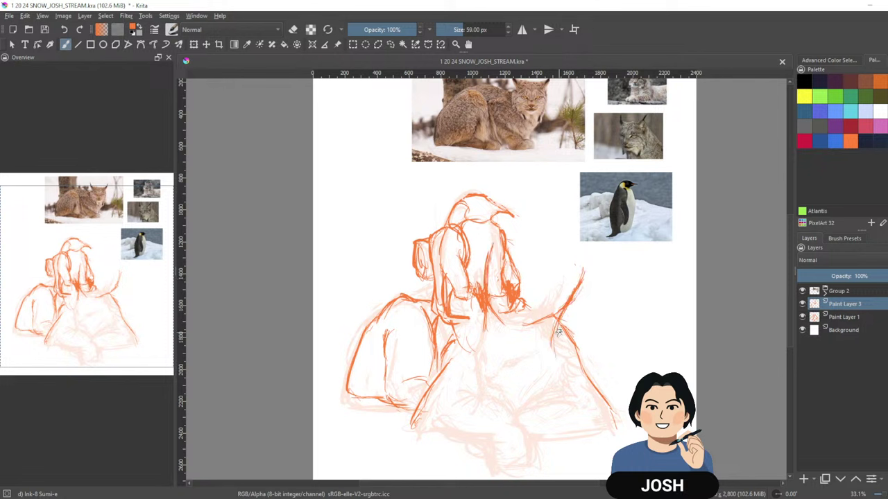
pyautogui.moveTo(559, 328); pyautogui.dragTo(586, 361)
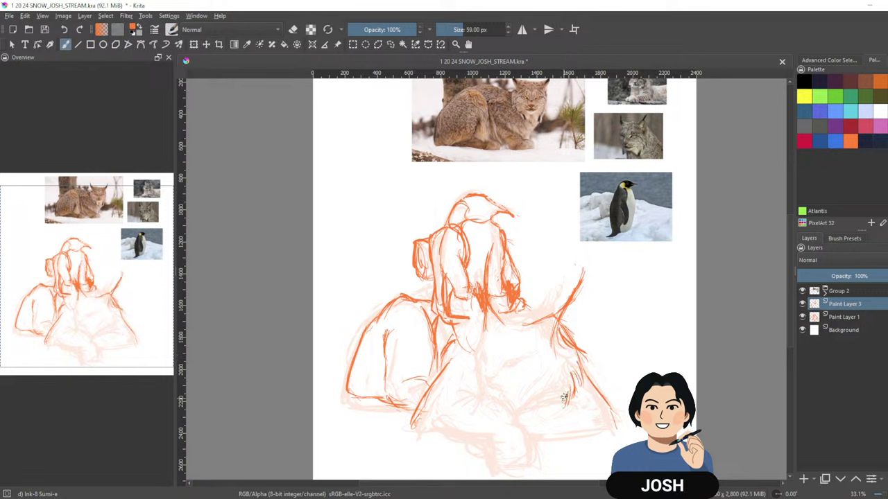
# Draw the curved upper edge of the lynx's folded foreleg beneath its chin.
pyautogui.moveTo(565, 404)
pyautogui.mouseDown()
pyautogui.moveTo(570, 383)
pyautogui.moveTo(506, 421)
pyautogui.moveTo(511, 415)
pyautogui.moveTo(520, 426)
pyautogui.mouseUp()
pyautogui.press('e')
pyautogui.press('e')
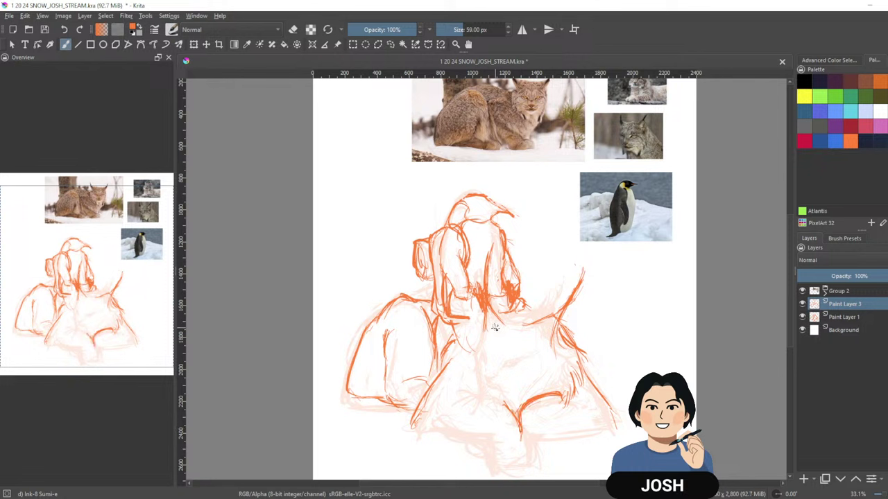
# Examine the penguin reference photo up close, along with the neighbouring lynx photos.
pyautogui.press('ctrl')
pyautogui.hotkey('ctrl', 'v')
pyautogui.press('Escape')
pyautogui.moveTo(632, 176); pyautogui.dragTo(670, 171)
pyautogui.moveTo(671, 255); pyautogui.dragTo(654, 310)
pyautogui.moveTo(628, 210); pyautogui.dragTo(698, 155)
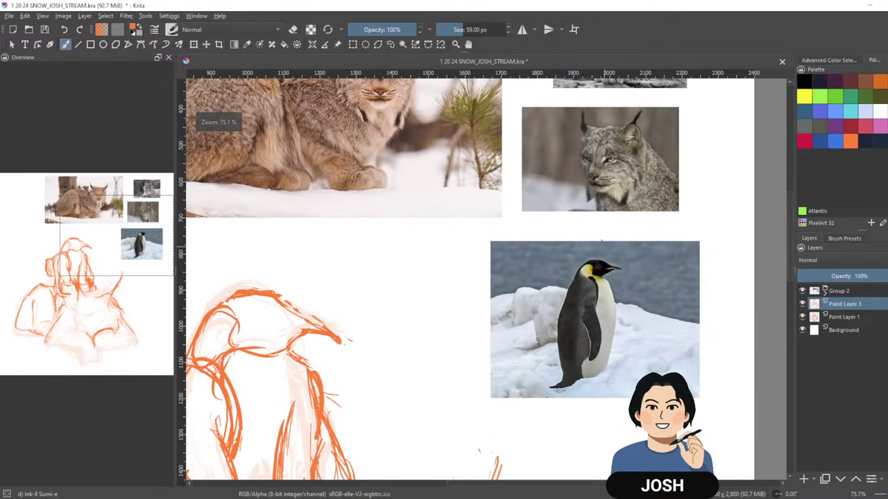
pyautogui.moveTo(543, 352); pyautogui.dragTo(622, 259)
pyautogui.moveTo(678, 247); pyautogui.dragTo(643, 277)
pyautogui.moveTo(650, 333); pyautogui.dragTo(622, 270)
pyautogui.moveTo(692, 227); pyautogui.dragTo(676, 245)
pyautogui.moveTo(667, 293); pyautogui.dragTo(641, 314)
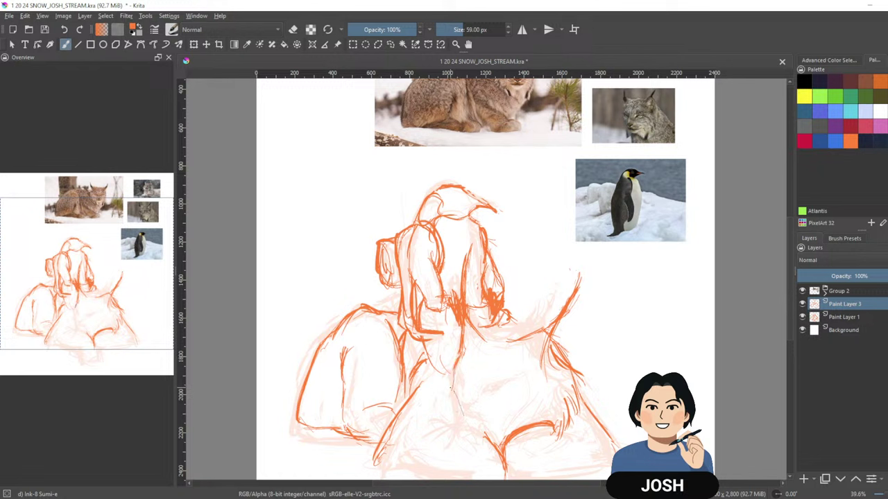
# Draw the front line of the lynx's face down to the chin and the upper edge of the nearer folded foreleg.
pyautogui.moveTo(507, 388); pyautogui.dragTo(521, 356)
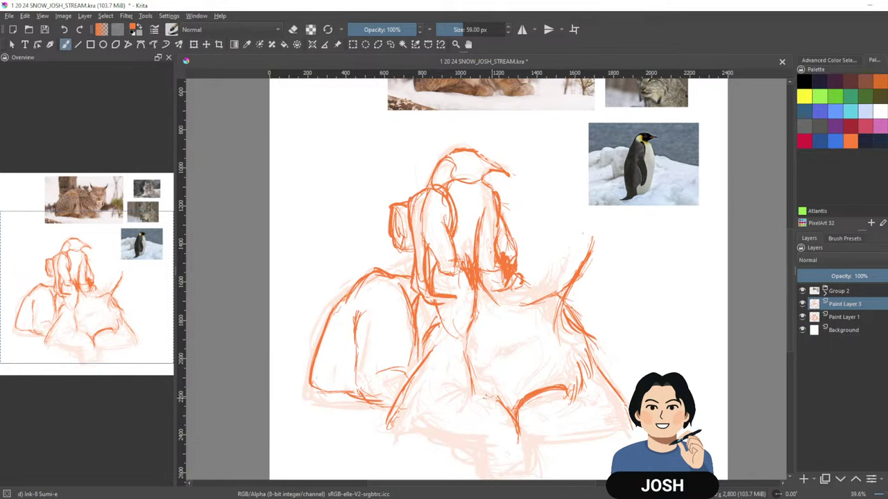
pyautogui.moveTo(659, 341)
pyautogui.mouseDown()
pyautogui.moveTo(667, 326)
pyautogui.moveTo(635, 364)
pyautogui.mouseUp()
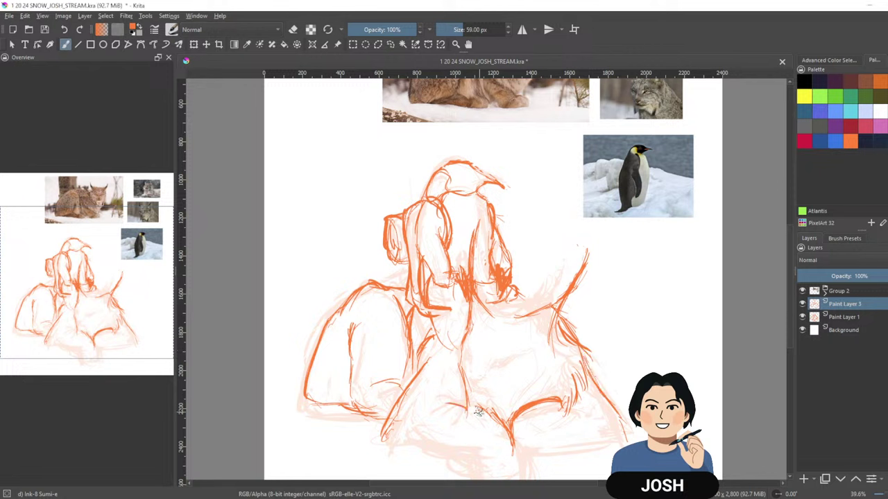
pyautogui.moveTo(441, 402); pyautogui.dragTo(472, 412)
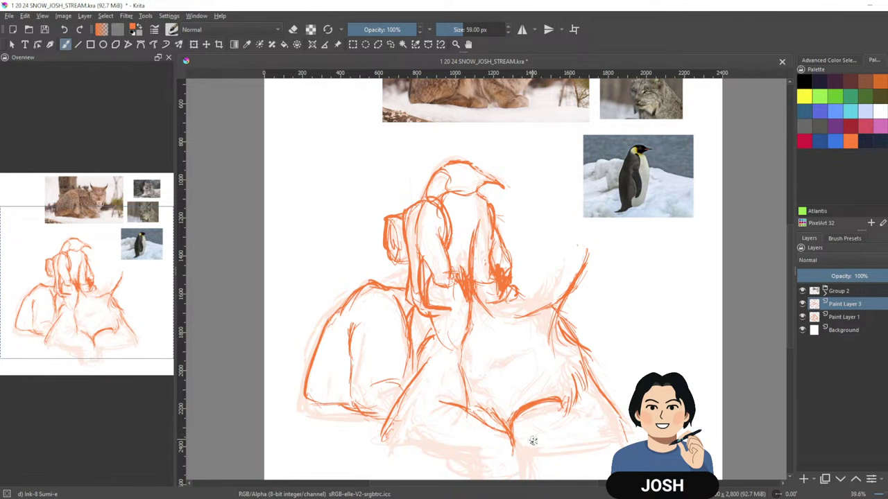
# Reinforce the lynx's sloping shoulder edge and draw the long underside line of the nearer folded foreleg.
pyautogui.moveTo(634, 310); pyautogui.dragTo(655, 253)
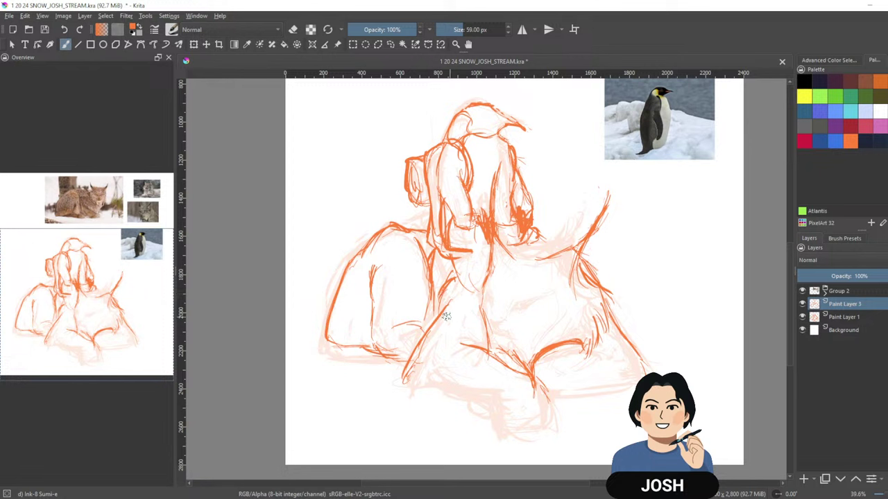
pyautogui.moveTo(456, 290); pyautogui.dragTo(437, 319)
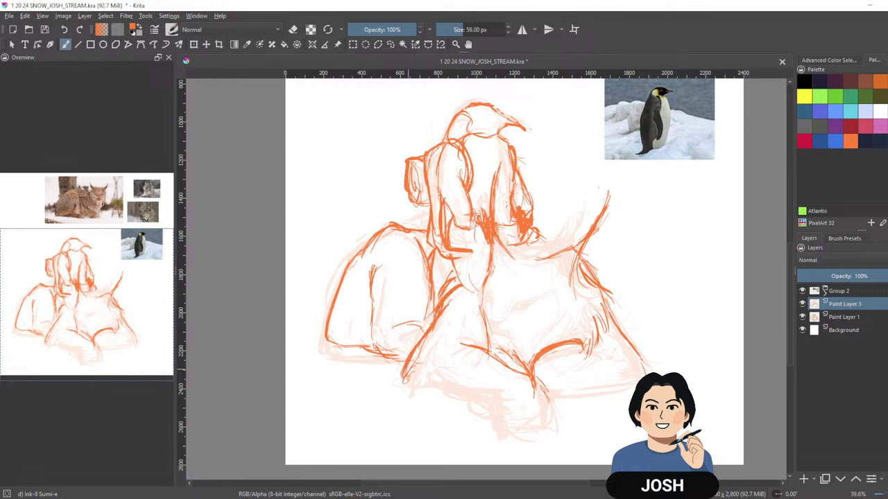
pyautogui.moveTo(398, 392); pyautogui.dragTo(490, 392)
pyautogui.moveTo(422, 397); pyautogui.dragTo(504, 401)
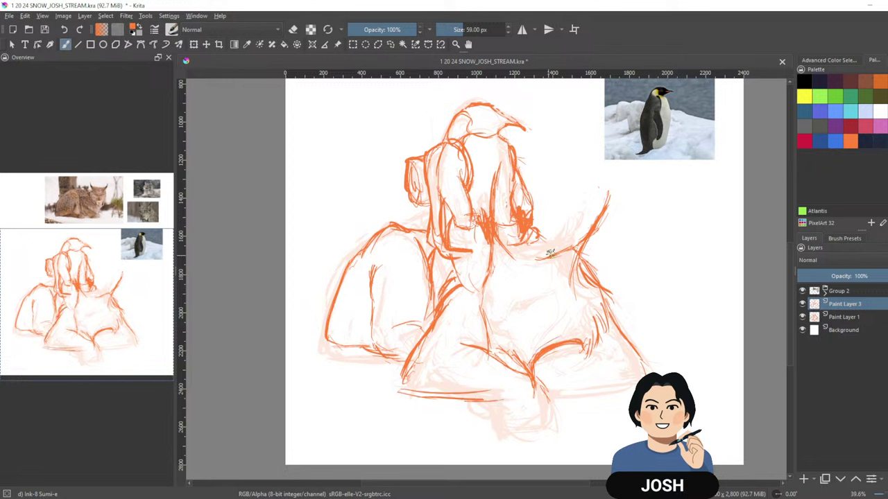
# Redraw the lynx's pointed ear closer in along the top of the head, and erase the old outer ear lines.
pyautogui.moveTo(523, 259)
pyautogui.mouseDown()
pyautogui.moveTo(559, 251)
pyautogui.moveTo(564, 276)
pyautogui.moveTo(579, 213)
pyautogui.moveTo(591, 272)
pyautogui.moveTo(580, 278)
pyautogui.moveTo(565, 261)
pyautogui.mouseUp()
pyautogui.press('e')
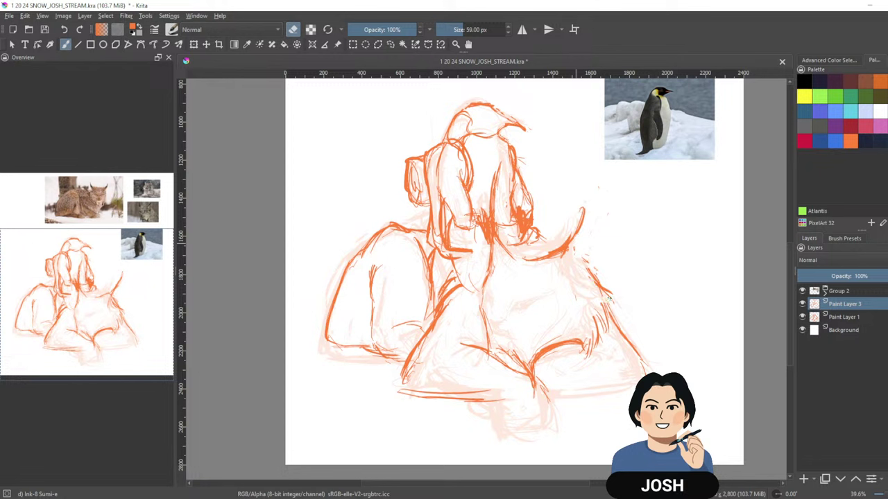
pyautogui.press('e')
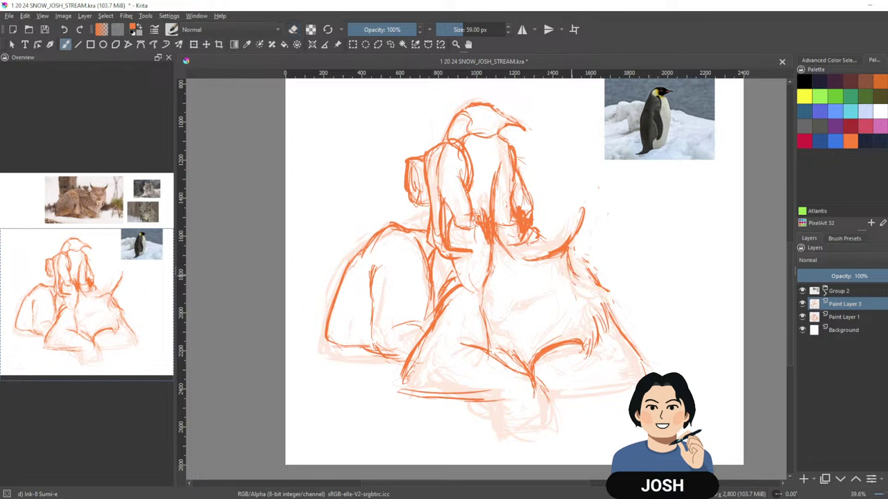
pyautogui.moveTo(601, 293); pyautogui.dragTo(584, 340)
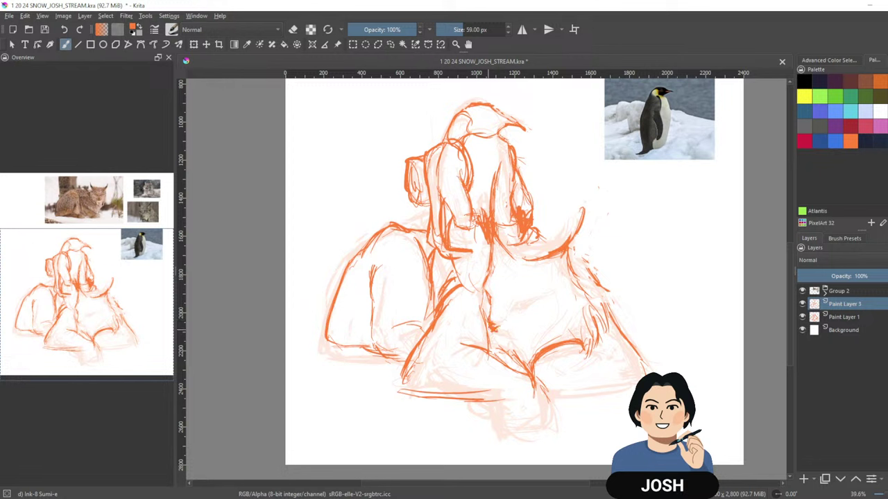
# Draw the lynx's nose, brow and muzzle front, and sketch in the narrowed eye, erasing stray marks.
pyautogui.press('e')
pyautogui.press('e')
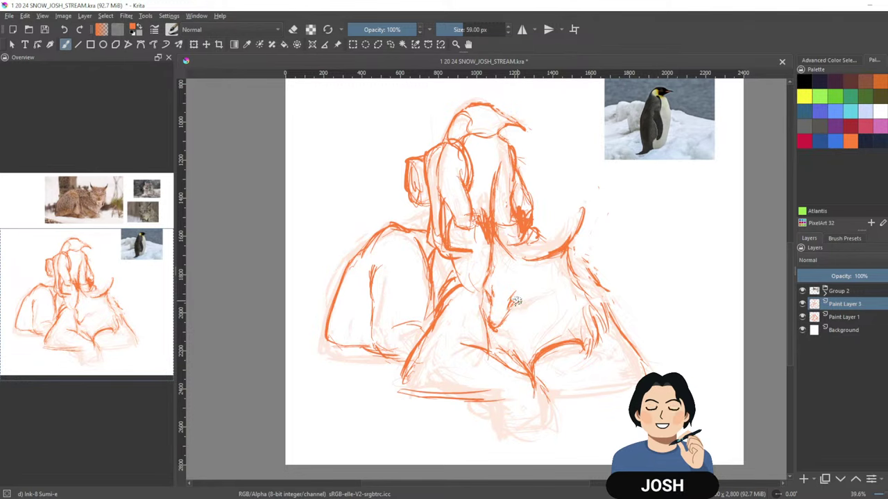
pyautogui.moveTo(679, 183)
pyautogui.mouseDown()
pyautogui.moveTo(599, 397)
pyautogui.moveTo(660, 283)
pyautogui.mouseUp()
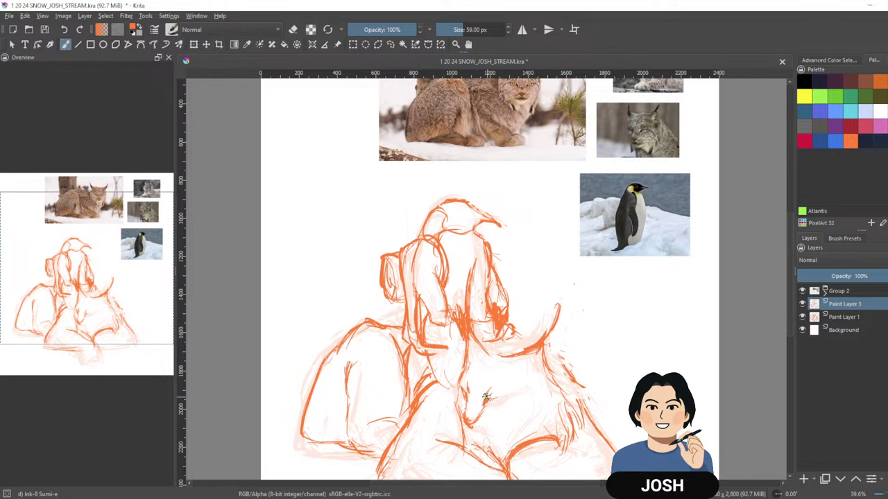
pyautogui.press('e')
pyautogui.press('e')
pyautogui.scroll(-2, 585, 308)
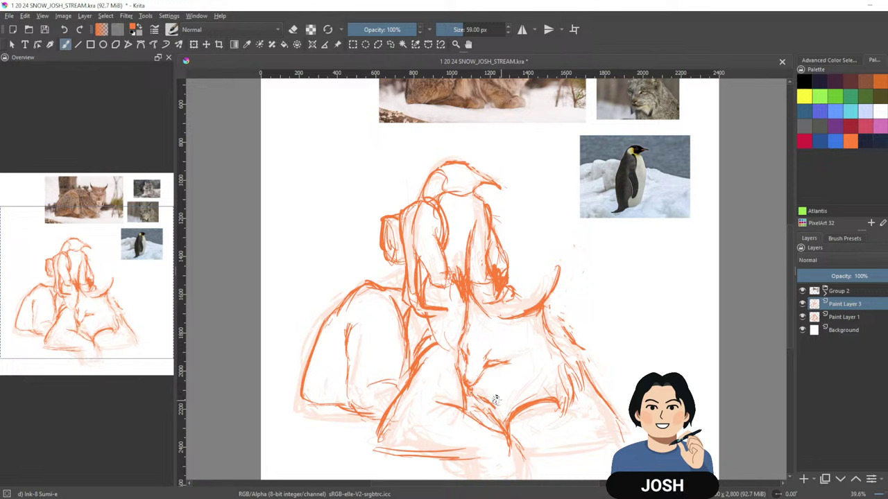
# Sketch the lynx's mouth and chin below the nose, cleaning up the overlapping muzzle lines with the eraser.
pyautogui.press('e')
pyautogui.press('e')
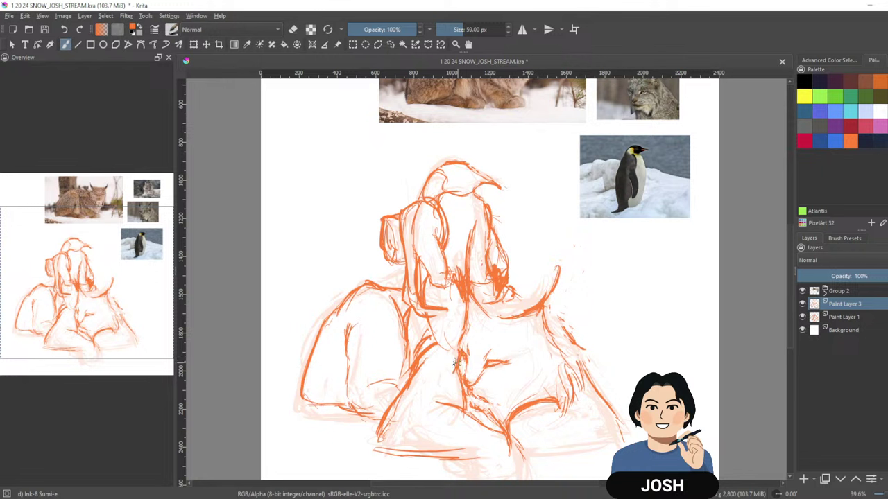
pyautogui.press('e')
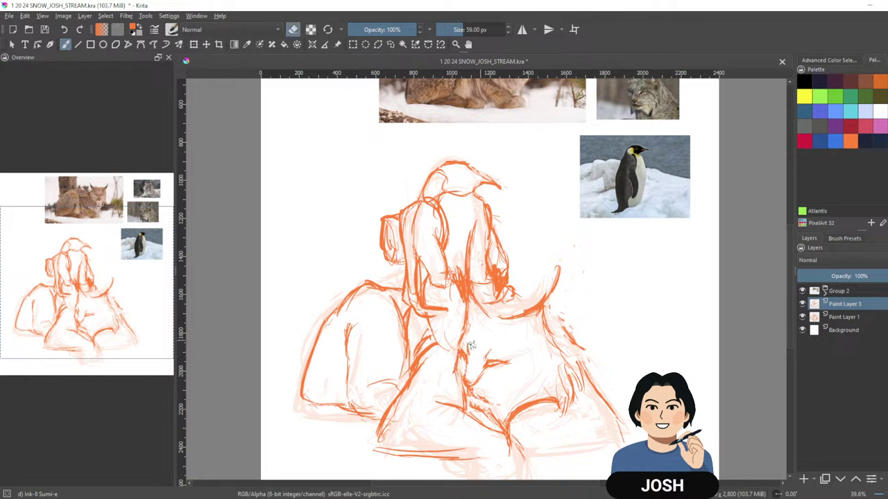
pyautogui.press('e')
pyautogui.press('e')
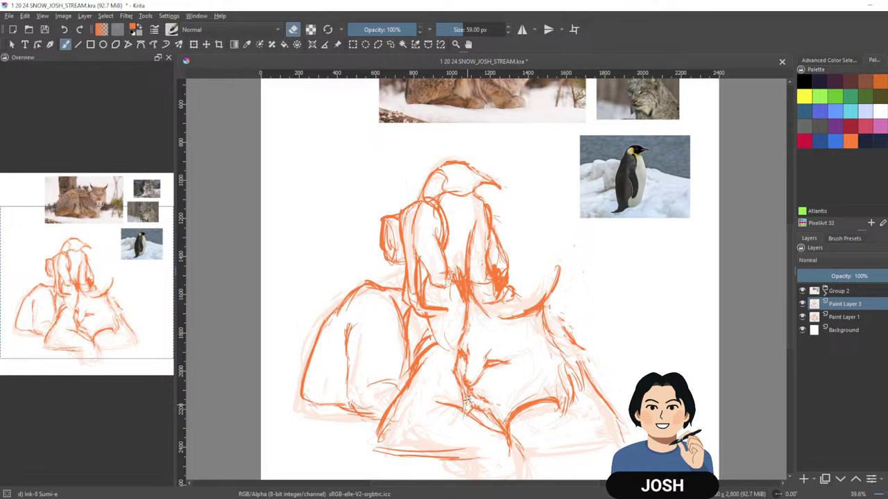
pyautogui.press('e')
pyautogui.press('e')
pyautogui.press('e')
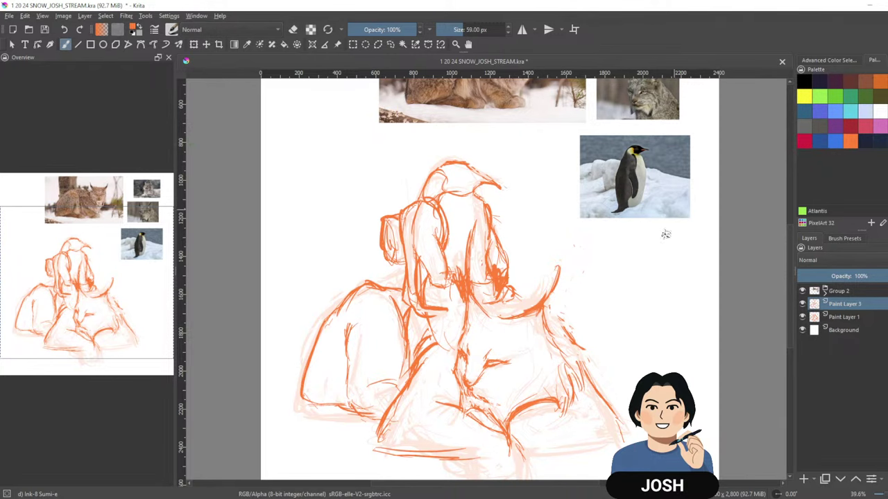
# Erase the rough line above the lynx's forehead, and redraw the top of the head and the upright far ear.
pyautogui.moveTo(698, 329); pyautogui.dragTo(693, 358)
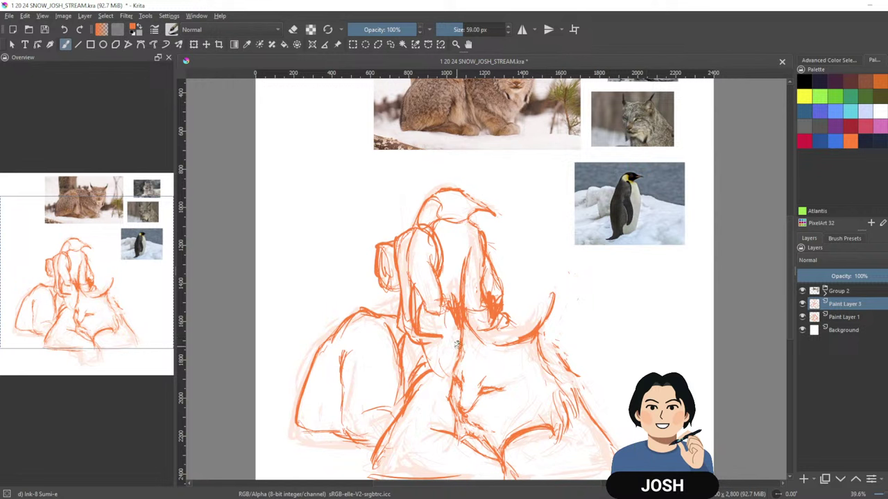
pyautogui.press('e')
pyautogui.moveTo(463, 338); pyautogui.dragTo(461, 303)
pyautogui.press('e')
pyautogui.press('e')
pyautogui.moveTo(480, 330); pyautogui.dragTo(470, 339)
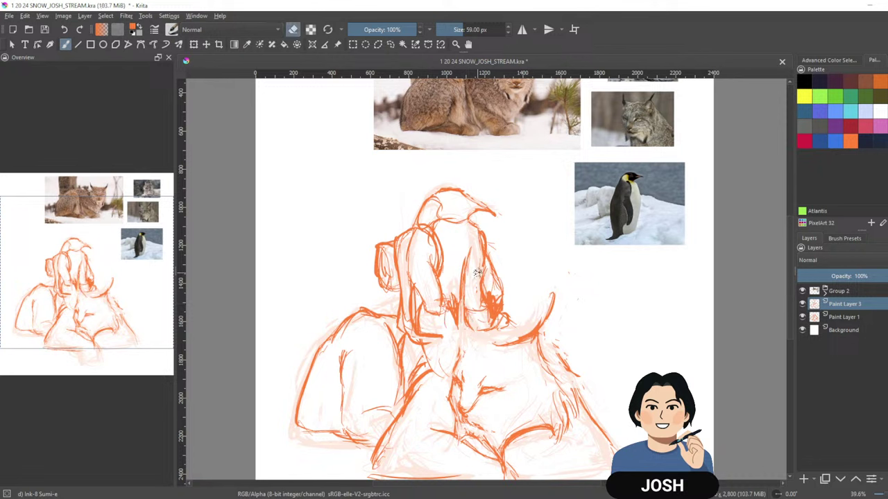
pyautogui.press('e')
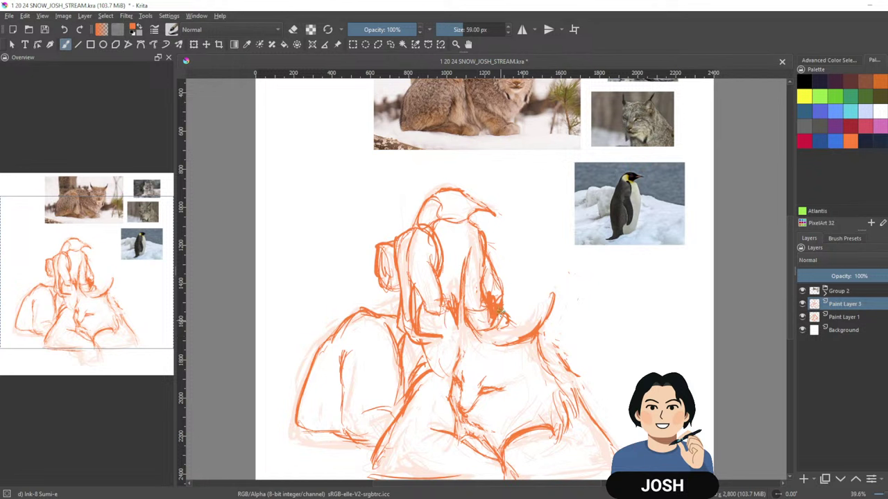
pyautogui.hotkey('ctrl', 'z')
pyautogui.moveTo(495, 341); pyautogui.dragTo(526, 334)
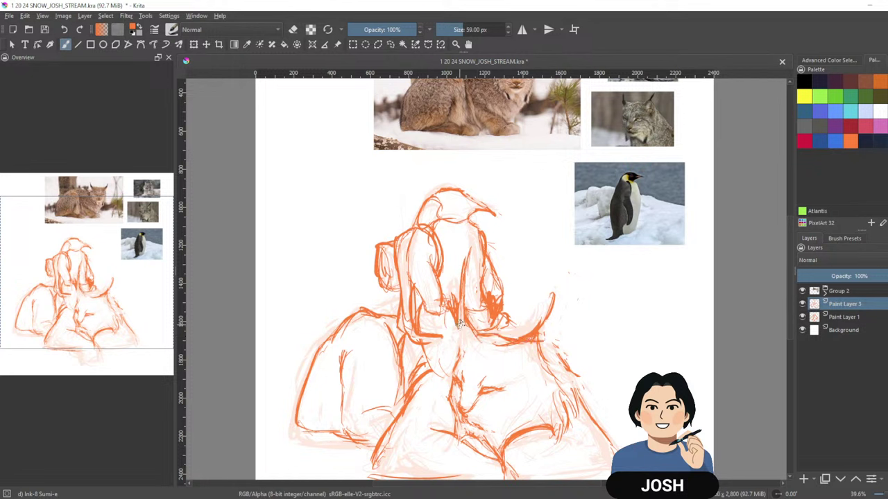
pyautogui.moveTo(462, 301); pyautogui.dragTo(461, 335)
# Darken and refine the lynx's eye and brow marks, and tidy the mouth and chin lines with the eraser.
pyautogui.press('e')
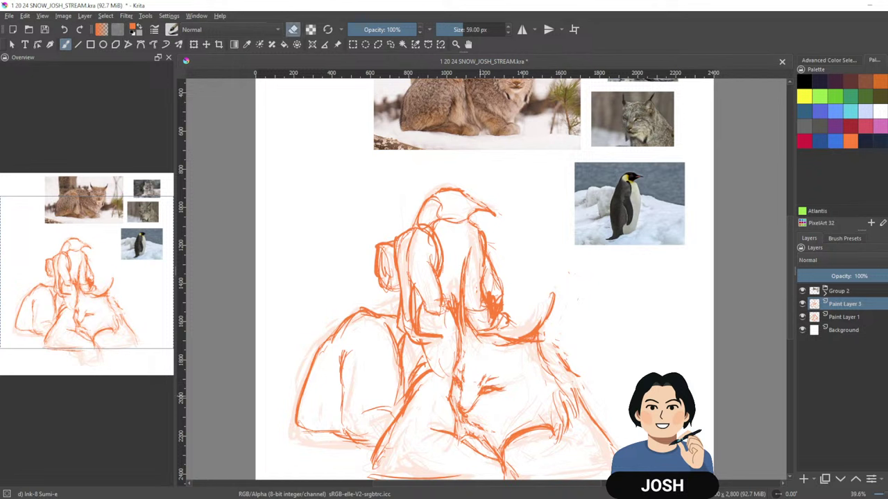
pyautogui.press('e')
pyautogui.moveTo(495, 384); pyautogui.dragTo(509, 380)
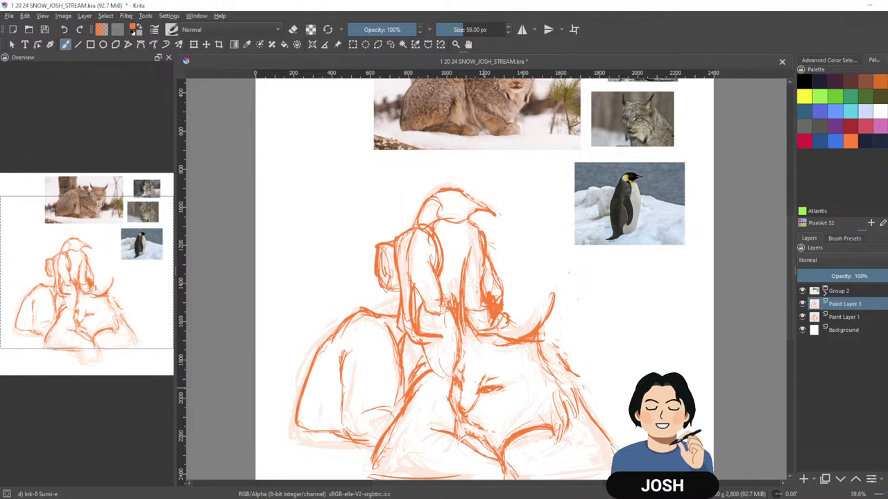
pyautogui.press('e')
pyautogui.scroll(-2, 478, 394)
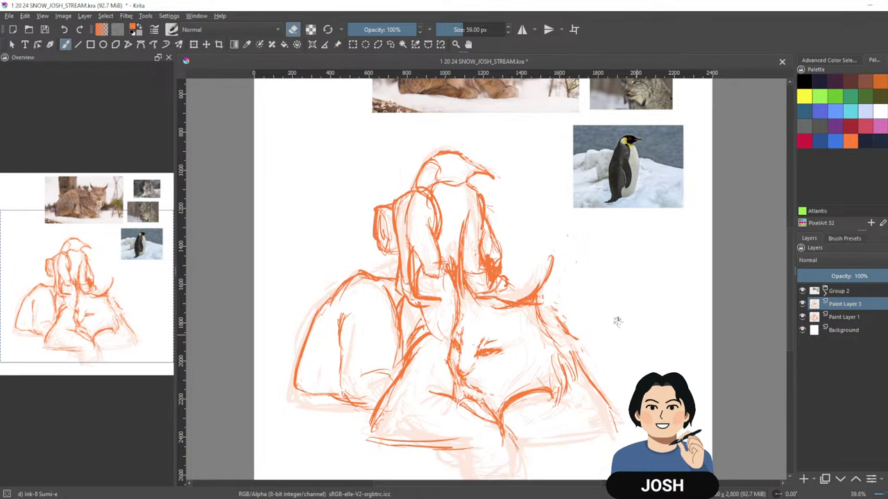
pyautogui.press('e')
pyautogui.press('e')
pyautogui.press('e')
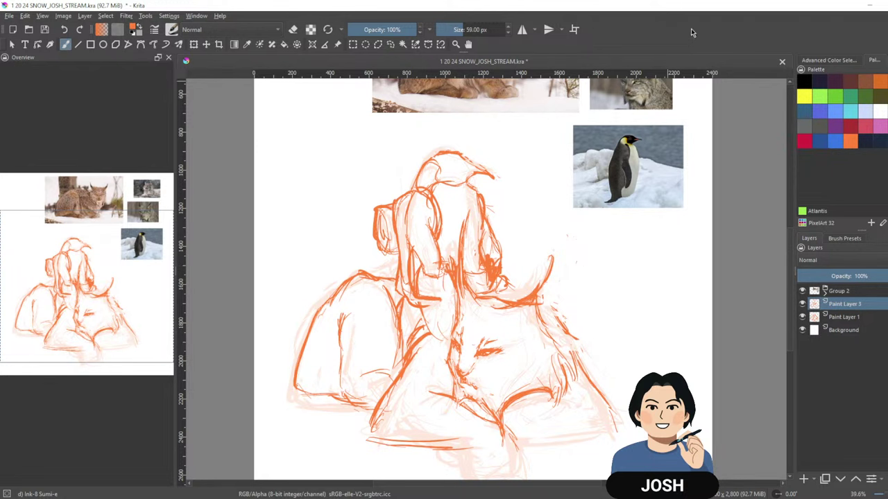
# Clean up the lynx's ear base, and draw the outer neck line and the curved back edge of the cheek.
pyautogui.moveTo(619, 313); pyautogui.dragTo(626, 285)
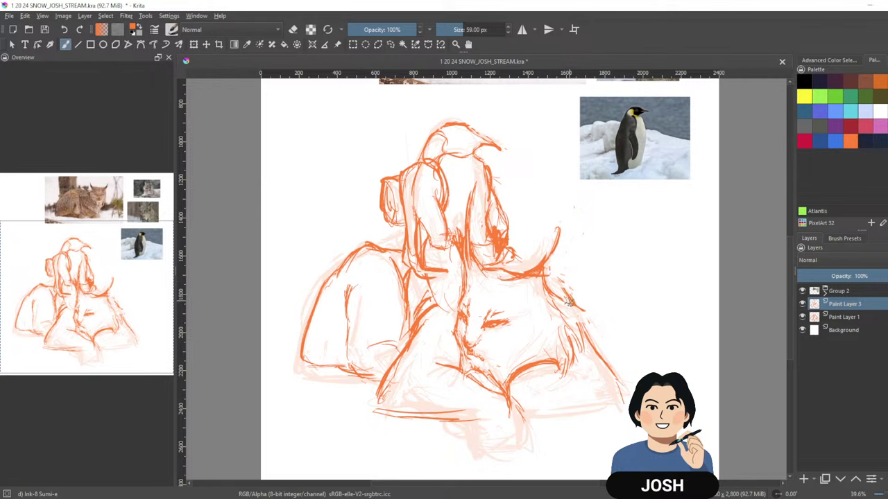
pyautogui.moveTo(638, 231)
pyautogui.mouseDown()
pyautogui.moveTo(575, 409)
pyautogui.moveTo(617, 297)
pyautogui.mouseUp()
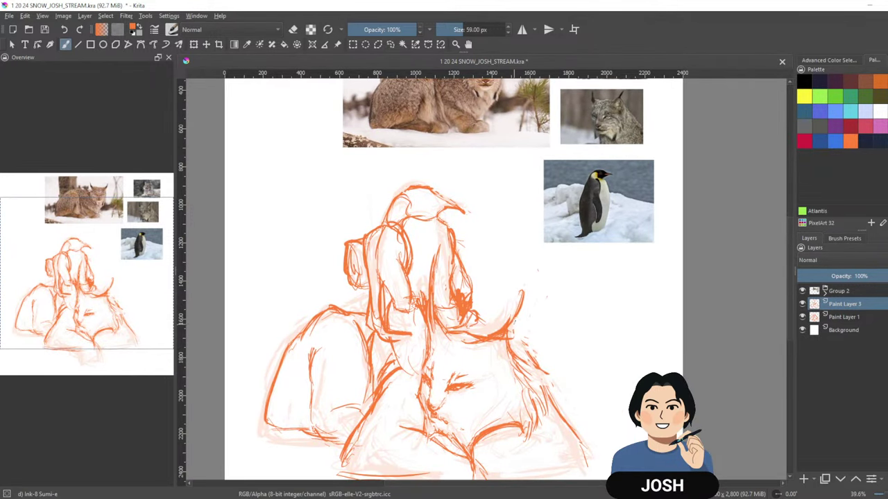
pyautogui.press('e')
pyautogui.press('e')
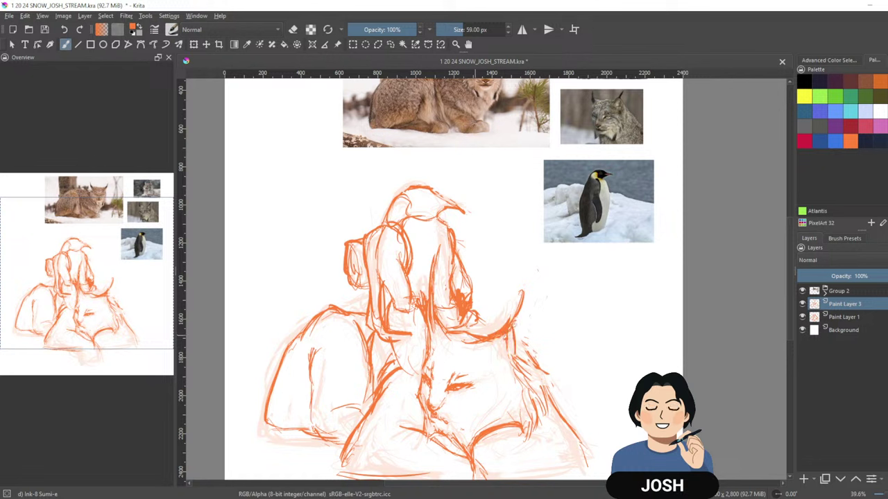
pyautogui.moveTo(513, 339); pyautogui.dragTo(564, 404)
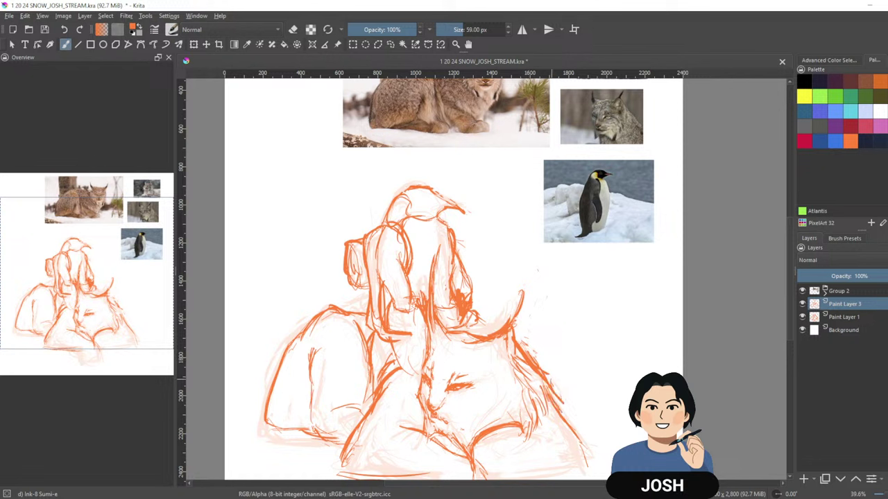
pyautogui.moveTo(514, 360)
pyautogui.mouseDown()
pyautogui.moveTo(516, 396)
pyautogui.moveTo(497, 446)
pyautogui.mouseUp()
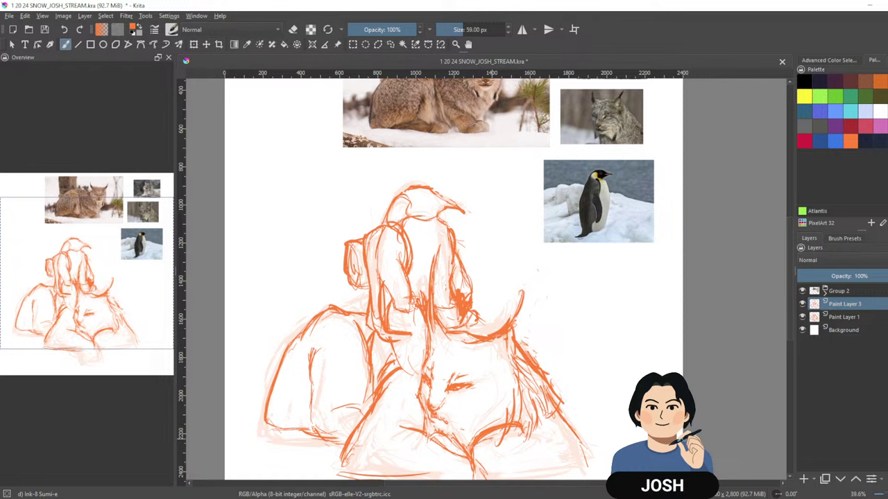
# Erase the rough fur strokes behind the lynx's cheek and clean up the outer edge of the neck.
pyautogui.press('e')
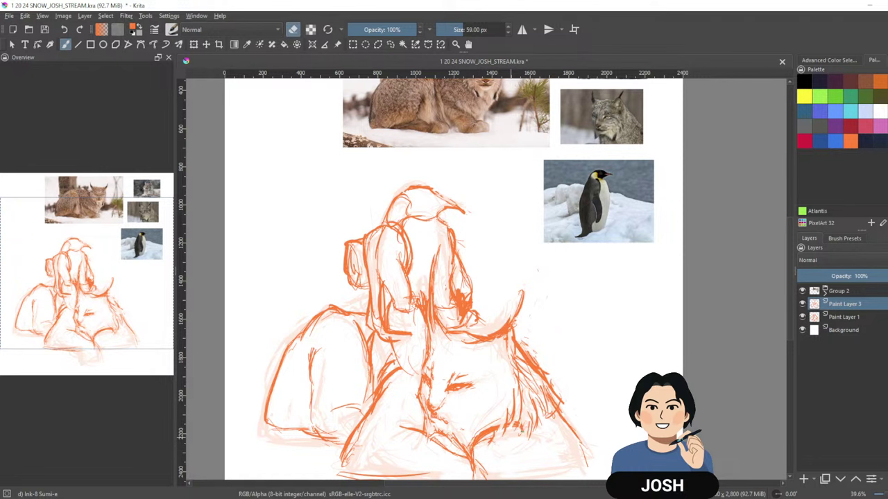
pyautogui.moveTo(524, 376); pyautogui.dragTo(533, 437)
pyautogui.moveTo(536, 391); pyautogui.dragTo(550, 420)
pyautogui.moveTo(584, 324); pyautogui.dragTo(613, 278)
pyautogui.moveTo(552, 302); pyautogui.dragTo(589, 362)
pyautogui.press('e')
pyautogui.press('e')
pyautogui.moveTo(575, 328); pyautogui.dragTo(592, 367)
pyautogui.moveTo(574, 326)
pyautogui.mouseDown()
pyautogui.moveTo(590, 365)
pyautogui.moveTo(578, 340)
pyautogui.moveTo(581, 371)
pyautogui.moveTo(593, 377)
pyautogui.mouseUp()
pyautogui.press('e')
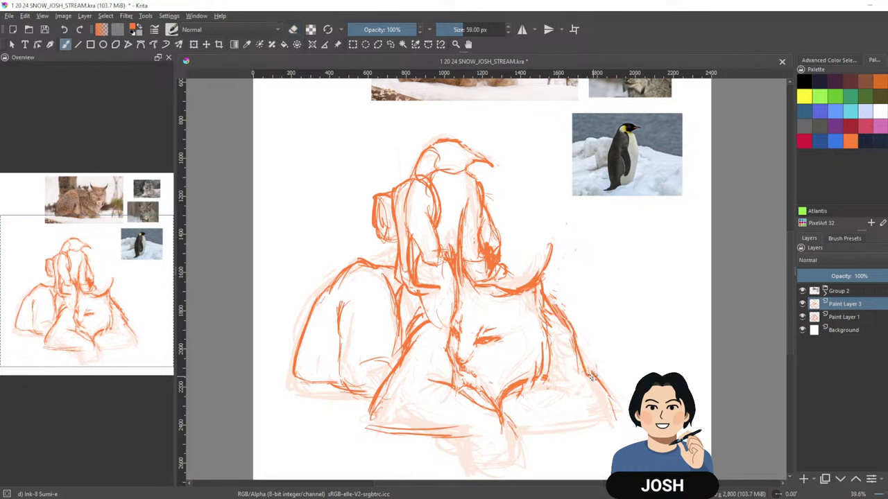
# Draw the neck fur behind the cheek, the sloping outer shoulder edge, and the upper edge of the lynx's far foreleg.
pyautogui.moveTo(577, 346)
pyautogui.mouseDown()
pyautogui.moveTo(574, 371)
pyautogui.moveTo(554, 377)
pyautogui.mouseUp()
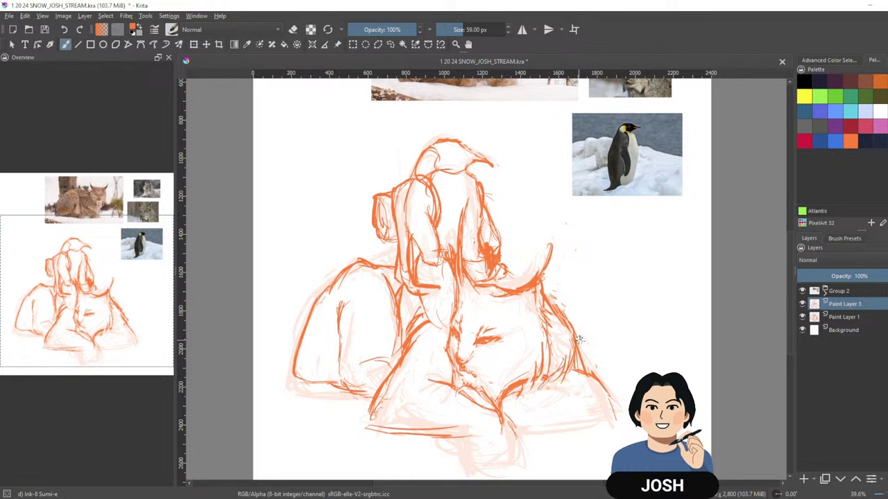
pyautogui.moveTo(581, 350); pyautogui.dragTo(612, 397)
pyautogui.moveTo(571, 371)
pyautogui.mouseDown()
pyautogui.moveTo(538, 386)
pyautogui.moveTo(575, 387)
pyautogui.moveTo(504, 400)
pyautogui.mouseUp()
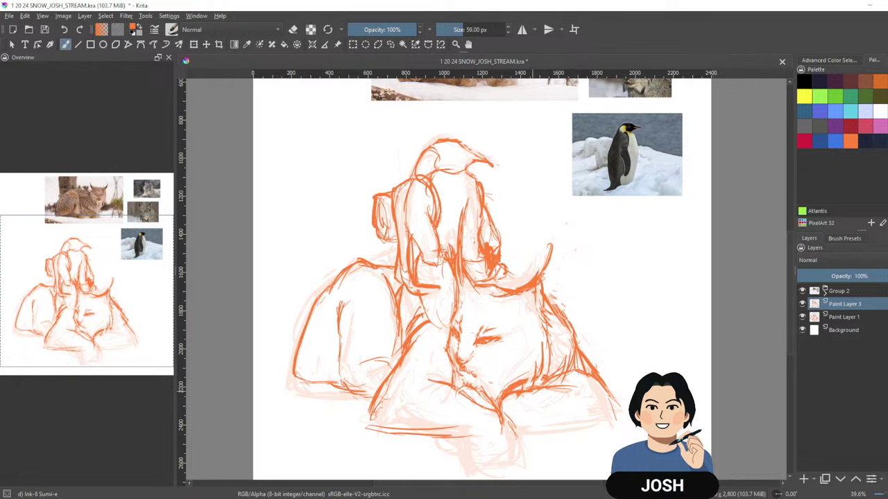
# Draw the bottom edge of the lynx's far foreleg and close off its outer end at the elbow.
pyautogui.moveTo(528, 431)
pyautogui.mouseDown()
pyautogui.moveTo(513, 434)
pyautogui.moveTo(617, 425)
pyautogui.mouseUp()
pyautogui.moveTo(610, 390); pyautogui.dragTo(628, 416)
pyautogui.moveTo(602, 374)
pyautogui.mouseDown()
pyautogui.moveTo(628, 404)
pyautogui.moveTo(629, 420)
pyautogui.mouseUp()
pyautogui.moveTo(628, 420); pyautogui.dragTo(606, 420)
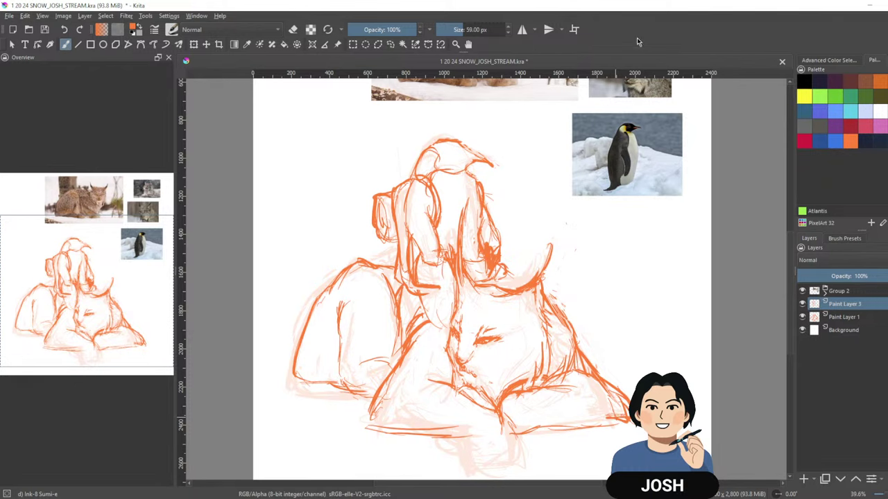
# Refine the lynx's muzzle and add short whisker and fur strokes across the cheek beside the nose.
pyautogui.moveTo(631, 264)
pyautogui.mouseDown()
pyautogui.moveTo(634, 351)
pyautogui.moveTo(608, 356)
pyautogui.moveTo(606, 367)
pyautogui.moveTo(608, 357)
pyautogui.mouseUp()
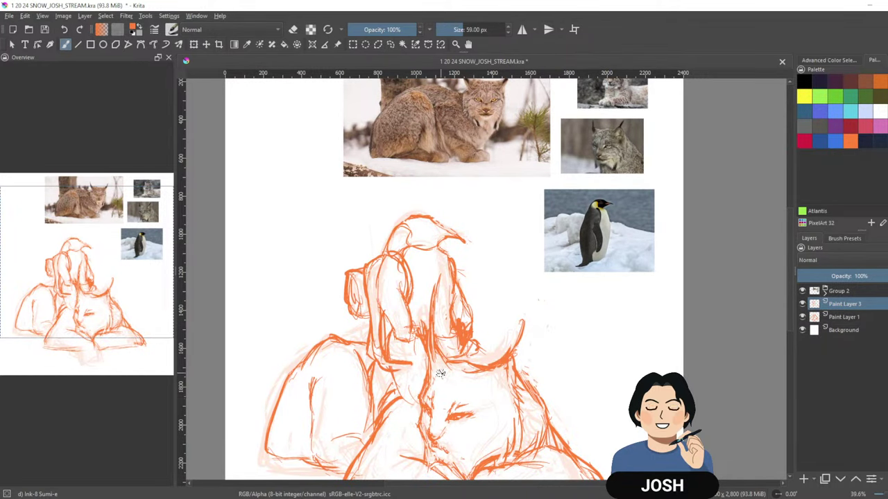
pyautogui.moveTo(511, 348)
pyautogui.mouseDown()
pyautogui.moveTo(518, 332)
pyautogui.moveTo(506, 354)
pyautogui.mouseUp()
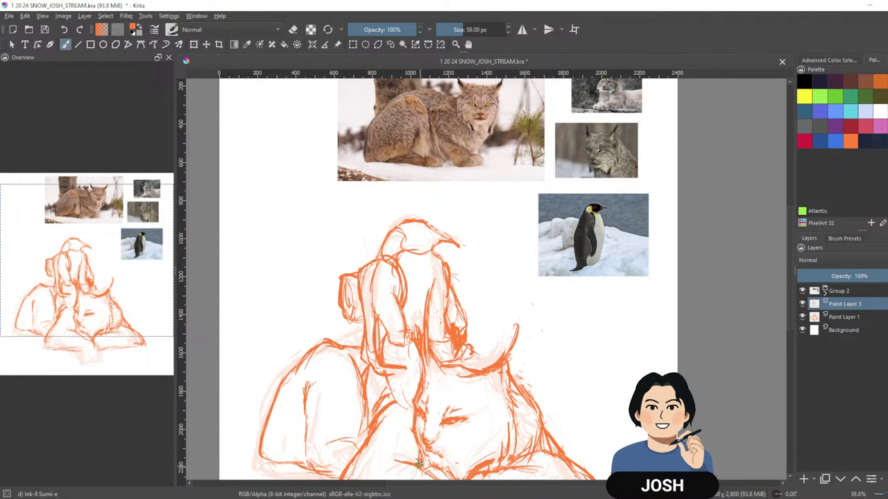
pyautogui.moveTo(579, 349); pyautogui.dragTo(598, 284)
pyautogui.moveTo(499, 351); pyautogui.dragTo(493, 361)
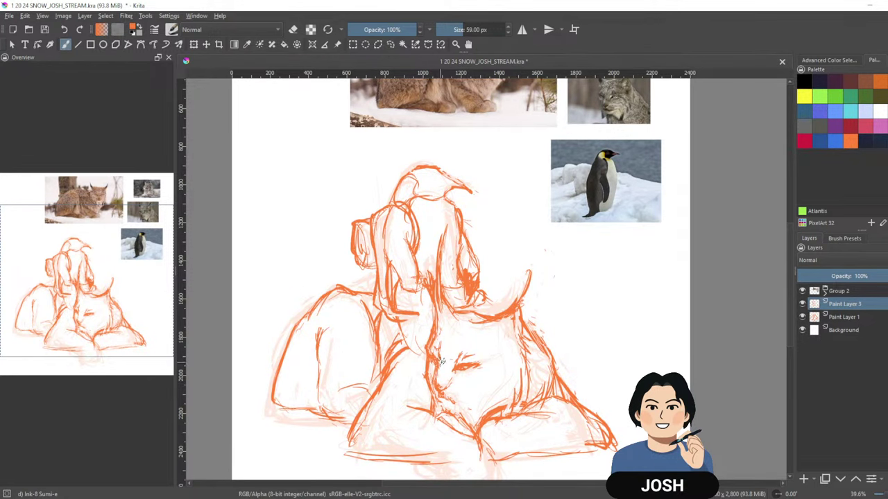
pyautogui.press('e')
pyautogui.press('e')
pyautogui.press('e')
pyautogui.press('e')
pyautogui.moveTo(443, 392); pyautogui.dragTo(435, 390)
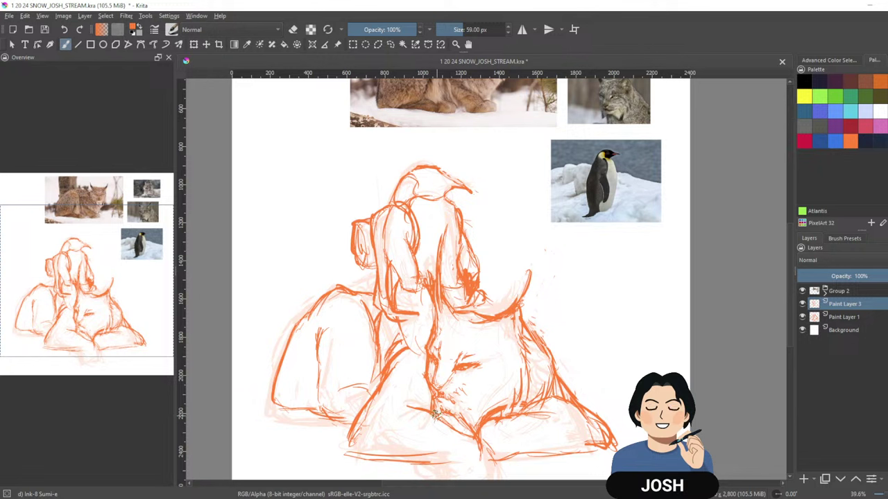
# Tidy the lynx's mouth, chin and lower jaw lines by alternately erasing stray marks and redrawing them.
pyautogui.press('e')
pyautogui.press('e')
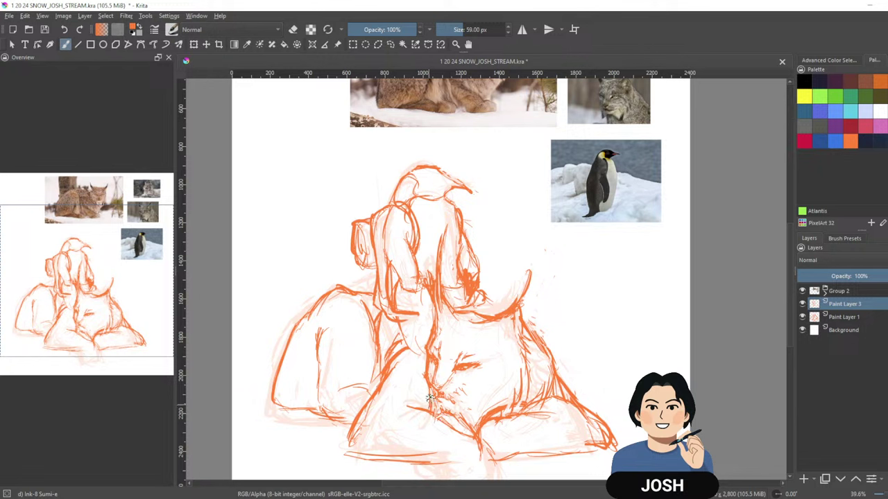
pyautogui.press('e')
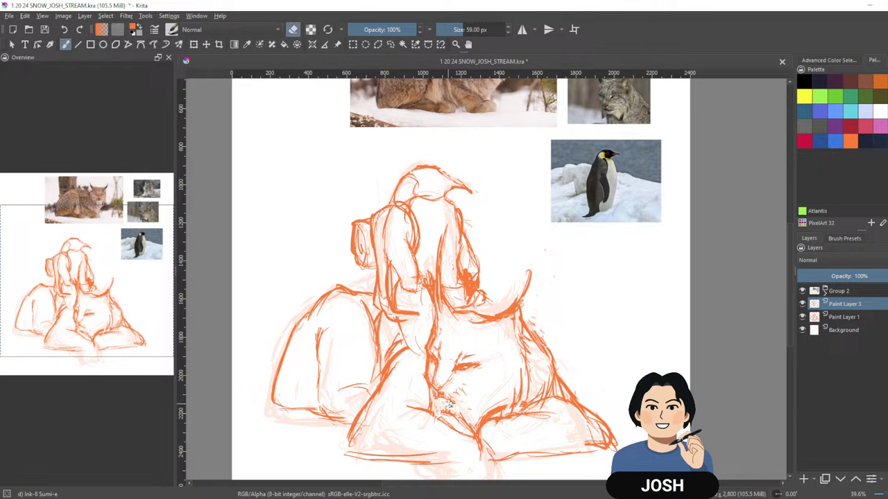
pyautogui.press('e')
pyautogui.press('e')
pyautogui.press('e')
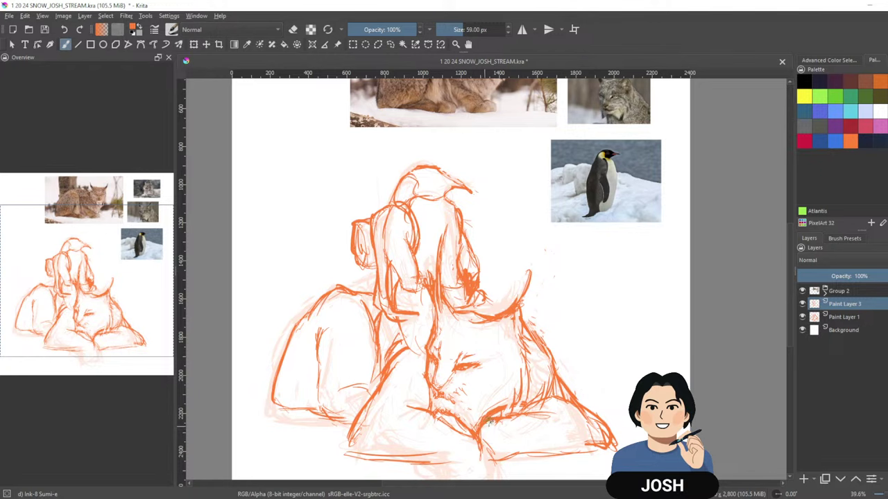
pyautogui.press('e')
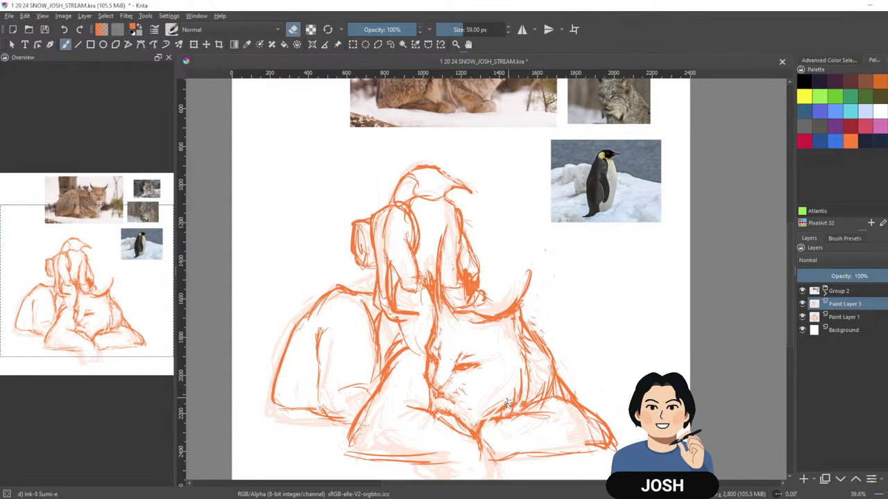
# Break up the solid outer line of the lynx's near shoulder with the eraser, leaving loose fur marks.
pyautogui.moveTo(641, 348); pyautogui.dragTo(654, 326)
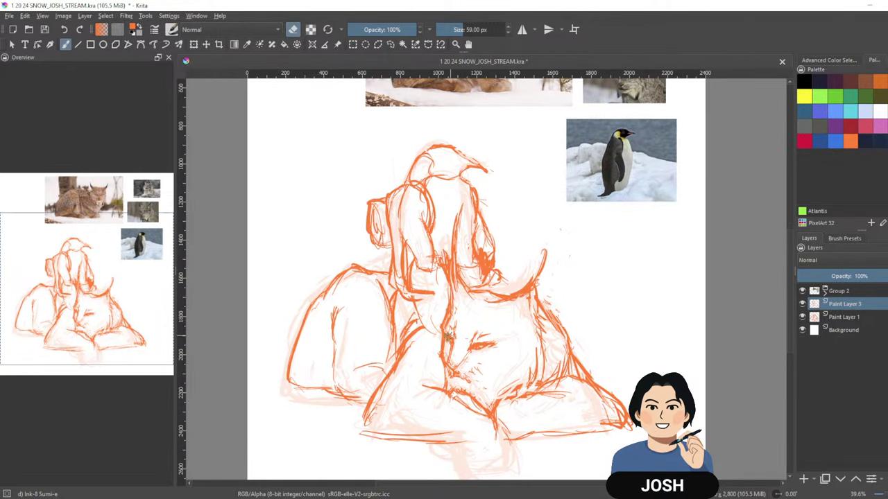
pyautogui.moveTo(532, 338)
pyautogui.mouseDown()
pyautogui.moveTo(557, 391)
pyautogui.moveTo(554, 367)
pyautogui.mouseUp()
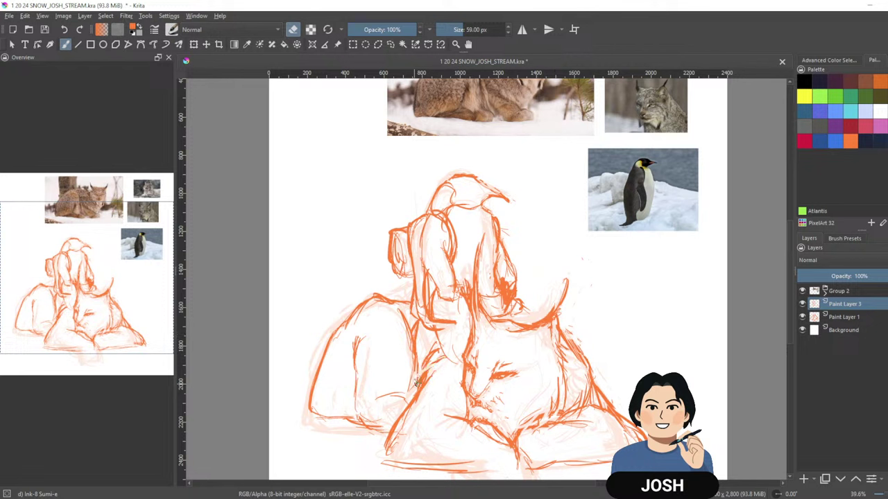
pyautogui.press('e')
pyautogui.press('e')
pyautogui.moveTo(430, 385); pyautogui.dragTo(386, 428)
pyautogui.press('e')
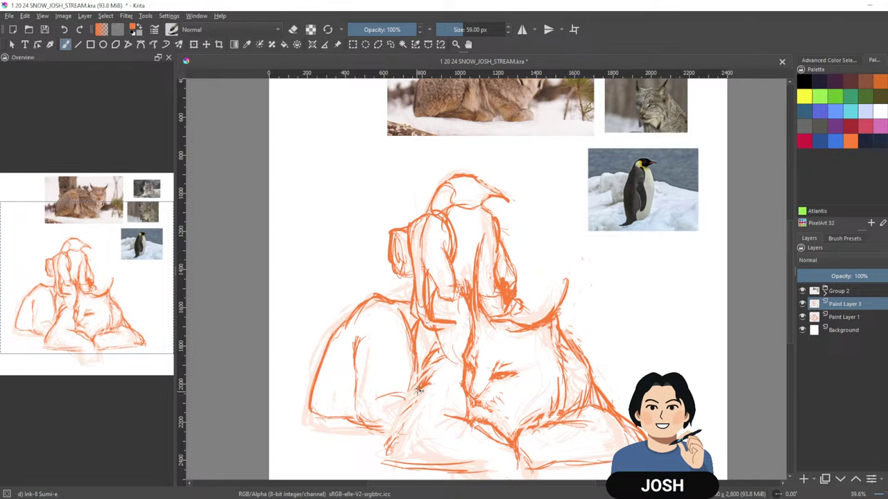
# Draw dense fur strokes down the near shoulder to the elbow and redraw the near foreleg's upper edge.
pyautogui.moveTo(506, 360)
pyautogui.mouseDown()
pyautogui.moveTo(529, 390)
pyautogui.moveTo(540, 361)
pyautogui.mouseUp()
pyautogui.moveTo(555, 331); pyautogui.dragTo(526, 371)
pyautogui.moveTo(454, 403); pyautogui.dragTo(488, 339)
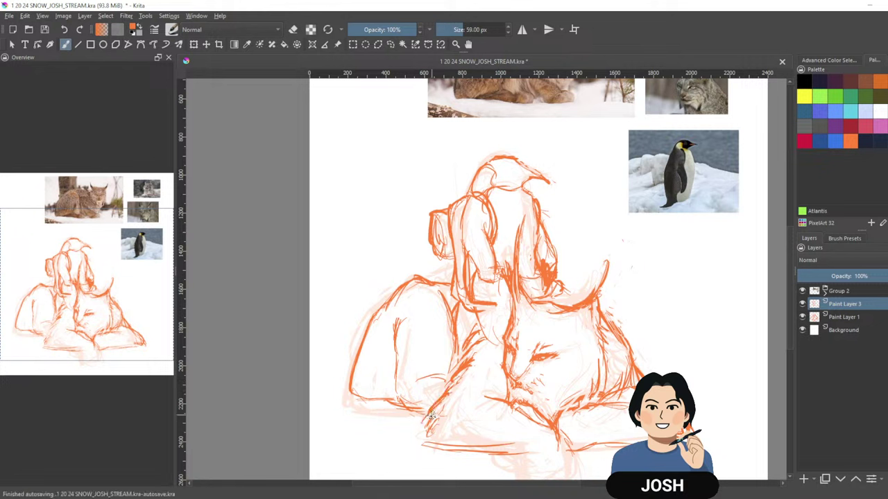
pyautogui.moveTo(458, 385); pyautogui.dragTo(421, 427)
pyautogui.moveTo(465, 369); pyautogui.dragTo(430, 414)
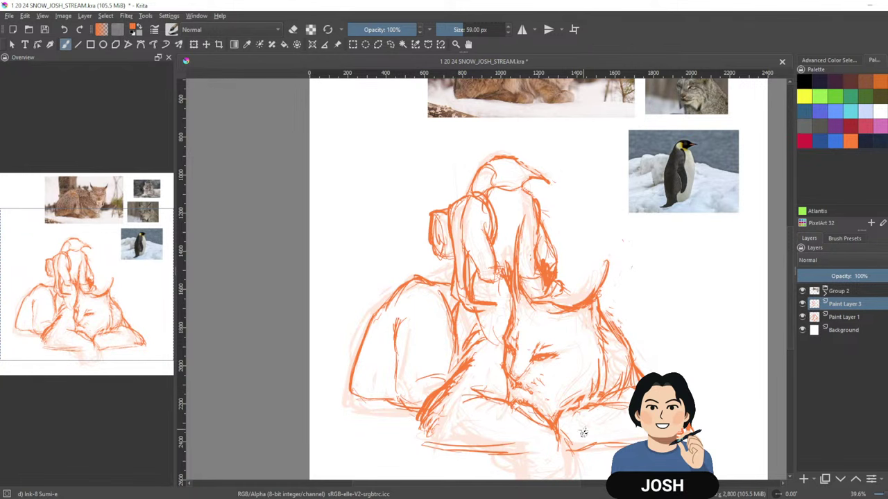
# Draw the rounded front paw of the near foreleg and thicken the foreleg's bottom edge up to it.
pyautogui.moveTo(666, 340); pyautogui.dragTo(664, 324)
pyautogui.moveTo(636, 383); pyautogui.dragTo(630, 351)
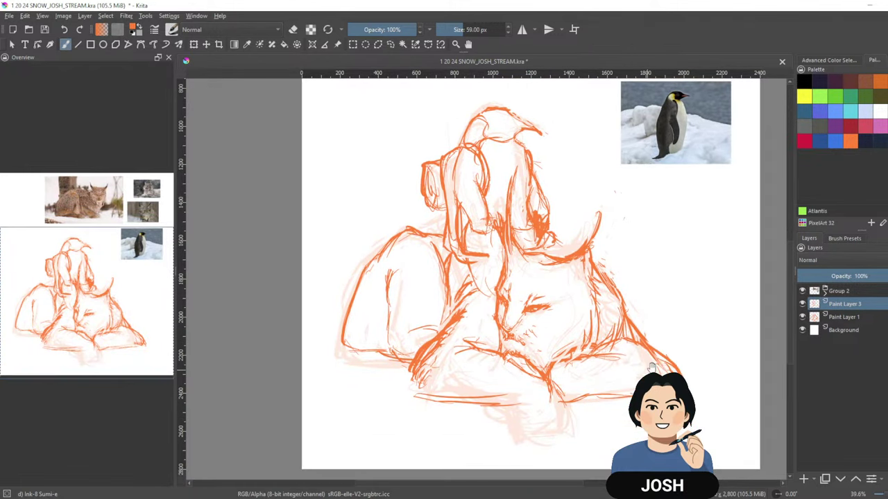
pyautogui.moveTo(553, 365)
pyautogui.mouseDown()
pyautogui.moveTo(538, 374)
pyautogui.moveTo(565, 414)
pyautogui.mouseUp()
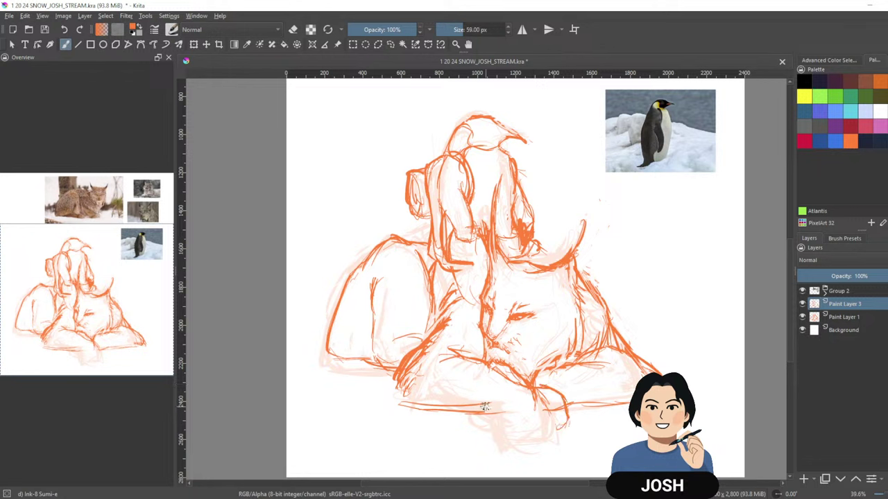
pyautogui.moveTo(509, 420); pyautogui.dragTo(573, 422)
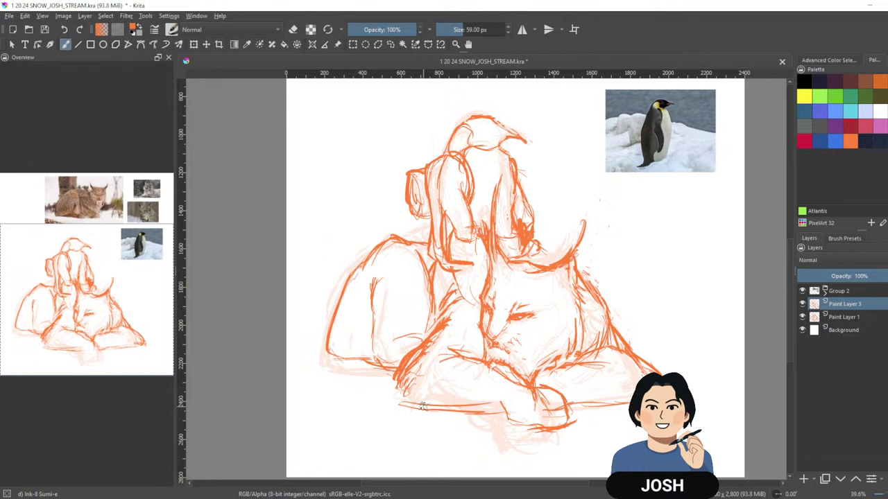
pyautogui.moveTo(419, 406); pyautogui.dragTo(484, 408)
pyautogui.scroll(1, 485, 421)
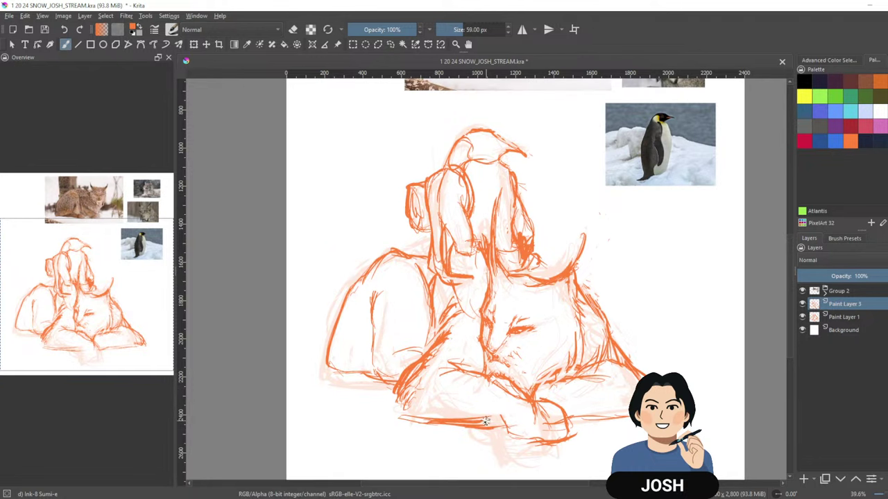
pyautogui.press('e')
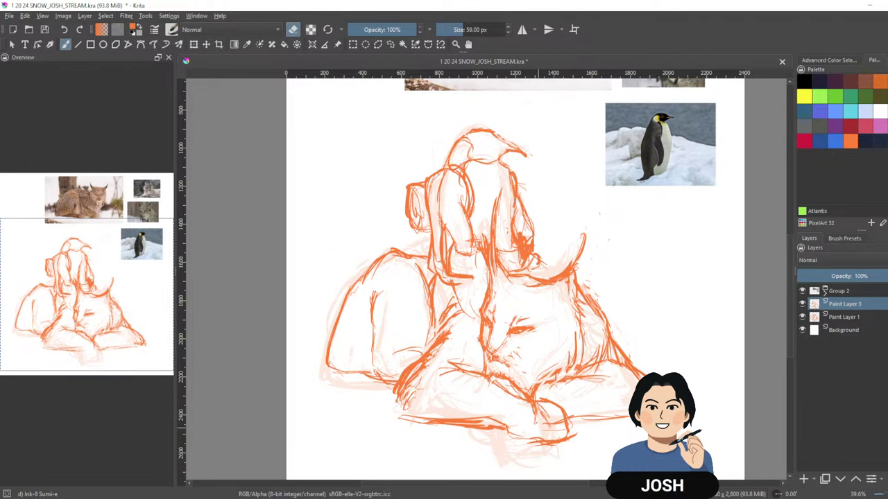
pyautogui.moveTo(681, 342); pyautogui.dragTo(704, 360)
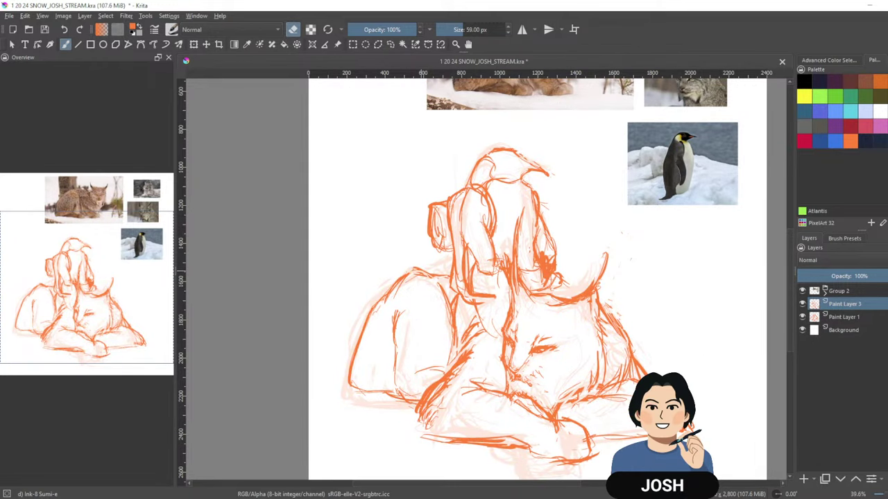
# Clean up and redraw the lynx's back below the penguin and the haunch edge beside the near shoulder.
pyautogui.press('e')
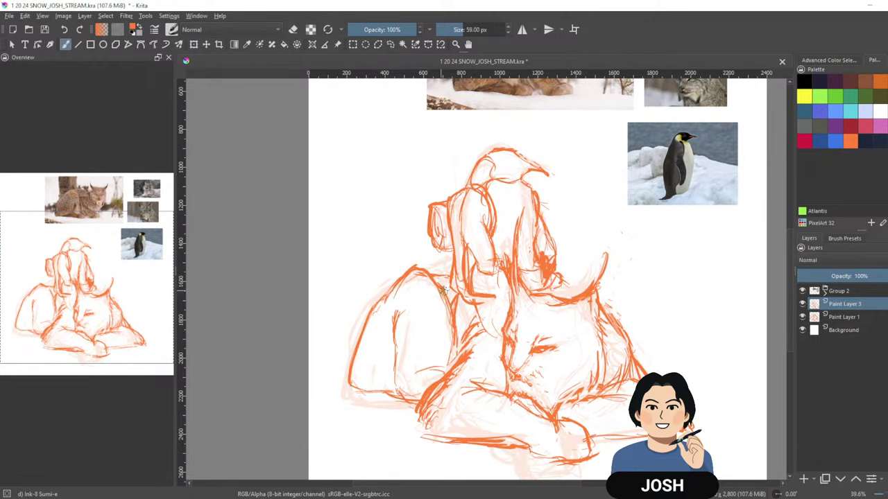
pyautogui.press('e')
pyautogui.press('e')
pyautogui.press('e')
pyautogui.press('e')
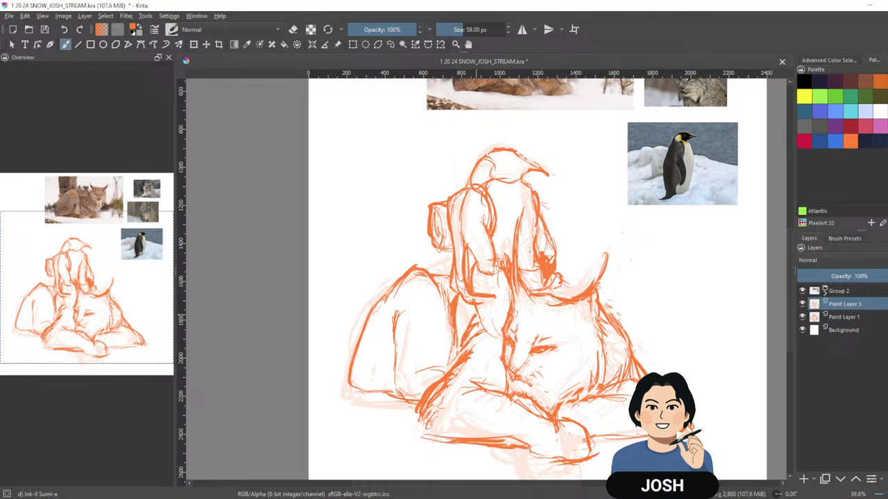
pyautogui.press('e')
pyautogui.press('e')
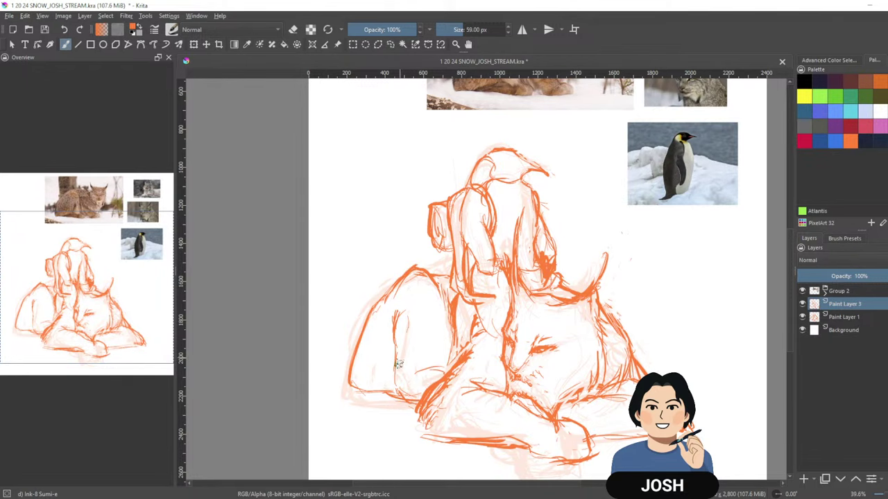
# Add short vertical fur strokes along the inner fold line of the lynx's haunch.
pyautogui.moveTo(641, 276); pyautogui.dragTo(622, 296)
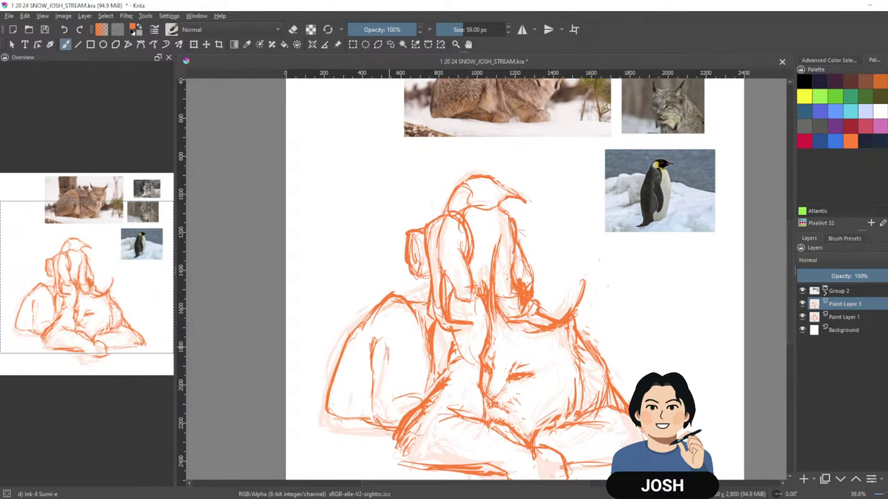
pyautogui.moveTo(390, 340)
pyautogui.mouseDown()
pyautogui.moveTo(388, 364)
pyautogui.moveTo(383, 347)
pyautogui.moveTo(370, 370)
pyautogui.moveTo(374, 358)
pyautogui.mouseUp()
pyautogui.moveTo(378, 379); pyautogui.dragTo(374, 396)
pyautogui.moveTo(380, 362); pyautogui.dragTo(376, 395)
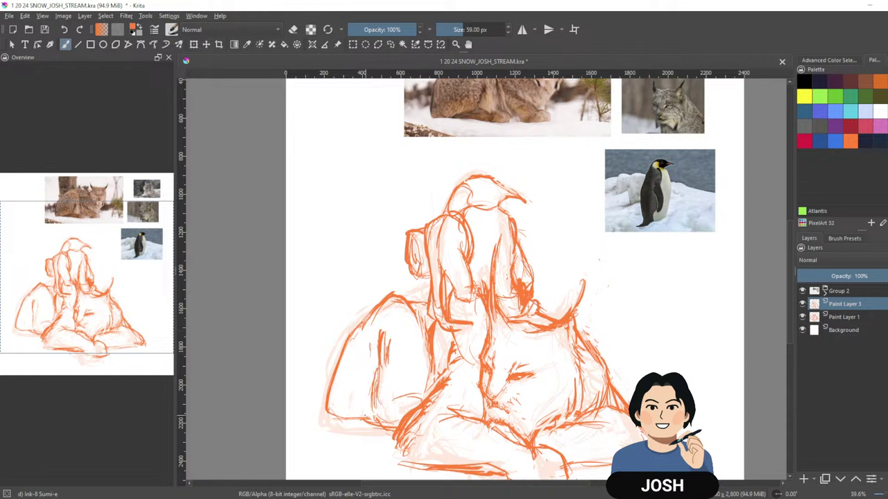
# Add fur strokes along the front edge of the haunch and where it meets the near foreleg.
pyautogui.moveTo(409, 395); pyautogui.dragTo(421, 402)
pyautogui.moveTo(427, 364); pyautogui.dragTo(424, 394)
pyautogui.moveTo(423, 335); pyautogui.dragTo(421, 367)
pyautogui.moveTo(626, 285); pyautogui.dragTo(647, 249)
pyautogui.moveTo(428, 372)
pyautogui.mouseDown()
pyautogui.moveTo(425, 401)
pyautogui.moveTo(407, 420)
pyautogui.mouseUp()
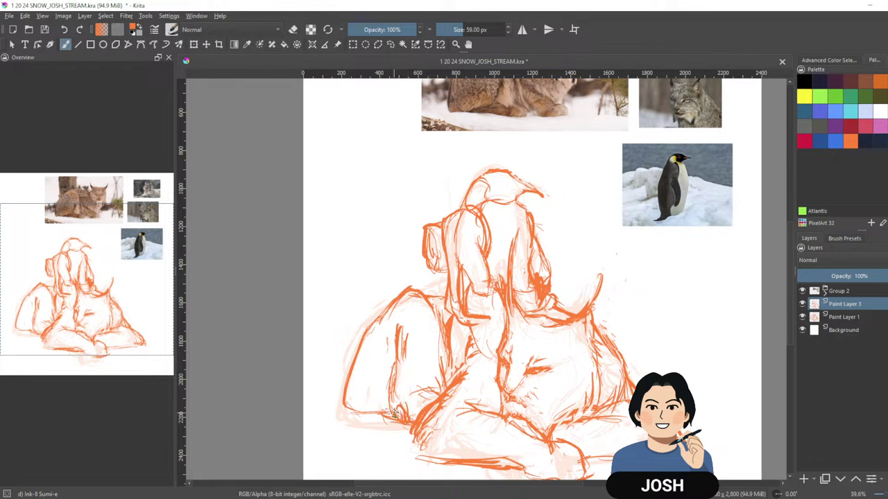
# Rework the rear and bottom edges of the lynx's haunch into broken, furry strokes with brush and eraser.
pyautogui.moveTo(394, 413)
pyautogui.mouseDown()
pyautogui.moveTo(384, 382)
pyautogui.moveTo(375, 413)
pyautogui.mouseUp()
pyautogui.moveTo(357, 355)
pyautogui.mouseDown()
pyautogui.moveTo(348, 420)
pyautogui.moveTo(390, 420)
pyautogui.moveTo(342, 421)
pyautogui.mouseUp()
pyautogui.press('e')
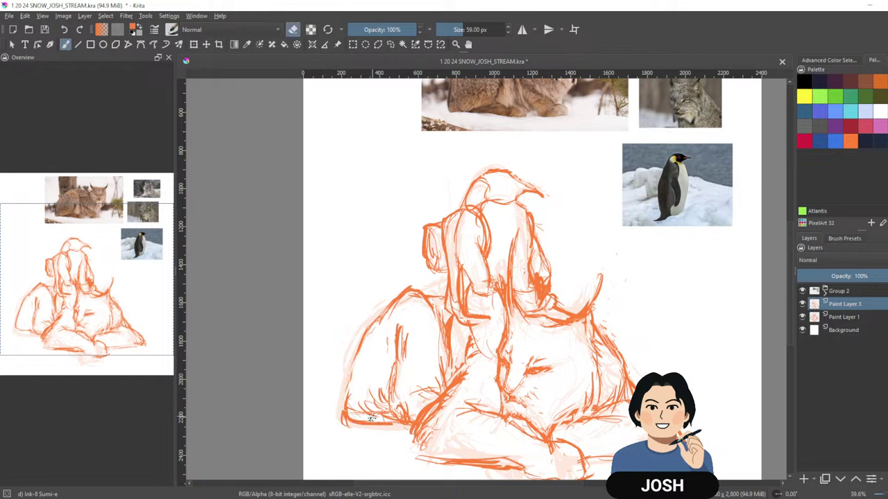
pyautogui.press('e')
pyautogui.press('e')
pyautogui.moveTo(365, 390)
pyautogui.mouseDown()
pyautogui.moveTo(371, 410)
pyautogui.moveTo(379, 388)
pyautogui.moveTo(385, 415)
pyautogui.moveTo(391, 366)
pyautogui.mouseUp()
pyautogui.press('e')
pyautogui.press('e')
pyautogui.moveTo(358, 394)
pyautogui.mouseDown()
pyautogui.moveTo(385, 419)
pyautogui.moveTo(398, 413)
pyautogui.moveTo(363, 430)
pyautogui.moveTo(376, 432)
pyautogui.moveTo(350, 419)
pyautogui.moveTo(350, 398)
pyautogui.moveTo(374, 400)
pyautogui.moveTo(348, 411)
pyautogui.moveTo(362, 347)
pyautogui.mouseUp()
pyautogui.press('e')
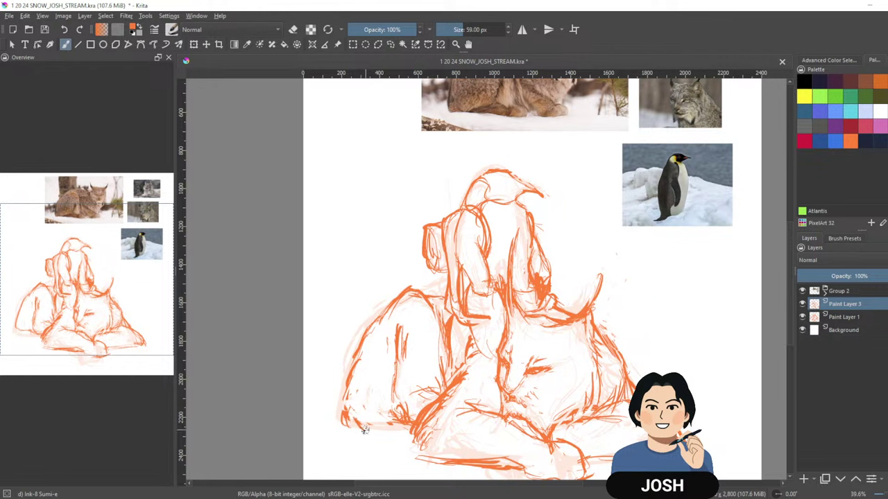
pyautogui.moveTo(352, 421); pyautogui.dragTo(383, 426)
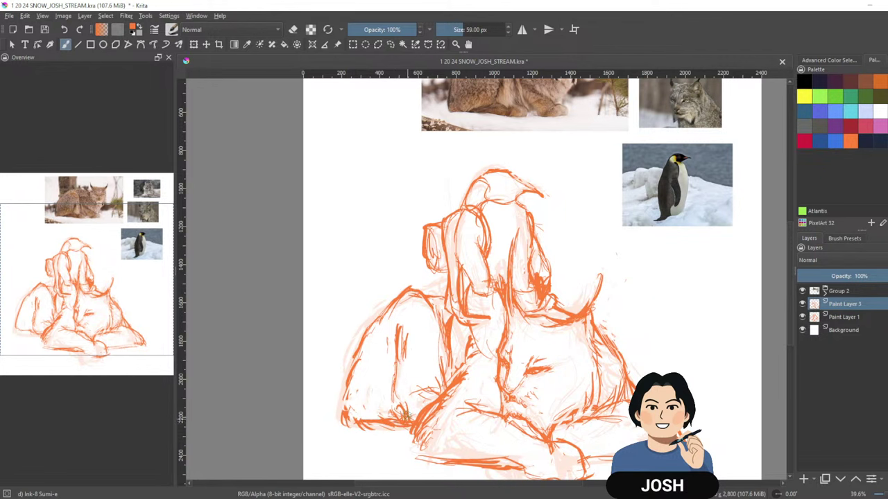
# Close the outer corner of the near foreleg at the elbow with a rounded line.
pyautogui.press('e')
pyautogui.press('e')
pyautogui.moveTo(709, 309); pyautogui.dragTo(654, 335)
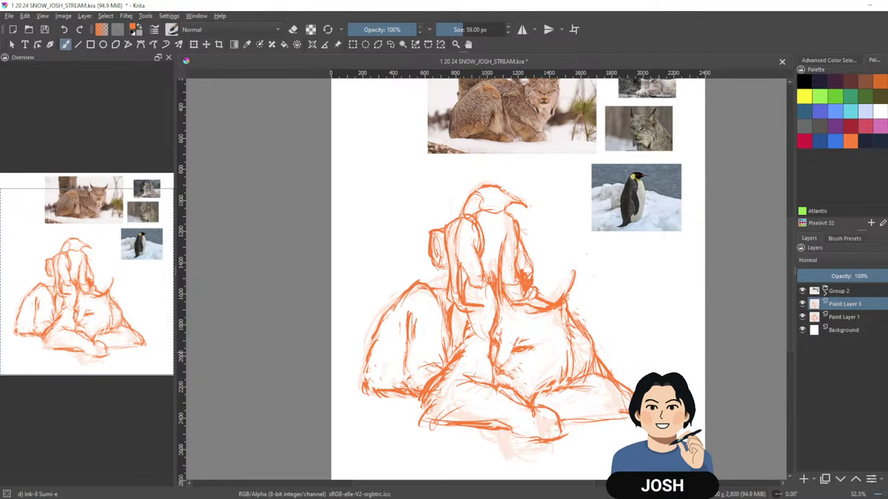
# Hide Paint Layer 1, and sketch a cheek curve and forehead fur lines on the lynx's face.
pyautogui.scroll(-2, 726, 302)
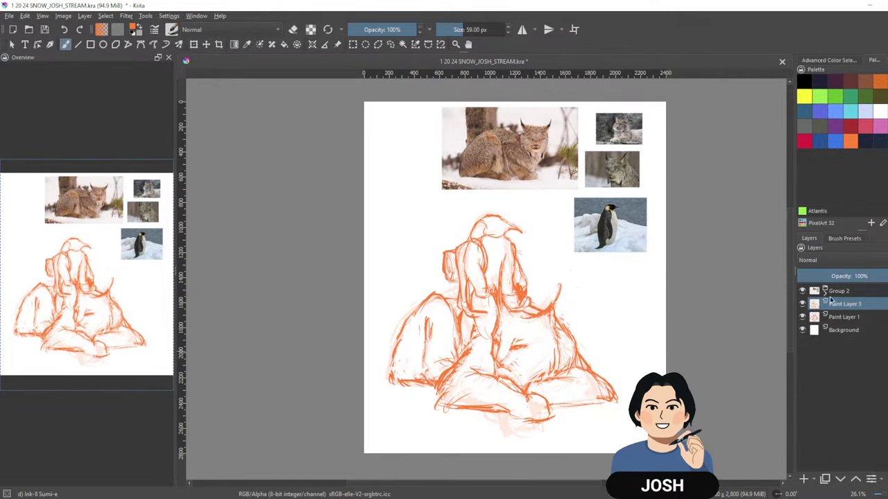
pyautogui.click(802, 317)
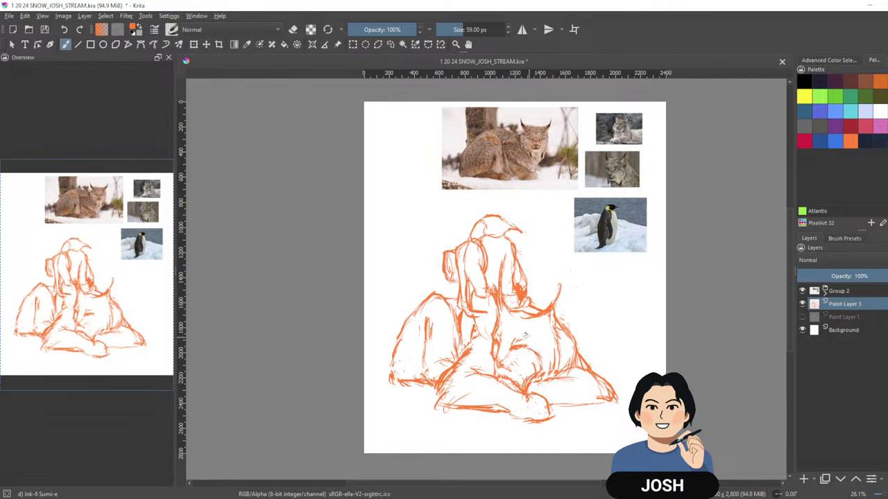
pyautogui.moveTo(545, 316); pyautogui.dragTo(520, 337)
pyautogui.press('e')
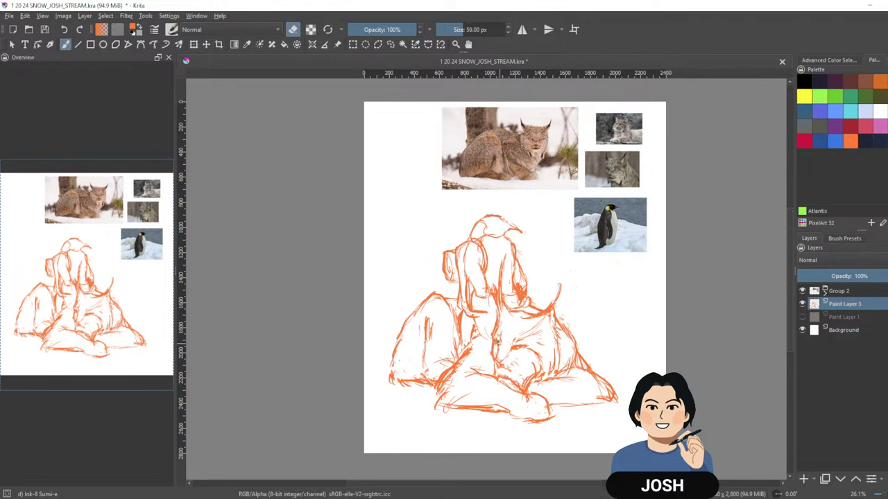
pyautogui.press('e')
pyautogui.moveTo(618, 289); pyautogui.dragTo(642, 178)
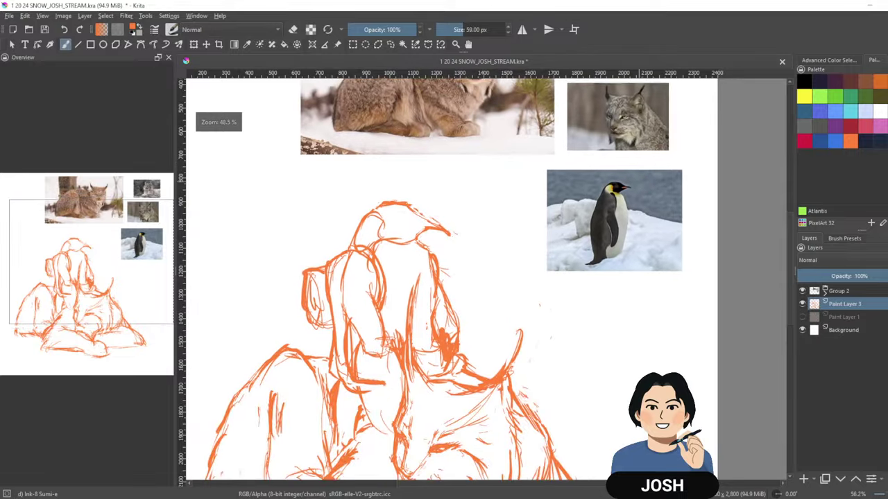
pyautogui.moveTo(642, 232)
pyautogui.mouseDown()
pyautogui.moveTo(647, 312)
pyautogui.moveTo(645, 240)
pyautogui.mouseUp()
pyautogui.moveTo(622, 331)
pyautogui.mouseDown()
pyautogui.moveTo(600, 382)
pyautogui.moveTo(601, 297)
pyautogui.mouseUp()
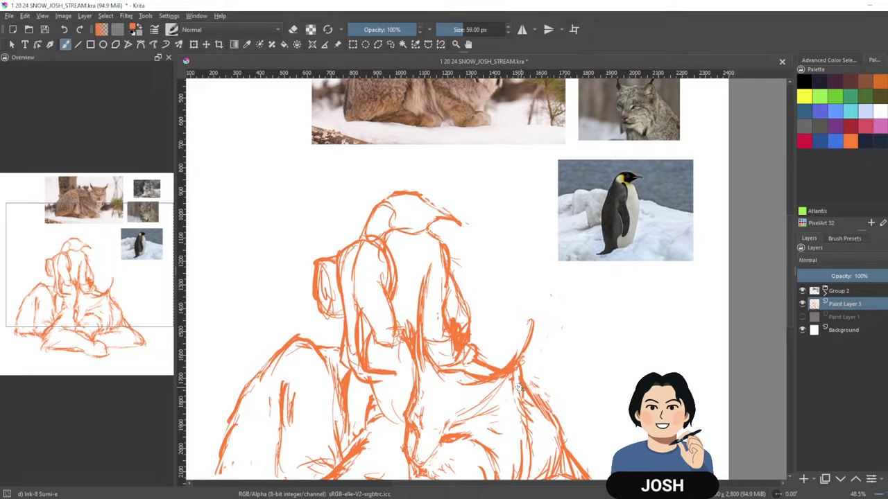
# Redraw the near foreleg's upper and lower contours, add a wrist line across it, and strengthen the paw's bottom outline.
pyautogui.moveTo(522, 394); pyautogui.dragTo(545, 345)
pyautogui.press('e')
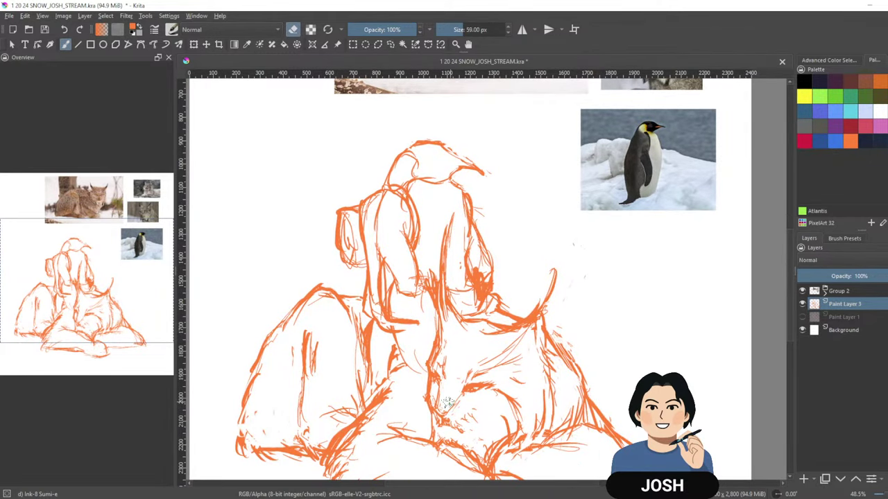
pyautogui.press('e')
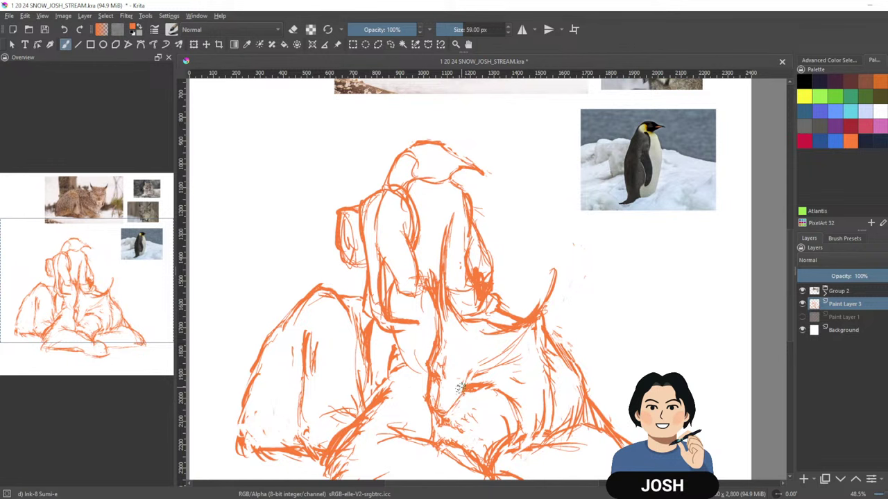
pyautogui.press('e')
pyautogui.moveTo(654, 259); pyautogui.dragTo(616, 285)
pyautogui.moveTo(653, 345); pyautogui.dragTo(612, 349)
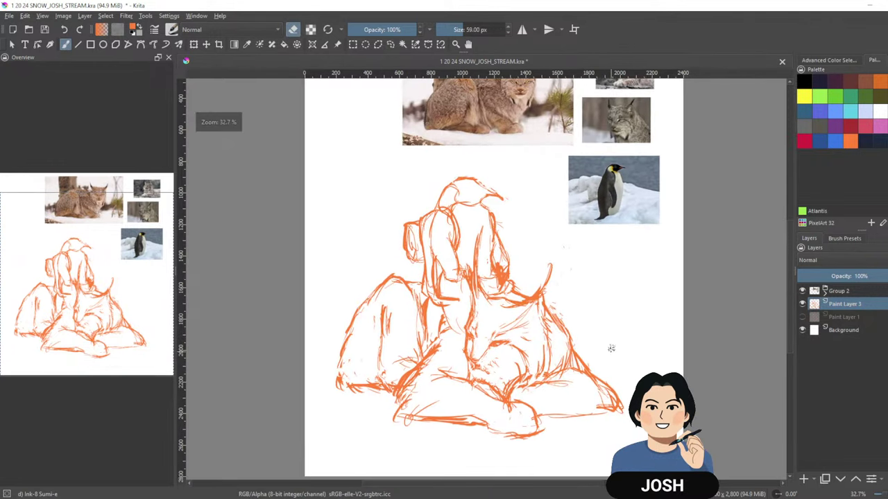
pyautogui.moveTo(673, 305); pyautogui.dragTo(621, 320)
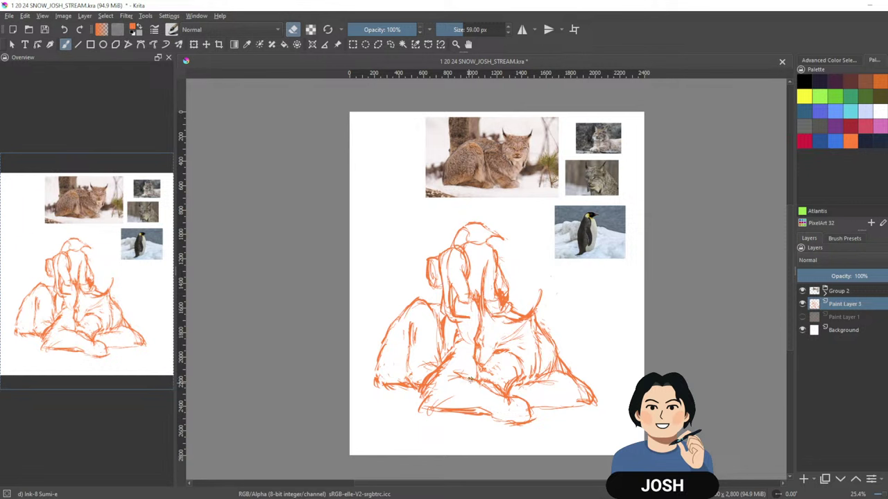
pyautogui.press('e')
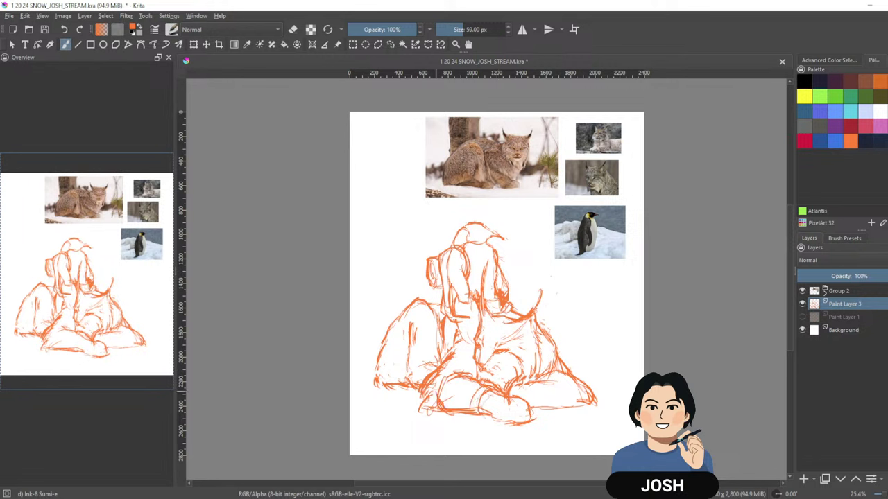
pyautogui.moveTo(442, 409); pyautogui.dragTo(463, 410)
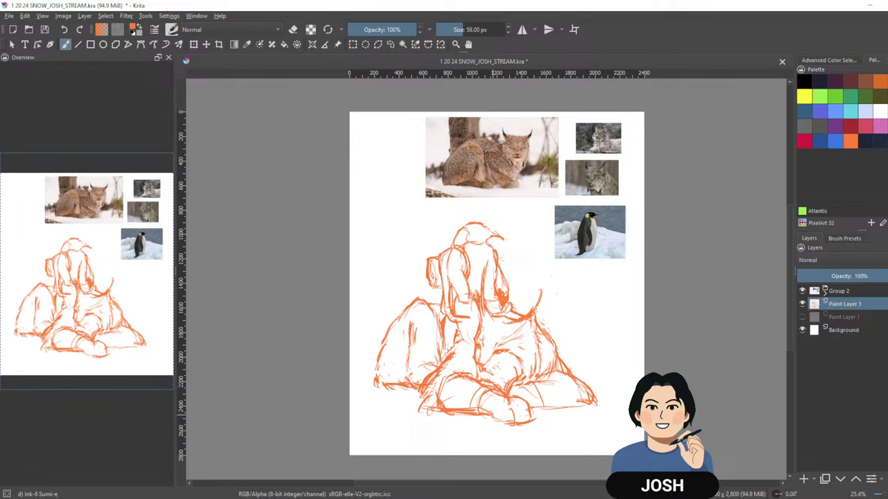
pyautogui.moveTo(492, 418); pyautogui.dragTo(539, 418)
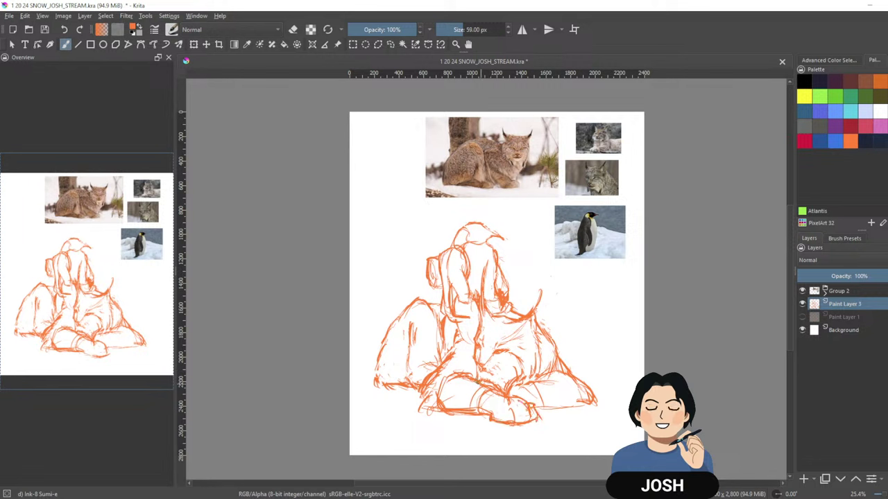
# Sketch the far foreleg's contour and wrist lines, and add small round spots to both forelegs.
pyautogui.press('e')
pyautogui.press('e')
pyautogui.moveTo(539, 381)
pyautogui.mouseDown()
pyautogui.moveTo(553, 374)
pyautogui.moveTo(577, 381)
pyautogui.moveTo(579, 406)
pyautogui.mouseUp()
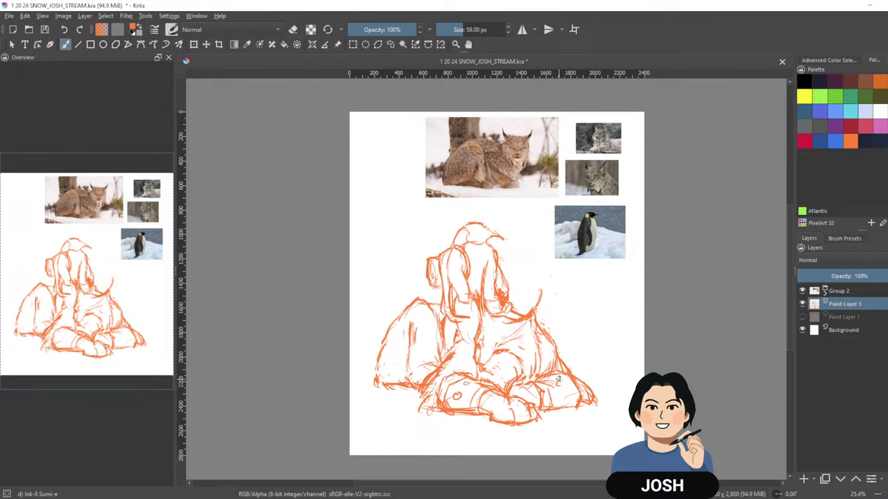
pyautogui.moveTo(559, 396); pyautogui.dragTo(562, 405)
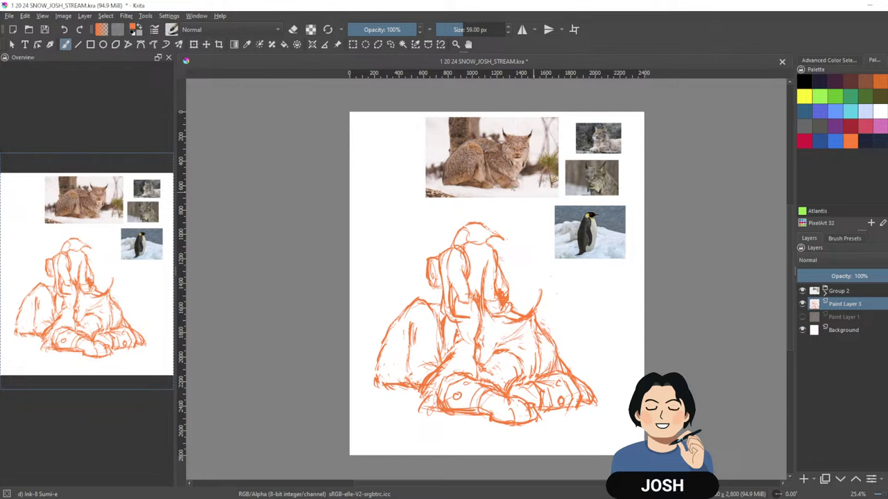
# Redraw the crown and beak of the penguin's head with a firmer line.
pyautogui.press('e')
pyautogui.press('e')
pyautogui.moveTo(463, 225); pyautogui.dragTo(508, 235)
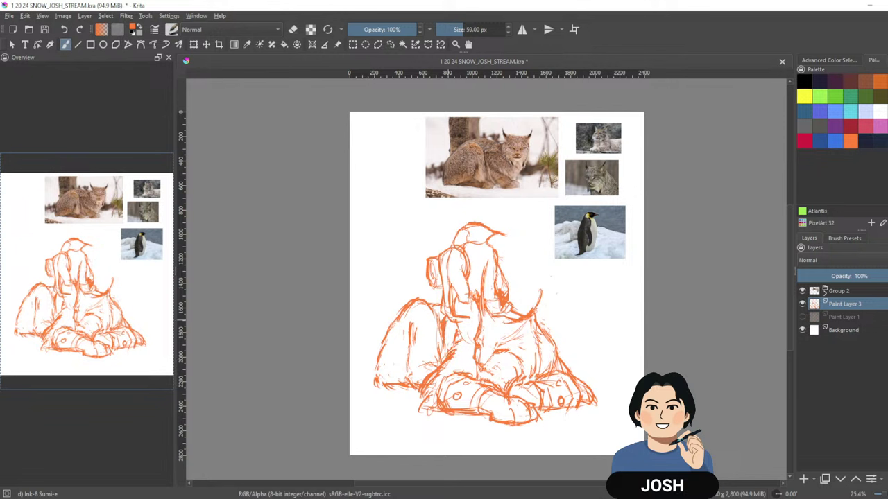
# Fill the gap between the lynx's haunch and chest with solid orange, and sketch fur strokes on the chest.
pyautogui.moveTo(444, 323)
pyautogui.mouseDown()
pyautogui.moveTo(443, 358)
pyautogui.moveTo(449, 353)
pyautogui.moveTo(440, 352)
pyautogui.mouseUp()
pyautogui.moveTo(440, 326); pyautogui.dragTo(440, 361)
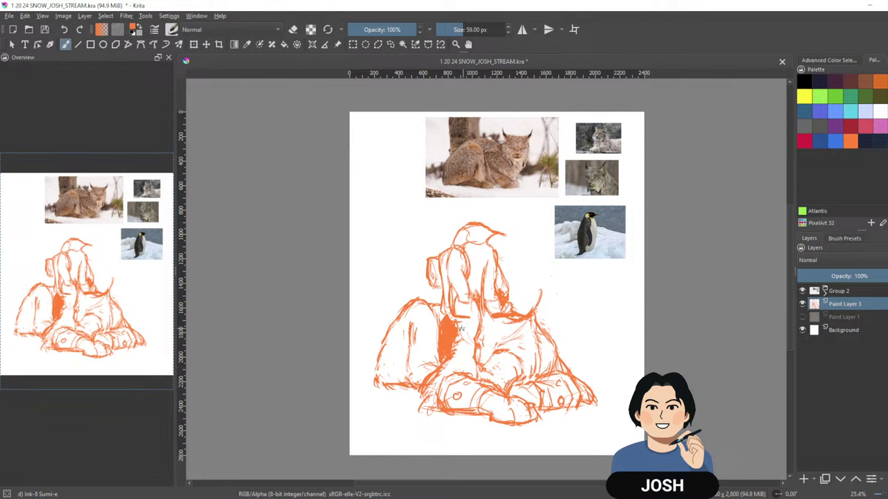
pyautogui.press('e')
pyautogui.press('e')
pyautogui.moveTo(477, 321)
pyautogui.mouseDown()
pyautogui.moveTo(461, 328)
pyautogui.moveTo(456, 348)
pyautogui.mouseUp()
pyautogui.press('e')
pyautogui.press('e')
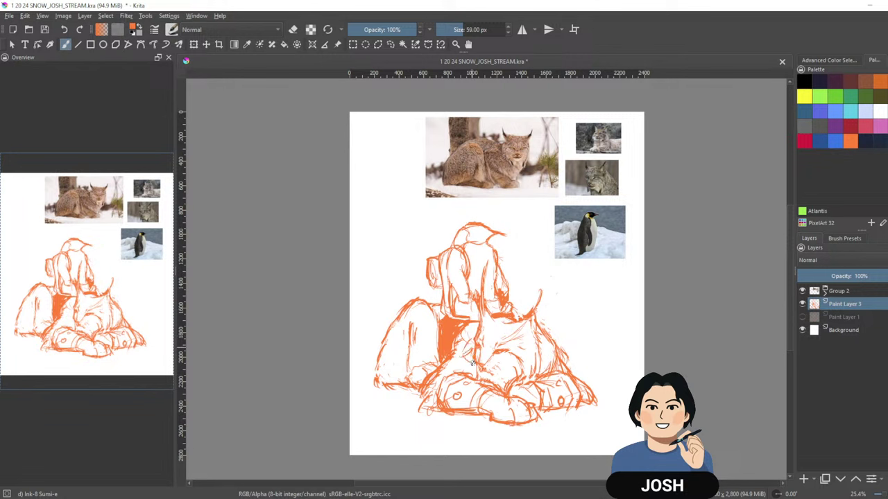
# Erase into the lower edge of the filled gap and redraw it as ragged fur strokes running down to the near foreleg.
pyautogui.press('e')
pyautogui.moveTo(456, 346); pyautogui.dragTo(441, 365)
pyautogui.moveTo(460, 331); pyautogui.dragTo(430, 380)
pyautogui.press('e')
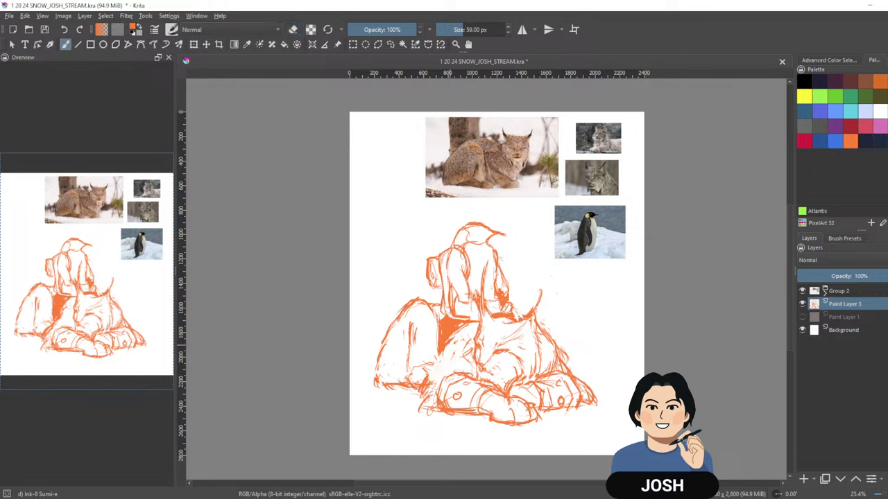
pyautogui.moveTo(448, 347); pyautogui.dragTo(428, 388)
pyautogui.press('e')
pyautogui.moveTo(447, 351); pyautogui.dragTo(440, 367)
pyautogui.press('e')
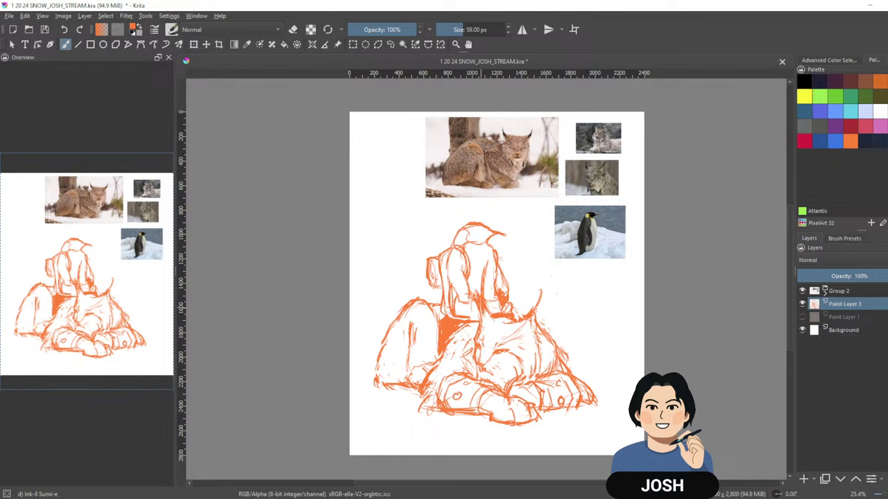
# Extend the curved line rising beside the penguin upward into a long arc.
pyautogui.moveTo(540, 294); pyautogui.dragTo(539, 258)
pyautogui.press('e')
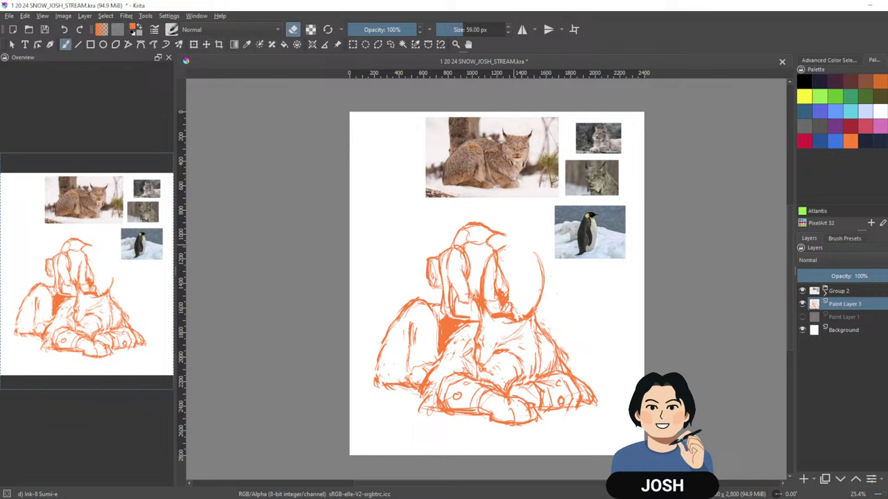
pyautogui.press('e')
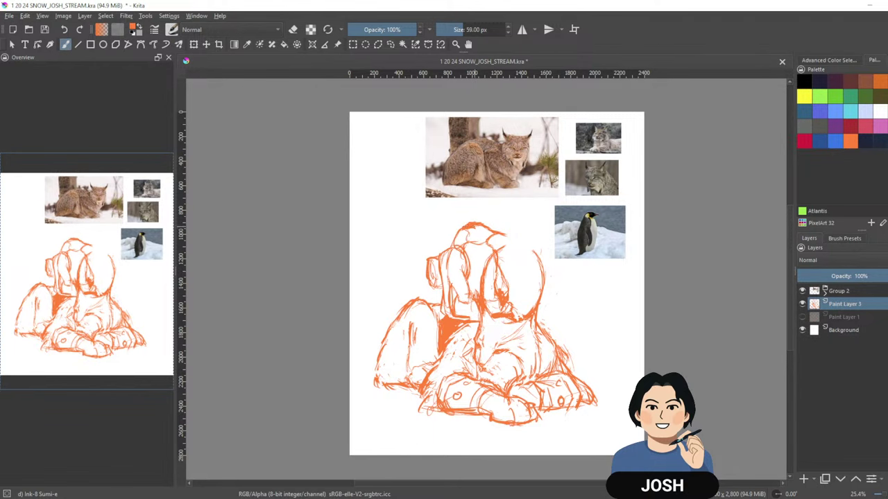
# Fill the penguin's head and flippers with solid orange, and add shading lines to the shape behind its back.
pyautogui.moveTo(470, 231); pyautogui.dragTo(479, 235)
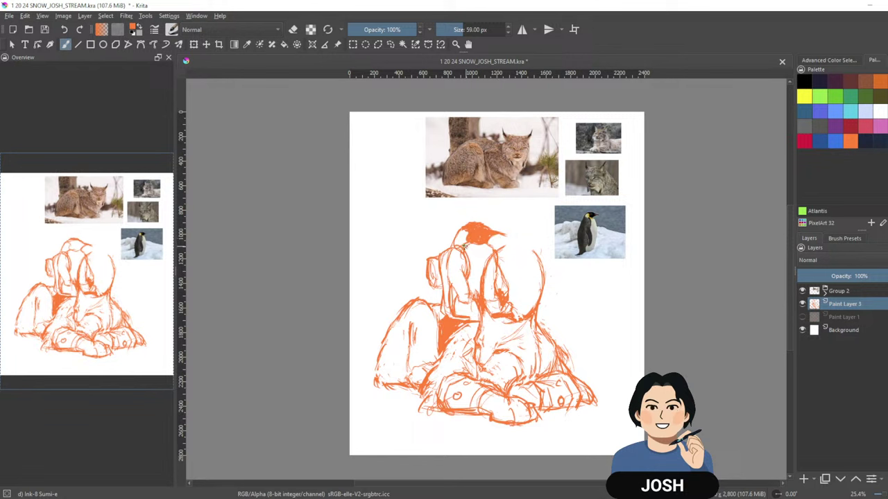
pyautogui.moveTo(457, 248)
pyautogui.mouseDown()
pyautogui.moveTo(449, 284)
pyautogui.moveTo(460, 294)
pyautogui.moveTo(462, 268)
pyautogui.moveTo(504, 293)
pyautogui.mouseUp()
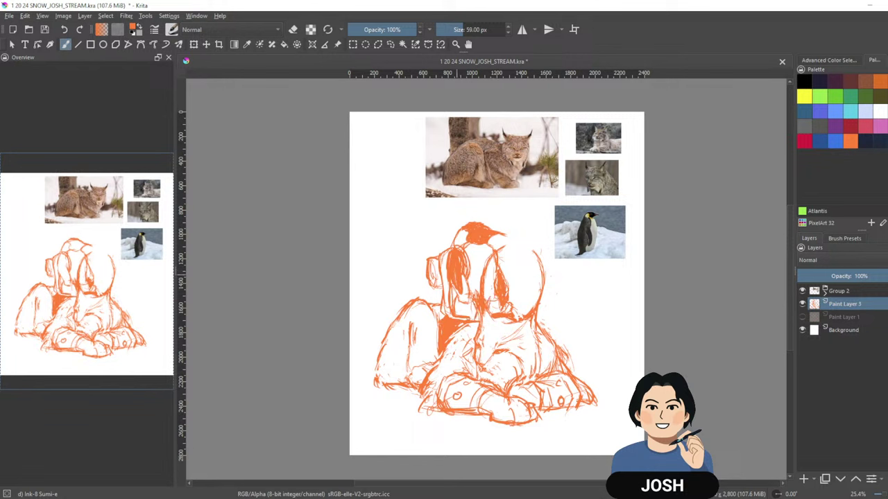
pyautogui.moveTo(458, 274); pyautogui.dragTo(469, 305)
pyautogui.press('e')
pyautogui.press('e')
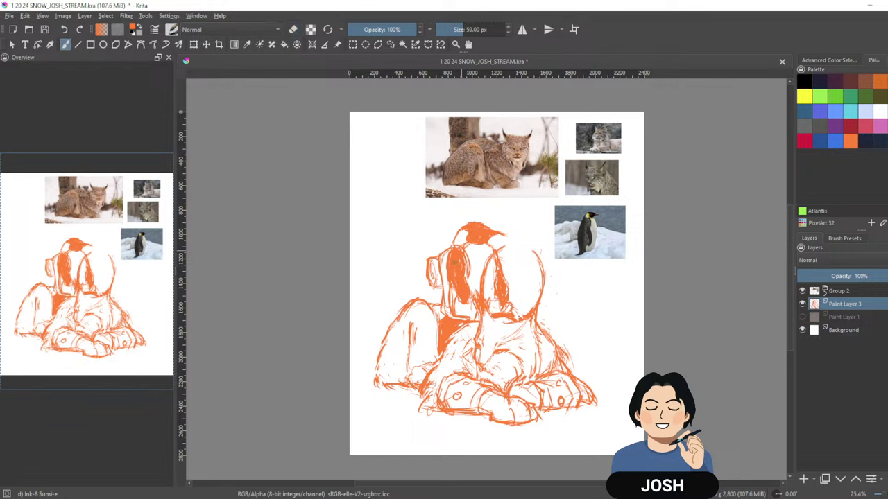
pyautogui.moveTo(442, 264)
pyautogui.mouseDown()
pyautogui.moveTo(445, 309)
pyautogui.moveTo(431, 264)
pyautogui.mouseUp()
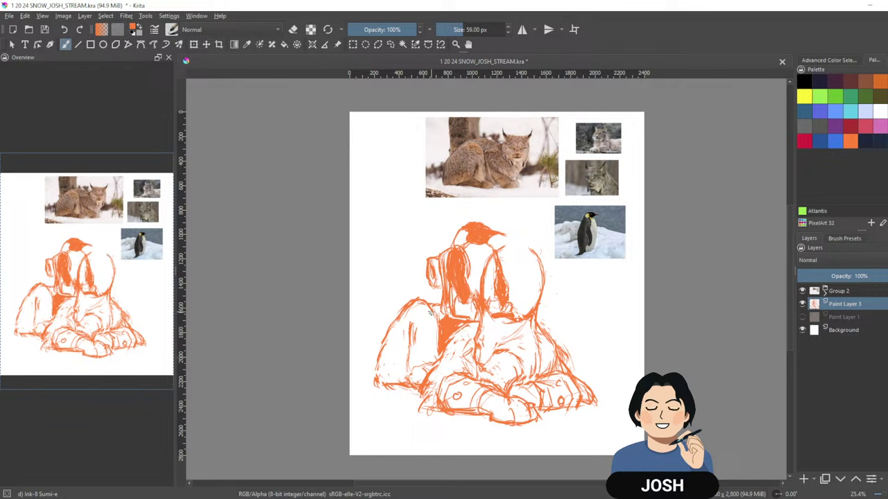
# Rework the upper and rear outline of the lynx's haunch with heavier strokes using brush and eraser.
pyautogui.moveTo(405, 307)
pyautogui.mouseDown()
pyautogui.moveTo(378, 345)
pyautogui.moveTo(393, 323)
pyautogui.mouseUp()
pyautogui.press('e')
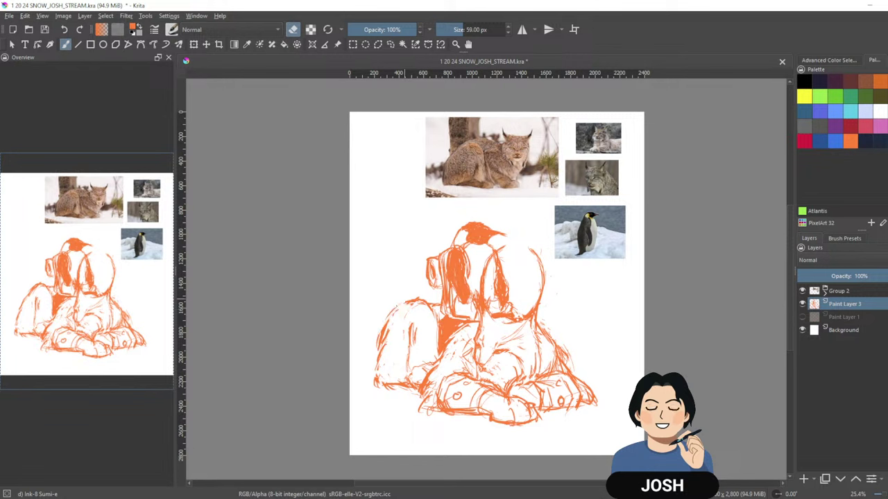
pyautogui.press('e')
pyautogui.press('e')
pyautogui.press('e')
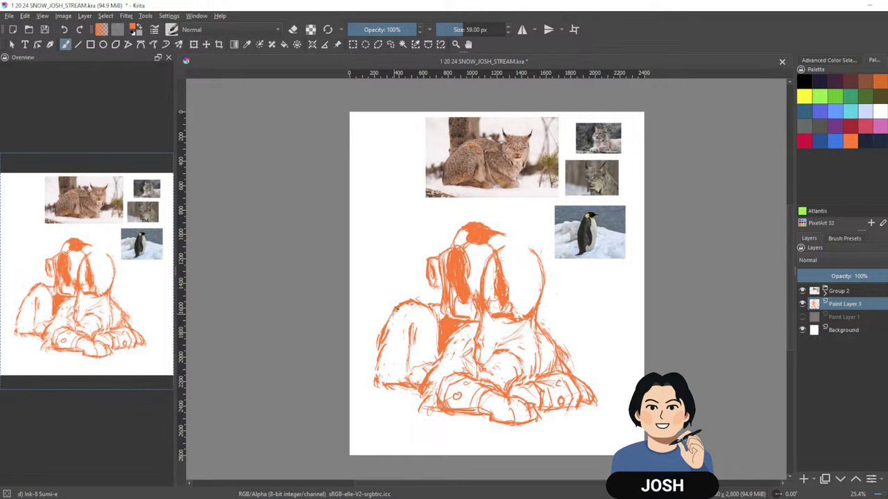
pyautogui.moveTo(377, 350); pyautogui.dragTo(376, 378)
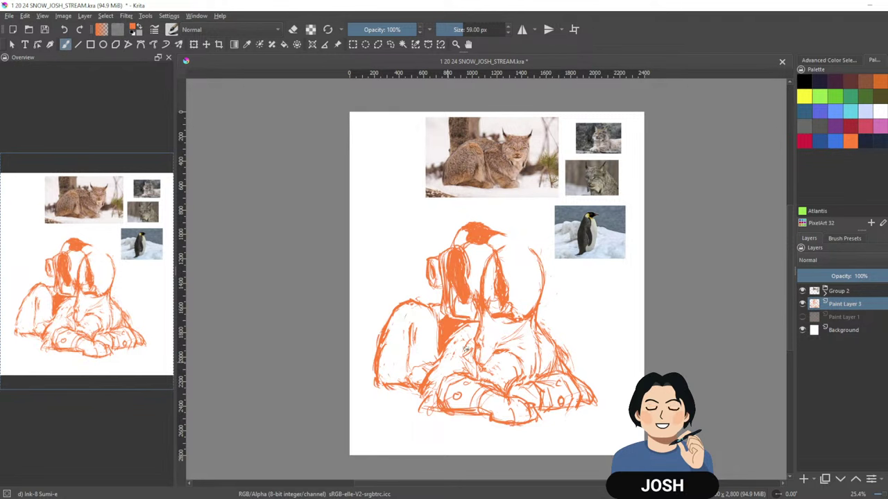
# Lower the opacity of Paint Layer 3 to 13% and add a new paint layer above it.
pyautogui.moveTo(698, 353); pyautogui.dragTo(676, 345)
pyautogui.moveTo(713, 291); pyautogui.dragTo(701, 302)
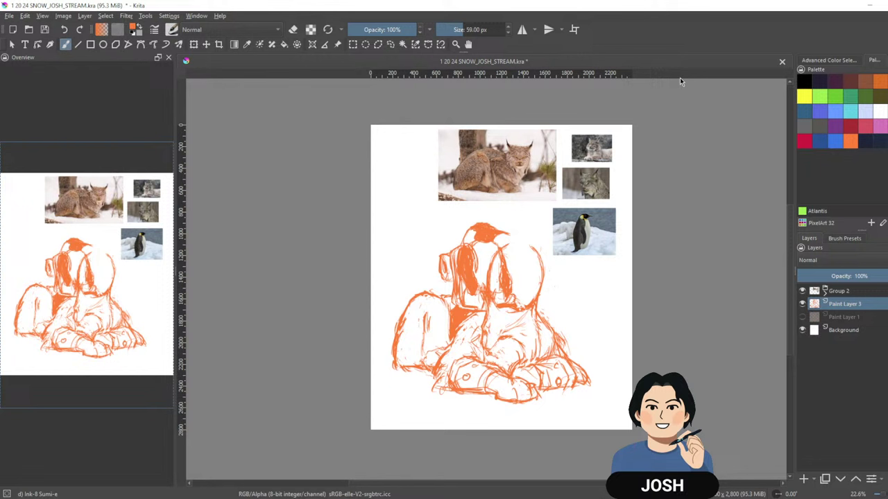
pyautogui.moveTo(662, 341); pyautogui.dragTo(643, 344)
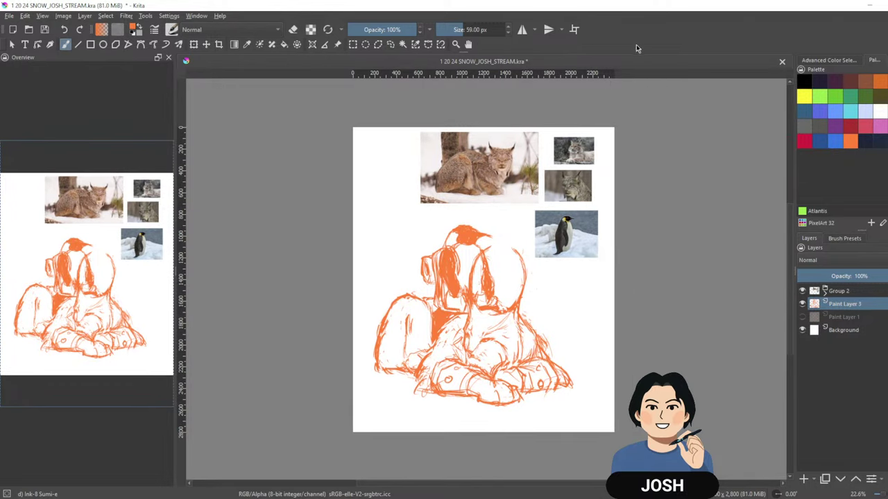
pyautogui.click(824, 273)
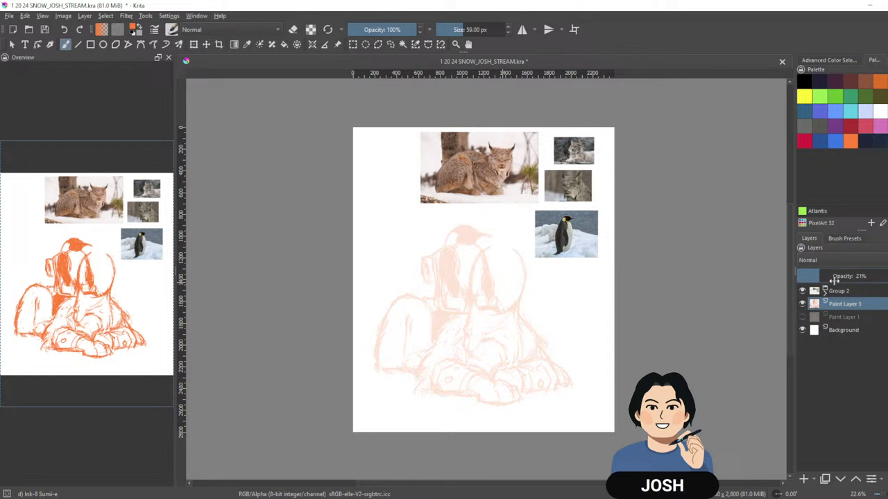
pyautogui.moveTo(823, 269); pyautogui.dragTo(810, 278)
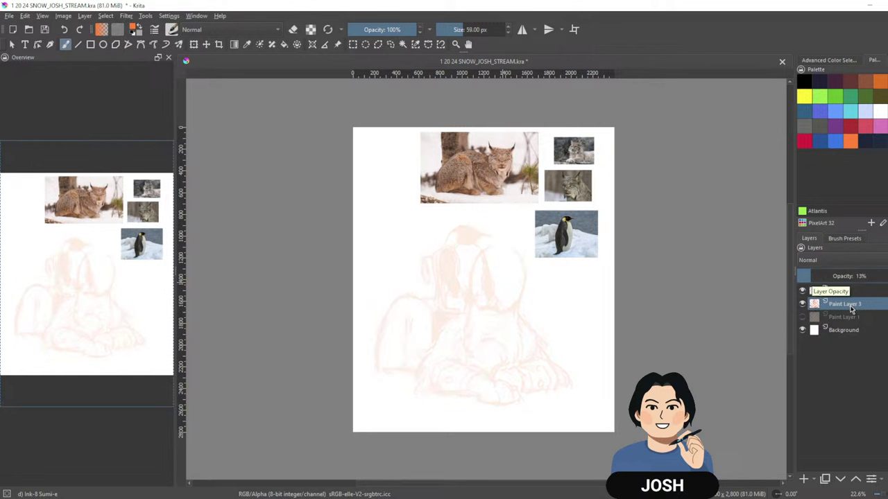
pyautogui.click(804, 480)
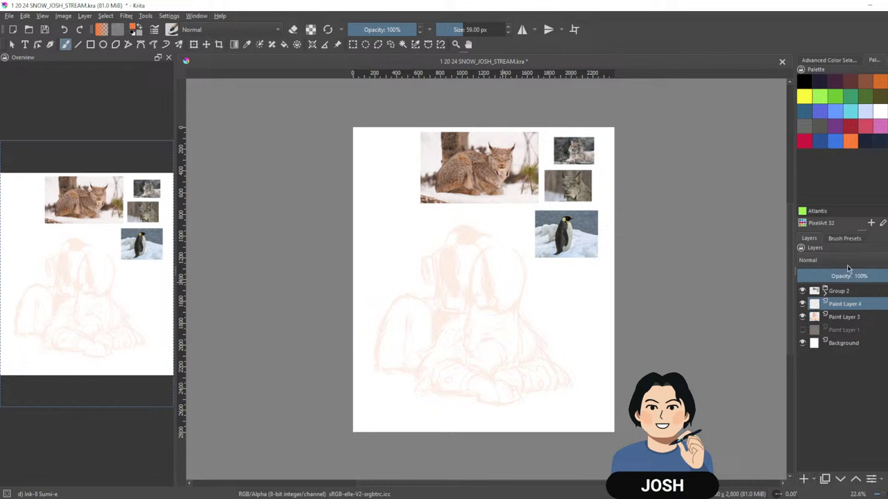
# Choose the dark navy Color 37 from the palette, make a test stroke over the lynx, and undo it.
pyautogui.click(866, 141)
pyautogui.moveTo(483, 345)
pyautogui.mouseDown()
pyautogui.moveTo(528, 296)
pyautogui.moveTo(551, 384)
pyautogui.moveTo(573, 389)
pyautogui.mouseUp()
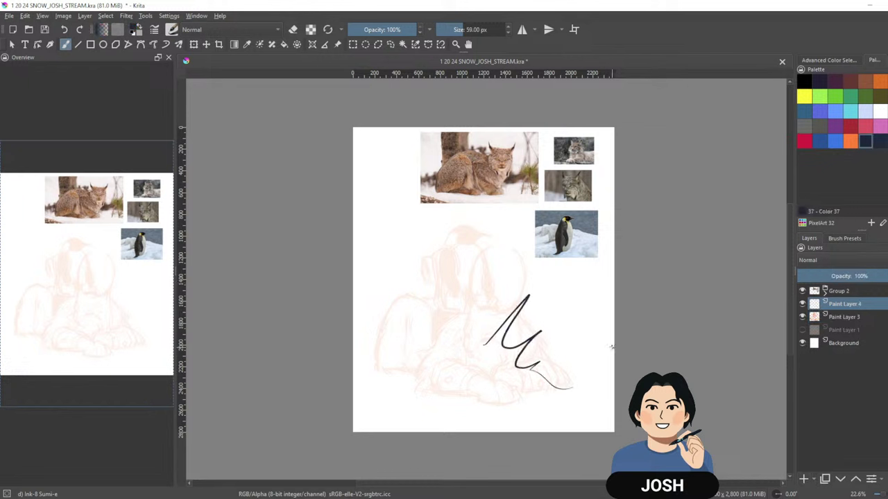
pyautogui.hotkey('ctrl', 'z')
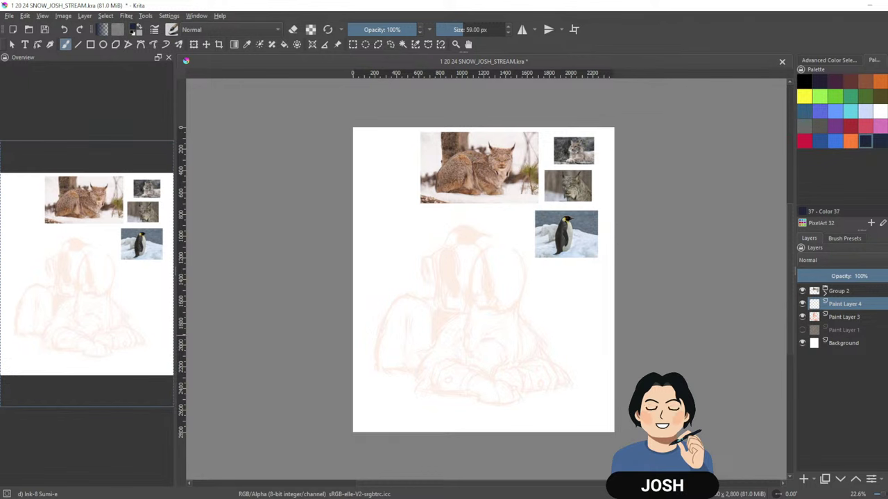
# Choose the Bristles-1 Details brush preset and set its size to 20 px for inking on Paint Layer 4.
pyautogui.moveTo(666, 391); pyautogui.dragTo(673, 359)
pyautogui.moveTo(534, 285)
pyautogui.mouseDown()
pyautogui.moveTo(579, 268)
pyautogui.moveTo(616, 305)
pyautogui.moveTo(607, 311)
pyautogui.mouseUp()
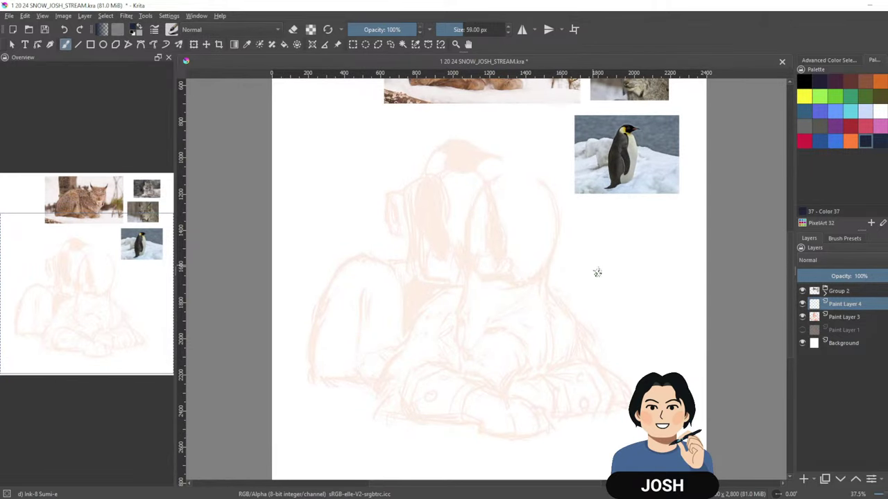
pyautogui.press('[')
pyautogui.press('[')
pyautogui.click(844, 239)
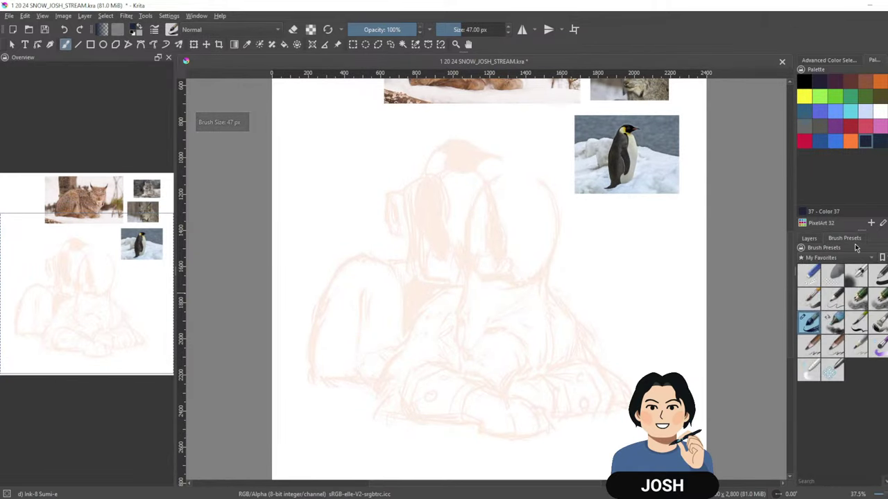
pyautogui.click(859, 327)
pyautogui.click(810, 238)
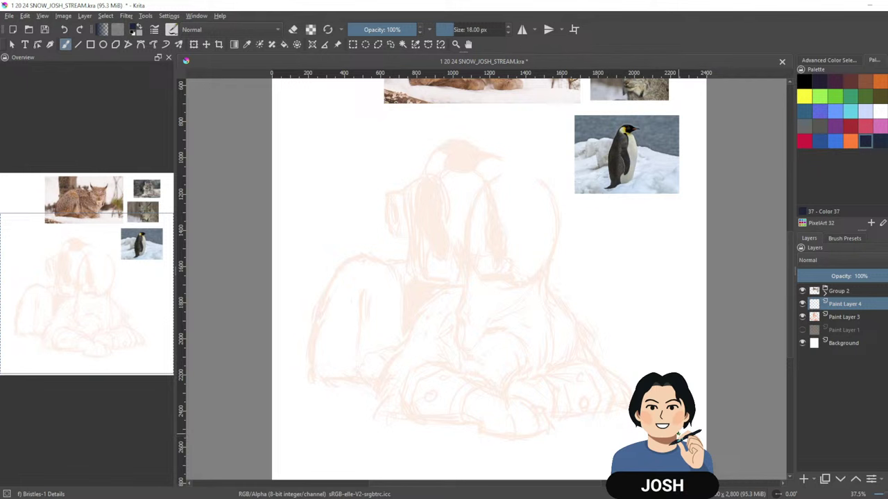
pyautogui.press(']')
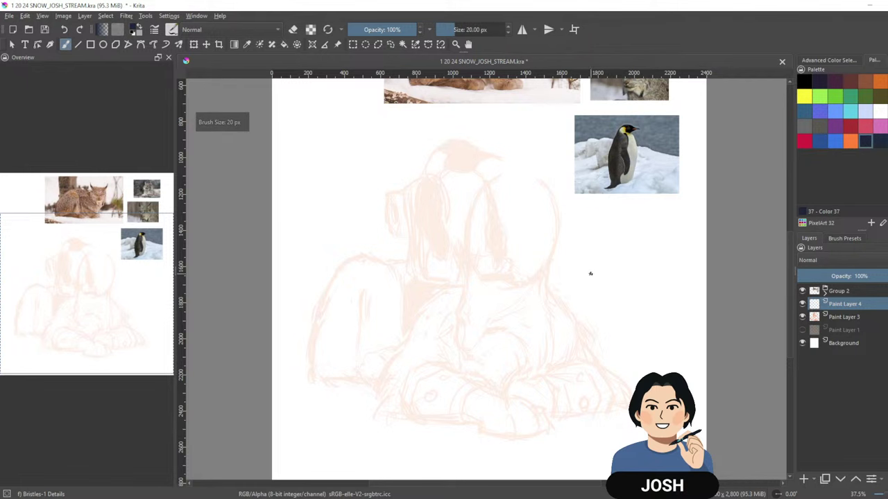
pyautogui.moveTo(589, 273); pyautogui.dragTo(604, 287)
# Ink short fur strokes at the left ear base and a jagged line down the left side of the lynx's face.
pyautogui.moveTo(554, 317); pyautogui.dragTo(559, 362)
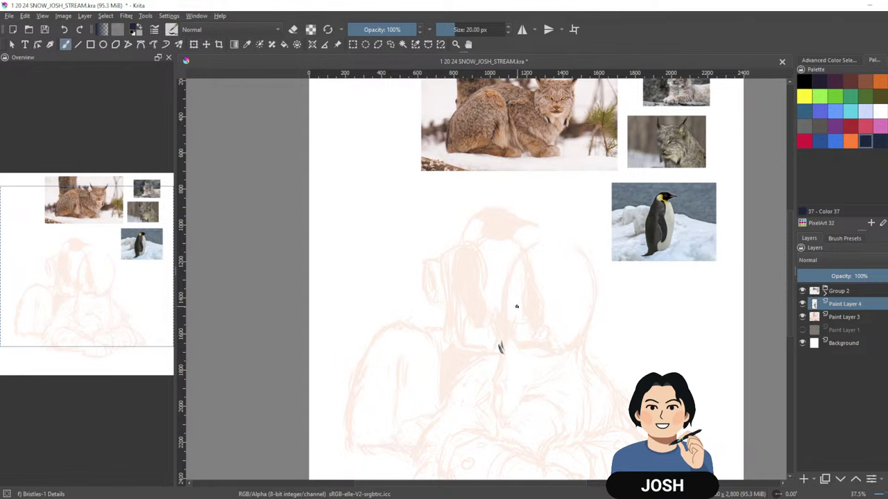
pyautogui.moveTo(500, 346)
pyautogui.mouseDown()
pyautogui.moveTo(517, 316)
pyautogui.moveTo(510, 347)
pyautogui.mouseUp()
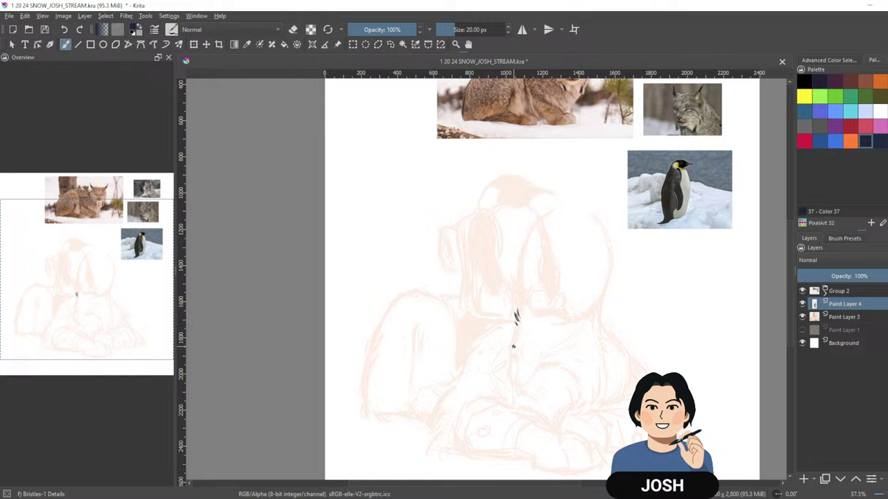
pyautogui.moveTo(516, 316); pyautogui.dragTo(508, 383)
pyautogui.moveTo(659, 355); pyautogui.dragTo(630, 347)
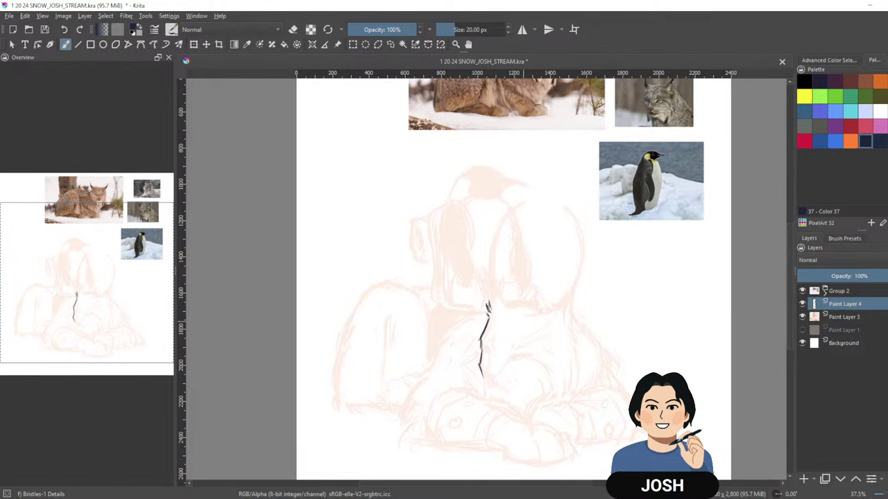
pyautogui.moveTo(527, 294); pyautogui.dragTo(528, 303)
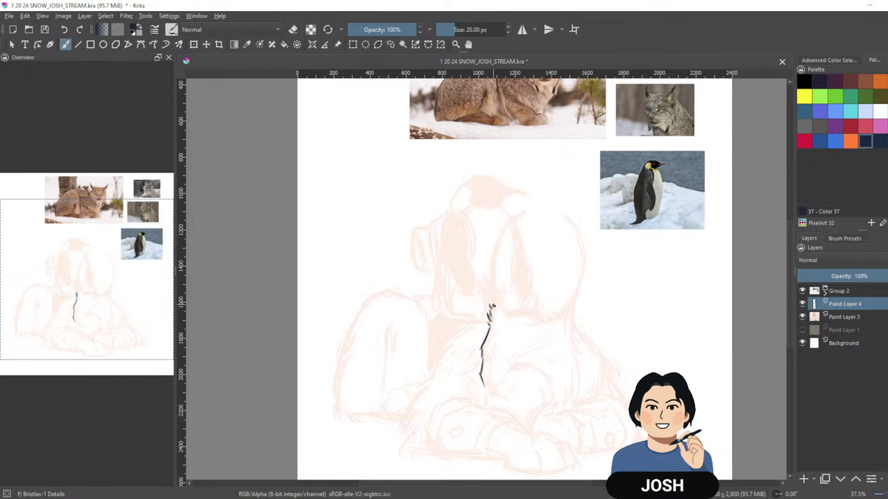
# Ink the long curved line of the lynx's left ear tuft, thickened toward its base.
pyautogui.moveTo(492, 309); pyautogui.dragTo(492, 258)
pyautogui.moveTo(492, 307); pyautogui.dragTo(494, 263)
pyautogui.moveTo(493, 308)
pyautogui.mouseDown()
pyautogui.moveTo(499, 242)
pyautogui.moveTo(524, 212)
pyautogui.moveTo(492, 270)
pyautogui.mouseUp()
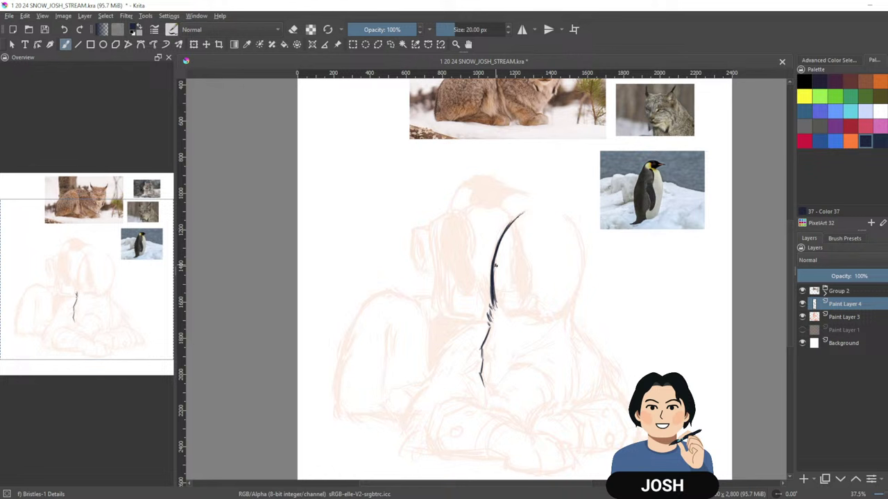
pyautogui.moveTo(494, 302); pyautogui.dragTo(498, 311)
pyautogui.moveTo(525, 217); pyautogui.dragTo(529, 211)
# Ink the matching curved line of the right ear tuft and thicken the bases of both tufts.
pyautogui.moveTo(567, 215); pyautogui.dragTo(584, 279)
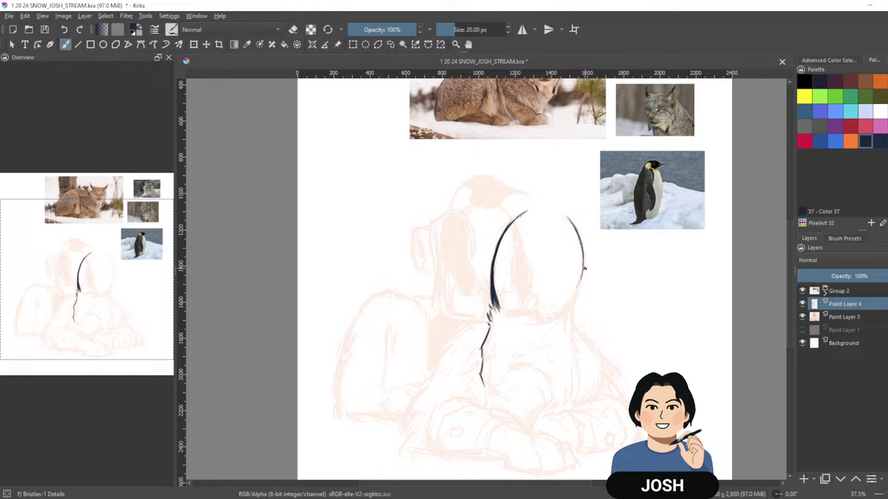
pyautogui.moveTo(583, 256); pyautogui.dragTo(567, 301)
pyautogui.moveTo(496, 283)
pyautogui.mouseDown()
pyautogui.moveTo(494, 308)
pyautogui.moveTo(495, 300)
pyautogui.mouseUp()
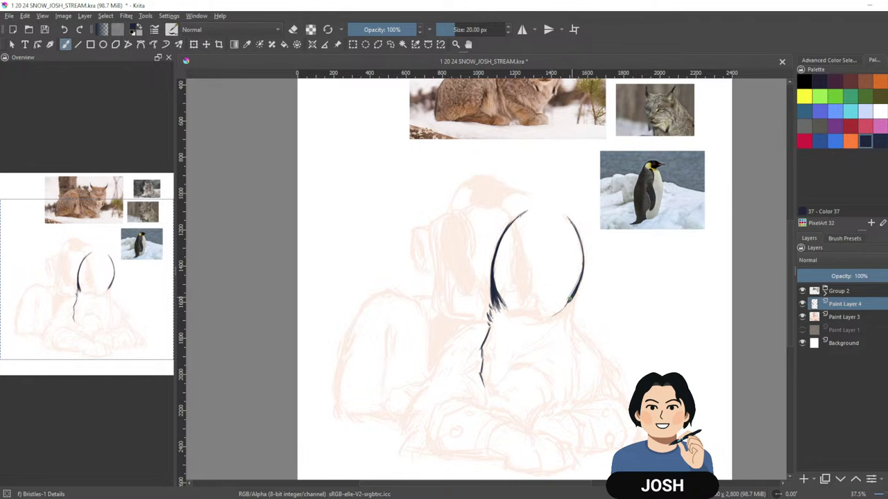
pyautogui.moveTo(568, 301)
pyautogui.mouseDown()
pyautogui.moveTo(552, 315)
pyautogui.moveTo(568, 308)
pyautogui.mouseUp()
# Ink a jagged fur line across the top of the lynx's head, connecting the two ear bases.
pyautogui.moveTo(686, 353); pyautogui.dragTo(702, 308)
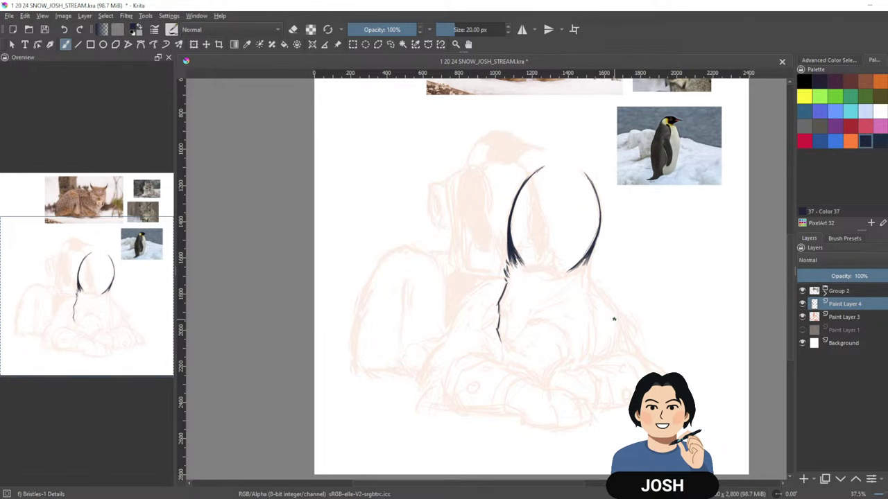
pyautogui.moveTo(677, 283); pyautogui.dragTo(647, 352)
pyautogui.moveTo(651, 344); pyautogui.dragTo(701, 256)
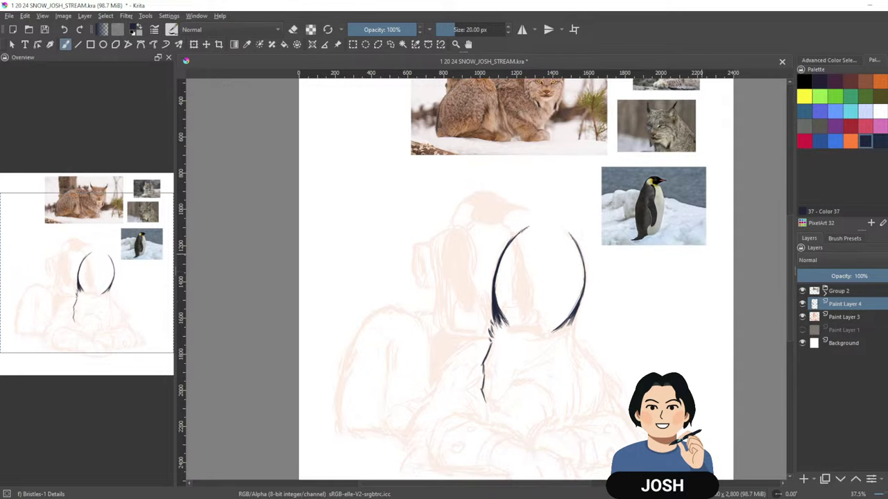
pyautogui.moveTo(718, 286); pyautogui.dragTo(659, 341)
pyautogui.moveTo(589, 261); pyautogui.dragTo(638, 238)
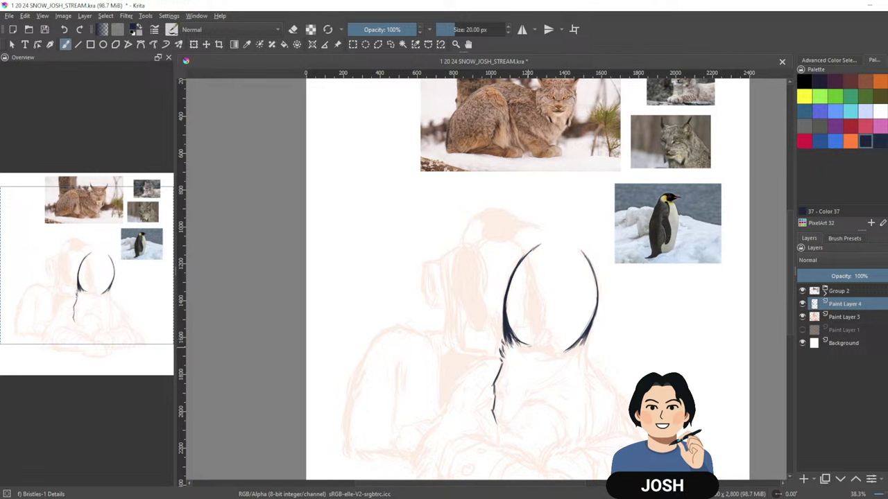
pyautogui.moveTo(526, 347); pyautogui.dragTo(535, 346)
pyautogui.moveTo(642, 306); pyautogui.dragTo(633, 280)
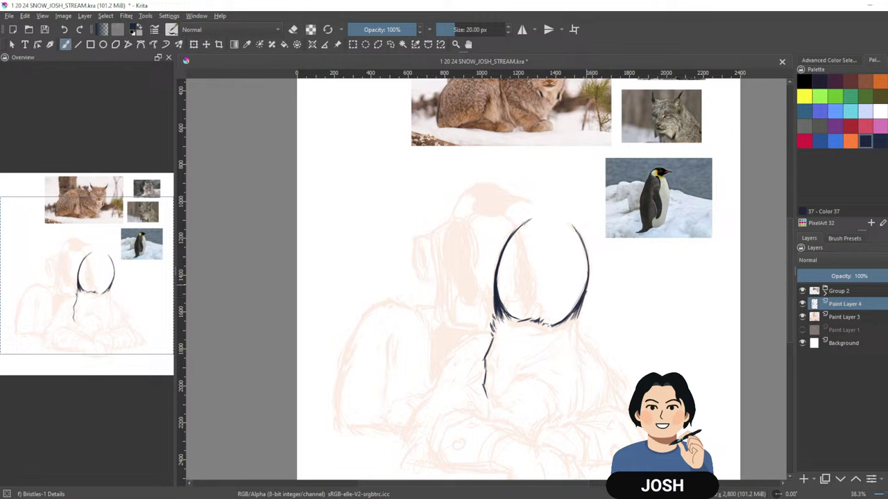
# Refine the right ear base with alternating erasing and fur strokes, extending its outer edge downward.
pyautogui.press('e')
pyautogui.press('e')
pyautogui.moveTo(583, 306); pyautogui.dragTo(580, 333)
pyautogui.press('e')
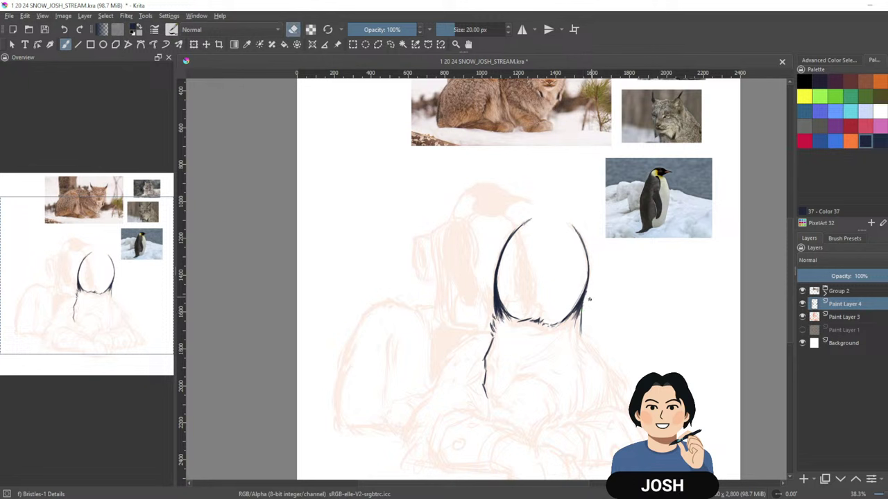
pyautogui.press('e')
pyautogui.moveTo(588, 283); pyautogui.dragTo(585, 302)
pyautogui.press('e')
pyautogui.press('e')
pyautogui.moveTo(572, 329); pyautogui.dragTo(577, 327)
# Ink the right side of the lynx's head below the ear, increasing the brush size to 26 px.
pyautogui.scroll(-2, 627, 305)
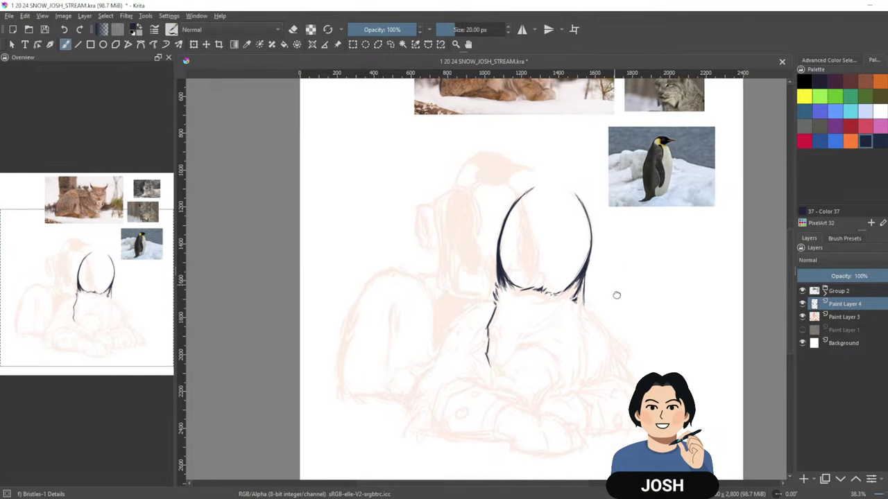
pyautogui.scroll(2, 607, 291)
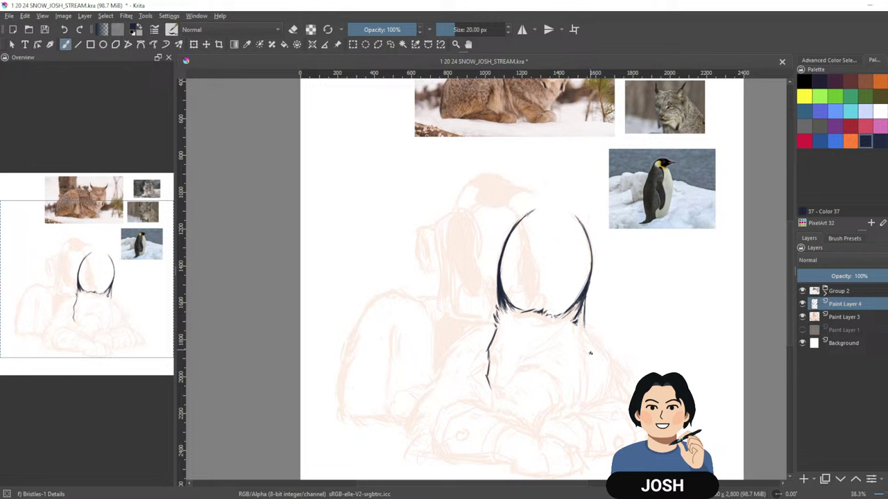
pyautogui.moveTo(586, 336); pyautogui.dragTo(588, 366)
pyautogui.press(']')
pyautogui.press(']')
pyautogui.press(']')
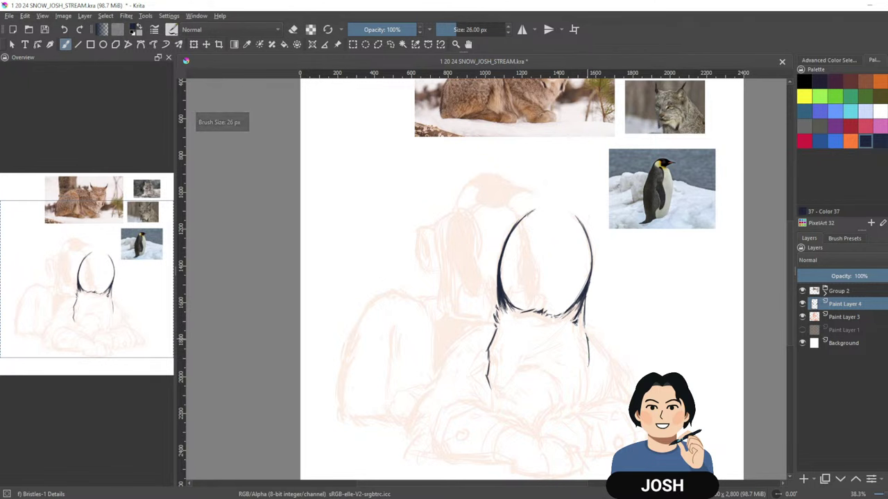
pyautogui.moveTo(586, 336); pyautogui.dragTo(588, 367)
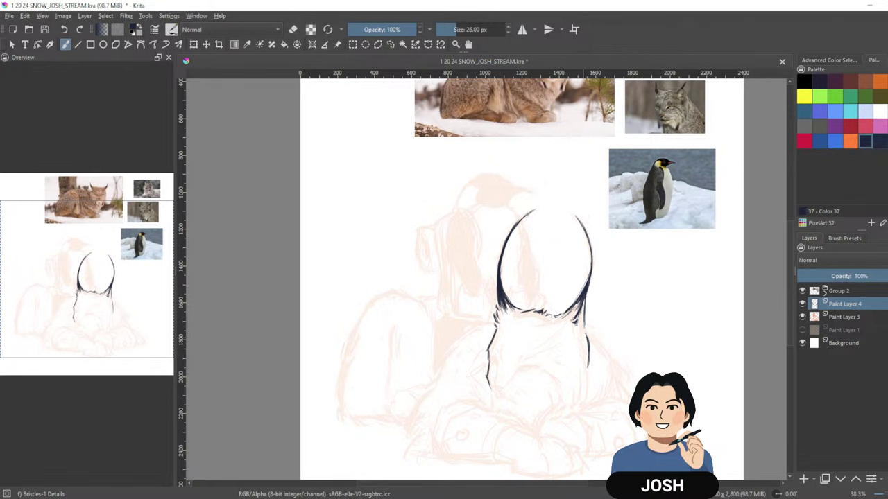
# Ink the diagonal forehead stripe and the brow markings above both of the lynx's eyes.
pyautogui.moveTo(645, 323); pyautogui.dragTo(647, 316)
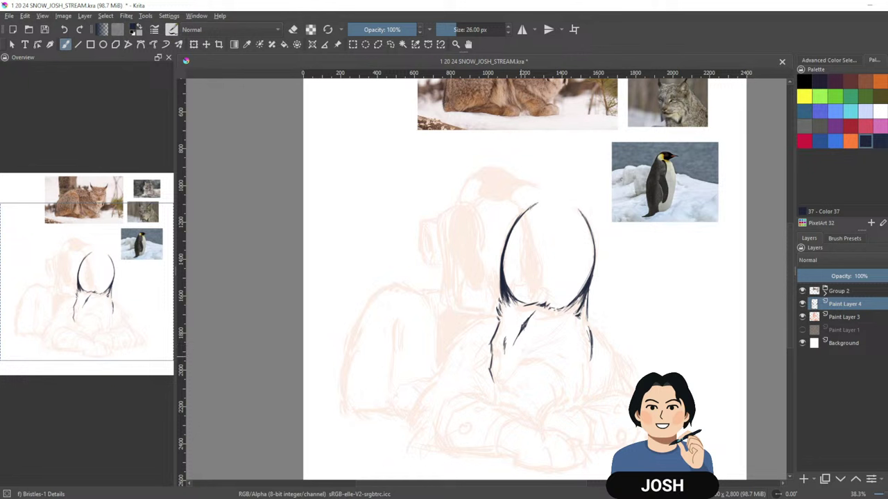
pyautogui.moveTo(521, 354); pyautogui.dragTo(536, 346)
pyautogui.moveTo(501, 347)
pyautogui.mouseDown()
pyautogui.moveTo(504, 357)
pyautogui.moveTo(530, 348)
pyautogui.moveTo(534, 333)
pyautogui.mouseUp()
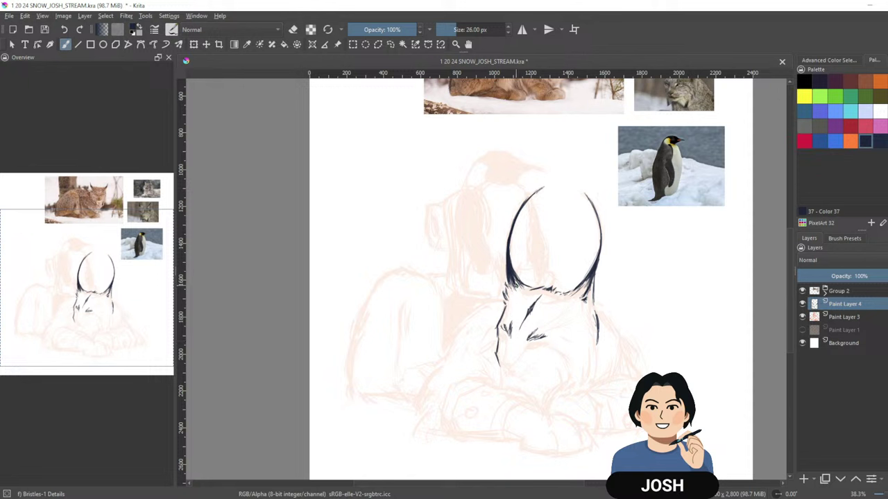
pyautogui.press('e')
pyautogui.press('e')
# Ink the lynx's right eye beneath its brow marking and clean up its outline with the eraser.
pyautogui.moveTo(634, 370)
pyautogui.mouseDown()
pyautogui.moveTo(620, 315)
pyautogui.moveTo(628, 323)
pyautogui.moveTo(620, 347)
pyautogui.mouseUp()
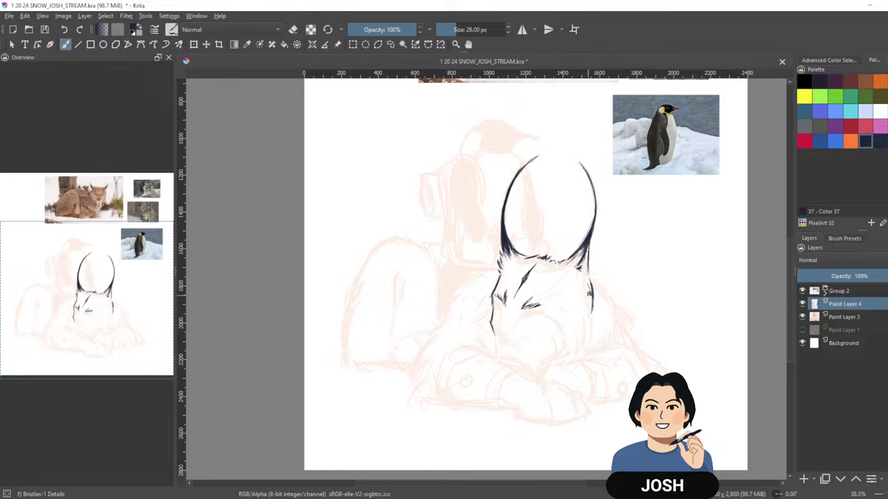
pyautogui.moveTo(591, 291)
pyautogui.mouseDown()
pyautogui.moveTo(627, 402)
pyautogui.moveTo(633, 366)
pyautogui.moveTo(621, 425)
pyautogui.moveTo(623, 392)
pyautogui.mouseUp()
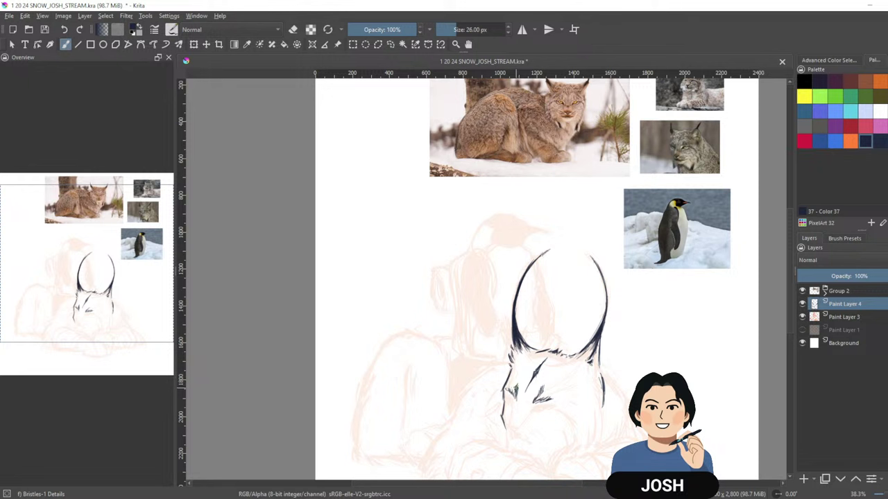
pyautogui.scroll(-1, 624, 331)
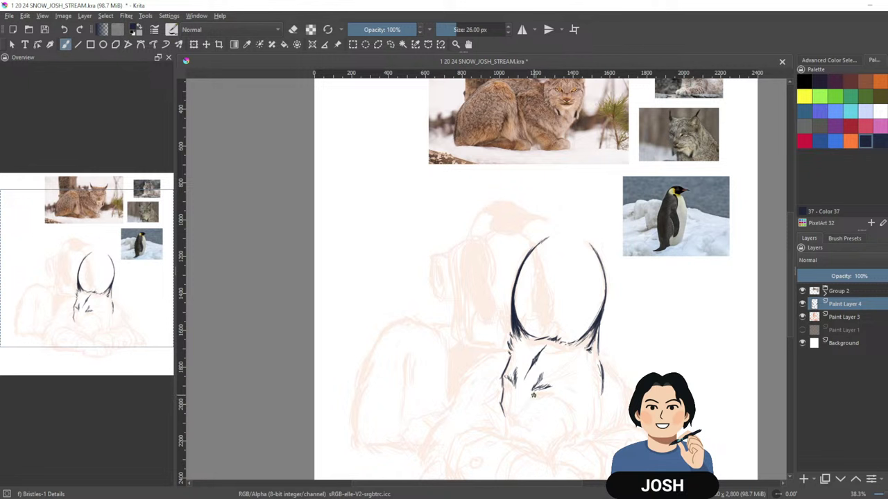
pyautogui.moveTo(533, 395); pyautogui.dragTo(541, 387)
pyautogui.moveTo(530, 400); pyautogui.dragTo(545, 396)
pyautogui.scroll(-2, 539, 395)
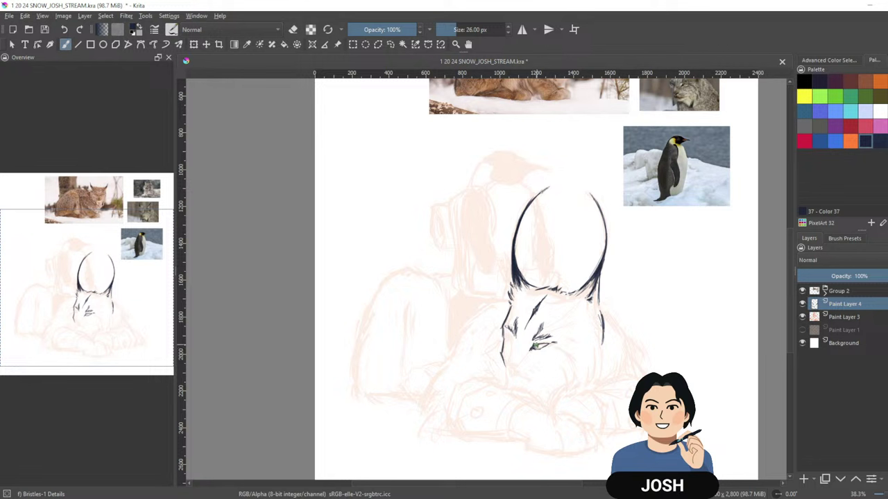
pyautogui.press('e')
pyautogui.press('e')
pyautogui.moveTo(557, 348)
pyautogui.mouseDown()
pyautogui.moveTo(570, 362)
pyautogui.moveTo(558, 341)
pyautogui.mouseUp()
# Ink the dark cheek stripe sweeping from the right eye and add the lynx's left eye.
pyautogui.moveTo(647, 265); pyautogui.dragTo(626, 300)
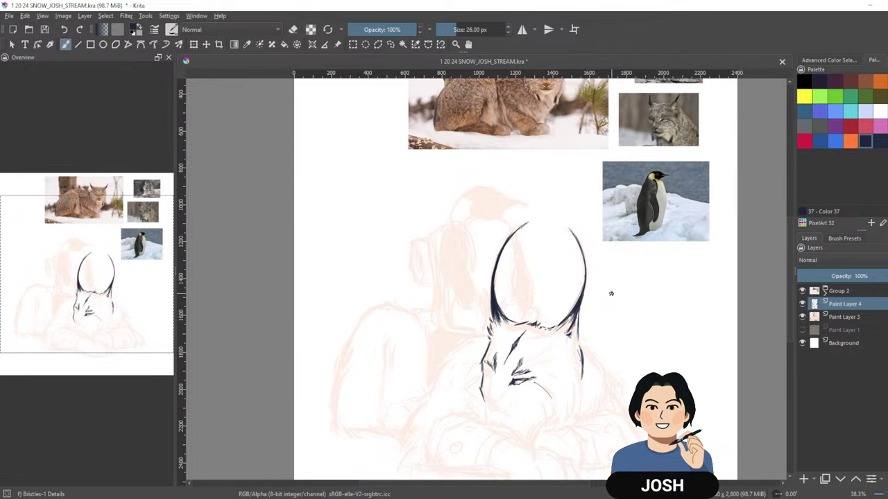
pyautogui.moveTo(534, 381); pyautogui.dragTo(549, 391)
pyautogui.moveTo(560, 347)
pyautogui.mouseDown()
pyautogui.moveTo(578, 305)
pyautogui.moveTo(559, 338)
pyautogui.mouseUp()
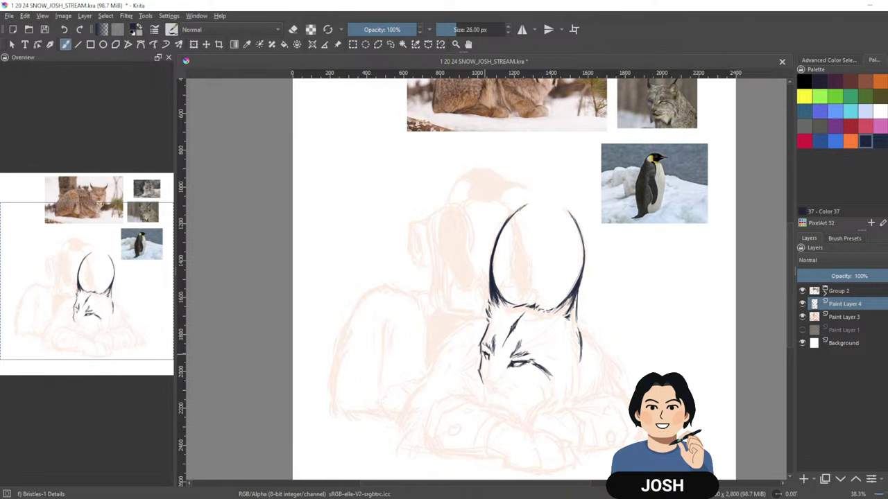
# Refine the shape of the lynx's left eye by alternating eraser and ink strokes.
pyautogui.moveTo(603, 303); pyautogui.dragTo(613, 260)
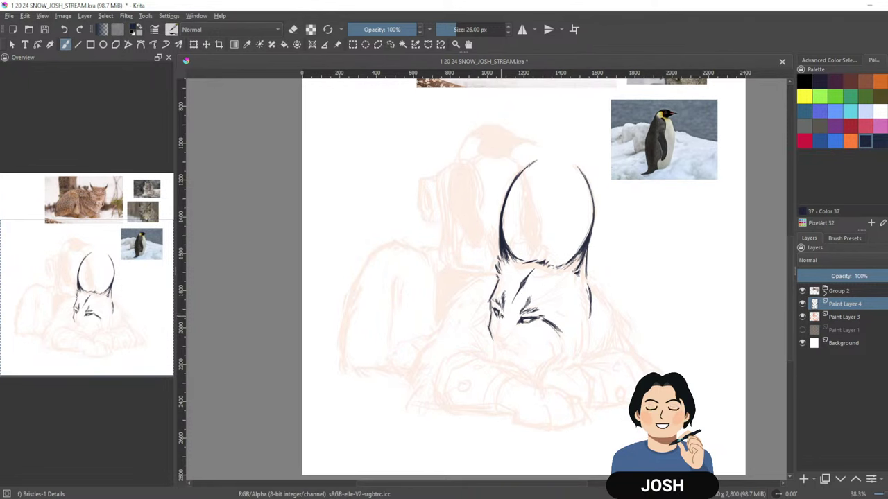
pyautogui.press('e')
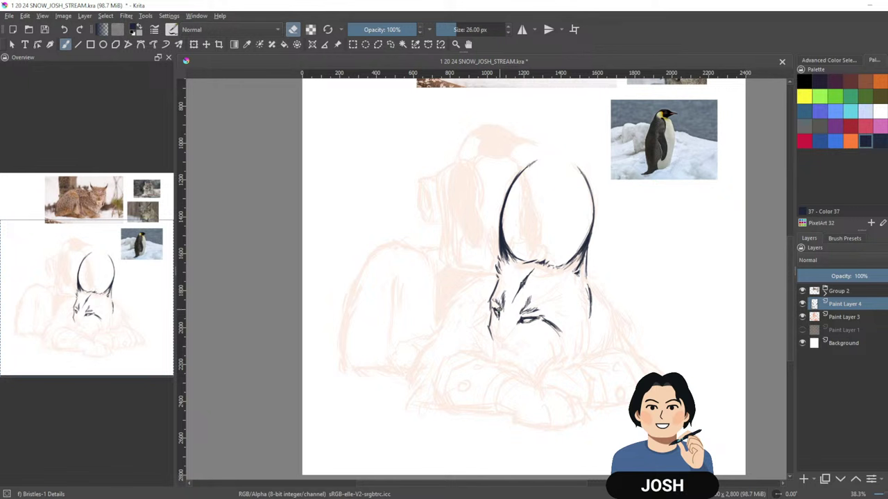
pyautogui.press('e')
pyautogui.press('e')
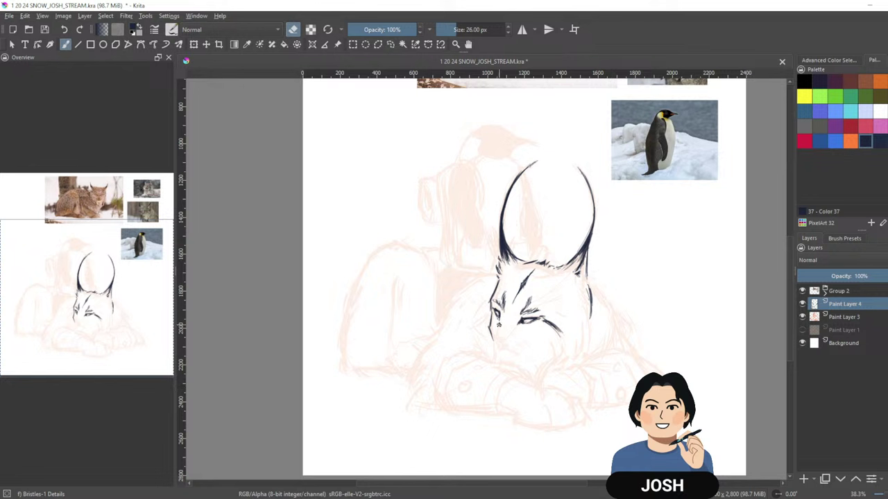
pyautogui.press('e')
# Ink the lynx's muzzle, nose and mouth line, trimming the strokes with the eraser.
pyautogui.moveTo(600, 313)
pyautogui.mouseDown()
pyautogui.moveTo(562, 387)
pyautogui.moveTo(585, 317)
pyautogui.mouseUp()
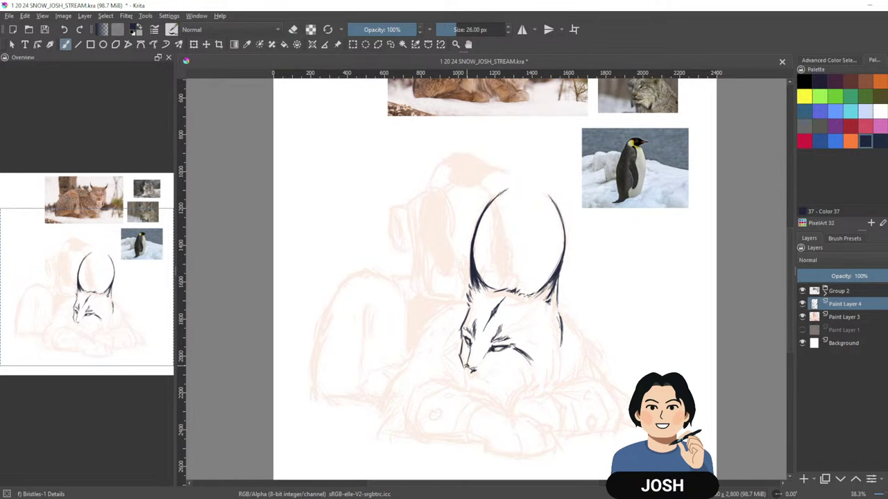
pyautogui.press('e')
pyautogui.press('e')
pyautogui.press('e')
pyautogui.press('e')
pyautogui.moveTo(633, 322); pyautogui.dragTo(630, 297)
pyautogui.moveTo(534, 322); pyautogui.dragTo(539, 358)
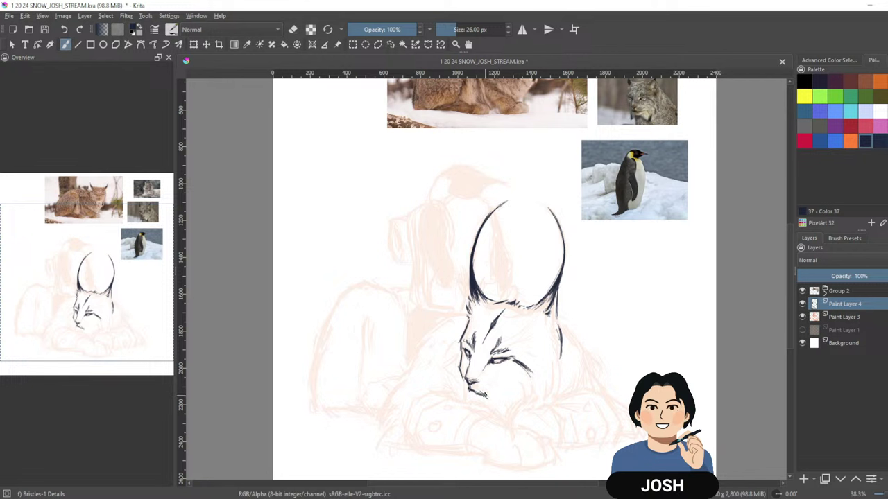
# Ink the lynx's chin below the mouth and extend a jagged fur line along the lower jaw.
pyautogui.moveTo(468, 388); pyautogui.dragTo(465, 392)
pyautogui.moveTo(565, 292); pyautogui.dragTo(555, 311)
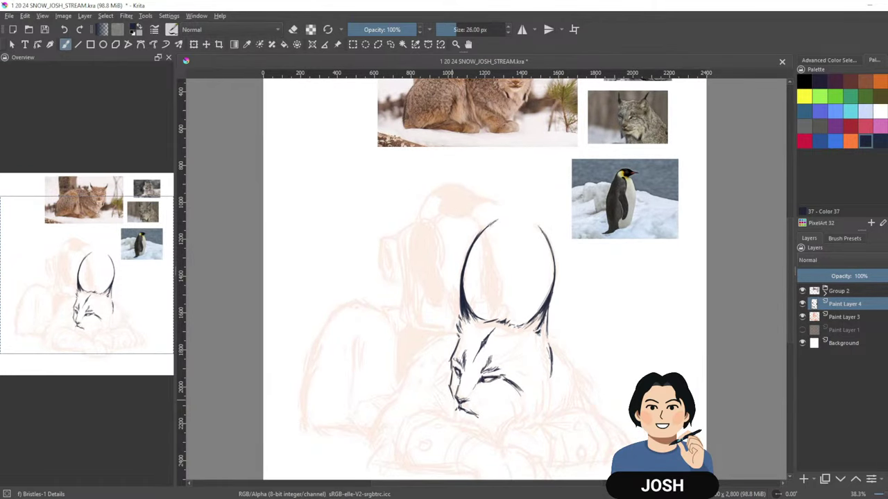
pyautogui.moveTo(452, 398); pyautogui.dragTo(453, 418)
pyautogui.press('e')
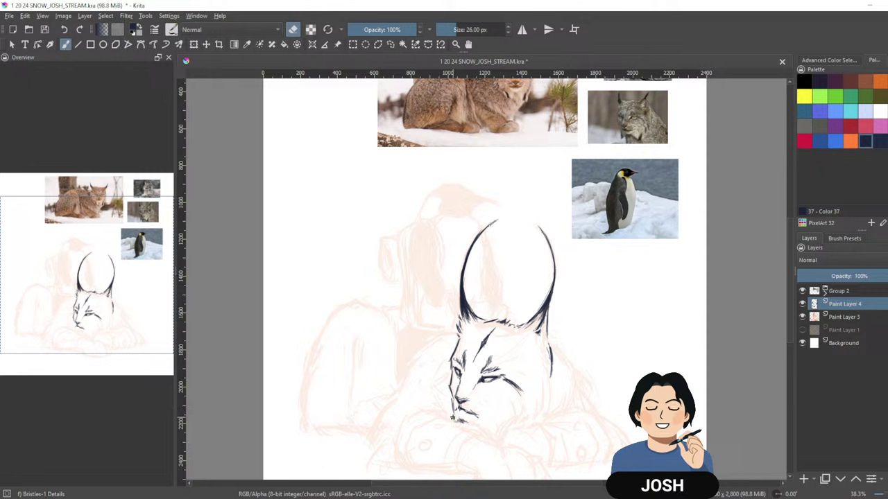
pyautogui.press('e')
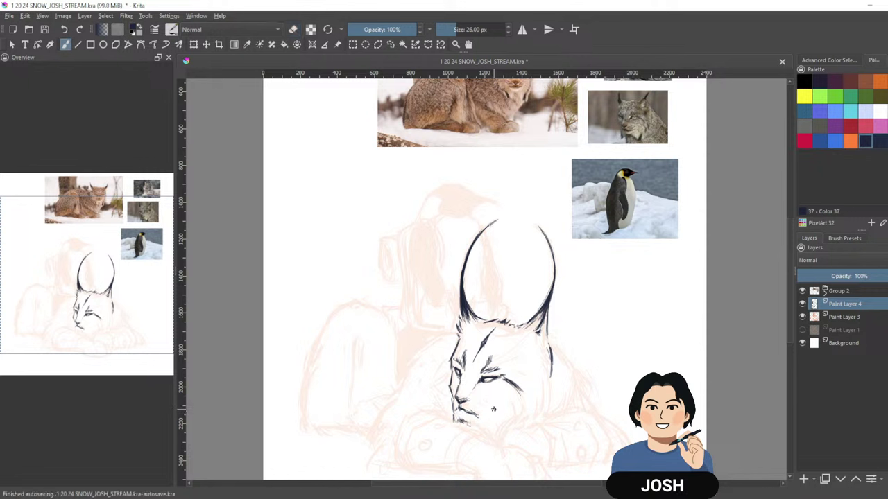
pyautogui.moveTo(469, 424); pyautogui.dragTo(494, 440)
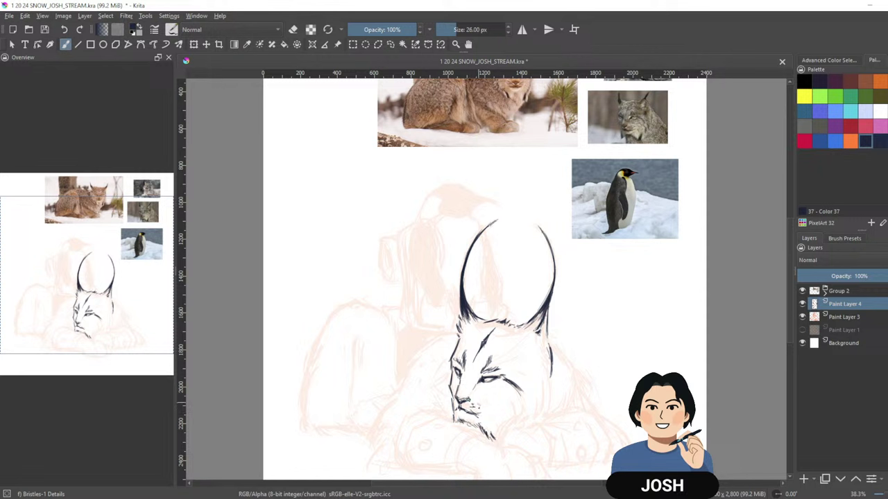
# Touch up the ink around the lynx's nose and mouth, alternating brush and eraser.
pyautogui.moveTo(458, 402); pyautogui.dragTo(454, 398)
pyautogui.press('e')
pyautogui.press('e')
pyautogui.moveTo(612, 385); pyautogui.dragTo(620, 374)
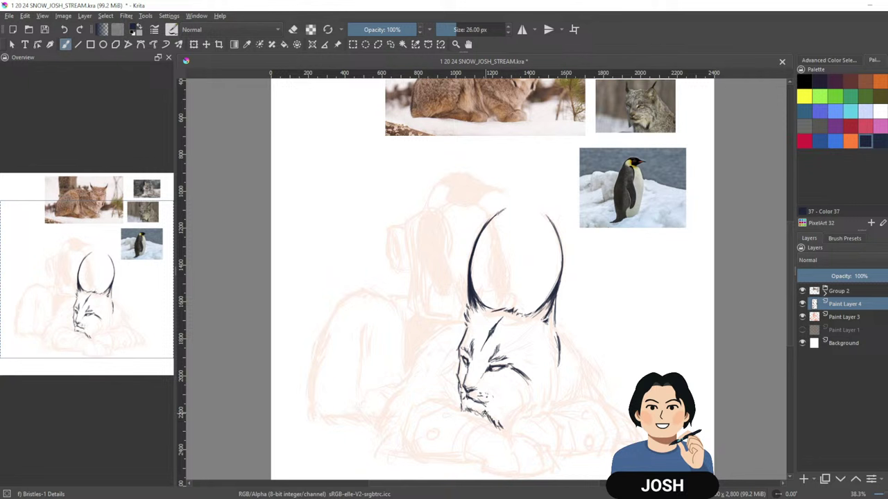
# Shape the pointed fur tuft under the jaw and ink its edge rising toward the cheek, trimming with the eraser.
pyautogui.press('e')
pyautogui.press('e')
pyautogui.moveTo(498, 425); pyautogui.dragTo(510, 411)
pyautogui.press('e')
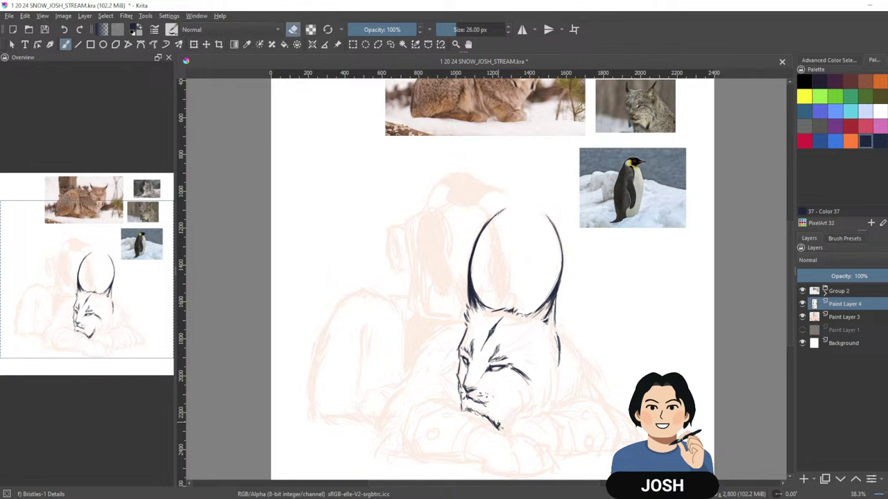
pyautogui.press('e')
pyautogui.press('e')
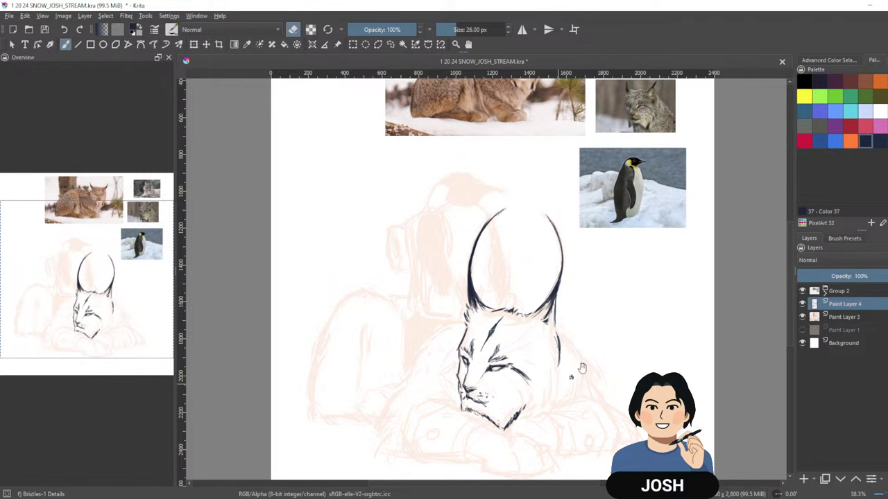
pyautogui.moveTo(581, 368); pyautogui.dragTo(576, 395)
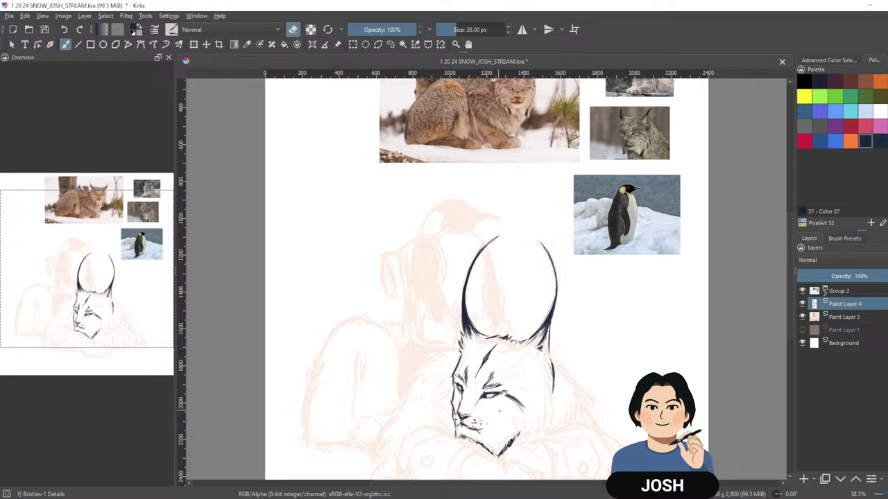
# Ink fur strokes across the lynx's cheek and below the right ear, and darken the chin tuft.
pyautogui.press('e')
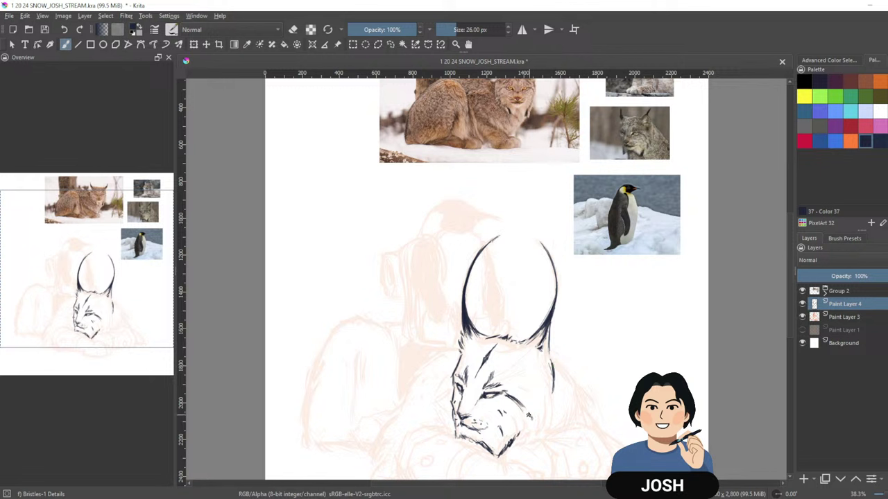
pyautogui.moveTo(525, 412)
pyautogui.mouseDown()
pyautogui.moveTo(530, 431)
pyautogui.moveTo(541, 415)
pyautogui.moveTo(545, 424)
pyautogui.mouseUp()
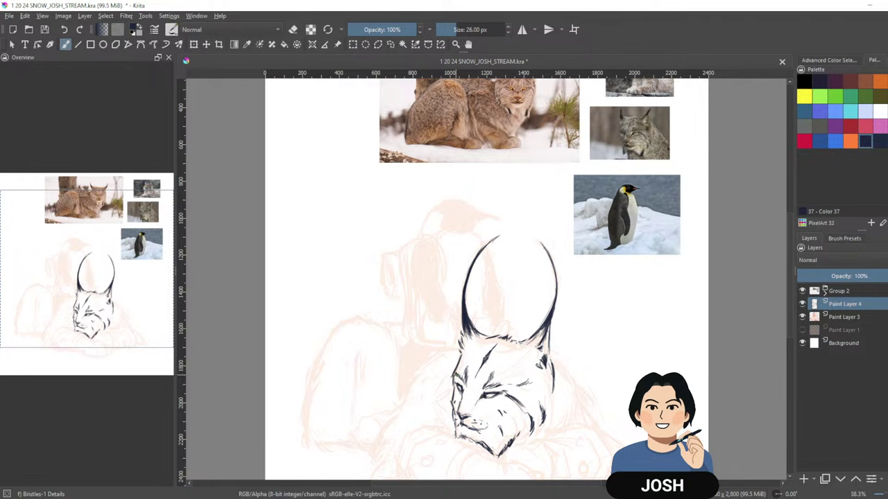
pyautogui.moveTo(644, 323)
pyautogui.mouseDown()
pyautogui.moveTo(663, 277)
pyautogui.moveTo(637, 324)
pyautogui.mouseUp()
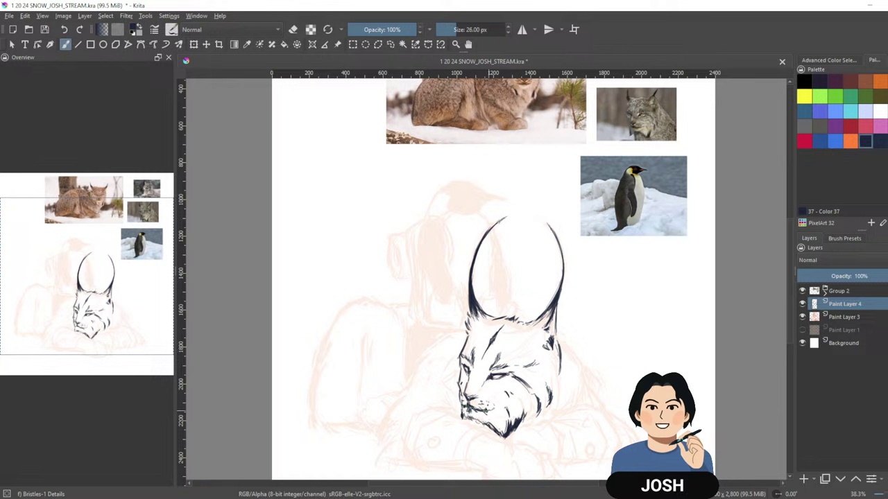
pyautogui.press('e')
# Ink the neck and shoulder line sloping down to the right of the head and add fur strokes along it.
pyautogui.moveTo(677, 310); pyautogui.dragTo(682, 330)
pyautogui.moveTo(663, 371); pyautogui.dragTo(632, 378)
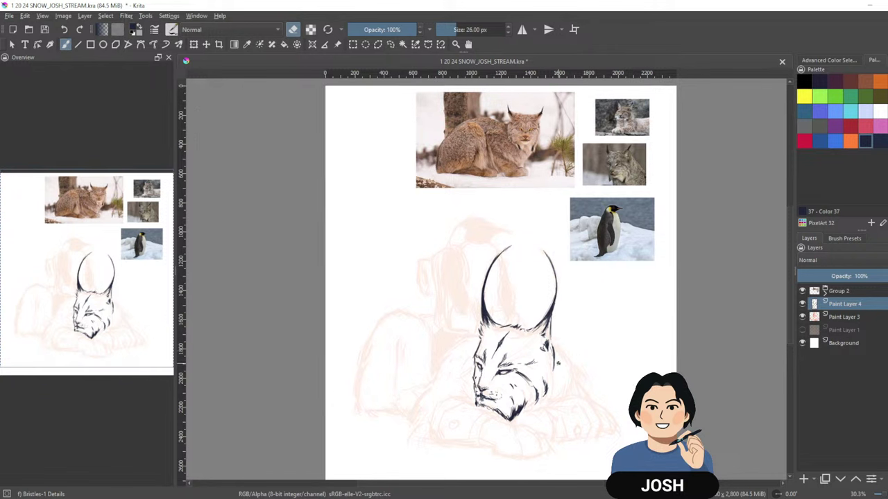
pyautogui.moveTo(558, 355)
pyautogui.mouseDown()
pyautogui.moveTo(552, 378)
pyautogui.moveTo(553, 341)
pyautogui.moveTo(579, 390)
pyautogui.mouseUp()
pyautogui.press('e')
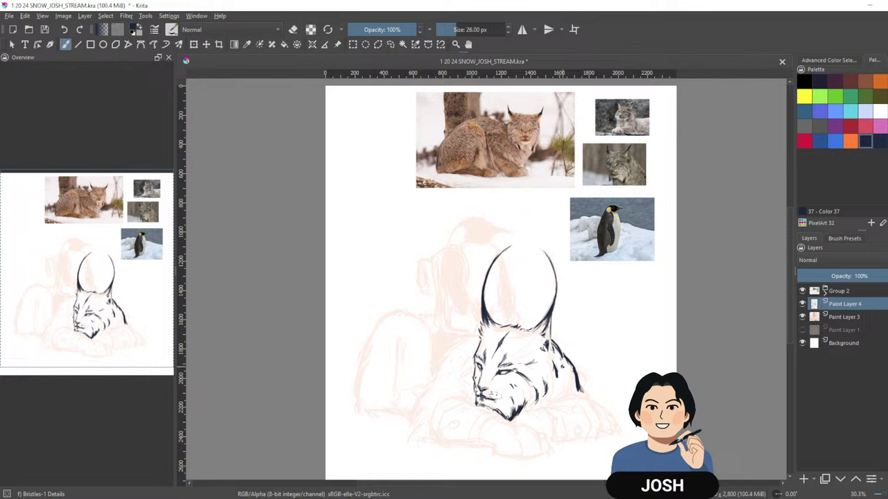
pyautogui.moveTo(557, 373); pyautogui.dragTo(553, 382)
pyautogui.moveTo(574, 376); pyautogui.dragTo(582, 394)
pyautogui.moveTo(566, 359); pyautogui.dragTo(575, 372)
# Start the shoulder line left of the head and ink the right foreleg's outer edge down to the clawed paw.
pyautogui.moveTo(476, 337); pyautogui.dragTo(459, 341)
pyautogui.moveTo(592, 373)
pyautogui.mouseDown()
pyautogui.moveTo(577, 337)
pyautogui.moveTo(607, 395)
pyautogui.moveTo(593, 401)
pyautogui.moveTo(600, 395)
pyautogui.mouseUp()
pyautogui.press('e')
pyautogui.press('e')
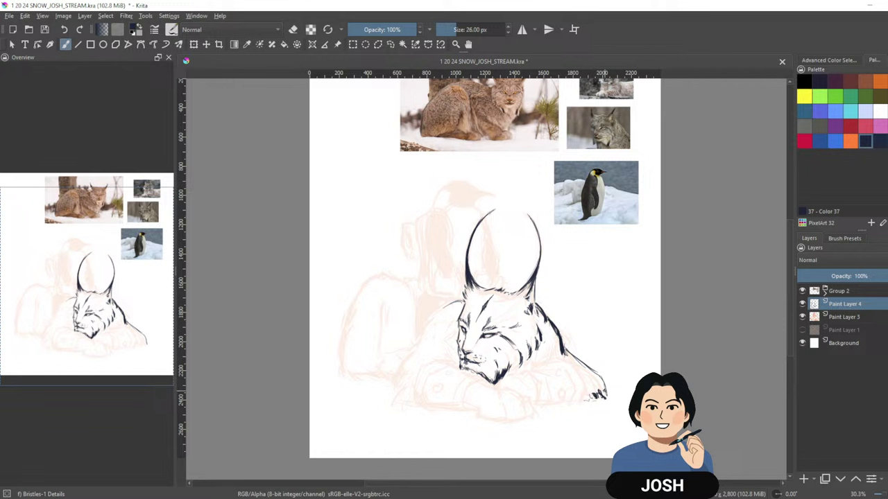
# Ink the inner edge band of the cuff around the lynx's right foreleg, cleaning its lines with the eraser.
pyautogui.moveTo(544, 406)
pyautogui.mouseDown()
pyautogui.moveTo(531, 405)
pyautogui.moveTo(548, 401)
pyautogui.mouseUp()
pyautogui.moveTo(544, 370)
pyautogui.mouseDown()
pyautogui.moveTo(519, 372)
pyautogui.moveTo(525, 374)
pyautogui.mouseUp()
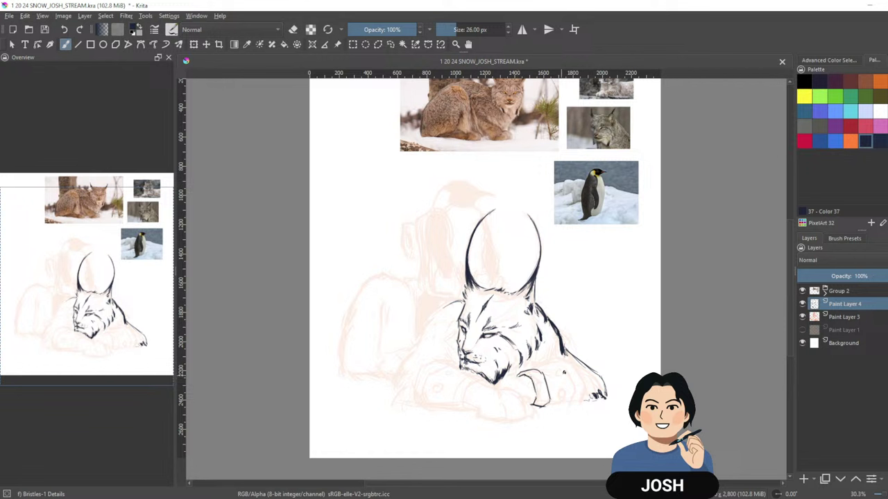
pyautogui.press('e')
pyautogui.press('e')
pyautogui.moveTo(535, 407); pyautogui.dragTo(548, 410)
# Ink the right cuff's main panel and its outer edge band near the elbow.
pyautogui.moveTo(538, 372)
pyautogui.mouseDown()
pyautogui.moveTo(575, 362)
pyautogui.moveTo(557, 368)
pyautogui.moveTo(573, 398)
pyautogui.mouseUp()
pyautogui.press('e')
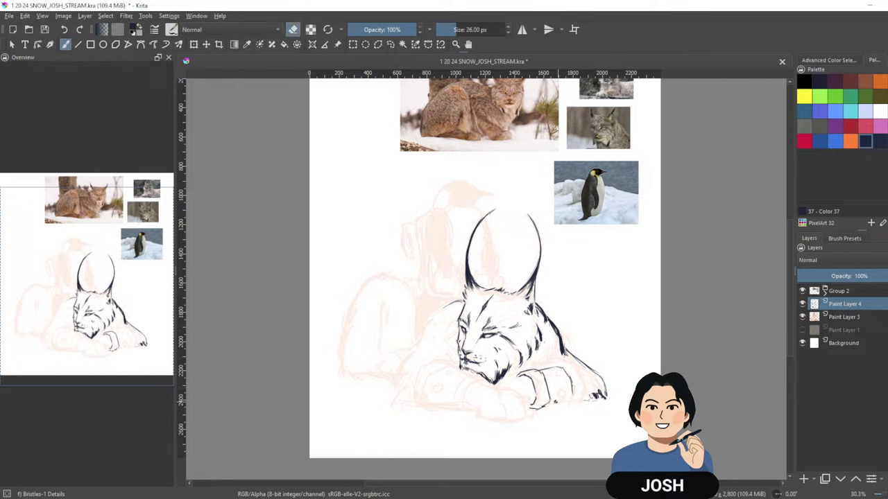
pyautogui.press('e')
pyautogui.moveTo(547, 405)
pyautogui.mouseDown()
pyautogui.moveTo(570, 401)
pyautogui.moveTo(574, 389)
pyautogui.mouseUp()
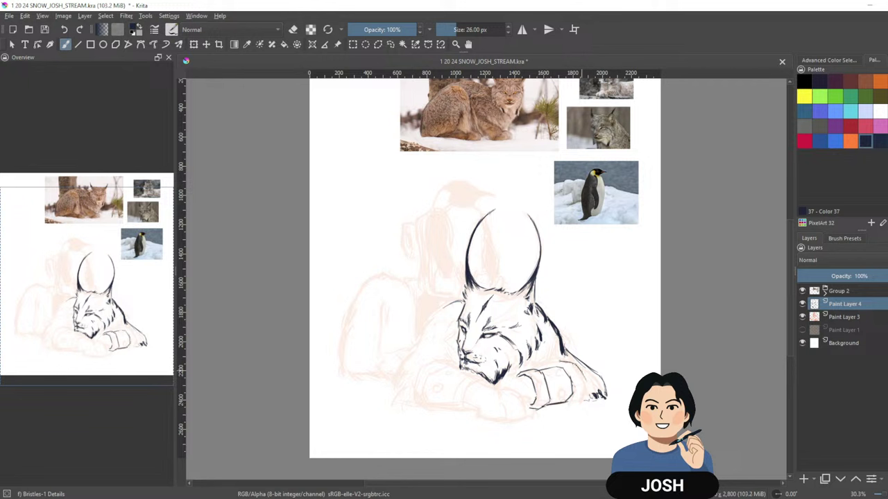
pyautogui.moveTo(584, 391)
pyautogui.mouseDown()
pyautogui.moveTo(579, 403)
pyautogui.moveTo(563, 407)
pyautogui.mouseUp()
pyautogui.moveTo(550, 367)
pyautogui.mouseDown()
pyautogui.moveTo(574, 365)
pyautogui.moveTo(576, 396)
pyautogui.mouseUp()
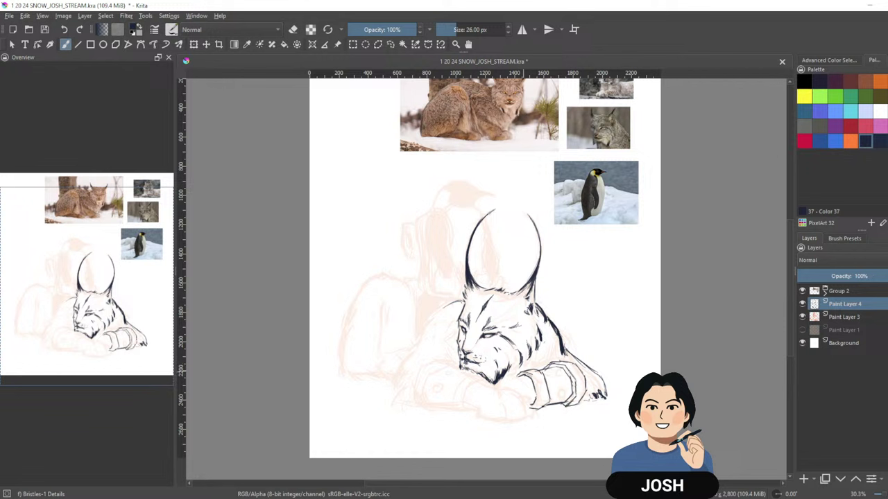
pyautogui.moveTo(531, 376); pyautogui.dragTo(539, 396)
# Ink and clean up the round studs on the right cuff's main panel.
pyautogui.press('e')
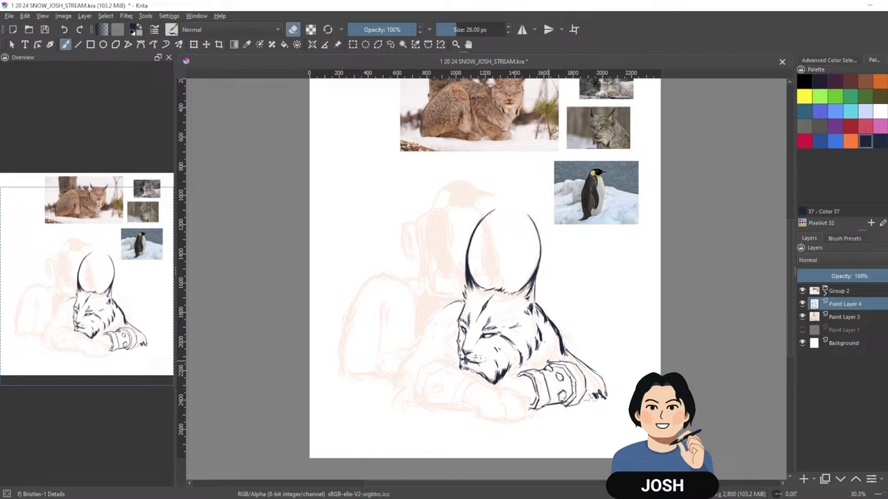
pyautogui.press('e')
pyautogui.press('e')
pyautogui.moveTo(556, 371); pyautogui.dragTo(559, 384)
pyautogui.press('e')
pyautogui.moveTo(558, 374); pyautogui.dragTo(557, 380)
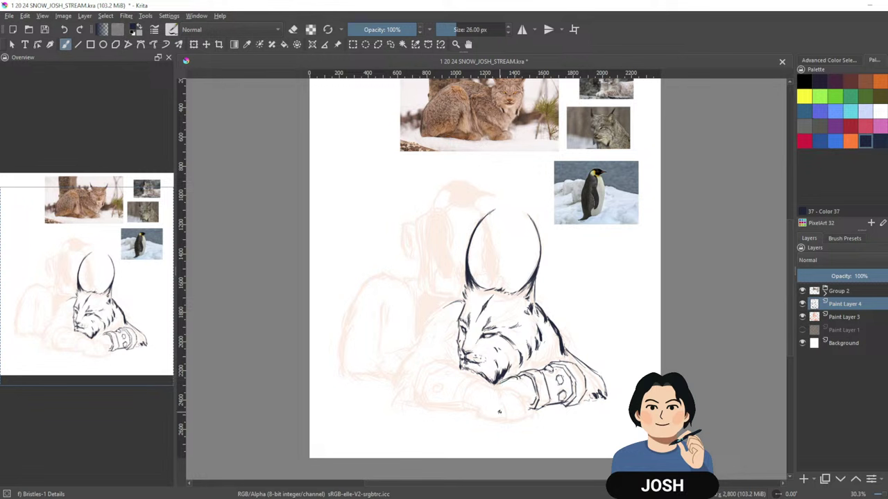
# Rework the right shoulder and foreleg outline with eraser and ink strokes, giving it a broken fur edge.
pyautogui.press('e')
pyautogui.press('e')
pyautogui.press('e')
pyautogui.moveTo(560, 347); pyautogui.dragTo(591, 370)
pyautogui.press('e')
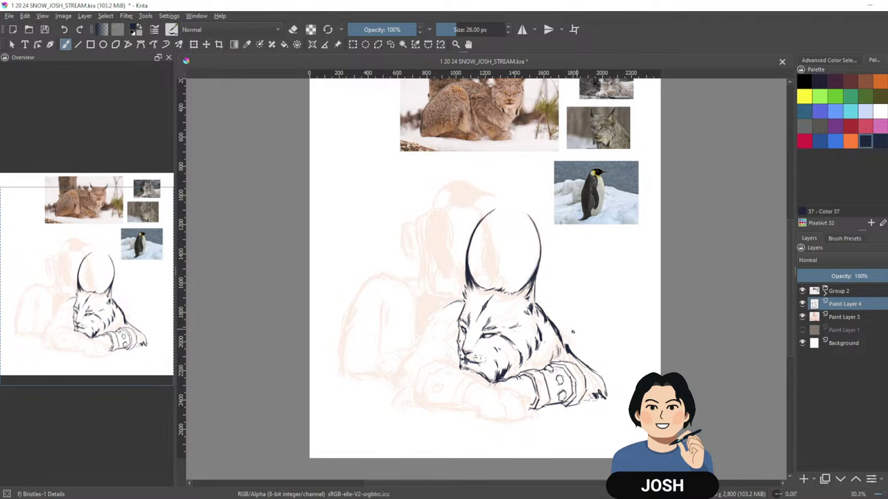
pyautogui.moveTo(599, 386); pyautogui.dragTo(598, 400)
# Ink the left shoulder outline with tufted fur and add chest fur strokes beside the face, refining with the eraser.
pyautogui.moveTo(640, 339); pyautogui.dragTo(663, 314)
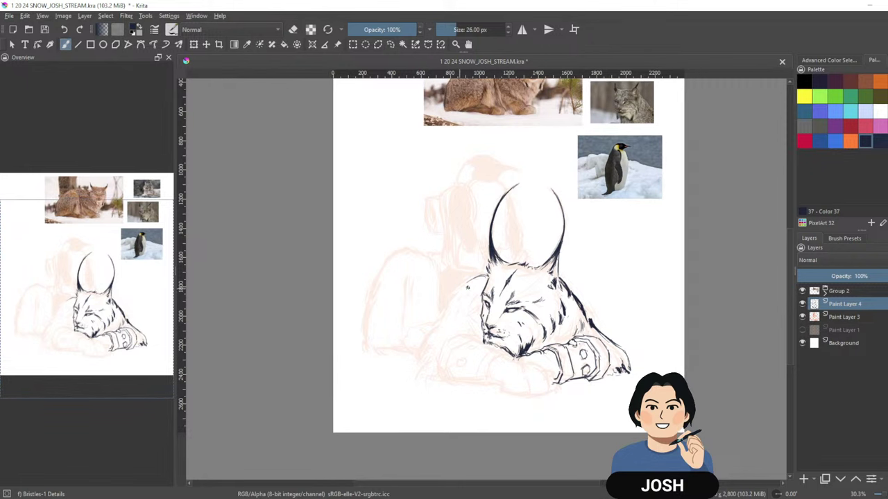
pyautogui.moveTo(464, 285); pyautogui.dragTo(439, 301)
pyautogui.moveTo(462, 322); pyautogui.dragTo(474, 334)
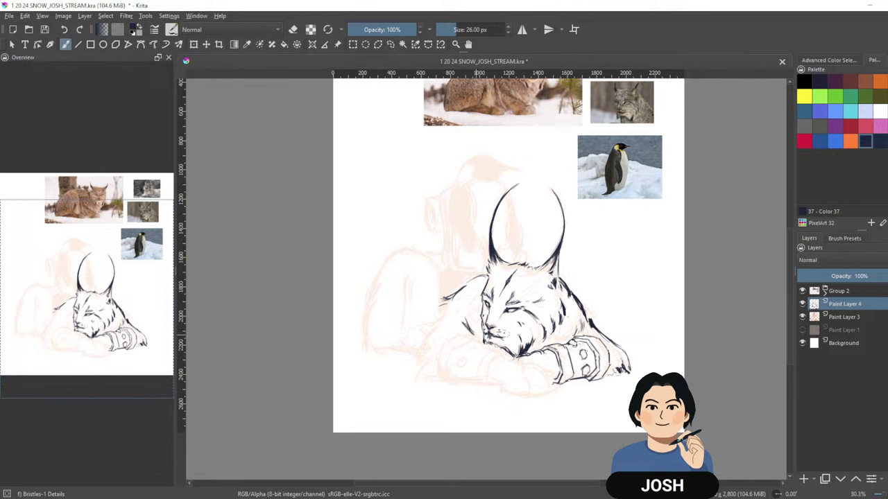
pyautogui.press('e')
pyautogui.moveTo(462, 287); pyautogui.dragTo(443, 300)
pyautogui.press('e')
pyautogui.press('e')
pyautogui.press('e')
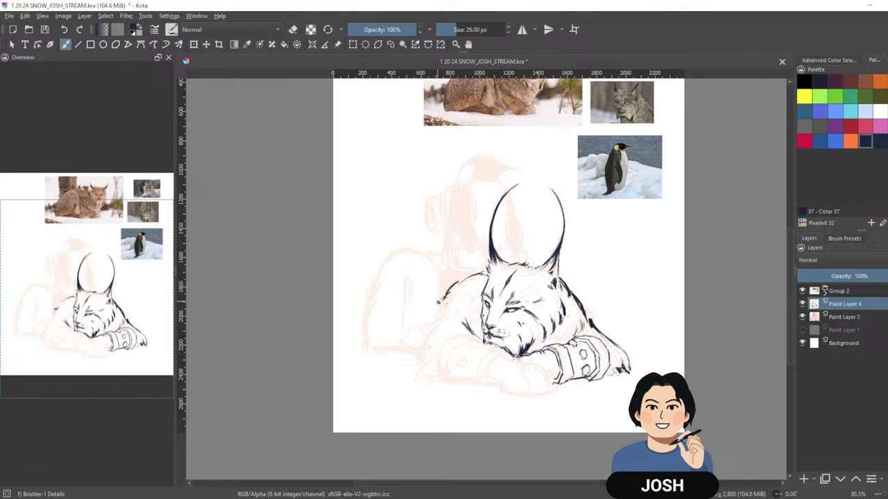
pyautogui.moveTo(443, 301); pyautogui.dragTo(435, 313)
# Continue the left foreleg's outer contour down from the shoulder toward the elbow, trimming and redrawing the line.
pyautogui.moveTo(616, 277); pyautogui.dragTo(642, 258)
pyautogui.moveTo(477, 269); pyautogui.dragTo(459, 310)
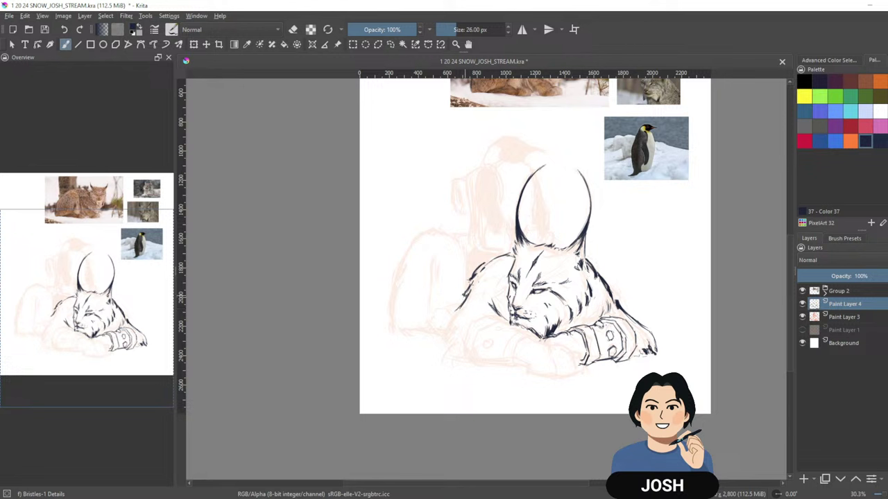
pyautogui.press('e')
pyautogui.press('e')
pyautogui.moveTo(467, 295); pyautogui.dragTo(454, 319)
pyautogui.press('e')
pyautogui.moveTo(458, 309); pyautogui.dragTo(452, 315)
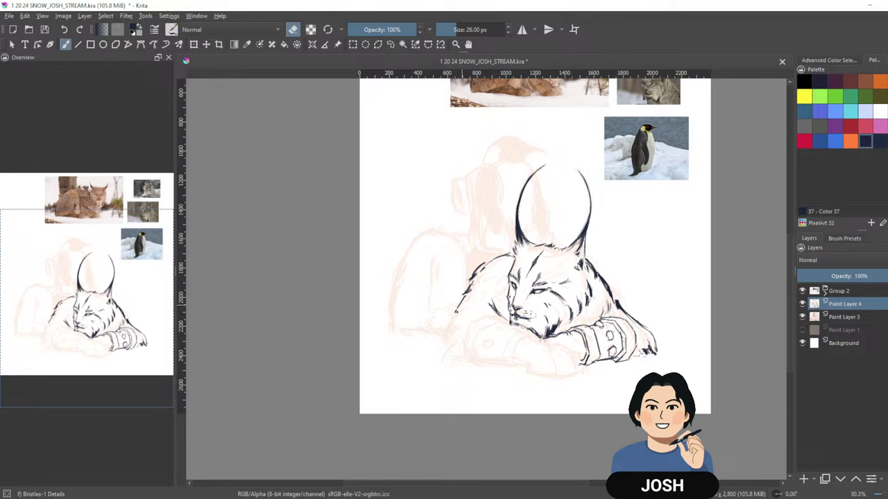
pyautogui.press('e')
pyautogui.moveTo(462, 303); pyautogui.dragTo(445, 325)
# Ink the furry left elbow and the upper edge of the left foreleg below the chest.
pyautogui.moveTo(714, 242); pyautogui.dragTo(723, 226)
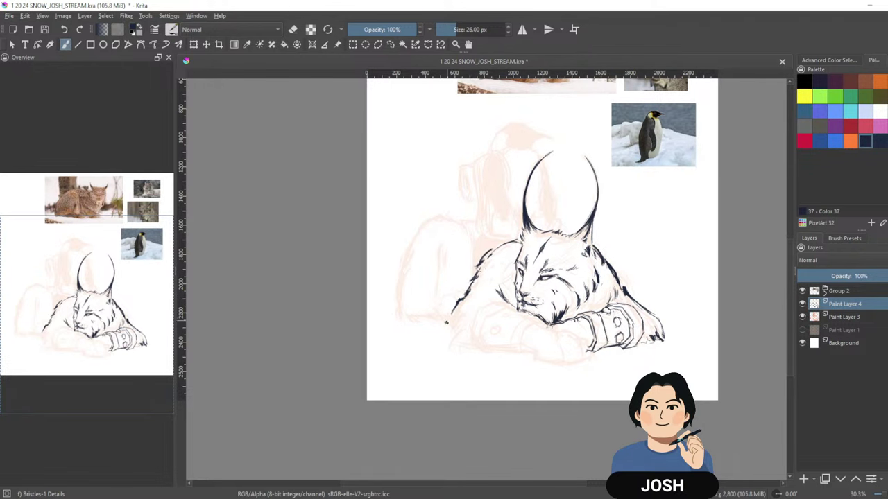
pyautogui.moveTo(454, 311); pyautogui.dragTo(446, 343)
pyautogui.moveTo(515, 306)
pyautogui.mouseDown()
pyautogui.moveTo(474, 301)
pyautogui.moveTo(496, 304)
pyautogui.mouseUp()
pyautogui.moveTo(482, 296); pyautogui.dragTo(494, 303)
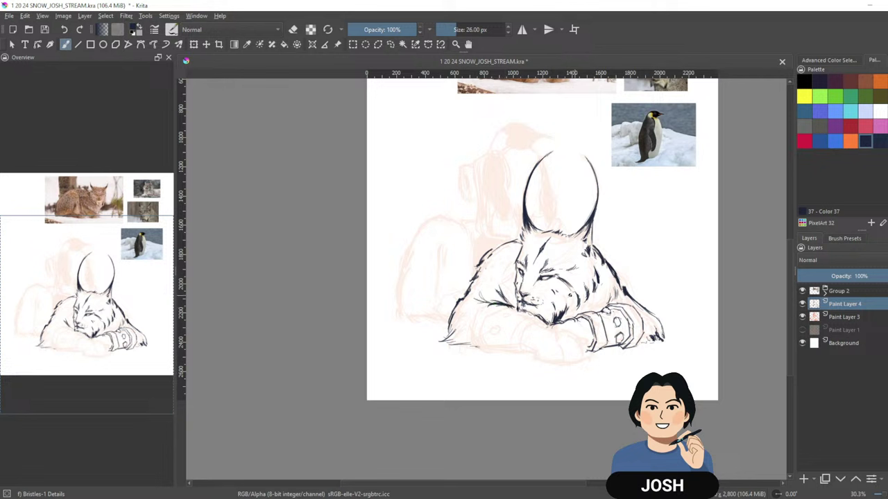
# Ink the left foreleg cuff's outer and inner edge bands around the arm.
pyautogui.press('e')
pyautogui.moveTo(502, 305)
pyautogui.mouseDown()
pyautogui.moveTo(483, 302)
pyautogui.moveTo(491, 302)
pyautogui.moveTo(470, 331)
pyautogui.moveTo(473, 349)
pyautogui.moveTo(490, 352)
pyautogui.mouseUp()
pyautogui.press('e')
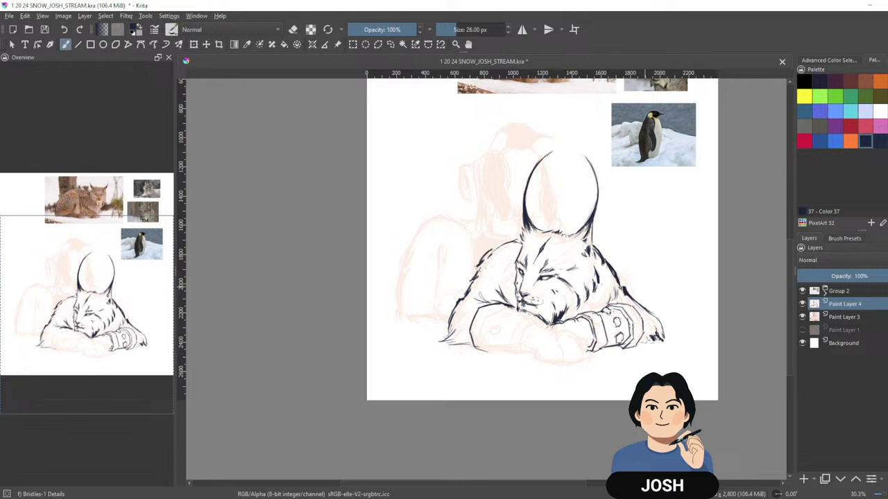
pyautogui.moveTo(512, 306)
pyautogui.mouseDown()
pyautogui.moveTo(489, 310)
pyautogui.moveTo(477, 333)
pyautogui.moveTo(485, 352)
pyautogui.moveTo(495, 312)
pyautogui.moveTo(481, 338)
pyautogui.moveTo(486, 351)
pyautogui.mouseUp()
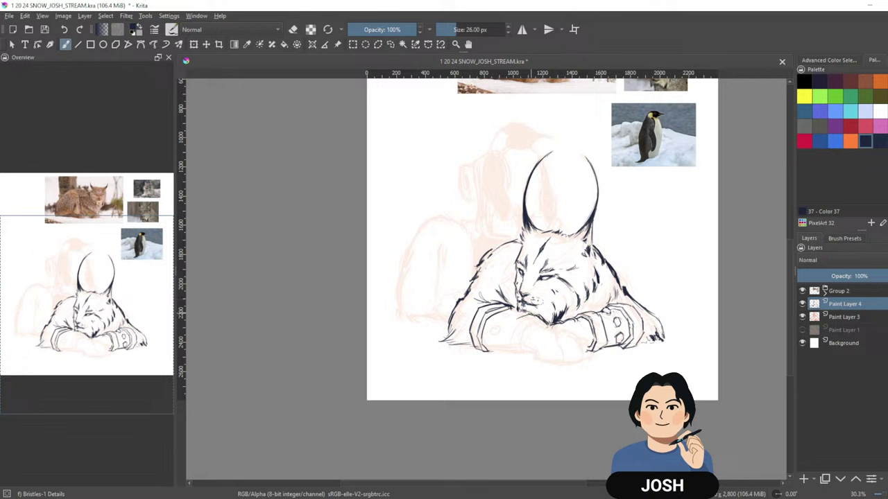
pyautogui.moveTo(514, 319); pyautogui.dragTo(507, 350)
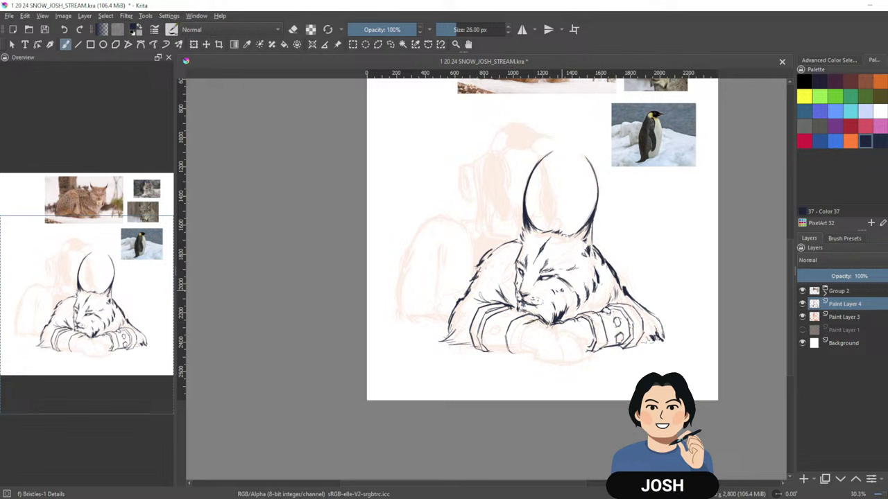
# Complete the left cuff's outline and ink the studs on its main panel, correcting them with the eraser.
pyautogui.press('e')
pyautogui.press('e')
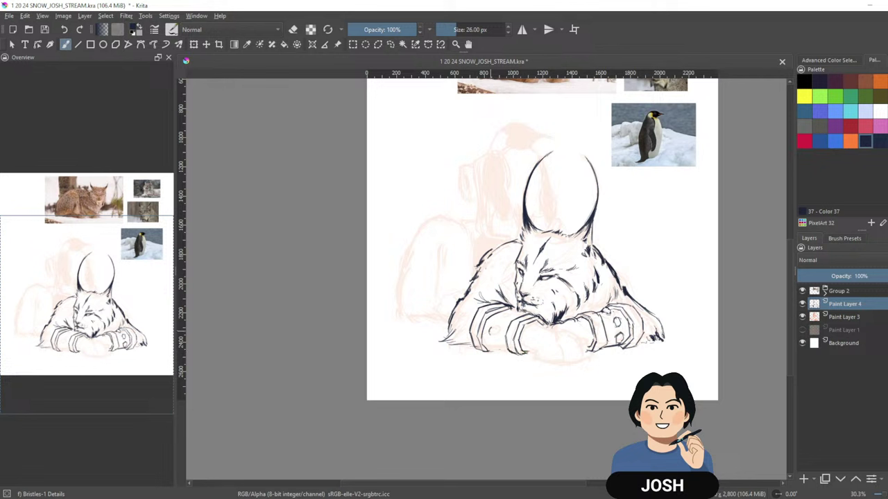
pyautogui.moveTo(489, 330); pyautogui.dragTo(492, 333)
pyautogui.press('e')
pyautogui.press('e')
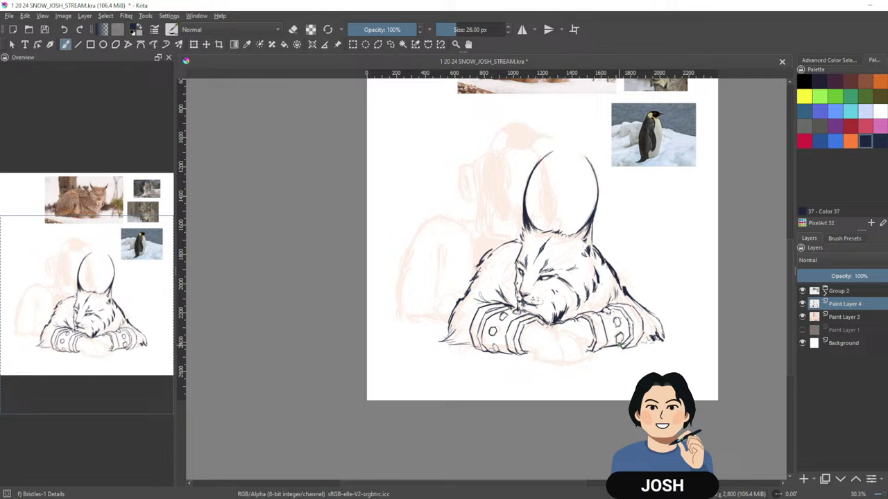
# Ink the lynx's front paw between the two cuffs, including its toes and underside, tidying the lines with the eraser.
pyautogui.moveTo(548, 325); pyautogui.dragTo(573, 331)
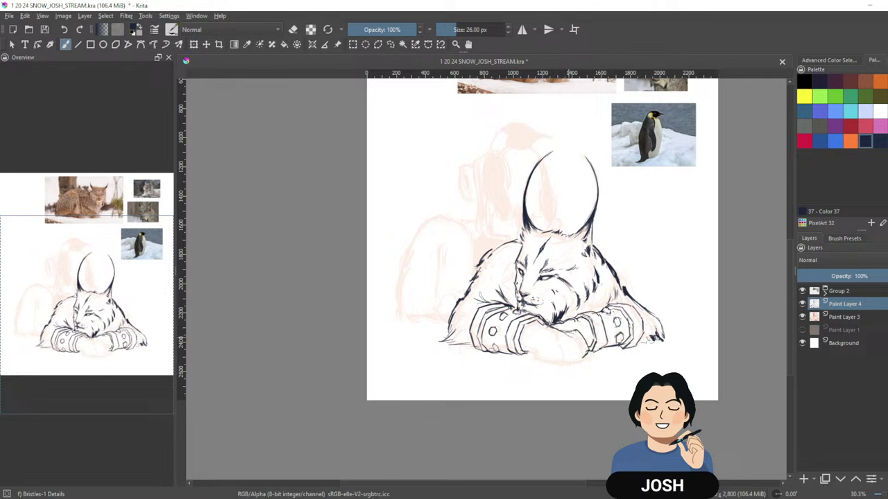
pyautogui.moveTo(575, 337); pyautogui.dragTo(582, 358)
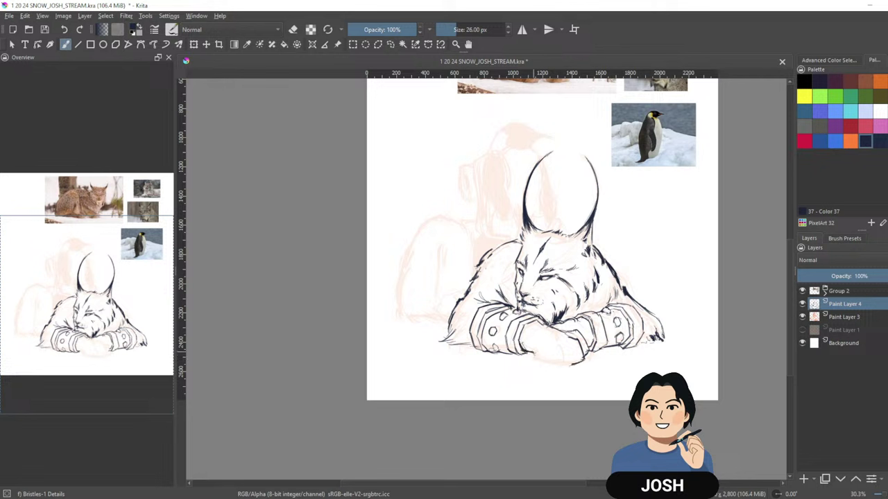
pyautogui.moveTo(532, 358)
pyautogui.mouseDown()
pyautogui.moveTo(578, 366)
pyautogui.moveTo(565, 365)
pyautogui.moveTo(565, 350)
pyautogui.mouseUp()
pyautogui.press('e')
pyautogui.press('e')
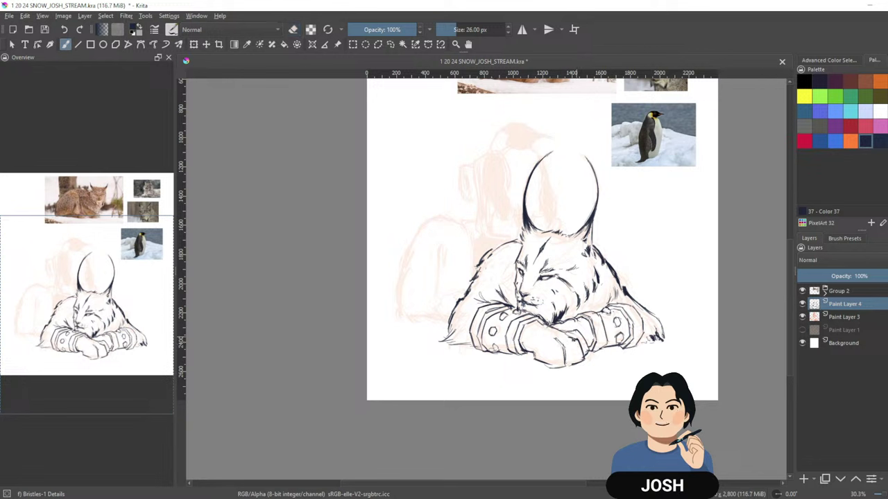
pyautogui.moveTo(565, 364); pyautogui.dragTo(571, 363)
pyautogui.press('e')
pyautogui.press('e')
pyautogui.press('e')
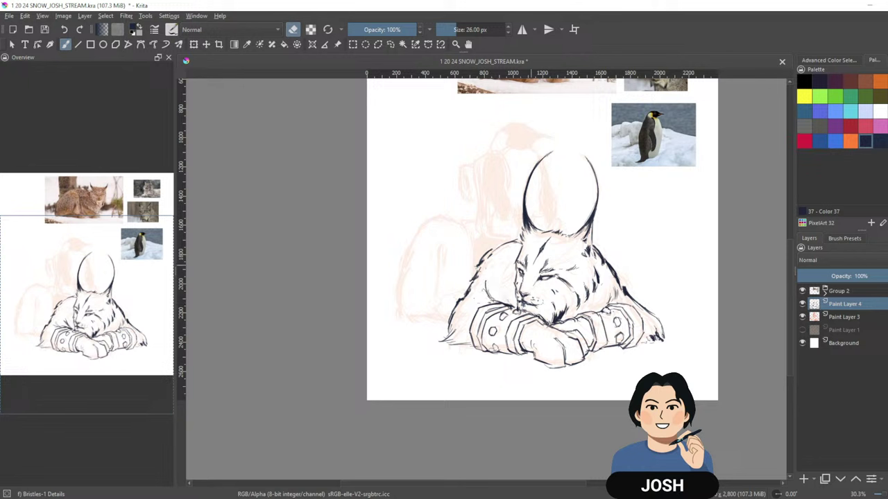
pyautogui.press('e')
# Ink the lynx's back line and the rounded top of its haunch behind the shoulder.
pyautogui.moveTo(673, 284); pyautogui.dragTo(612, 350)
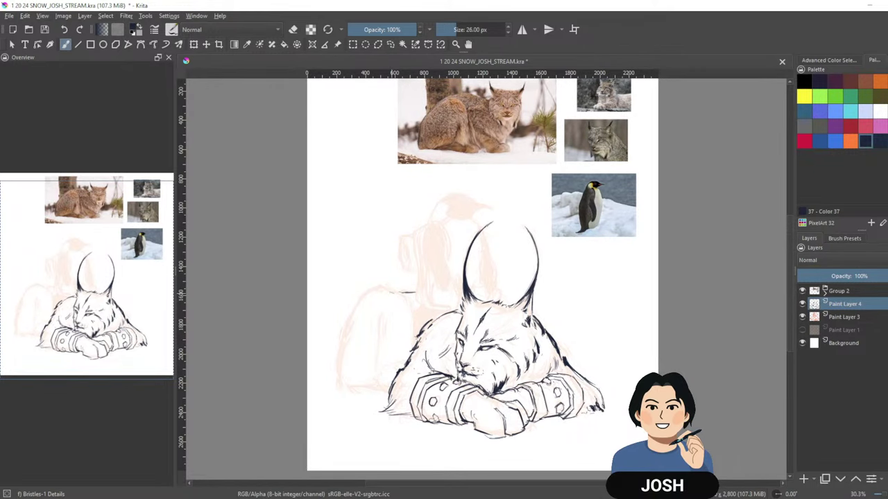
pyautogui.moveTo(392, 292); pyautogui.dragTo(364, 294)
pyautogui.moveTo(368, 247); pyautogui.dragTo(410, 218)
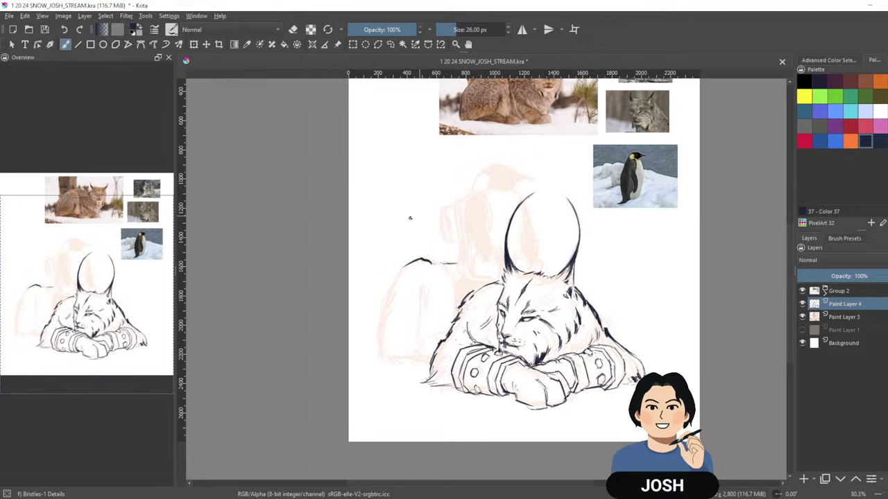
pyautogui.moveTo(393, 294)
pyautogui.mouseDown()
pyautogui.moveTo(432, 299)
pyautogui.moveTo(441, 274)
pyautogui.mouseUp()
pyautogui.moveTo(418, 308)
pyautogui.mouseDown()
pyautogui.moveTo(440, 273)
pyautogui.moveTo(417, 314)
pyautogui.mouseUp()
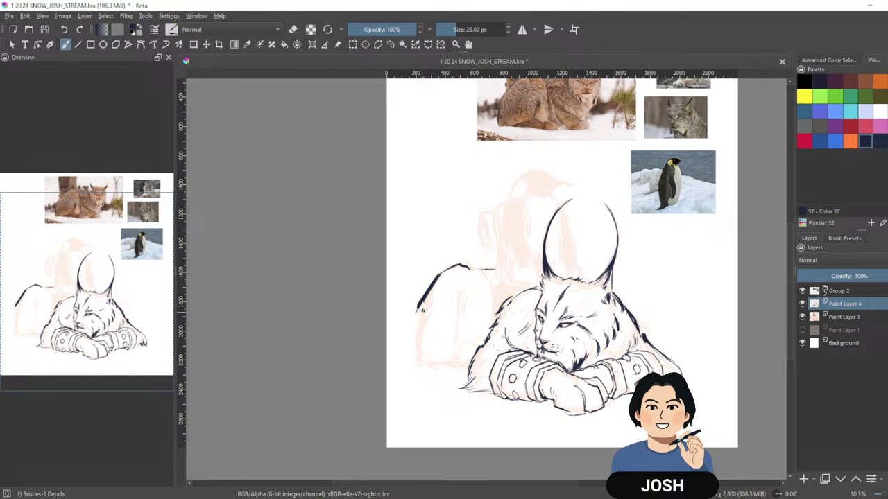
# Ink the haunch's furry outer side, its base and its inner edge to close the shape.
pyautogui.moveTo(427, 294)
pyautogui.mouseDown()
pyautogui.moveTo(416, 315)
pyautogui.moveTo(412, 359)
pyautogui.mouseUp()
pyautogui.moveTo(415, 315)
pyautogui.mouseDown()
pyautogui.moveTo(411, 355)
pyautogui.moveTo(414, 333)
pyautogui.moveTo(460, 368)
pyautogui.moveTo(411, 361)
pyautogui.moveTo(438, 369)
pyautogui.mouseUp()
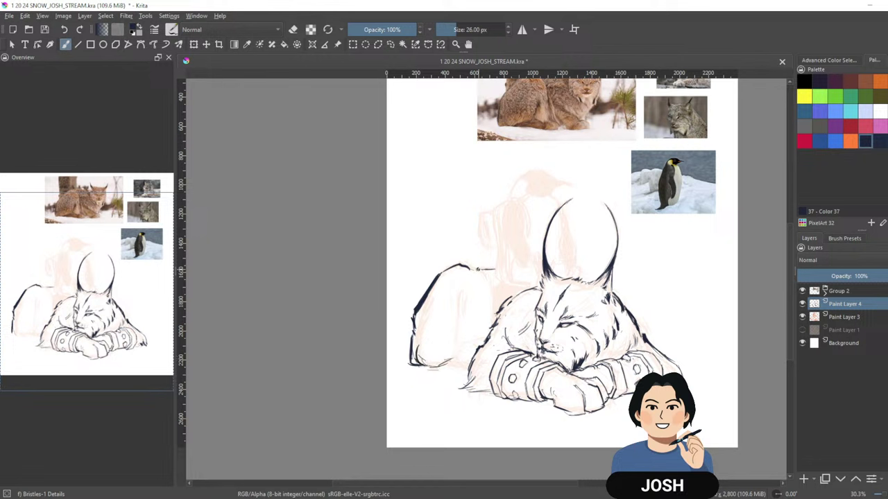
pyautogui.moveTo(485, 281); pyautogui.dragTo(493, 308)
# Add short fur strokes inside the lynx's haunch and ink the ground line along its base.
pyautogui.moveTo(541, 277); pyautogui.dragTo(485, 323)
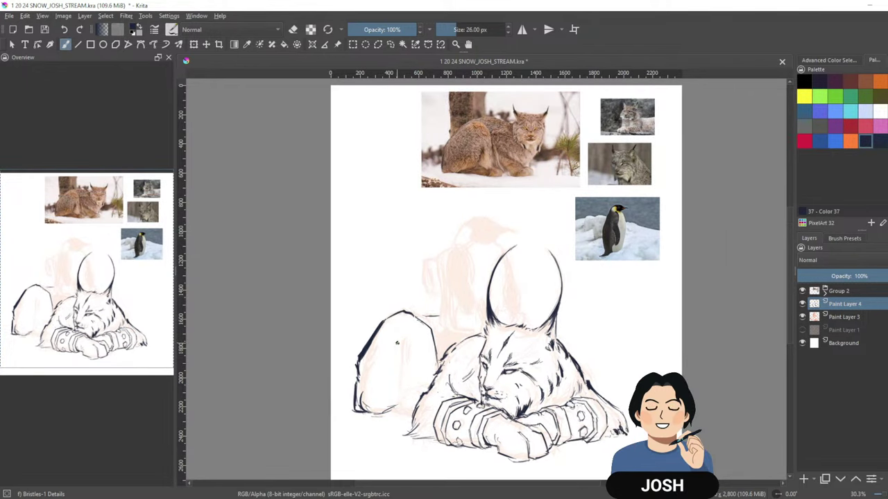
pyautogui.moveTo(398, 339); pyautogui.dragTo(396, 355)
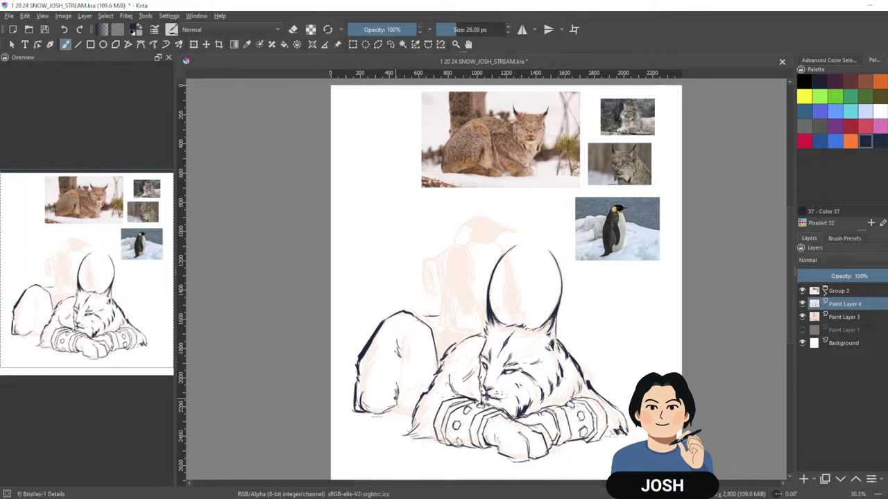
pyautogui.moveTo(385, 412); pyautogui.dragTo(398, 417)
pyautogui.moveTo(401, 401); pyautogui.dragTo(407, 408)
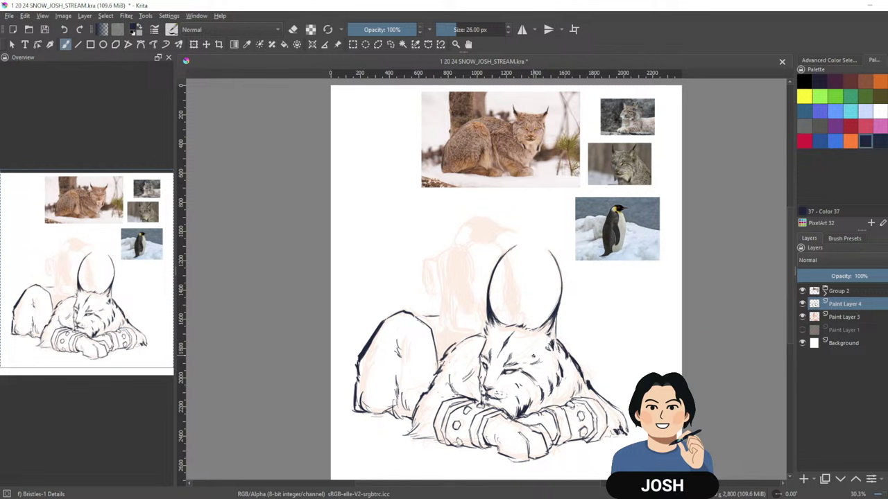
pyautogui.moveTo(636, 330); pyautogui.dragTo(631, 336)
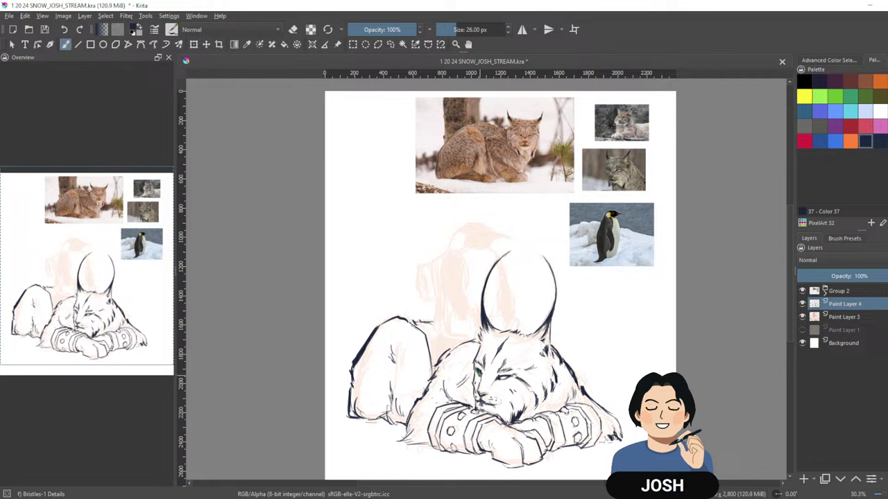
# Sample the line colour around the lynx's head and touch up the dark markings beside its face.
pyautogui.press('ctrl')
pyautogui.keyDown('ctrl'); pyautogui.click(541, 318); pyautogui.keyUp('ctrl')
pyautogui.keyDown('ctrl'); pyautogui.click(527, 354); pyautogui.keyUp('ctrl')
pyautogui.keyDown('ctrl'); pyautogui.click(487, 355); pyautogui.keyUp('ctrl')
pyautogui.keyDown('ctrl'); pyautogui.click(477, 367); pyautogui.keyUp('ctrl')
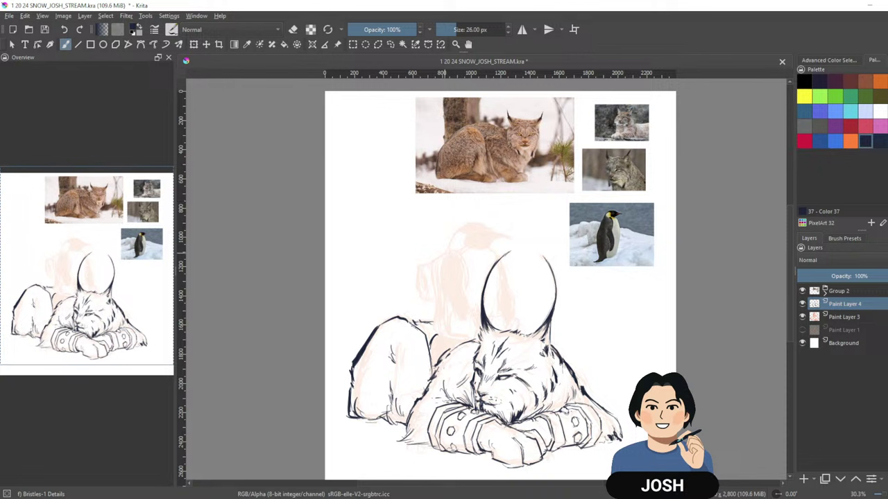
# Ink the penguin's head outline, beak and throat line above the lynx, cleaning the strokes with the eraser.
pyautogui.moveTo(445, 252)
pyautogui.mouseDown()
pyautogui.moveTo(472, 223)
pyautogui.moveTo(509, 237)
pyautogui.mouseUp()
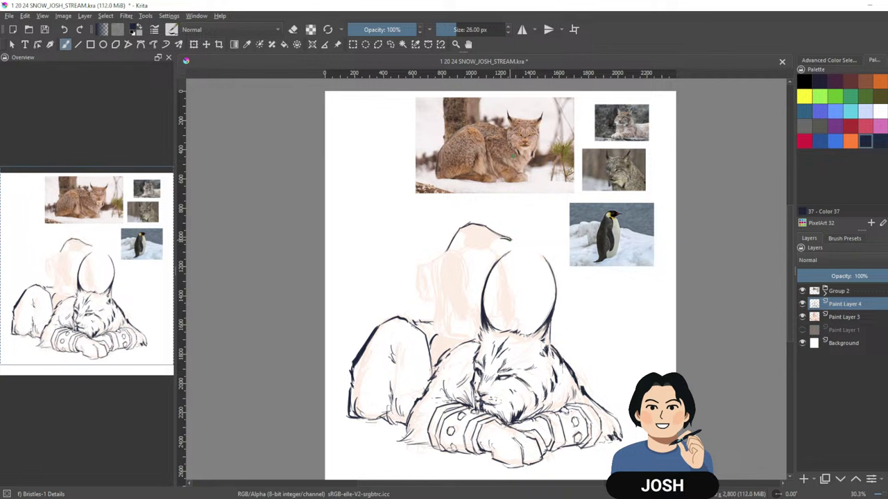
pyautogui.moveTo(497, 239); pyautogui.dragTo(488, 249)
pyautogui.press('e')
pyautogui.press('e')
pyautogui.press('e')
pyautogui.press('e')
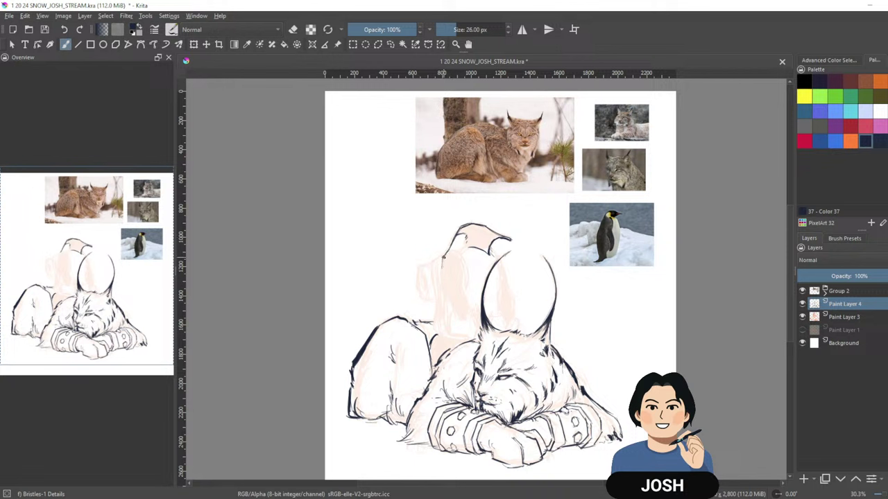
# Ink the penguin's outer shoulder line and outline its right flipper behind the lynx's ear.
pyautogui.moveTo(443, 255); pyautogui.dragTo(440, 301)
pyautogui.moveTo(498, 264); pyautogui.dragTo(496, 297)
pyautogui.moveTo(500, 265)
pyautogui.mouseDown()
pyautogui.moveTo(515, 322)
pyautogui.moveTo(500, 318)
pyautogui.moveTo(512, 320)
pyautogui.moveTo(501, 299)
pyautogui.mouseUp()
pyautogui.press('e')
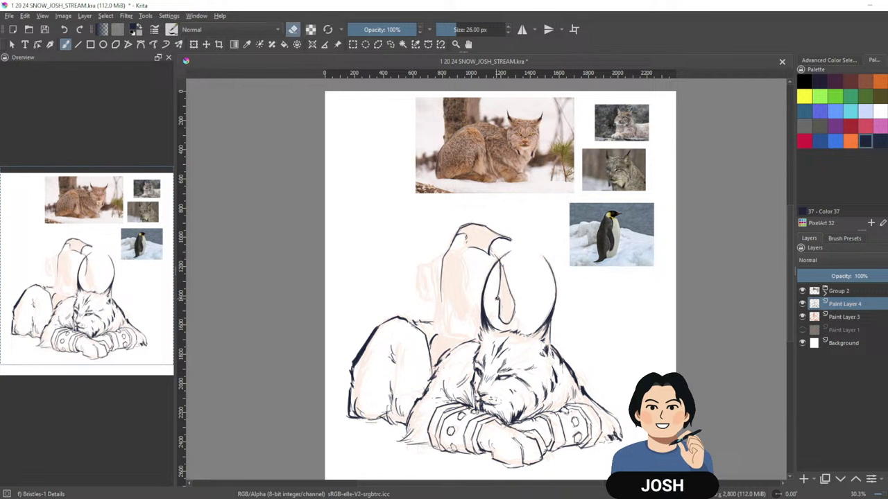
pyautogui.press('e')
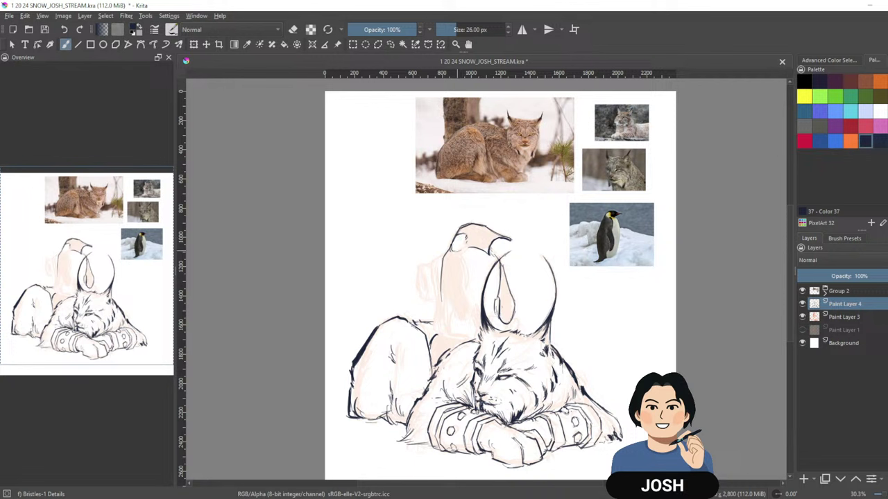
# Ink the inner edge and rounded tip of the penguin's left flipper, correcting them with undo and the eraser.
pyautogui.moveTo(457, 250); pyautogui.dragTo(468, 248)
pyautogui.moveTo(464, 248); pyautogui.dragTo(467, 302)
pyautogui.hotkey('ctrl', 'z')
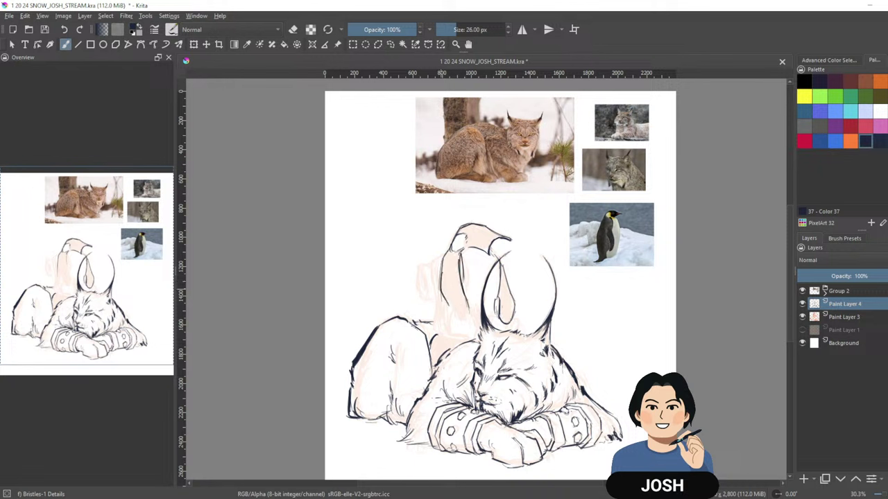
pyautogui.moveTo(460, 322)
pyautogui.mouseDown()
pyautogui.moveTo(469, 315)
pyautogui.moveTo(459, 325)
pyautogui.mouseUp()
pyautogui.press('e')
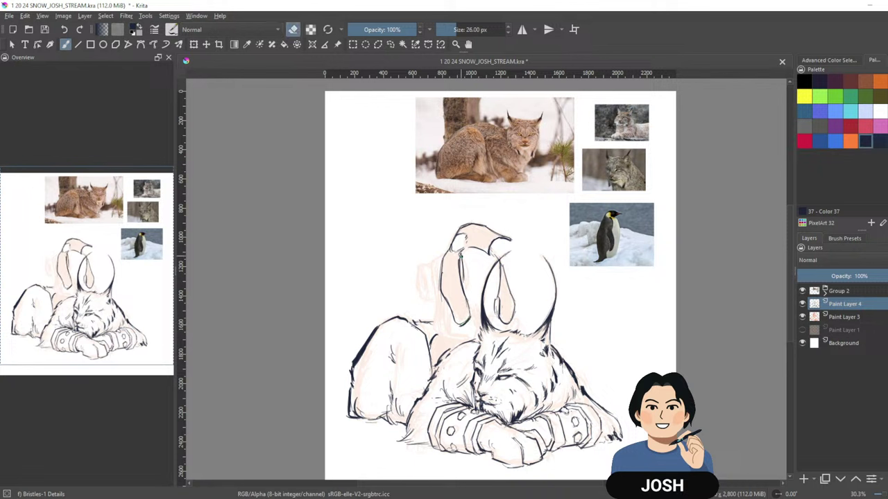
pyautogui.press('e')
pyautogui.press('e')
pyautogui.moveTo(461, 319); pyautogui.dragTo(473, 324)
pyautogui.press('e')
# Ink dark fur tufts around the base of the lynx's ear, shaping them with the eraser.
pyautogui.moveTo(512, 323); pyautogui.dragTo(518, 313)
pyautogui.press('e')
pyautogui.press('e')
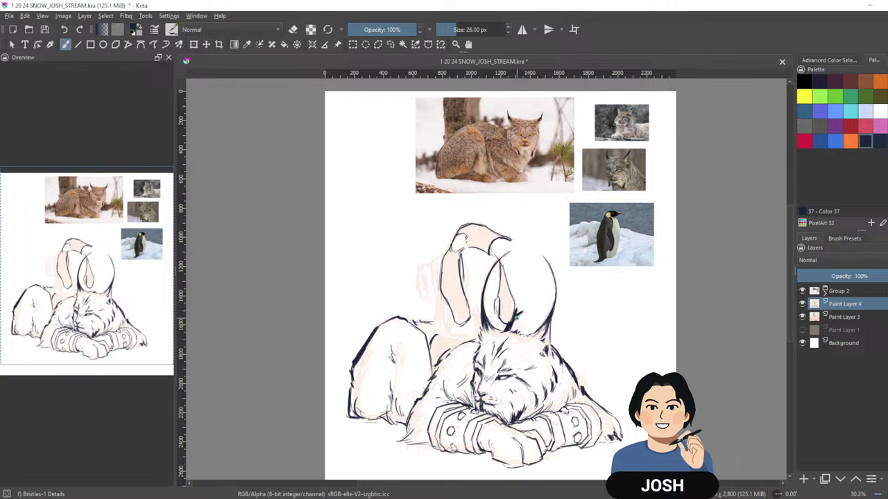
pyautogui.press('e')
pyautogui.moveTo(519, 314); pyautogui.dragTo(520, 312)
pyautogui.press('e')
pyautogui.moveTo(518, 318); pyautogui.dragTo(501, 332)
# Ink and thicken the penguin's outer body contour down to its base behind the lynx.
pyautogui.moveTo(443, 258); pyautogui.dragTo(441, 326)
pyautogui.moveTo(441, 280); pyautogui.dragTo(448, 336)
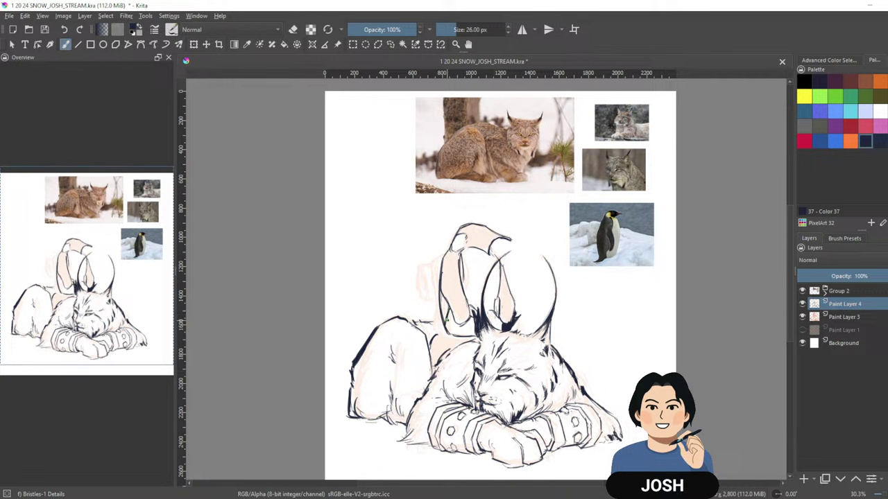
pyautogui.moveTo(442, 302)
pyautogui.mouseDown()
pyautogui.moveTo(447, 313)
pyautogui.moveTo(446, 300)
pyautogui.mouseUp()
# Fill the penguin's left flipper with solid dark brush strokes from shoulder to tip.
pyautogui.moveTo(460, 259)
pyautogui.mouseDown()
pyautogui.moveTo(464, 280)
pyautogui.moveTo(452, 255)
pyautogui.mouseUp()
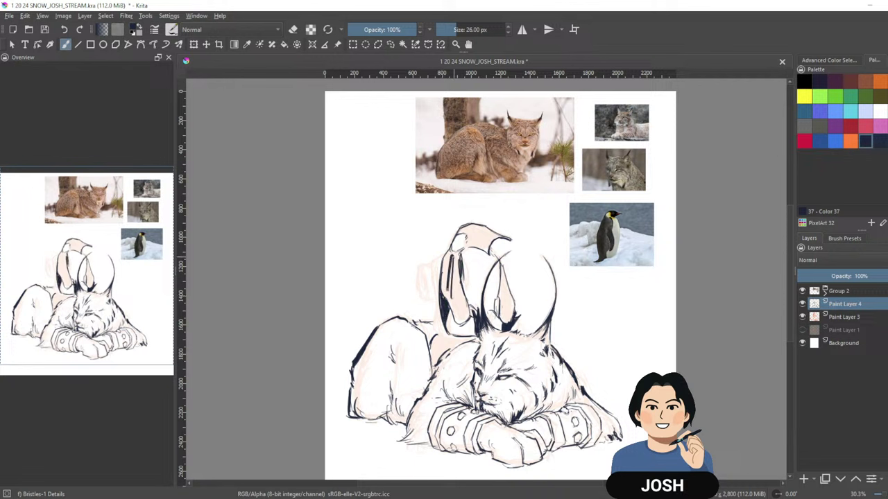
pyautogui.moveTo(448, 295)
pyautogui.mouseDown()
pyautogui.moveTo(447, 255)
pyautogui.moveTo(454, 260)
pyautogui.mouseUp()
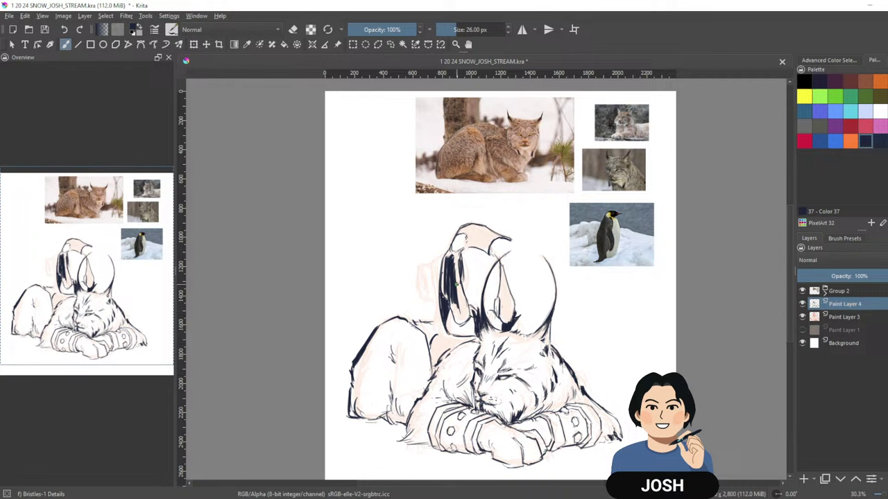
pyautogui.moveTo(456, 261); pyautogui.dragTo(458, 300)
pyautogui.moveTo(455, 258); pyautogui.dragTo(458, 297)
pyautogui.moveTo(462, 272); pyautogui.dragTo(458, 321)
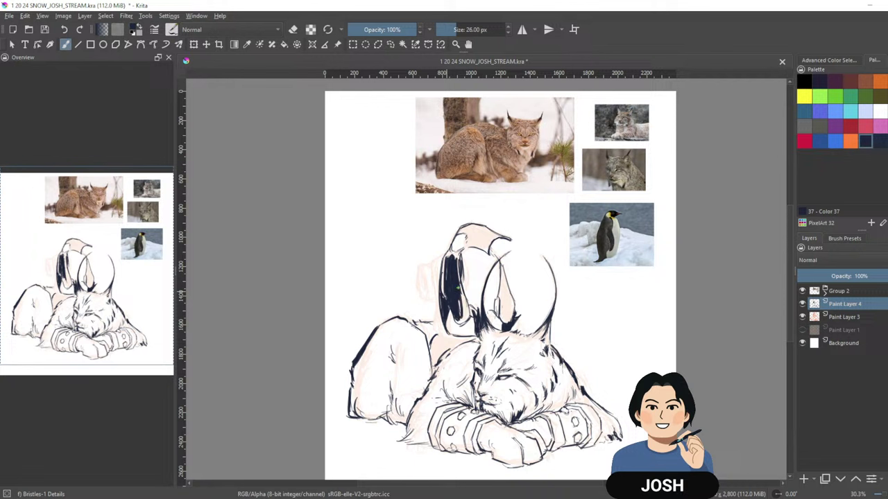
pyautogui.moveTo(458, 287); pyautogui.dragTo(460, 323)
# Fill the penguin's head with solid dark ink up to the beak, leaving the neck patch light.
pyautogui.moveTo(448, 253)
pyautogui.mouseDown()
pyautogui.moveTo(461, 280)
pyautogui.moveTo(462, 250)
pyautogui.moveTo(474, 236)
pyautogui.moveTo(459, 233)
pyautogui.mouseUp()
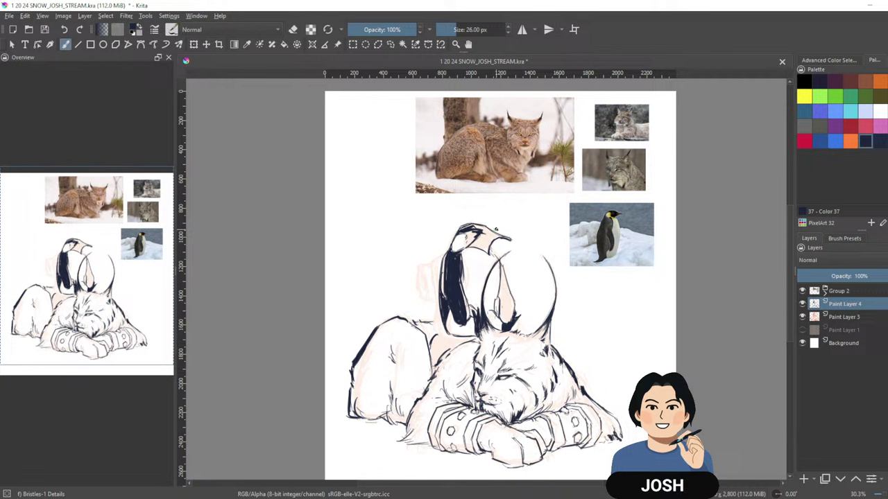
pyautogui.moveTo(483, 230); pyautogui.dragTo(470, 233)
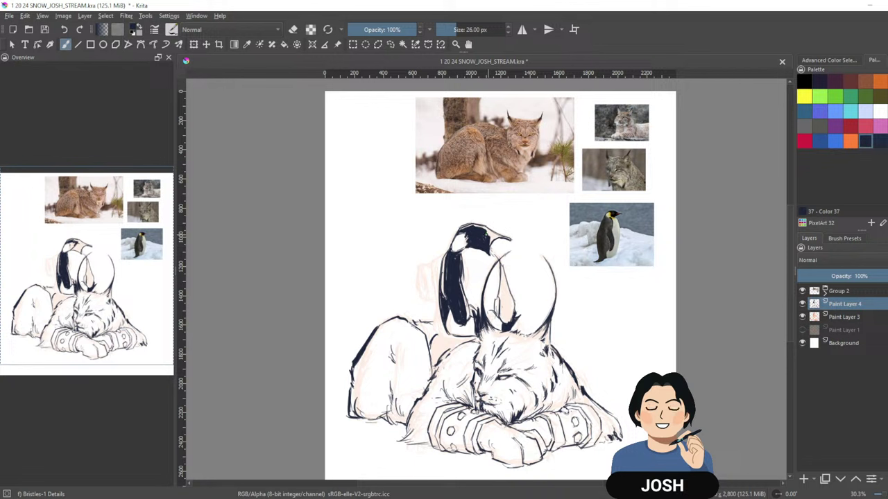
pyautogui.press('e')
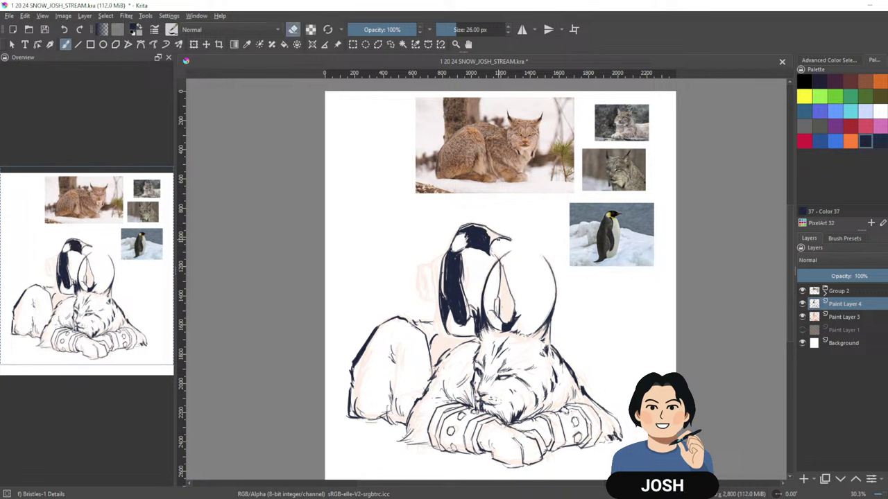
pyautogui.press('e')
pyautogui.moveTo(490, 241)
pyautogui.mouseDown()
pyautogui.moveTo(498, 239)
pyautogui.moveTo(487, 233)
pyautogui.mouseUp()
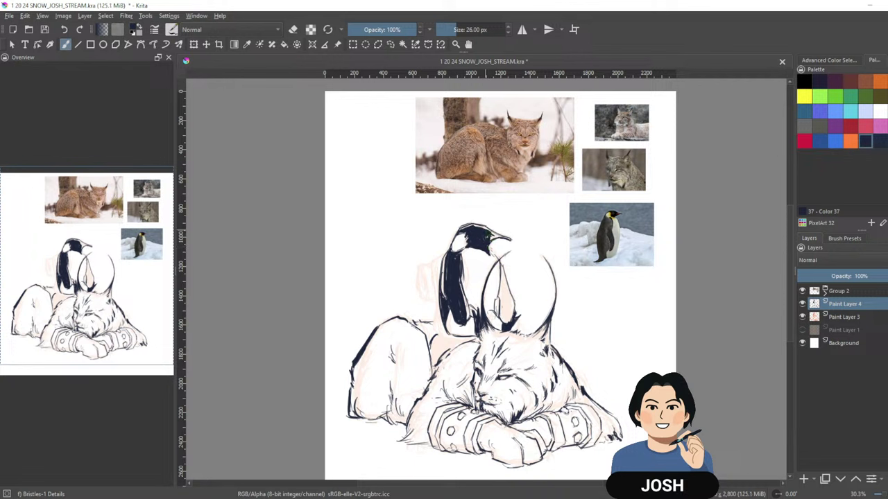
pyautogui.moveTo(489, 236); pyautogui.dragTo(499, 235)
# Rework the edge of the penguin's right flipper and fill it with solid dark ink.
pyautogui.press('e')
pyautogui.press('e')
pyautogui.moveTo(501, 274); pyautogui.dragTo(513, 311)
pyautogui.press('e')
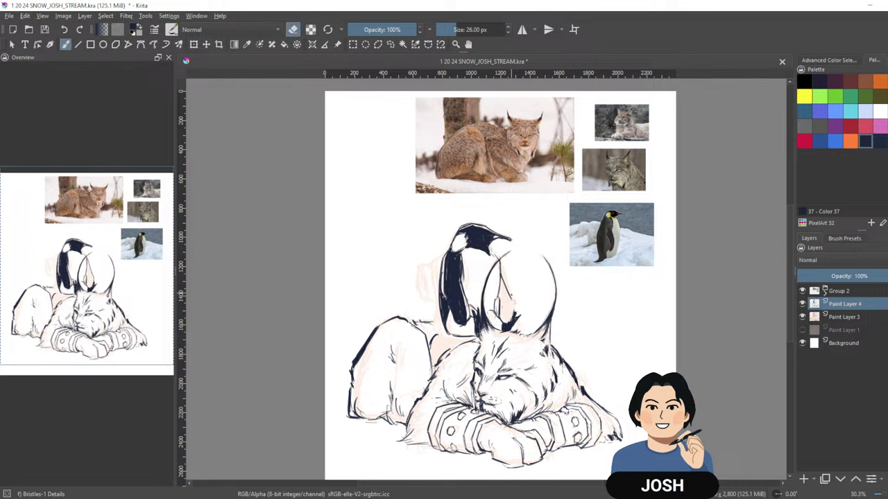
pyautogui.press('e')
pyautogui.moveTo(501, 281)
pyautogui.mouseDown()
pyautogui.moveTo(509, 311)
pyautogui.moveTo(504, 293)
pyautogui.moveTo(500, 322)
pyautogui.mouseUp()
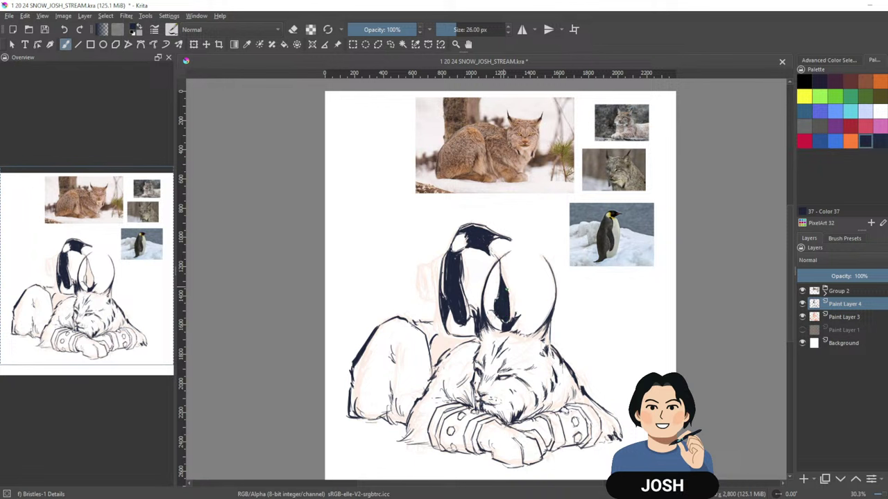
pyautogui.press('e')
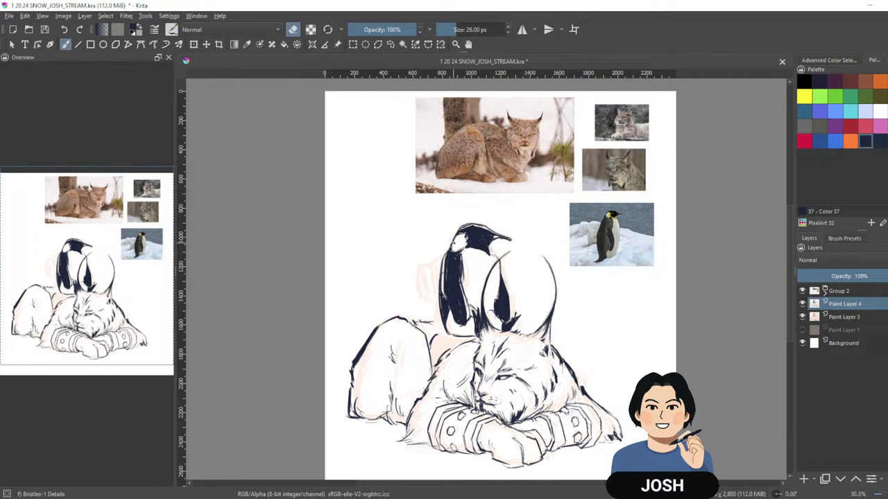
# Clear a band across the penguin's neck and outline a scarf wrapped around it.
pyautogui.press('e')
pyautogui.moveTo(447, 241); pyautogui.dragTo(469, 242)
pyautogui.press('e')
pyautogui.moveTo(490, 251)
pyautogui.mouseDown()
pyautogui.moveTo(463, 250)
pyautogui.moveTo(488, 256)
pyautogui.mouseUp()
pyautogui.press('e')
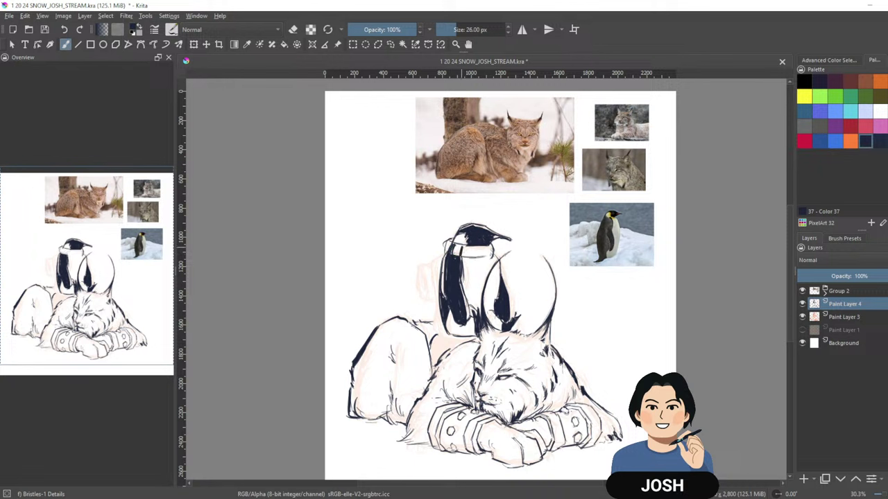
# Paint alternating dark stripes across the penguin's scarf band, trimming them with the eraser.
pyautogui.press('e')
pyautogui.press('e')
pyautogui.press('e')
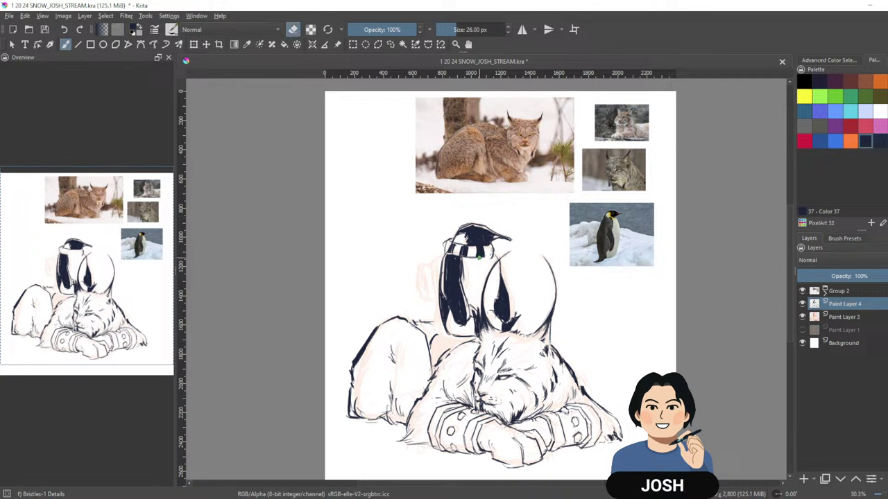
pyautogui.press('e')
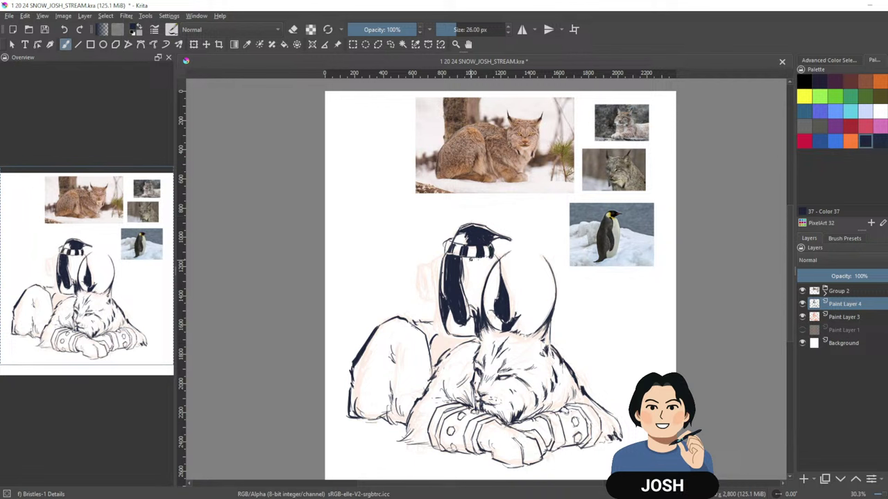
# Ink the scarf's hanging end down the penguin's chest with dark stripes and a fringe.
pyautogui.moveTo(470, 259)
pyautogui.mouseDown()
pyautogui.moveTo(470, 283)
pyautogui.moveTo(480, 282)
pyautogui.moveTo(479, 267)
pyautogui.moveTo(470, 279)
pyautogui.moveTo(477, 298)
pyautogui.mouseUp()
pyautogui.press('e')
pyautogui.press('e')
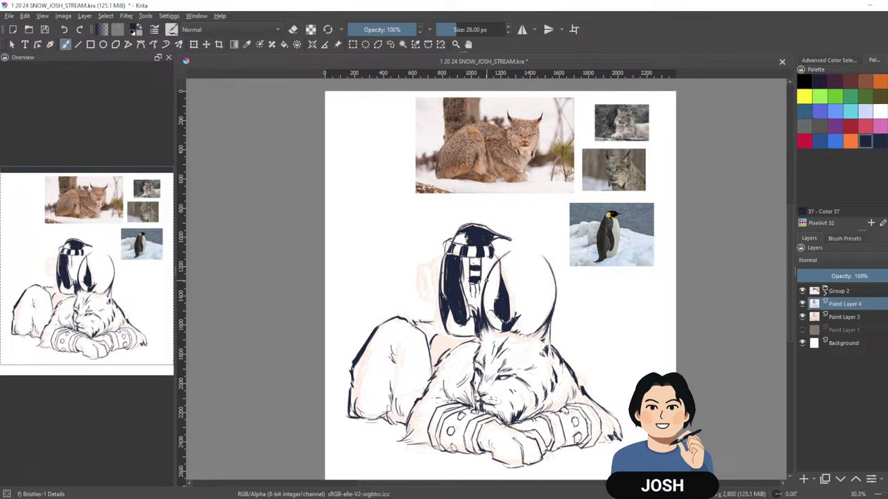
# Undo the last stroke and touch up the dark stripe at the outer edge of the penguin's scarf.
pyautogui.hotkey('ctrl', 'z')
pyautogui.press('e')
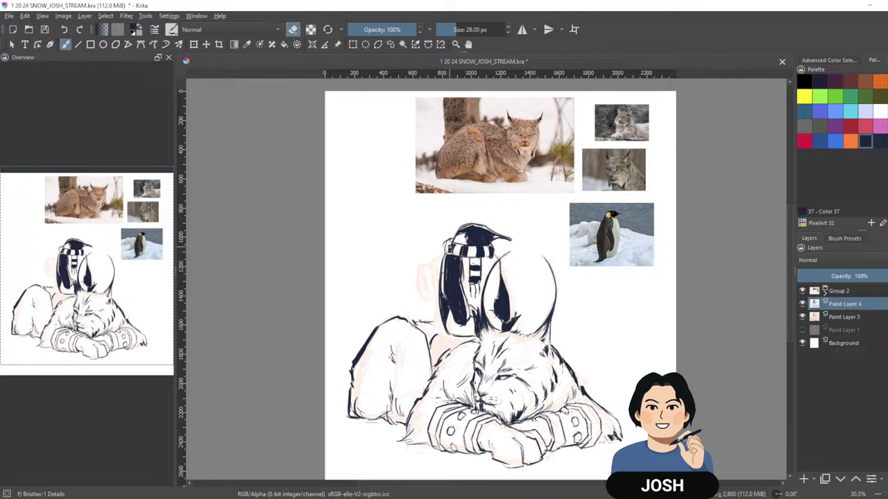
pyautogui.press('e')
pyautogui.moveTo(452, 245); pyautogui.dragTo(454, 254)
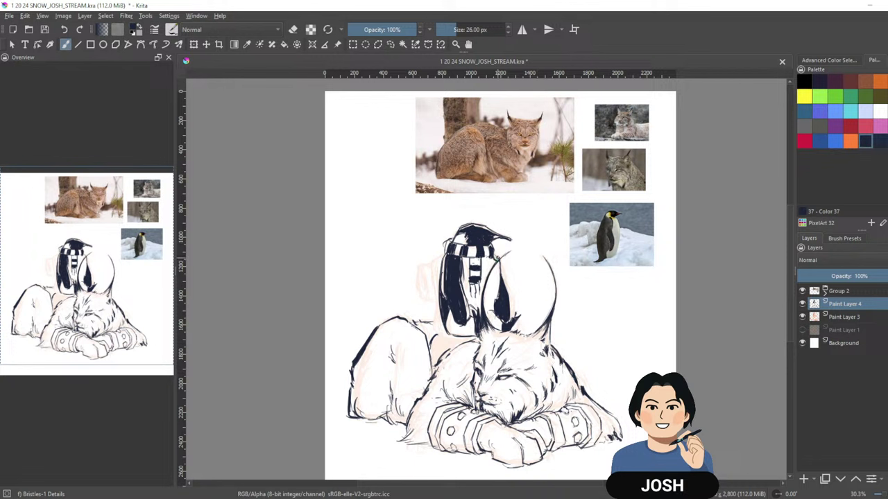
# Ink the outline of a backpack behind the penguin, running from the scarf down its back and along the base.
pyautogui.press('e')
pyautogui.press('e')
pyautogui.press('e')
pyautogui.press('e')
pyautogui.moveTo(445, 251)
pyautogui.mouseDown()
pyautogui.moveTo(432, 256)
pyautogui.moveTo(430, 326)
pyautogui.mouseUp()
pyautogui.moveTo(434, 295)
pyautogui.mouseDown()
pyautogui.moveTo(430, 336)
pyautogui.moveTo(477, 337)
pyautogui.mouseUp()
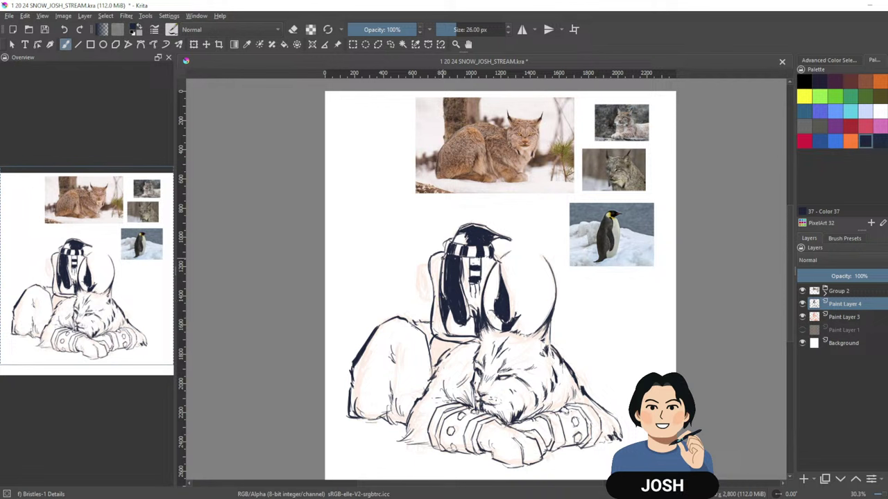
pyautogui.moveTo(440, 261)
pyautogui.mouseDown()
pyautogui.moveTo(437, 281)
pyautogui.moveTo(445, 255)
pyautogui.mouseUp()
# Ink a rolled bundle on the outer side of the penguin's backpack with a spiral end and curved contour lines.
pyautogui.moveTo(427, 261)
pyautogui.mouseDown()
pyautogui.moveTo(411, 271)
pyautogui.moveTo(410, 290)
pyautogui.moveTo(420, 293)
pyautogui.mouseUp()
pyautogui.moveTo(419, 262)
pyautogui.mouseDown()
pyautogui.moveTo(408, 281)
pyautogui.moveTo(411, 294)
pyautogui.moveTo(416, 263)
pyautogui.moveTo(415, 294)
pyautogui.mouseUp()
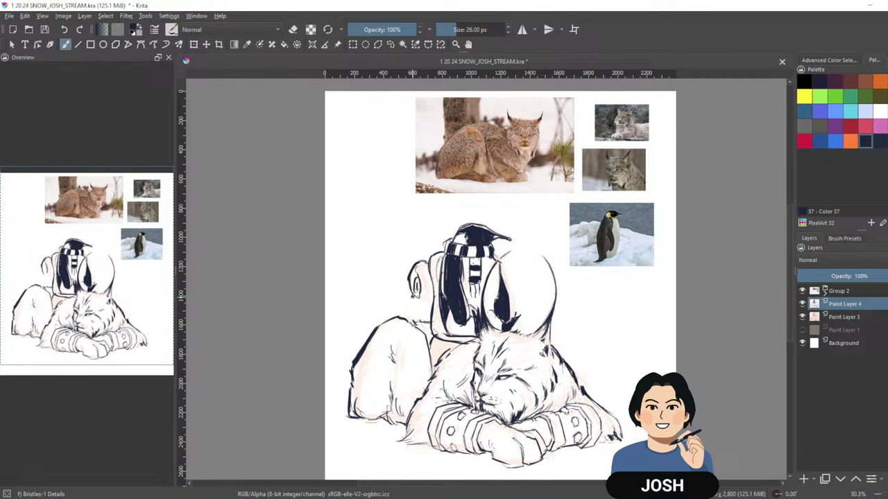
pyautogui.moveTo(412, 294); pyautogui.dragTo(417, 309)
pyautogui.moveTo(421, 271); pyautogui.dragTo(419, 280)
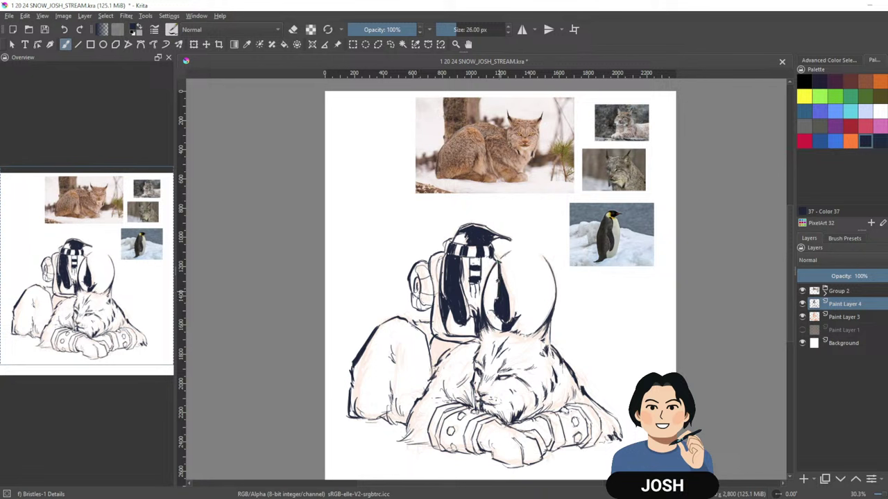
# Fill the gap below the backpack, between the lynx's haunch and shoulder, with solid dark ink.
pyautogui.press('e')
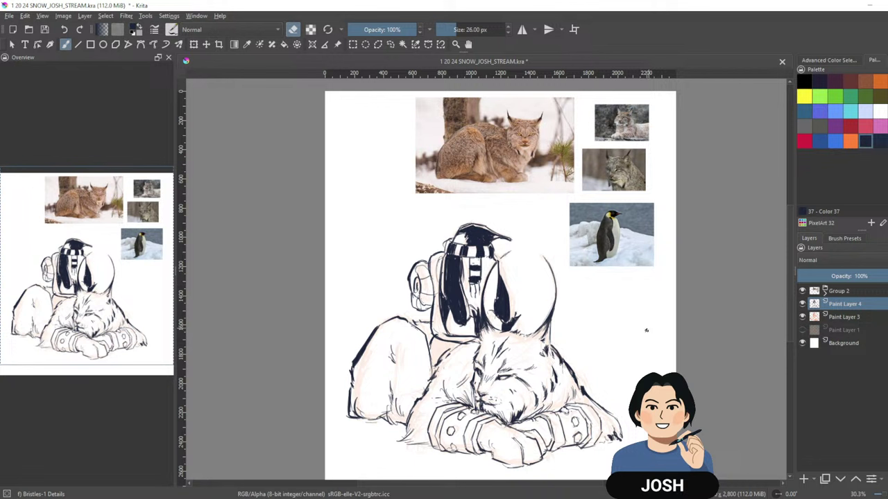
pyautogui.press('e')
pyautogui.moveTo(432, 341)
pyautogui.mouseDown()
pyautogui.moveTo(430, 365)
pyautogui.moveTo(440, 349)
pyautogui.moveTo(457, 346)
pyautogui.mouseUp()
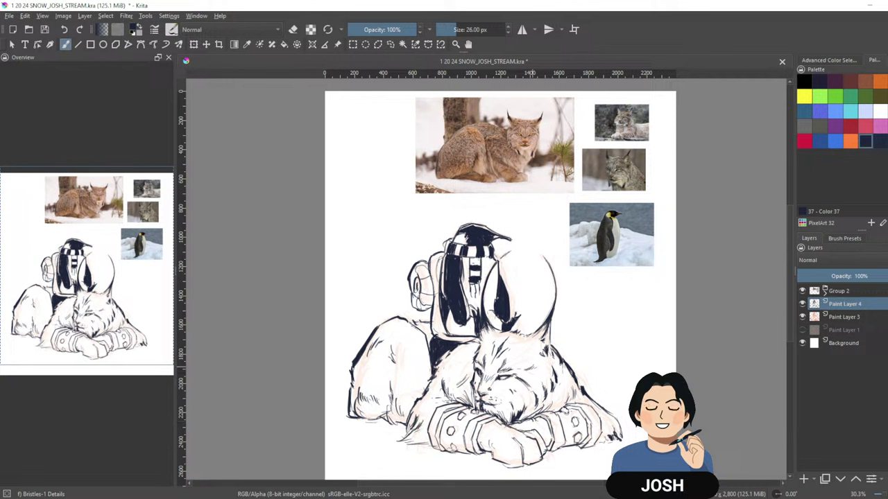
# Ink heavier fur tufts at both of the lynx's elbows and darken the base line beside the cuffs.
pyautogui.moveTo(400, 440)
pyautogui.mouseDown()
pyautogui.moveTo(410, 437)
pyautogui.moveTo(413, 413)
pyautogui.mouseUp()
pyautogui.moveTo(619, 423)
pyautogui.mouseDown()
pyautogui.moveTo(637, 437)
pyautogui.moveTo(627, 436)
pyautogui.mouseUp()
pyautogui.moveTo(412, 445); pyautogui.dragTo(431, 441)
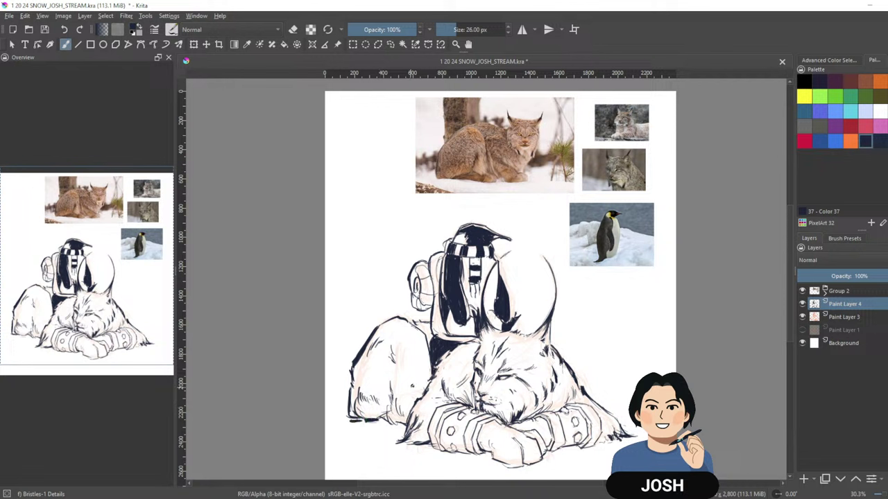
# Undo the last stroke and reinforce the dark ground line under the lynx's rear haunch.
pyautogui.press('ctrl')
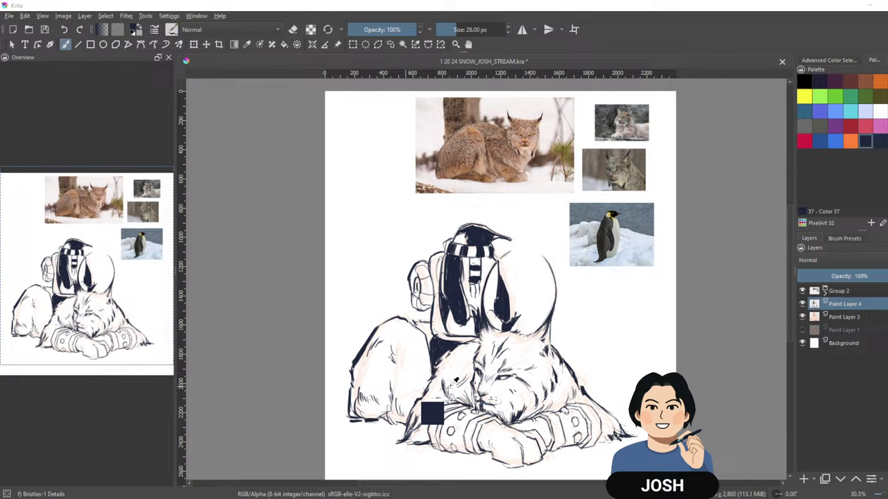
pyautogui.hotkey('ctrl', 'z')
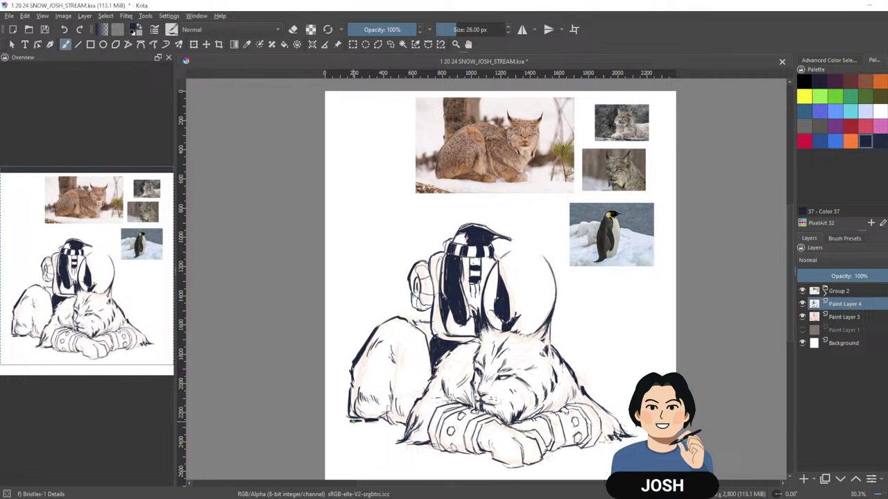
pyautogui.press('ctrl')
pyautogui.press('ctrl')
pyautogui.press('e')
pyautogui.press('e')
pyautogui.moveTo(363, 420); pyautogui.dragTo(349, 418)
# Thicken the ink contour along the underside of the lynx's front paw, cuffs and elbow fur.
pyautogui.moveTo(643, 370); pyautogui.dragTo(669, 206)
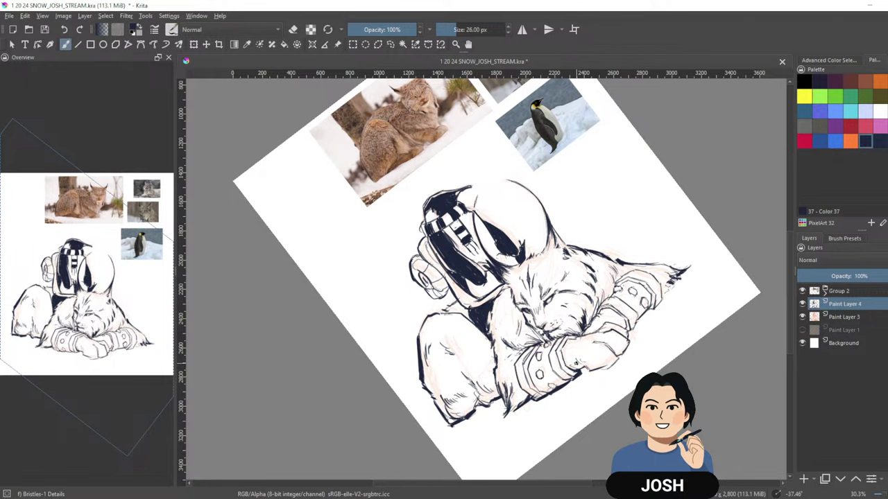
pyautogui.moveTo(622, 338); pyautogui.dragTo(608, 312)
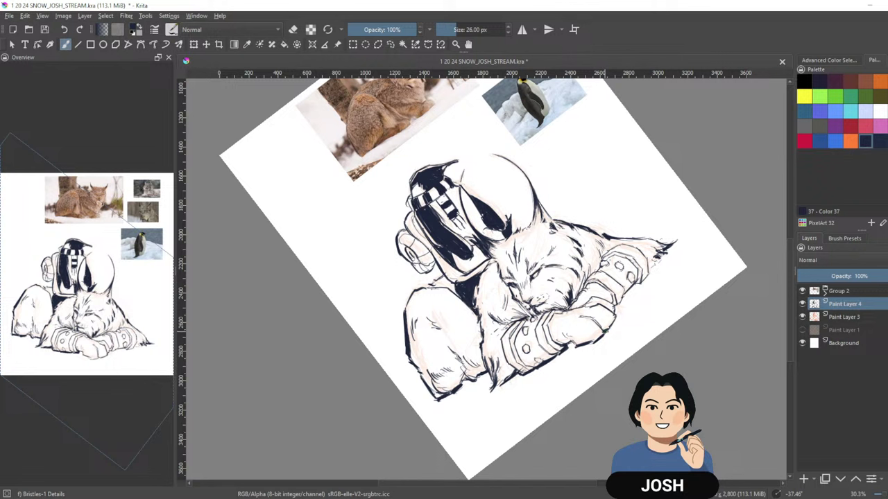
pyautogui.moveTo(608, 333); pyautogui.dragTo(616, 316)
pyautogui.press('e')
pyautogui.press('e')
pyautogui.press('e')
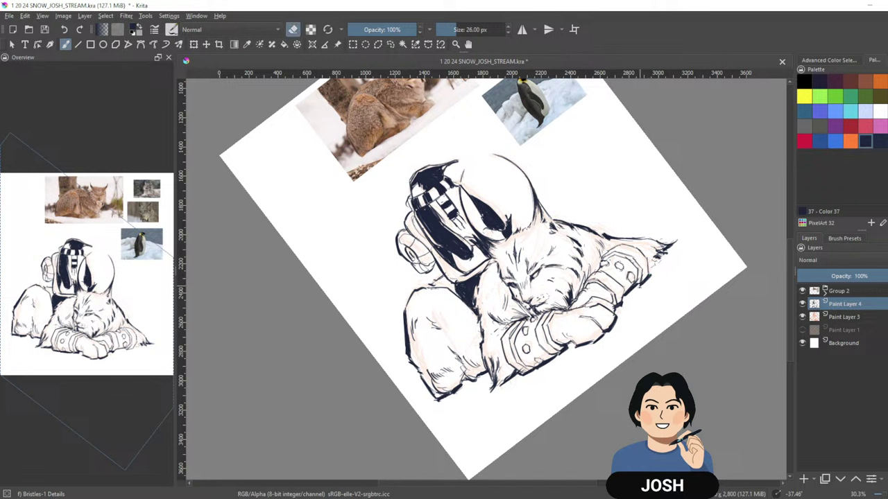
pyautogui.press('e')
pyautogui.moveTo(658, 264); pyautogui.dragTo(651, 269)
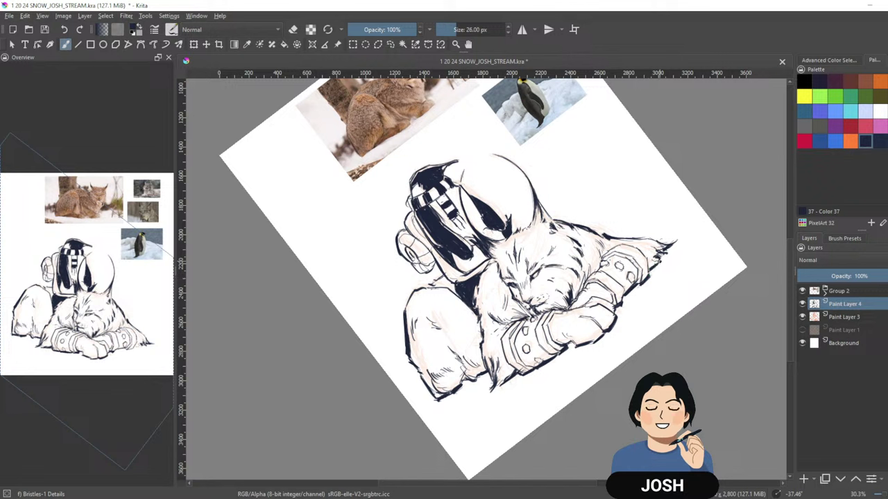
pyautogui.press('e')
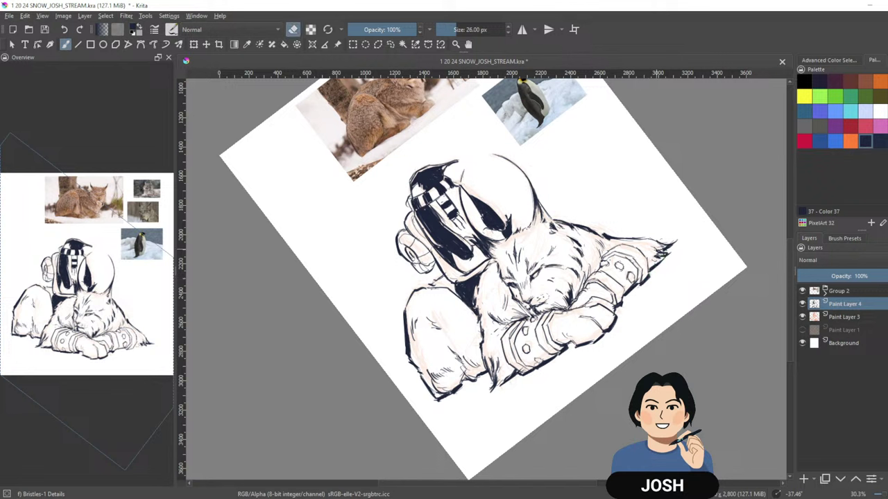
pyautogui.moveTo(714, 242); pyautogui.dragTo(705, 309)
pyautogui.moveTo(717, 257); pyautogui.dragTo(668, 355)
pyautogui.press('e')
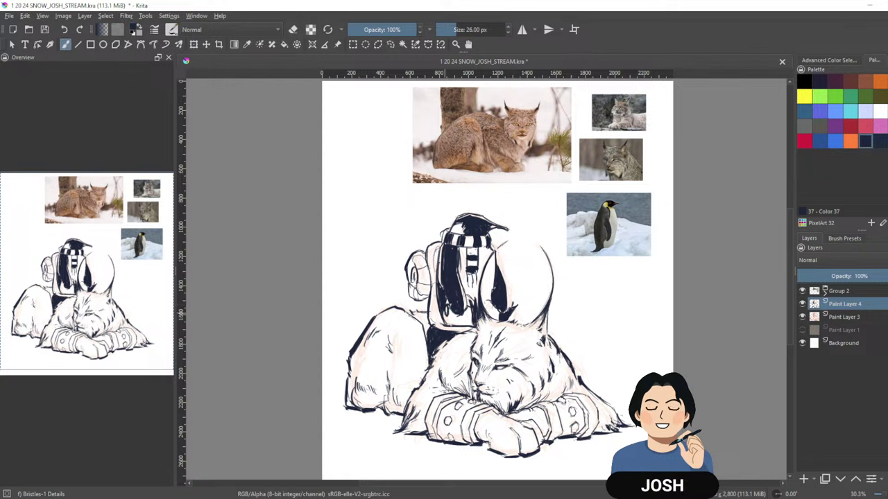
# Draw a curved rein from the penguin's flipper across the lynx's shoulder to its mouth.
pyautogui.press('e')
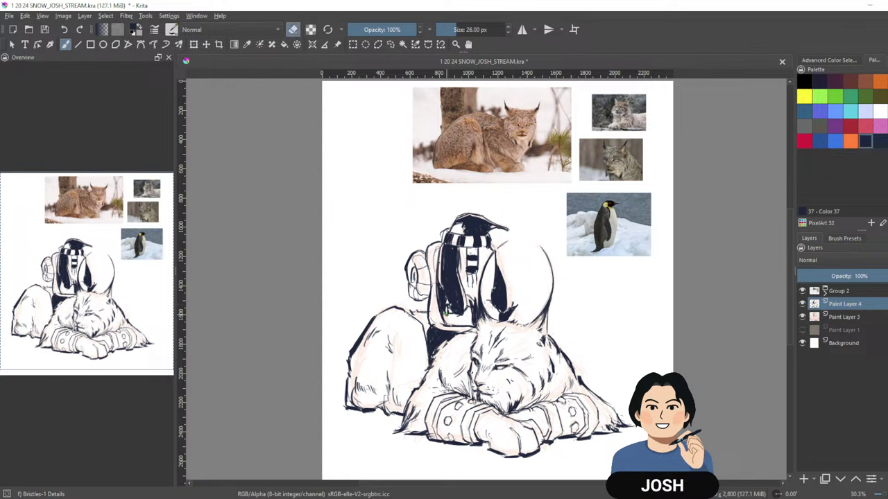
pyautogui.press('e')
pyautogui.moveTo(445, 312); pyautogui.dragTo(464, 373)
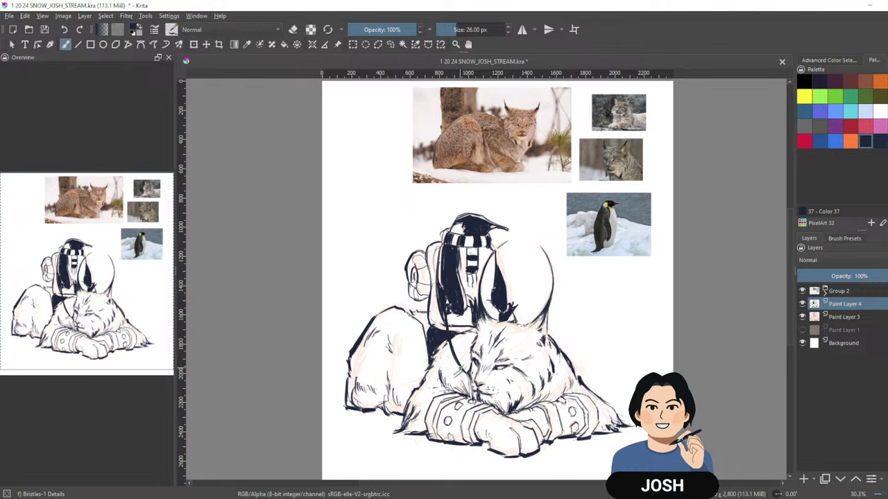
# Hide the rough sketch on Paint Layer 3 and add an ink line between the toes of the front paw.
pyautogui.scroll(-3, 713, 259)
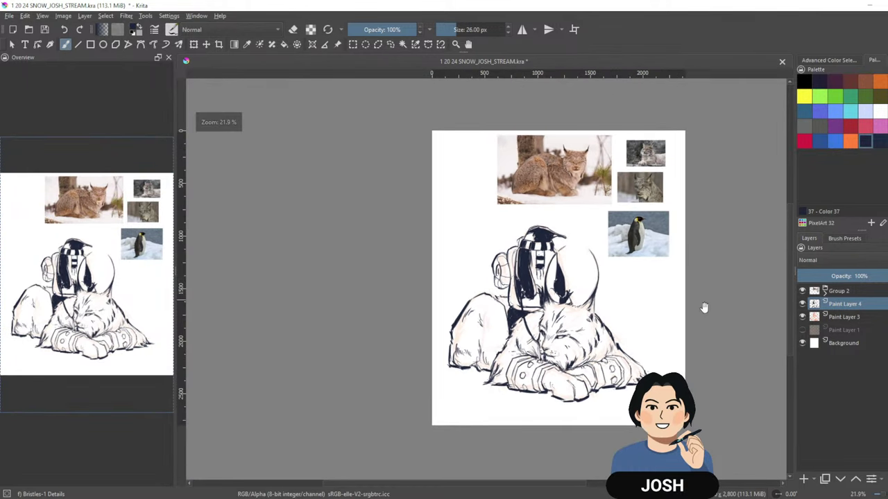
pyautogui.click(803, 317)
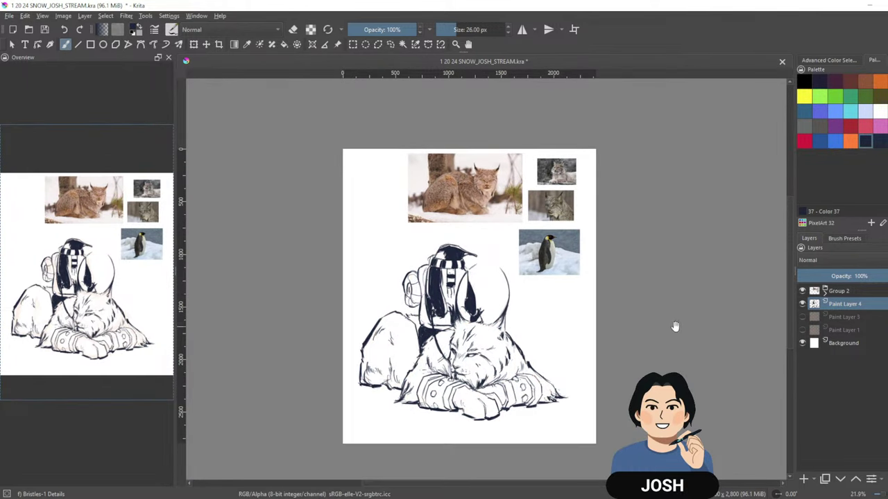
pyautogui.scroll(3, 540, 323)
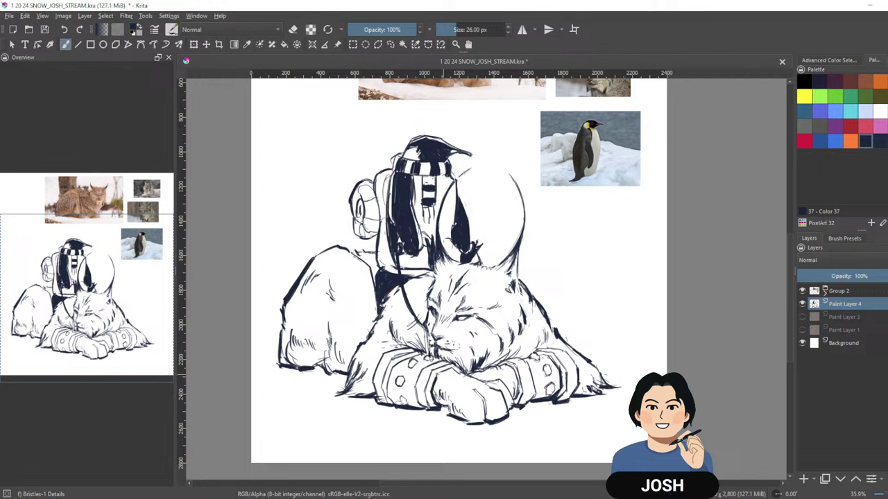
pyautogui.moveTo(486, 402)
pyautogui.mouseDown()
pyautogui.moveTo(489, 417)
pyautogui.moveTo(507, 399)
pyautogui.moveTo(498, 385)
pyautogui.mouseUp()
# Try shading the fur beside the lynx's chin in black.
pyautogui.press('d')
pyautogui.press('e')
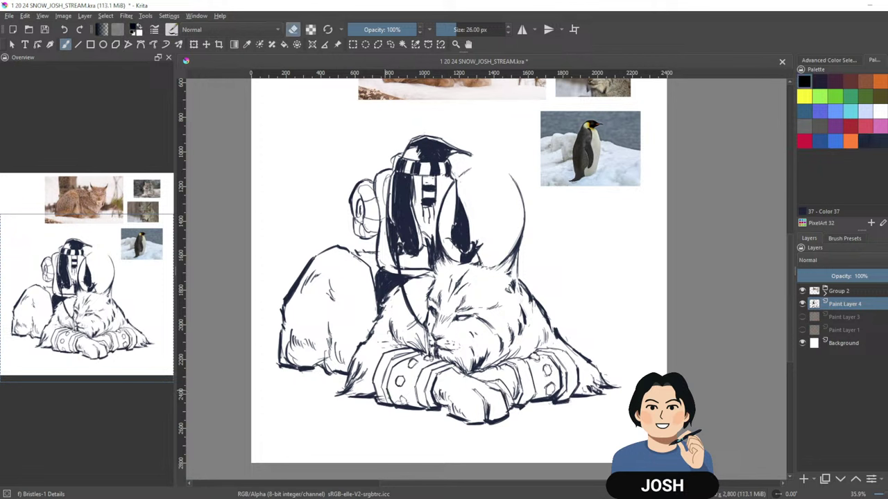
pyautogui.press('e')
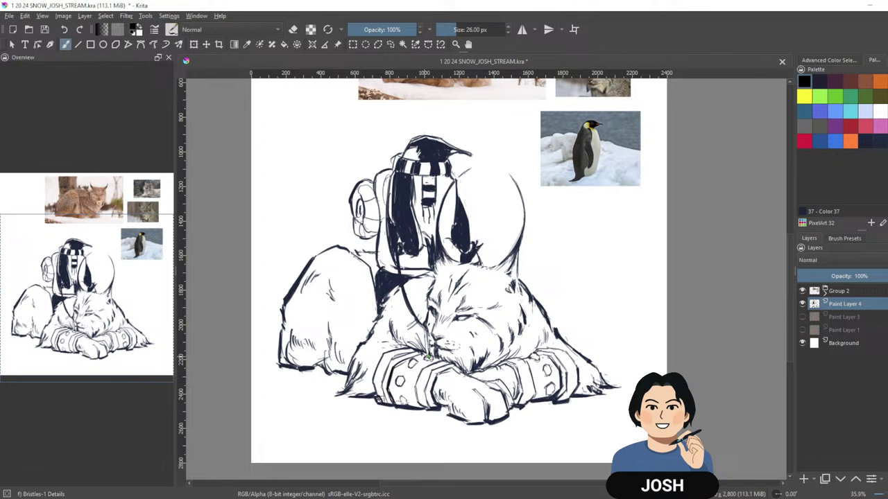
pyautogui.press('e')
pyautogui.press('e')
pyautogui.moveTo(423, 341)
pyautogui.mouseDown()
pyautogui.moveTo(424, 353)
pyautogui.moveTo(420, 333)
pyautogui.moveTo(422, 350)
pyautogui.mouseUp()
pyautogui.moveTo(408, 337); pyautogui.dragTo(419, 347)
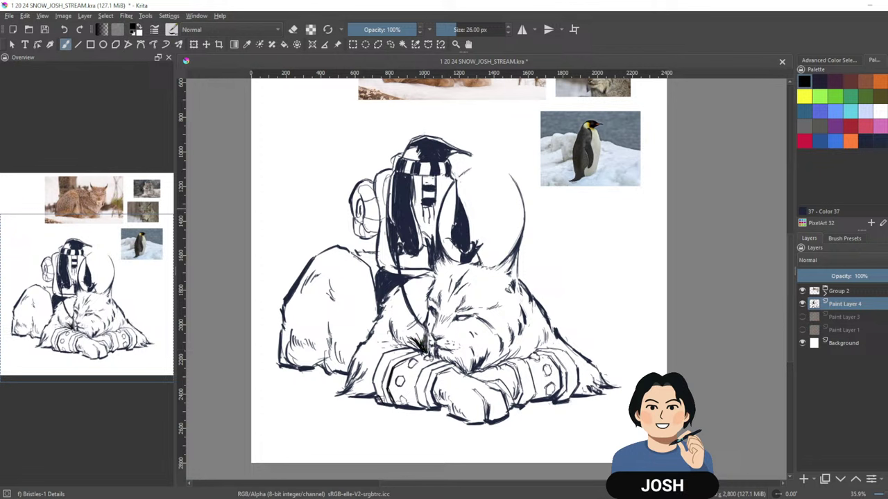
# Switch back to the dark navy swatch and add ink accents around the lynx's eye, muzzle and cheek fur.
pyautogui.click(865, 142)
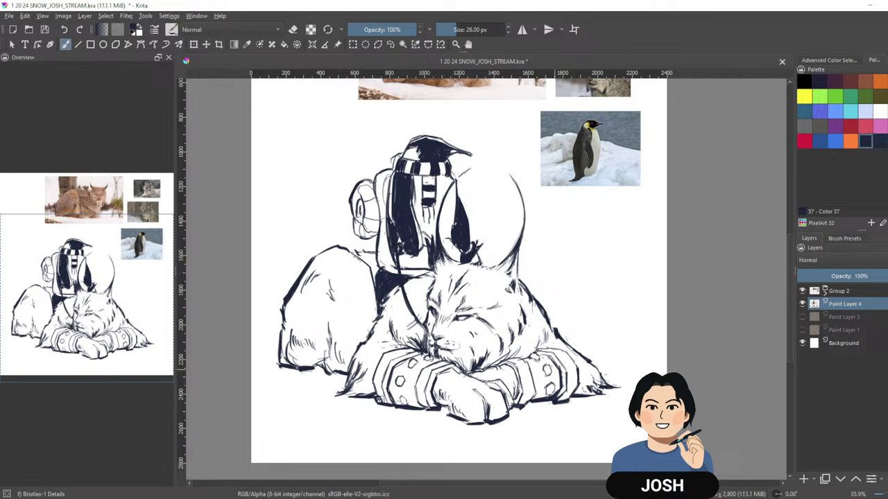
pyautogui.moveTo(547, 386); pyautogui.dragTo(550, 392)
pyautogui.moveTo(843, 305)
pyautogui.scroll(3, 634, 303)
pyautogui.moveTo(637, 300); pyautogui.dragTo(670, 233)
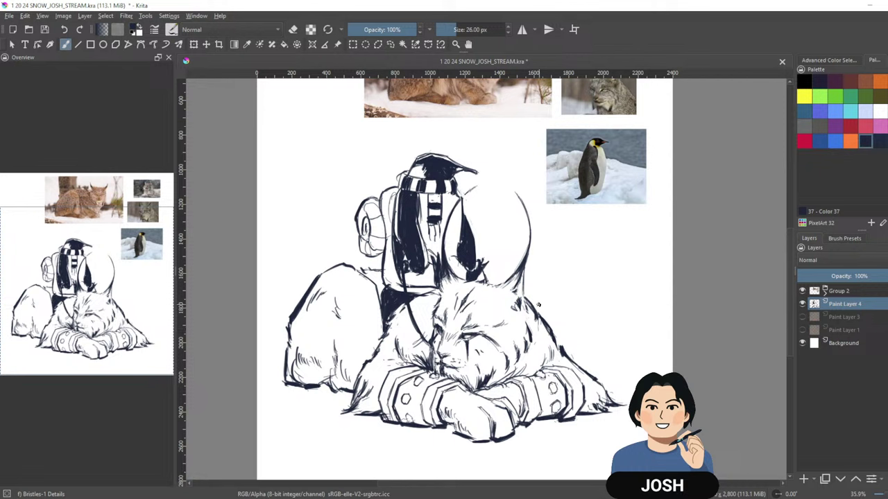
pyautogui.press('e')
pyautogui.press('e')
pyautogui.press('e')
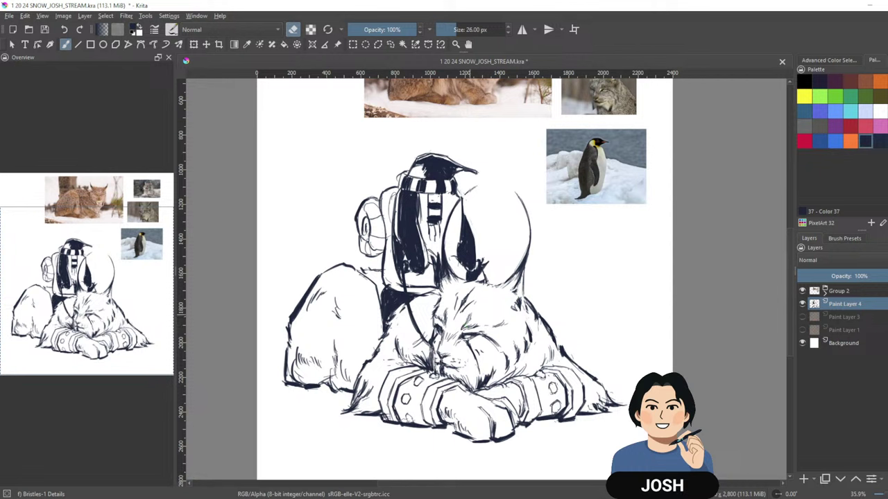
pyautogui.press('e')
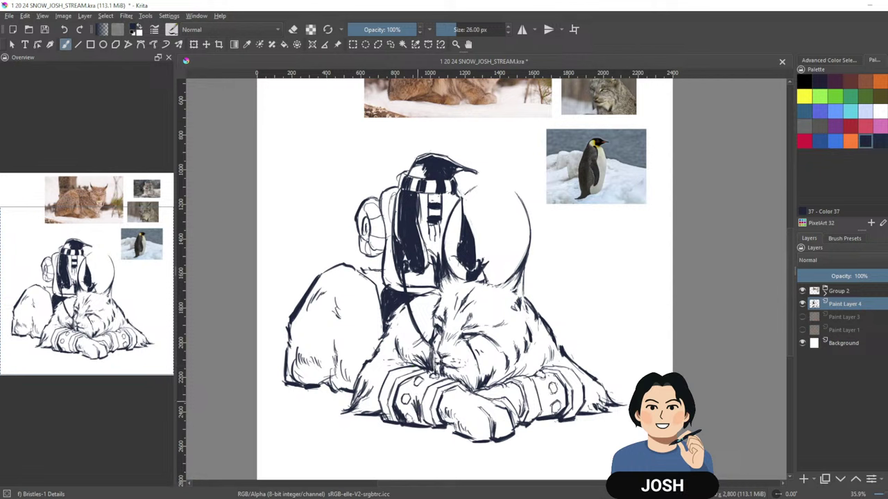
# Fill the middle band of the lynx's cuff nearest the haunch with dark ink, leaving the round studs white.
pyautogui.moveTo(406, 410)
pyautogui.mouseDown()
pyautogui.moveTo(398, 392)
pyautogui.moveTo(412, 421)
pyautogui.moveTo(425, 390)
pyautogui.moveTo(399, 381)
pyautogui.mouseUp()
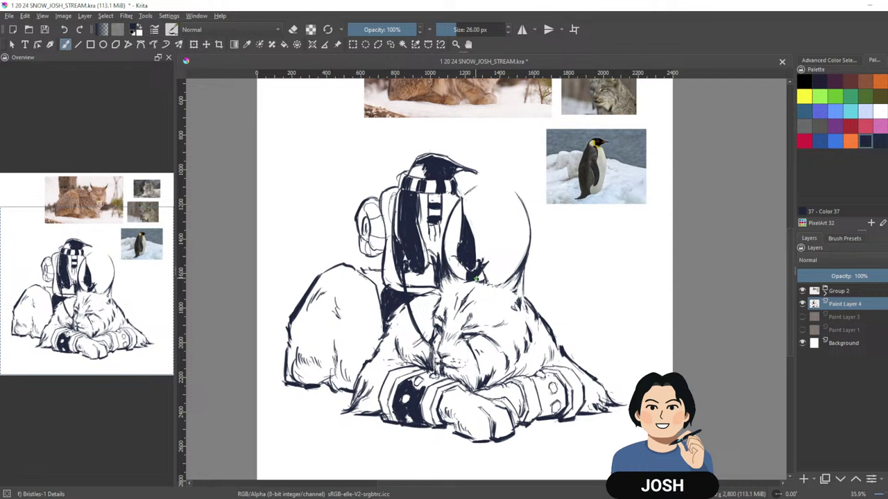
pyautogui.moveTo(407, 382)
pyautogui.mouseDown()
pyautogui.moveTo(415, 388)
pyautogui.moveTo(425, 374)
pyautogui.moveTo(423, 393)
pyautogui.moveTo(437, 380)
pyautogui.mouseUp()
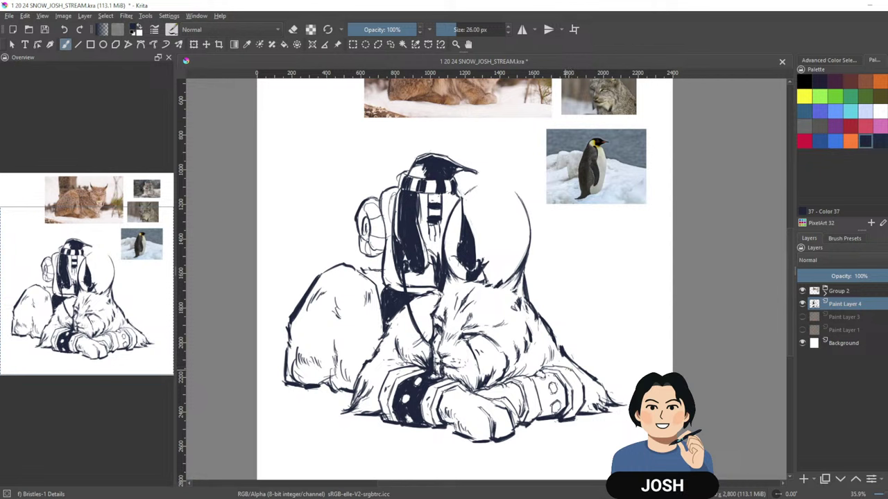
# Undo the first stroke on the other cuff and fill its middle band with dark ink around the white studs.
pyautogui.moveTo(561, 367); pyautogui.dragTo(544, 369)
pyautogui.hotkey('ctrl', 'z')
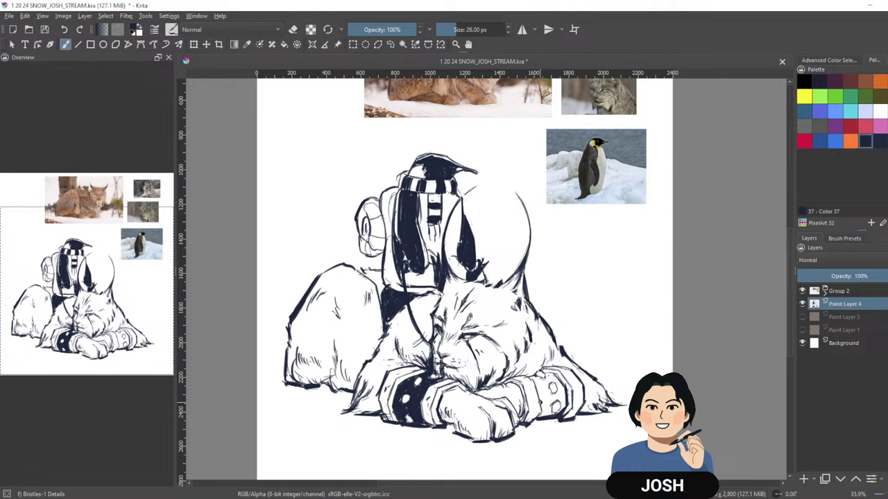
pyautogui.moveTo(547, 409)
pyautogui.mouseDown()
pyautogui.moveTo(535, 378)
pyautogui.moveTo(545, 389)
pyautogui.moveTo(554, 378)
pyautogui.moveTo(543, 373)
pyautogui.moveTo(556, 377)
pyautogui.moveTo(560, 392)
pyautogui.moveTo(549, 379)
pyautogui.moveTo(543, 413)
pyautogui.moveTo(549, 391)
pyautogui.moveTo(562, 403)
pyautogui.moveTo(564, 388)
pyautogui.moveTo(562, 412)
pyautogui.mouseUp()
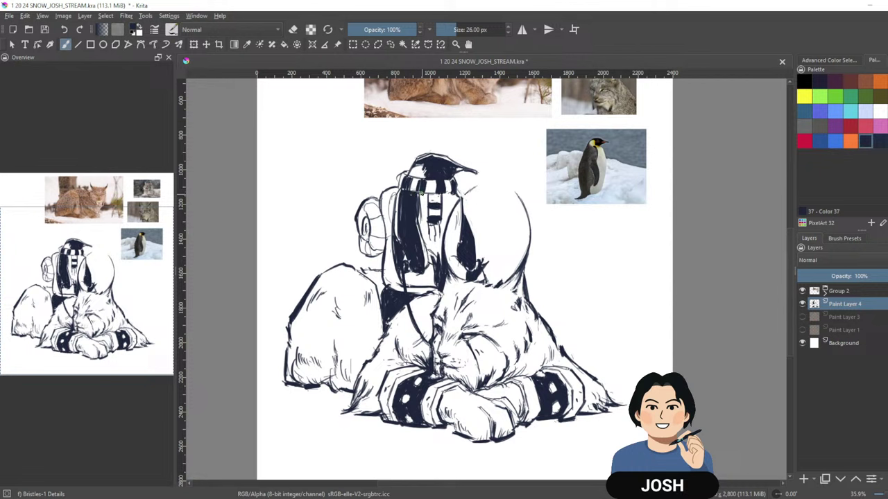
# Ink the backpack's shoulder strap between the penguin's flipper and the scarf's hanging end, cleaning its edges with the eraser.
pyautogui.moveTo(420, 194); pyautogui.dragTo(424, 226)
pyautogui.press('e')
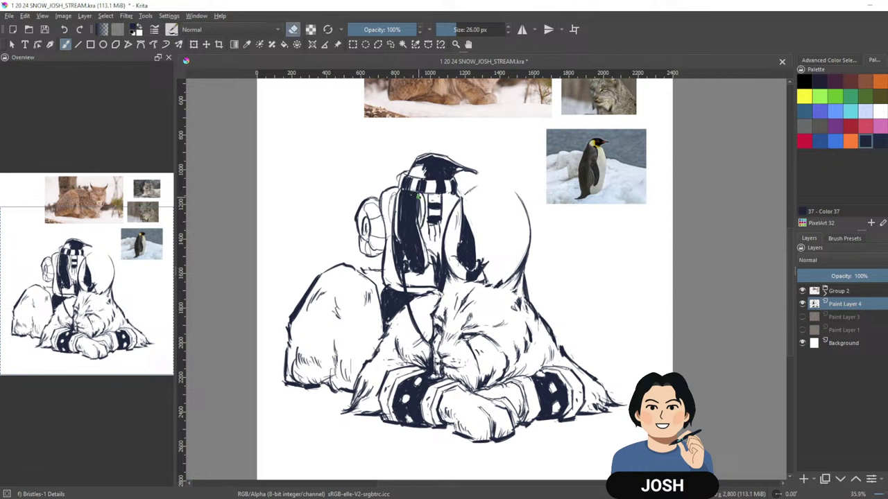
pyautogui.moveTo(419, 197); pyautogui.dragTo(420, 222)
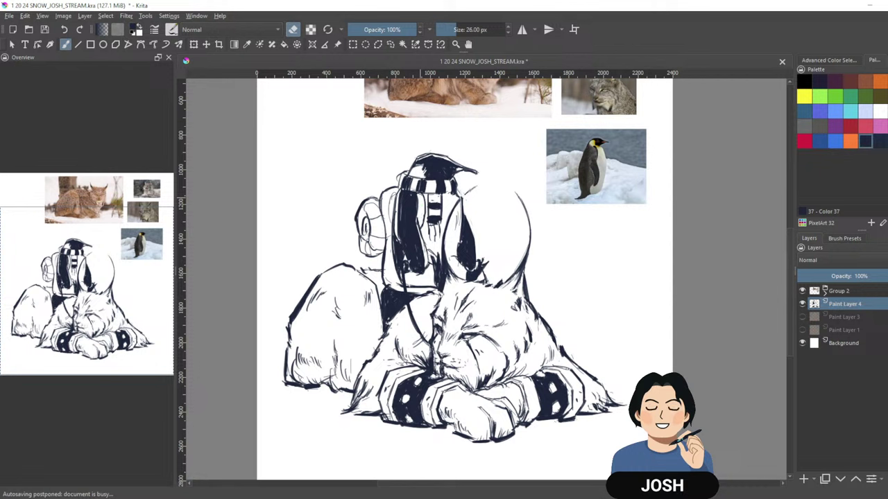
pyautogui.press('e')
pyautogui.press('e')
pyautogui.moveTo(403, 189); pyautogui.dragTo(416, 197)
pyautogui.press('e')
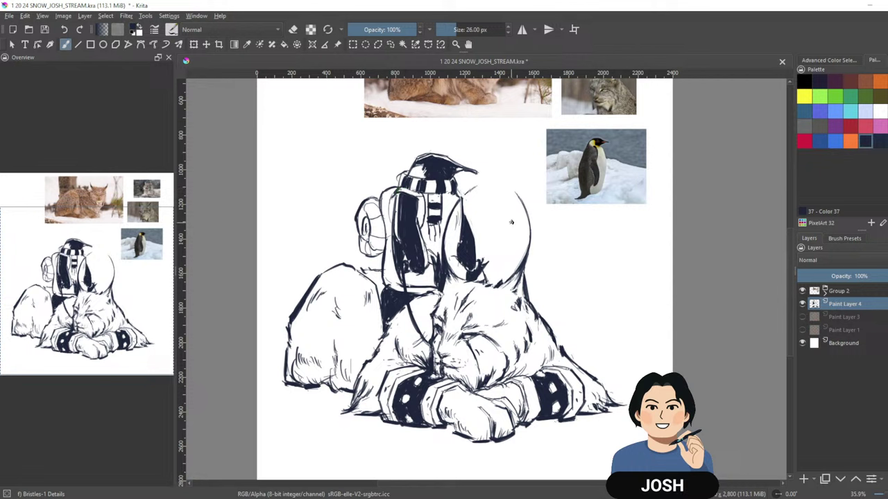
# Touch up the ink around the bridge of the lynx's muzzle with the eraser and return to the brush.
pyautogui.scroll(-3, 655, 317)
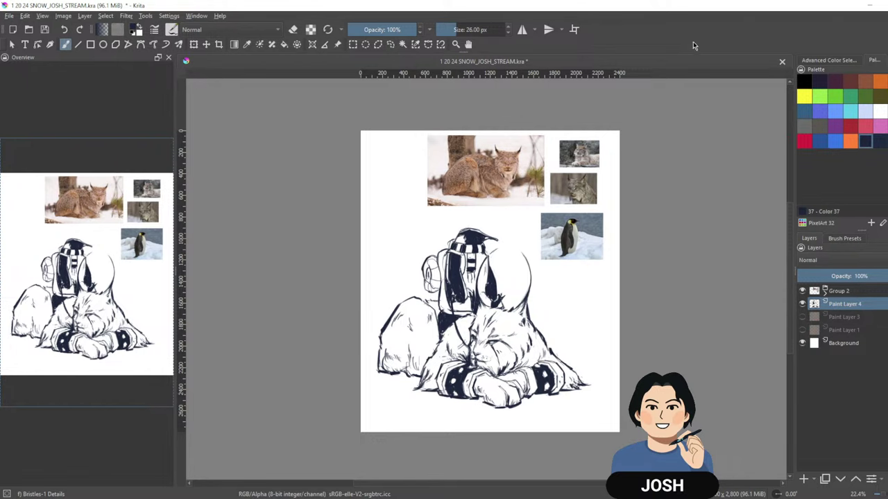
pyautogui.moveTo(592, 309); pyautogui.dragTo(628, 269)
pyautogui.moveTo(538, 297); pyautogui.dragTo(594, 245)
pyautogui.press('e')
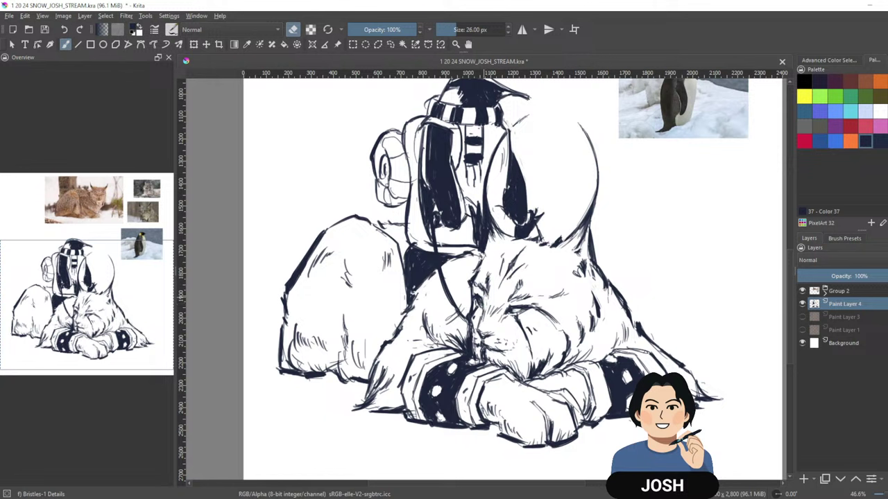
pyautogui.moveTo(494, 314); pyautogui.dragTo(485, 305)
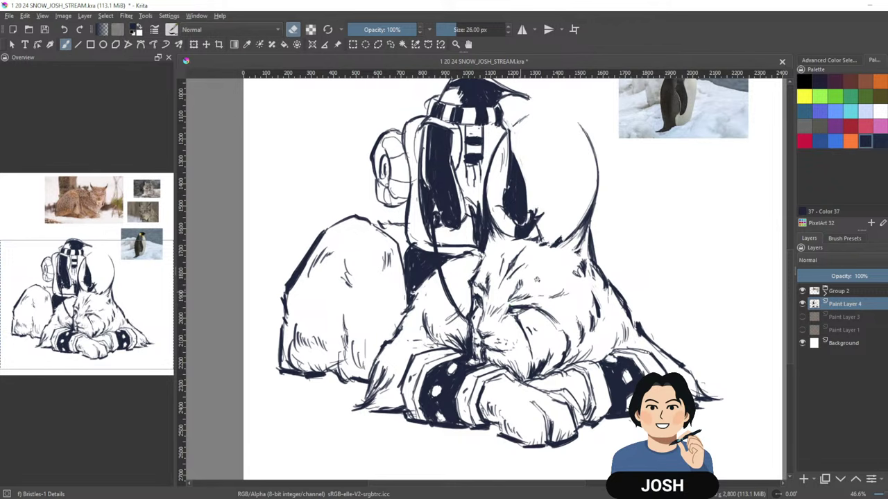
pyautogui.scroll(-4, 536, 279)
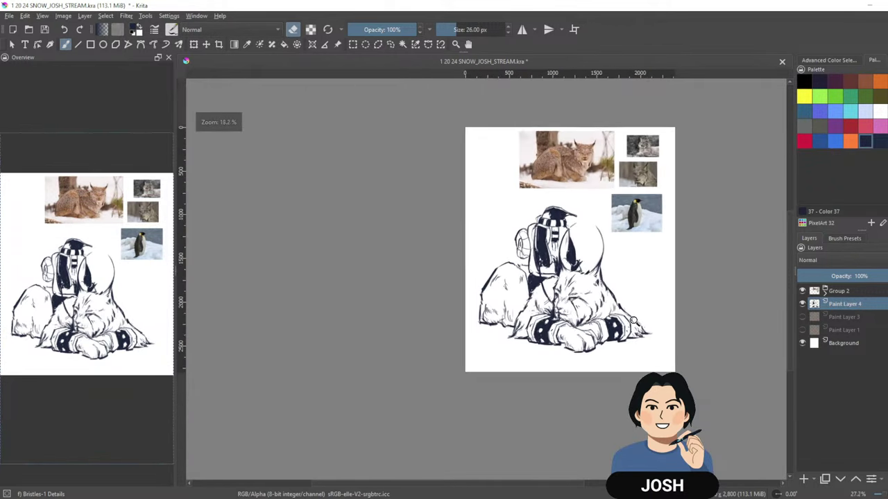
pyautogui.scroll(3, 633, 321)
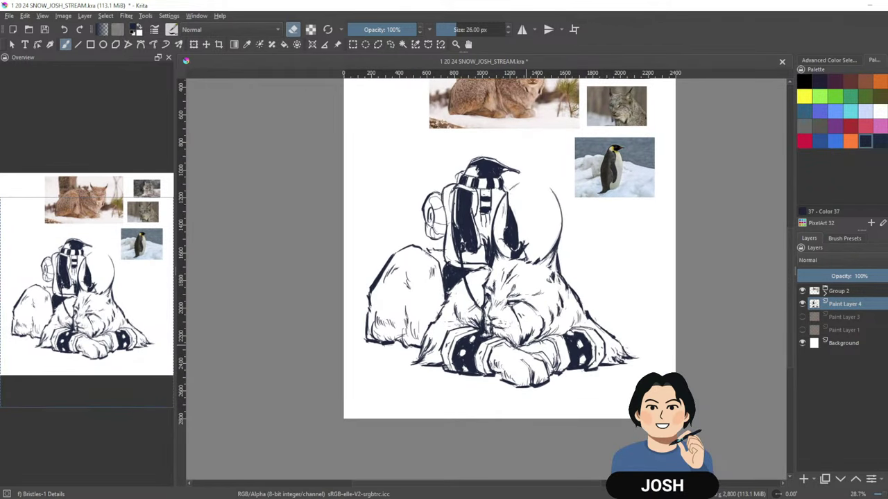
pyautogui.press('e')
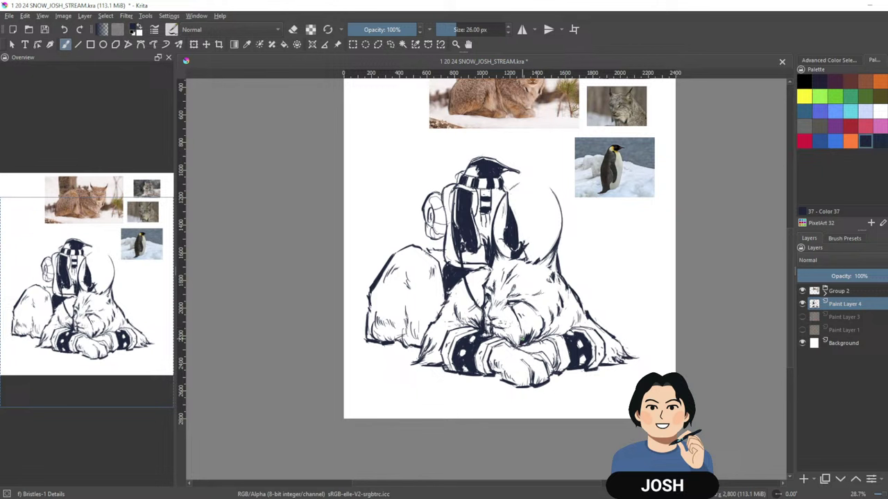
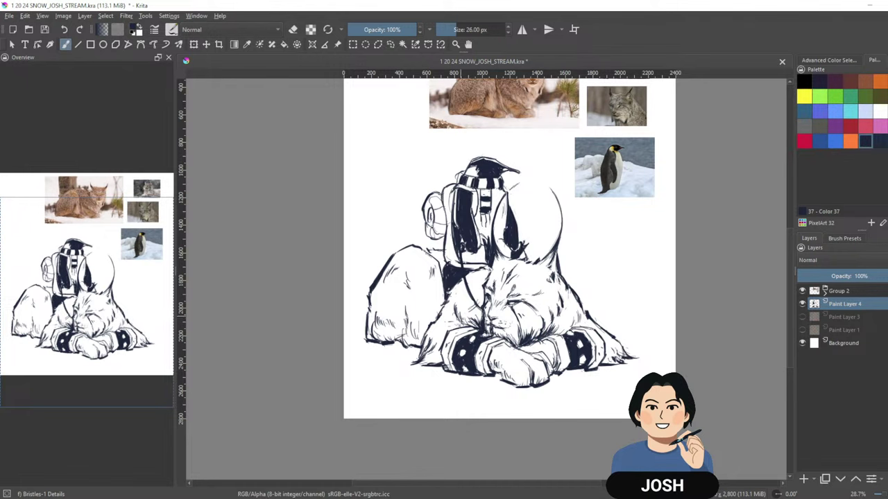
pyautogui.moveTo(713, 218); pyautogui.dragTo(767, 286)
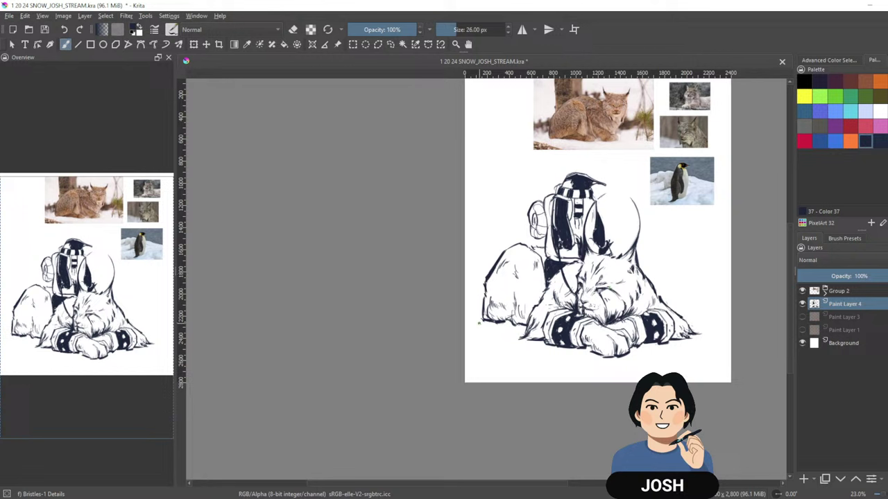
pyautogui.moveTo(478, 323); pyautogui.dragTo(527, 332)
pyautogui.hotkey('ctrl', 'z')
pyautogui.hotkey('ctrl', 'z')
pyautogui.hotkey('ctrl', 'z')
# Hatch the ground shadow with long parallel strokes running from beneath the lynx's haunch to its nearer cuff.
pyautogui.moveTo(671, 328); pyautogui.dragTo(664, 156)
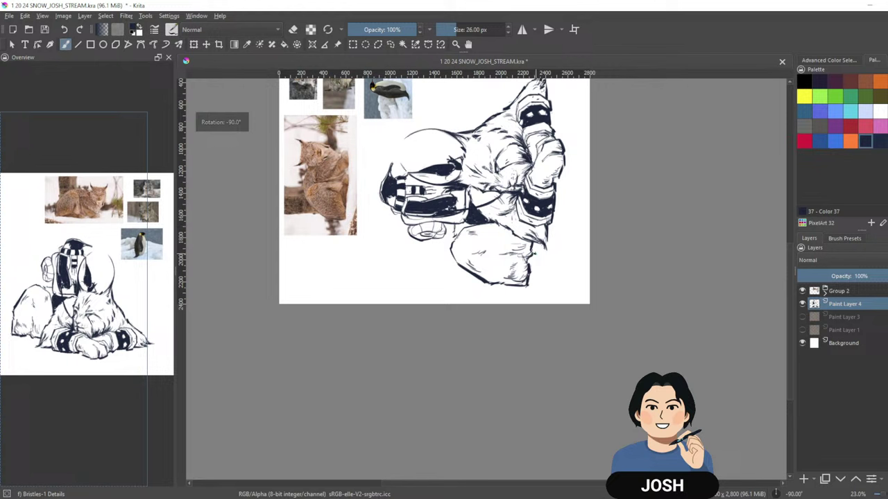
pyautogui.moveTo(530, 255); pyautogui.dragTo(531, 293)
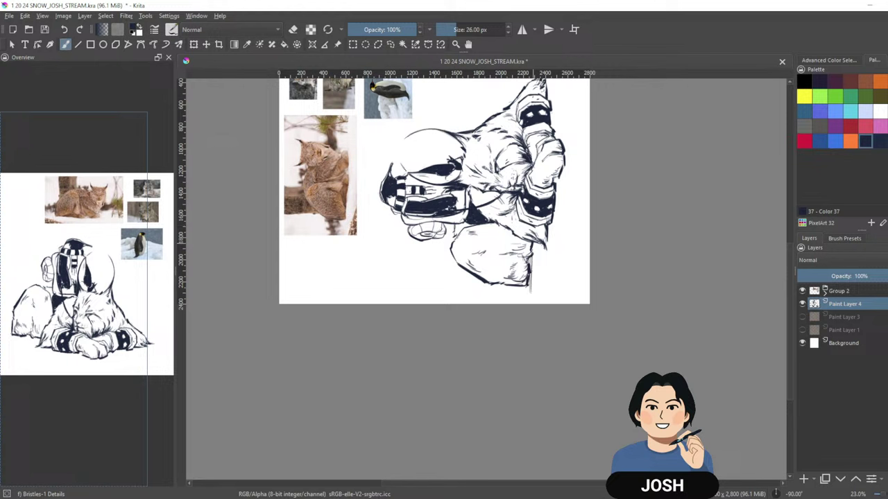
pyautogui.moveTo(532, 244); pyautogui.dragTo(538, 294)
pyautogui.moveTo(539, 241)
pyautogui.mouseDown()
pyautogui.moveTo(540, 287)
pyautogui.moveTo(548, 268)
pyautogui.mouseUp()
pyautogui.moveTo(549, 224); pyautogui.dragTo(552, 258)
pyautogui.moveTo(554, 212); pyautogui.dragTo(553, 246)
pyautogui.moveTo(557, 196); pyautogui.dragTo(556, 233)
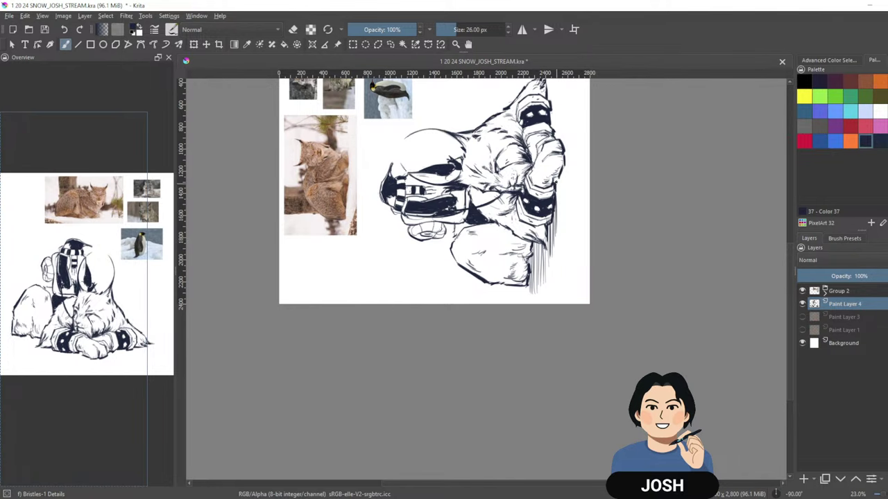
# Extend the ground hatching beneath the lynx's front paws and add denser strokes between the haunch and nearer foreleg.
pyautogui.moveTo(558, 178); pyautogui.dragTo(557, 222)
pyautogui.moveTo(560, 177)
pyautogui.mouseDown()
pyautogui.moveTo(559, 216)
pyautogui.moveTo(563, 188)
pyautogui.mouseUp()
pyautogui.moveTo(565, 161); pyautogui.dragTo(566, 185)
pyautogui.moveTo(699, 146)
pyautogui.mouseDown()
pyautogui.moveTo(657, 336)
pyautogui.moveTo(576, 432)
pyautogui.moveTo(663, 323)
pyautogui.mouseUp()
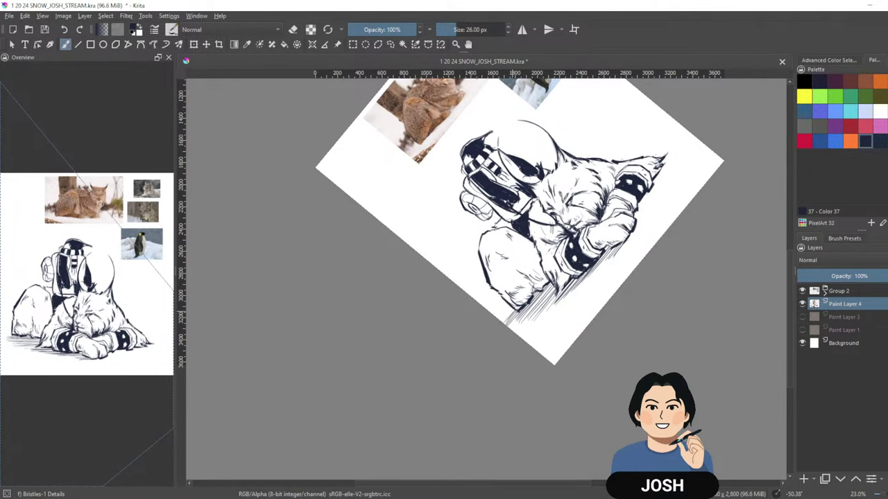
pyautogui.moveTo(527, 312); pyautogui.dragTo(552, 286)
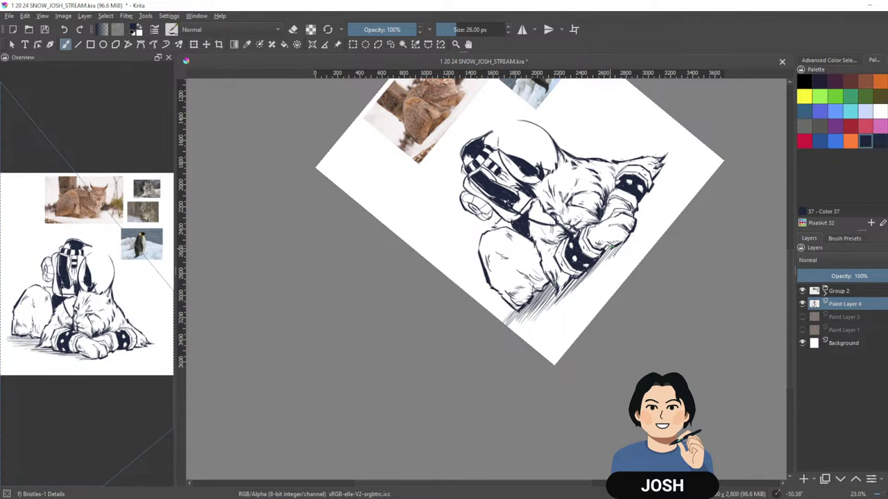
pyautogui.moveTo(739, 196); pyautogui.dragTo(699, 416)
# Thicken the backpack's lower outline with a black stroke, reselect the navy Color 37 swatch and trim the stroke with the eraser.
pyautogui.moveTo(713, 328); pyautogui.dragTo(661, 354)
pyautogui.moveTo(499, 257); pyautogui.dragTo(532, 205)
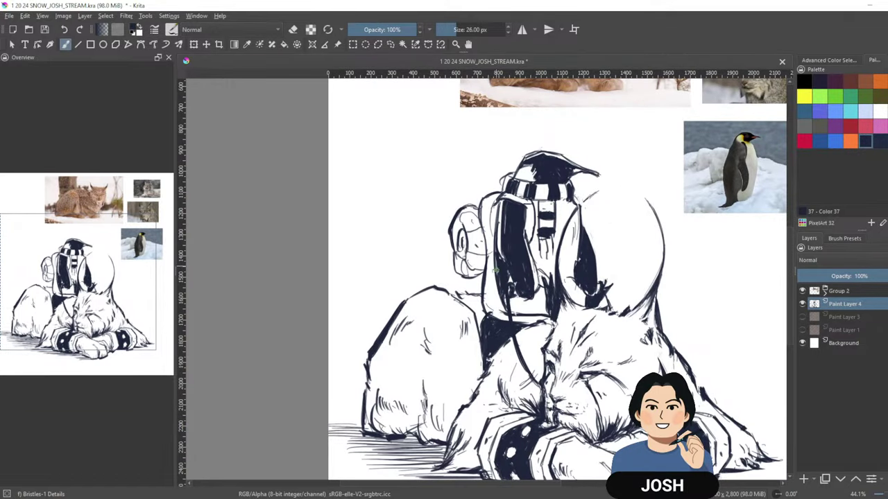
pyautogui.press('d')
pyautogui.moveTo(485, 290)
pyautogui.mouseDown()
pyautogui.moveTo(488, 309)
pyautogui.moveTo(488, 287)
pyautogui.moveTo(488, 297)
pyautogui.mouseUp()
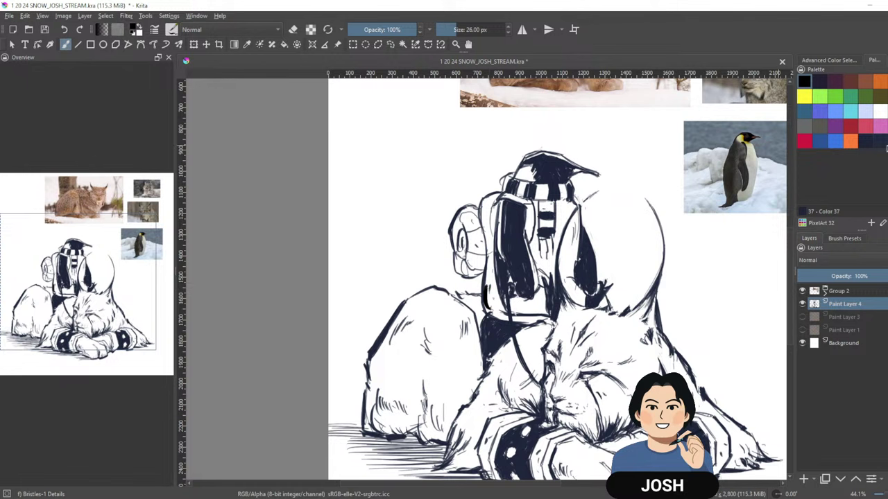
pyautogui.click(884, 142)
pyautogui.click(865, 141)
pyautogui.press('e')
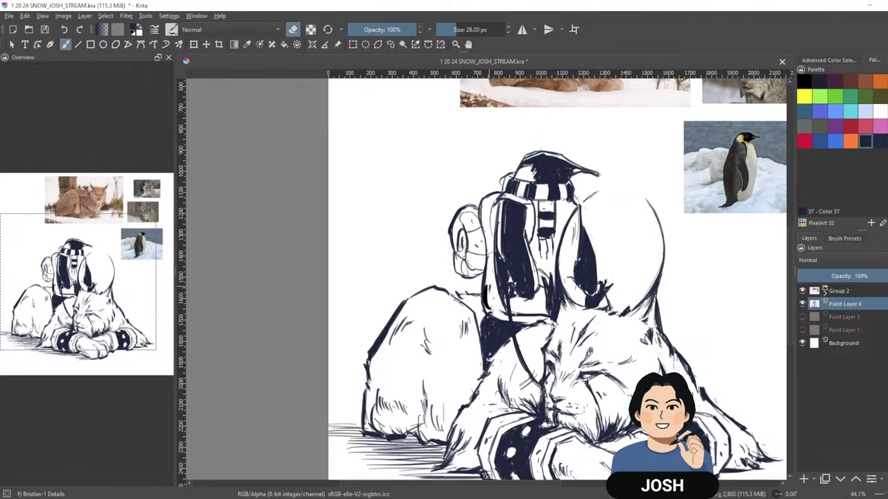
pyautogui.moveTo(486, 287)
pyautogui.mouseDown()
pyautogui.moveTo(486, 305)
pyautogui.moveTo(489, 292)
pyautogui.mouseUp()
# Return to the brush and ink a short accent between the lynx's ear and the penguin's dark flipper.
pyautogui.moveTo(695, 267); pyautogui.dragTo(684, 295)
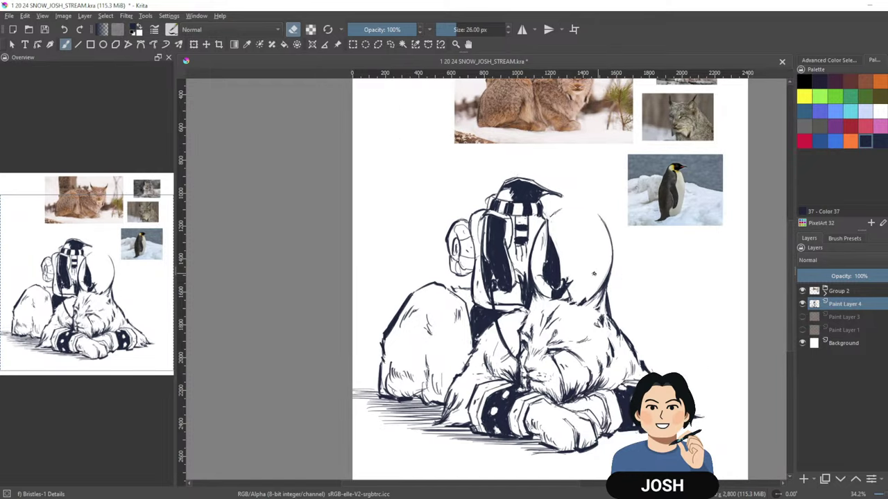
pyautogui.press('e')
pyautogui.moveTo(544, 272); pyautogui.dragTo(547, 252)
pyautogui.moveTo(713, 284); pyautogui.dragTo(683, 310)
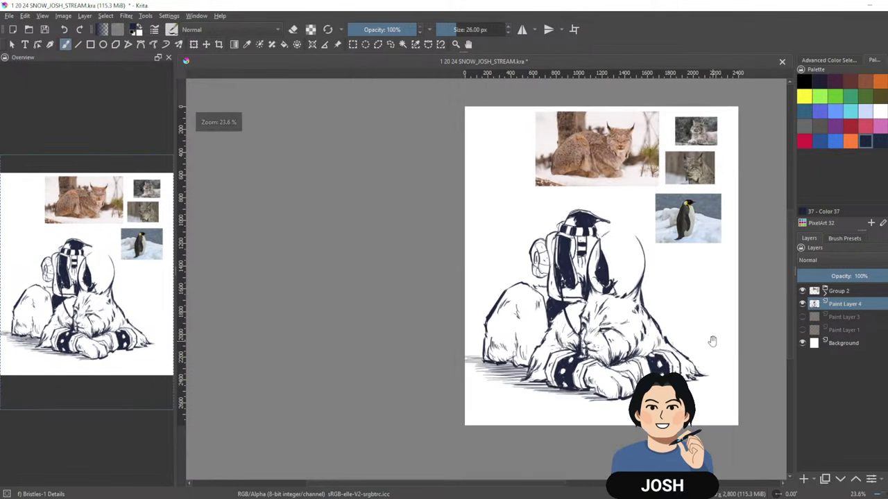
pyautogui.moveTo(712, 341); pyautogui.dragTo(651, 340)
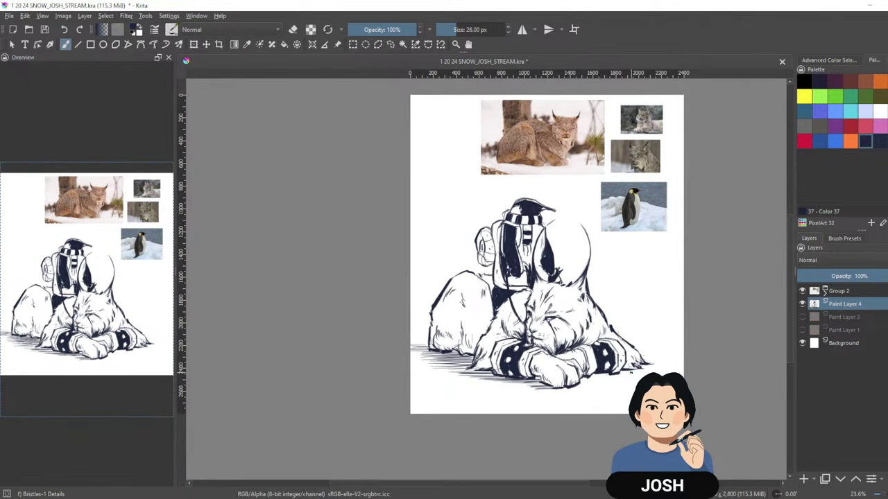
pyautogui.moveTo(568, 310); pyautogui.dragTo(593, 283)
pyautogui.moveTo(650, 299); pyautogui.dragTo(624, 350)
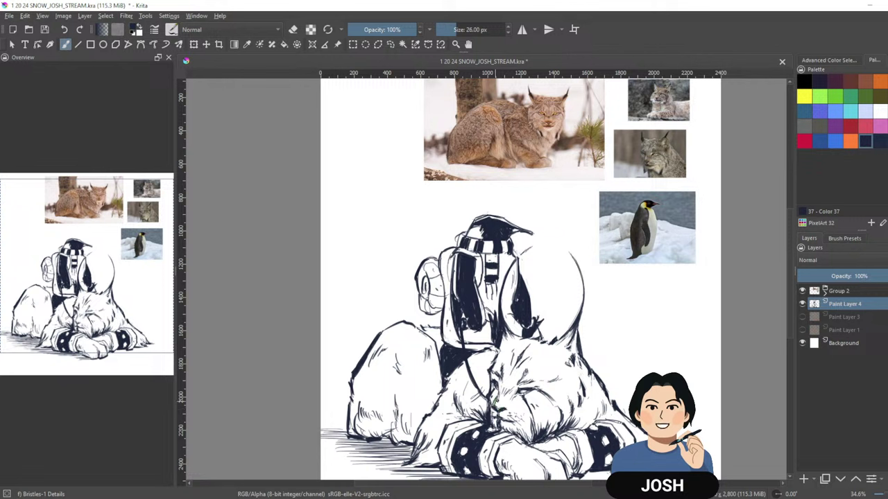
pyautogui.press('d')
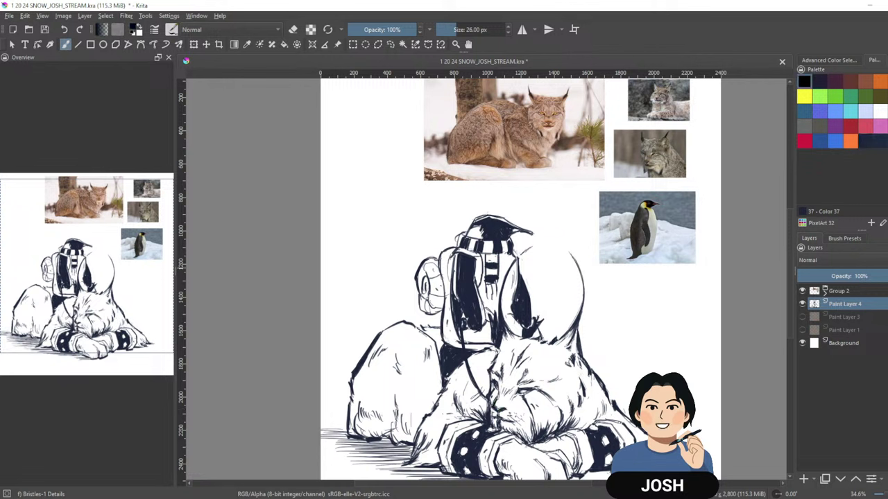
pyautogui.click(865, 141)
pyautogui.press('e')
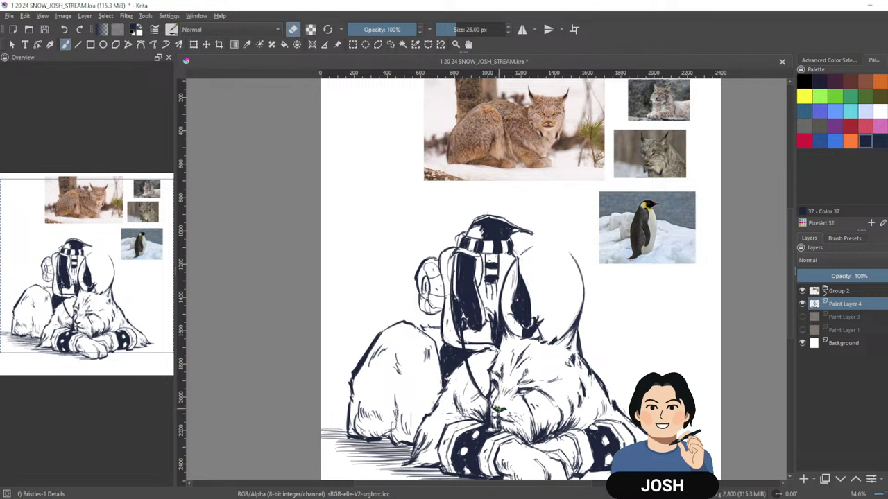
pyautogui.press('e')
pyautogui.moveTo(653, 338); pyautogui.dragTo(648, 298)
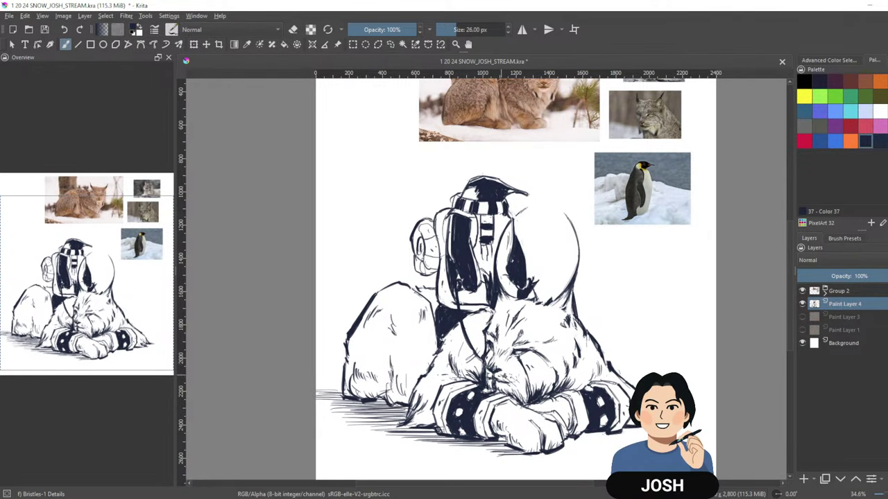
pyautogui.moveTo(587, 303); pyautogui.dragTo(585, 313)
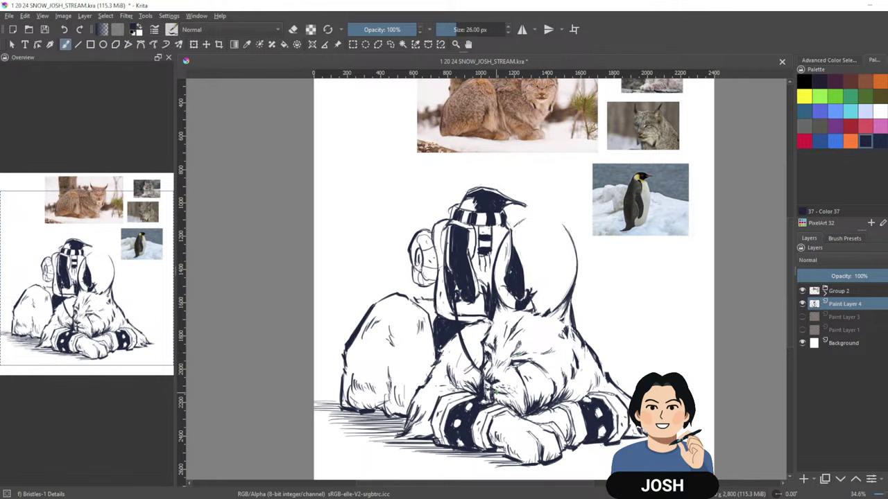
pyautogui.moveTo(680, 314); pyautogui.dragTo(647, 338)
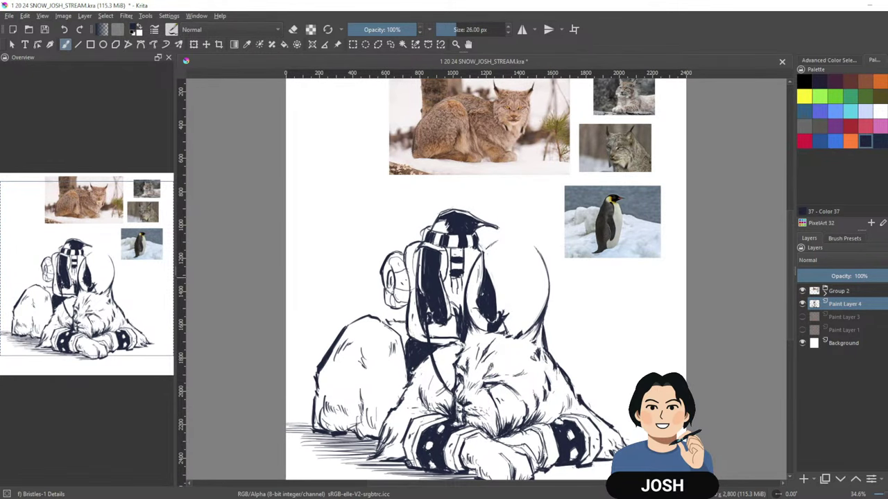
pyautogui.moveTo(623, 302); pyautogui.dragTo(592, 298)
pyautogui.press('e')
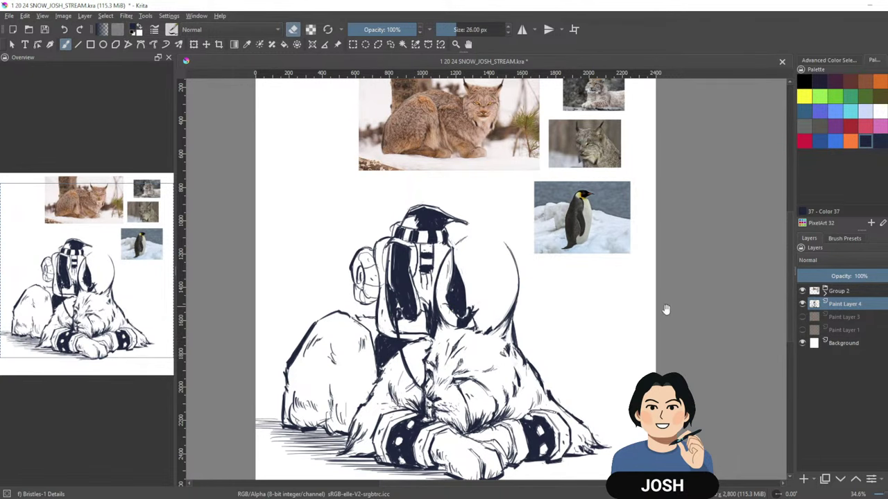
# Hide the Group 2 reference photos and move the line art slightly right and down to centre it across the page.
pyautogui.scroll(-2, 664, 307)
pyautogui.moveTo(708, 335); pyautogui.dragTo(602, 360)
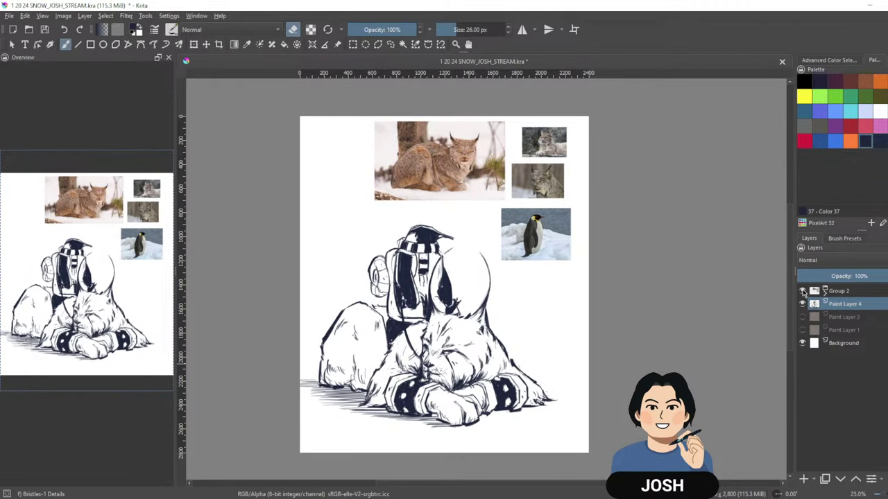
pyautogui.click(802, 291)
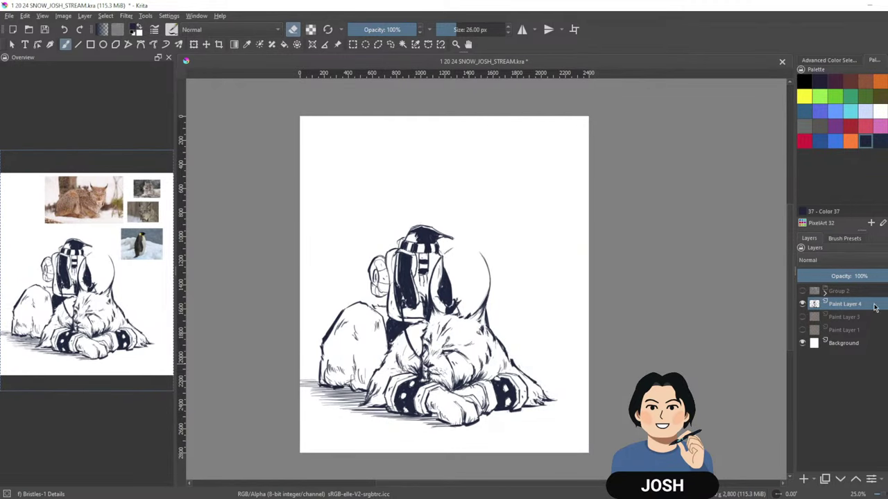
pyautogui.press('t')
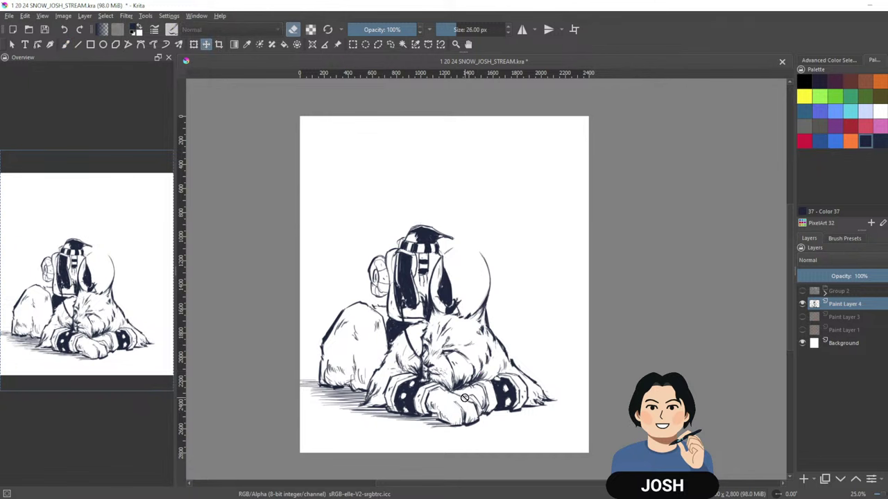
pyautogui.moveTo(441, 290)
pyautogui.mouseDown()
pyautogui.moveTo(466, 300)
pyautogui.moveTo(539, 287)
pyautogui.moveTo(527, 303)
pyautogui.mouseUp()
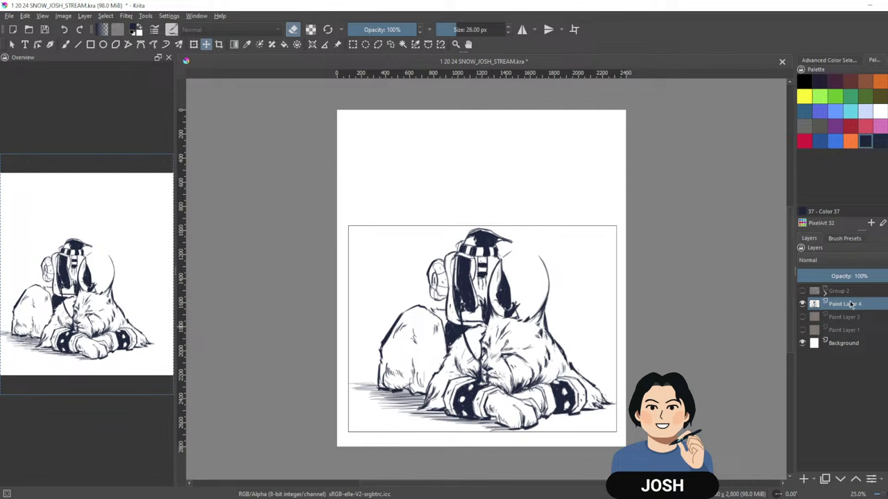
pyautogui.press('b')
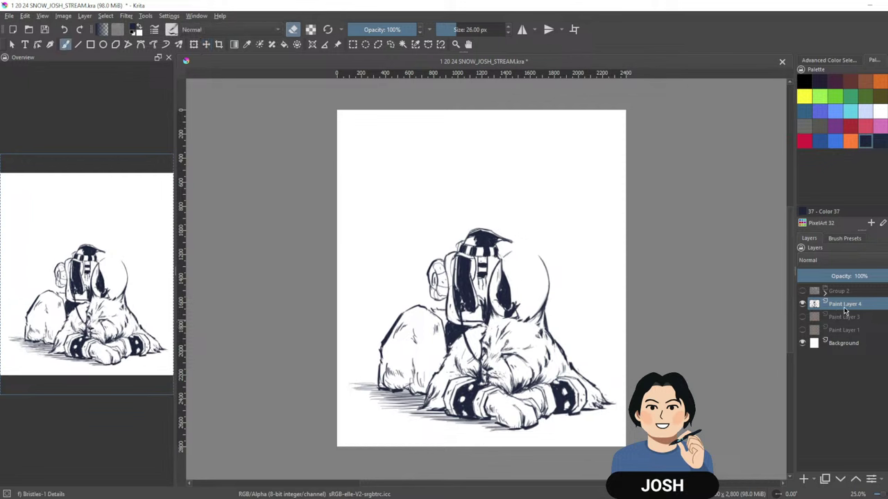
# Add a new paint layer directly beneath Paint Layer 4 and rename Paint Layer 4 as LINE.
pyautogui.moveTo(844, 309)
pyautogui.click(851, 317)
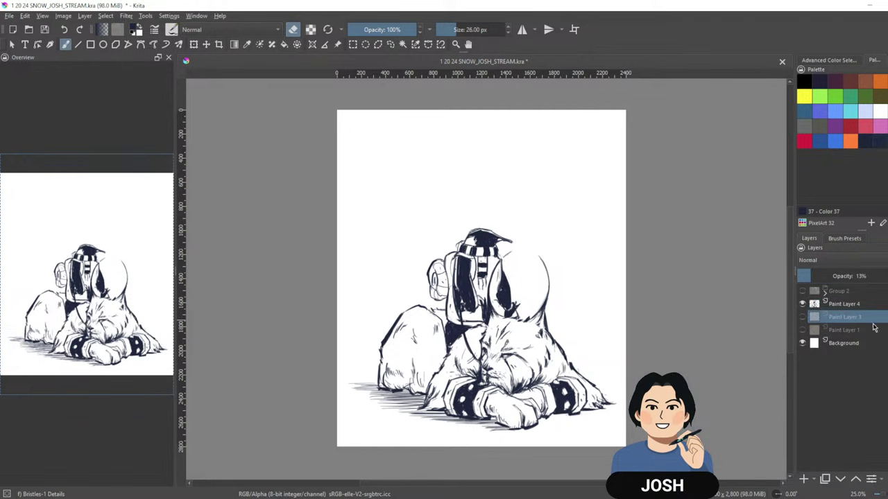
pyautogui.click(803, 478)
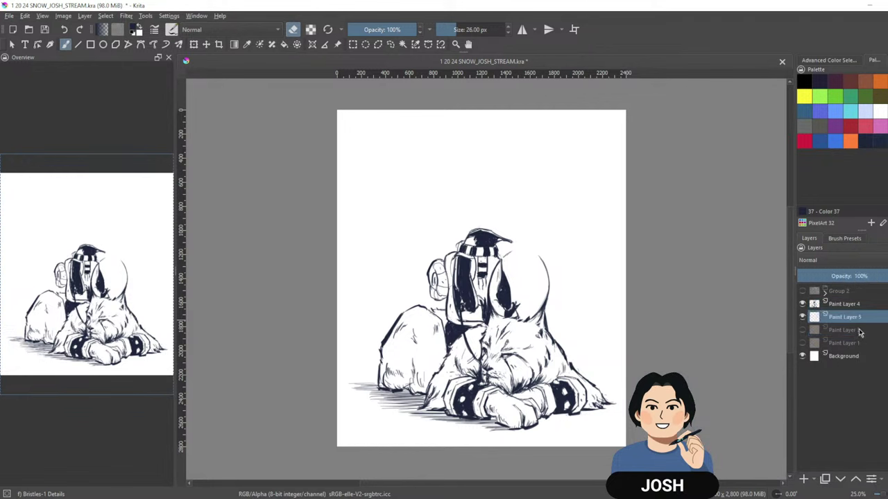
pyautogui.doubleClick(837, 308)
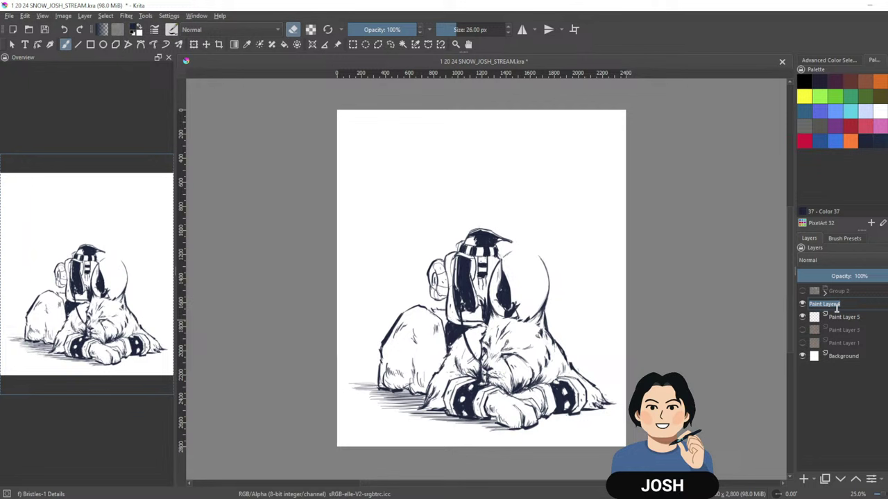
pyautogui.write('LINE')
pyautogui.press('Return')
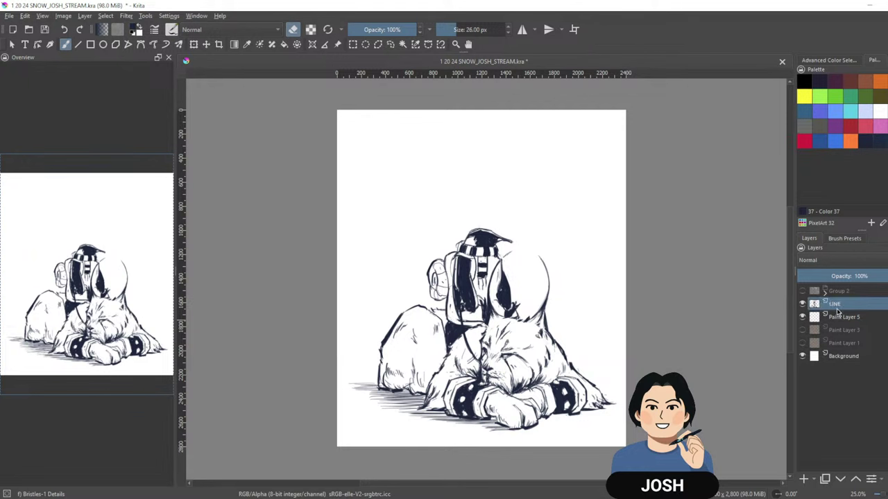
# Rename Paint Layer 5, beneath the LINE layer, as FILL.
pyautogui.doubleClick(844, 319)
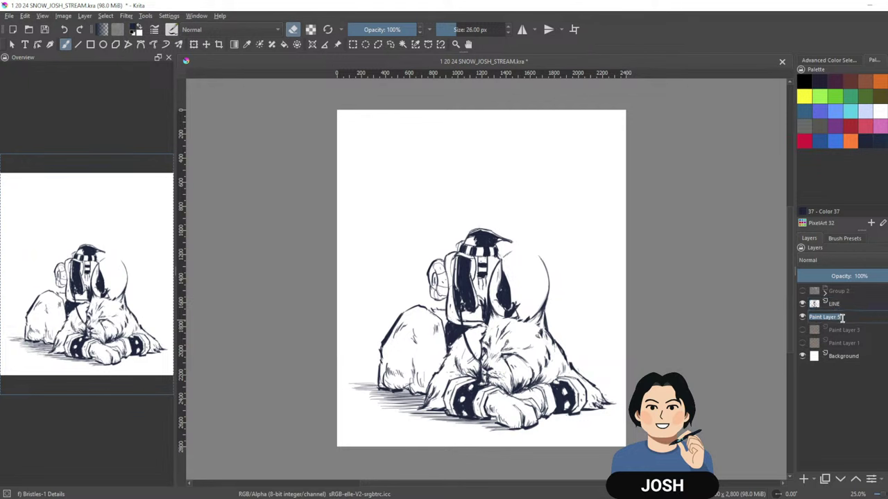
pyautogui.write('FilL')
pyautogui.press('Return')
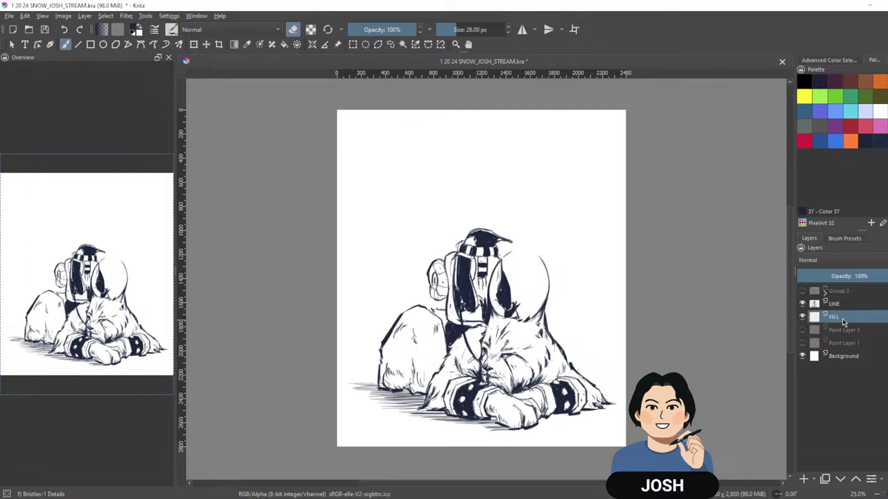
# Pick the Heather blue-grey, paint a first stroke down the lynx's face on the FILL layer and enlarge the brush to 44 px.
pyautogui.moveTo(882, 300)
pyautogui.click(884, 121)
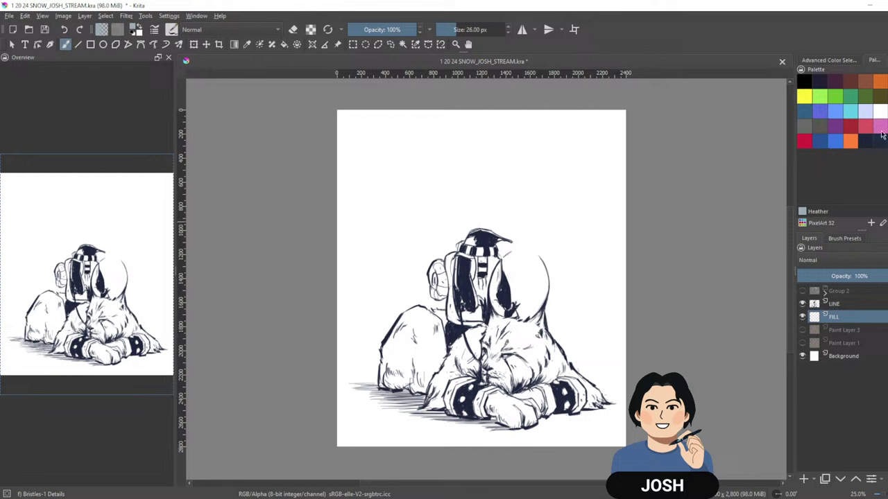
pyautogui.moveTo(506, 347)
pyautogui.mouseDown()
pyautogui.moveTo(501, 333)
pyautogui.moveTo(505, 389)
pyautogui.mouseUp()
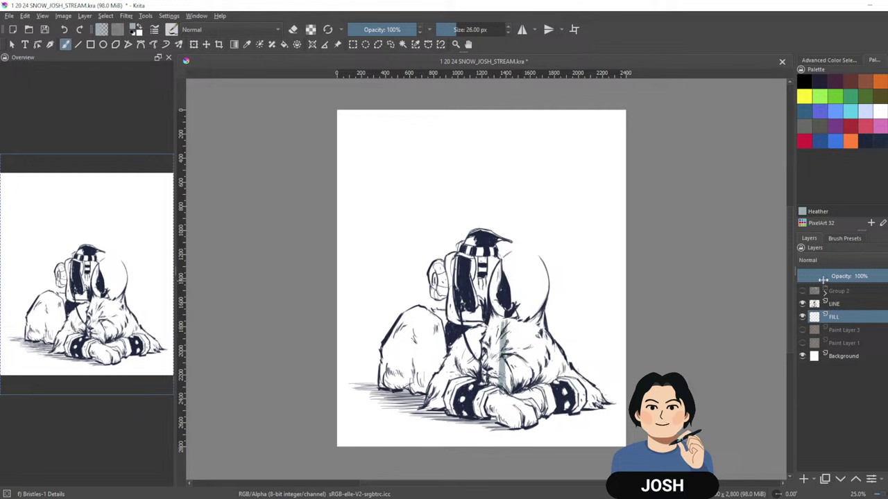
pyautogui.press(']')
pyautogui.press(']')
pyautogui.press(']')
pyautogui.press(']')
pyautogui.press(']')
pyautogui.press(']')
pyautogui.press(']')
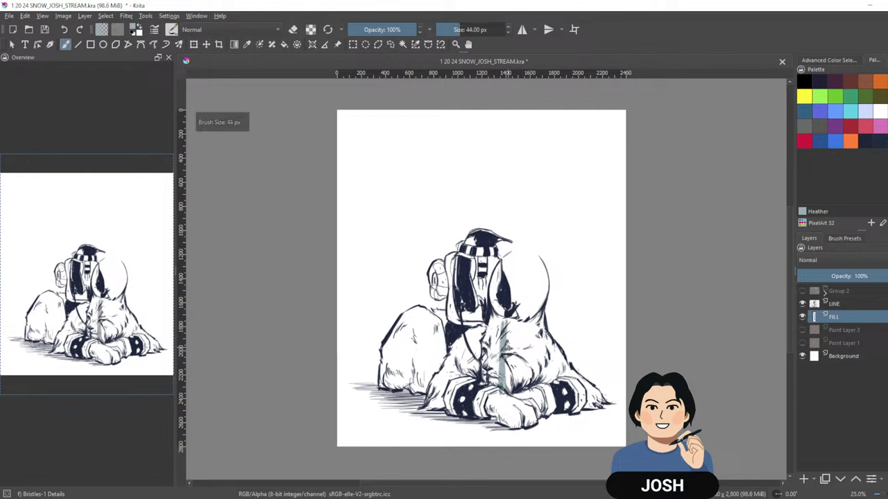
# Block in the lynx's face, ear and chest and the lower part of the penguin's body in Heather beneath the line art.
pyautogui.moveTo(509, 350)
pyautogui.mouseDown()
pyautogui.moveTo(489, 320)
pyautogui.moveTo(497, 377)
pyautogui.moveTo(482, 298)
pyautogui.moveTo(491, 277)
pyautogui.moveTo(521, 370)
pyautogui.mouseUp()
pyautogui.moveTo(515, 330); pyautogui.dragTo(538, 390)
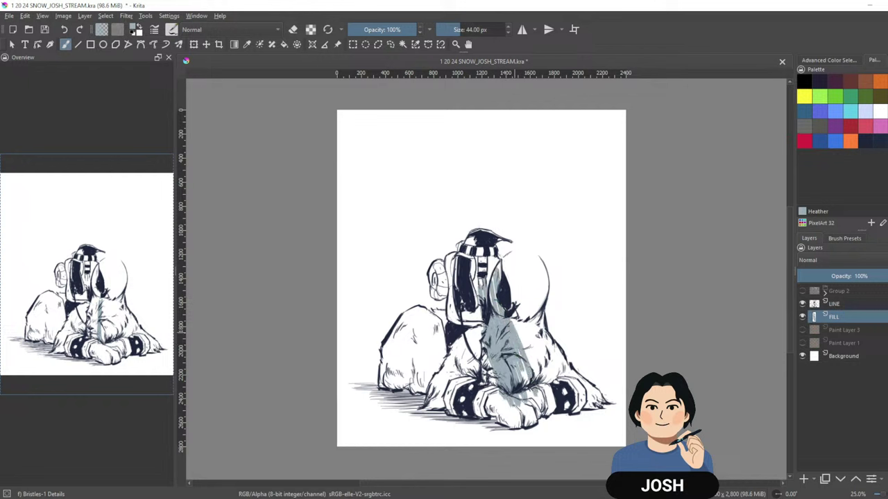
pyautogui.moveTo(519, 359)
pyautogui.mouseDown()
pyautogui.moveTo(538, 403)
pyautogui.moveTo(470, 312)
pyautogui.moveTo(478, 258)
pyautogui.moveTo(487, 266)
pyautogui.moveTo(468, 347)
pyautogui.moveTo(485, 384)
pyautogui.mouseUp()
pyautogui.moveTo(464, 309)
pyautogui.mouseDown()
pyautogui.moveTo(465, 374)
pyautogui.moveTo(496, 414)
pyautogui.moveTo(485, 410)
pyautogui.mouseUp()
pyautogui.moveTo(462, 335); pyautogui.dragTo(462, 366)
pyautogui.moveTo(462, 366)
pyautogui.mouseDown()
pyautogui.moveTo(531, 147)
pyautogui.moveTo(503, 251)
pyautogui.mouseUp()
pyautogui.moveTo(500, 356); pyautogui.dragTo(500, 395)
pyautogui.moveTo(499, 239)
pyautogui.mouseDown()
pyautogui.moveTo(501, 291)
pyautogui.moveTo(478, 388)
pyautogui.mouseUp()
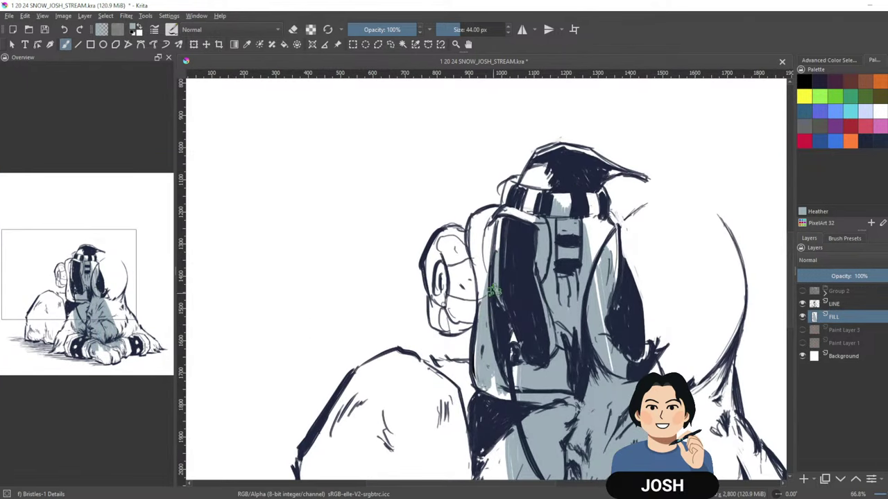
# Fill the penguin's backpack, bedroll, scarf and head with the Heather base colour, keeping within the ink outlines.
pyautogui.moveTo(494, 284); pyautogui.dragTo(480, 396)
pyautogui.moveTo(494, 431)
pyautogui.mouseDown()
pyautogui.moveTo(490, 388)
pyautogui.moveTo(515, 478)
pyautogui.mouseUp()
pyautogui.moveTo(514, 366); pyautogui.dragTo(516, 388)
pyautogui.moveTo(497, 212)
pyautogui.mouseDown()
pyautogui.moveTo(488, 310)
pyautogui.moveTo(478, 306)
pyautogui.moveTo(483, 263)
pyautogui.moveTo(502, 284)
pyautogui.moveTo(492, 198)
pyautogui.moveTo(503, 187)
pyautogui.moveTo(467, 212)
pyautogui.moveTo(439, 270)
pyautogui.moveTo(443, 312)
pyautogui.moveTo(465, 242)
pyautogui.moveTo(473, 310)
pyautogui.moveTo(430, 314)
pyautogui.moveTo(448, 329)
pyautogui.moveTo(472, 309)
pyautogui.moveTo(441, 320)
pyautogui.mouseUp()
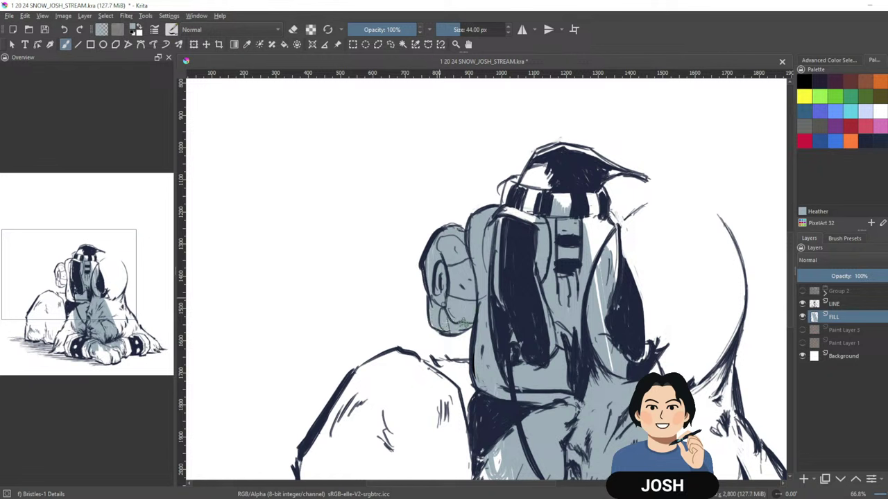
pyautogui.moveTo(513, 220)
pyautogui.mouseDown()
pyautogui.moveTo(512, 182)
pyautogui.moveTo(525, 183)
pyautogui.moveTo(523, 229)
pyautogui.moveTo(560, 266)
pyautogui.moveTo(569, 183)
pyautogui.moveTo(604, 399)
pyautogui.mouseUp()
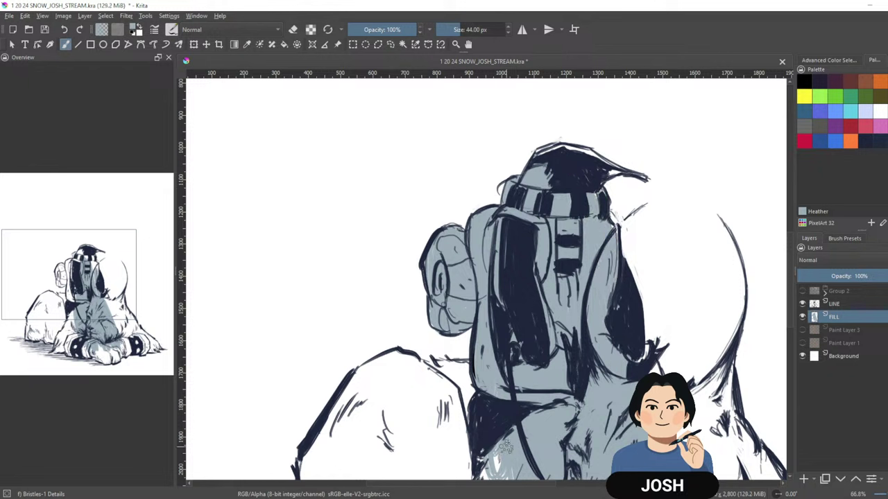
pyautogui.press('e')
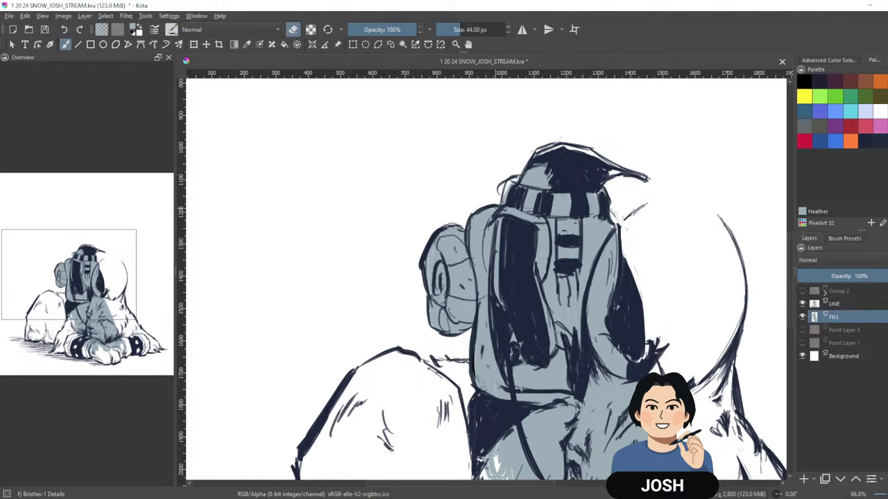
pyautogui.press('e')
# Extend the Heather fill over the lynx's shoulder and chest fur below the penguin's dark lower body.
pyautogui.scroll(-5, 496, 267)
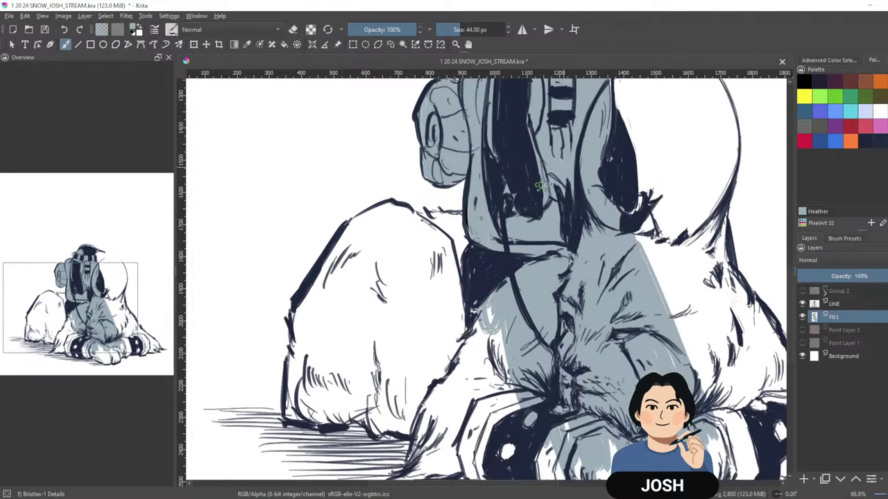
pyautogui.moveTo(475, 412)
pyautogui.mouseDown()
pyautogui.moveTo(489, 350)
pyautogui.moveTo(464, 413)
pyautogui.mouseUp()
pyautogui.moveTo(505, 333); pyautogui.dragTo(515, 397)
pyautogui.scroll(-2, 703, 278)
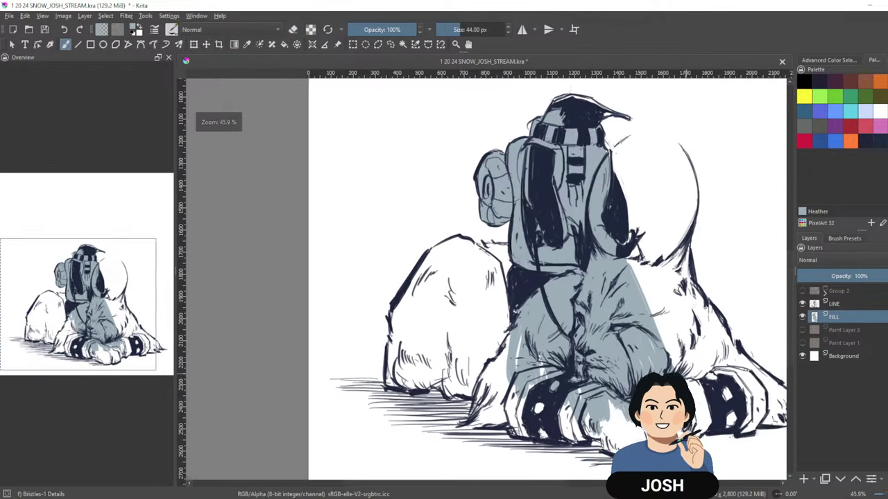
pyautogui.moveTo(661, 244)
pyautogui.mouseDown()
pyautogui.moveTo(584, 244)
pyautogui.moveTo(573, 305)
pyautogui.moveTo(568, 292)
pyautogui.mouseUp()
pyautogui.moveTo(551, 260)
pyautogui.mouseDown()
pyautogui.moveTo(582, 368)
pyautogui.moveTo(591, 361)
pyautogui.mouseUp()
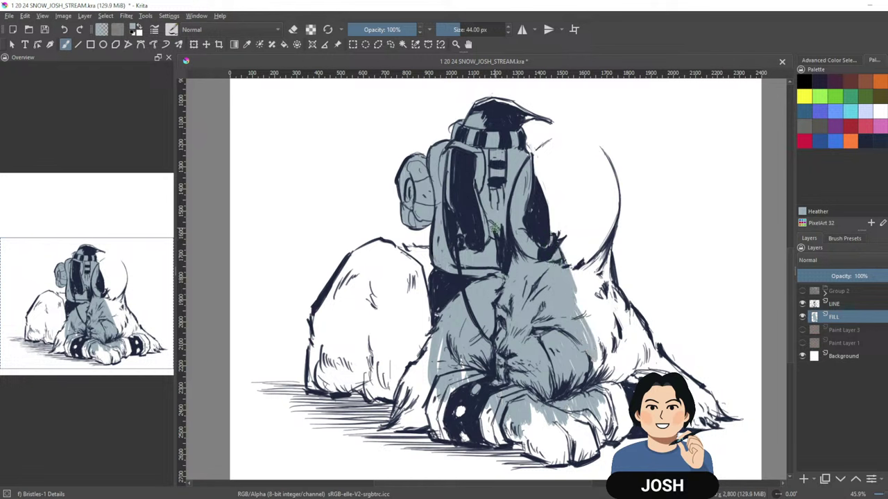
# Fill the lynx's rounded hindquarters behind the backpack with solid Heather from the back down to the ground line.
pyautogui.moveTo(426, 273)
pyautogui.mouseDown()
pyautogui.moveTo(394, 359)
pyautogui.moveTo(345, 341)
pyautogui.mouseUp()
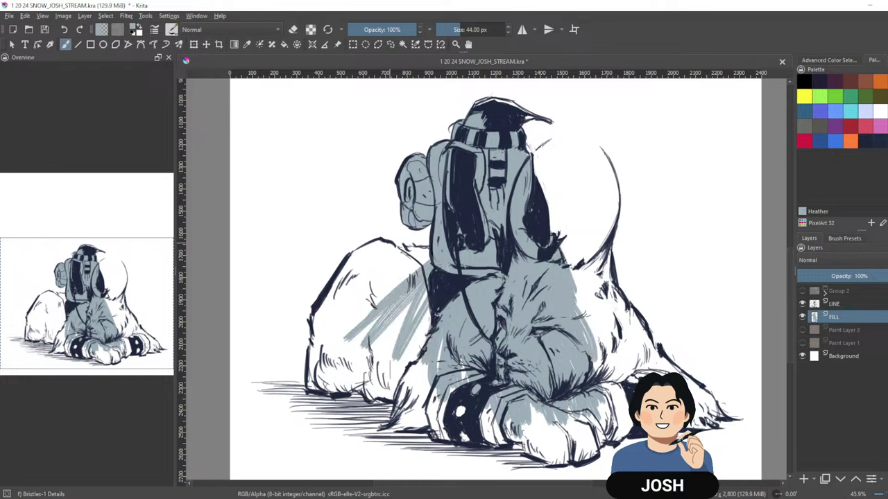
pyautogui.moveTo(354, 256)
pyautogui.mouseDown()
pyautogui.moveTo(378, 244)
pyautogui.moveTo(351, 258)
pyautogui.moveTo(318, 323)
pyautogui.moveTo(350, 371)
pyautogui.moveTo(373, 270)
pyautogui.moveTo(406, 333)
pyautogui.moveTo(428, 319)
pyautogui.moveTo(447, 362)
pyautogui.mouseUp()
pyautogui.moveTo(430, 251)
pyautogui.mouseDown()
pyautogui.moveTo(385, 254)
pyautogui.moveTo(396, 269)
pyautogui.moveTo(347, 305)
pyautogui.moveTo(344, 294)
pyautogui.moveTo(389, 357)
pyautogui.mouseUp()
pyautogui.moveTo(381, 273); pyautogui.dragTo(407, 372)
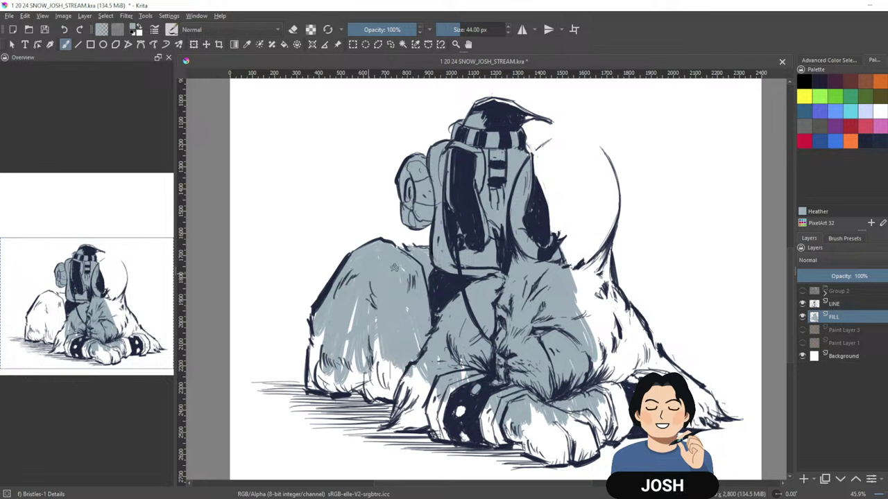
pyautogui.moveTo(377, 340); pyautogui.dragTo(374, 376)
pyautogui.moveTo(322, 345)
pyautogui.mouseDown()
pyautogui.moveTo(334, 310)
pyautogui.moveTo(377, 266)
pyautogui.mouseUp()
pyautogui.moveTo(383, 342)
pyautogui.mouseDown()
pyautogui.moveTo(318, 386)
pyautogui.moveTo(371, 378)
pyautogui.moveTo(366, 355)
pyautogui.mouseUp()
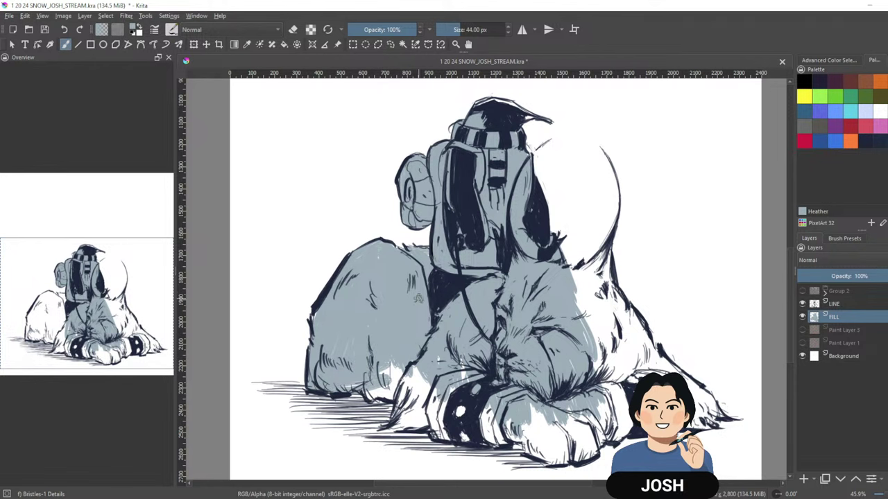
pyautogui.moveTo(554, 268); pyautogui.dragTo(528, 242)
pyautogui.moveTo(331, 356)
pyautogui.mouseDown()
pyautogui.moveTo(358, 363)
pyautogui.moveTo(344, 352)
pyautogui.moveTo(349, 324)
pyautogui.moveTo(387, 349)
pyautogui.mouseUp()
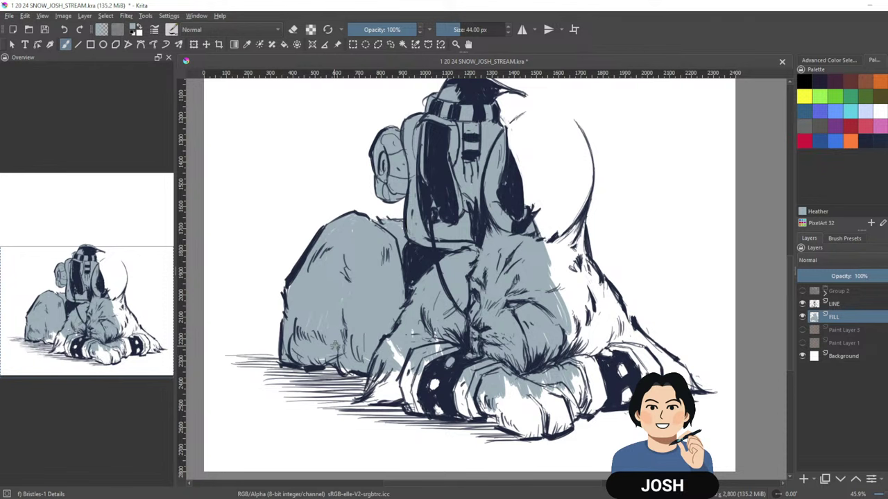
# Fill the fur of the lynx's left foreleg and its spotted cuff with Heather, extending strokes onto the front paw.
pyautogui.moveTo(362, 396)
pyautogui.mouseDown()
pyautogui.moveTo(409, 349)
pyautogui.moveTo(417, 323)
pyautogui.moveTo(424, 333)
pyautogui.moveTo(415, 373)
pyautogui.mouseUp()
pyautogui.moveTo(568, 304); pyautogui.dragTo(578, 219)
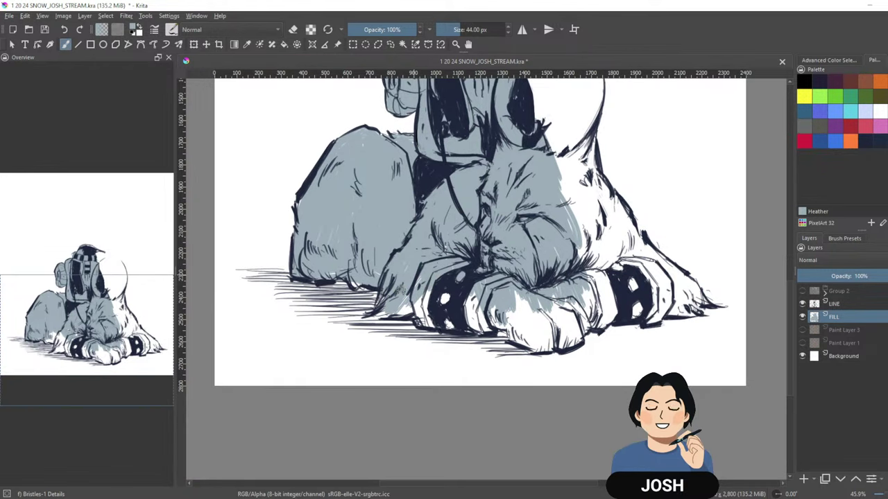
pyautogui.moveTo(380, 310)
pyautogui.mouseDown()
pyautogui.moveTo(430, 298)
pyautogui.moveTo(417, 288)
pyautogui.mouseUp()
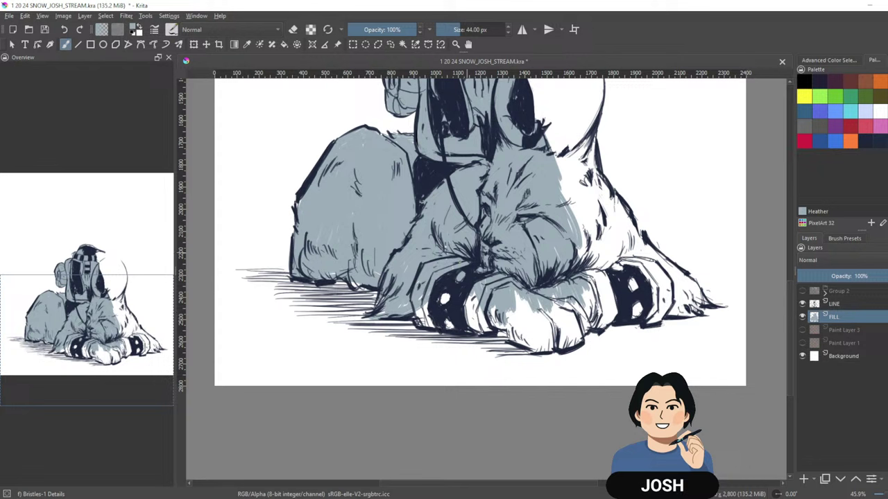
pyautogui.moveTo(472, 300); pyautogui.dragTo(480, 315)
pyautogui.moveTo(439, 291); pyautogui.dragTo(470, 318)
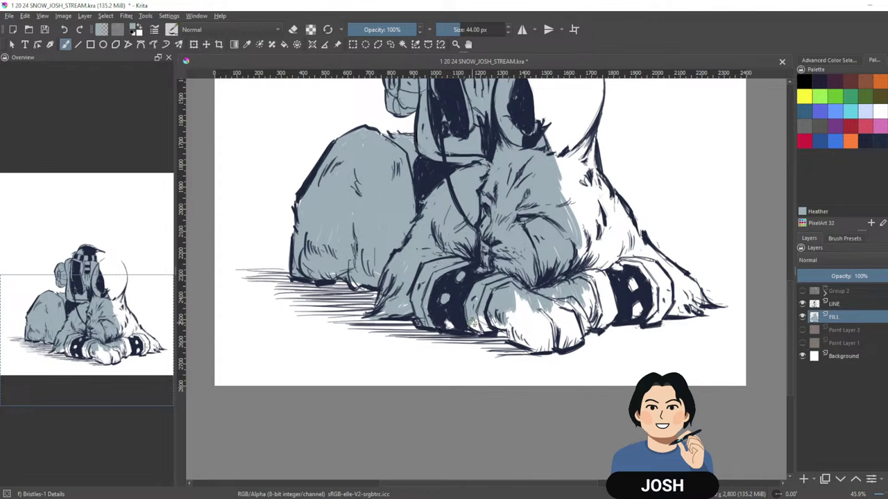
pyautogui.moveTo(473, 322)
pyautogui.mouseDown()
pyautogui.moveTo(465, 318)
pyautogui.moveTo(528, 335)
pyautogui.mouseUp()
pyautogui.moveTo(517, 302)
pyautogui.mouseDown()
pyautogui.moveTo(538, 327)
pyautogui.moveTo(541, 317)
pyautogui.mouseUp()
# Fill the lynx's right cheek, ear tuft and neck fur with Heather and add rough strokes across the front paws.
pyautogui.moveTo(641, 219)
pyautogui.mouseDown()
pyautogui.moveTo(590, 276)
pyautogui.moveTo(591, 267)
pyautogui.mouseUp()
pyautogui.moveTo(672, 178); pyautogui.dragTo(654, 197)
pyautogui.moveTo(683, 226)
pyautogui.mouseDown()
pyautogui.moveTo(646, 268)
pyautogui.moveTo(633, 227)
pyautogui.mouseUp()
pyautogui.moveTo(512, 303)
pyautogui.mouseDown()
pyautogui.moveTo(498, 230)
pyautogui.moveTo(519, 284)
pyautogui.mouseUp()
pyautogui.moveTo(517, 189); pyautogui.dragTo(499, 217)
pyautogui.moveTo(514, 191)
pyautogui.mouseDown()
pyautogui.moveTo(485, 220)
pyautogui.moveTo(491, 212)
pyautogui.moveTo(504, 221)
pyautogui.moveTo(529, 281)
pyautogui.moveTo(520, 203)
pyautogui.moveTo(554, 291)
pyautogui.moveTo(528, 229)
pyautogui.moveTo(551, 276)
pyautogui.moveTo(534, 302)
pyautogui.mouseUp()
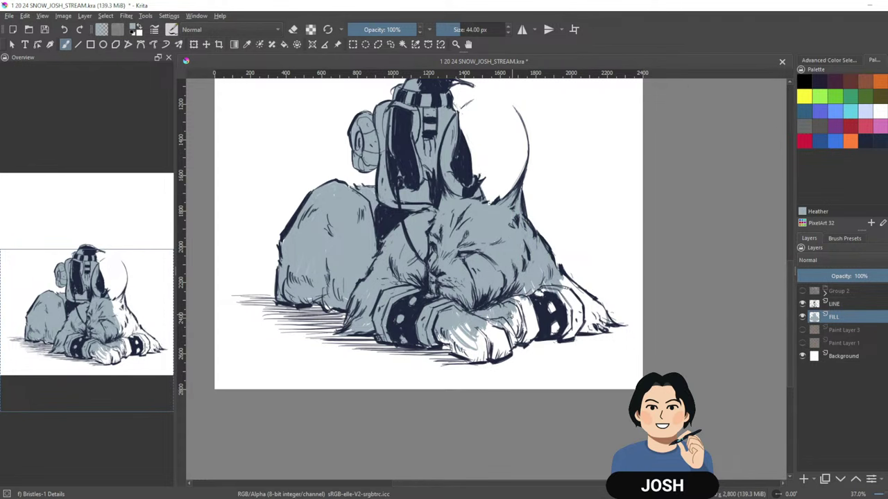
pyautogui.moveTo(478, 344)
pyautogui.mouseDown()
pyautogui.moveTo(530, 319)
pyautogui.moveTo(503, 341)
pyautogui.mouseUp()
pyautogui.moveTo(614, 274)
pyautogui.mouseDown()
pyautogui.moveTo(654, 340)
pyautogui.moveTo(713, 346)
pyautogui.mouseUp()
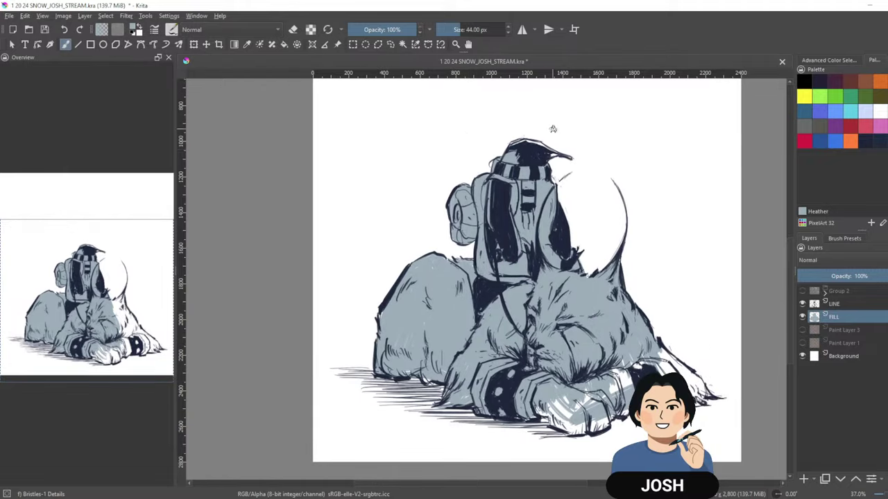
# Close the white gaps along the penguin's head, then fill the lynx's right foreleg, cuff and both front paws with Heather.
pyautogui.moveTo(552, 129); pyautogui.dragTo(629, 126)
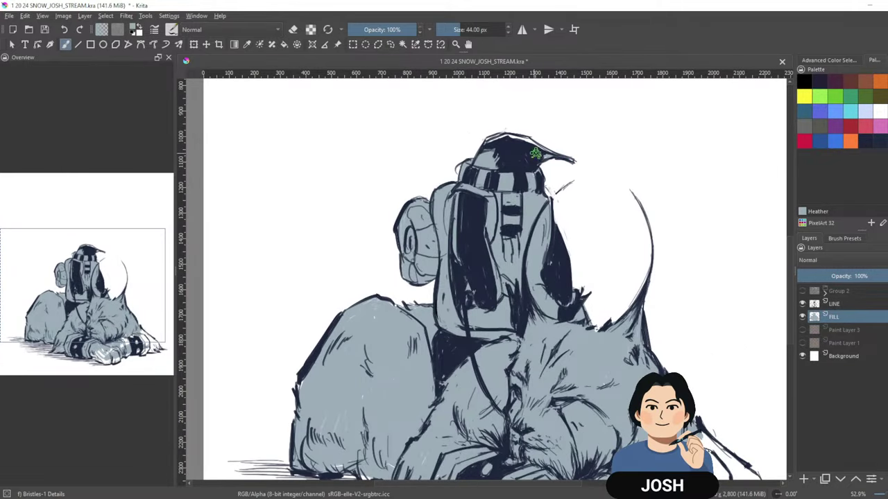
pyautogui.moveTo(519, 138)
pyautogui.mouseDown()
pyautogui.moveTo(489, 142)
pyautogui.moveTo(502, 141)
pyautogui.mouseUp()
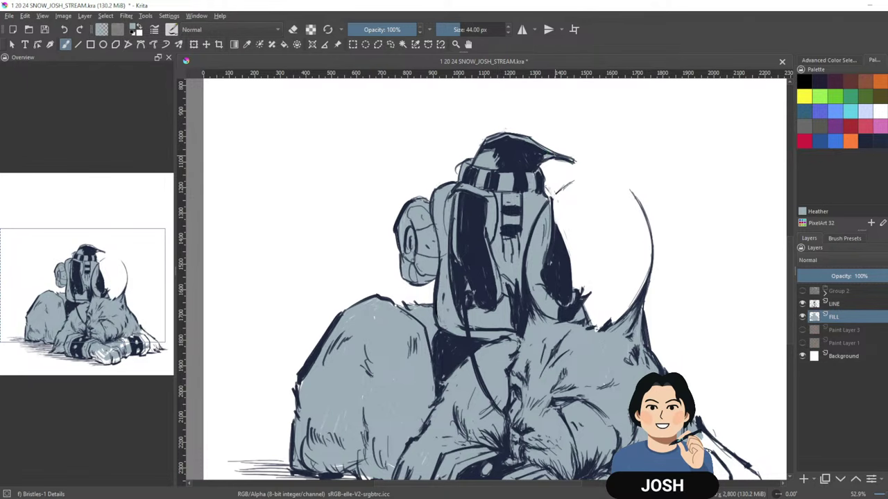
pyautogui.moveTo(679, 373)
pyautogui.mouseDown()
pyautogui.moveTo(662, 321)
pyautogui.moveTo(600, 230)
pyautogui.mouseUp()
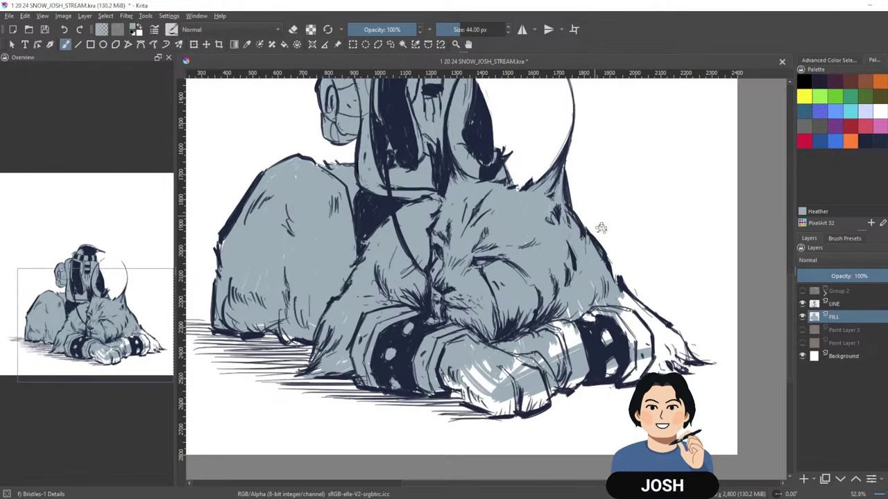
pyautogui.moveTo(621, 331)
pyautogui.mouseDown()
pyautogui.moveTo(650, 359)
pyautogui.moveTo(667, 362)
pyautogui.moveTo(637, 302)
pyautogui.moveTo(666, 334)
pyautogui.moveTo(680, 372)
pyautogui.moveTo(685, 358)
pyautogui.moveTo(656, 366)
pyautogui.moveTo(612, 304)
pyautogui.moveTo(631, 327)
pyautogui.mouseUp()
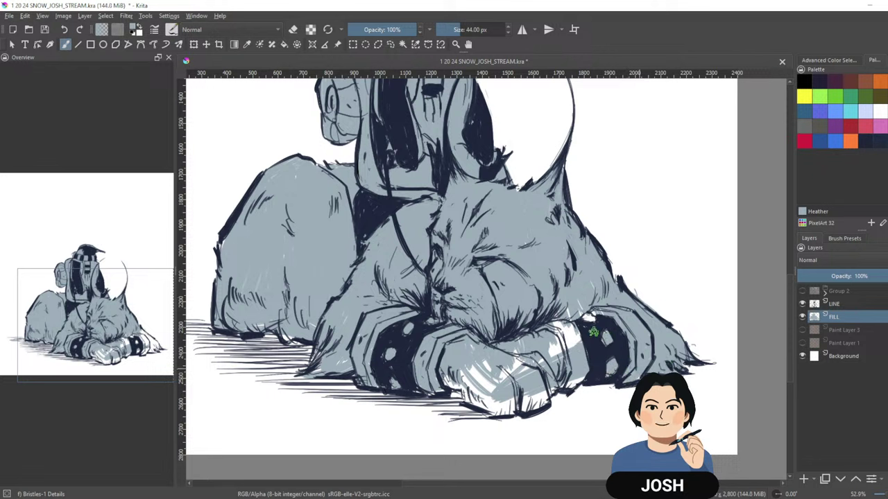
pyautogui.moveTo(593, 332)
pyautogui.mouseDown()
pyautogui.moveTo(585, 306)
pyautogui.moveTo(515, 353)
pyautogui.mouseUp()
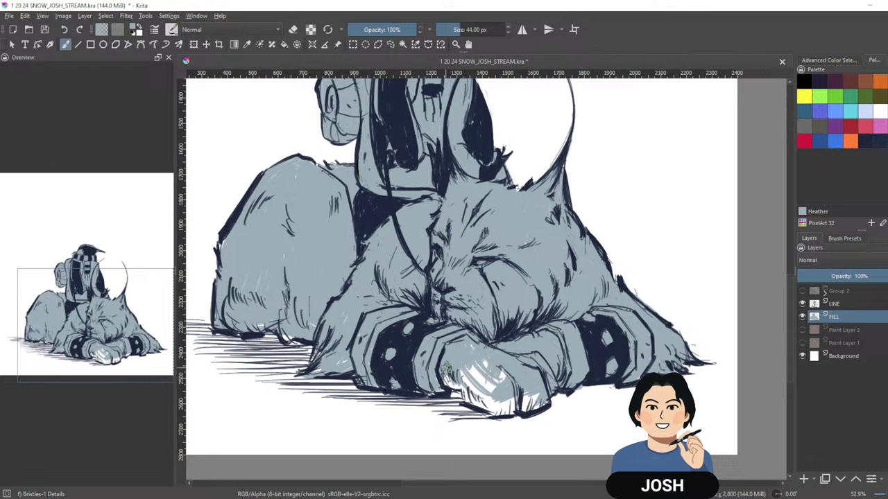
pyautogui.moveTo(462, 354)
pyautogui.mouseDown()
pyautogui.moveTo(509, 379)
pyautogui.moveTo(451, 378)
pyautogui.moveTo(467, 394)
pyautogui.moveTo(504, 407)
pyautogui.moveTo(493, 381)
pyautogui.moveTo(498, 365)
pyautogui.moveTo(514, 392)
pyautogui.mouseUp()
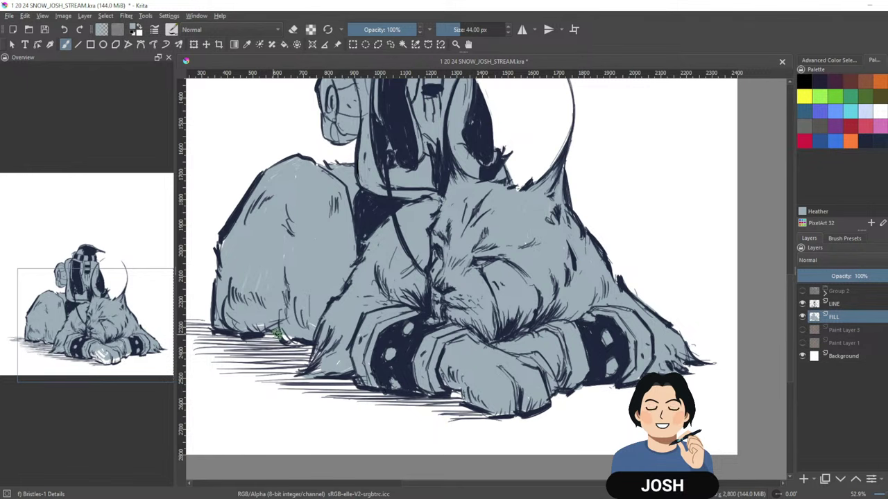
# Switch to the Ellipse tool and choose the orange Color 36 swatch.
pyautogui.moveTo(686, 244); pyautogui.dragTo(645, 348)
pyautogui.moveTo(691, 287); pyautogui.dragTo(581, 356)
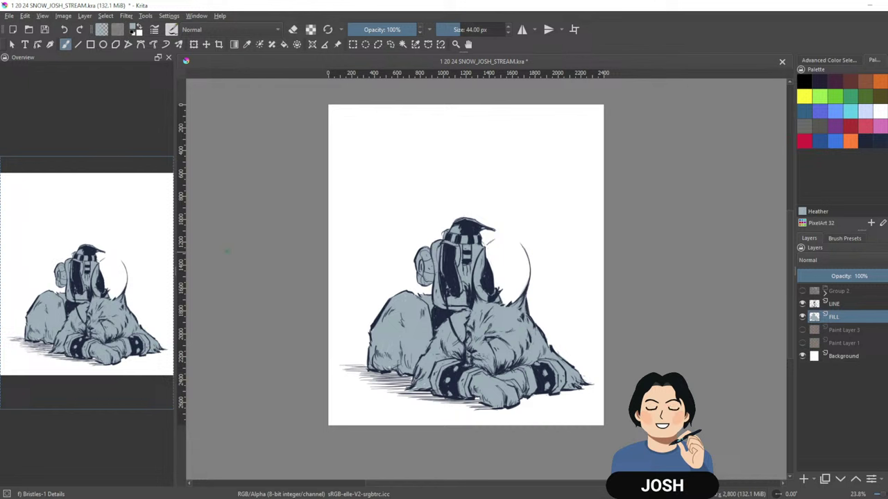
pyautogui.click(103, 45)
pyautogui.click(851, 142)
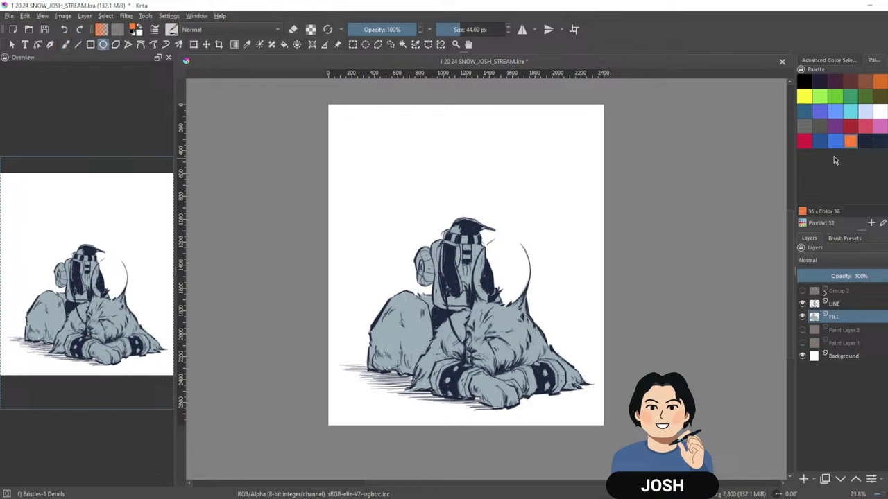
# Try a filled orange circle about 1,828 px across on the FILL layer and undo it.
pyautogui.moveTo(380, 142)
pyautogui.mouseDown()
pyautogui.moveTo(603, 354)
pyautogui.moveTo(594, 353)
pyautogui.mouseUp()
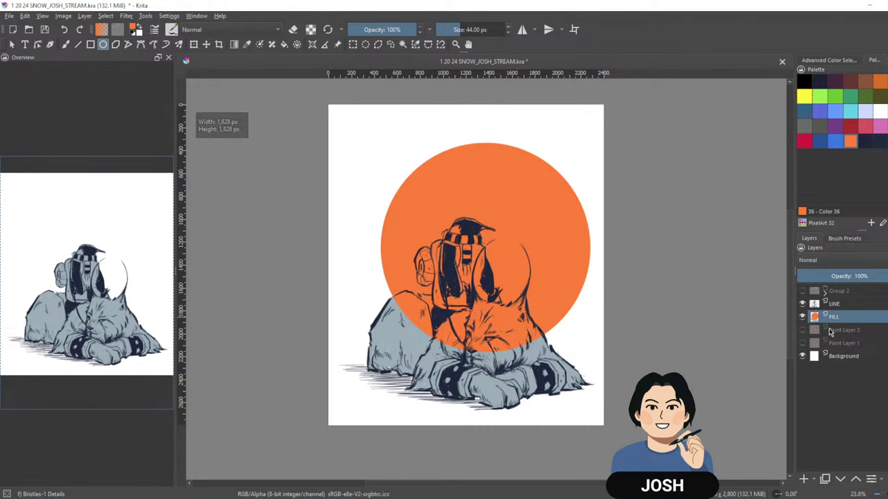
pyautogui.hotkey('ctrl', 'z')
# Add a new paint layer directly beneath FILL and draw a filled orange circle about 1,596 px across behind the characters.
pyautogui.click(867, 331)
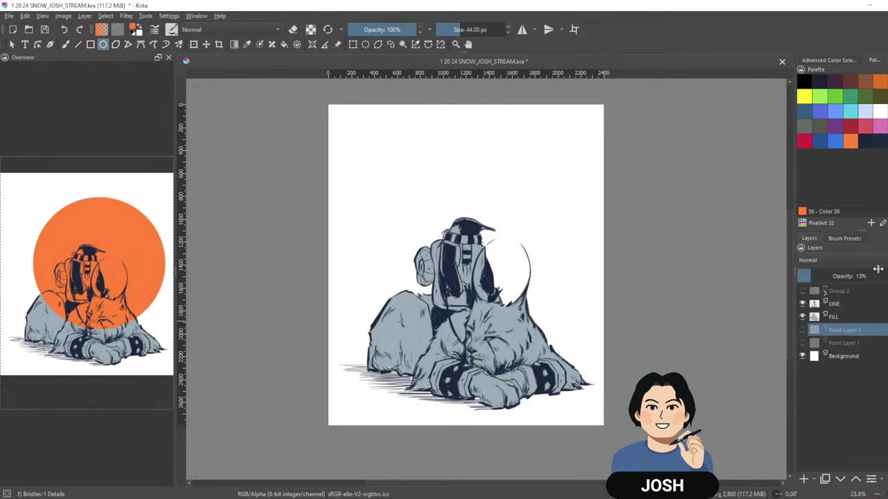
pyautogui.click(803, 478)
pyautogui.moveTo(414, 155); pyautogui.dragTo(575, 342)
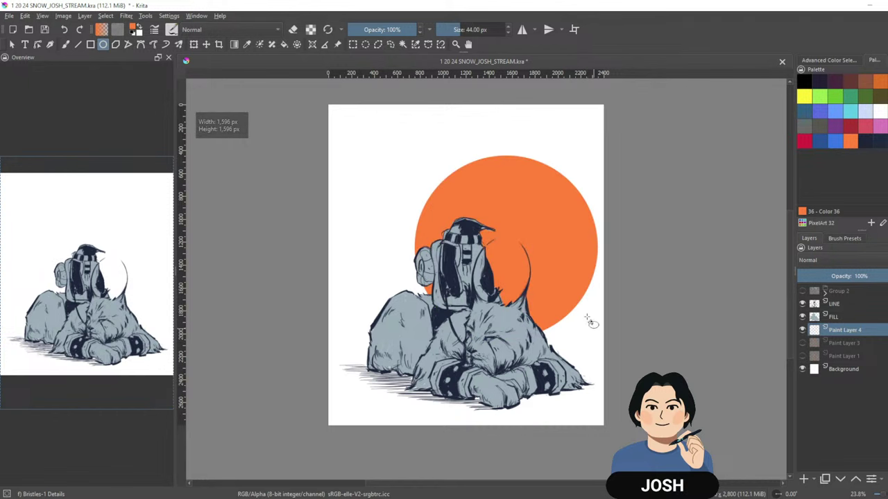
# Transform the orange circle to enlarge it up and to the left, and move it slightly lower behind the characters.
pyautogui.hotkey('ctrl', 't')
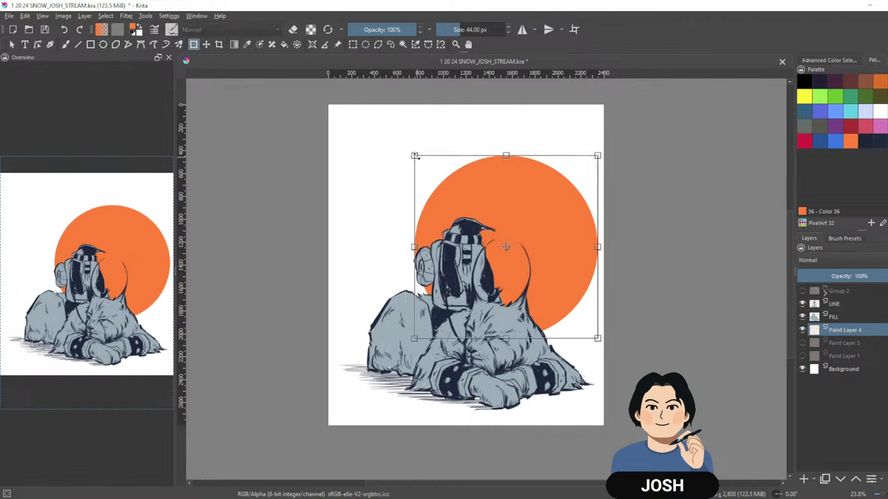
pyautogui.moveTo(414, 154); pyautogui.dragTo(388, 137)
pyautogui.moveTo(565, 215); pyautogui.dragTo(564, 231)
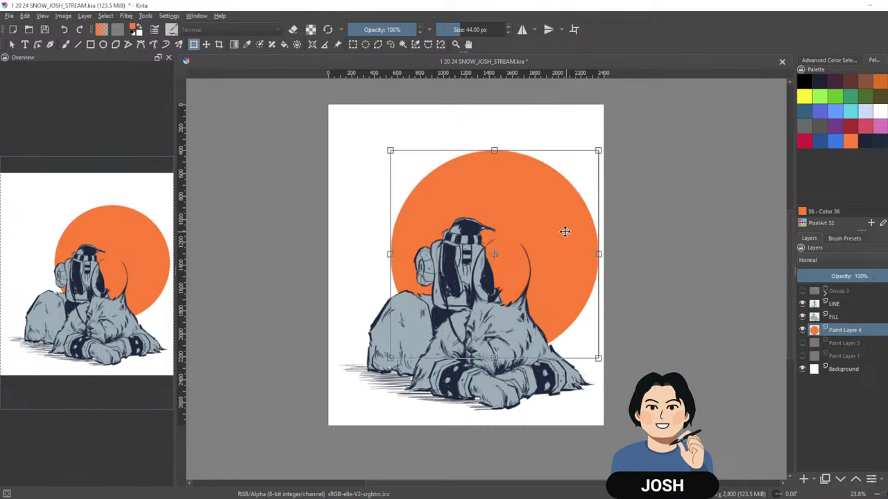
pyautogui.press('Return')
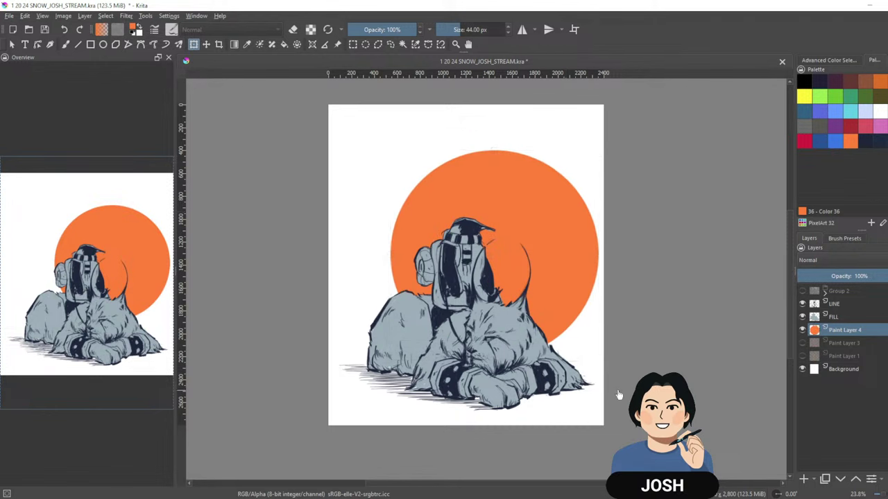
# Add a paint layer directly beneath the circle's layer and fill it with the blue Color 34 swatch.
pyautogui.click(844, 344)
pyautogui.click(805, 479)
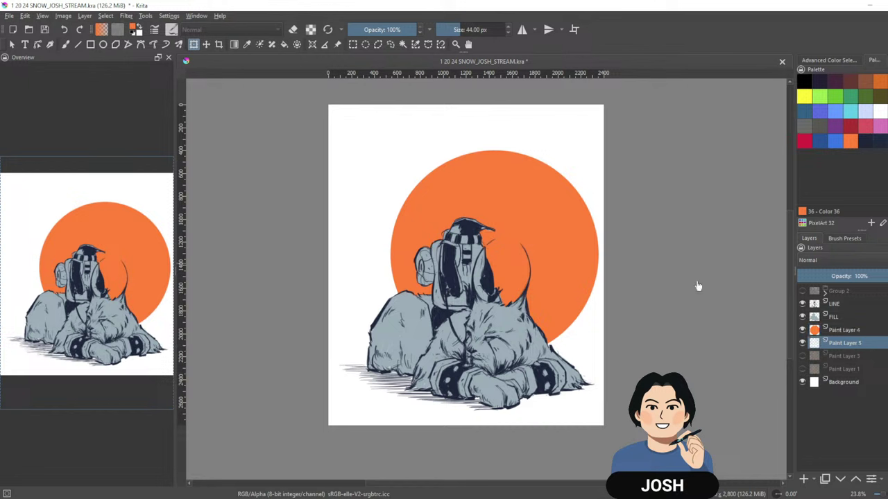
pyautogui.click(283, 45)
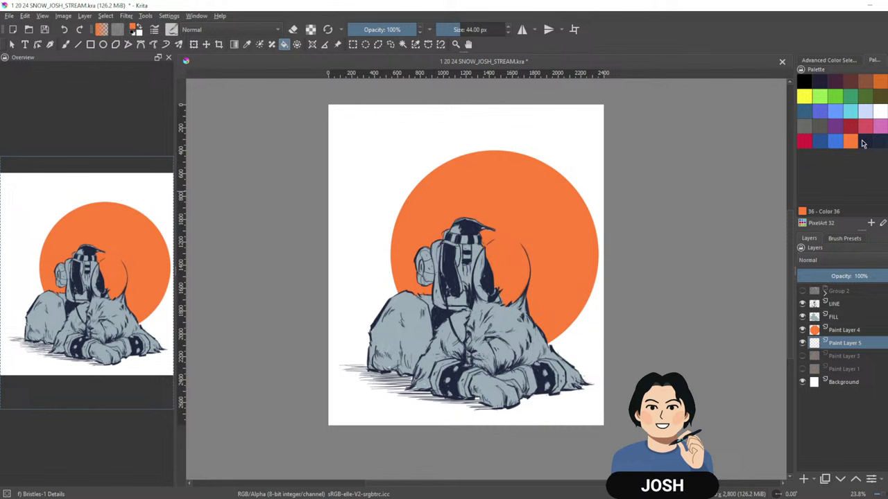
pyautogui.click(823, 144)
pyautogui.click(602, 169)
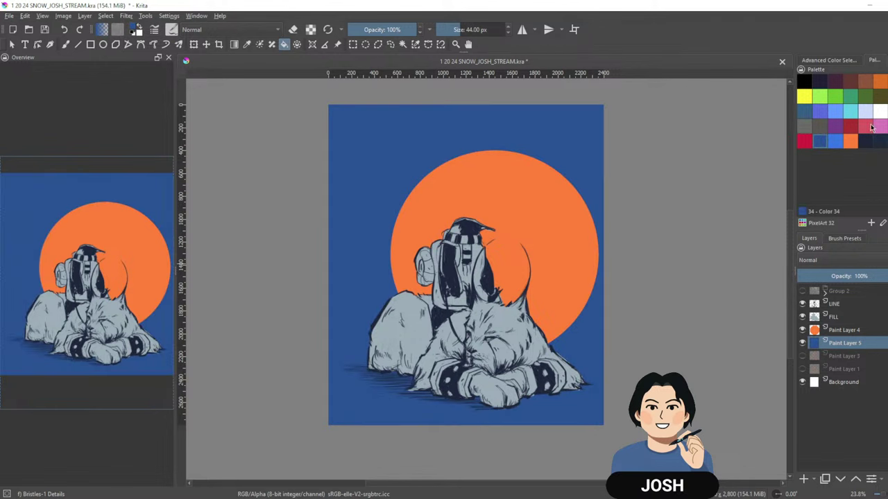
# Try two darker, greyer blues as the background fill on the new layer.
pyautogui.click(851, 60)
pyautogui.moveTo(878, 149)
pyautogui.mouseDown()
pyautogui.moveTo(857, 152)
pyautogui.moveTo(863, 131)
pyautogui.moveTo(835, 123)
pyautogui.moveTo(852, 126)
pyautogui.moveTo(853, 115)
pyautogui.mouseUp()
pyautogui.click(564, 145)
pyautogui.click(858, 130)
pyautogui.click(561, 136)
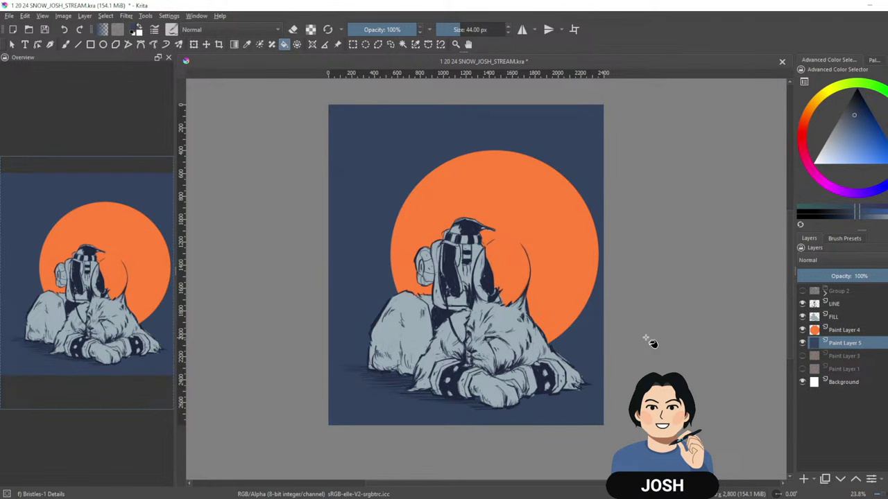
# Undo the blue background fills and delete the empty layer beneath the circle.
pyautogui.hotkey('ctrl', 'z')
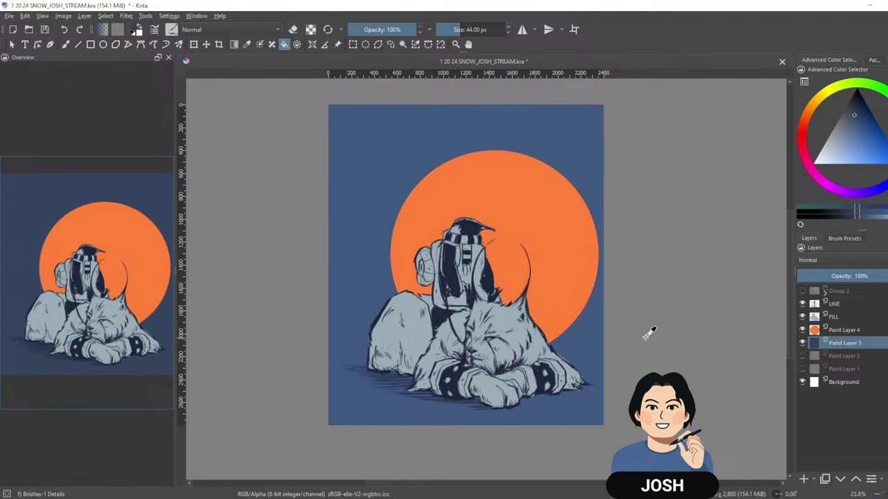
pyautogui.hotkey('ctrl', 'z')
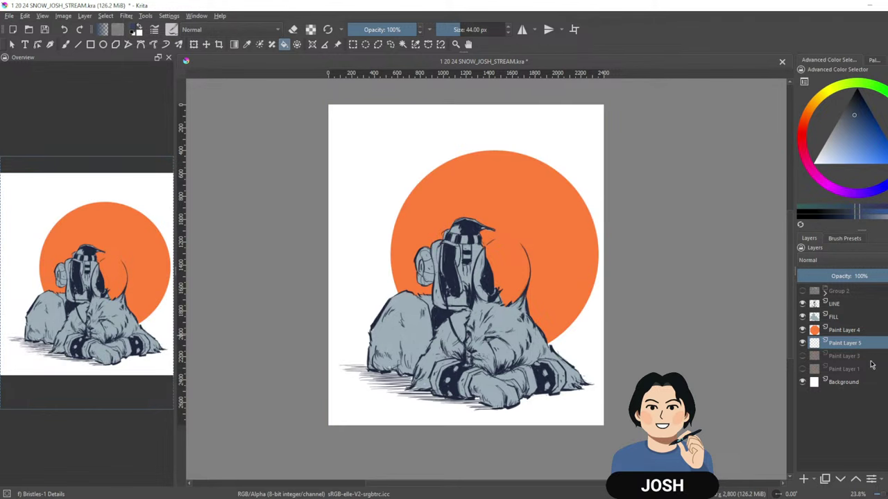
pyautogui.hotkey('shift', 'Delete')
# Rename the orange circle's layer as CIRCE.
pyautogui.click(855, 332)
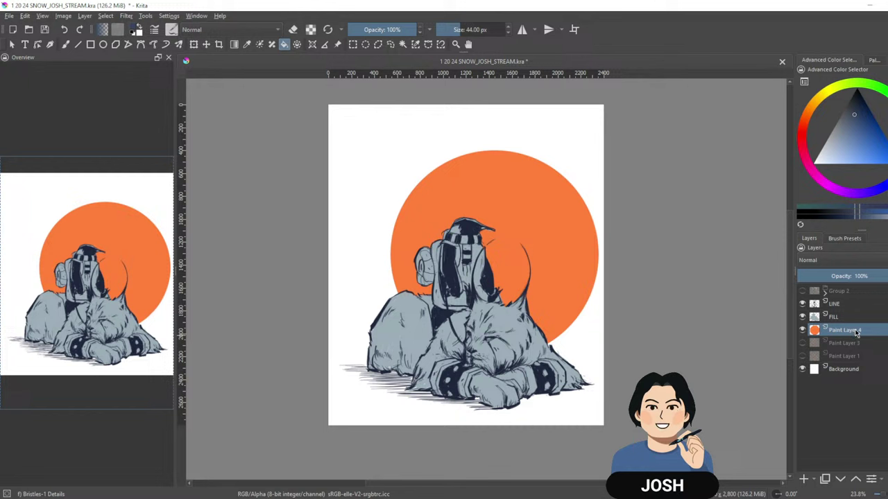
pyautogui.doubleClick(848, 330)
pyautogui.write('c')
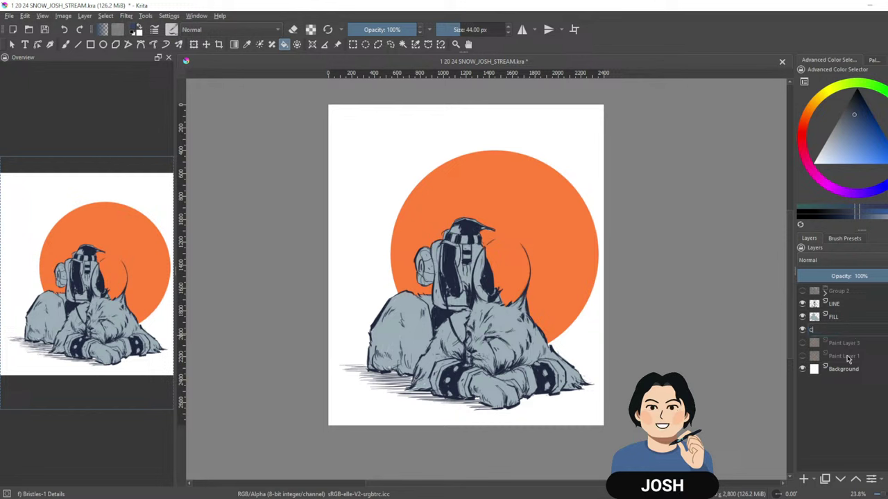
pyautogui.write('IRCLE')
pyautogui.press('Return')
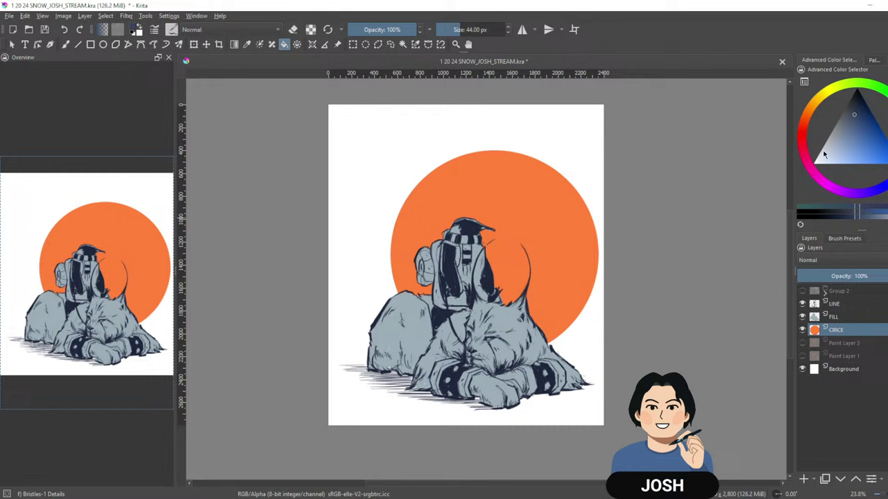
# Choose a muted mustard yellow and brush it onto the outer bands of the lynx's left-hand cuff on the FILL layer.
pyautogui.click(820, 100)
pyautogui.moveTo(867, 144); pyautogui.dragTo(850, 144)
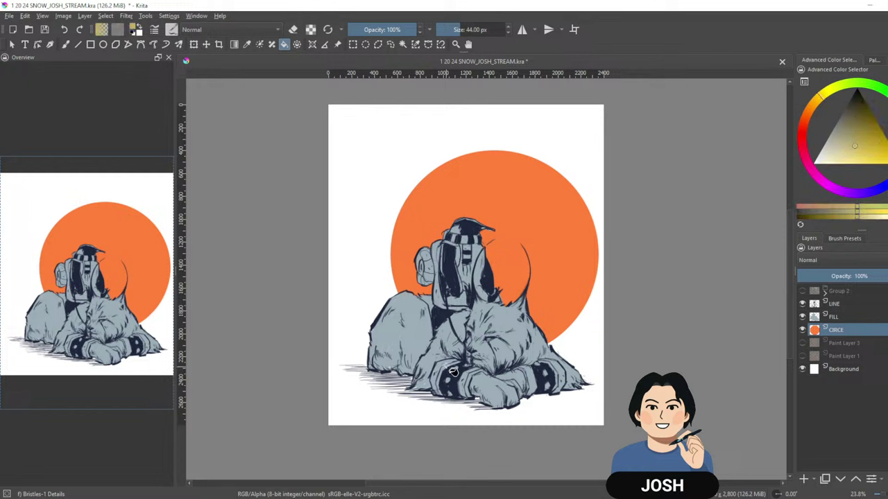
pyautogui.press('b')
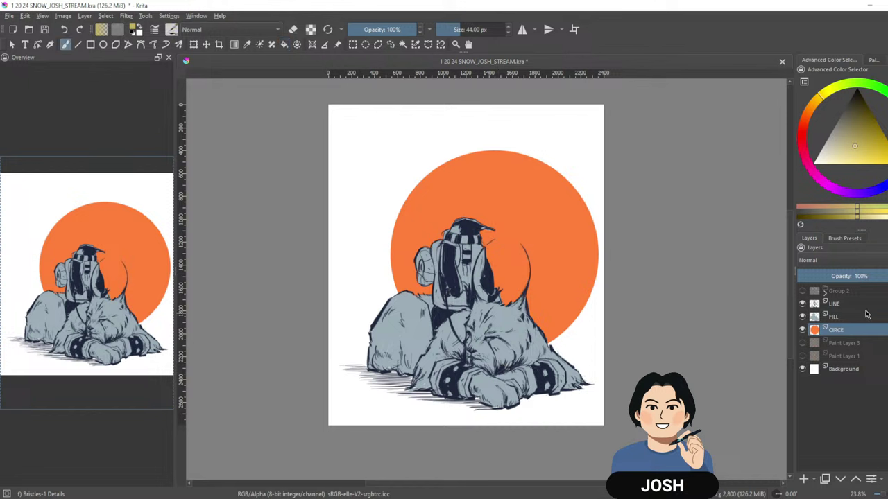
pyautogui.click(855, 319)
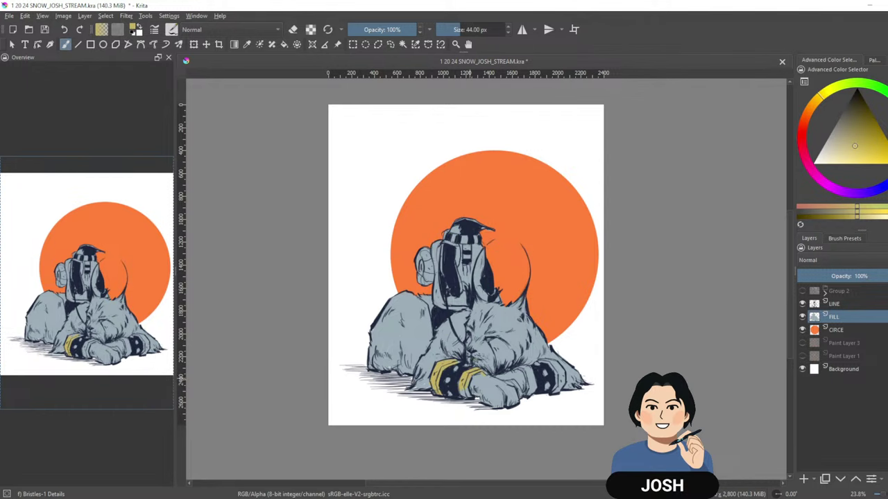
# Paint both outer bands of the lynx's right-hand cuff with the same mustard yellow.
pyautogui.moveTo(559, 305); pyautogui.dragTo(564, 246)
pyautogui.moveTo(519, 298); pyautogui.dragTo(519, 235)
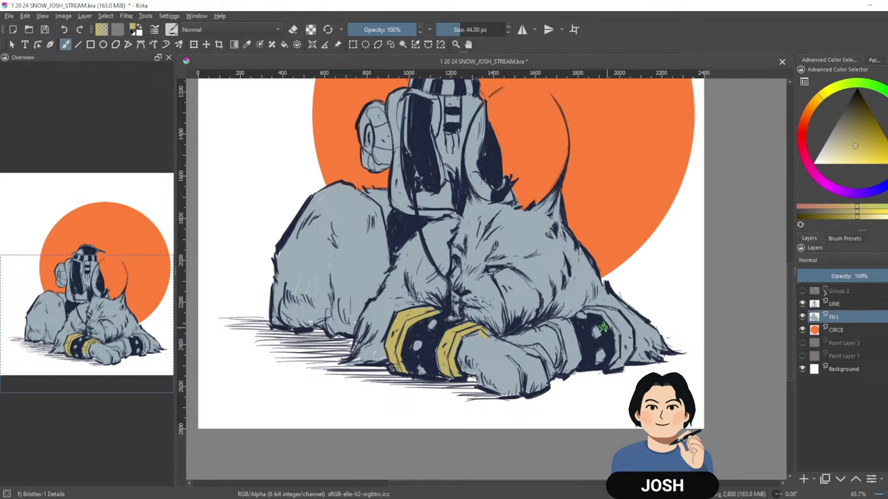
pyautogui.moveTo(563, 329); pyautogui.dragTo(566, 356)
pyautogui.moveTo(539, 325)
pyautogui.mouseDown()
pyautogui.moveTo(566, 323)
pyautogui.moveTo(579, 355)
pyautogui.mouseUp()
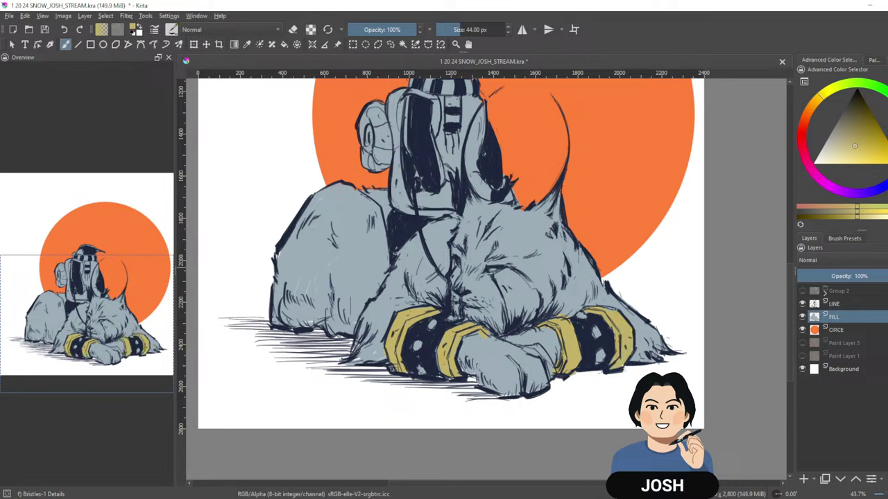
# Choose a very pale blue-white and paint the studs on both of the lynx's dark cuffs.
pyautogui.click(885, 181)
pyautogui.click(845, 156)
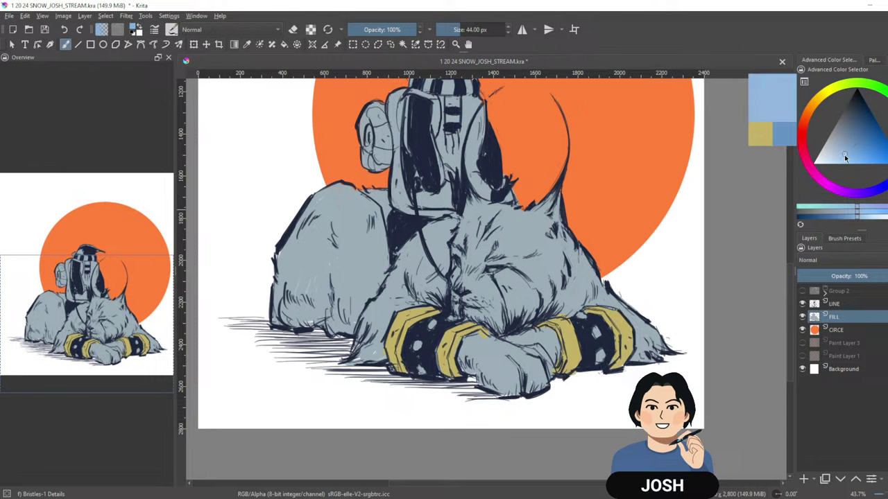
pyautogui.click(830, 156)
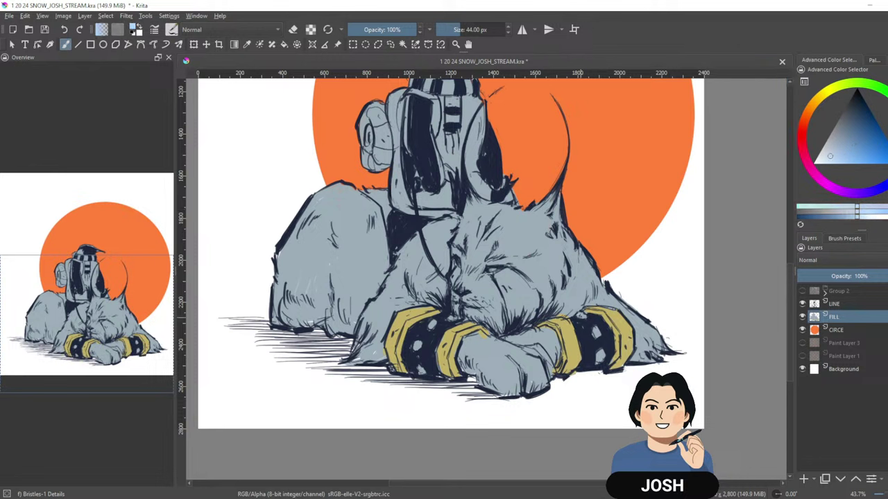
pyautogui.click(824, 161)
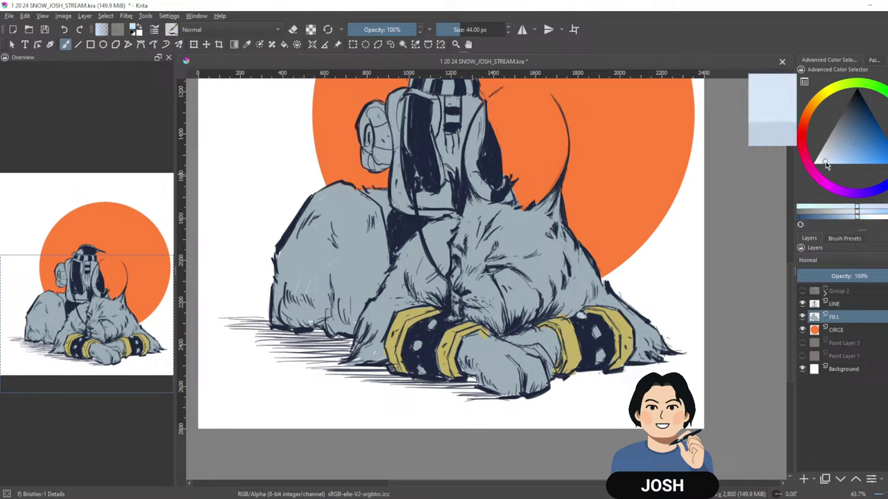
pyautogui.moveTo(596, 329); pyautogui.dragTo(599, 360)
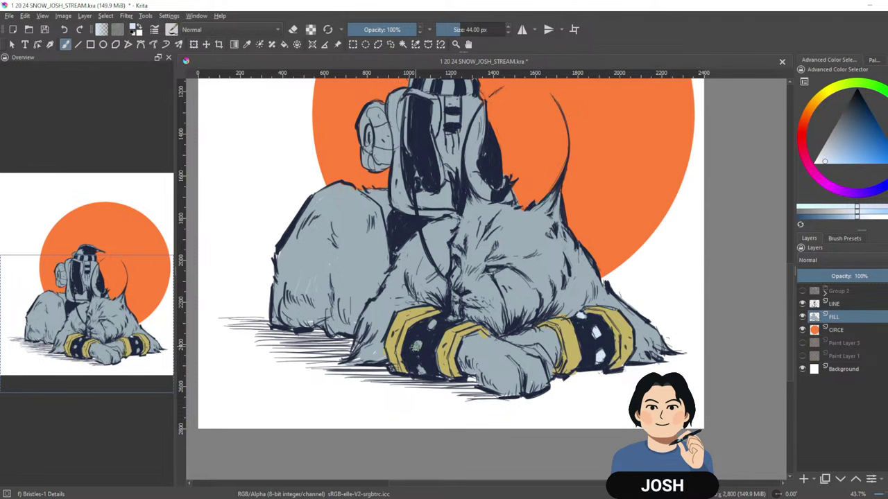
pyautogui.moveTo(418, 342); pyautogui.dragTo(431, 327)
pyautogui.moveTo(420, 368); pyautogui.dragTo(420, 371)
# Sample the grey-blue fur colour from the lynx's front paw between the cuffs.
pyautogui.scroll(-4, 687, 276)
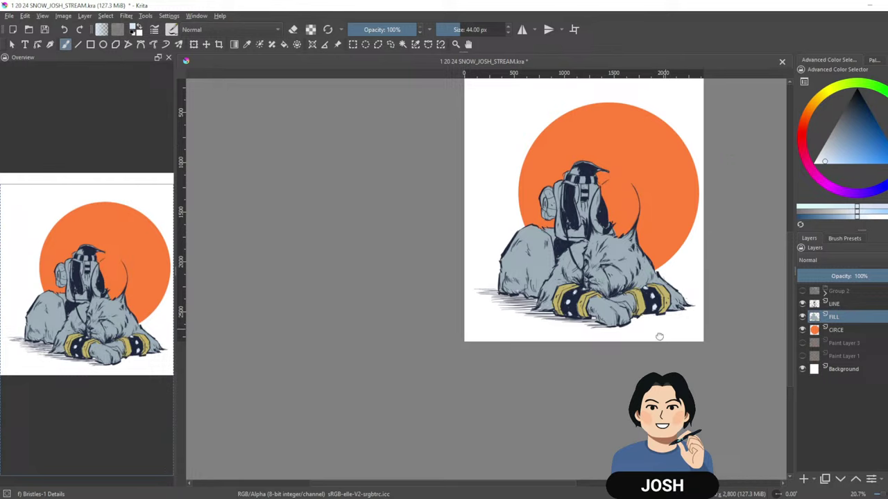
pyautogui.moveTo(658, 337); pyautogui.dragTo(548, 351)
pyautogui.moveTo(492, 297); pyautogui.dragTo(564, 258)
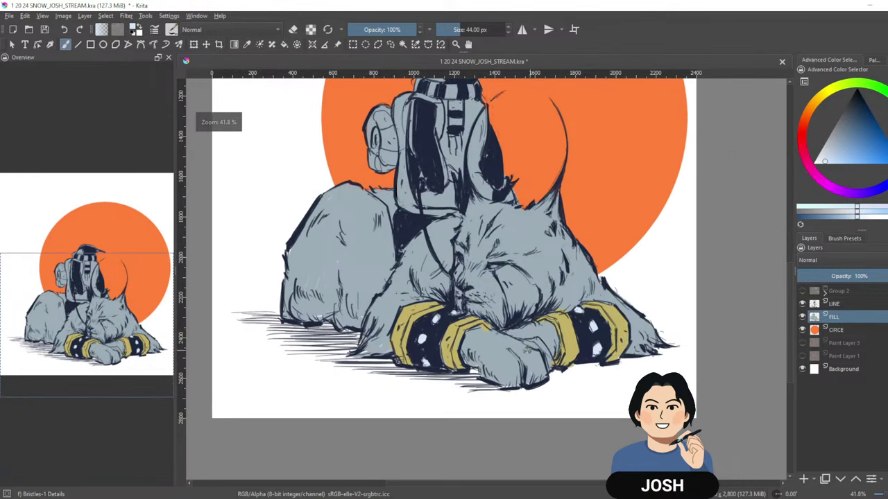
pyautogui.keyDown('ctrl'); pyautogui.click(493, 340); pyautogui.keyUp('ctrl')
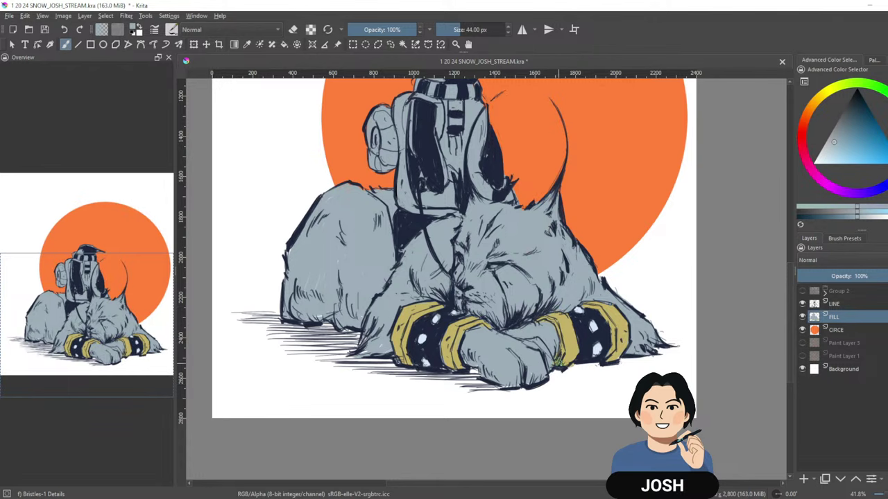
# Choose a muted brick red and paint the side and lower edge of the penguin's backpack.
pyautogui.moveTo(658, 207); pyautogui.dragTo(620, 323)
pyautogui.moveTo(571, 242); pyautogui.dragTo(566, 192)
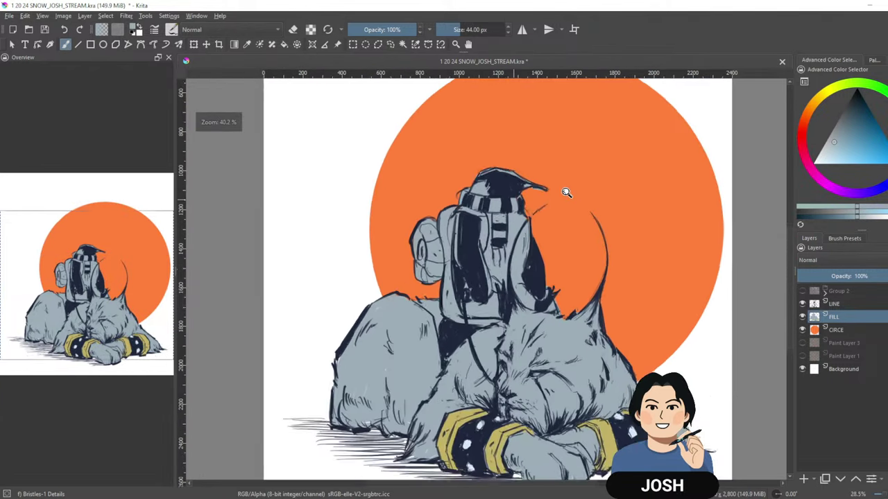
pyautogui.scroll(1, 587, 222)
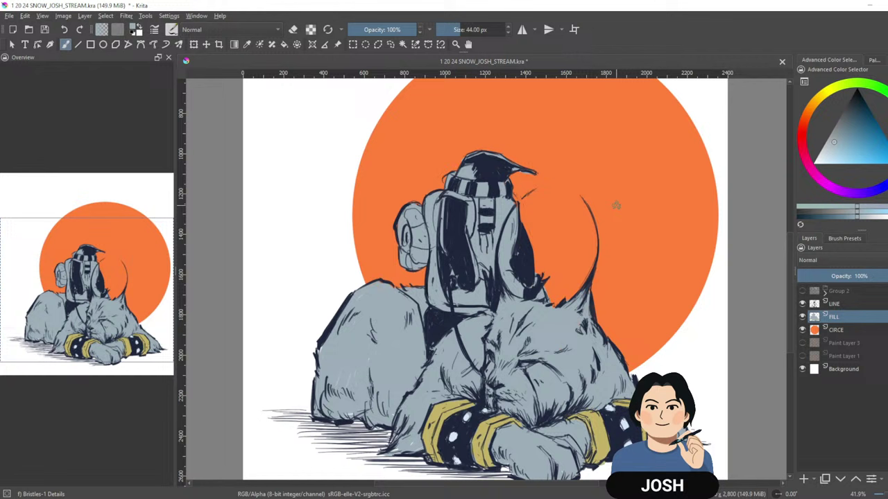
pyautogui.keyDown('ctrl'); pyautogui.click(499, 185); pyautogui.keyUp('ctrl')
pyautogui.click(802, 129)
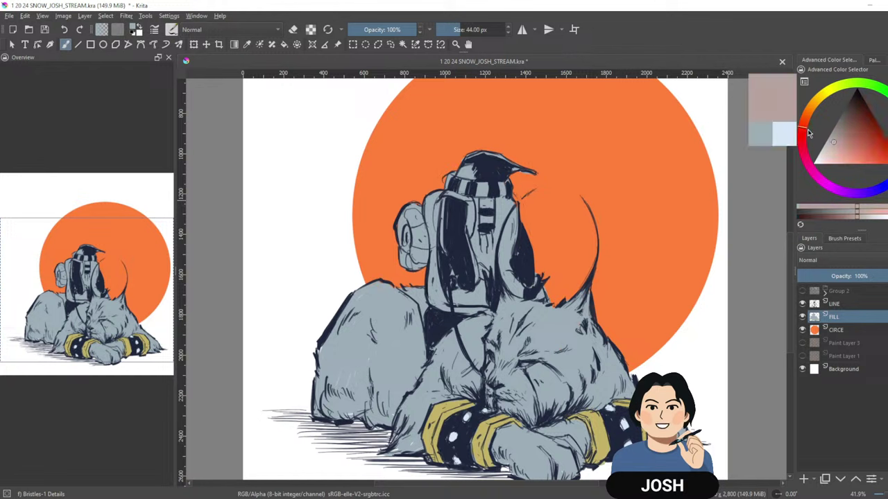
pyautogui.moveTo(856, 140); pyautogui.dragTo(856, 138)
pyautogui.moveTo(429, 205)
pyautogui.mouseDown()
pyautogui.moveTo(431, 238)
pyautogui.moveTo(430, 205)
pyautogui.moveTo(436, 223)
pyautogui.mouseUp()
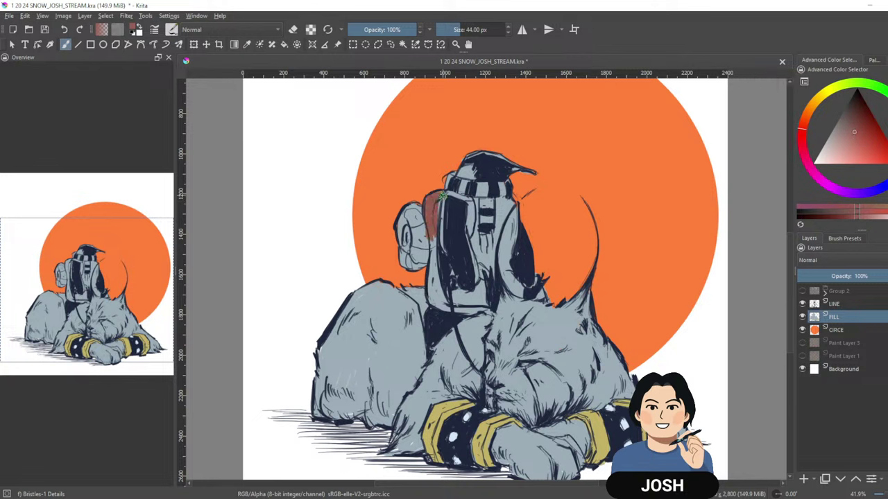
pyautogui.moveTo(442, 191); pyautogui.dragTo(431, 305)
pyautogui.moveTo(431, 246)
pyautogui.mouseDown()
pyautogui.moveTo(438, 309)
pyautogui.moveTo(441, 292)
pyautogui.moveTo(448, 303)
pyautogui.moveTo(441, 283)
pyautogui.moveTo(441, 297)
pyautogui.moveTo(481, 308)
pyautogui.mouseUp()
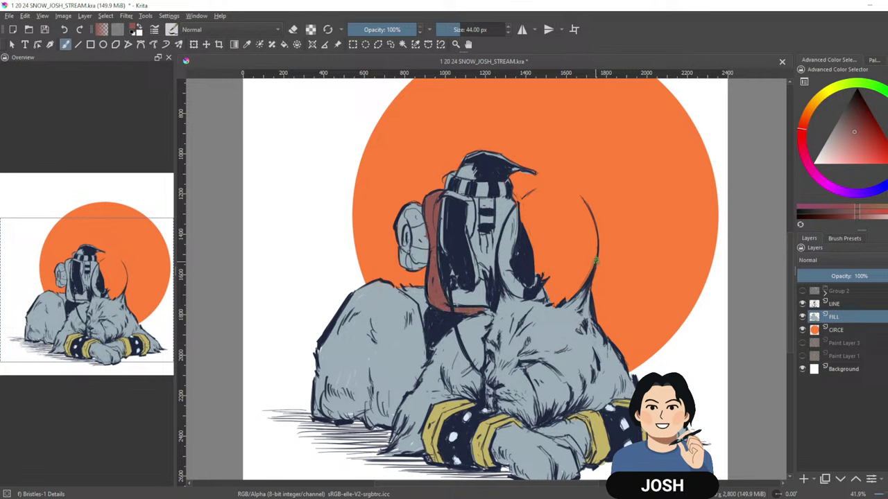
# Paint the bedroll on the penguin's backpack a muted olive green and resample the grey-blue base colour from the lynx's fur.
pyautogui.click(846, 96)
pyautogui.click(852, 85)
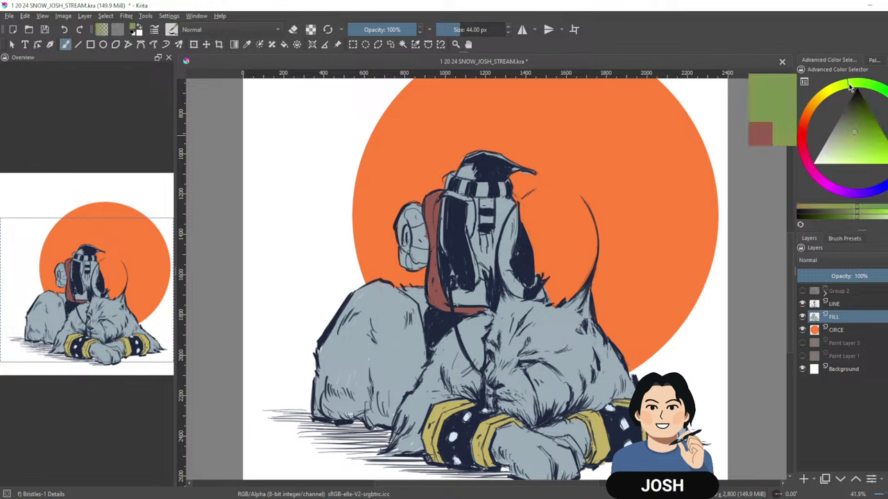
pyautogui.moveTo(858, 130)
pyautogui.mouseDown()
pyautogui.moveTo(862, 114)
pyautogui.moveTo(853, 123)
pyautogui.moveTo(861, 132)
pyautogui.moveTo(856, 122)
pyautogui.mouseUp()
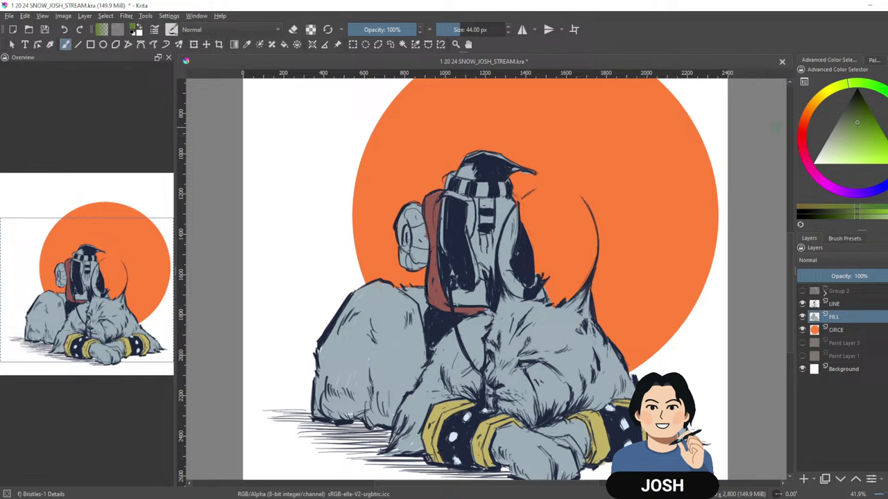
pyautogui.moveTo(416, 233)
pyautogui.mouseDown()
pyautogui.moveTo(419, 262)
pyautogui.moveTo(407, 207)
pyautogui.moveTo(396, 265)
pyautogui.mouseUp()
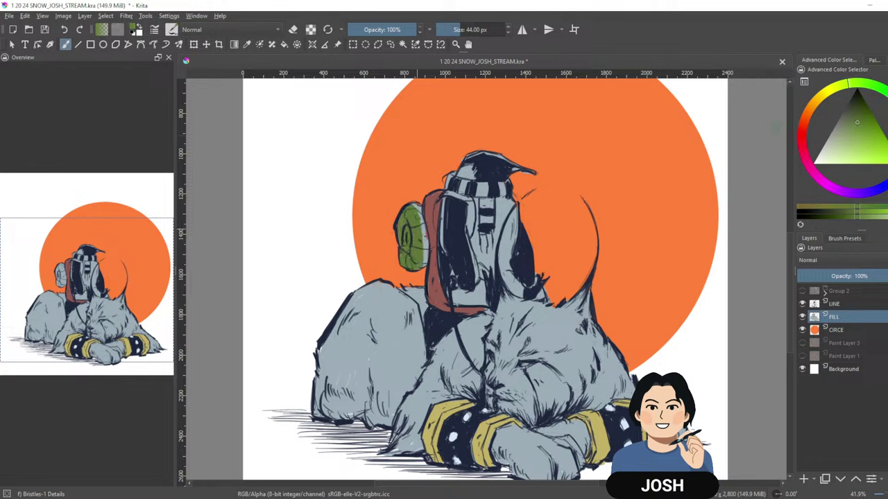
pyautogui.moveTo(420, 204); pyautogui.dragTo(422, 263)
pyautogui.keyDown('ctrl'); pyautogui.click(420, 333); pyautogui.keyUp('ctrl')
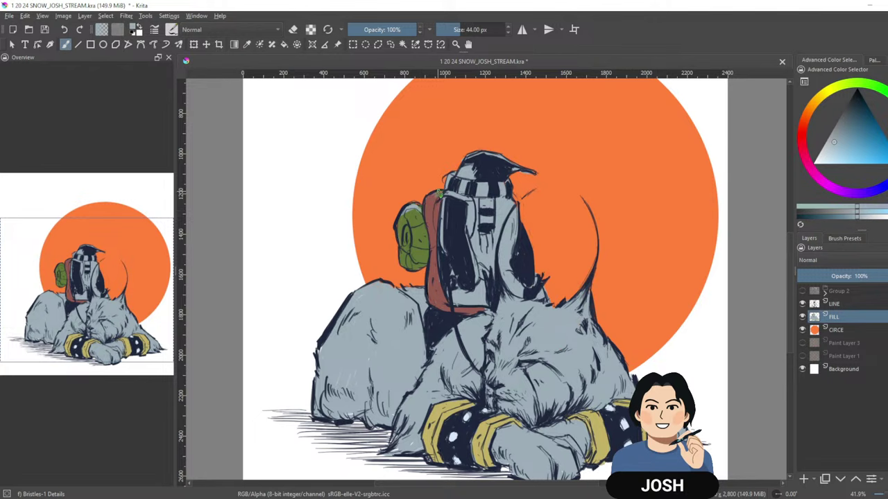
# Sample the pale blue-white from a cuff stud and paint the small light patch on the penguin's head.
pyautogui.moveTo(678, 273); pyautogui.dragTo(672, 263)
pyautogui.moveTo(683, 210); pyautogui.dragTo(710, 192)
pyautogui.moveTo(680, 301); pyautogui.dragTo(659, 330)
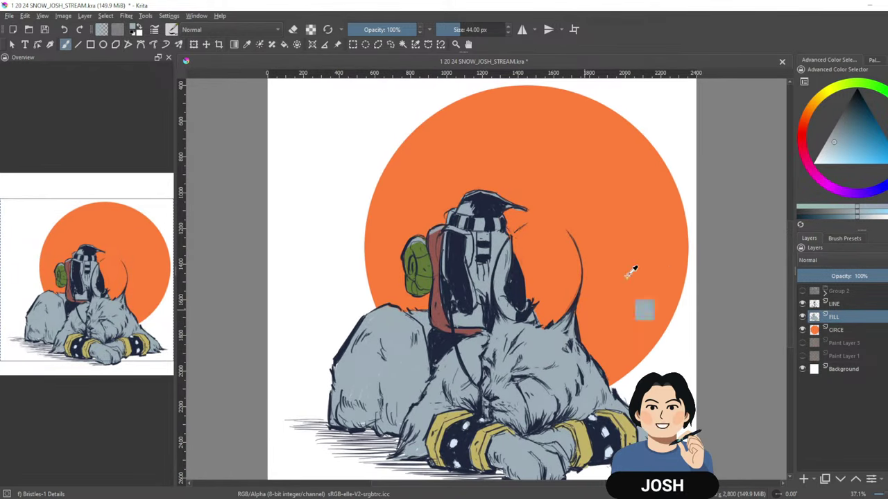
pyautogui.keyDown('ctrl'); pyautogui.click(608, 427); pyautogui.keyUp('ctrl')
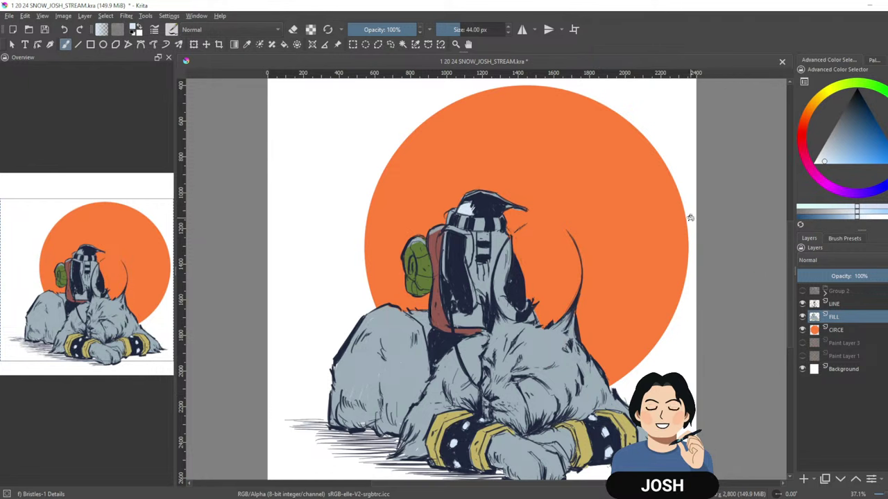
# Choose a pale yellow-green and paint the light stripes of the penguin's scarf.
pyautogui.moveTo(629, 206); pyautogui.dragTo(636, 186)
pyautogui.keyDown('ctrl'); pyautogui.click(470, 190); pyautogui.keyUp('ctrl')
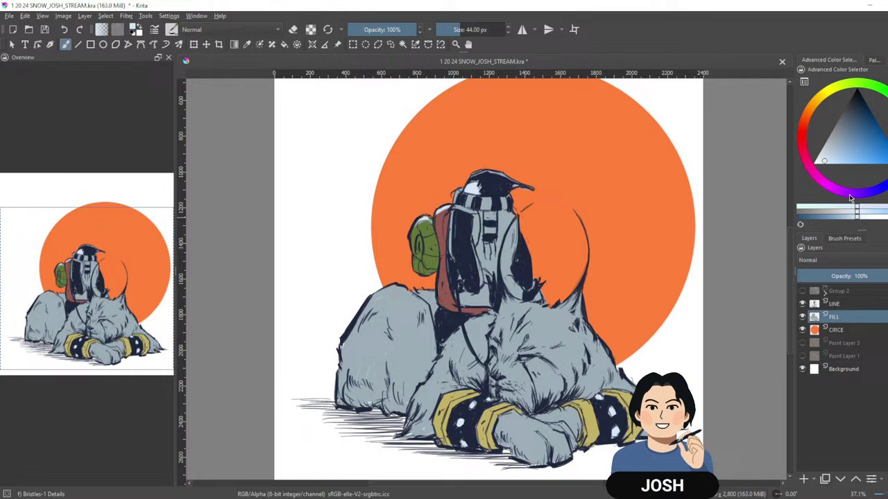
pyautogui.click(853, 84)
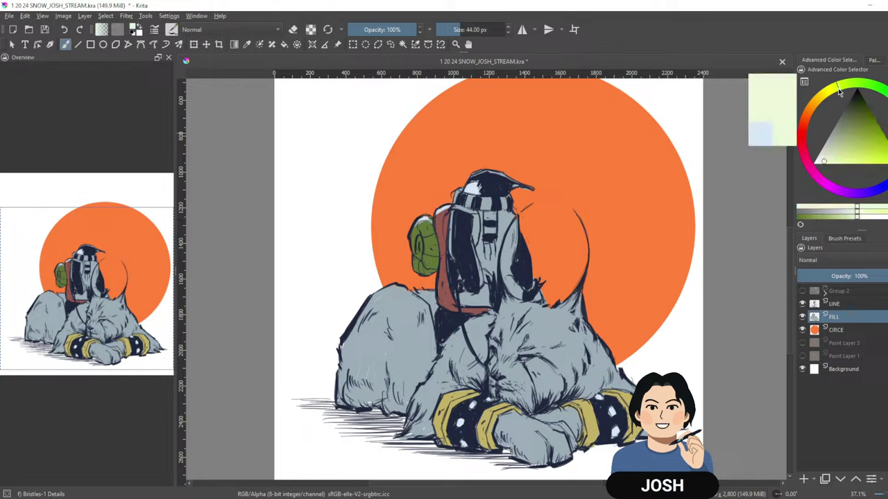
pyautogui.click(842, 154)
pyautogui.moveTo(842, 154); pyautogui.dragTo(834, 155)
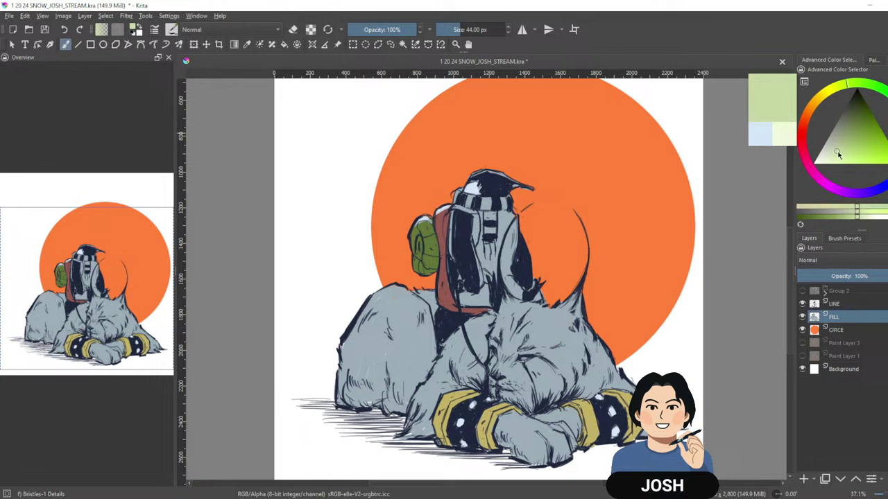
pyautogui.moveTo(484, 199)
pyautogui.mouseDown()
pyautogui.moveTo(487, 234)
pyautogui.moveTo(489, 205)
pyautogui.moveTo(488, 216)
pyautogui.moveTo(504, 201)
pyautogui.moveTo(463, 203)
pyautogui.mouseUp()
# Sample the brick red from the backpack and paint the shoulder strap over the penguin's back.
pyautogui.moveTo(658, 255); pyautogui.dragTo(689, 257)
pyautogui.keyDown('ctrl'); pyautogui.click(475, 220); pyautogui.keyUp('ctrl')
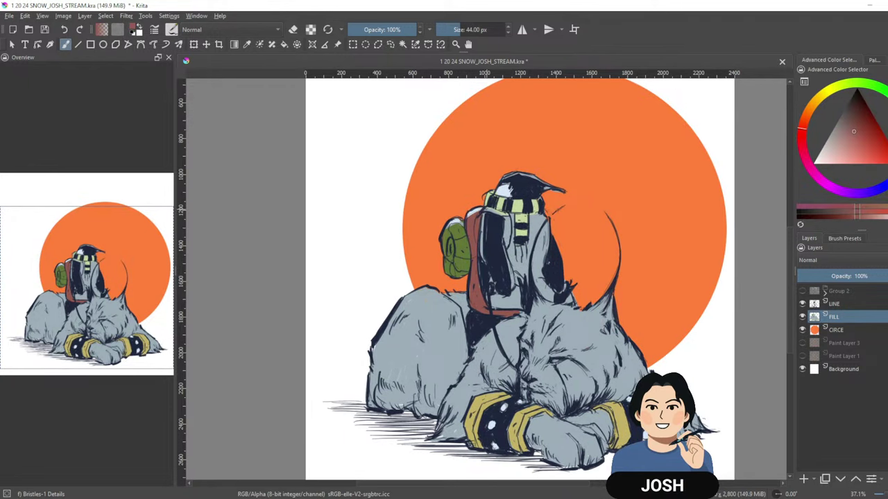
pyautogui.moveTo(484, 210)
pyautogui.mouseDown()
pyautogui.moveTo(507, 217)
pyautogui.moveTo(509, 236)
pyautogui.mouseUp()
# Sample the pale blue-white from the penguin's head patch and paint its belly and the inner side of its flipper.
pyautogui.scroll(-2, 660, 235)
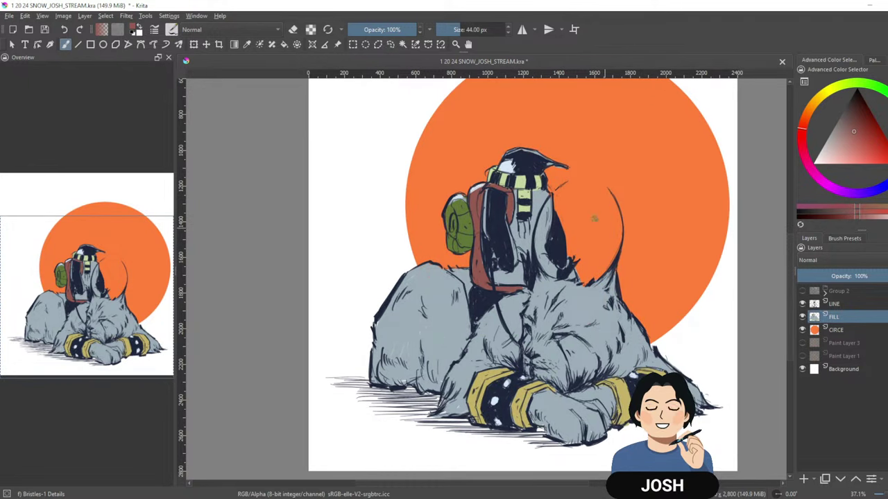
pyautogui.keyDown('ctrl'); pyautogui.click(512, 166); pyautogui.keyUp('ctrl')
pyautogui.moveTo(541, 196); pyautogui.dragTo(531, 243)
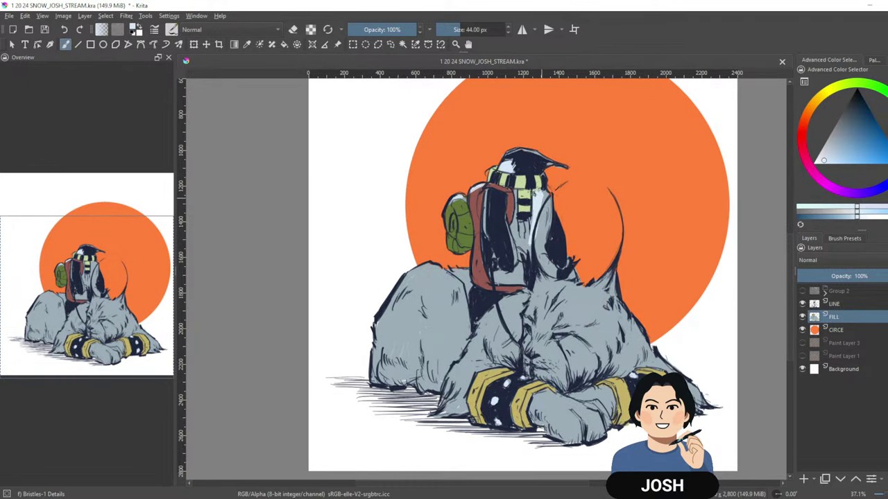
pyautogui.moveTo(543, 192)
pyautogui.mouseDown()
pyautogui.moveTo(537, 247)
pyautogui.moveTo(541, 235)
pyautogui.mouseUp()
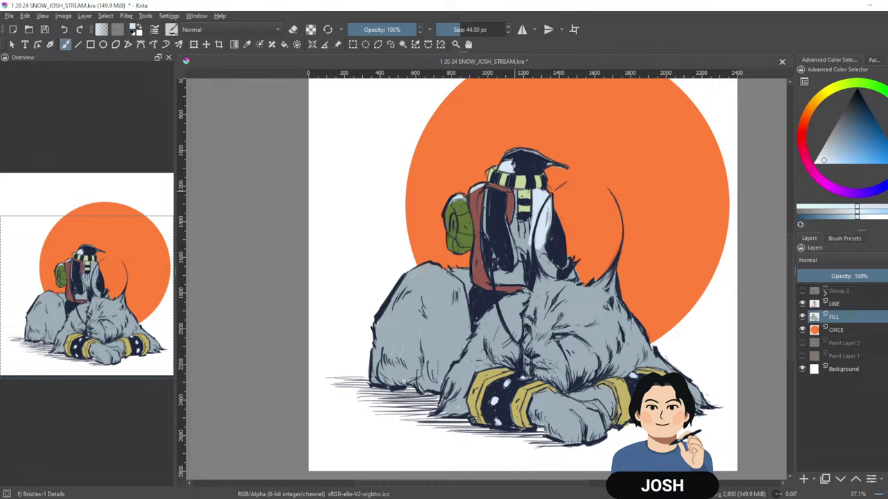
pyautogui.moveTo(513, 191); pyautogui.dragTo(517, 254)
pyautogui.moveTo(517, 223)
pyautogui.mouseDown()
pyautogui.moveTo(516, 280)
pyautogui.moveTo(511, 225)
pyautogui.moveTo(544, 270)
pyautogui.moveTo(541, 246)
pyautogui.mouseUp()
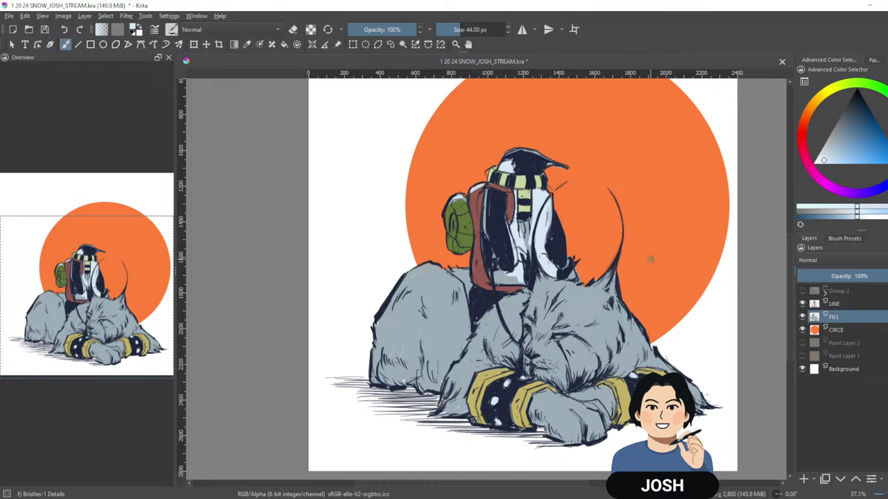
# Try pale pink and peach tints with broad strokes on the lynx's hindquarters.
pyautogui.moveTo(815, 109); pyautogui.dragTo(802, 124)
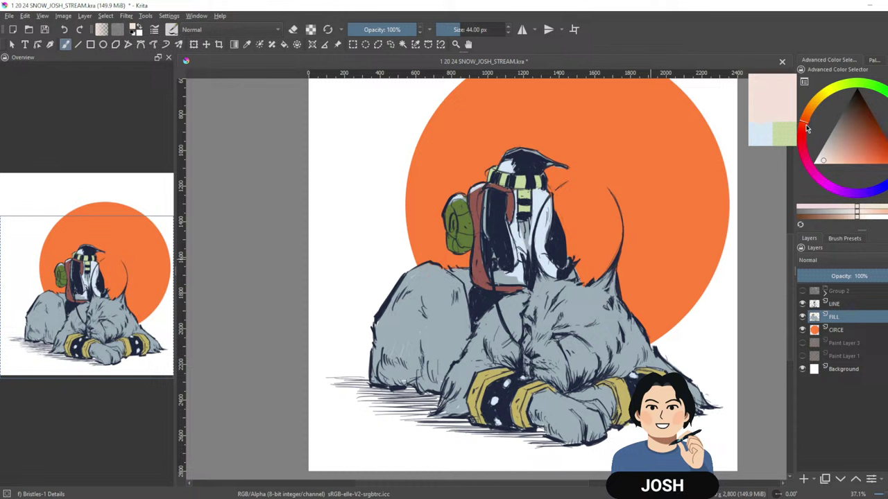
pyautogui.click(856, 153)
pyautogui.moveTo(856, 155); pyautogui.dragTo(837, 151)
pyautogui.moveTo(439, 313); pyautogui.dragTo(433, 378)
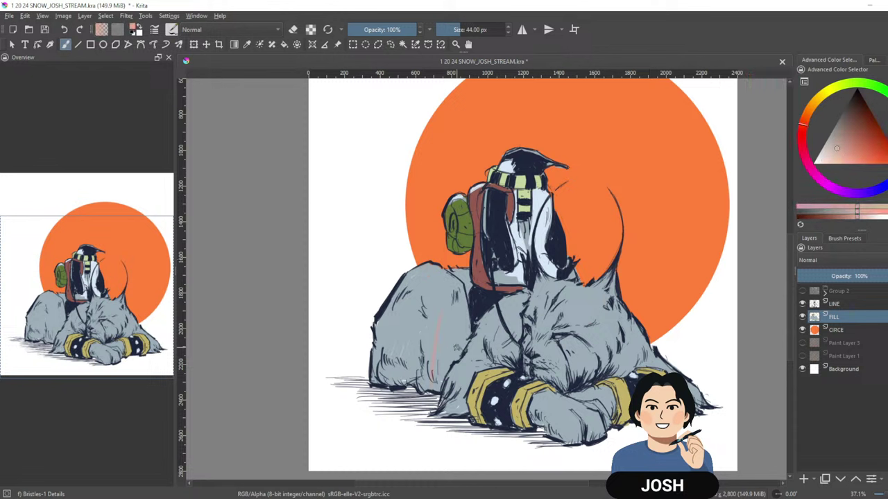
pyautogui.moveTo(836, 153); pyautogui.dragTo(828, 156)
pyautogui.moveTo(443, 302)
pyautogui.mouseDown()
pyautogui.moveTo(431, 378)
pyautogui.moveTo(430, 362)
pyautogui.mouseUp()
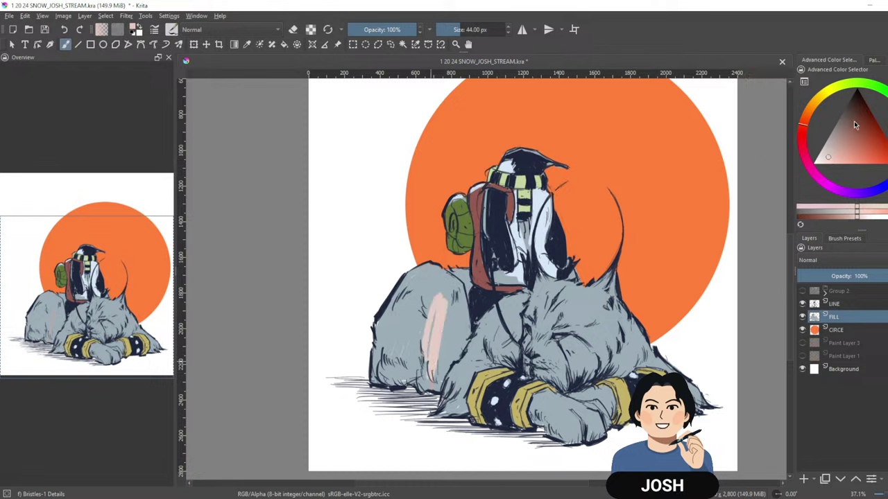
pyautogui.click(828, 154)
pyautogui.moveTo(813, 117); pyautogui.dragTo(809, 113)
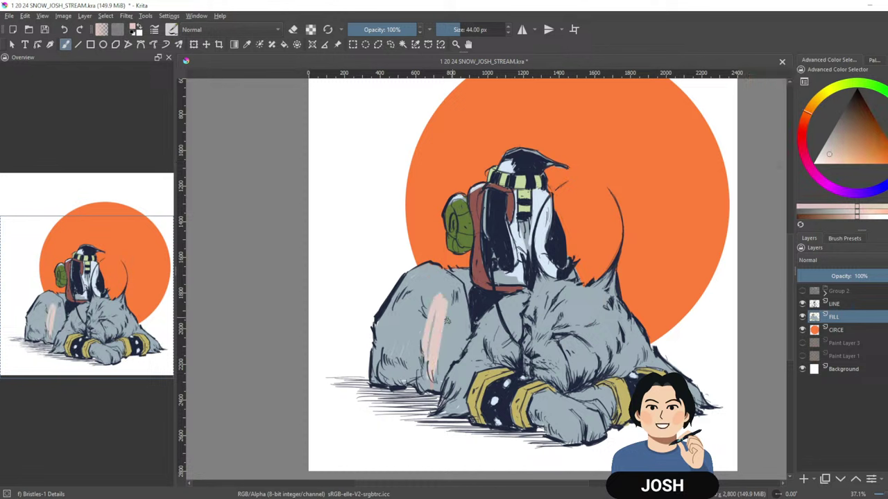
pyautogui.moveTo(447, 285)
pyautogui.mouseDown()
pyautogui.moveTo(429, 358)
pyautogui.moveTo(409, 374)
pyautogui.mouseUp()
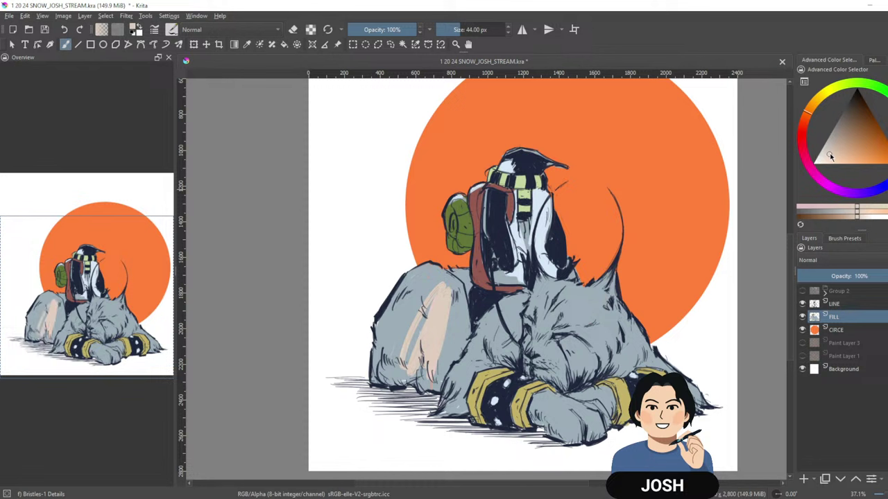
# Try a pale blue tint with long strokes beside the peach on the lynx's hindquarters.
pyautogui.moveTo(831, 156); pyautogui.dragTo(847, 147)
pyautogui.click(887, 142)
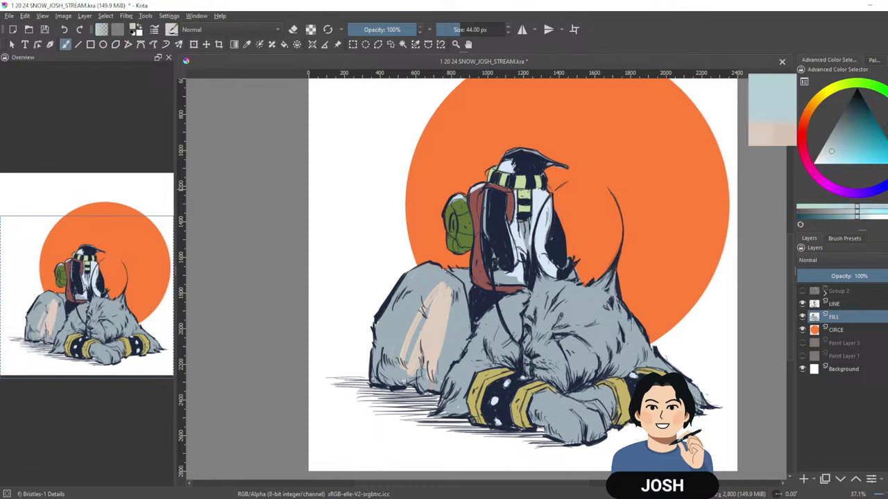
pyautogui.click(887, 149)
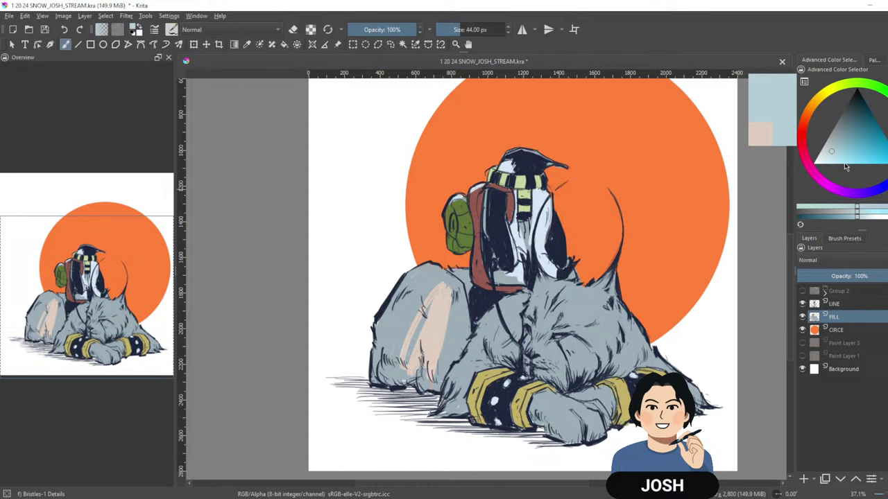
pyautogui.click(887, 156)
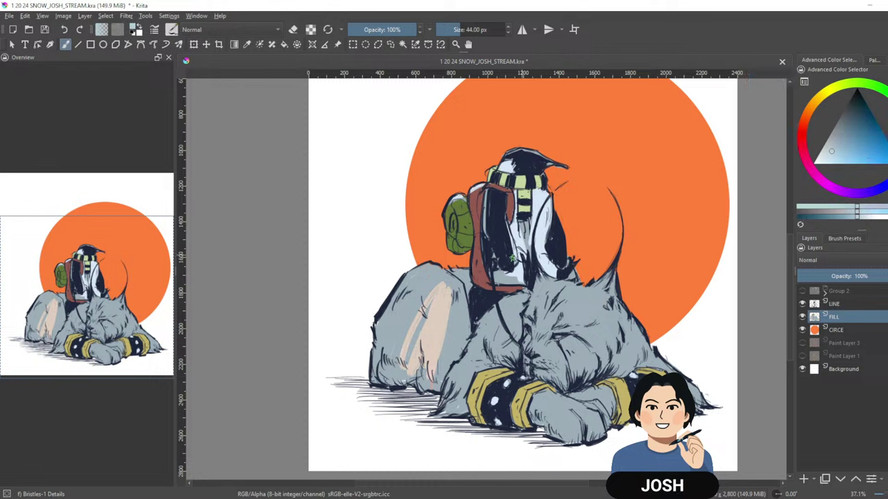
pyautogui.moveTo(438, 289); pyautogui.dragTo(409, 362)
pyautogui.moveTo(431, 284)
pyautogui.mouseDown()
pyautogui.moveTo(400, 363)
pyautogui.moveTo(394, 349)
pyautogui.mouseUp()
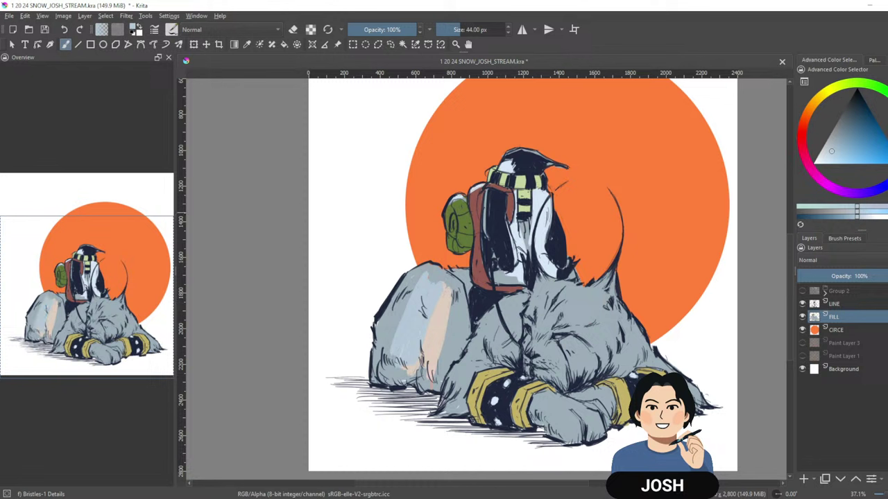
# Choose a pale lavender and paint the upper part of the lynx's hindquarters and back.
pyautogui.moveTo(882, 191); pyautogui.dragTo(884, 189)
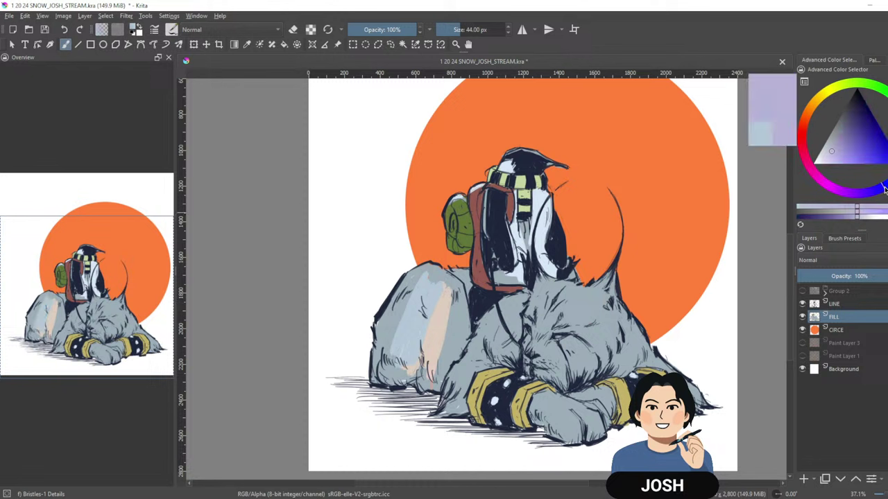
pyautogui.click(832, 153)
pyautogui.moveTo(833, 154); pyautogui.dragTo(828, 154)
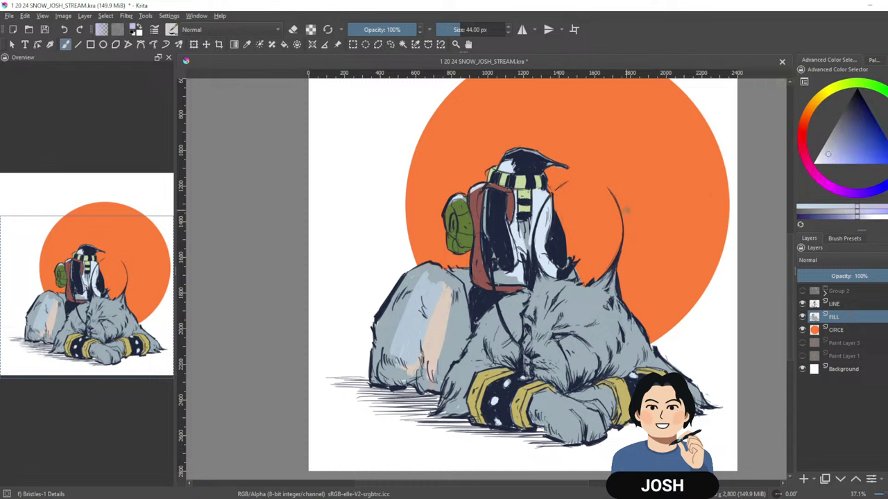
pyautogui.moveTo(429, 285); pyautogui.dragTo(420, 282)
pyautogui.moveTo(380, 312); pyautogui.dragTo(423, 265)
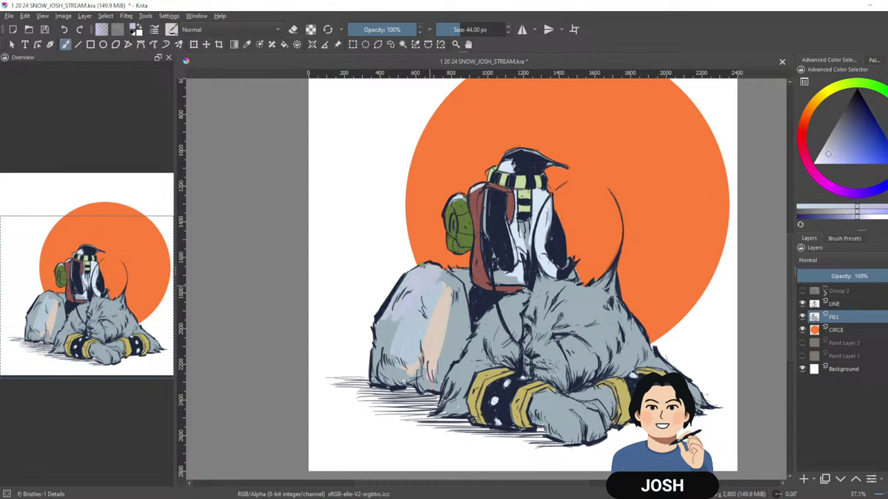
pyautogui.moveTo(386, 327)
pyautogui.mouseDown()
pyautogui.moveTo(404, 309)
pyautogui.moveTo(415, 319)
pyautogui.mouseUp()
pyautogui.moveTo(446, 281); pyautogui.dragTo(454, 272)
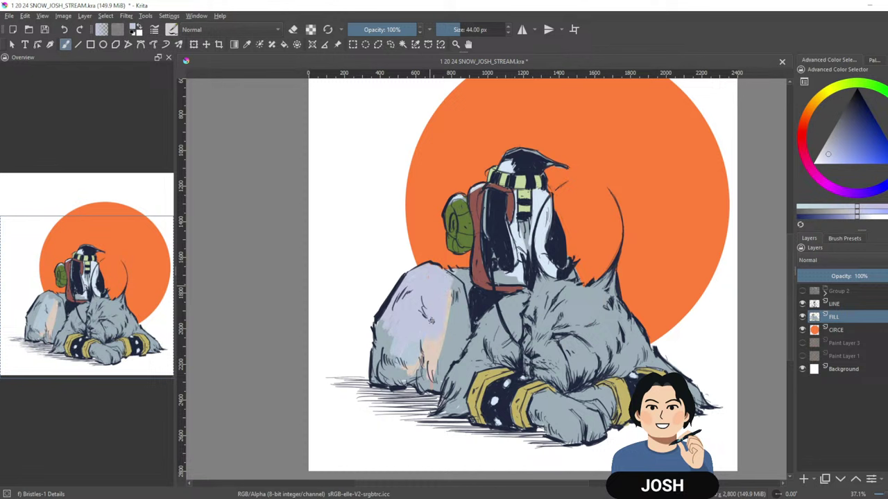
pyautogui.moveTo(447, 317); pyautogui.dragTo(467, 272)
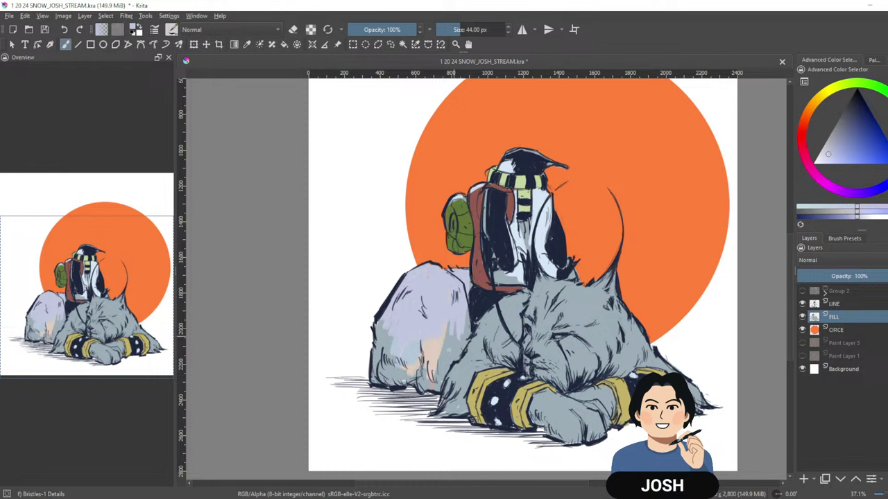
# Sample the grey-blue fur colour and paint over the peach and blue strokes on the lower hindquarters.
pyautogui.keyDown('ctrl'); pyautogui.click(446, 358); pyautogui.keyUp('ctrl')
pyautogui.keyDown('ctrl'); pyautogui.click(454, 287); pyautogui.keyUp('ctrl')
pyautogui.press('x')
pyautogui.keyDown('ctrl'); pyautogui.click(469, 349); pyautogui.keyUp('ctrl')
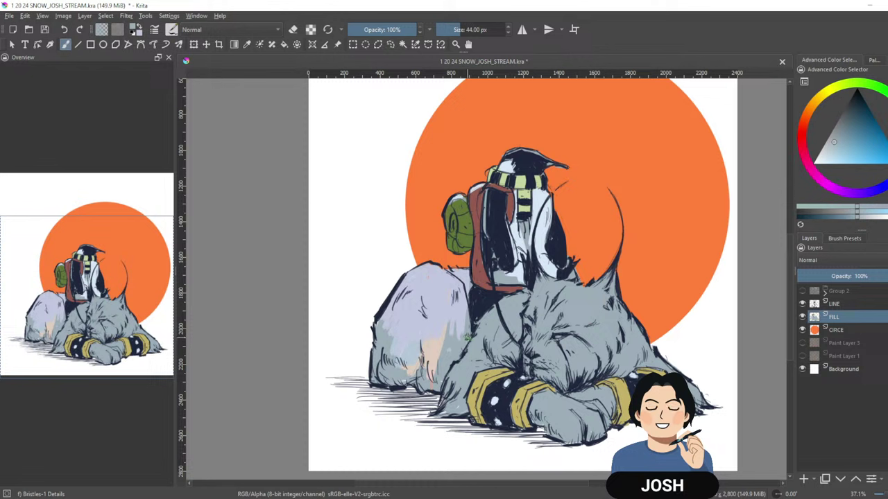
pyautogui.press('x')
pyautogui.press('x')
pyautogui.moveTo(460, 319)
pyautogui.mouseDown()
pyautogui.moveTo(460, 347)
pyautogui.moveTo(452, 321)
pyautogui.moveTo(442, 347)
pyautogui.moveTo(426, 338)
pyautogui.moveTo(414, 350)
pyautogui.moveTo(393, 337)
pyautogui.moveTo(385, 347)
pyautogui.mouseUp()
# Blend the edge between lavender and grey-blue on the hindquarters with ragged fur strokes in sampled tones.
pyautogui.press('x')
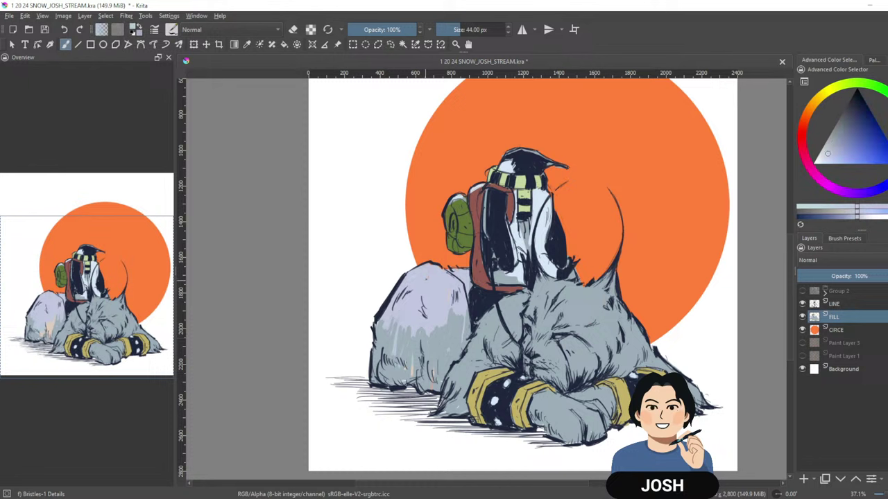
pyautogui.press('x')
pyautogui.press('x')
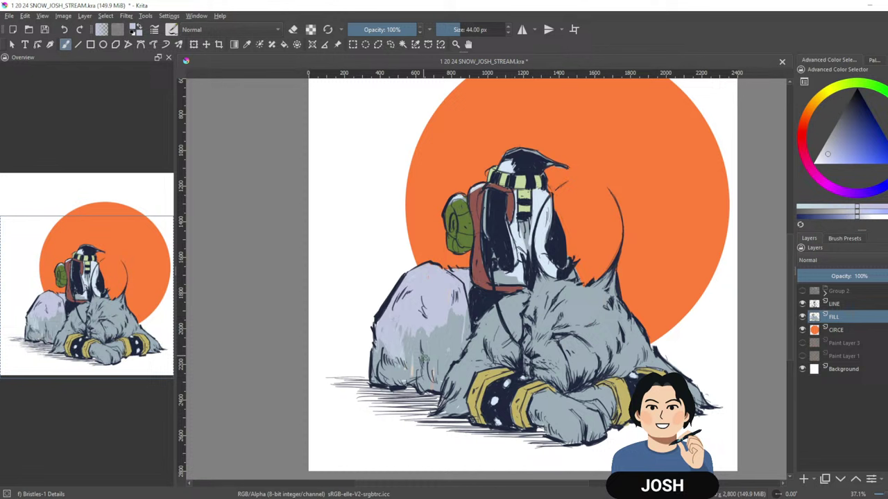
pyautogui.keyDown('ctrl'); pyautogui.click(448, 334); pyautogui.keyUp('ctrl')
pyautogui.moveTo(395, 339); pyautogui.dragTo(398, 361)
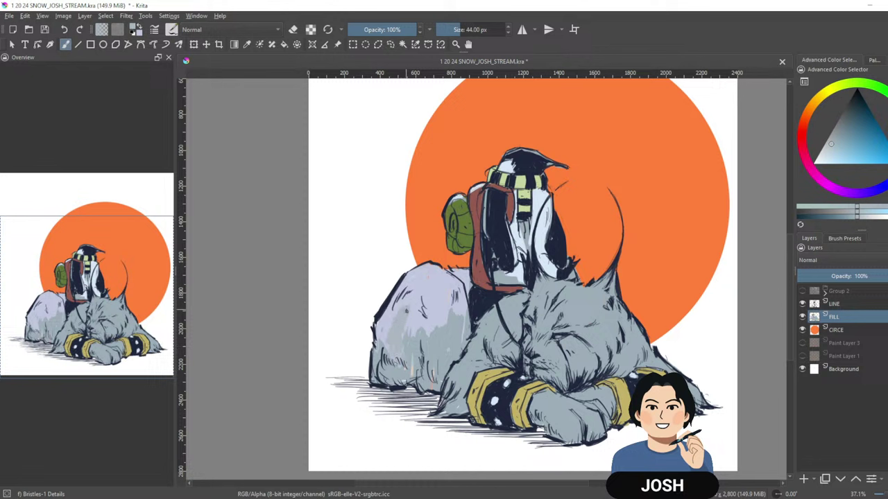
pyautogui.moveTo(432, 315)
pyautogui.mouseDown()
pyautogui.moveTo(435, 337)
pyautogui.moveTo(432, 308)
pyautogui.mouseUp()
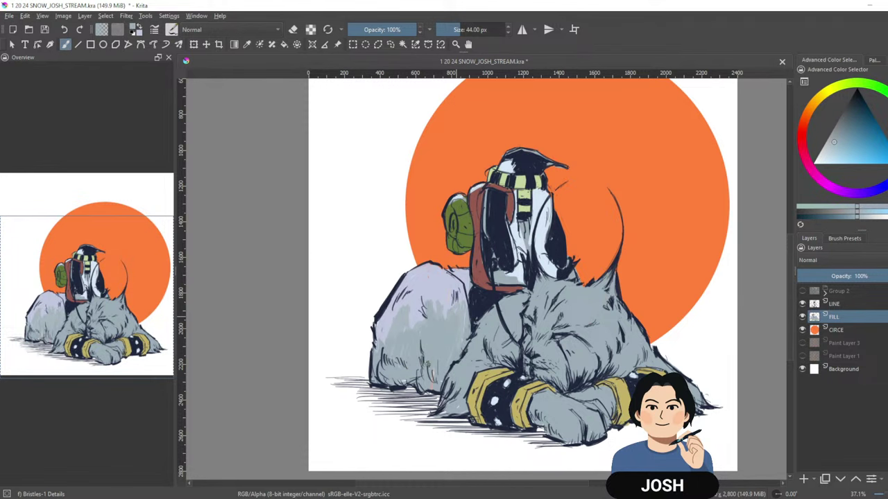
# Sample the lavender and paint fur strokes on the lynx's shoulder above the front cuff, then sample the cuff's gold.
pyautogui.moveTo(656, 251); pyautogui.dragTo(583, 277)
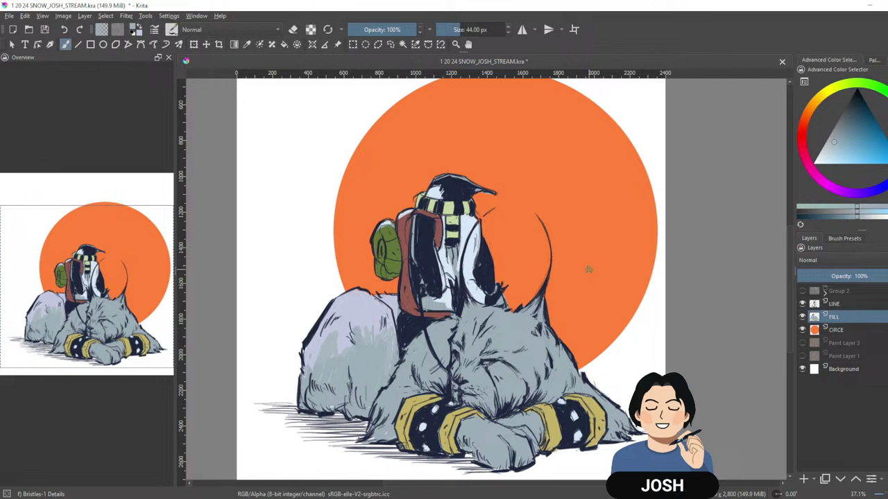
pyautogui.keyDown('ctrl'); pyautogui.click(378, 303); pyautogui.keyUp('ctrl')
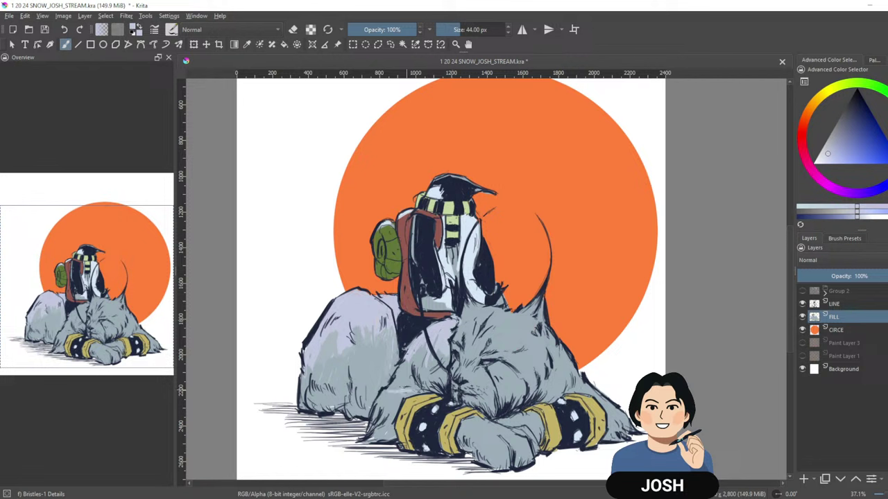
pyautogui.moveTo(422, 386)
pyautogui.mouseDown()
pyautogui.moveTo(396, 395)
pyautogui.moveTo(420, 400)
pyautogui.mouseUp()
pyautogui.keyDown('ctrl'); pyautogui.click(420, 403); pyautogui.keyUp('ctrl')
pyautogui.keyDown('ctrl'); pyautogui.click(427, 400); pyautogui.keyUp('ctrl')
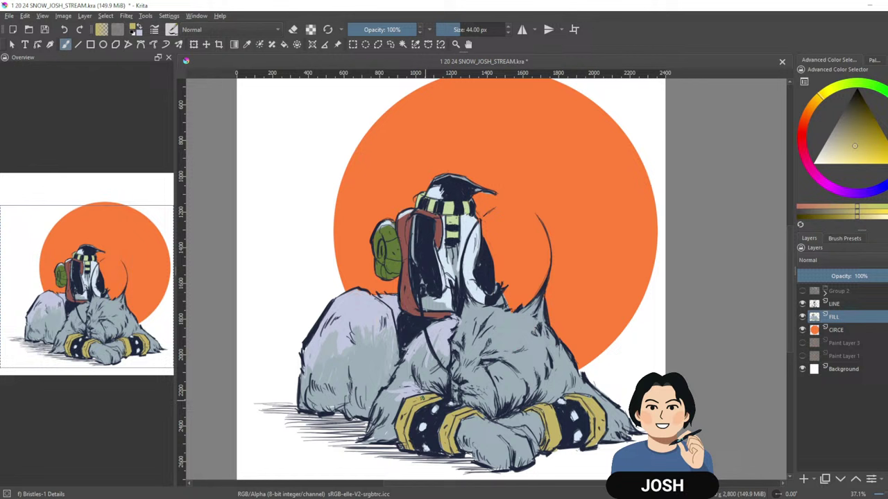
# Sample the pale lavender from the fur and paint it over the cat's front paws and head on the FILL layer.
pyautogui.keyDown('ctrl'); pyautogui.click(444, 335); pyautogui.keyUp('ctrl')
pyautogui.moveTo(466, 427)
pyautogui.mouseDown()
pyautogui.moveTo(484, 439)
pyautogui.moveTo(481, 429)
pyautogui.moveTo(495, 432)
pyautogui.moveTo(497, 444)
pyautogui.moveTo(475, 440)
pyautogui.moveTo(473, 449)
pyautogui.moveTo(521, 438)
pyautogui.moveTo(523, 422)
pyautogui.mouseUp()
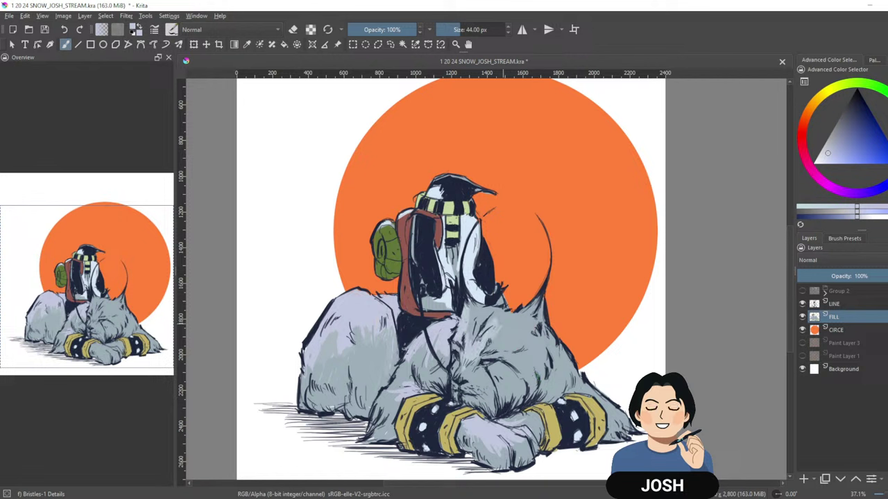
pyautogui.moveTo(486, 341)
pyautogui.mouseDown()
pyautogui.moveTo(472, 310)
pyautogui.moveTo(485, 302)
pyautogui.moveTo(515, 314)
pyautogui.moveTo(471, 368)
pyautogui.moveTo(501, 351)
pyautogui.moveTo(507, 325)
pyautogui.moveTo(535, 298)
pyautogui.moveTo(515, 355)
pyautogui.mouseUp()
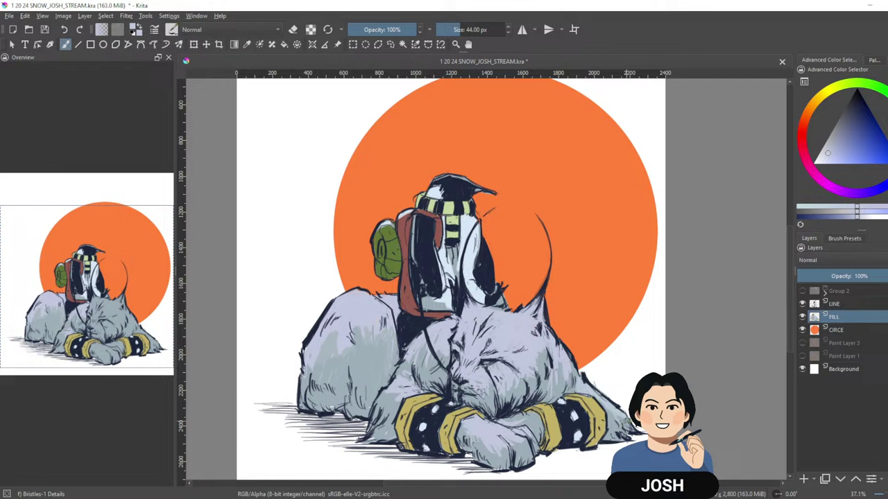
# Sample the blue-grey fur tone, darken it slightly, and brush vertical fur shading over the lower part and edges of the cat's haunch.
pyautogui.keyDown('ctrl'); pyautogui.click(563, 402); pyautogui.keyUp('ctrl')
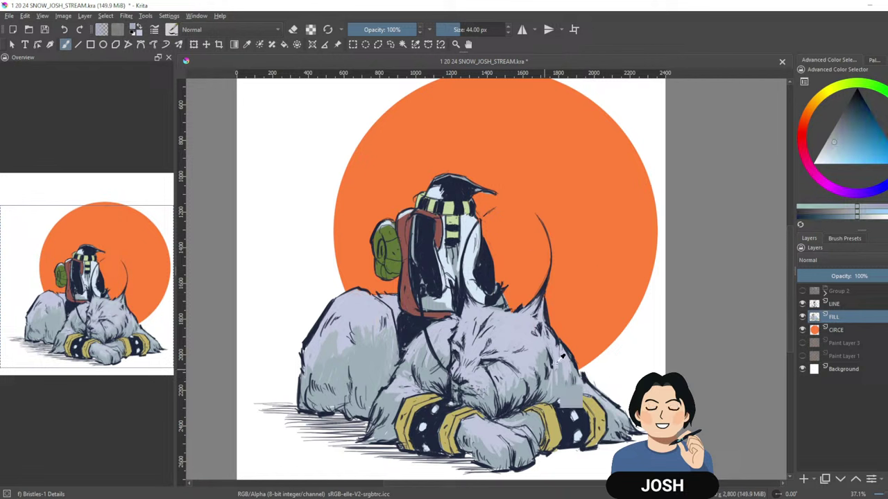
pyautogui.moveTo(838, 144); pyautogui.dragTo(842, 135)
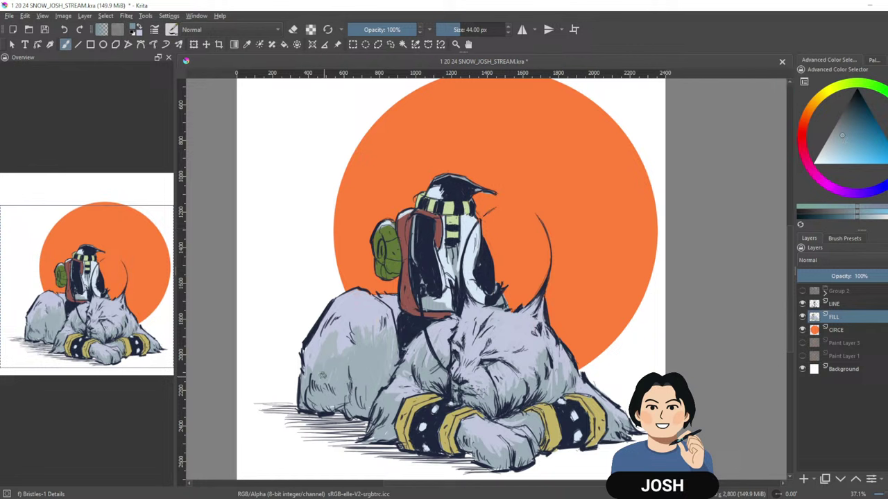
pyautogui.moveTo(322, 369)
pyautogui.mouseDown()
pyautogui.moveTo(320, 402)
pyautogui.moveTo(313, 389)
pyautogui.moveTo(303, 412)
pyautogui.mouseUp()
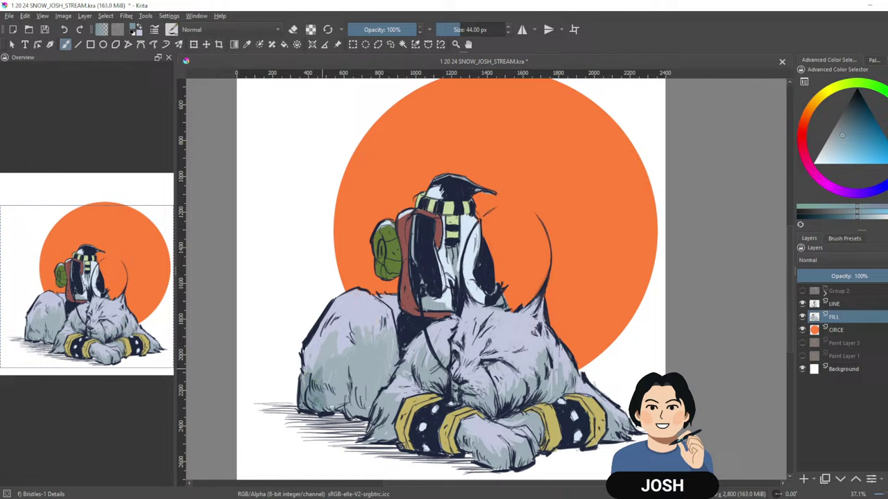
pyautogui.moveTo(326, 334)
pyautogui.mouseDown()
pyautogui.moveTo(316, 374)
pyautogui.moveTo(330, 412)
pyautogui.mouseUp()
pyautogui.moveTo(339, 355); pyautogui.dragTo(336, 412)
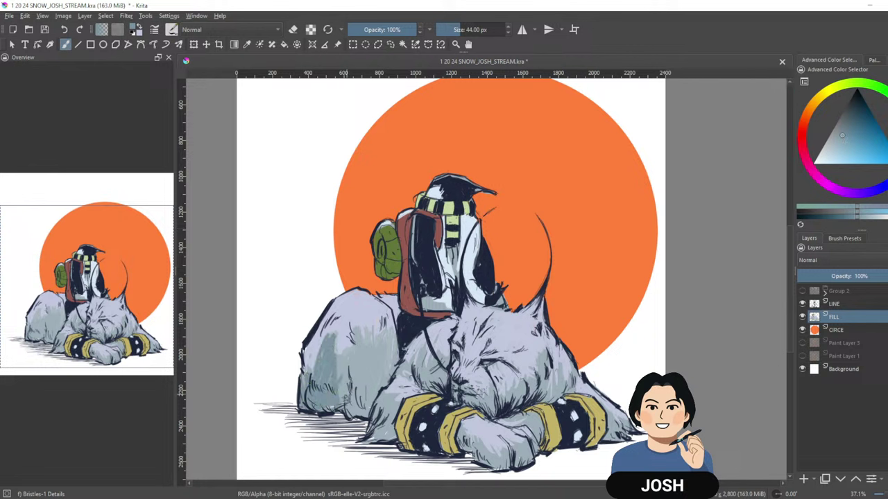
pyautogui.moveTo(341, 361)
pyautogui.mouseDown()
pyautogui.moveTo(343, 413)
pyautogui.moveTo(345, 395)
pyautogui.mouseUp()
pyautogui.moveTo(353, 336); pyautogui.dragTo(350, 376)
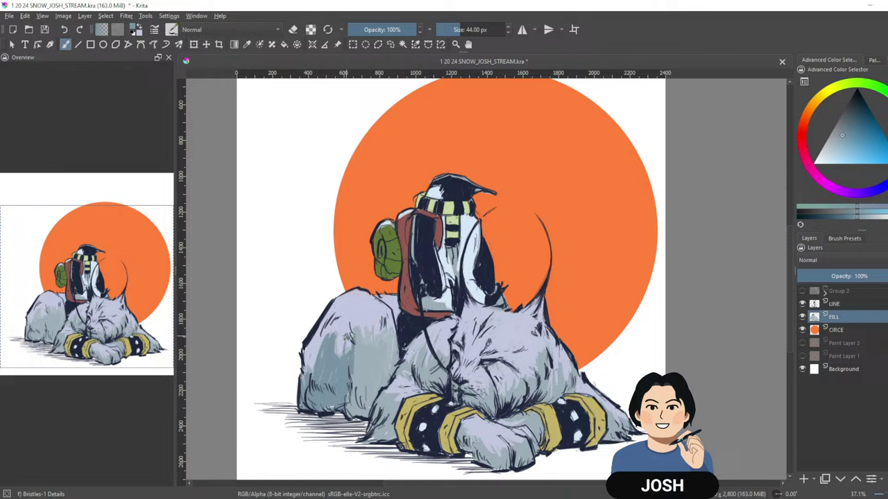
pyautogui.moveTo(346, 335)
pyautogui.mouseDown()
pyautogui.moveTo(340, 356)
pyautogui.moveTo(307, 373)
pyautogui.mouseUp()
pyautogui.moveTo(321, 340); pyautogui.dragTo(315, 368)
pyautogui.moveTo(353, 328); pyautogui.dragTo(346, 417)
pyautogui.moveTo(360, 358); pyautogui.dragTo(354, 416)
pyautogui.moveTo(377, 357); pyautogui.dragTo(368, 408)
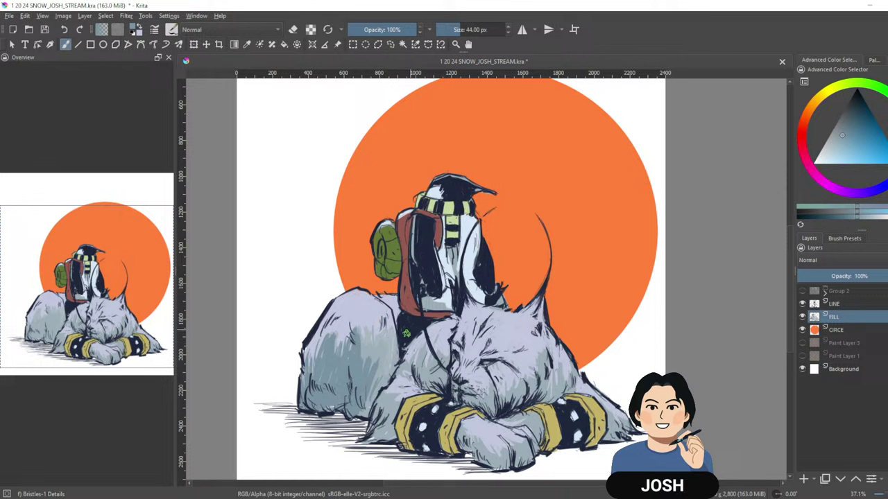
pyautogui.moveTo(390, 347); pyautogui.dragTo(367, 411)
pyautogui.moveTo(390, 369); pyautogui.dragTo(366, 414)
pyautogui.moveTo(390, 347)
pyautogui.mouseDown()
pyautogui.moveTo(383, 370)
pyautogui.moveTo(373, 363)
pyautogui.mouseUp()
pyautogui.moveTo(375, 336); pyautogui.dragTo(362, 357)
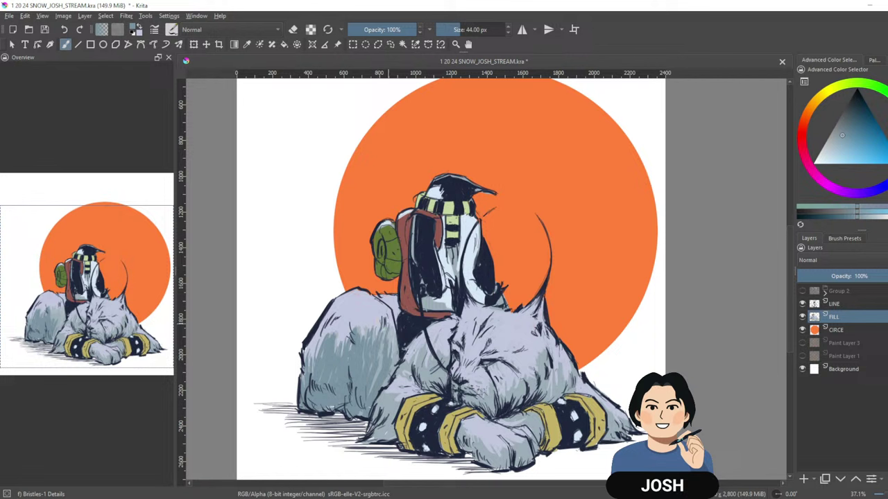
pyautogui.moveTo(389, 323)
pyautogui.mouseDown()
pyautogui.moveTo(390, 356)
pyautogui.moveTo(380, 359)
pyautogui.mouseUp()
pyautogui.moveTo(385, 356); pyautogui.dragTo(374, 383)
# Shade the outer fur of the cat's foreleg beside the haunch with short blue-grey strokes behind the yellow cuff.
pyautogui.moveTo(395, 330)
pyautogui.mouseDown()
pyautogui.moveTo(387, 372)
pyautogui.moveTo(394, 386)
pyautogui.moveTo(378, 410)
pyautogui.moveTo(387, 433)
pyautogui.mouseUp()
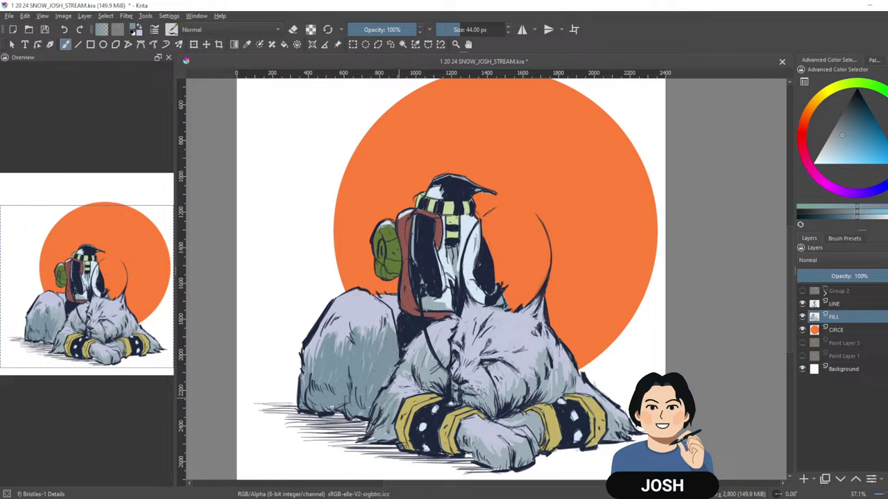
pyautogui.moveTo(398, 402); pyautogui.dragTo(391, 426)
pyautogui.moveTo(394, 421); pyautogui.dragTo(380, 443)
pyautogui.moveTo(390, 407); pyautogui.dragTo(375, 446)
pyautogui.moveTo(383, 416)
pyautogui.mouseDown()
pyautogui.moveTo(367, 446)
pyautogui.moveTo(390, 441)
pyautogui.mouseUp()
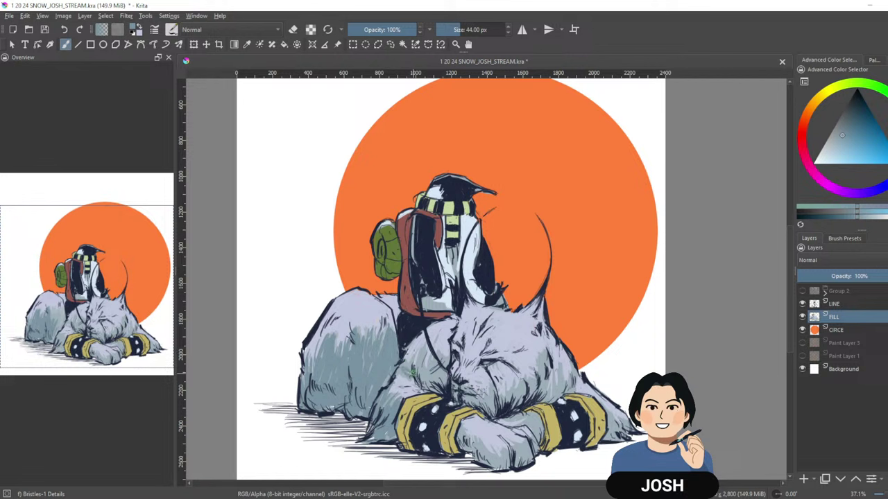
# Brush blue-grey fur shading across the cat's chest, muzzle and lower cheek down to the cuffs.
pyautogui.moveTo(419, 351)
pyautogui.mouseDown()
pyautogui.moveTo(420, 381)
pyautogui.moveTo(444, 384)
pyautogui.moveTo(444, 359)
pyautogui.moveTo(461, 399)
pyautogui.mouseUp()
pyautogui.moveTo(464, 387)
pyautogui.mouseDown()
pyautogui.moveTo(467, 408)
pyautogui.moveTo(491, 406)
pyautogui.moveTo(491, 383)
pyautogui.moveTo(491, 411)
pyautogui.moveTo(515, 398)
pyautogui.moveTo(523, 404)
pyautogui.mouseUp()
pyautogui.moveTo(524, 378)
pyautogui.mouseDown()
pyautogui.moveTo(529, 403)
pyautogui.moveTo(535, 398)
pyautogui.moveTo(527, 378)
pyautogui.moveTo(541, 393)
pyautogui.mouseUp()
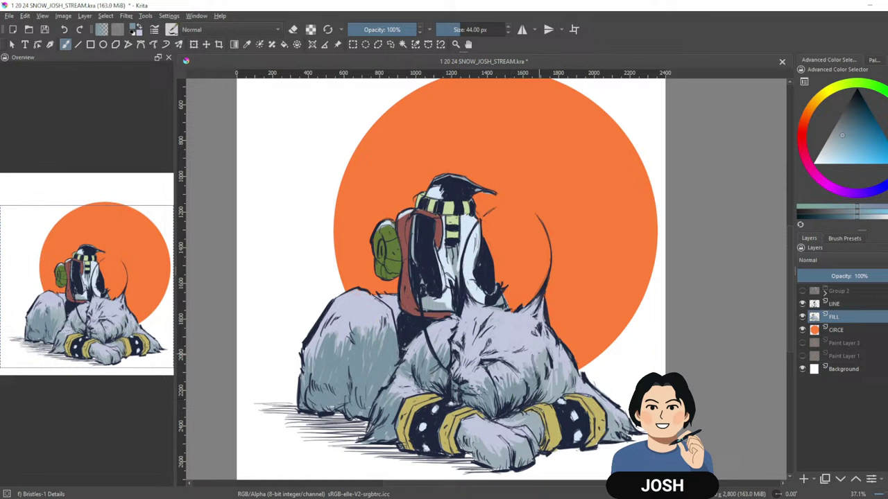
pyautogui.moveTo(540, 358); pyautogui.dragTo(550, 397)
pyautogui.moveTo(547, 386)
pyautogui.mouseDown()
pyautogui.moveTo(557, 405)
pyautogui.moveTo(583, 392)
pyautogui.mouseUp()
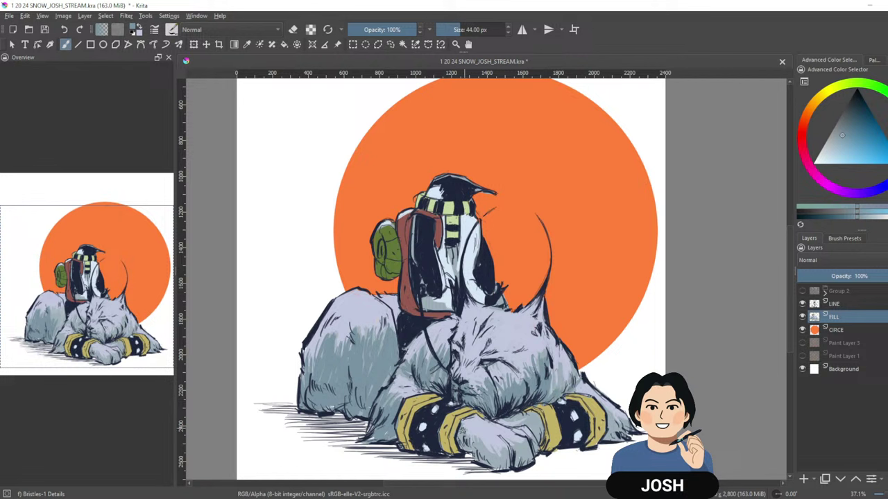
# Add blue-grey shadow strokes to the undersides and overlap of the cat's crossed front paws.
pyautogui.moveTo(466, 441)
pyautogui.mouseDown()
pyautogui.moveTo(473, 455)
pyautogui.moveTo(498, 460)
pyautogui.mouseUp()
pyautogui.moveTo(498, 445); pyautogui.dragTo(503, 463)
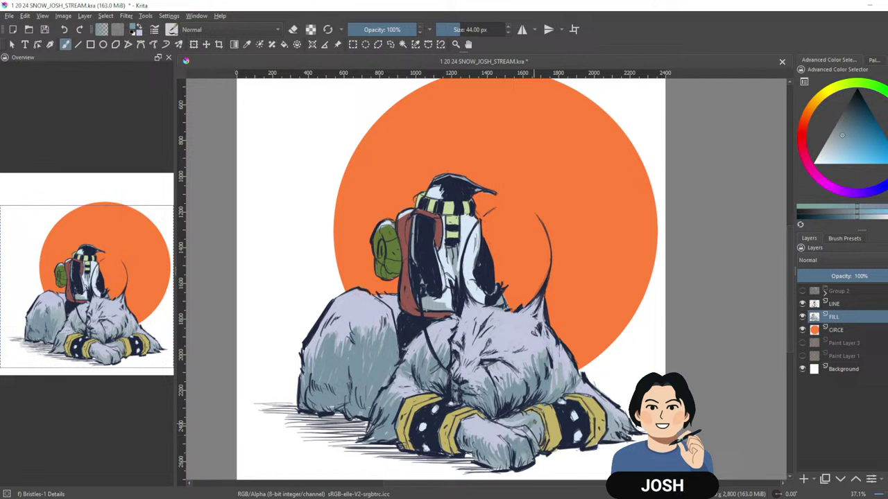
pyautogui.moveTo(531, 420)
pyautogui.mouseDown()
pyautogui.moveTo(538, 441)
pyautogui.moveTo(512, 421)
pyautogui.mouseUp()
# Blend the fur around the cat's face, cheek and ear by alternating between sampled lavender and blue-grey tones.
pyautogui.keyDown('ctrl'); pyautogui.click(526, 339); pyautogui.keyUp('ctrl')
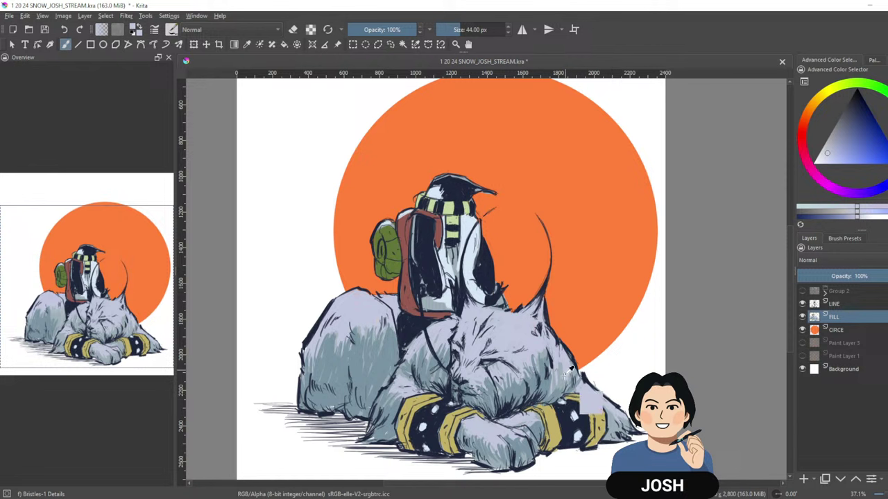
pyautogui.keyDown('ctrl'); pyautogui.click(614, 431); pyautogui.keyUp('ctrl')
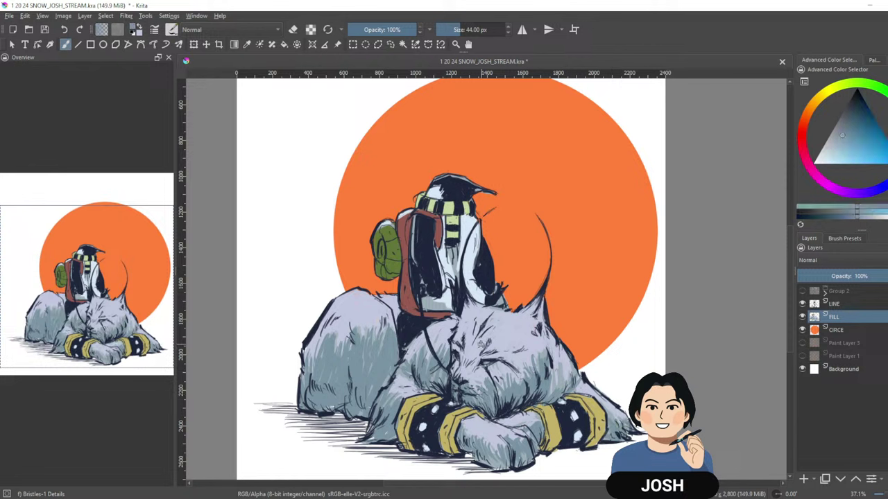
pyautogui.moveTo(658, 233); pyautogui.dragTo(578, 498)
pyautogui.moveTo(587, 373); pyautogui.dragTo(668, 143)
pyautogui.moveTo(513, 394); pyautogui.dragTo(537, 339)
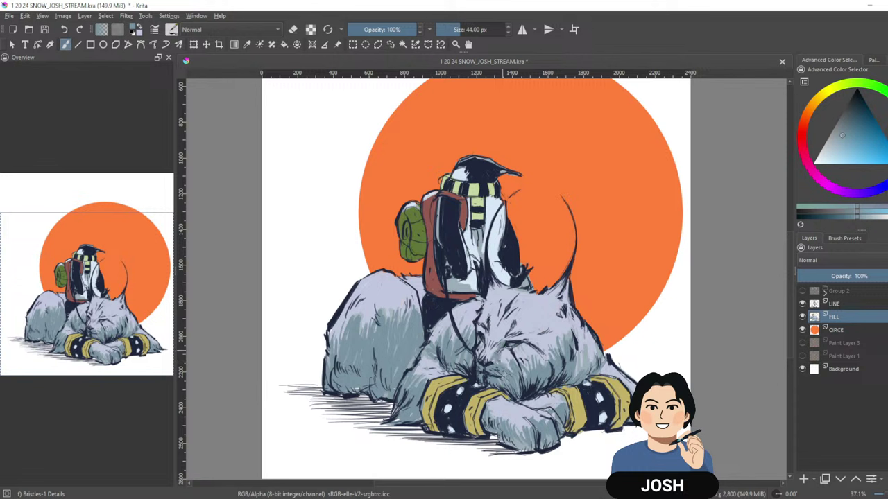
pyautogui.keyDown('ctrl'); pyautogui.click(501, 342); pyautogui.keyUp('ctrl')
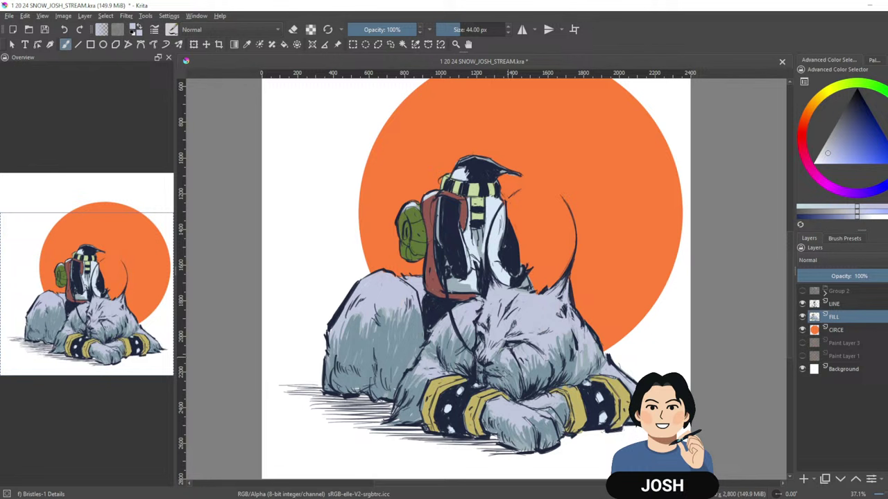
pyautogui.keyDown('ctrl'); pyautogui.click(523, 357); pyautogui.keyUp('ctrl')
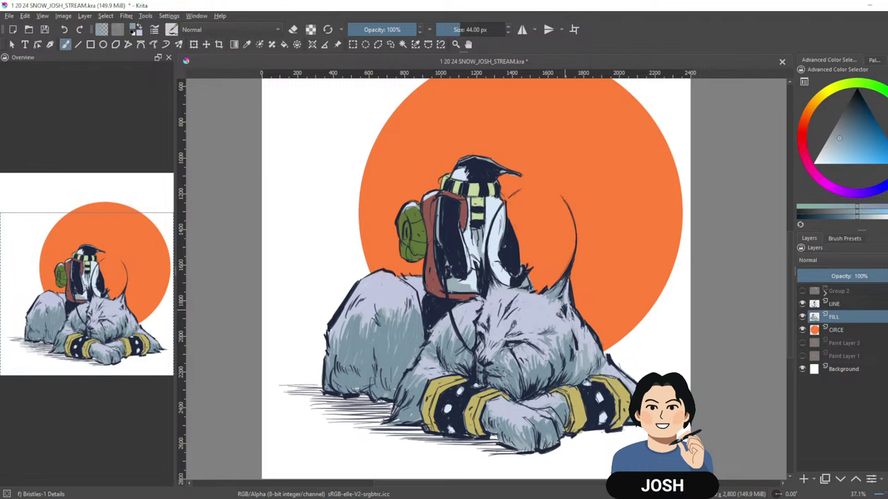
pyautogui.scroll(-3, 634, 303)
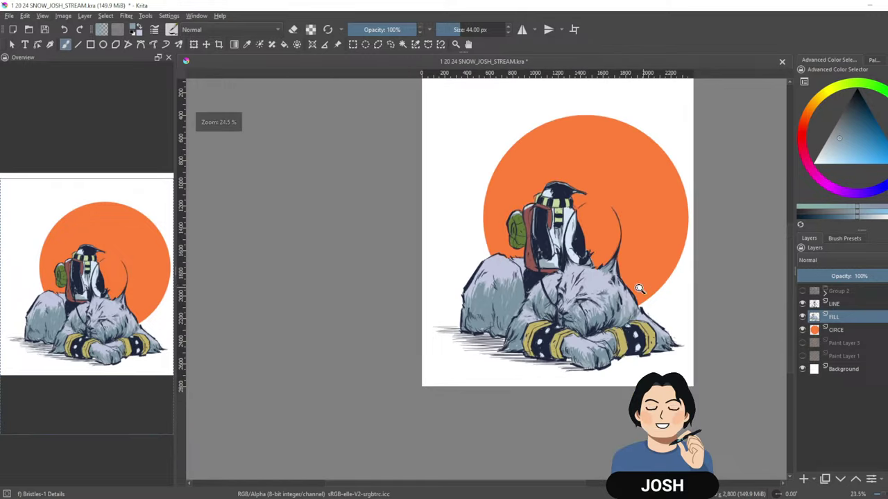
pyautogui.scroll(2, 662, 314)
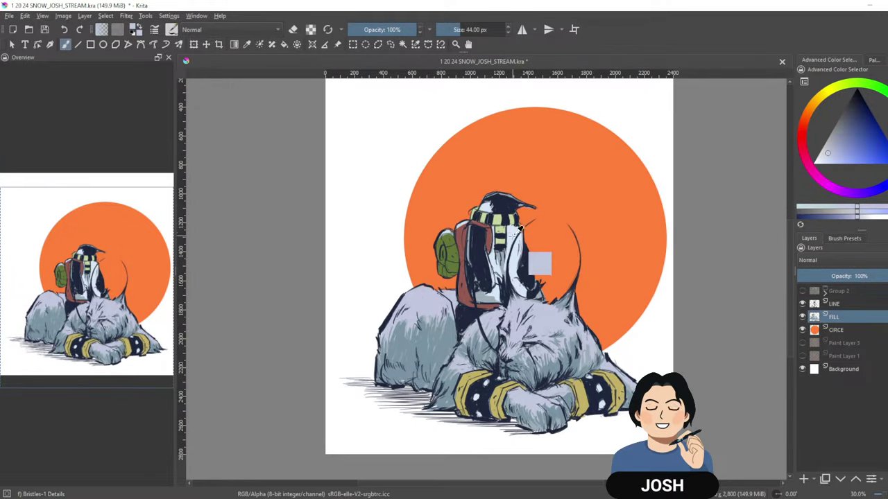
# Sample the lavender fur, shift to a lighter pale blue, and paint highlights along the top of the cat's head and haunch.
pyautogui.keyDown('ctrl'); pyautogui.click(540, 262); pyautogui.keyUp('ctrl')
pyautogui.moveTo(529, 291)
pyautogui.mouseDown()
pyautogui.moveTo(519, 300)
pyautogui.moveTo(547, 297)
pyautogui.moveTo(557, 306)
pyautogui.moveTo(565, 293)
pyautogui.mouseUp()
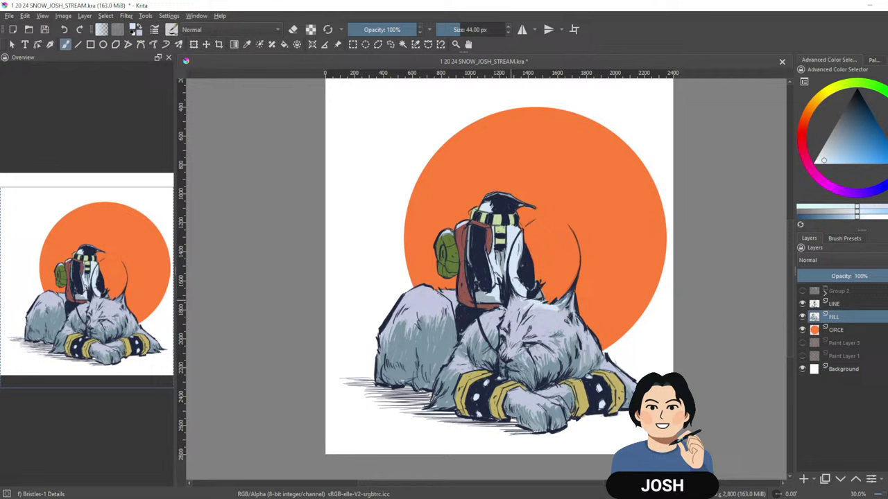
pyautogui.click(425, 287)
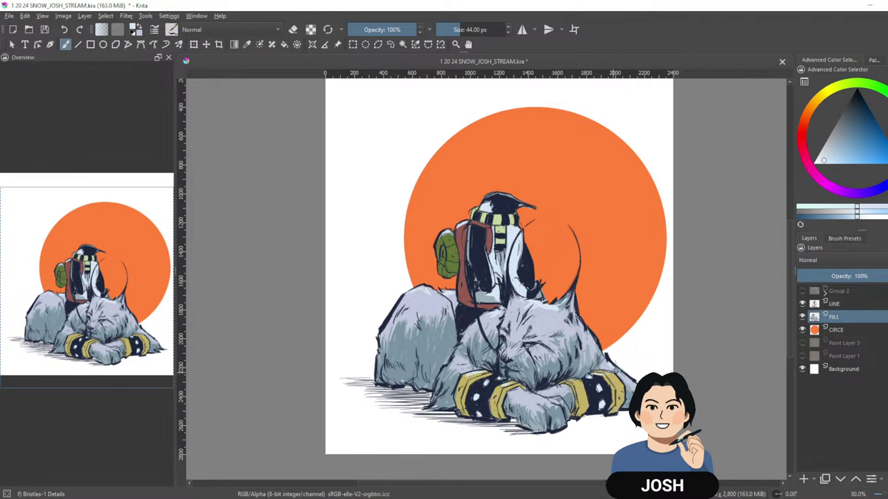
# Toggle the FILL layer off and on and hide the CIRCE layer to check the coloured figures against the plain background.
pyautogui.scroll(-2, 704, 233)
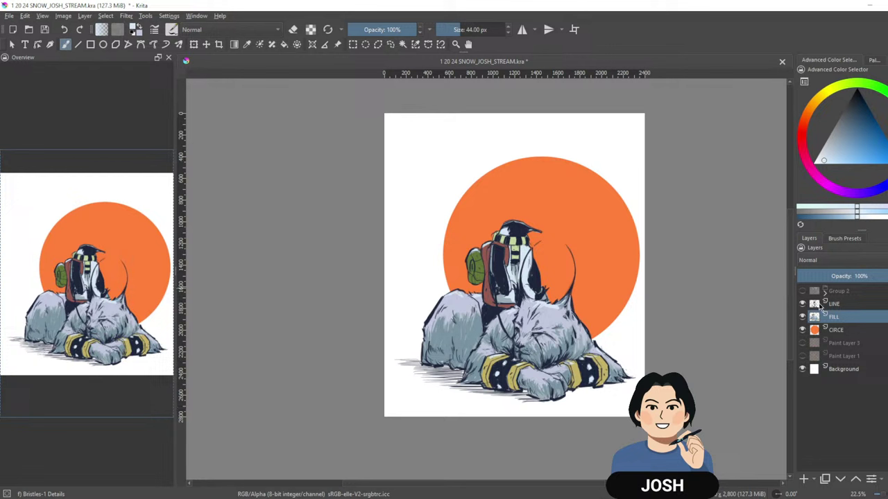
pyautogui.click(802, 316)
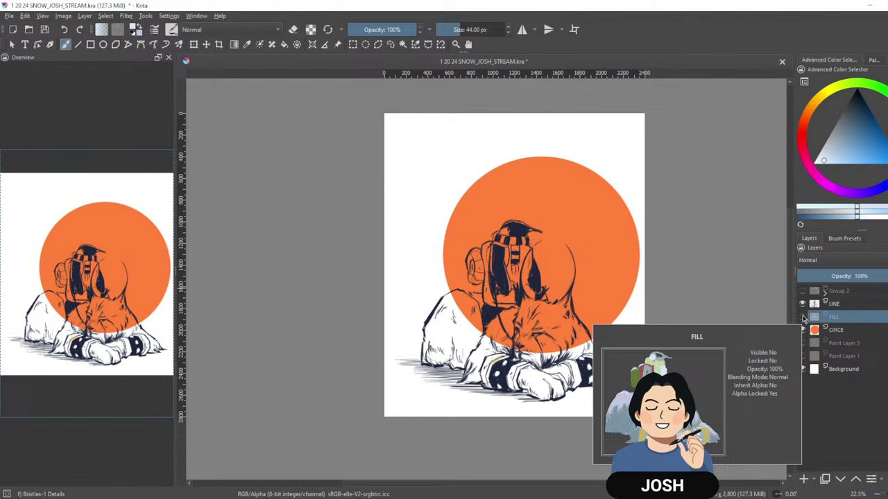
pyautogui.click(803, 330)
pyautogui.click(802, 317)
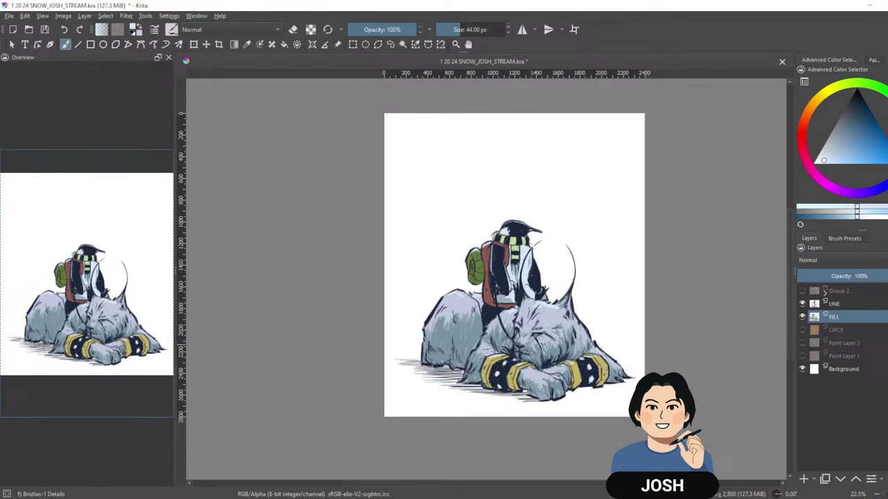
pyautogui.click(884, 6)
pyautogui.moveTo(733, 11); pyautogui.dragTo(689, 12)
pyautogui.moveTo(886, 109)
pyautogui.mouseDown()
pyautogui.moveTo(862, 110)
pyautogui.moveTo(877, 108)
pyautogui.mouseUp()
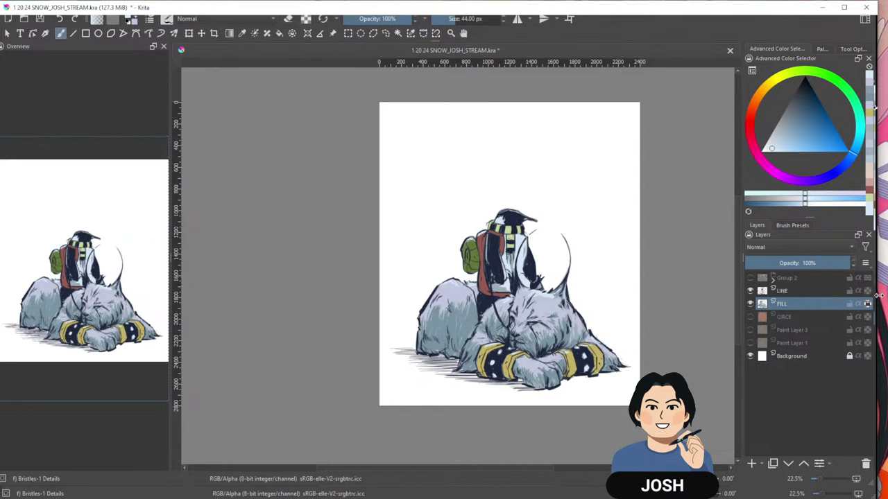
pyautogui.moveTo(880, 297); pyautogui.dragTo(885, 294)
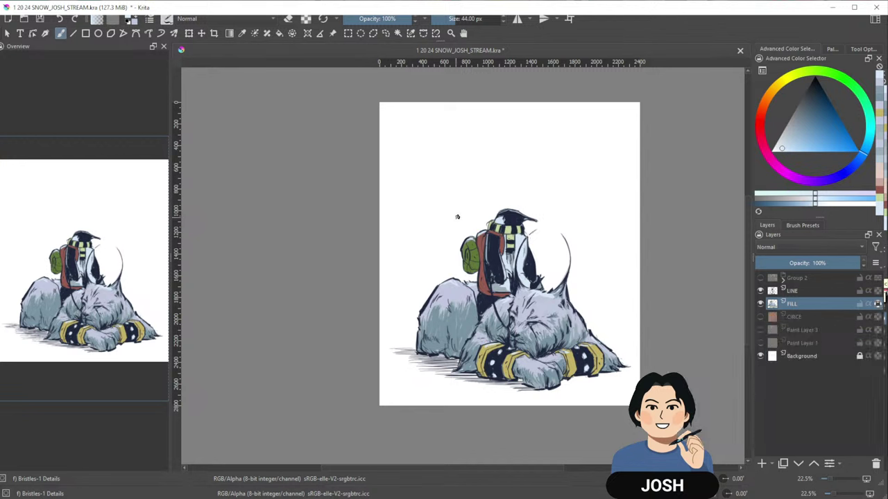
pyautogui.click(855, 8)
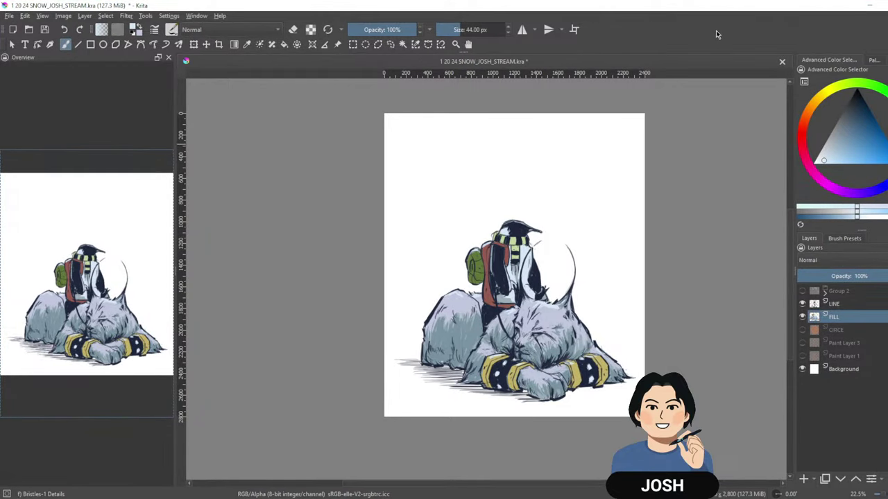
# Show the CIRCE layer again and add a new paint layer named SNOW above the LINE layer.
pyautogui.click(803, 331)
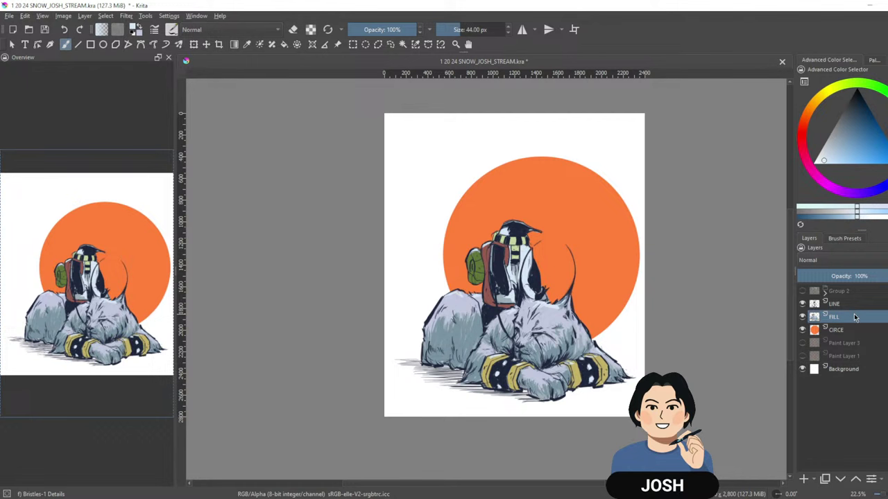
pyautogui.click(803, 479)
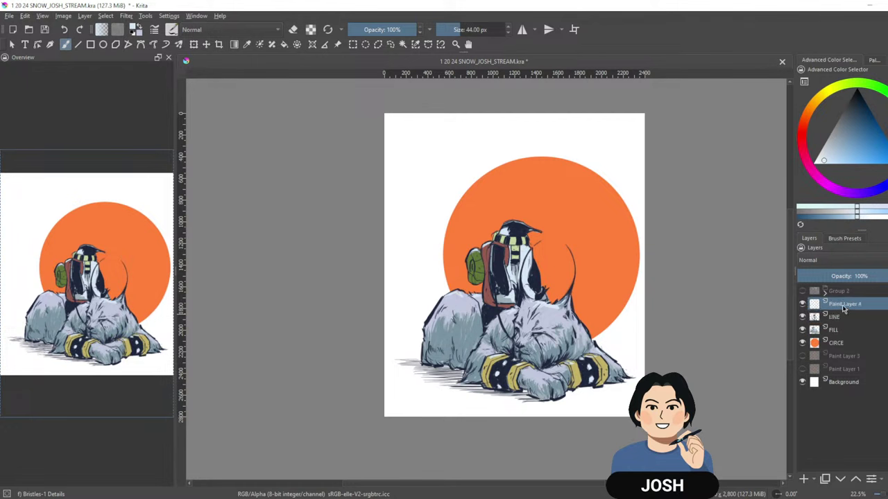
pyautogui.doubleClick(841, 305)
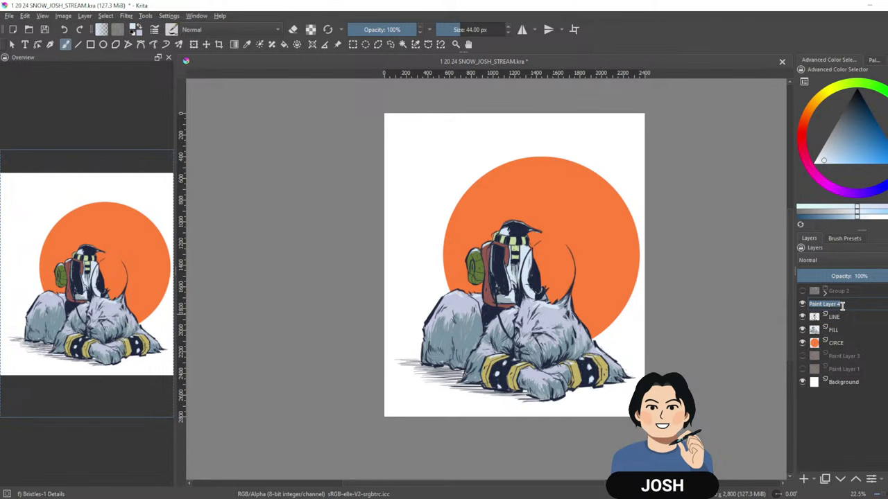
pyautogui.write('SNOW')
pyautogui.press('Return')
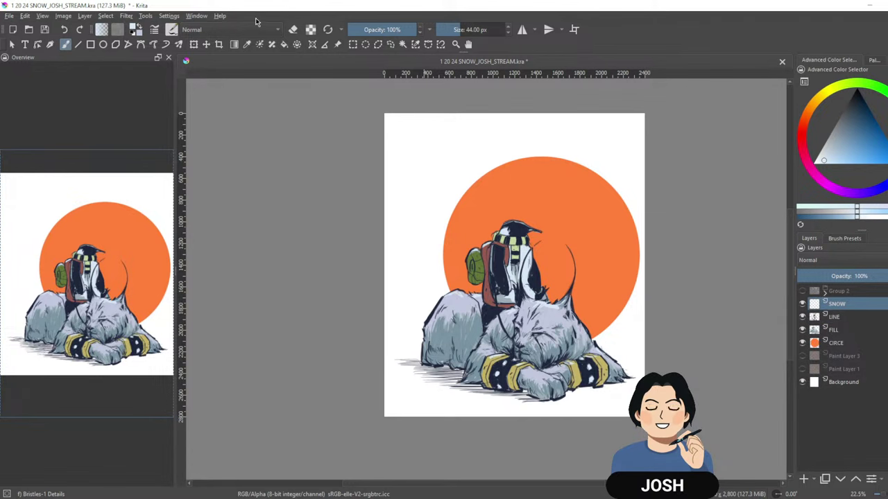
# Display the Animation Timeline docker in the workspace.
pyautogui.click(178, 17)
pyautogui.moveTo(218, 95)
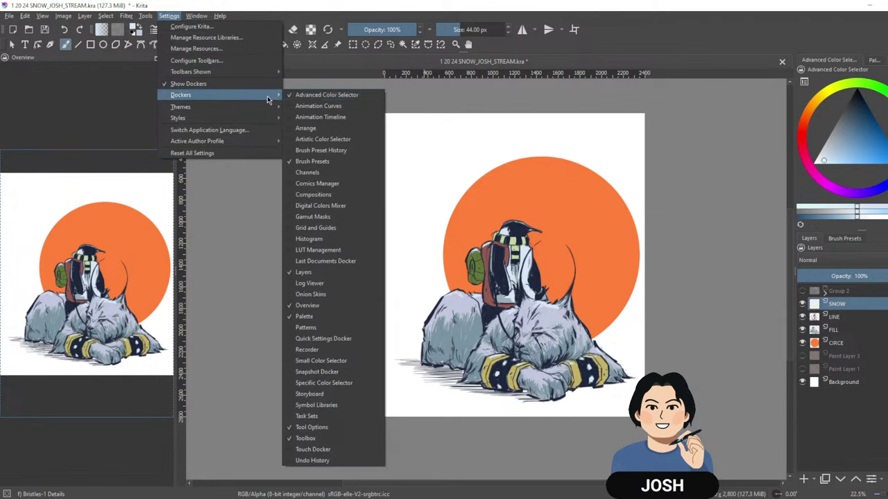
pyautogui.click(326, 118)
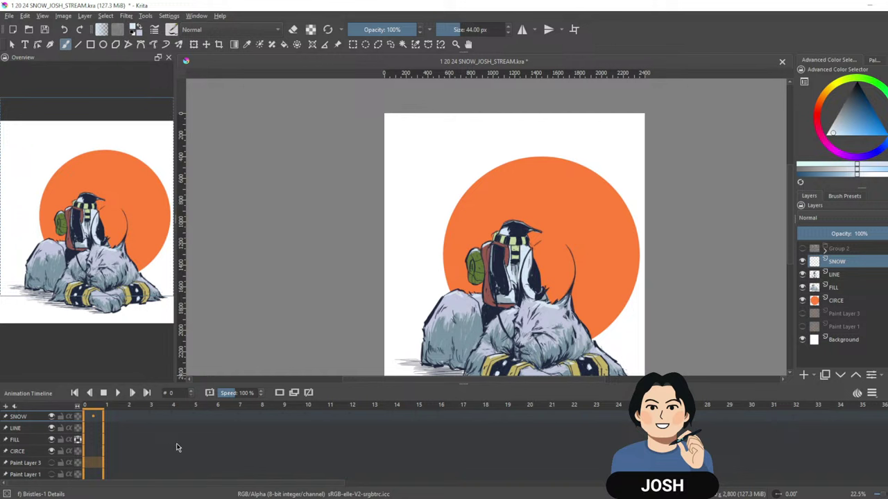
# Unpin every layer except SNOW from the animation timeline.
pyautogui.click(6, 428)
pyautogui.click(5, 428)
pyautogui.click(5, 428)
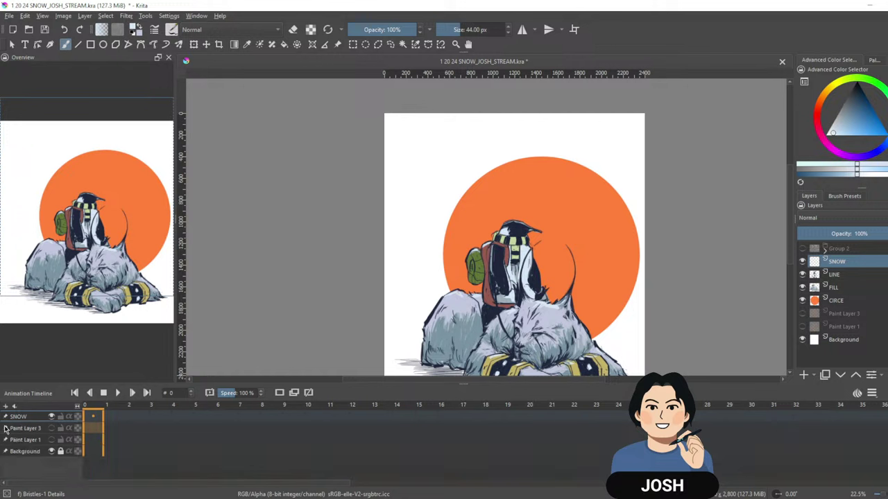
pyautogui.click(5, 428)
pyautogui.click(5, 428)
pyautogui.click(5, 428)
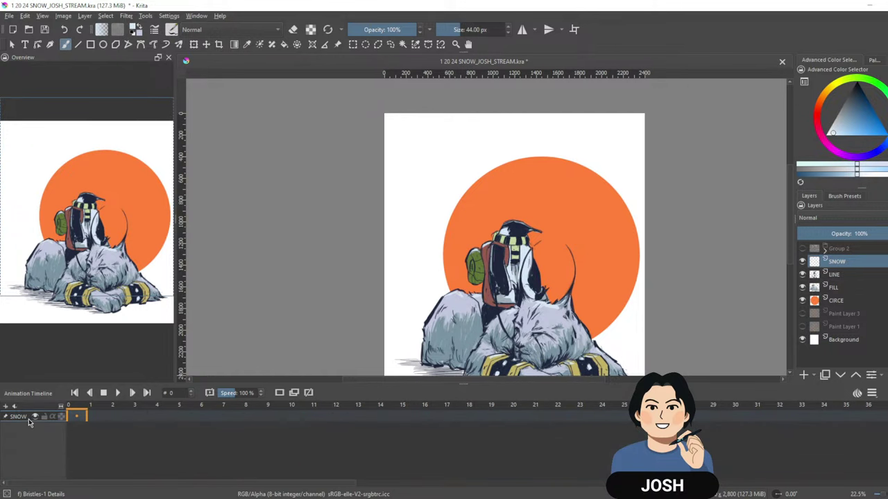
# Set the animation's clip start to 1 and its clip end to 20.
pyautogui.click(872, 394)
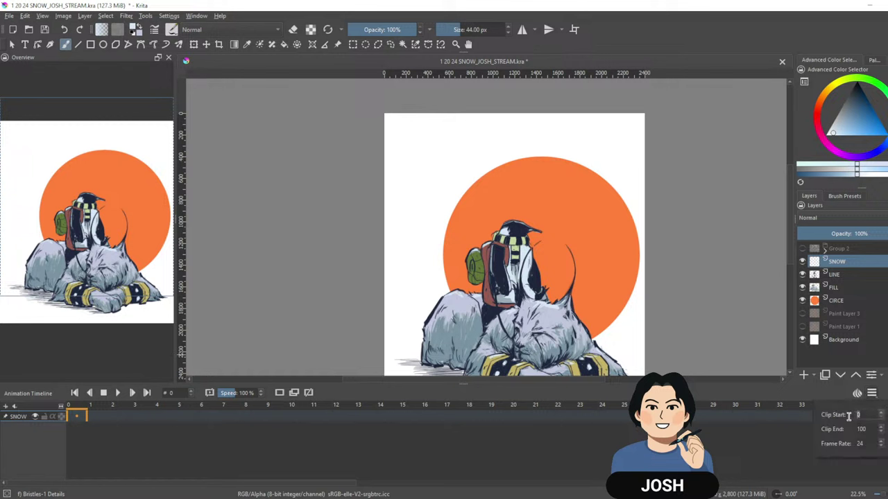
pyautogui.write('1')
pyautogui.press('Tab')
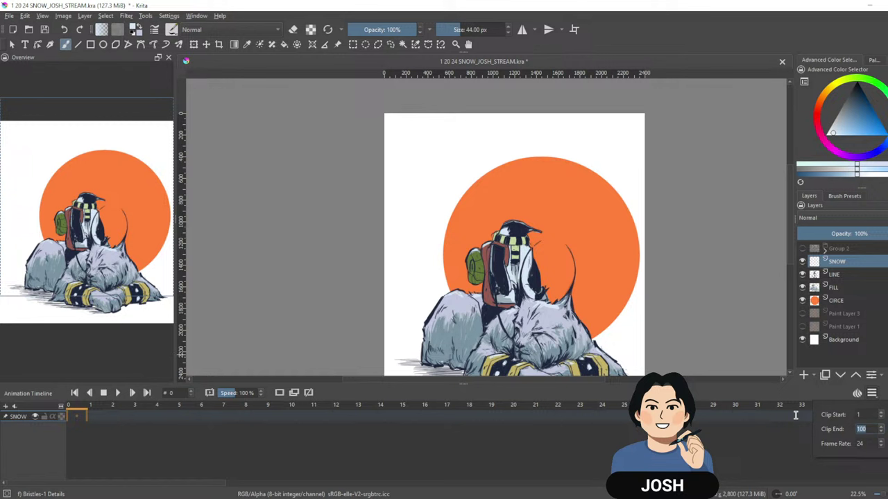
pyautogui.write('30')
pyautogui.press('BackSpace')
pyautogui.press('BackSpace')
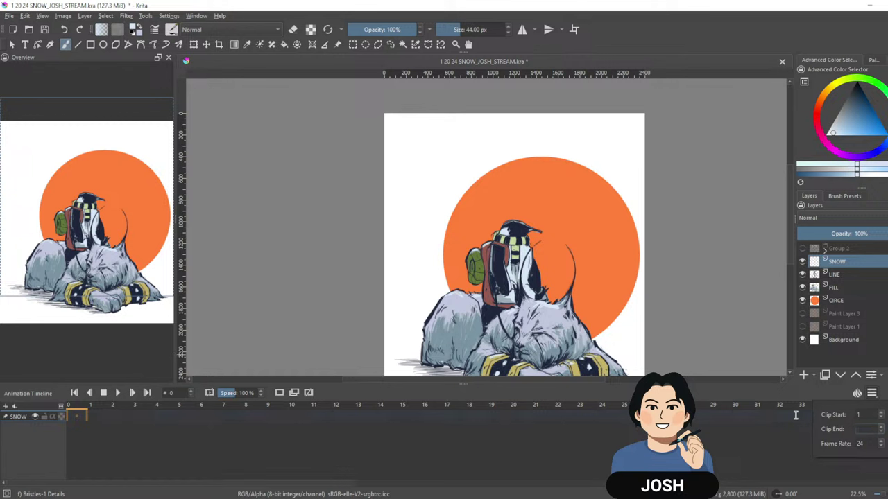
pyautogui.write('20')
pyautogui.click(730, 390)
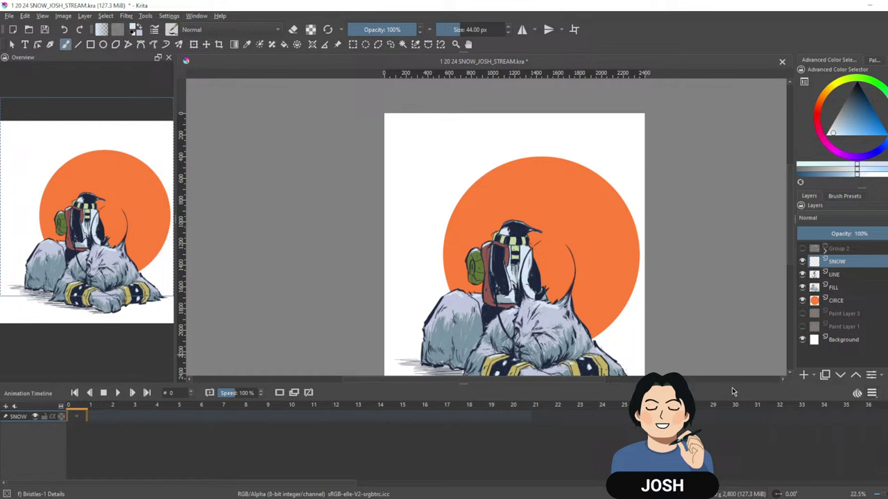
# Check the AutoKey options, select frame 1 of the SNOW track, and try to create a blank frame there.
pyautogui.click(858, 394)
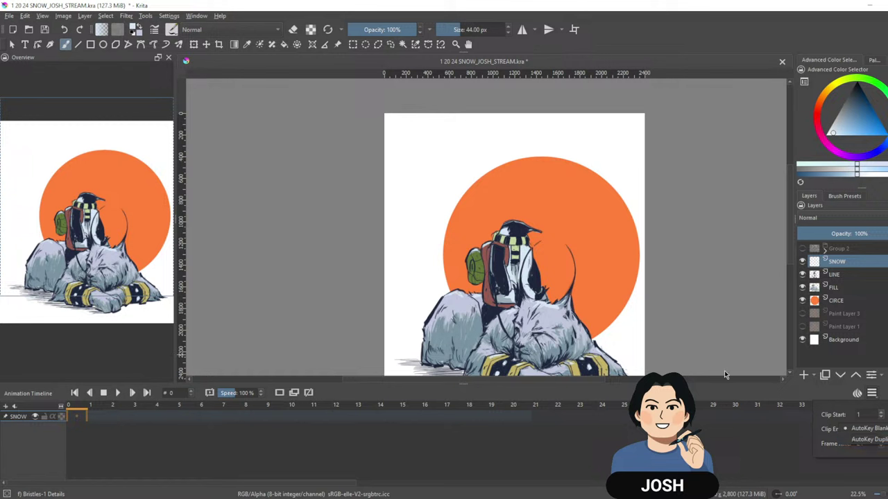
pyautogui.click(97, 417)
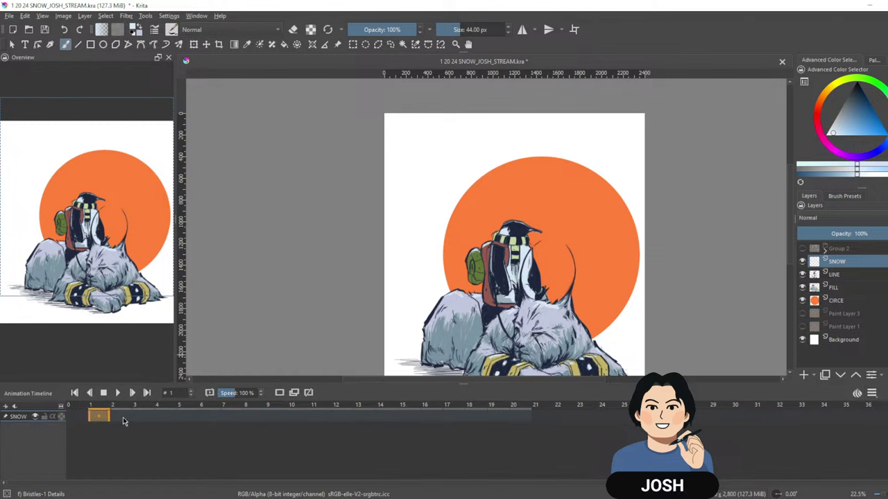
pyautogui.click(276, 392)
# Check the onion skin settings and shrink the Animation Timeline to give the canvas more room.
pyautogui.moveTo(462, 382); pyautogui.dragTo(462, 401)
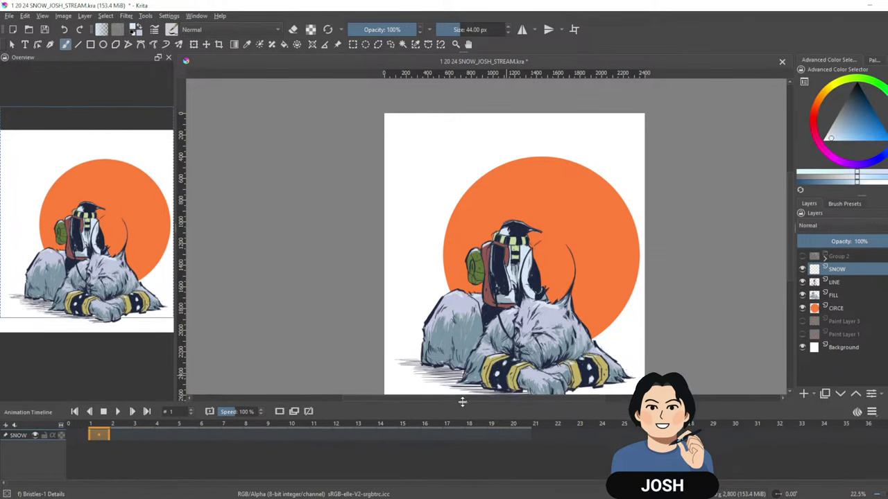
pyautogui.click(857, 411)
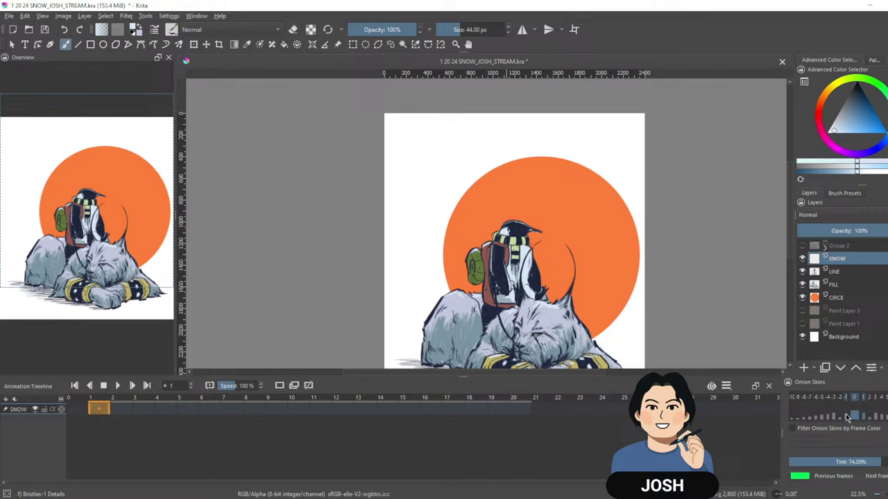
pyautogui.click(713, 387)
pyautogui.moveTo(463, 376); pyautogui.dragTo(464, 428)
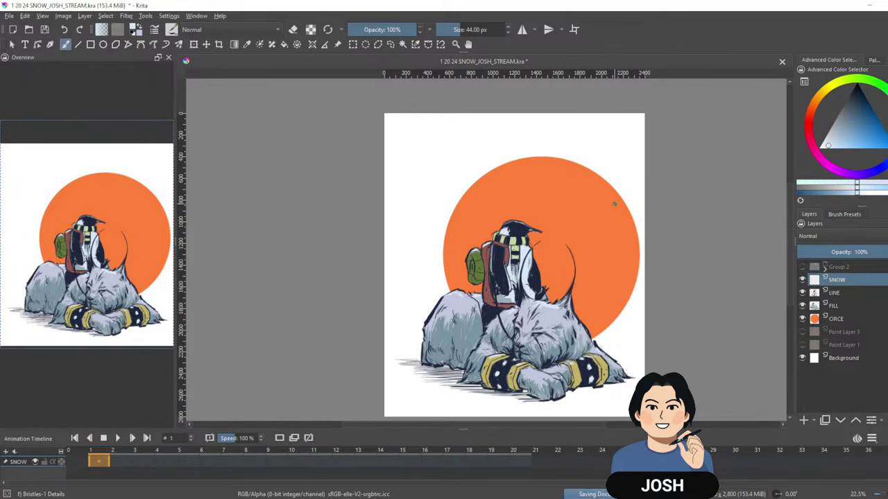
# Widen the Overview docker and recentre the artwork in the canvas area.
pyautogui.moveTo(667, 324)
pyautogui.mouseDown()
pyautogui.moveTo(656, 271)
pyautogui.moveTo(663, 318)
pyautogui.mouseUp()
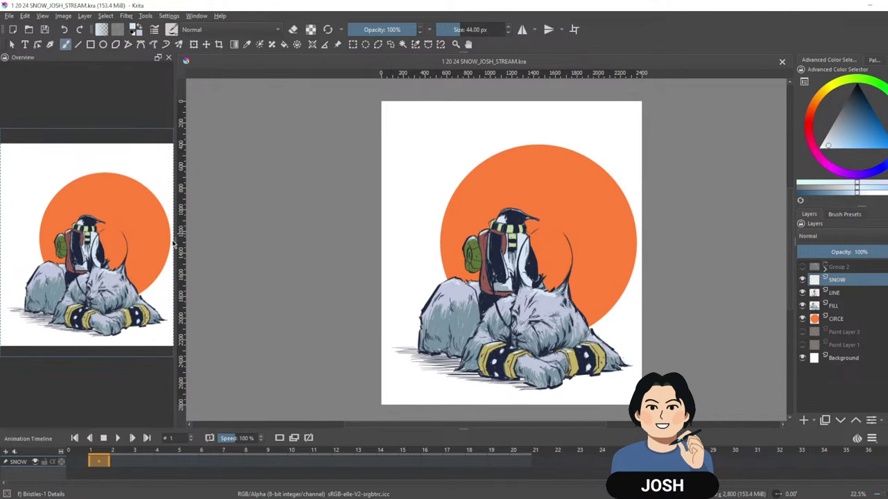
pyautogui.moveTo(178, 237); pyautogui.dragTo(272, 248)
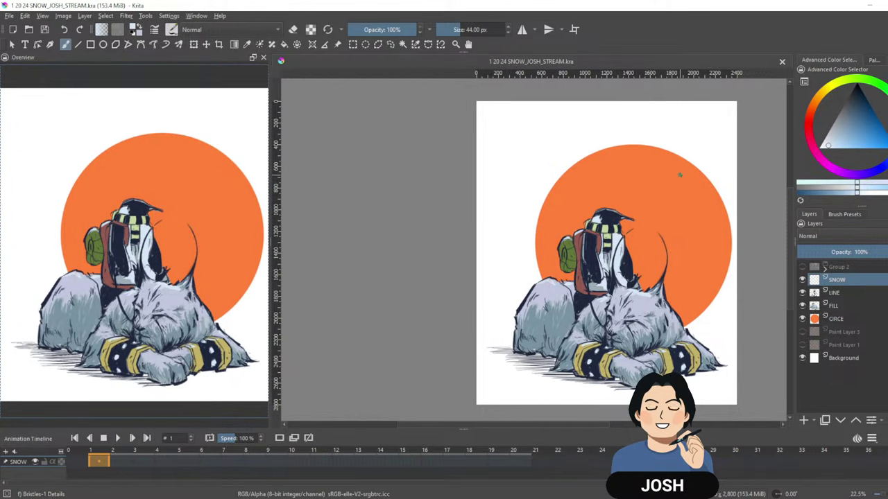
pyautogui.moveTo(685, 222); pyautogui.dragTo(594, 190)
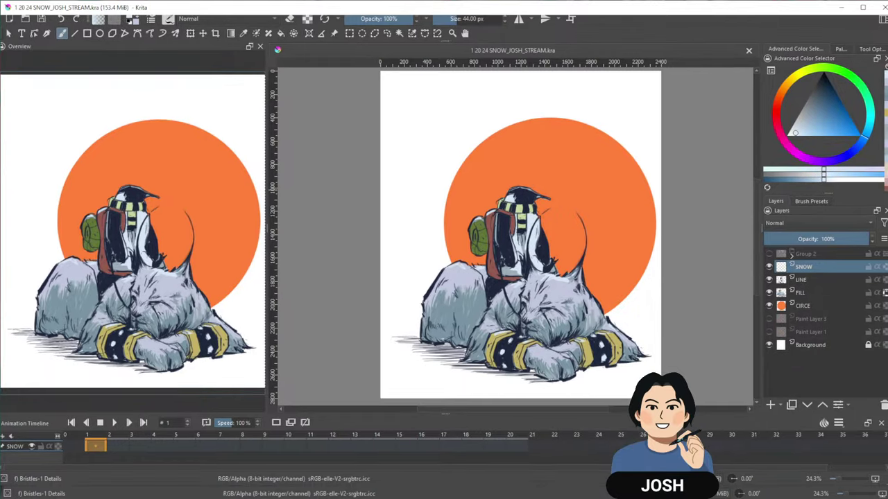
pyautogui.moveTo(883, 185); pyautogui.dragTo(887, 185)
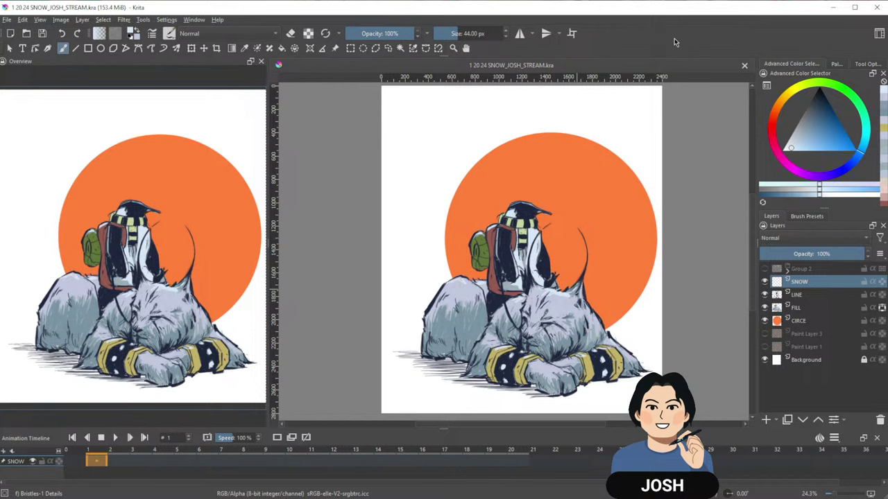
pyautogui.moveTo(649, 335); pyautogui.dragTo(628, 334)
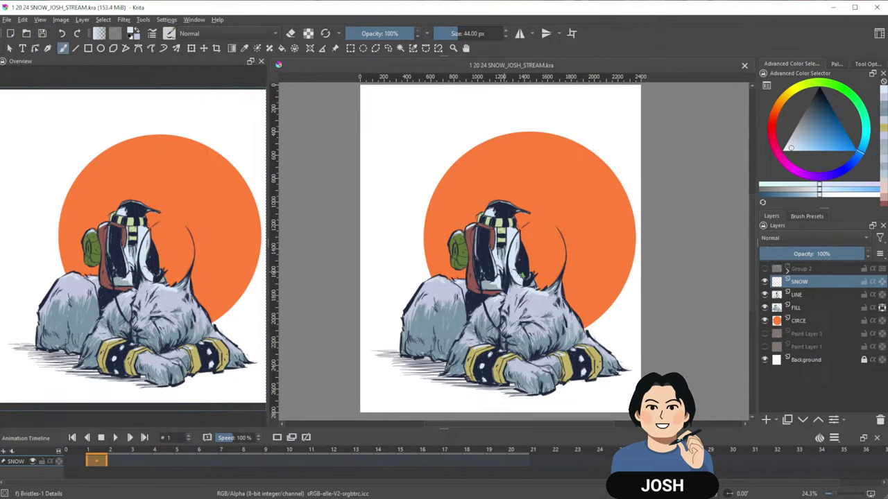
# Set the painting colour to white and choose the Pencil-6 Quick Shade Thin brush preset.
pyautogui.moveTo(795, 148); pyautogui.dragTo(778, 154)
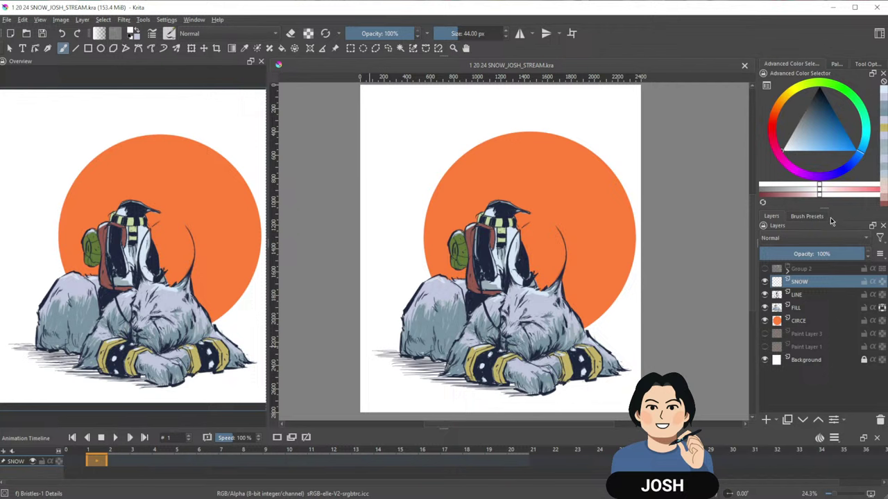
pyautogui.click(807, 215)
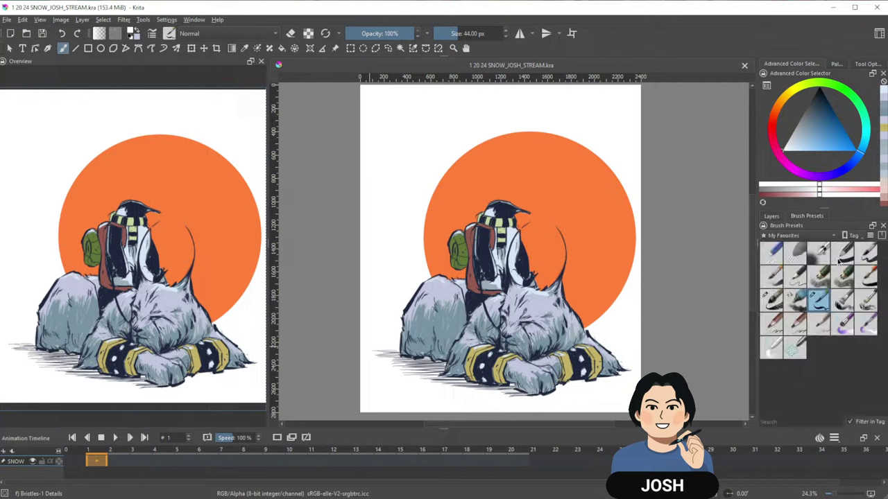
pyautogui.click(772, 301)
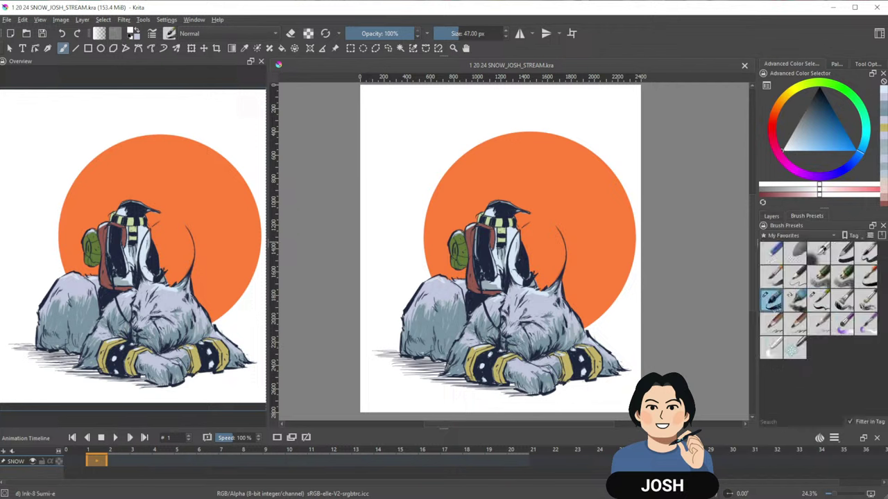
pyautogui.hotkey('ctrl', 's')
pyautogui.click(843, 277)
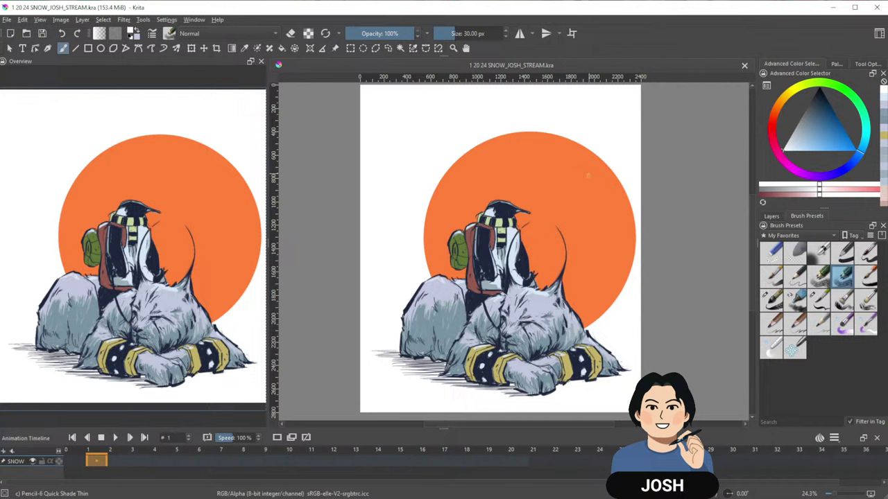
# Enlarge the brush to 55 px using test dabs on the orange circle, and undo the dabs.
pyautogui.click(588, 175)
pyautogui.press(']')
pyautogui.press(']')
pyautogui.press(']')
pyautogui.press(']')
pyautogui.press(']')
pyautogui.press(']')
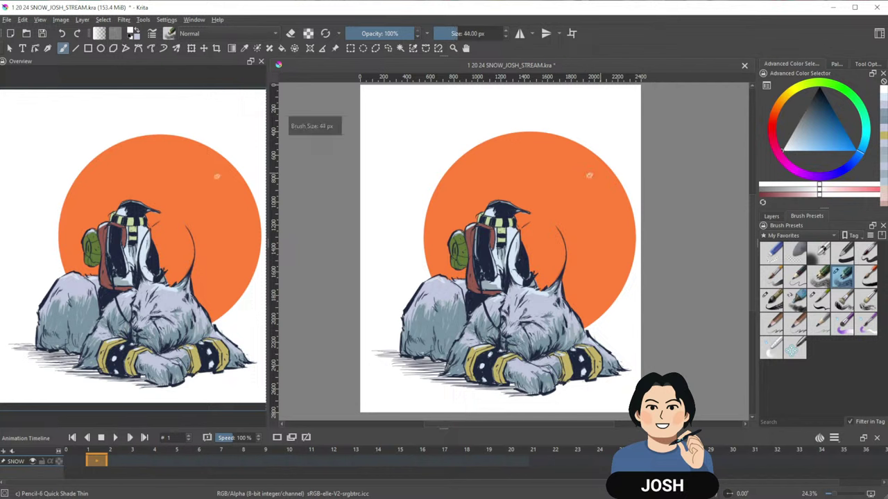
pyautogui.click(588, 175)
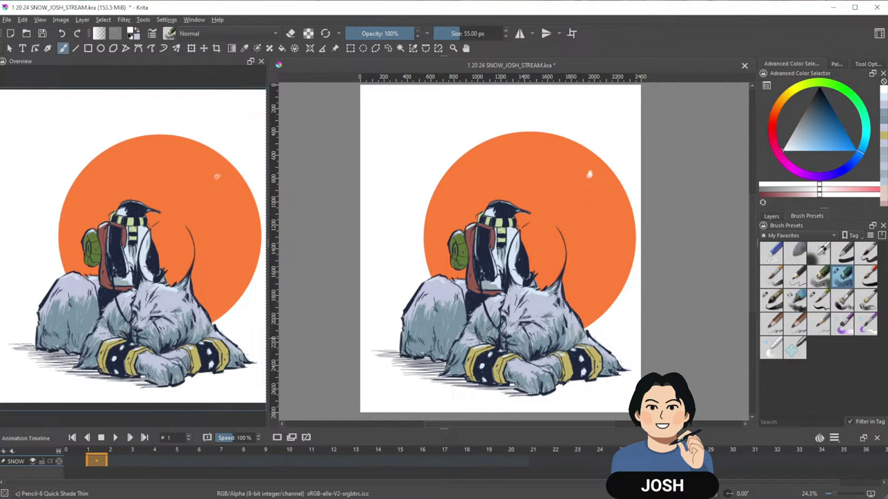
pyautogui.hotkey('ctrl', 'z')
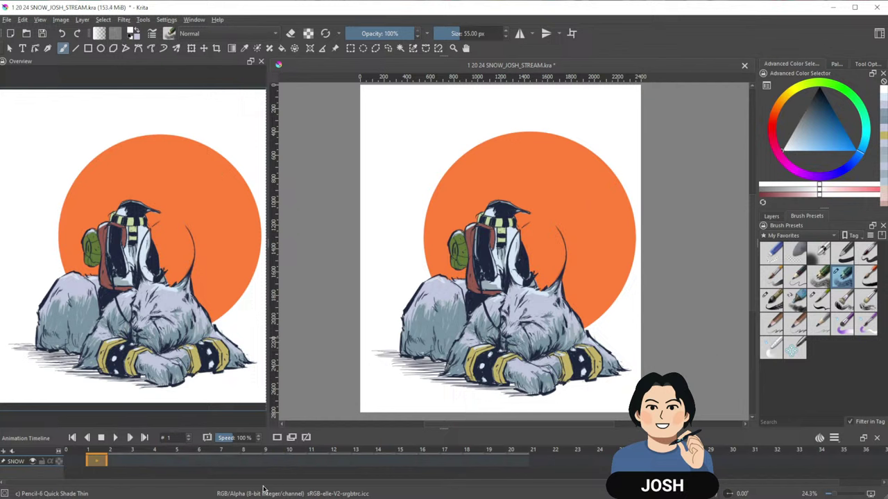
# Add a blank keyframe at frame 1 of the SNOW layer and turn on onion skins for it.
pyautogui.click(276, 438)
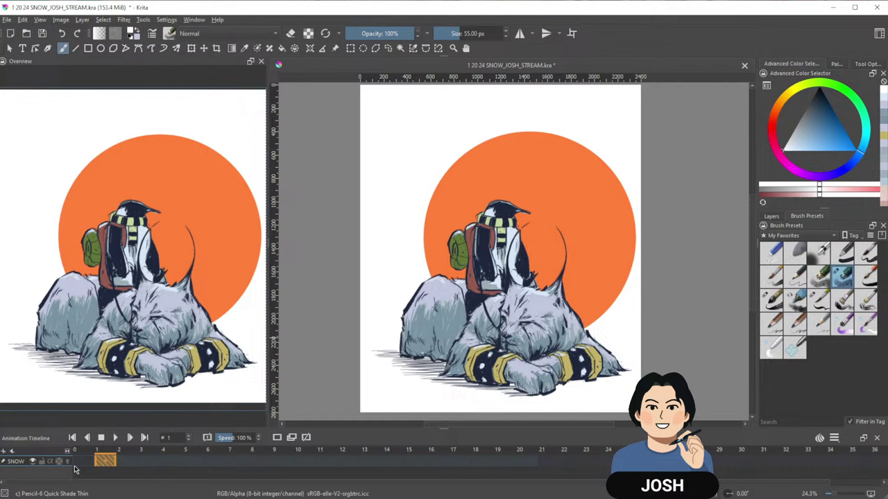
pyautogui.click(127, 463)
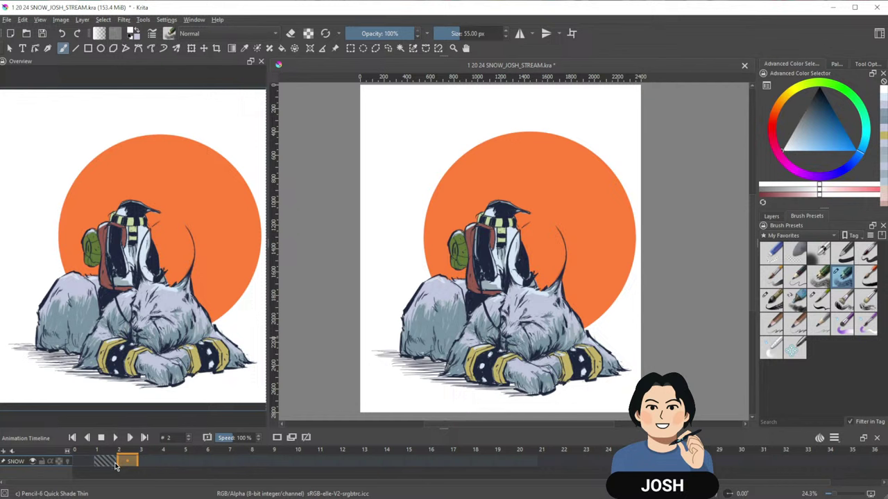
pyautogui.click(106, 463)
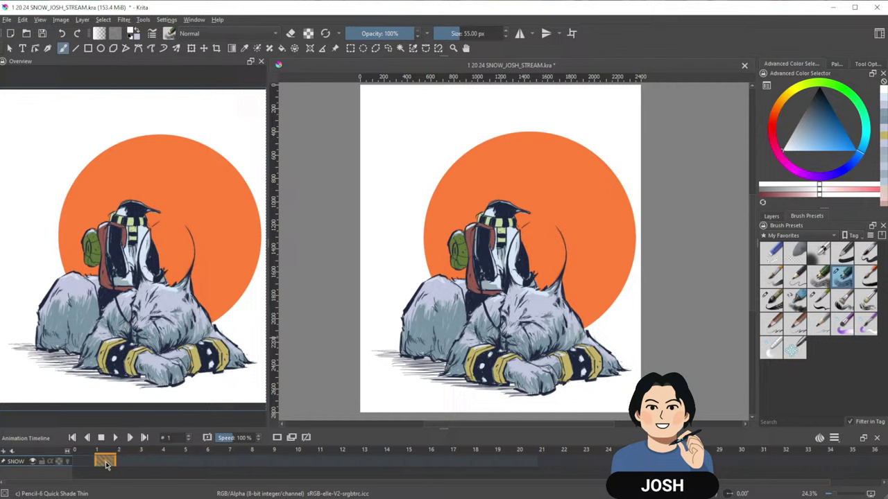
pyautogui.click(67, 461)
pyautogui.click(67, 462)
pyautogui.click(69, 464)
pyautogui.click(68, 461)
pyautogui.click(69, 462)
pyautogui.click(68, 462)
pyautogui.click(68, 462)
pyautogui.click(68, 462)
# Look over the Onion Skins settings, close them, and shrink the Animation Timeline again.
pyautogui.click(821, 438)
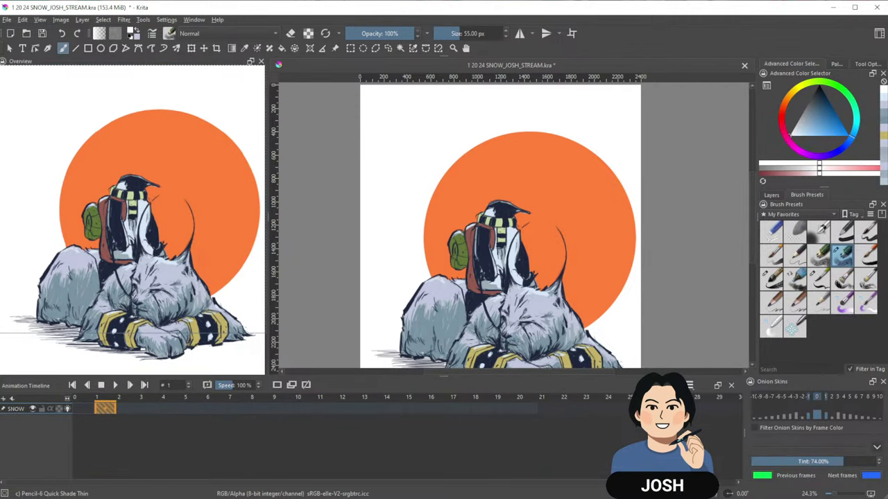
pyautogui.click(674, 386)
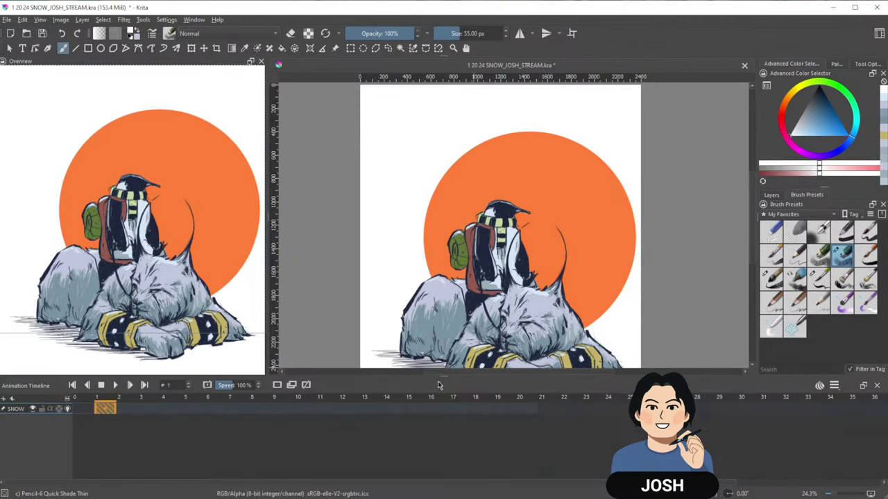
pyautogui.moveTo(444, 378); pyautogui.dragTo(440, 435)
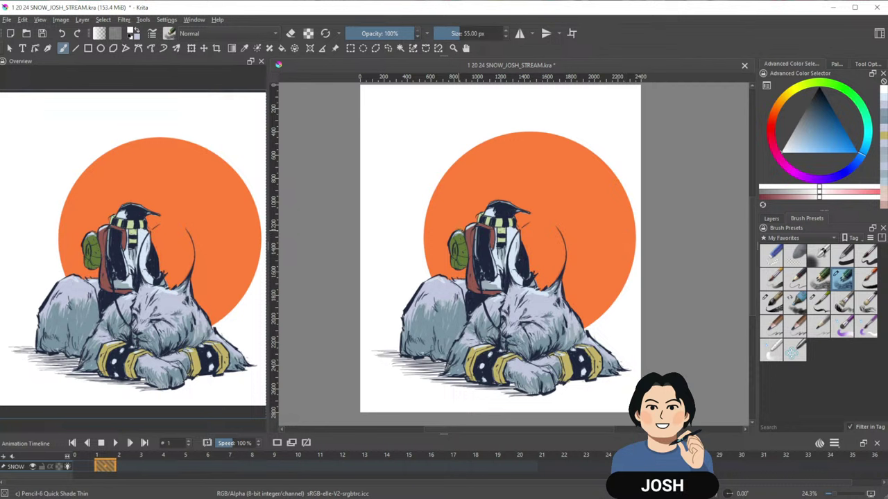
# Paint the first white snowflakes along the orange circle's upper edge on frame 3 of the SNOW layer.
pyautogui.click(150, 465)
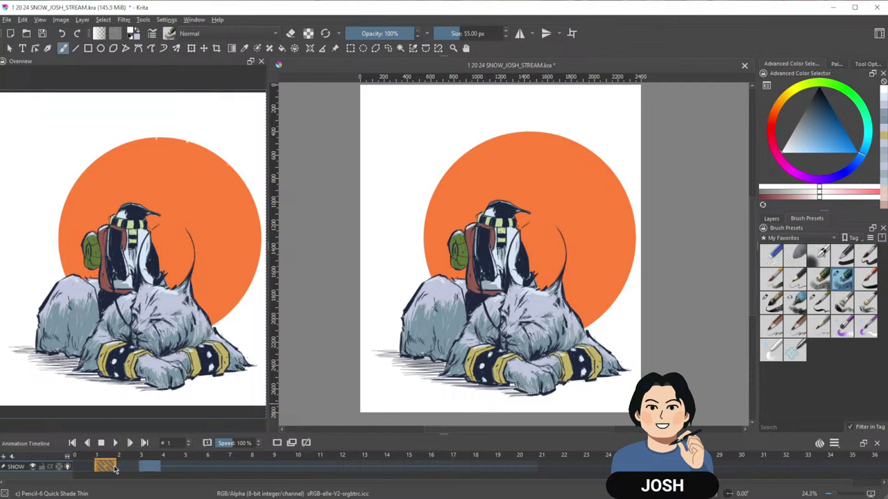
# Paint one white snowflake just inside the circle's upper edge on frame 5, undoing the unwanted test marks.
pyautogui.click(195, 468)
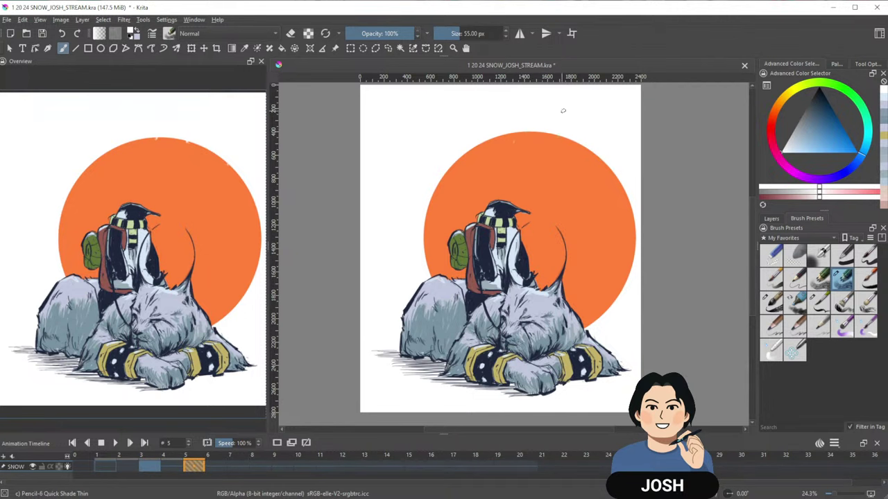
pyautogui.hotkey('ctrl', 'z')
pyautogui.moveTo(546, 133); pyautogui.dragTo(618, 84)
pyautogui.moveTo(614, 162); pyautogui.dragTo(618, 195)
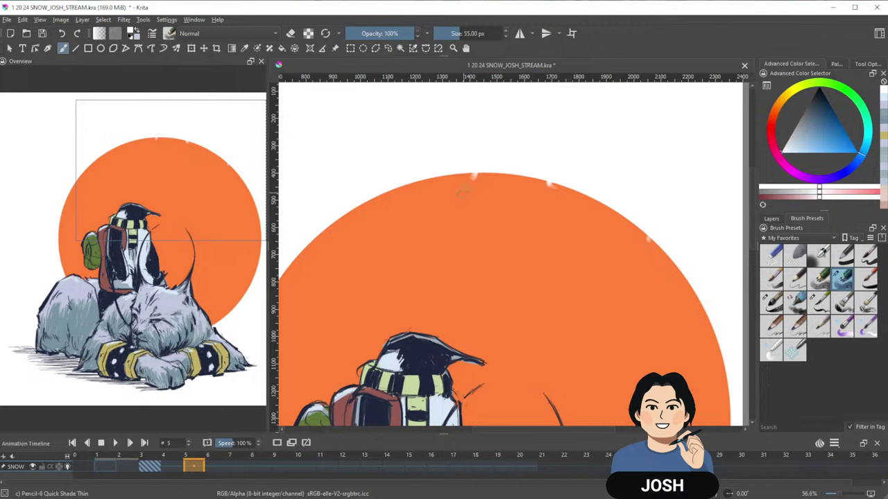
pyautogui.hotkey('ctrl', 'z')
pyautogui.click(464, 191)
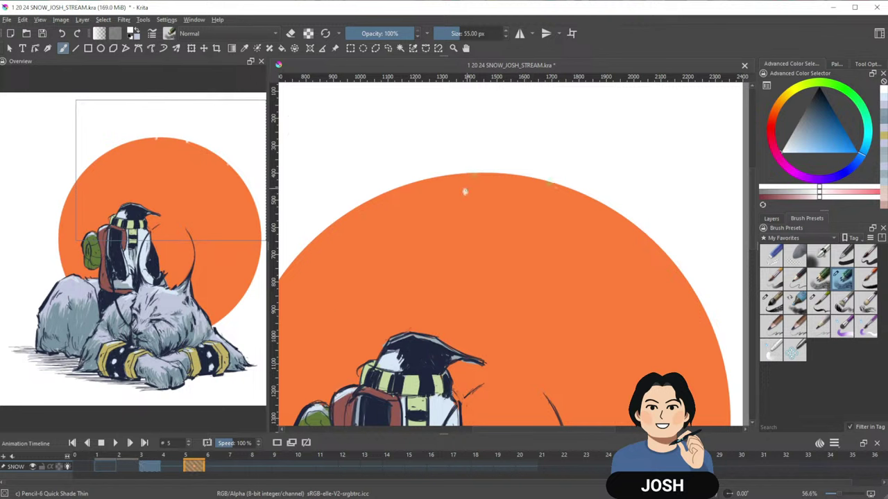
# Paint the same snowflake on frames 7, 9 and 11, each time lower and further left towards the penguin's head.
pyautogui.click(237, 466)
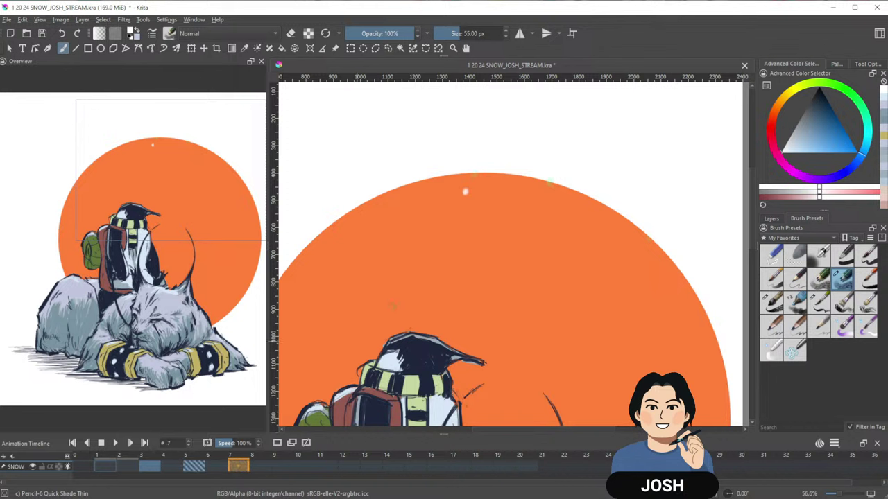
pyautogui.click(441, 228)
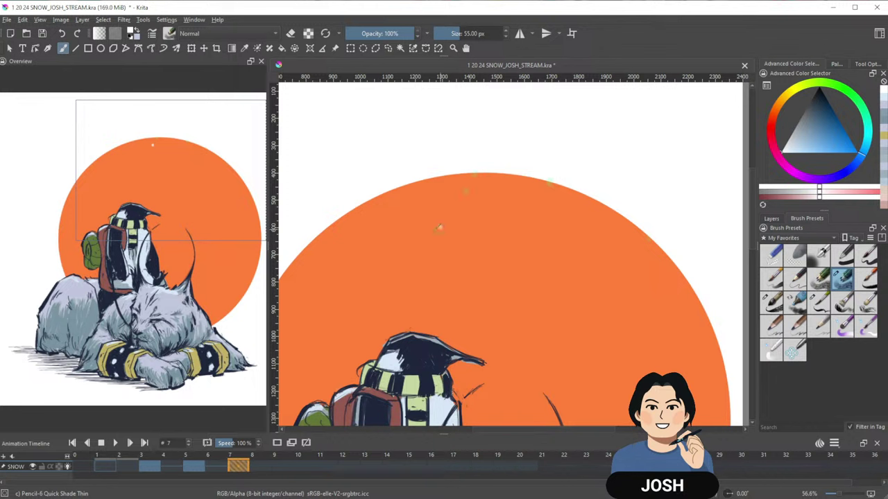
pyautogui.click(287, 466)
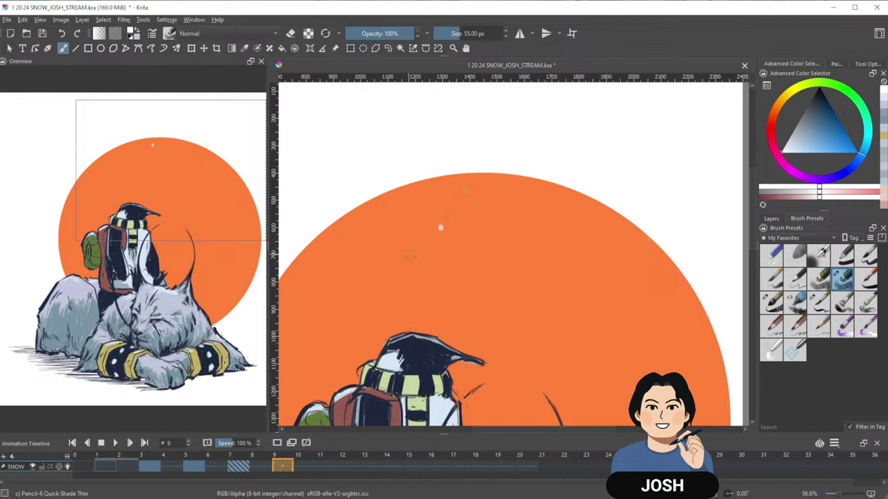
pyautogui.click(409, 258)
pyautogui.moveTo(529, 273); pyautogui.dragTo(557, 219)
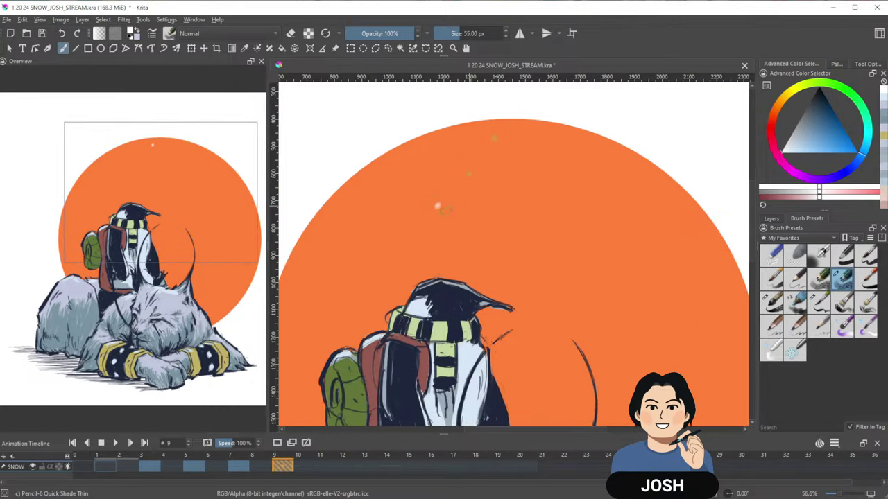
pyautogui.click(326, 466)
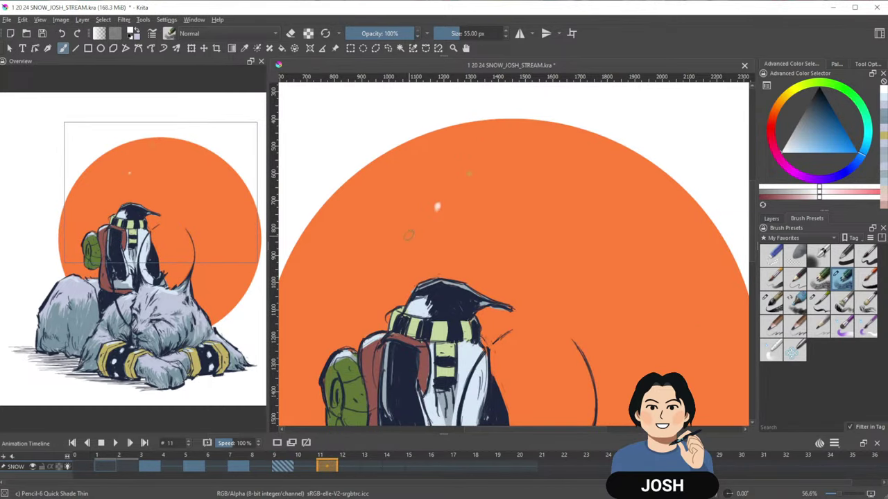
pyautogui.click(413, 251)
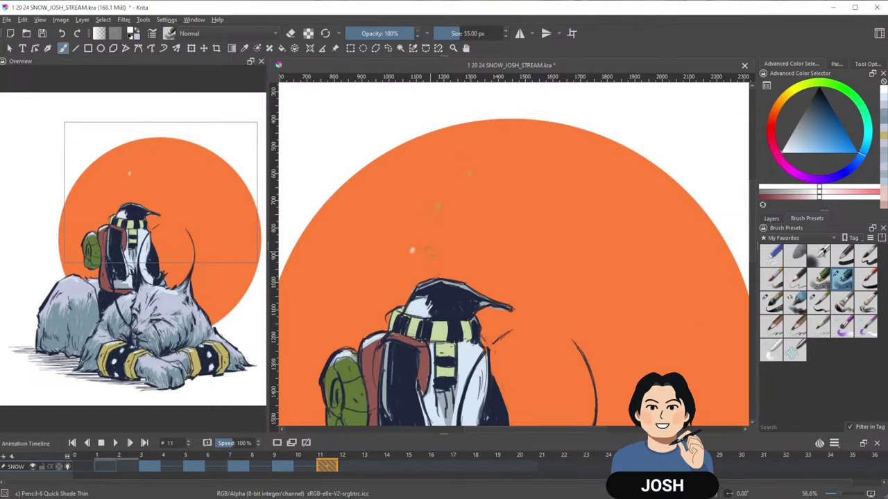
# Continue the snowflake's fall on frames 13, 15, 17 and 19, past the scarf and backpack down to the green bedroll.
pyautogui.click(363, 468)
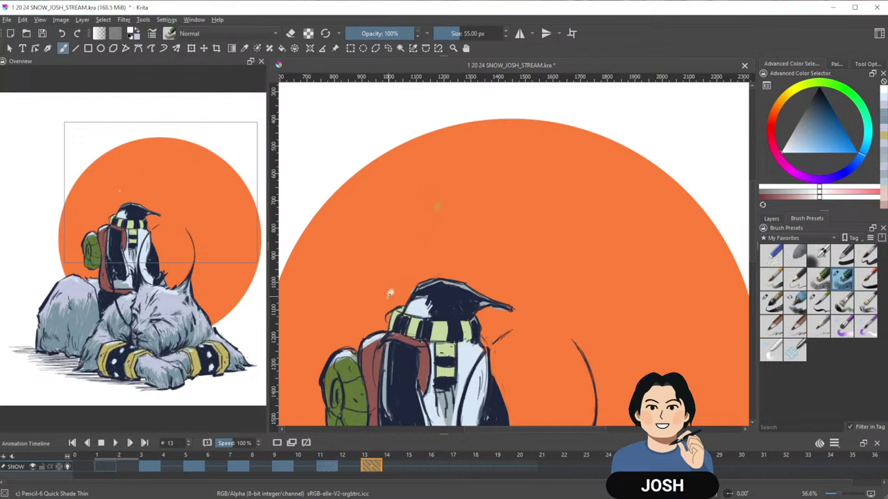
pyautogui.click(415, 466)
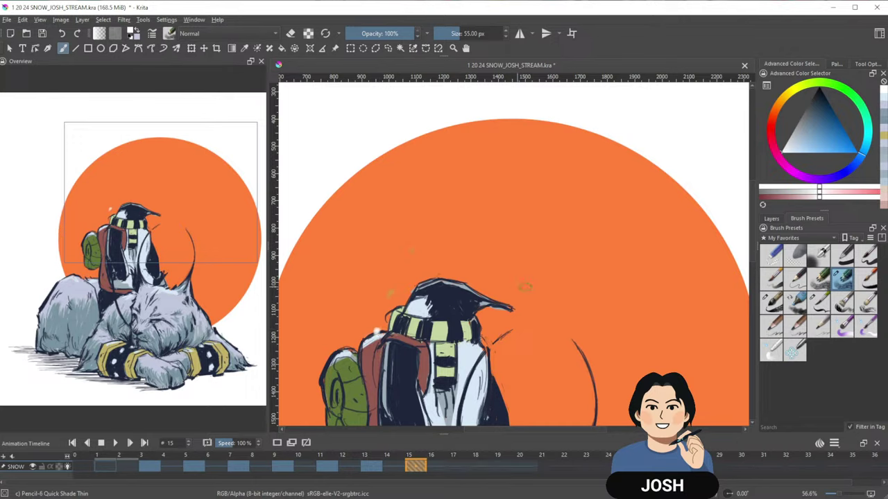
pyautogui.moveTo(532, 291); pyautogui.dragTo(572, 165)
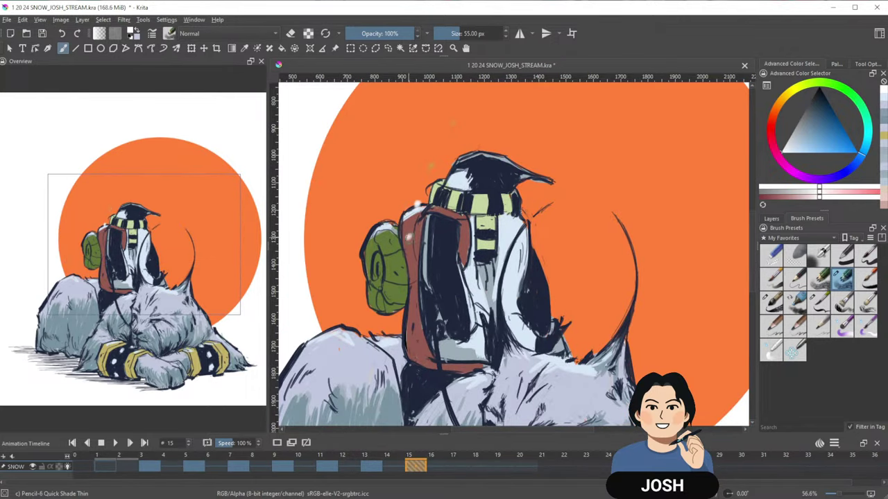
pyautogui.click(459, 466)
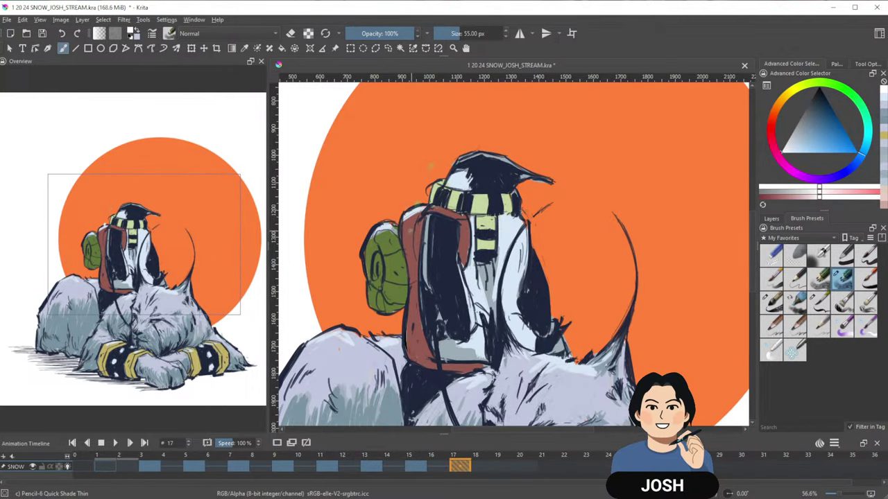
pyautogui.click(505, 467)
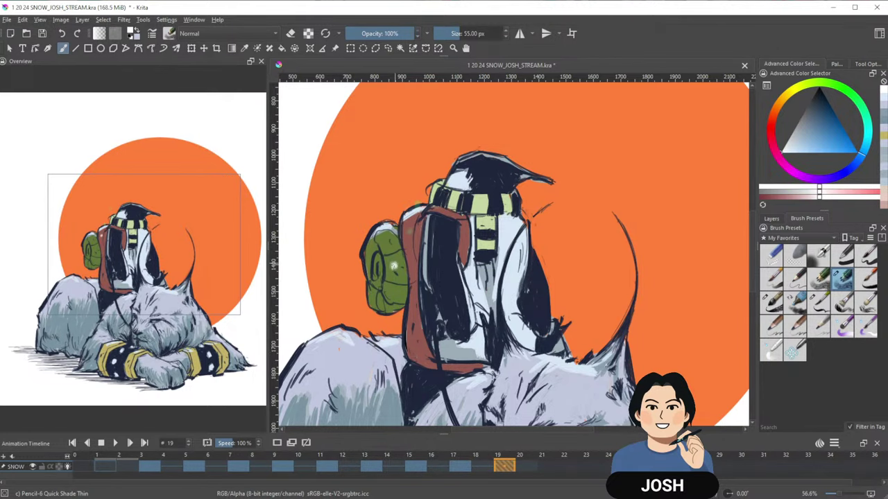
# Play the animation from frame 1 with the whole canvas in view to check the falling snowflake, then stop playback.
pyautogui.scroll(-2, 635, 262)
pyautogui.scroll(-3, 635, 262)
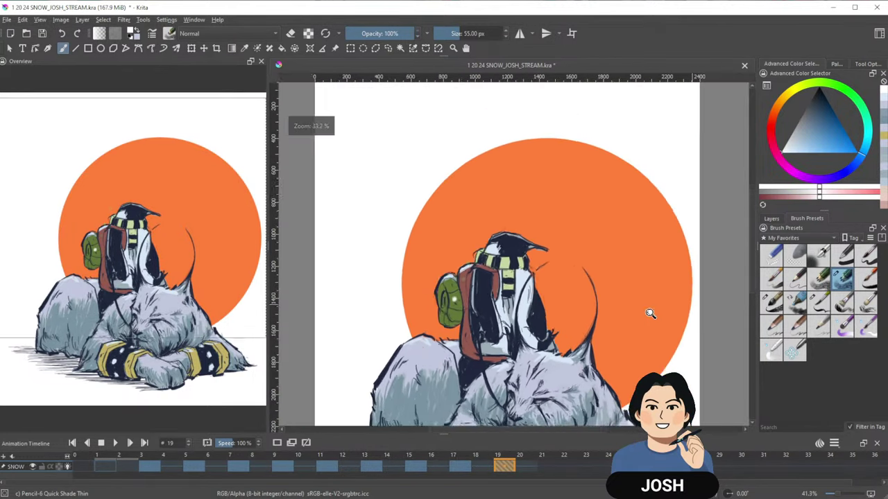
pyautogui.scroll(-1, 616, 302)
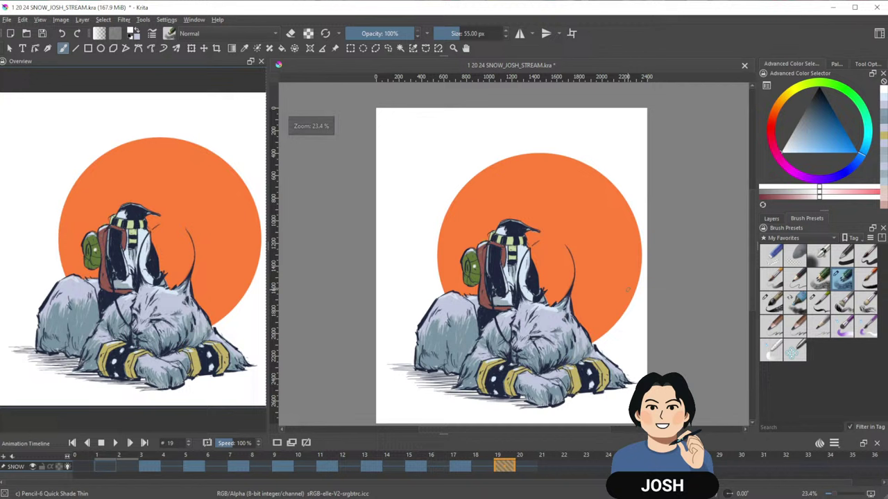
pyautogui.click(106, 472)
pyautogui.press('space')
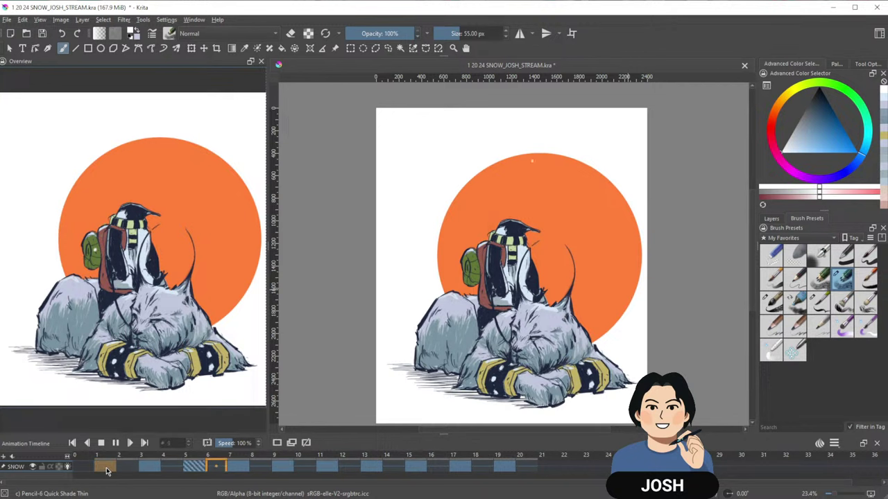
pyautogui.press('space')
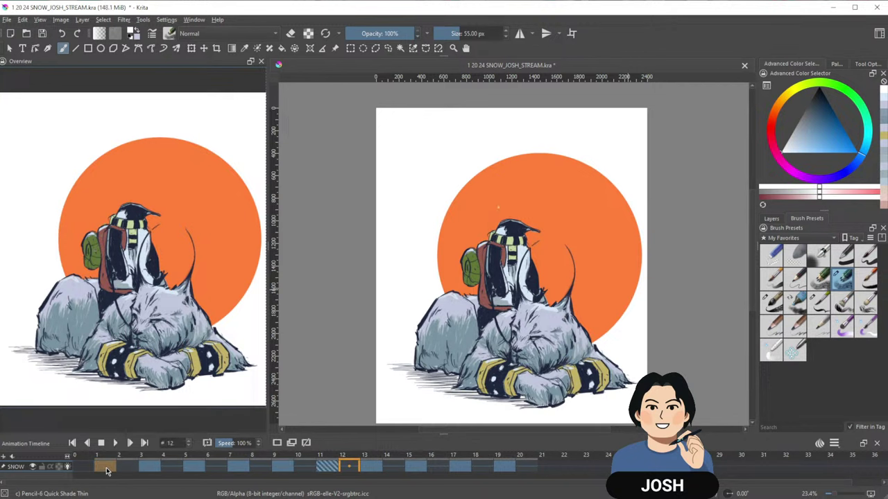
# Remove all SNOW layer keyframes from frame 5 through frame 19.
pyautogui.click(504, 467)
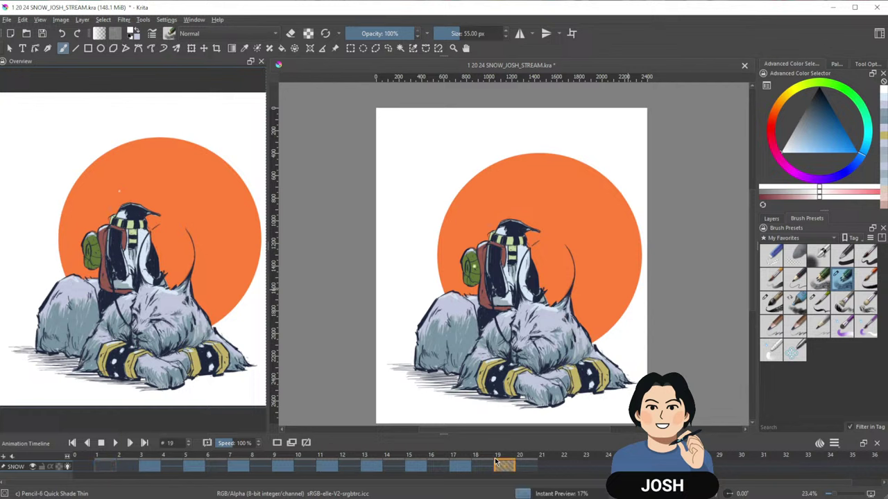
pyautogui.click(197, 470)
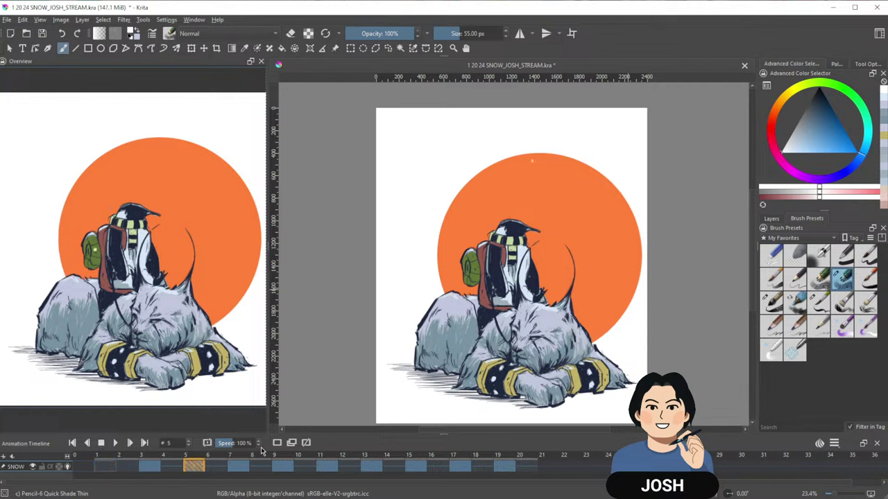
pyautogui.click(512, 467)
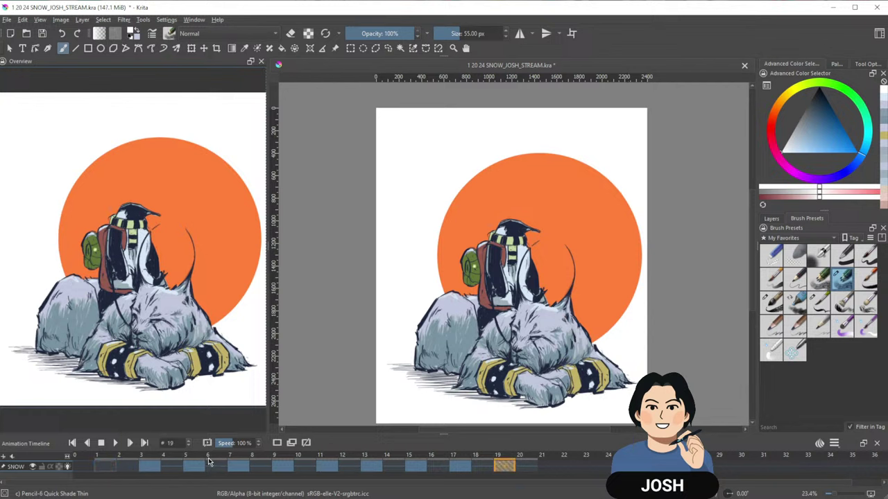
pyautogui.keyDown('shift'); pyautogui.click(196, 463); pyautogui.keyUp('shift')
pyautogui.rightClick(195, 464)
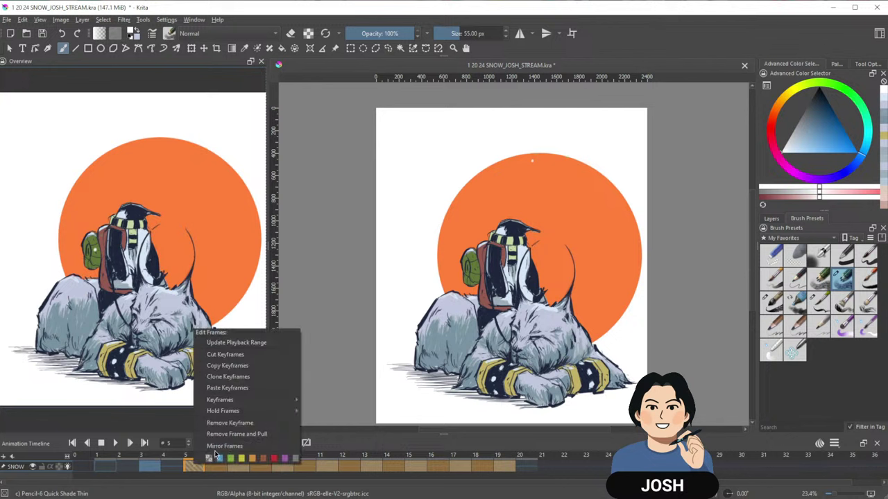
pyautogui.click(241, 424)
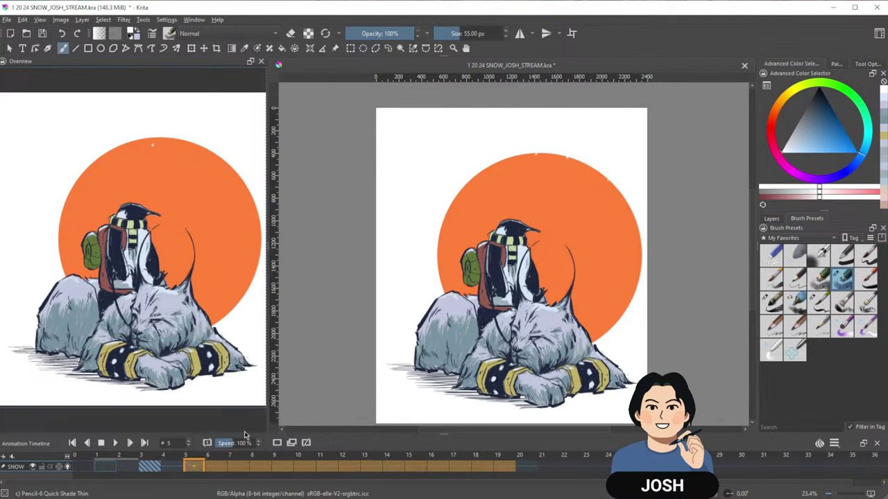
pyautogui.click(196, 469)
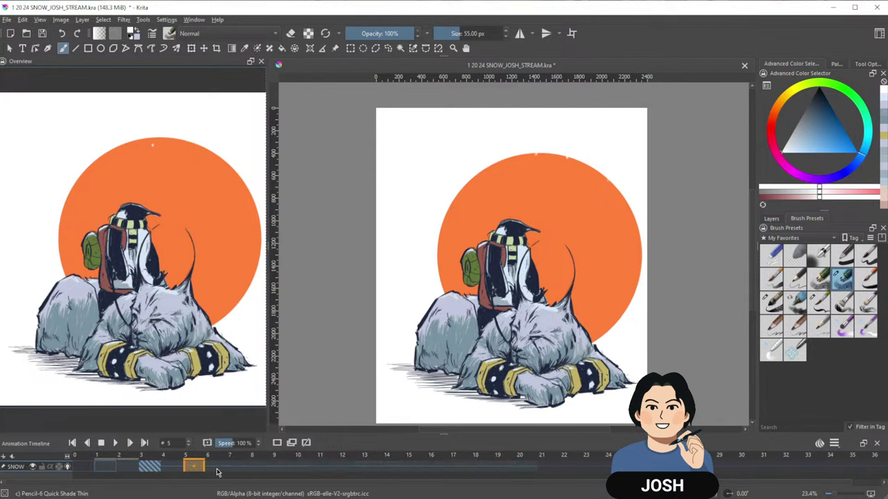
# Paint the snowflakes on frame 4 slightly below their onion-skinned frame 3 positions along the circle's upper edge.
pyautogui.click(175, 469)
pyautogui.scroll(4, 619, 194)
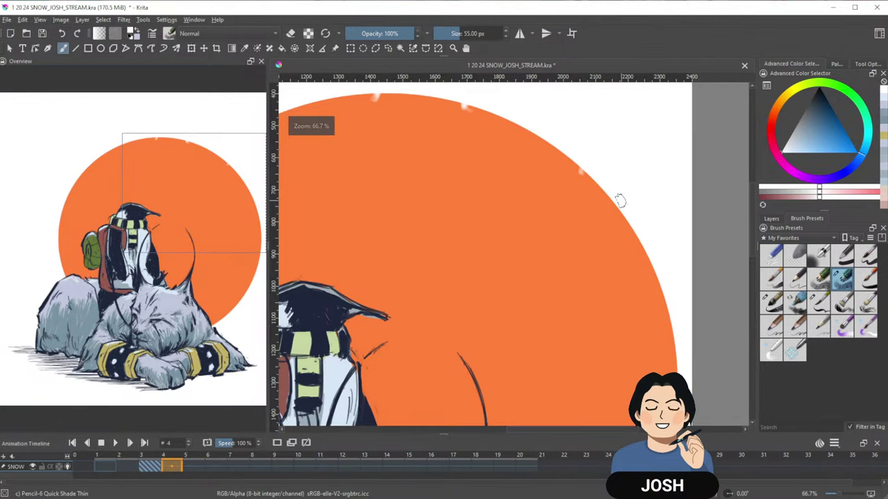
pyautogui.moveTo(511, 268); pyautogui.dragTo(703, 379)
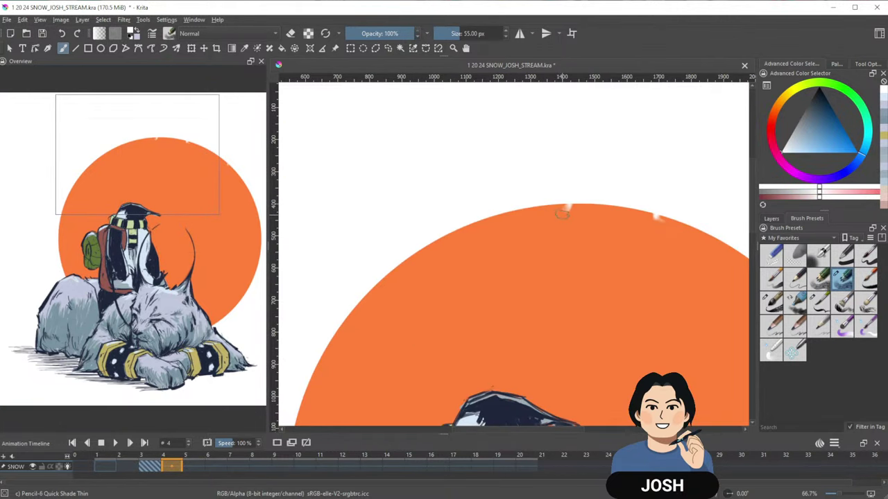
pyautogui.press('Left')
pyautogui.moveTo(560, 215); pyautogui.dragTo(501, 215)
pyautogui.moveTo(607, 329); pyautogui.dragTo(526, 334)
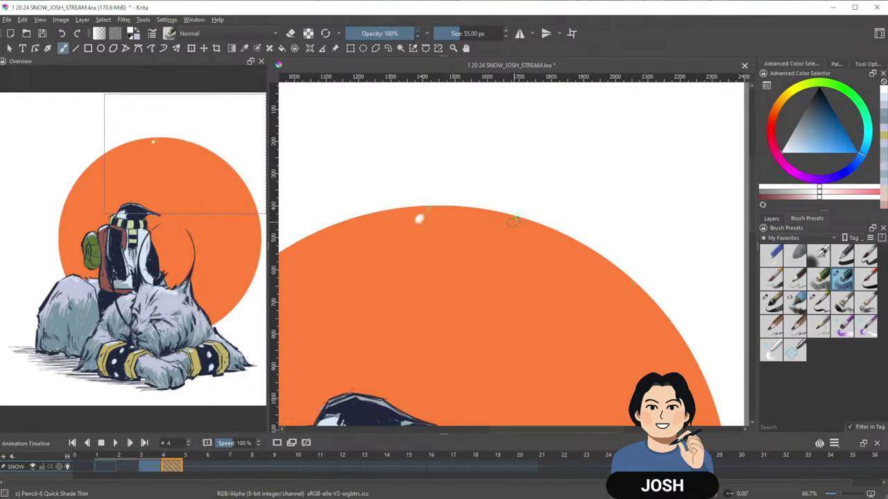
pyautogui.moveTo(510, 224); pyautogui.dragTo(515, 216)
# Paint the snowflakes on frame 5 as short downward streaks below their frame 4 positions, adding new flakes at the circle's edge.
pyautogui.moveTo(605, 338); pyautogui.dragTo(527, 259)
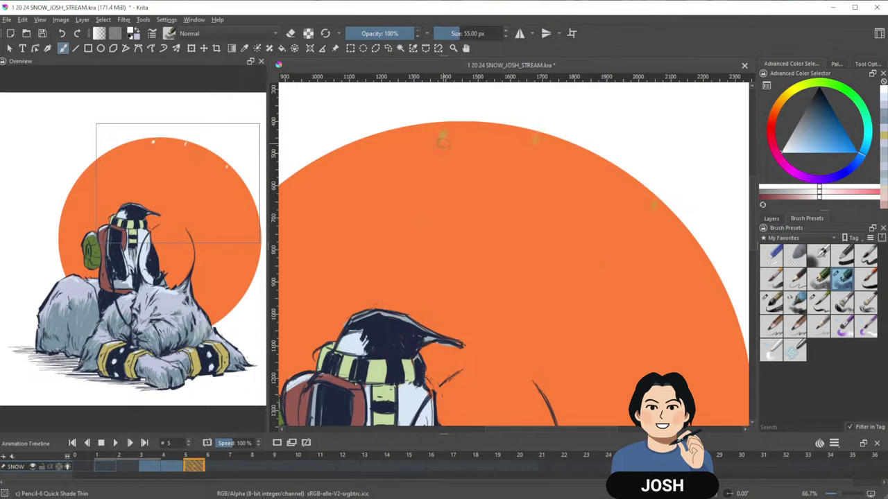
pyautogui.moveTo(443, 142); pyautogui.dragTo(443, 151)
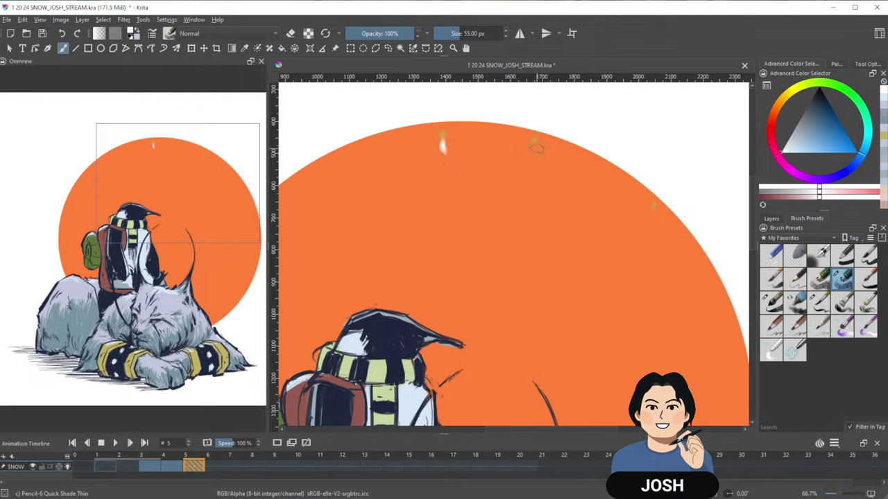
pyautogui.moveTo(536, 150); pyautogui.dragTo(536, 158)
pyautogui.moveTo(652, 214); pyautogui.dragTo(650, 229)
pyautogui.moveTo(592, 152); pyautogui.dragTo(590, 155)
pyautogui.moveTo(702, 247); pyautogui.dragTo(618, 242)
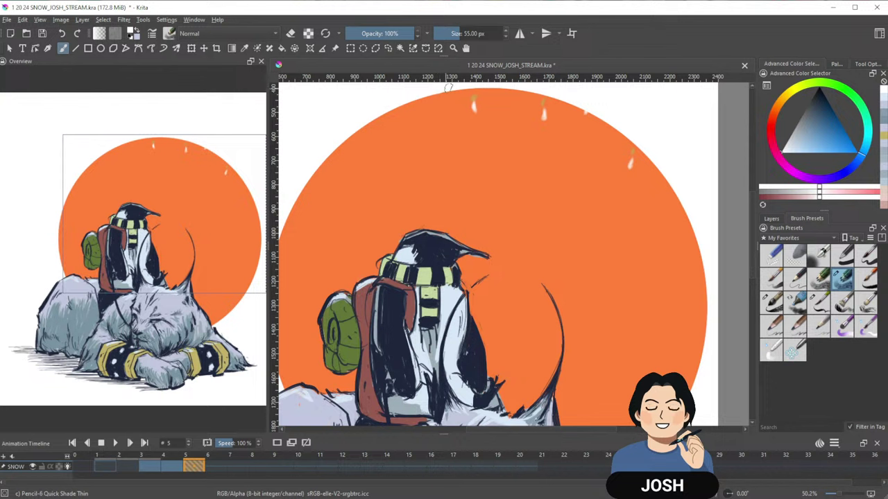
# Paint the snowflakes on frame 6 as slanted streaks below their frame 5 positions, with another new flake at the circle's right edge.
pyautogui.click(220, 464)
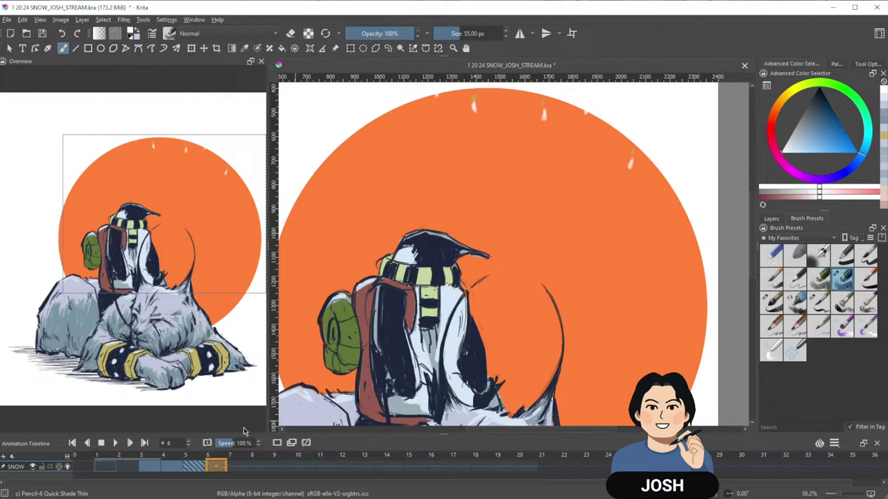
pyautogui.moveTo(436, 98)
pyautogui.mouseDown()
pyautogui.moveTo(431, 107)
pyautogui.moveTo(434, 99)
pyautogui.moveTo(472, 118)
pyautogui.mouseUp()
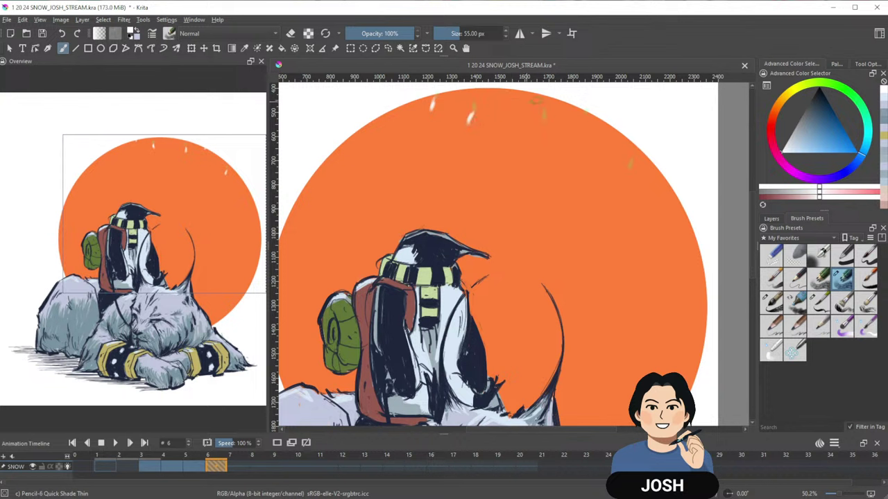
pyautogui.moveTo(543, 118); pyautogui.dragTo(540, 130)
pyautogui.moveTo(514, 130); pyautogui.dragTo(568, 167)
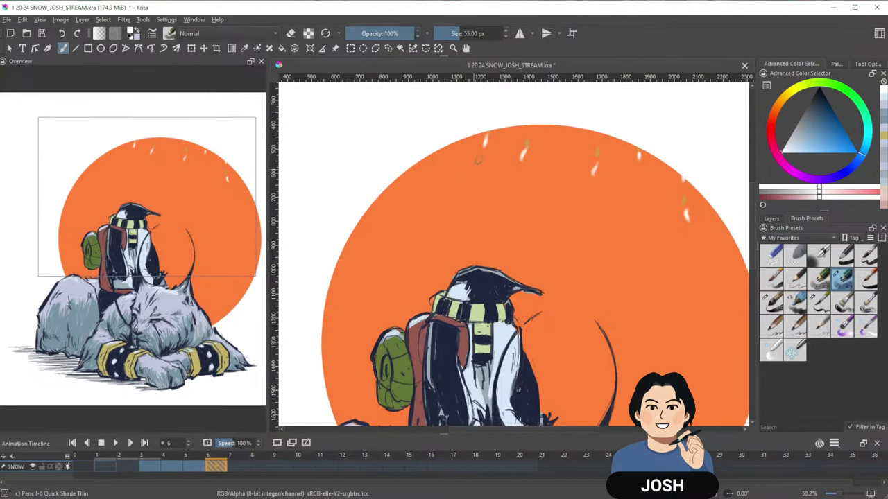
# Paint the snowflakes on frame 7 as short streaks below their frame 6 positions, adding new flakes at the circle's edge.
pyautogui.click(235, 467)
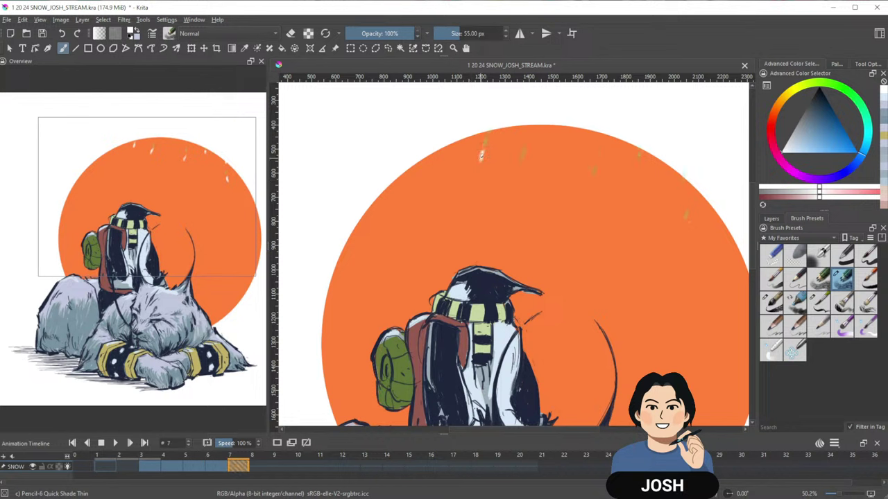
pyautogui.moveTo(463, 136); pyautogui.dragTo(462, 143)
pyautogui.moveTo(658, 206); pyautogui.dragTo(626, 211)
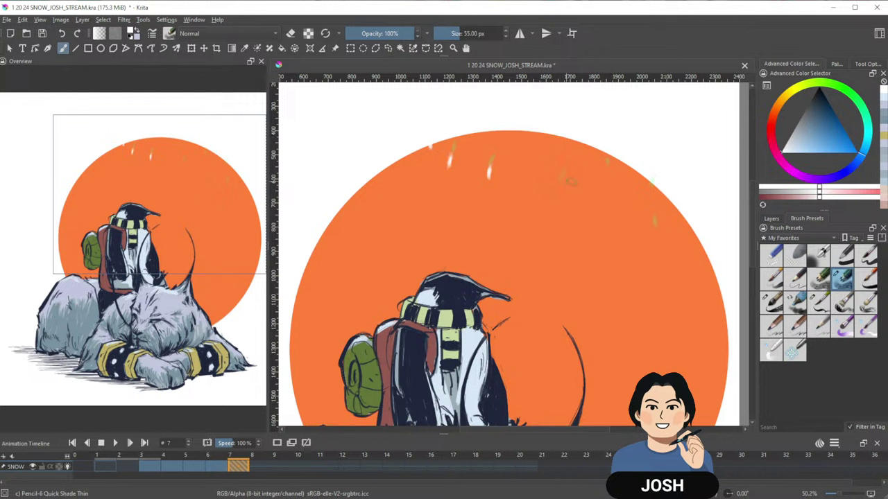
pyautogui.moveTo(561, 183); pyautogui.dragTo(559, 189)
pyautogui.moveTo(608, 165); pyautogui.dragTo(610, 168)
pyautogui.moveTo(657, 245); pyautogui.dragTo(660, 235)
pyautogui.moveTo(656, 228); pyautogui.dragTo(693, 235)
# Paint the snowflakes on frame 8 as short downward streaks just below their onion-skinned frame 7 positions across the circle's upper part.
pyautogui.click(262, 466)
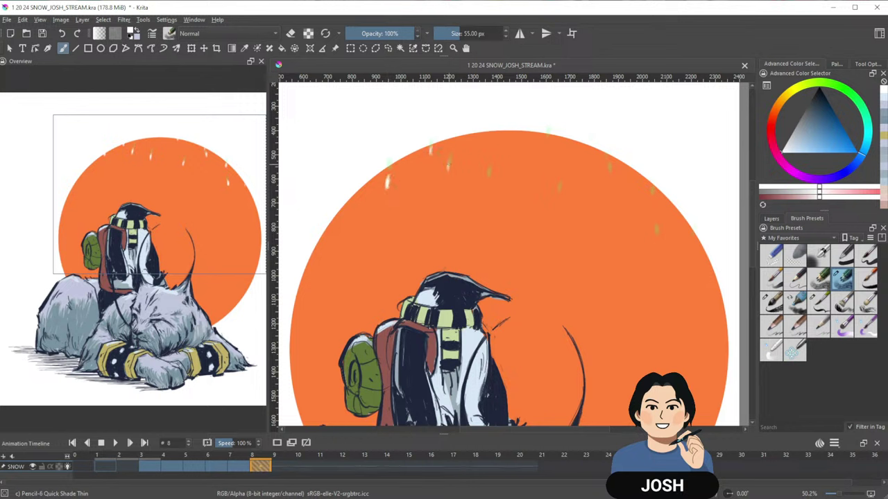
pyautogui.moveTo(447, 163)
pyautogui.mouseDown()
pyautogui.moveTo(448, 173)
pyautogui.moveTo(488, 173)
pyautogui.mouseUp()
pyautogui.moveTo(559, 189); pyautogui.dragTo(556, 200)
pyautogui.moveTo(605, 154); pyautogui.dragTo(611, 187)
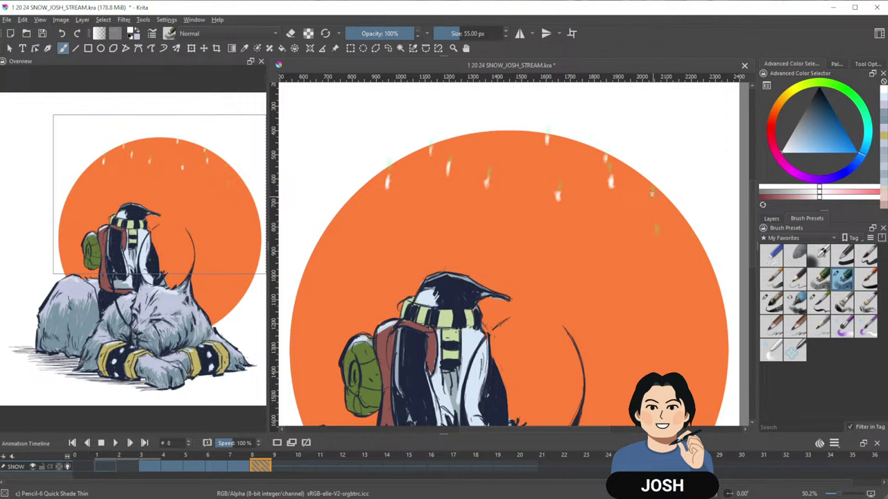
pyautogui.moveTo(651, 190); pyautogui.dragTo(653, 199)
pyautogui.moveTo(658, 232); pyautogui.dragTo(658, 243)
pyautogui.moveTo(680, 273); pyautogui.dragTo(655, 218)
pyautogui.moveTo(643, 268); pyautogui.dragTo(708, 267)
# Paint the leftmost snowflake on frame 9 as a slanted streak below its frame 8 position.
pyautogui.press('Right')
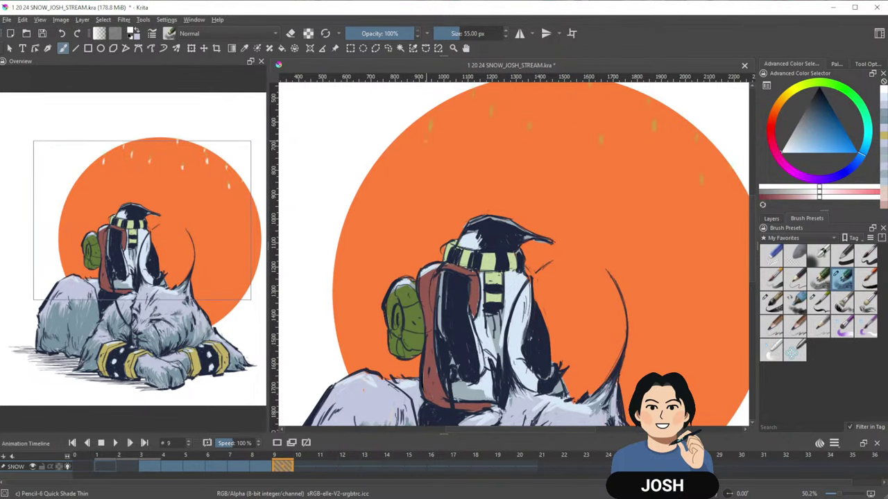
pyautogui.moveTo(428, 133); pyautogui.dragTo(425, 144)
pyautogui.scroll(-3, 634, 277)
# Paint three small starting snowflakes on frame 2 along the circle's upper and right edge, above their frame 3 positions.
pyautogui.click(108, 467)
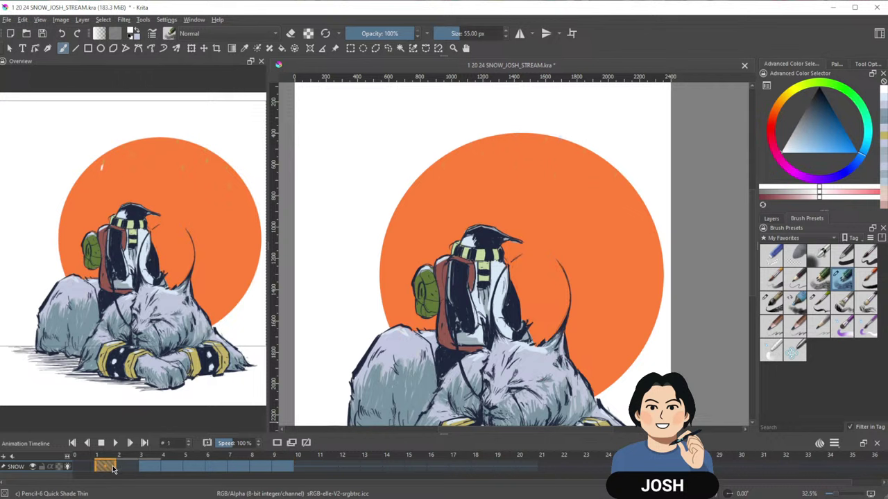
pyautogui.click(129, 467)
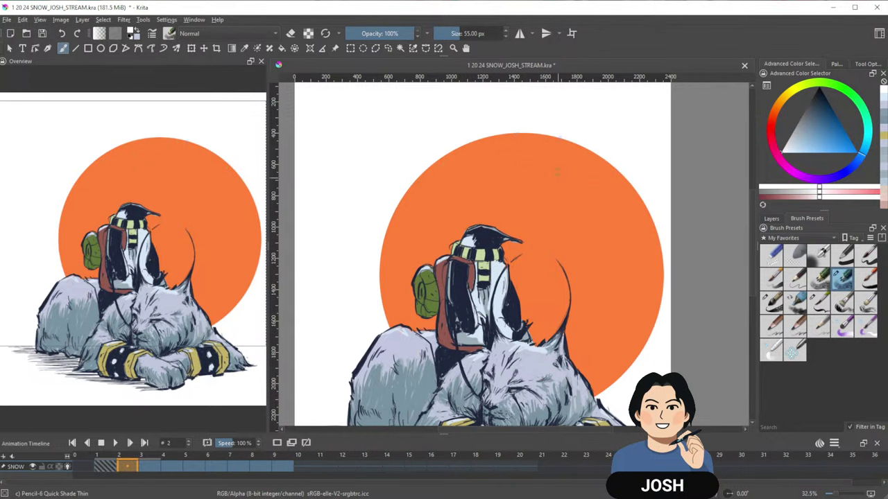
pyautogui.scroll(3, 557, 172)
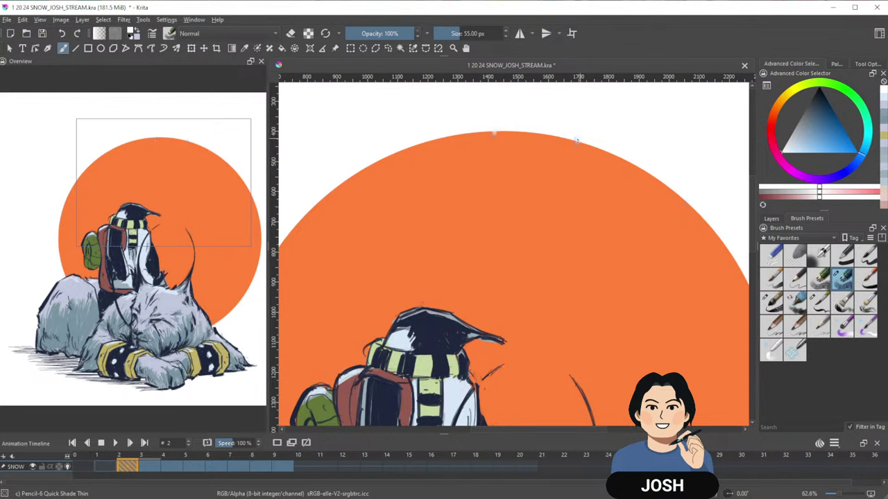
pyautogui.moveTo(679, 359); pyautogui.dragTo(640, 333)
pyautogui.moveTo(648, 174); pyautogui.dragTo(644, 181)
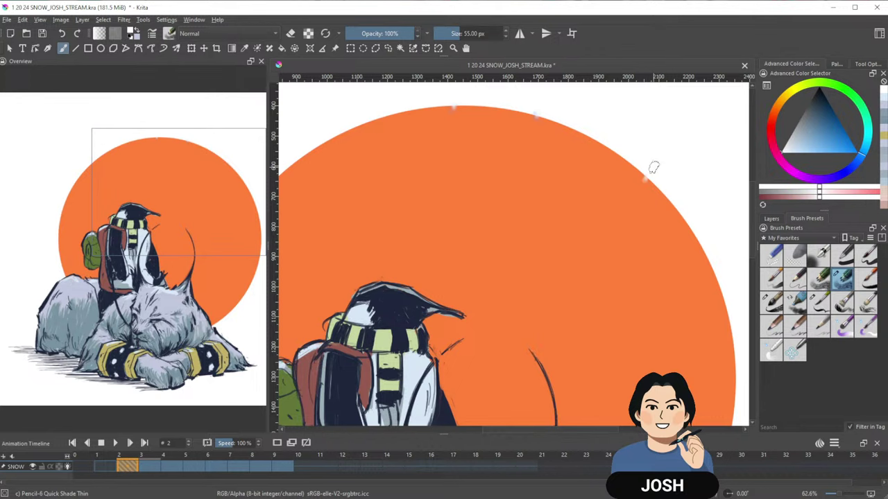
pyautogui.moveTo(683, 260); pyautogui.dragTo(643, 287)
pyautogui.moveTo(626, 332); pyautogui.dragTo(603, 287)
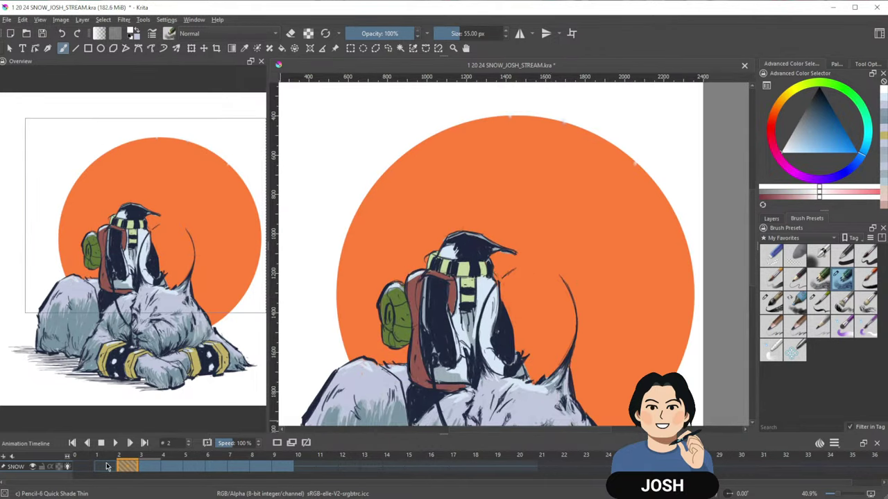
# Play the snow animation from frame 1 to check the flakes' motion, and stop it.
pyautogui.click(107, 466)
pyautogui.press('space')
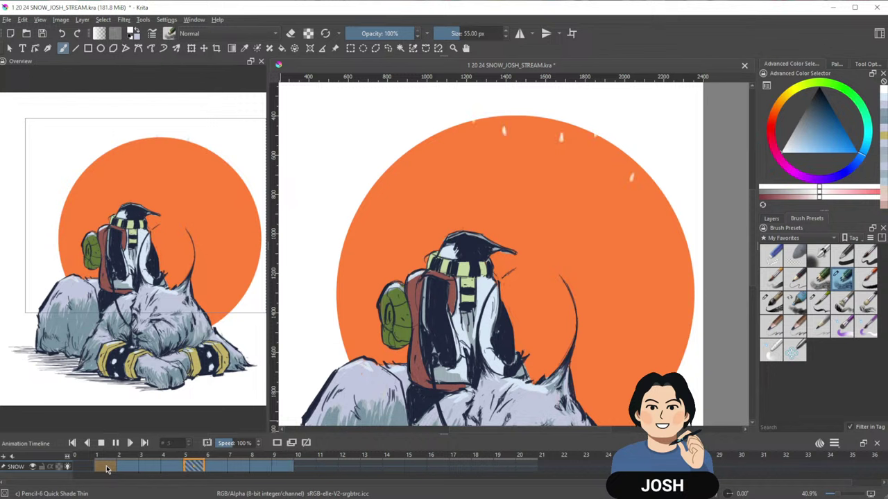
pyautogui.press('space')
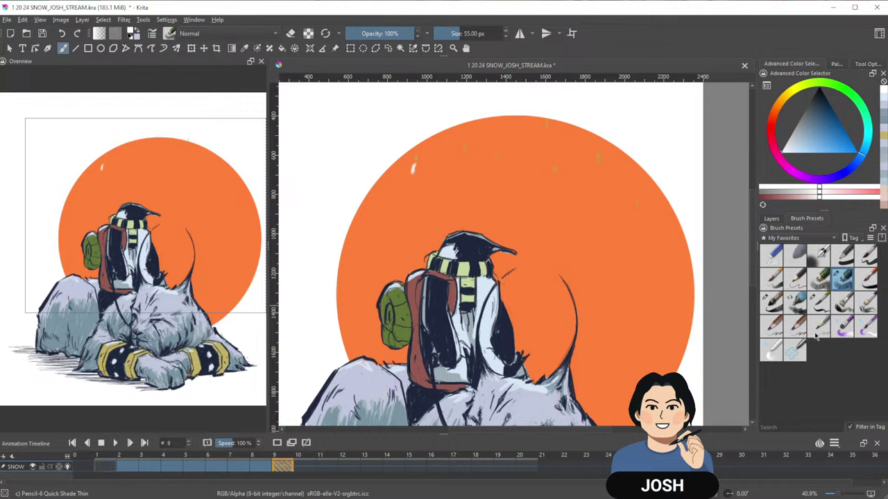
# Set the animation's clip end to frame 40.
pyautogui.click(835, 447)
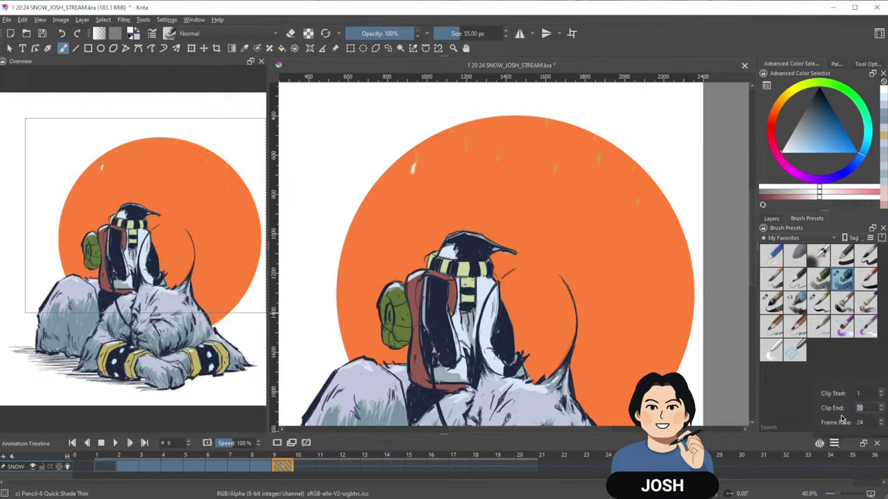
pyautogui.write('40')
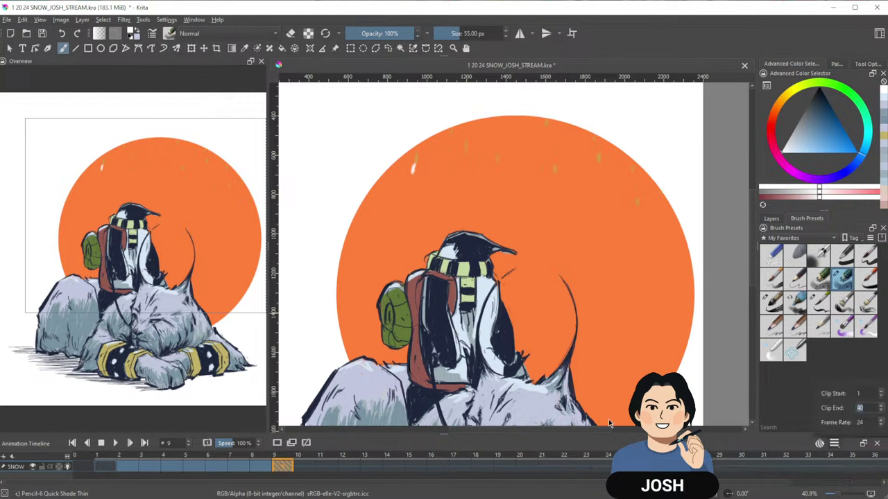
pyautogui.click(430, 469)
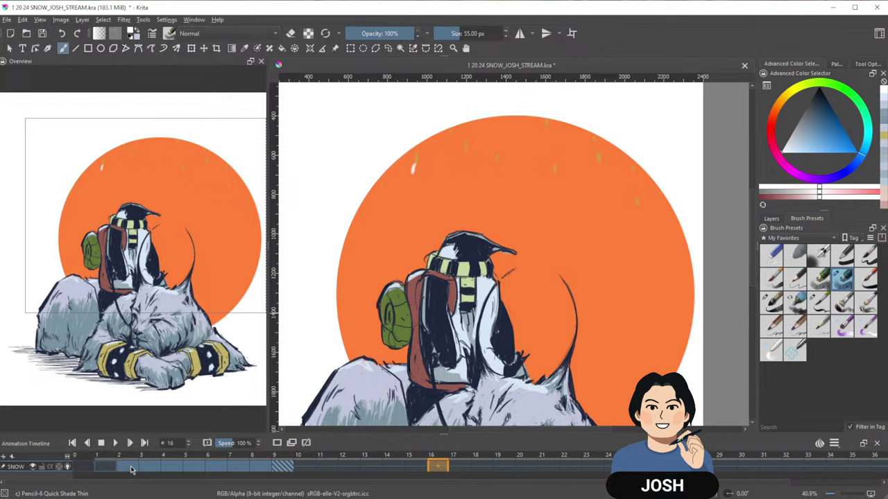
# Spread the SNOW layer's keyframes from frames 2–9 out to every second frame, ending at frame 16.
pyautogui.click(150, 471)
pyautogui.keyDown('shift'); pyautogui.click(285, 465); pyautogui.keyUp('shift')
pyautogui.moveTo(155, 465); pyautogui.dragTo(438, 470)
# Examine the snowflake positions on the respaced SNOW keyframes one by one, from frame 2 through frame 14.
pyautogui.click(126, 468)
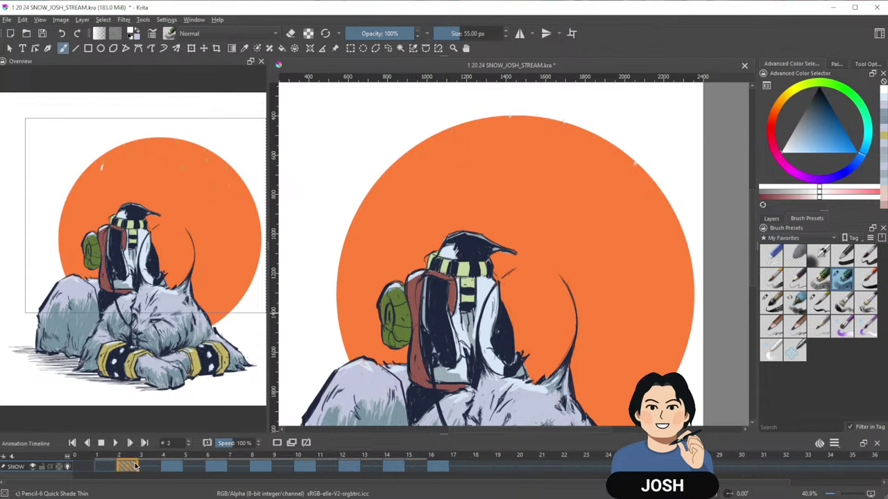
pyautogui.scroll(1, 518, 210)
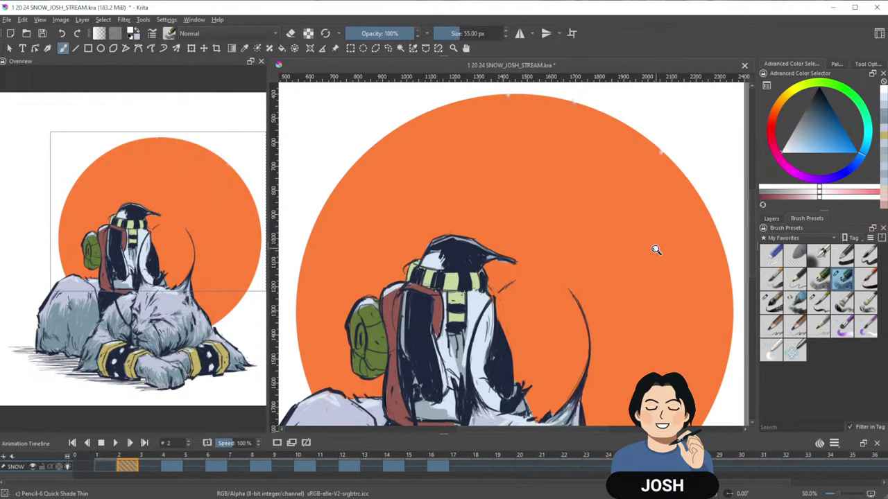
pyautogui.moveTo(658, 249); pyautogui.dragTo(599, 283)
pyautogui.click(173, 468)
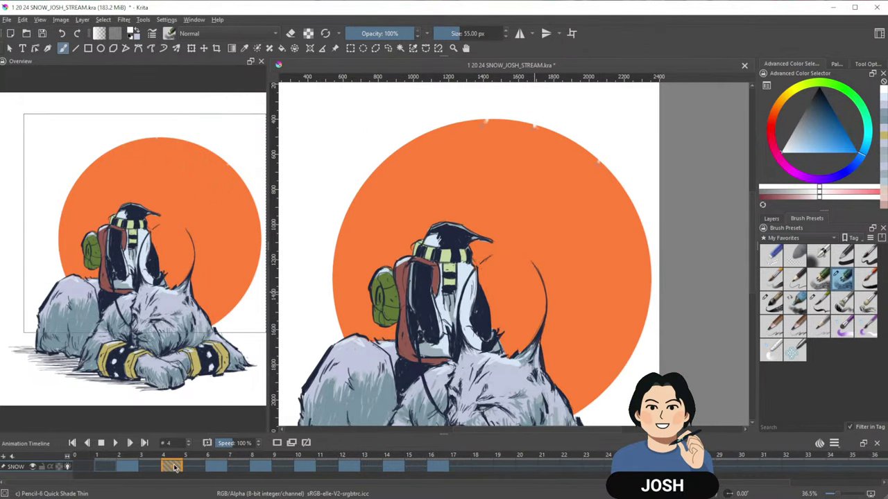
pyautogui.click(217, 469)
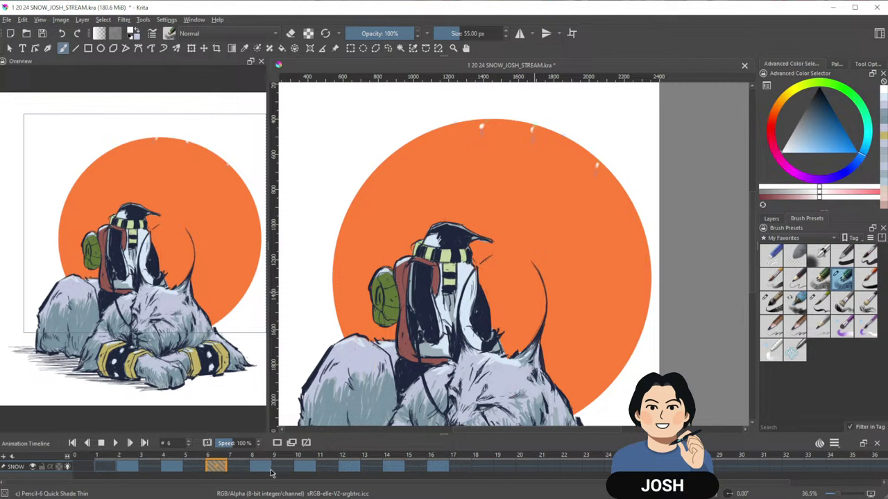
pyautogui.click(264, 469)
pyautogui.click(309, 470)
pyautogui.click(350, 468)
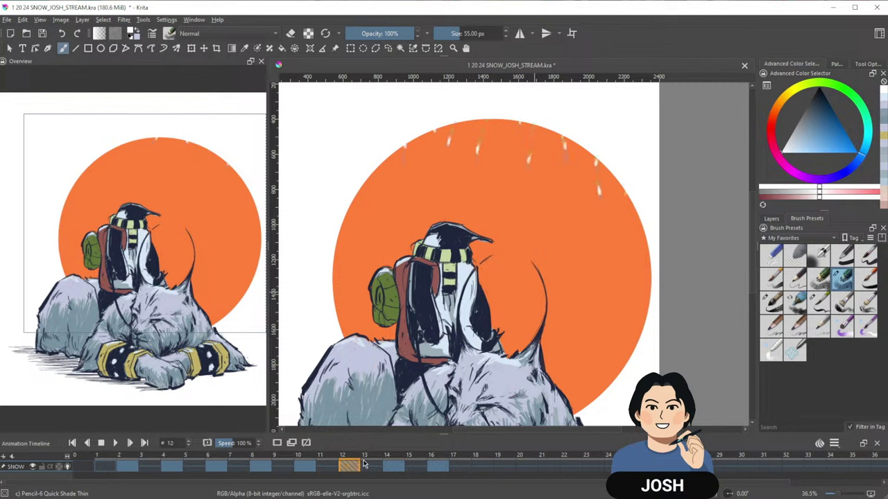
pyautogui.click(394, 467)
# Paint the remaining snowflakes on frame 16 just below their onion-skinned frame 14 positions.
pyautogui.click(437, 468)
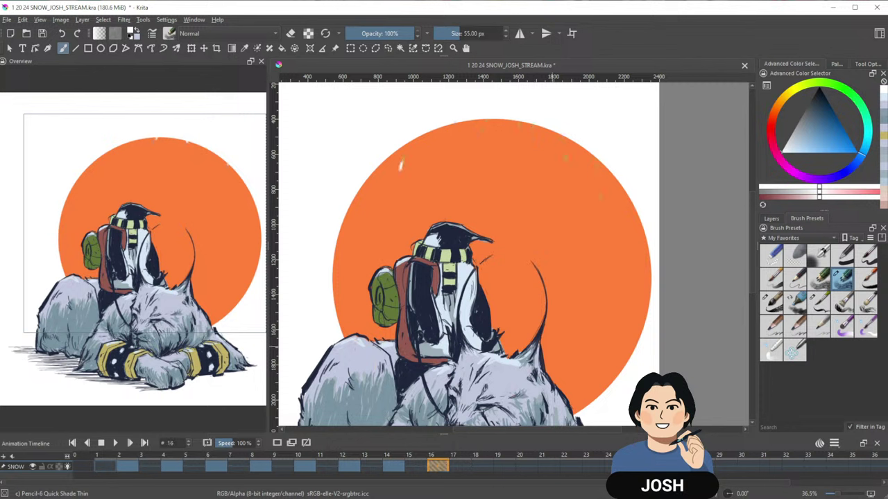
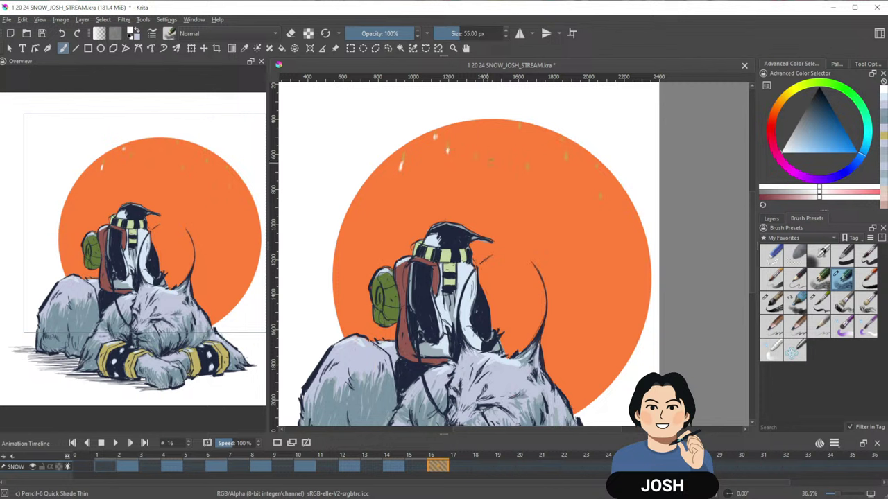
pyautogui.click(476, 161)
pyautogui.click(519, 129)
pyautogui.click(527, 172)
pyautogui.click(567, 161)
# Paint all the snowflakes on frame 18 as short streaks slightly below their frame 16 positions.
pyautogui.click(479, 466)
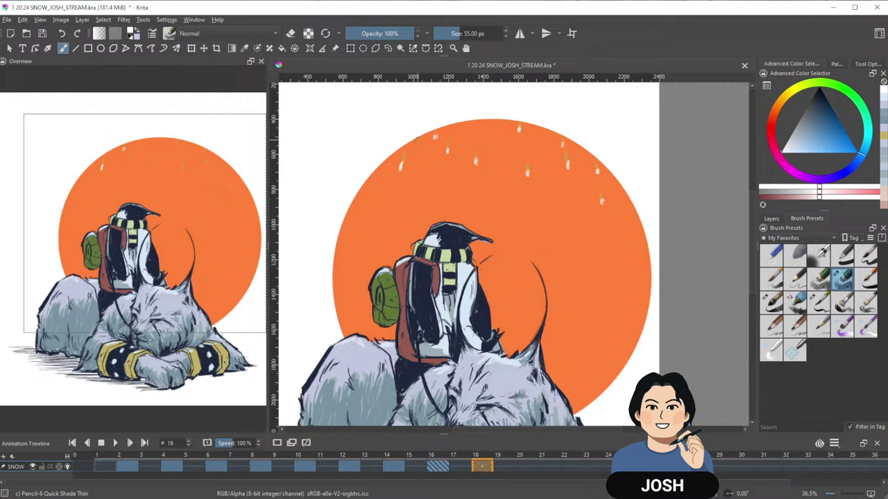
pyautogui.moveTo(400, 173); pyautogui.dragTo(398, 178)
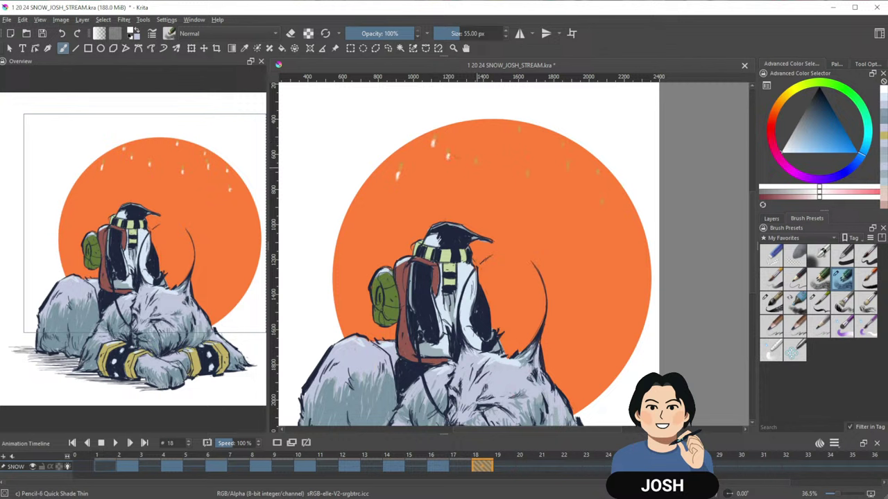
pyautogui.click(561, 288)
pyautogui.click(562, 147)
pyautogui.click(601, 207)
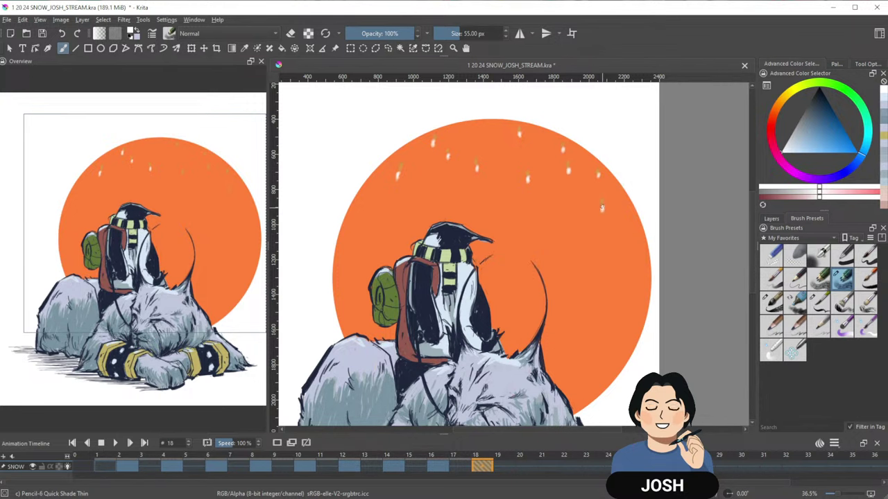
pyautogui.moveTo(651, 283); pyautogui.dragTo(682, 224)
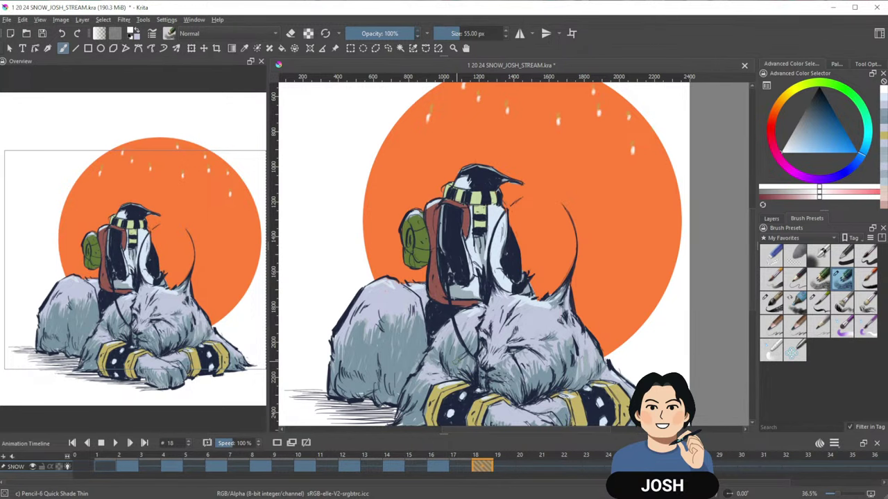
# Paint all the snowflakes on frame 20 slightly below their onion-skinned frame 18 positions.
pyautogui.moveTo(561, 235); pyautogui.dragTo(539, 263)
pyautogui.click(526, 466)
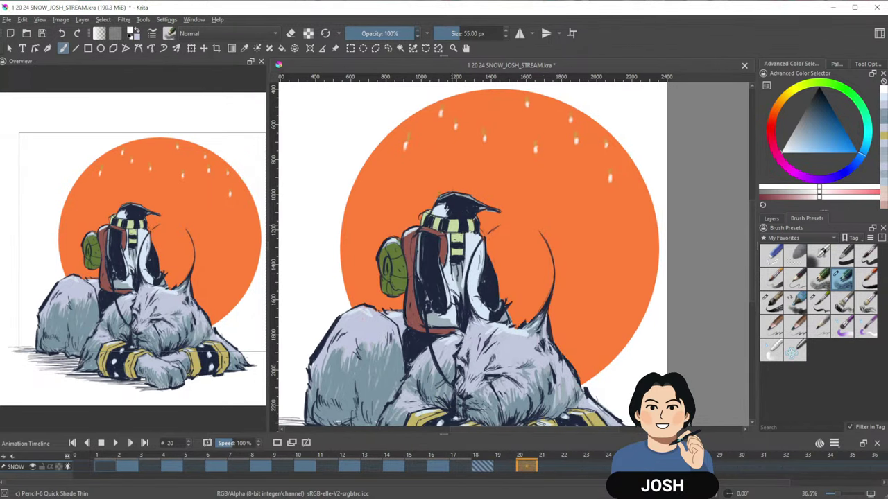
pyautogui.moveTo(403, 154); pyautogui.dragTo(403, 152)
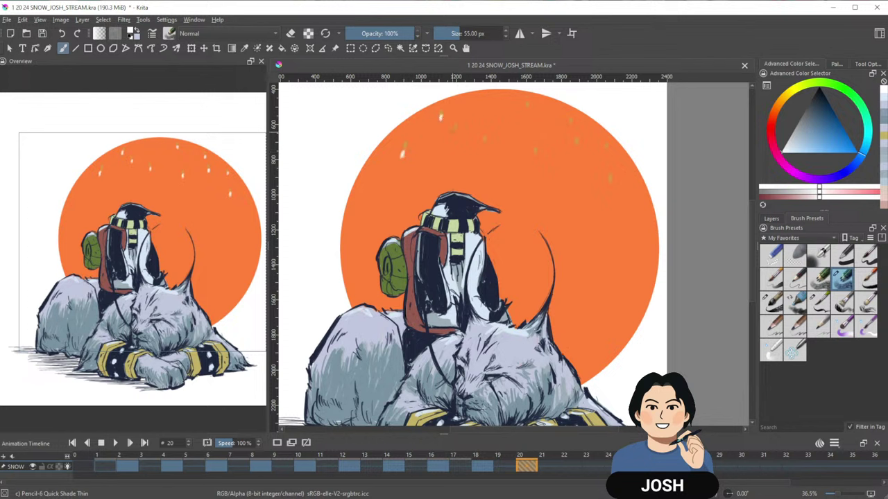
pyautogui.click(484, 144)
pyautogui.click(536, 154)
pyautogui.click(527, 107)
pyautogui.click(577, 146)
pyautogui.moveTo(655, 267); pyautogui.dragTo(673, 257)
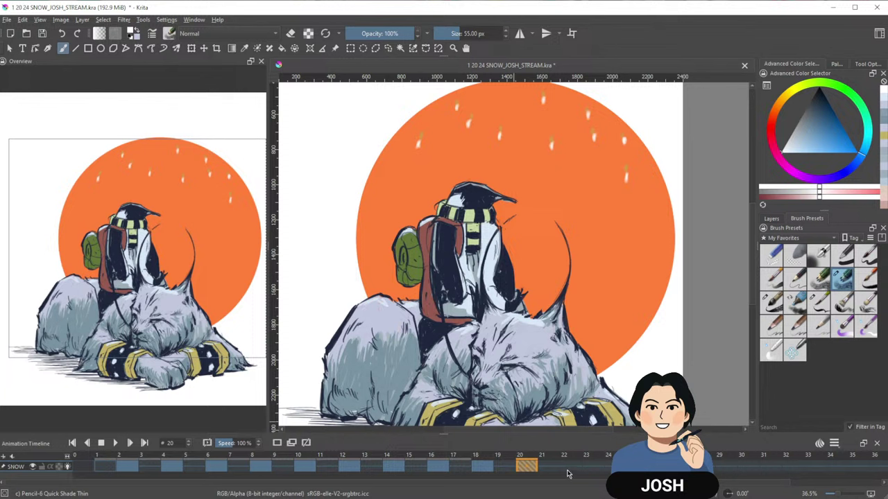
# Paint all the snowflakes on frame 22 as short downward streaks below their frame 20 positions.
pyautogui.press('Right')
pyautogui.press('Right')
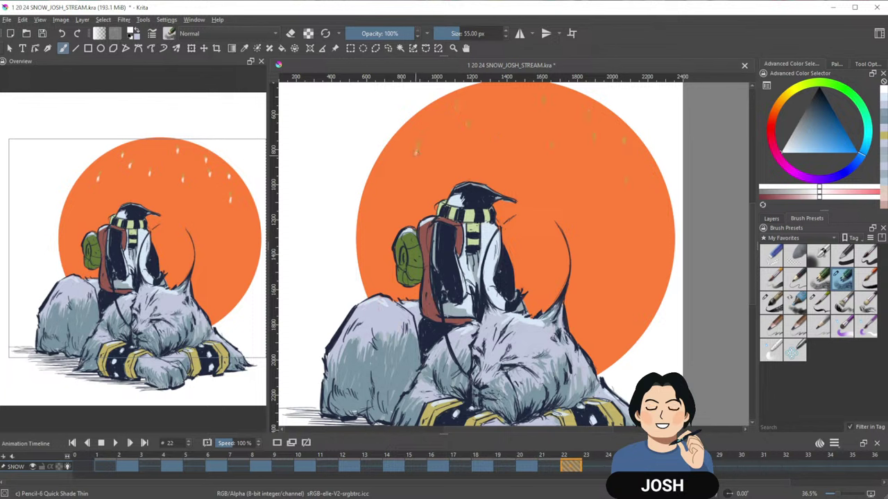
pyautogui.moveTo(417, 148); pyautogui.dragTo(415, 157)
pyautogui.moveTo(469, 125); pyautogui.dragTo(500, 147)
pyautogui.moveTo(544, 105); pyautogui.dragTo(544, 102)
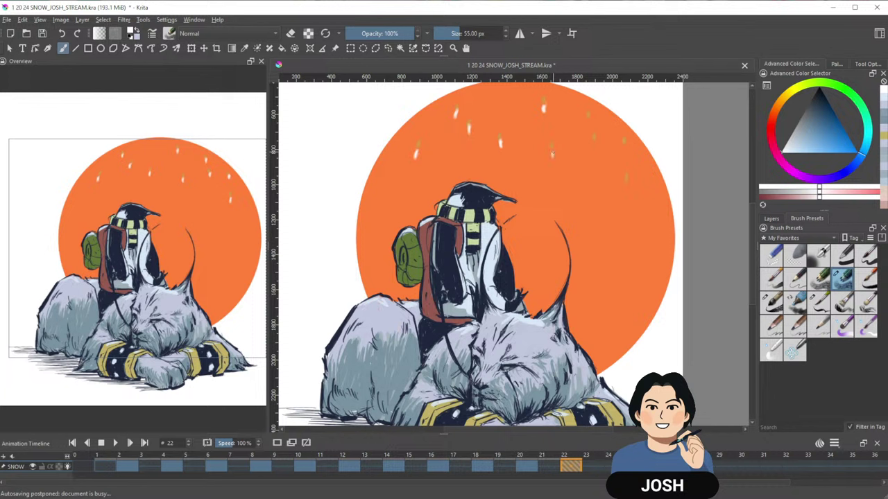
pyautogui.moveTo(552, 149); pyautogui.dragTo(553, 157)
pyautogui.moveTo(588, 117); pyautogui.dragTo(588, 126)
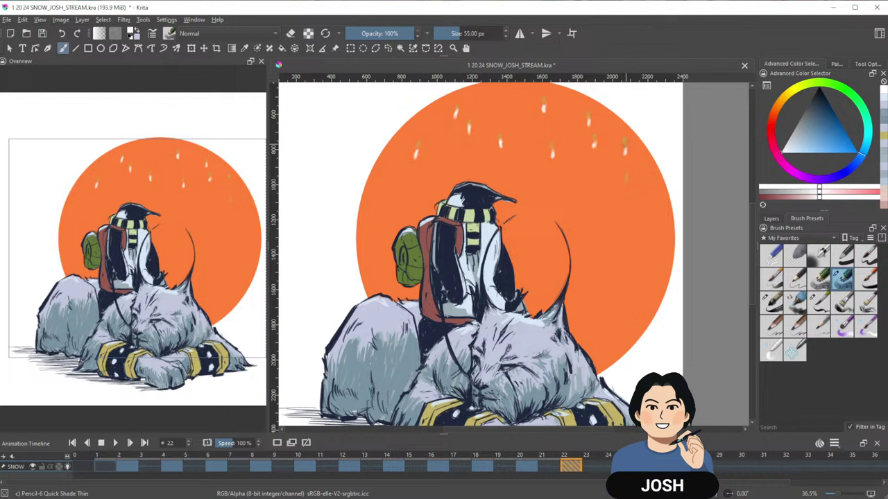
pyautogui.moveTo(625, 180); pyautogui.dragTo(626, 187)
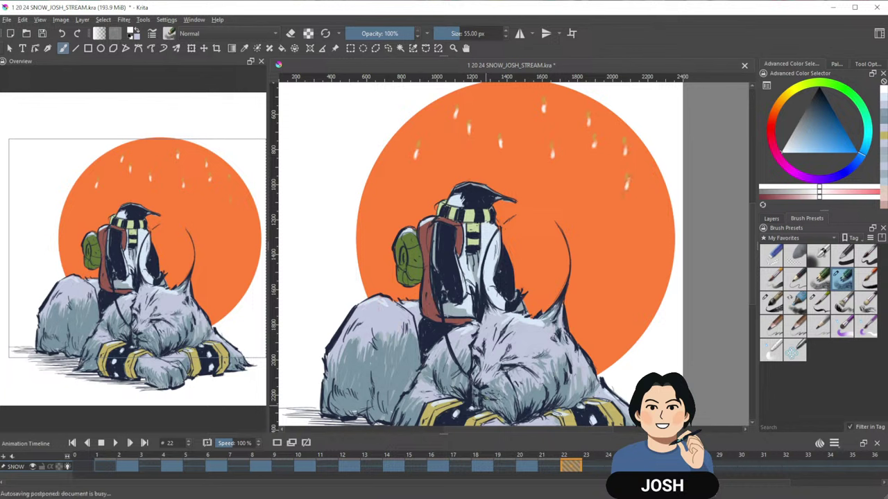
# Create frame 24 on the SNOW layer, paint the snowflakes below their frame 22 positions, and add new flakes along the orange disc's upper rim.
pyautogui.click(609, 466)
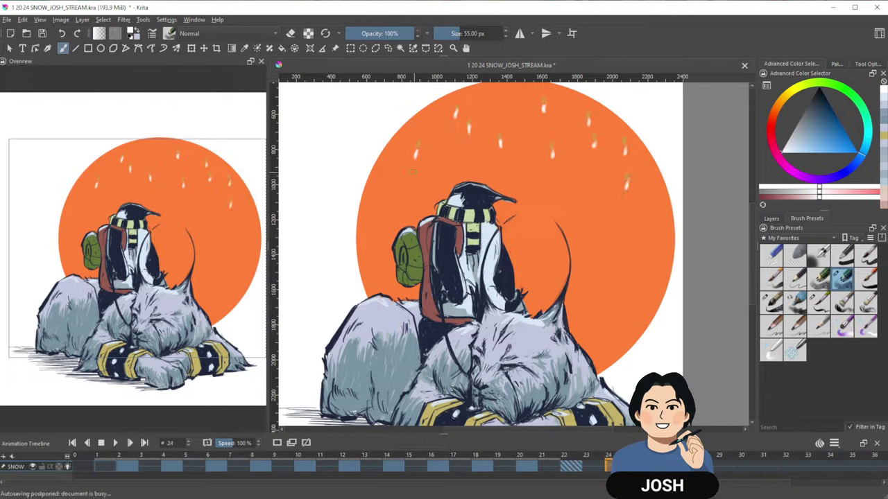
pyautogui.press('Insert')
pyautogui.moveTo(409, 165); pyautogui.dragTo(409, 174)
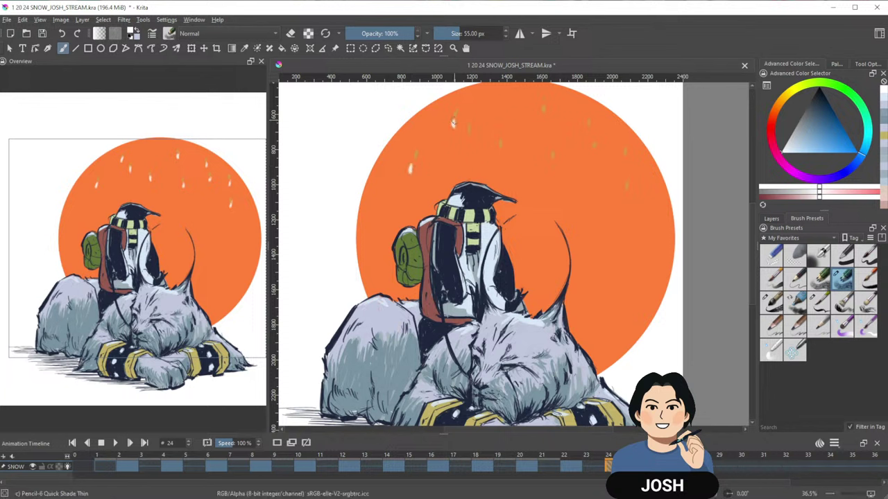
pyautogui.moveTo(469, 136); pyautogui.dragTo(503, 159)
pyautogui.moveTo(560, 158); pyautogui.dragTo(566, 200)
pyautogui.moveTo(495, 120); pyautogui.dragTo(498, 128)
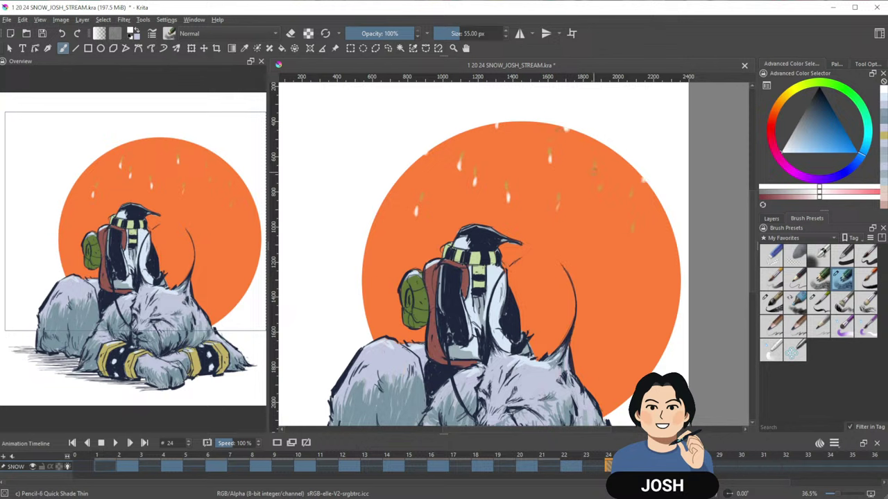
pyautogui.moveTo(595, 167)
pyautogui.mouseDown()
pyautogui.moveTo(556, 208)
pyautogui.moveTo(598, 197)
pyautogui.moveTo(630, 205)
pyautogui.moveTo(629, 237)
pyautogui.mouseUp()
# Paint all the snowflakes on frame 26 just below their frame 24 positions, plus a new flake at the orange disc's upper rim.
pyautogui.press('Right')
pyautogui.press('Right')
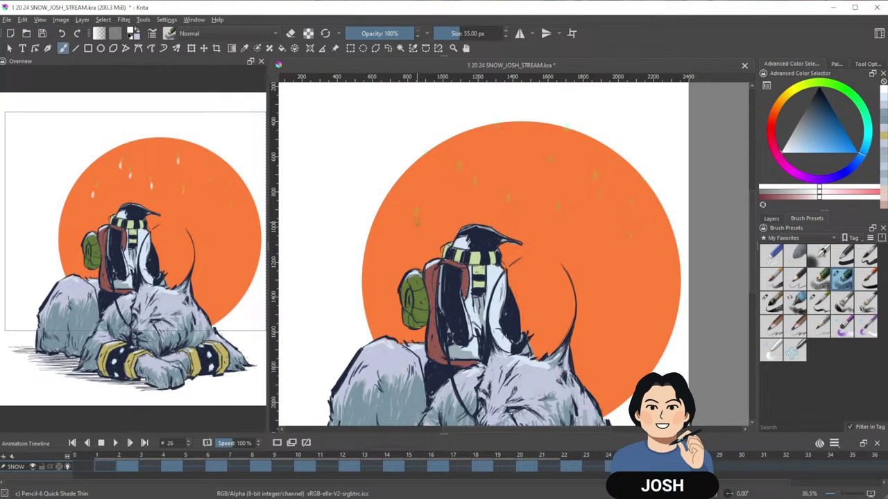
pyautogui.moveTo(414, 218); pyautogui.dragTo(414, 226)
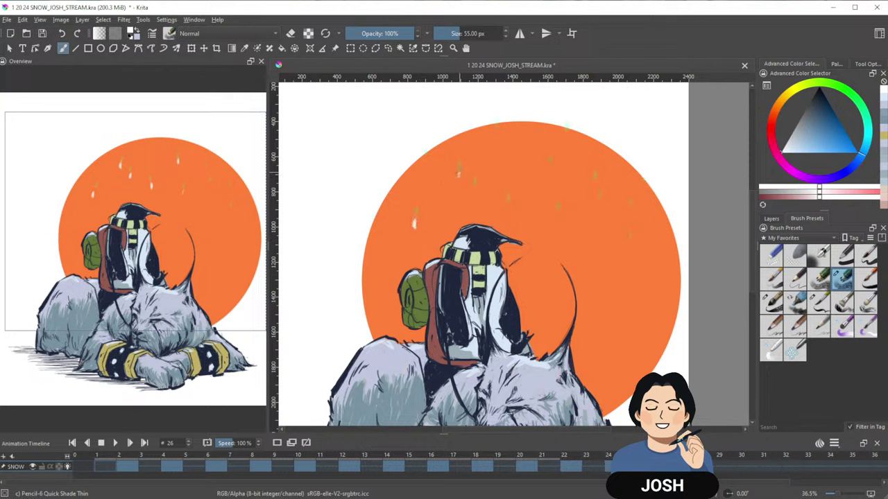
pyautogui.moveTo(425, 154); pyautogui.dragTo(425, 160)
pyautogui.moveTo(508, 201); pyautogui.dragTo(508, 206)
pyautogui.moveTo(550, 161); pyautogui.dragTo(551, 166)
pyautogui.moveTo(555, 214)
pyautogui.mouseDown()
pyautogui.moveTo(594, 179)
pyautogui.moveTo(595, 201)
pyautogui.mouseUp()
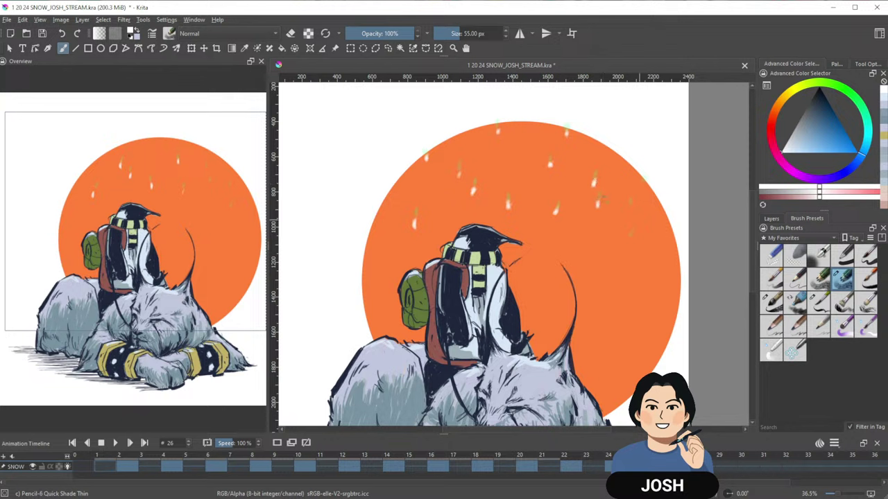
pyautogui.moveTo(630, 248); pyautogui.dragTo(628, 203)
pyautogui.moveTo(598, 137); pyautogui.dragTo(599, 144)
# Paint the snowflakes on frame 28 slightly below their onion-skinned frame 26 positions and add new flakes around the orange disc's rim.
pyautogui.press('Right')
pyautogui.press('Right')
pyautogui.moveTo(414, 239); pyautogui.dragTo(413, 228)
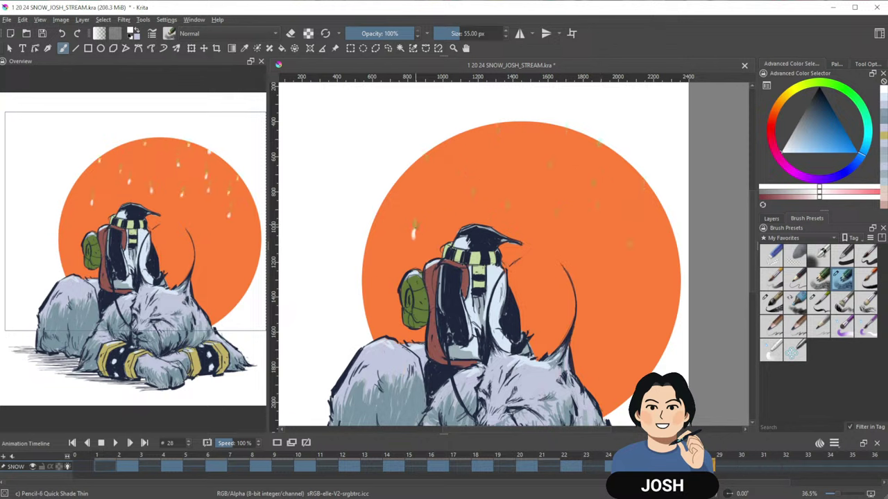
pyautogui.moveTo(427, 171); pyautogui.dragTo(427, 162)
pyautogui.click(458, 180)
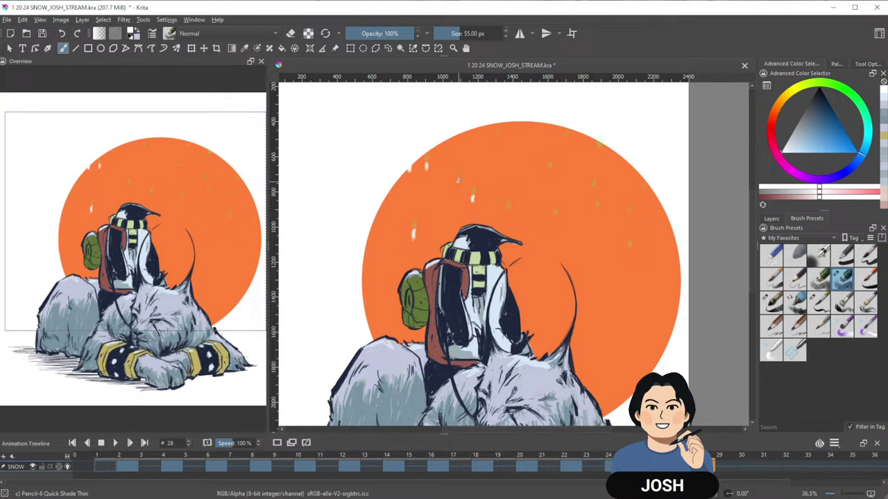
pyautogui.click(482, 126)
pyautogui.click(508, 215)
pyautogui.click(568, 138)
pyautogui.click(554, 222)
pyautogui.click(598, 148)
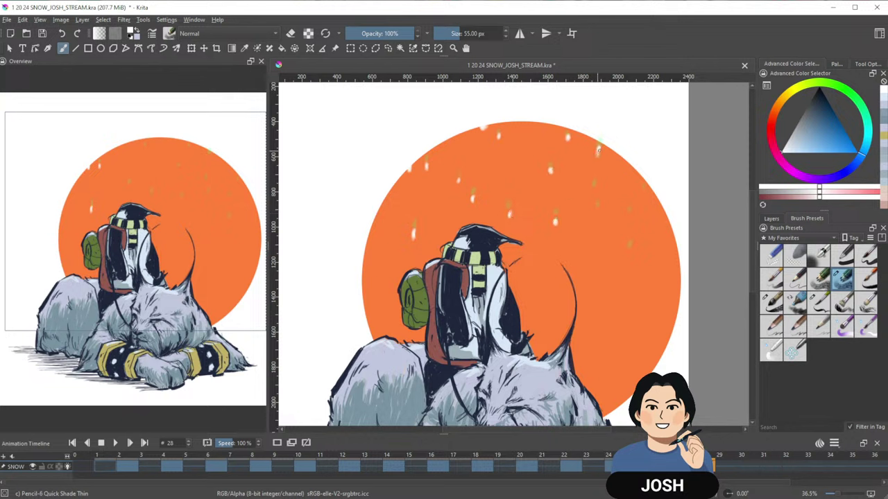
pyautogui.click(534, 122)
pyautogui.click(593, 188)
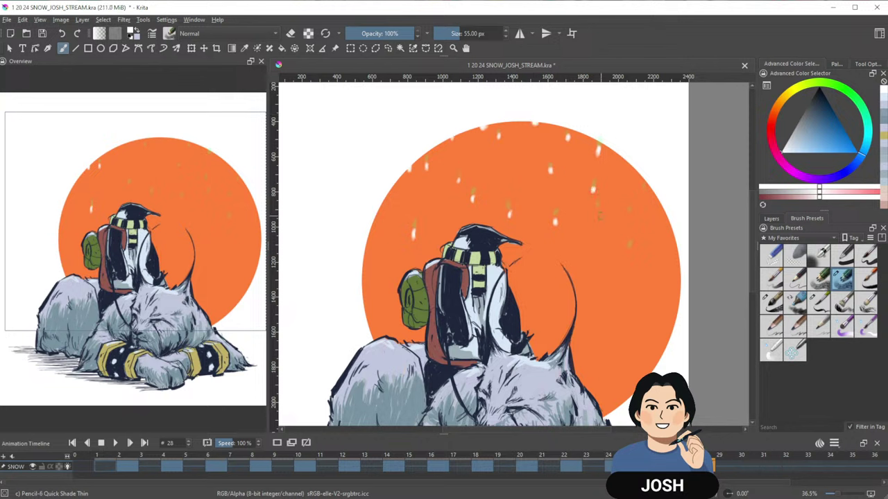
pyautogui.click(597, 213)
pyautogui.click(631, 215)
pyautogui.click(629, 254)
# Paint all the snowflakes on frame 30 slightly below their onion-skinned frame 28 positions.
pyautogui.click(748, 466)
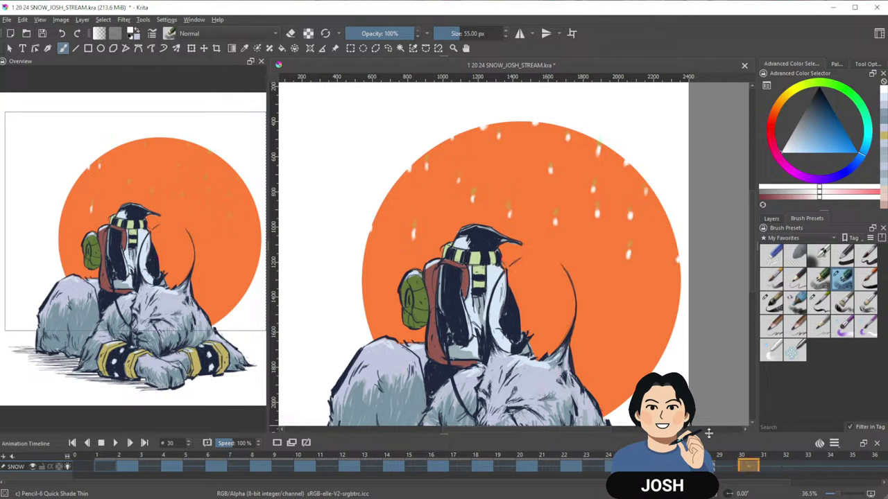
pyautogui.moveTo(414, 241); pyautogui.dragTo(414, 248)
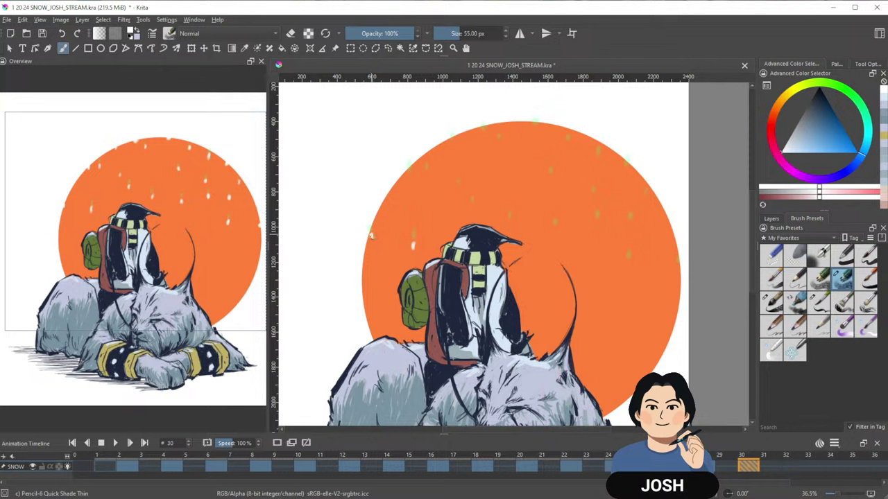
pyautogui.click(407, 176)
pyautogui.click(451, 144)
pyautogui.click(456, 187)
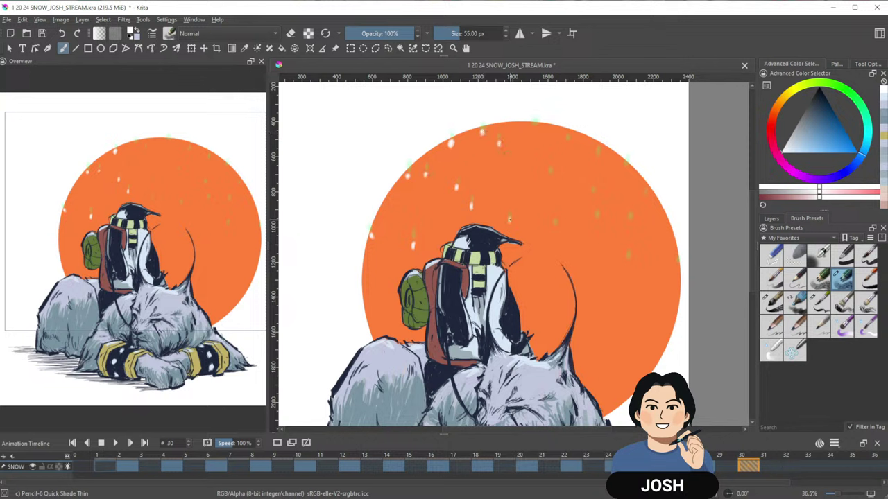
pyautogui.moveTo(534, 123); pyautogui.dragTo(535, 129)
pyautogui.click(555, 230)
pyautogui.click(600, 158)
pyautogui.click(594, 194)
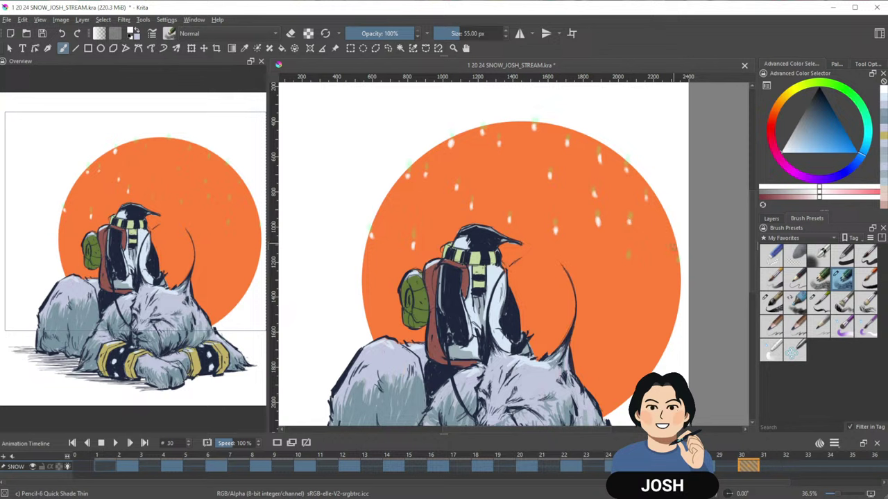
pyautogui.click(676, 262)
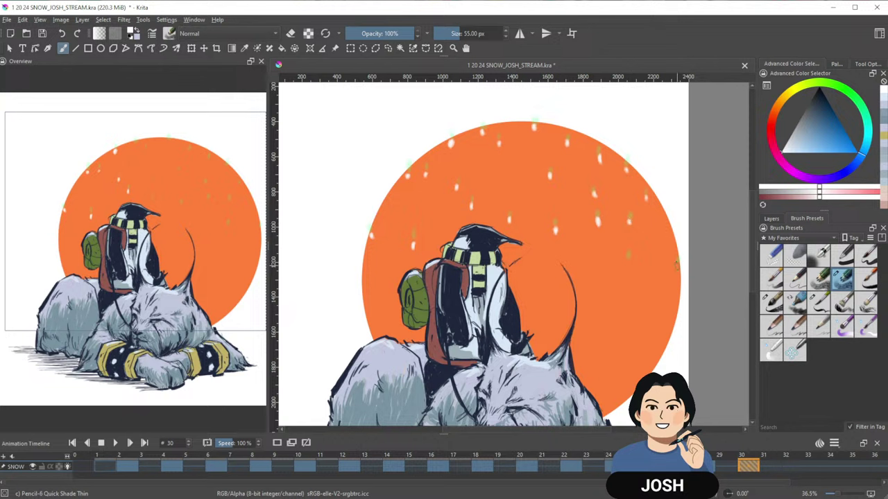
pyautogui.click(626, 263)
# Paint all the snowflakes on frame 32 as small dabs just below their frame 30 positions.
pyautogui.click(792, 468)
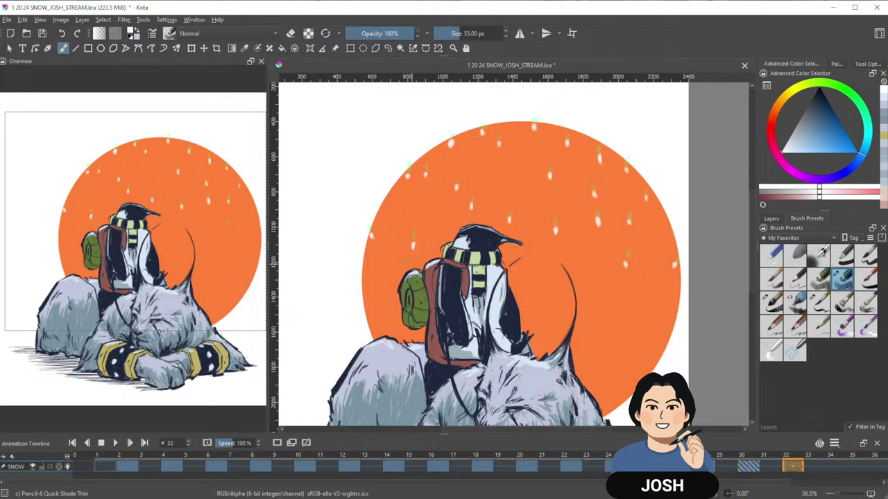
pyautogui.click(410, 255)
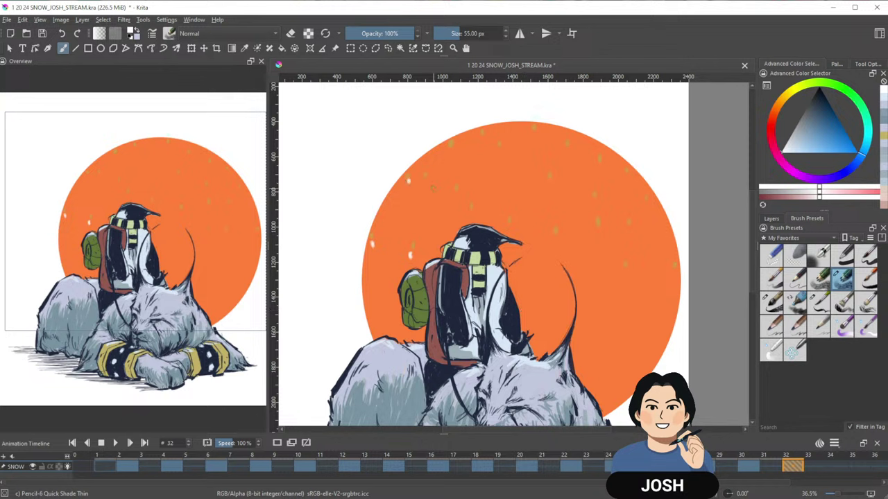
pyautogui.click(451, 149)
pyautogui.click(455, 198)
pyautogui.click(483, 137)
pyautogui.click(500, 150)
pyautogui.click(472, 212)
pyautogui.click(509, 227)
pyautogui.click(549, 184)
pyautogui.click(566, 151)
pyautogui.click(601, 169)
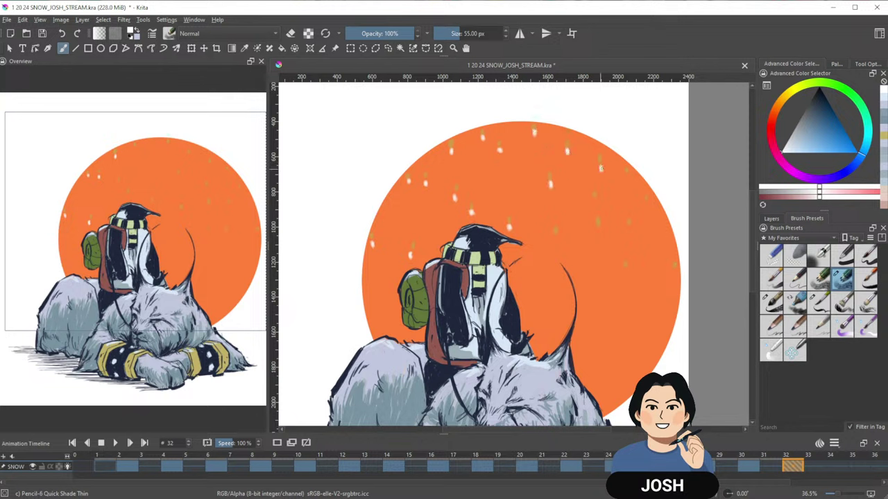
pyautogui.click(595, 202)
pyautogui.click(554, 236)
pyautogui.click(599, 232)
pyautogui.click(647, 205)
pyautogui.click(630, 231)
pyautogui.click(627, 274)
pyautogui.click(674, 273)
# Paint the snowflakes on frame 34 just below their frame 32 positions and add new flakes at the orange disc's upper rim.
pyautogui.click(834, 466)
pyautogui.press('Delete')
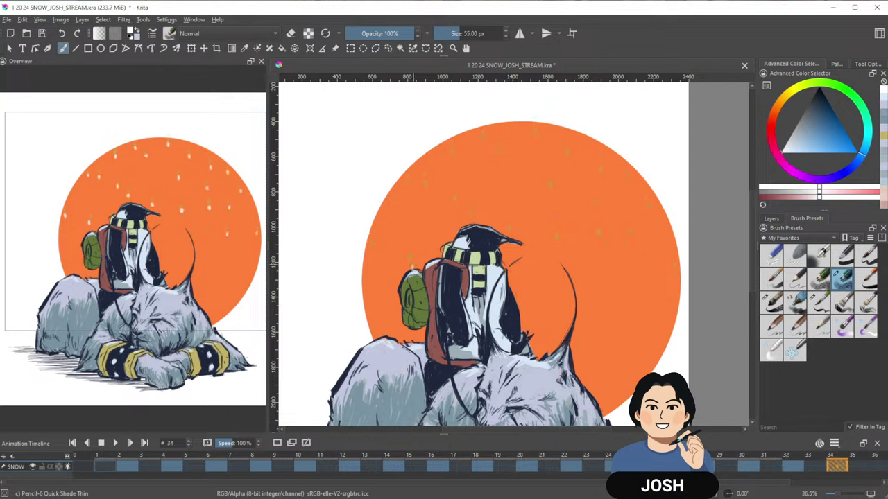
pyautogui.click(413, 268)
pyautogui.click(407, 192)
pyautogui.click(425, 193)
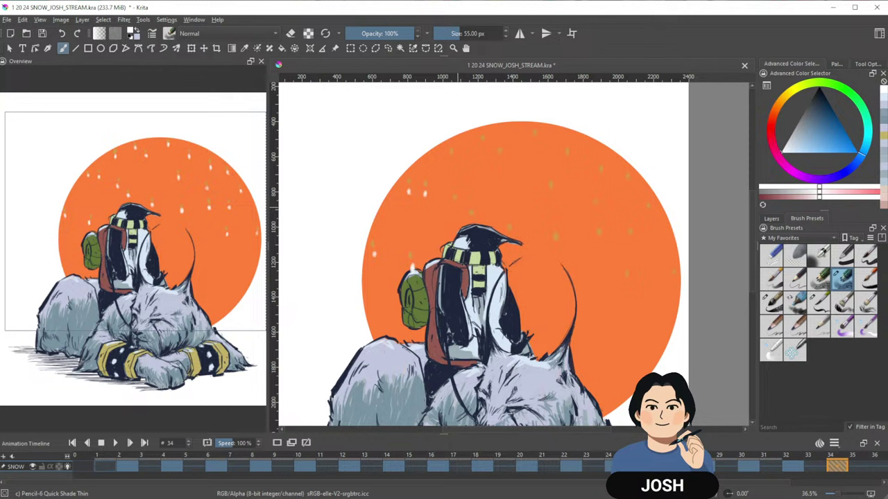
pyautogui.click(457, 205)
pyautogui.click(454, 156)
pyautogui.click(475, 218)
pyautogui.click(484, 143)
pyautogui.click(503, 154)
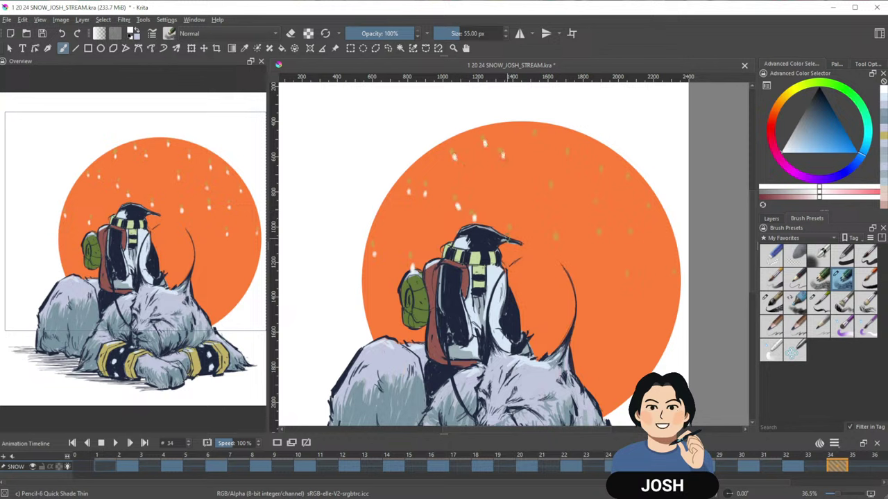
pyautogui.click(536, 144)
pyautogui.click(568, 159)
pyautogui.click(553, 191)
pyautogui.click(560, 244)
pyautogui.click(603, 174)
pyautogui.click(596, 238)
pyautogui.click(648, 213)
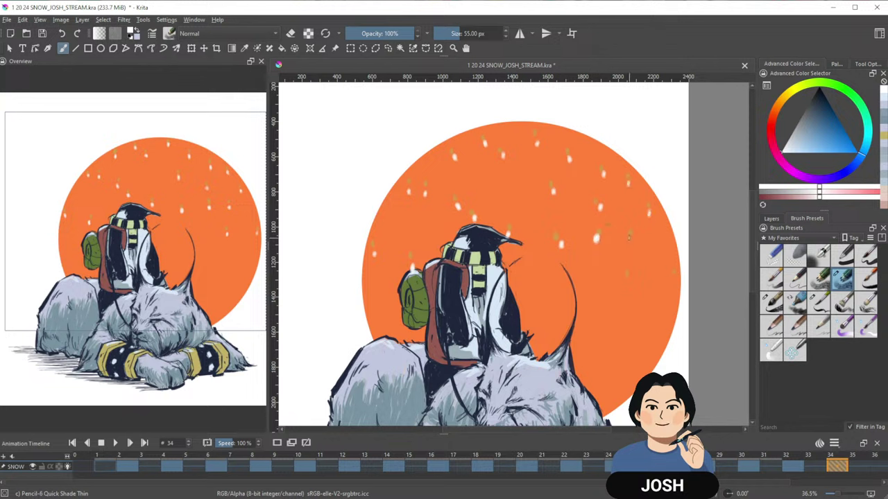
pyautogui.click(629, 240)
pyautogui.click(597, 141)
pyautogui.click(444, 140)
pyautogui.click(624, 283)
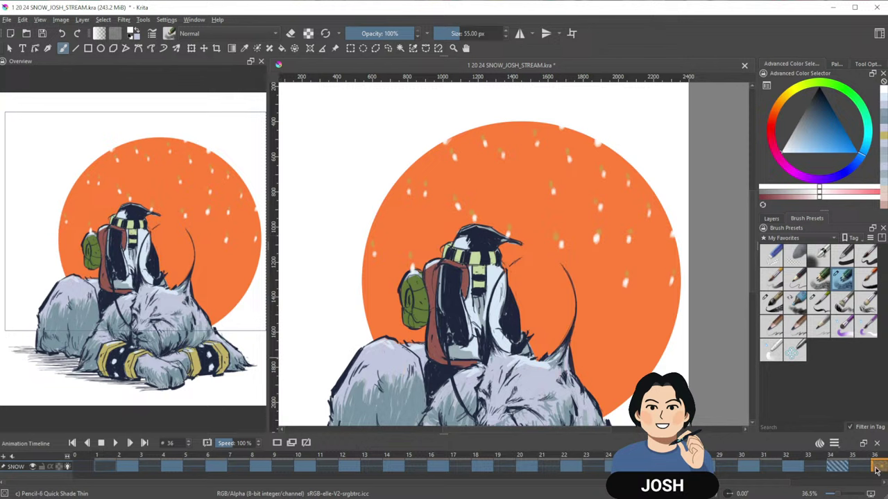
# Paint all the snowflakes on frame 36 slightly below their onion-skinned frame 34 positions.
pyautogui.click(871, 468)
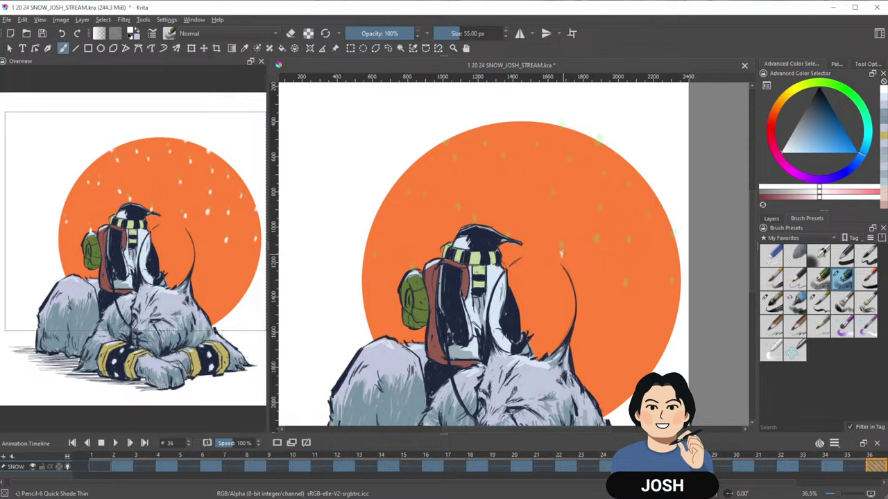
pyautogui.click(596, 147)
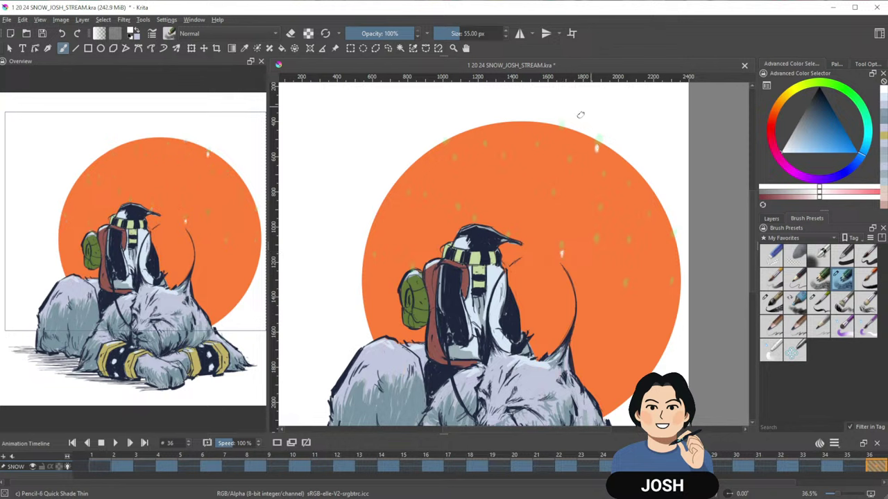
pyautogui.click(562, 129)
pyautogui.click(594, 247)
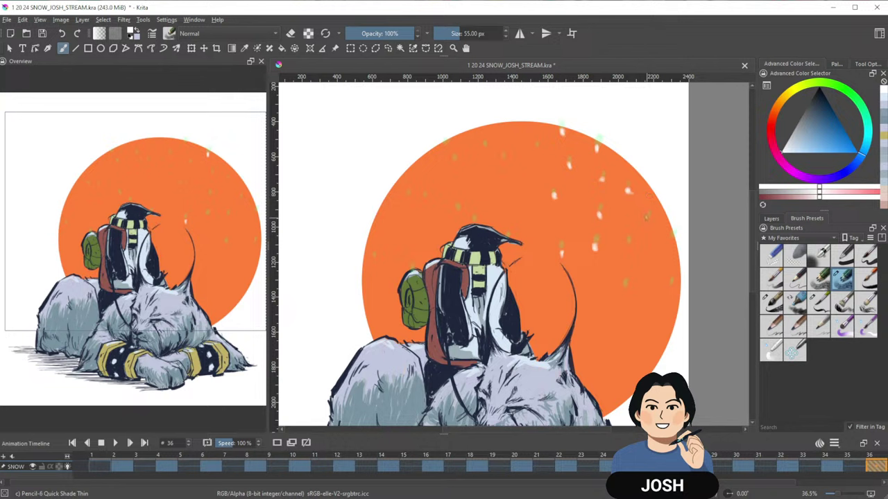
pyautogui.click(647, 217)
pyautogui.click(667, 243)
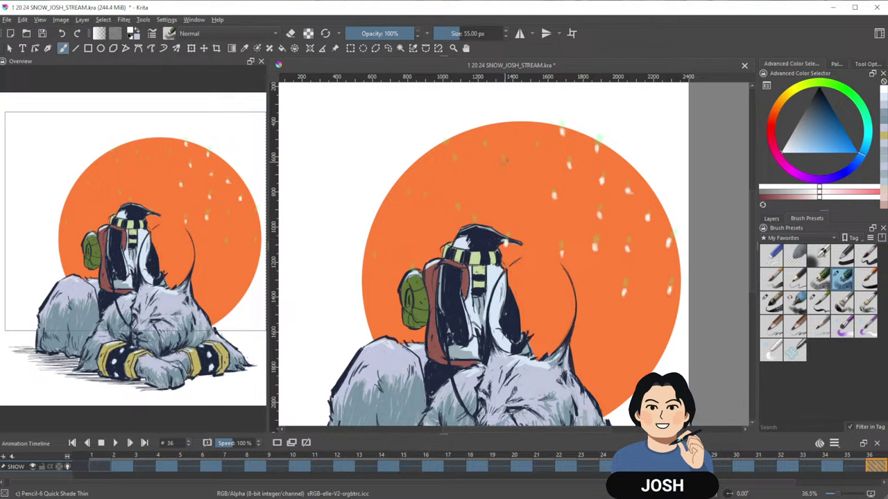
pyautogui.click(503, 163)
pyautogui.click(536, 152)
pyautogui.click(444, 148)
pyautogui.click(478, 227)
pyautogui.click(374, 261)
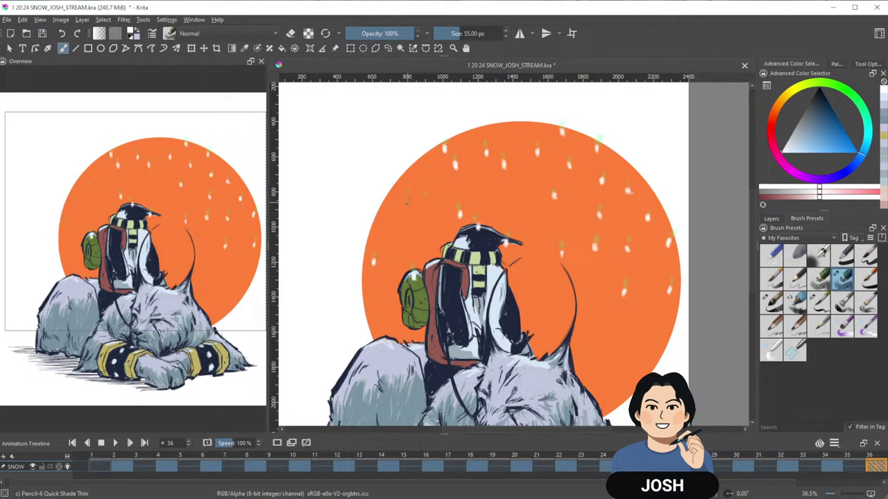
pyautogui.click(408, 199)
# Start frame 38 by painting the snowflakes around the penguin's head below their frame 36 positions.
pyautogui.moveTo(66, 457); pyautogui.dragTo(20, 462)
pyautogui.click(760, 465)
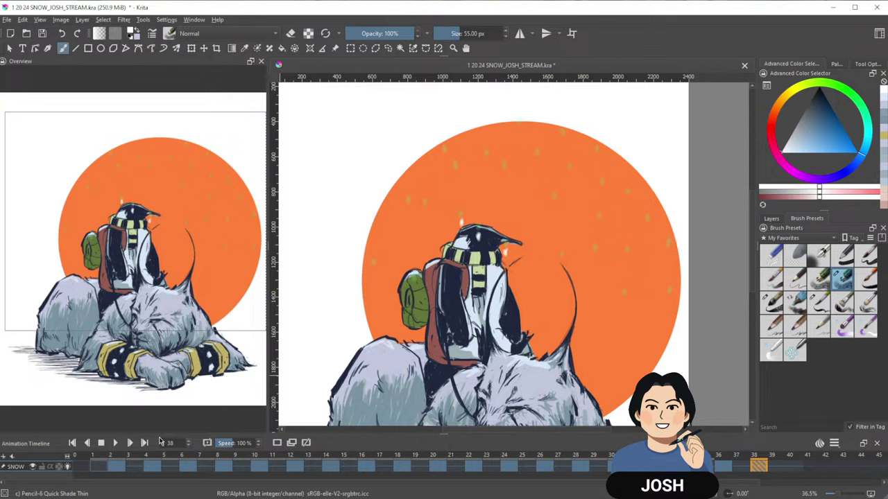
# Play the snow animation from frame 2 to review the falling motion across the whole illustration.
pyautogui.click(117, 467)
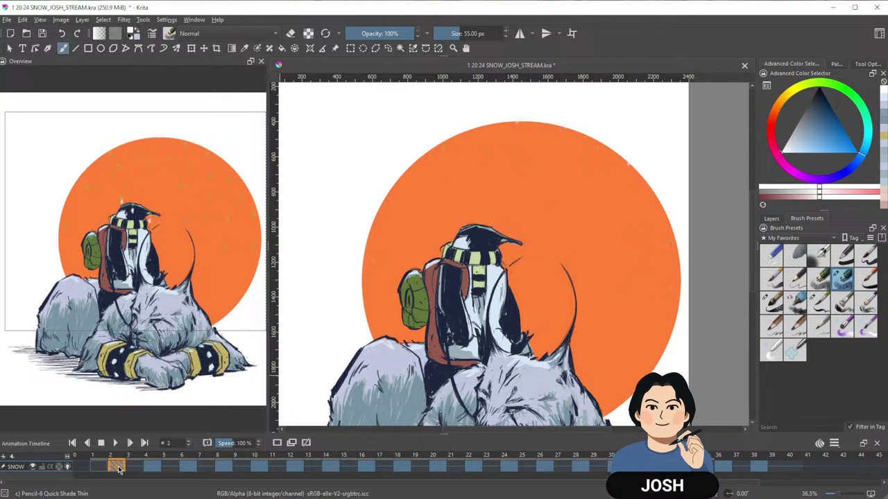
pyautogui.press('space')
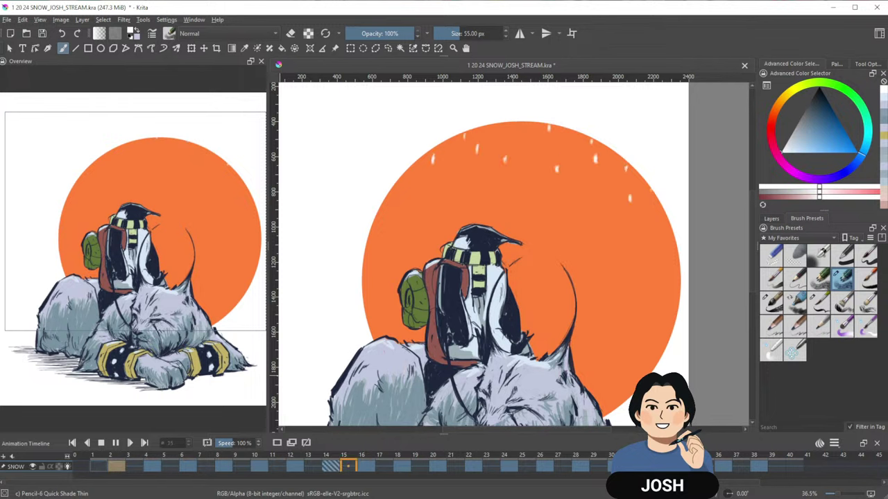
pyautogui.scroll(-2, 486, 244)
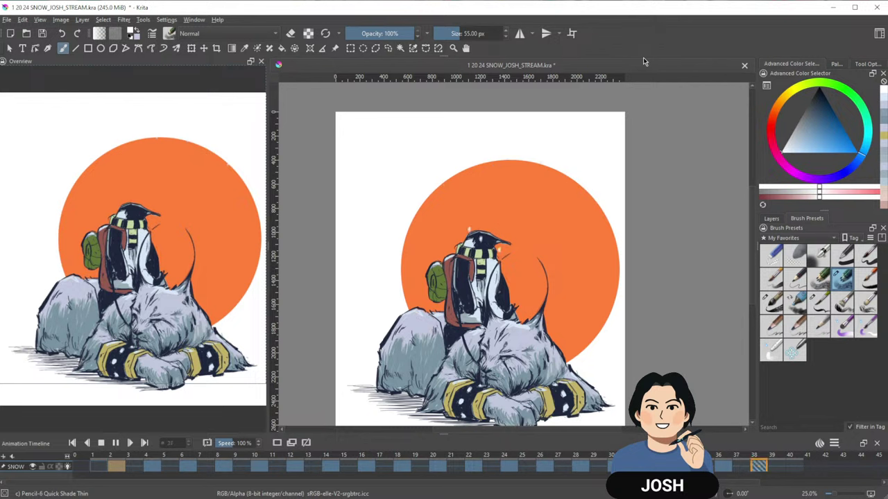
# Continue frame 38 by painting snowflakes below their frame 36 positions across the disc's upper half and the area around the penguin's head.
pyautogui.click(753, 462)
pyautogui.scroll(2, 509, 169)
pyautogui.click(416, 241)
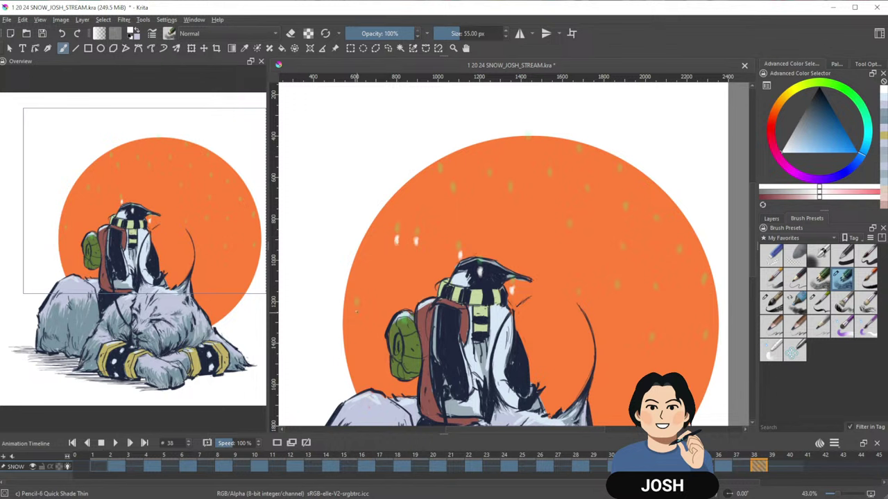
pyautogui.click(439, 176)
pyautogui.click(489, 182)
pyautogui.click(529, 143)
pyautogui.click(591, 194)
pyautogui.click(582, 157)
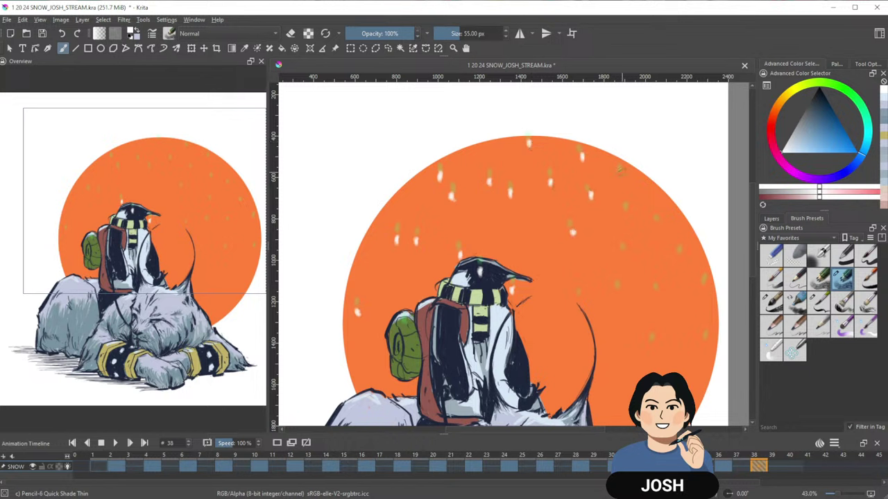
# Finish frame 38 by painting the snowflakes over the cat's tail and down the disc's right side below their onion-skinned positions.
pyautogui.click(621, 173)
pyautogui.click(618, 256)
pyautogui.click(575, 305)
pyautogui.click(617, 294)
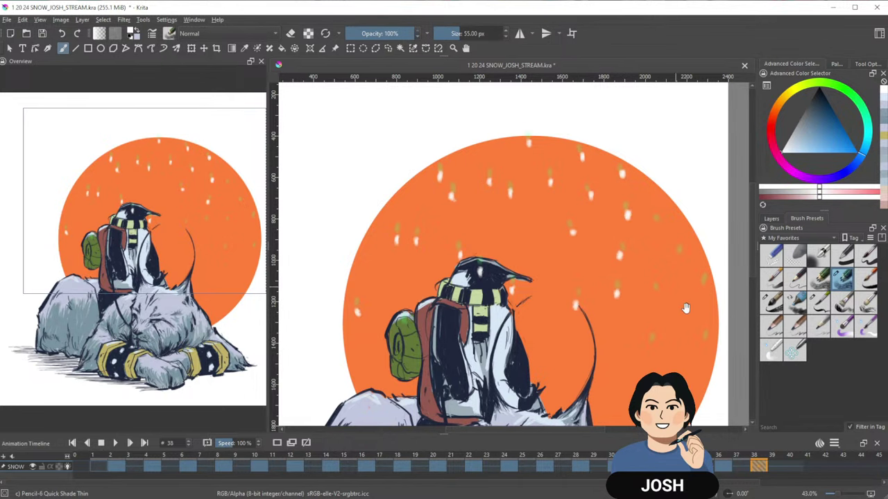
pyautogui.moveTo(685, 308); pyautogui.dragTo(671, 253)
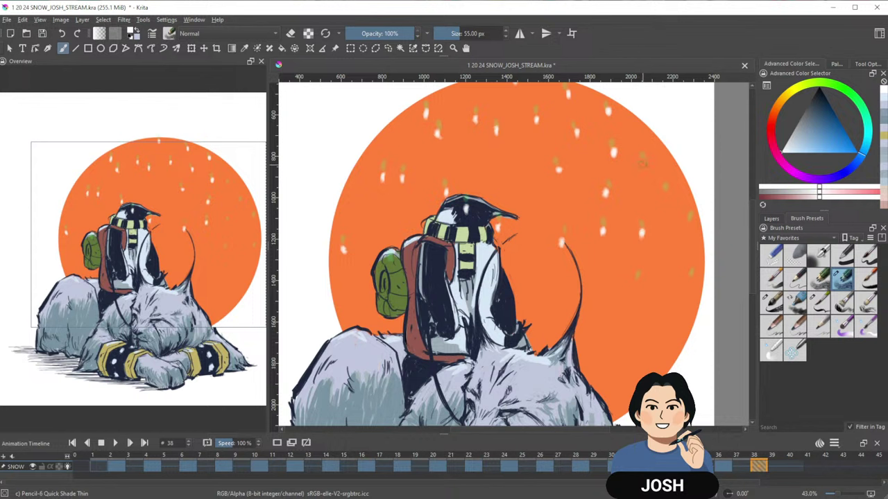
pyautogui.click(641, 162)
pyautogui.click(691, 279)
pyautogui.scroll(-2, 673, 222)
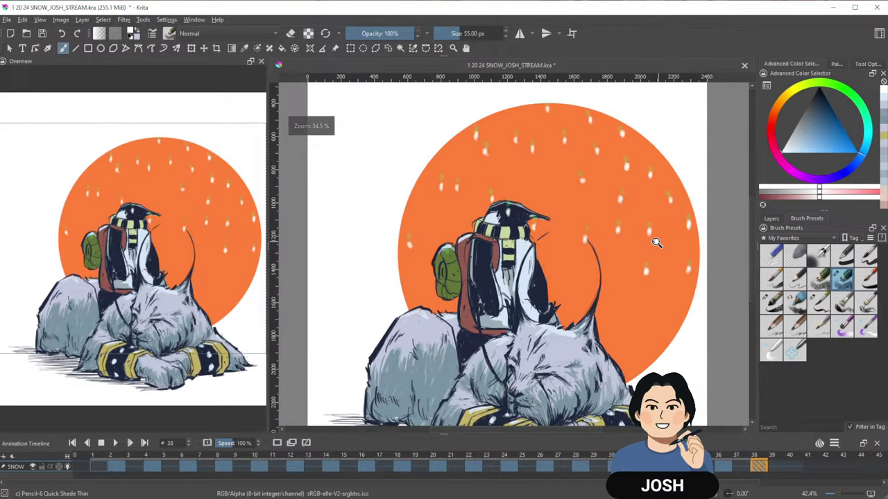
pyautogui.moveTo(623, 227); pyautogui.dragTo(619, 224)
# Start frame 40 by painting the snowflakes around the penguin, the disc's left edge and the tail tip below their frame 38 positions.
pyautogui.click(795, 465)
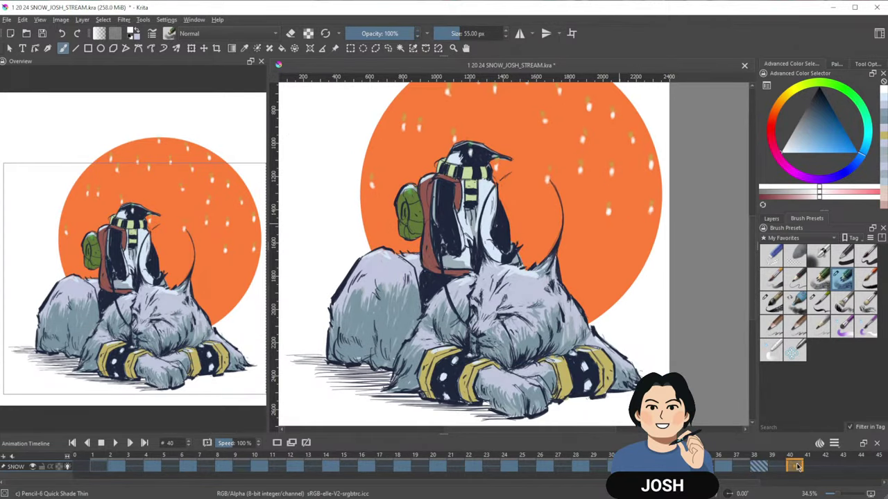
pyautogui.scroll(3, 557, 197)
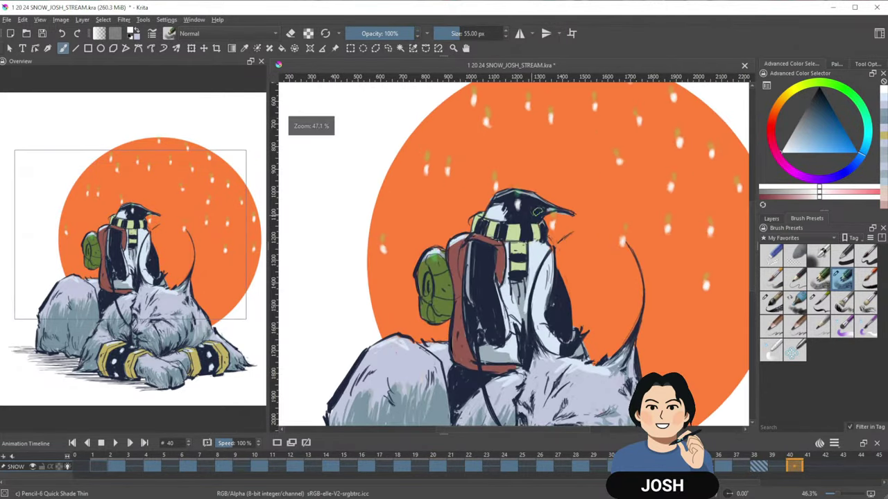
pyautogui.moveTo(516, 212); pyautogui.dragTo(516, 219)
pyautogui.click(494, 199)
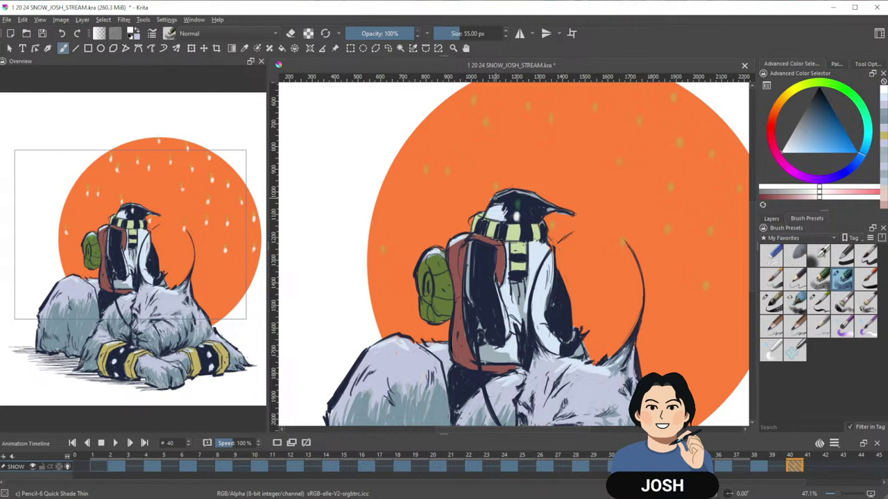
pyautogui.click(382, 259)
pyautogui.click(622, 253)
pyautogui.moveTo(618, 172); pyautogui.dragTo(636, 201)
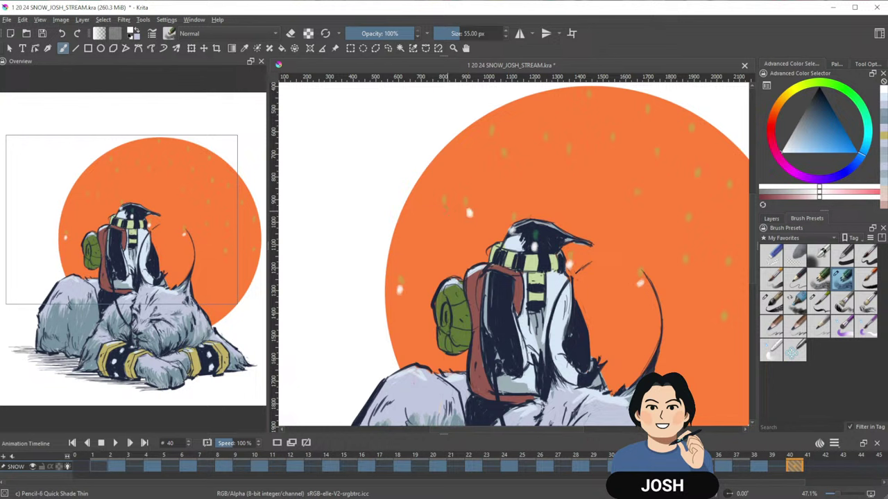
# Paint the snowflakes across the disc's upper left and upper middle on frame 40 slightly below their frame 38 positions.
pyautogui.click(444, 206)
pyautogui.click(505, 161)
pyautogui.click(588, 103)
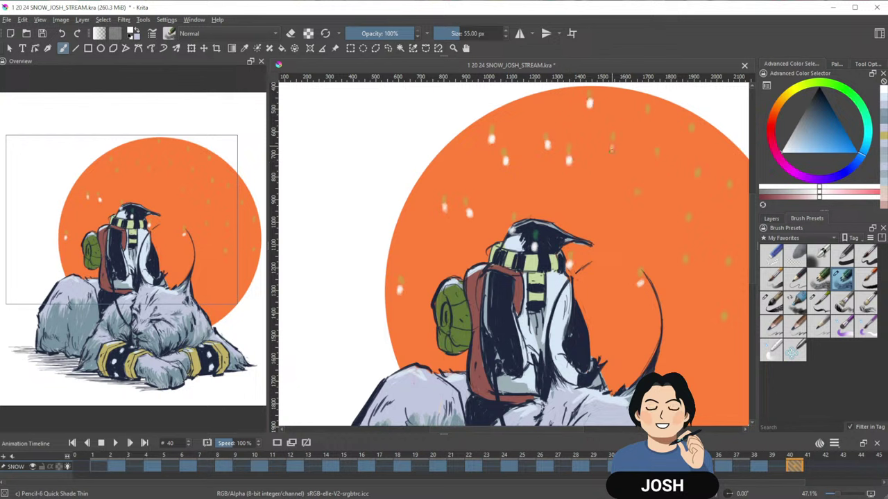
pyautogui.press('m')
pyautogui.press('m')
pyautogui.click(637, 200)
pyautogui.click(658, 159)
pyautogui.click(649, 114)
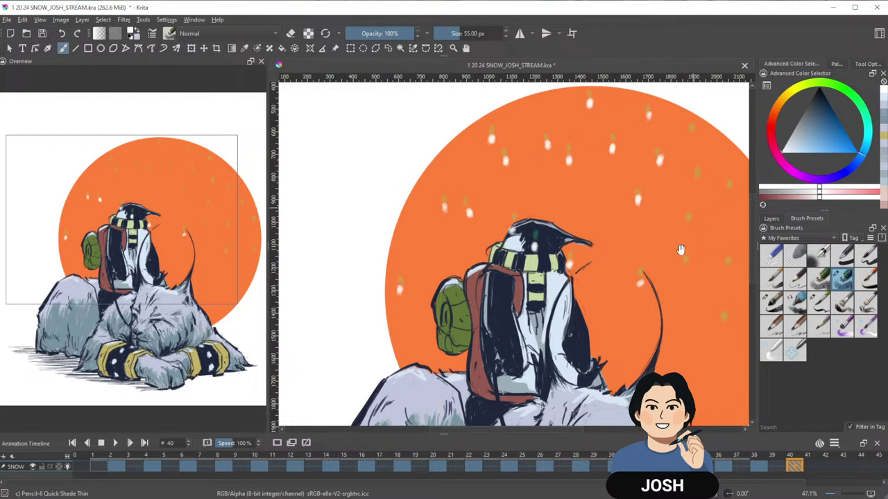
# Paint the remaining snowflakes down the disc's right side on frame 40 and save the file.
pyautogui.moveTo(681, 249); pyautogui.dragTo(627, 252)
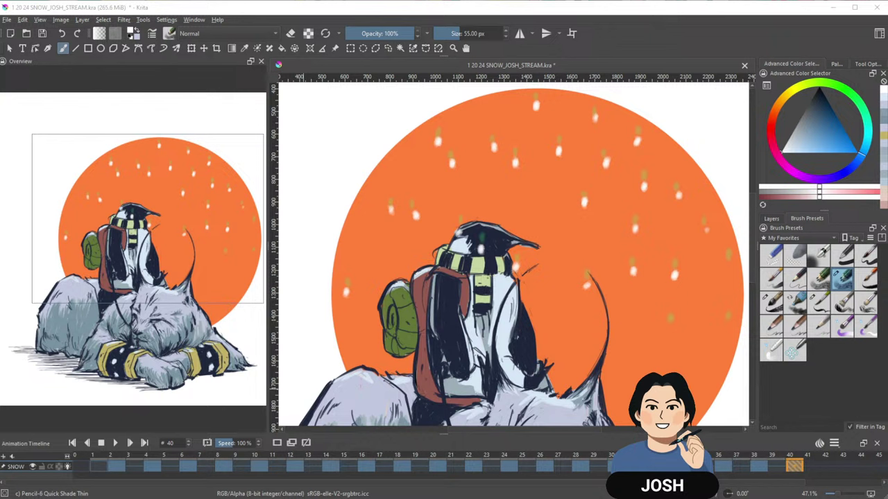
pyautogui.hotkey('ctrl', 's')
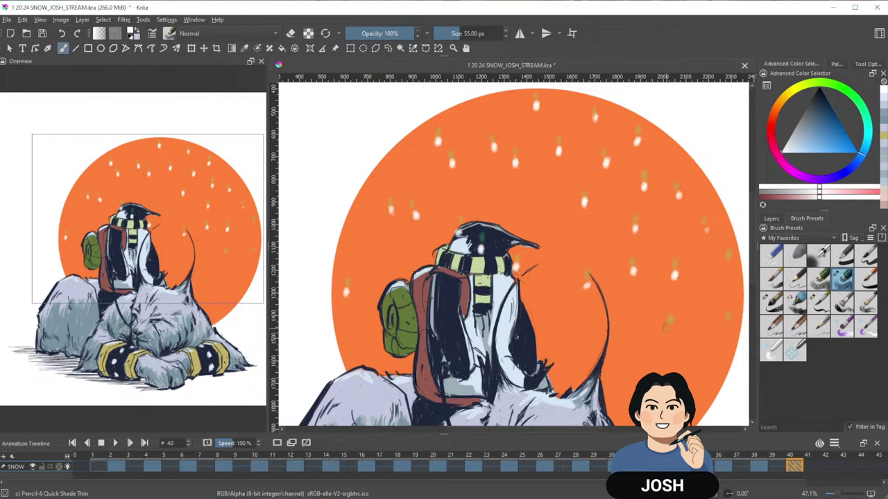
pyautogui.moveTo(667, 324); pyautogui.dragTo(668, 330)
pyautogui.moveTo(707, 231); pyautogui.dragTo(707, 237)
pyautogui.scroll(-1, 726, 326)
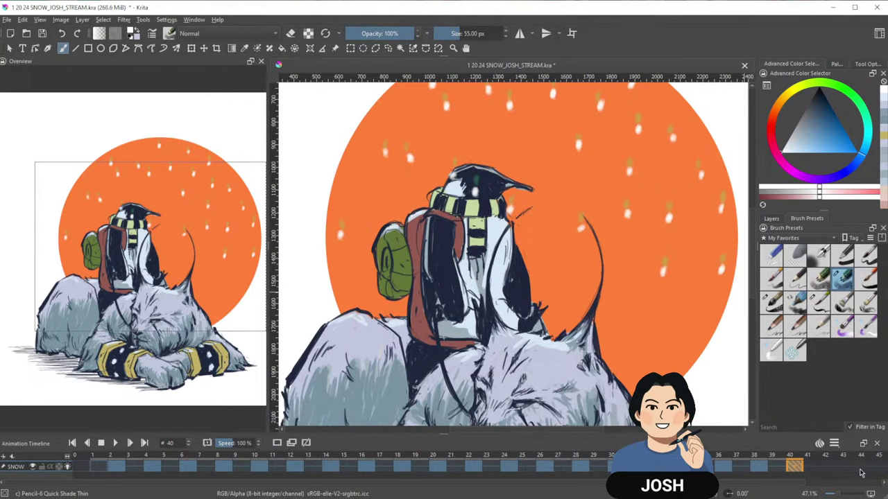
# Set the clip end to frame 60 and start frame 42 with the low snowflake on the disc's right side.
pyautogui.click(834, 443)
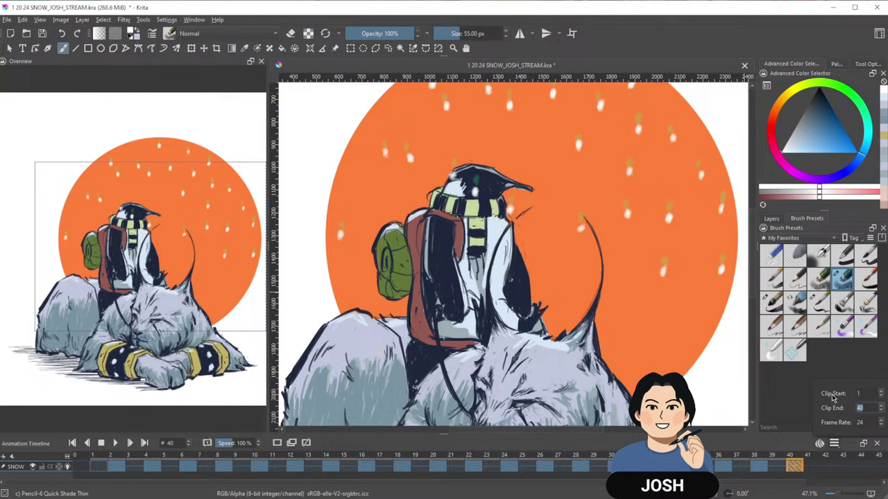
pyautogui.write('80')
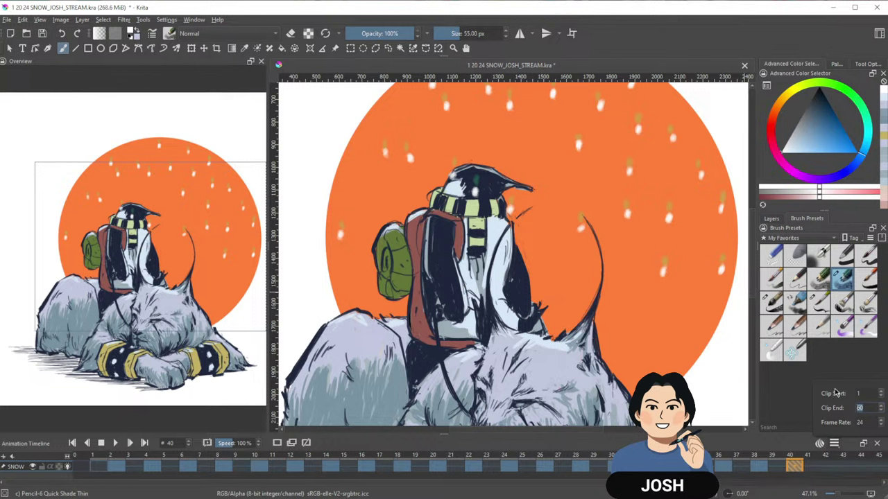
pyautogui.click(829, 466)
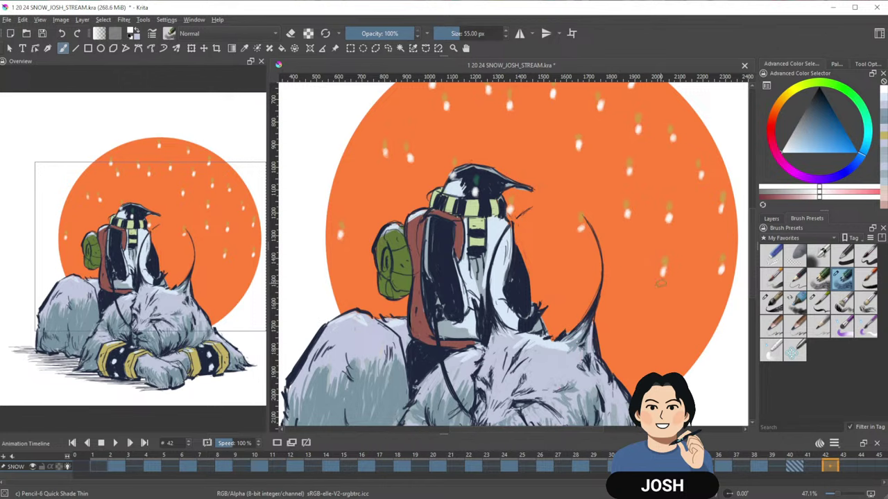
pyautogui.moveTo(681, 212); pyautogui.dragTo(686, 291)
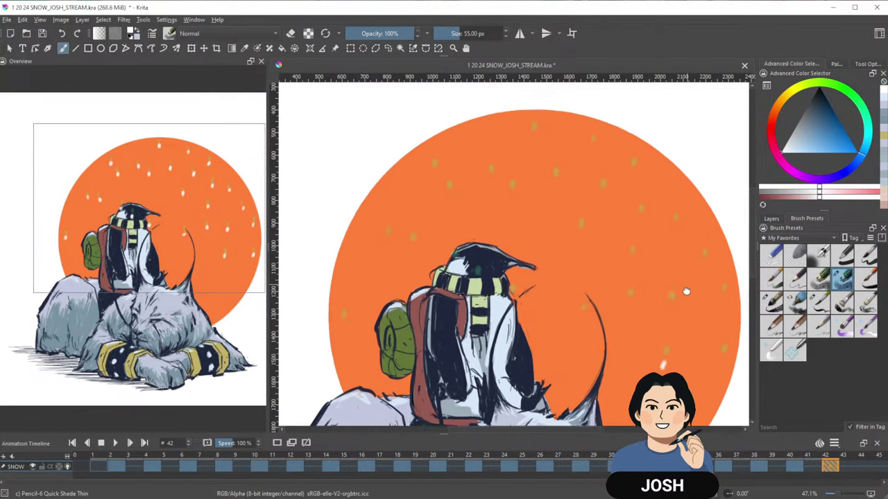
# Add new snowflakes at the disc's upper rim on frame 42 and paint the upper-left flakes below their frame 40 positions.
pyautogui.click(566, 111)
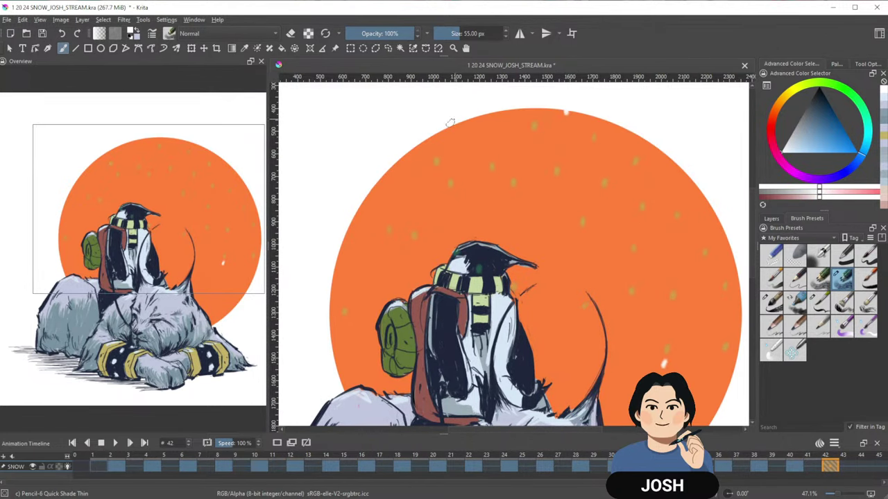
pyautogui.click(449, 129)
pyautogui.click(431, 171)
pyautogui.click(416, 244)
pyautogui.click(389, 241)
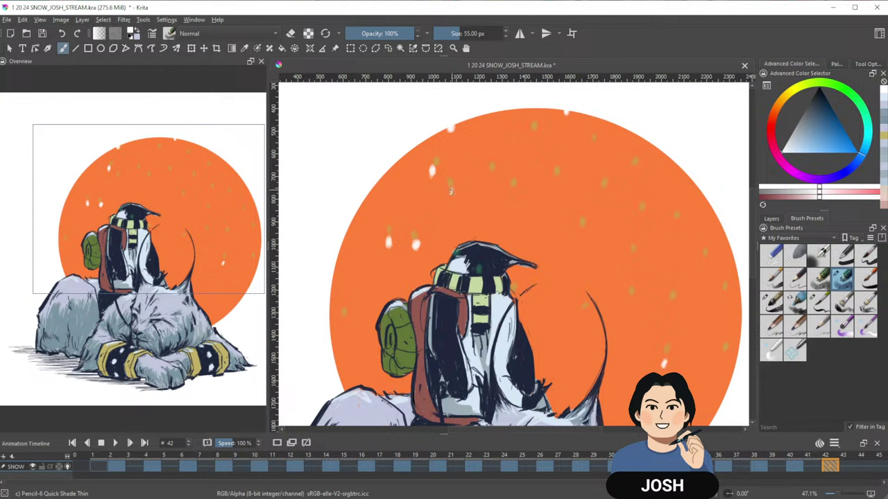
pyautogui.click(450, 192)
pyautogui.click(493, 173)
pyautogui.click(557, 178)
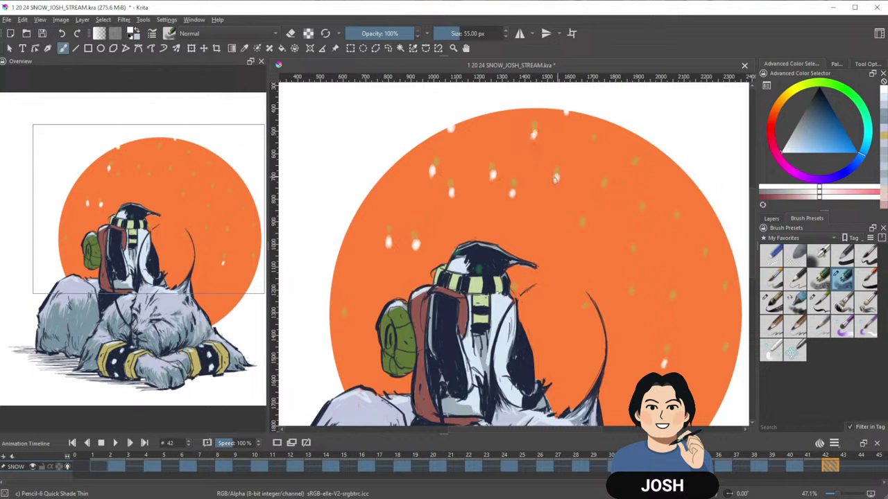
# Paint the snowflakes on the disc's right side, around the penguin and at the left edge of frame 42 below their frame 40 positions.
pyautogui.click(581, 230)
pyautogui.click(604, 189)
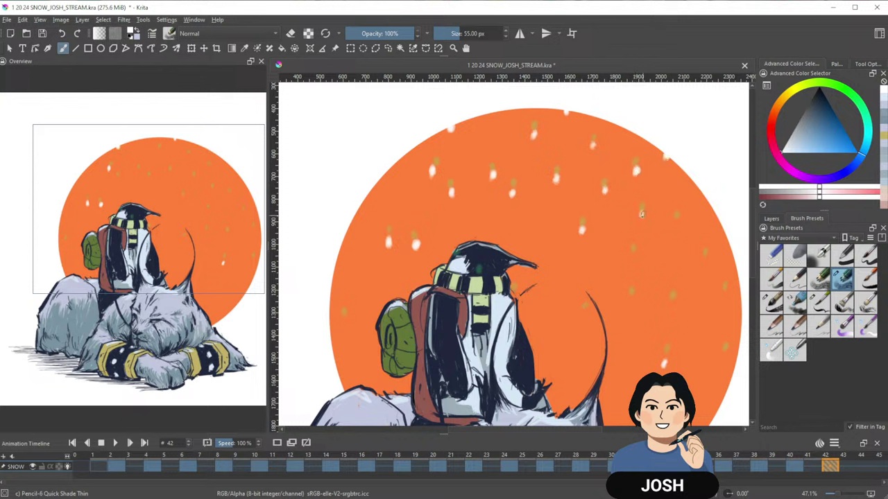
pyautogui.click(584, 314)
pyautogui.click(671, 304)
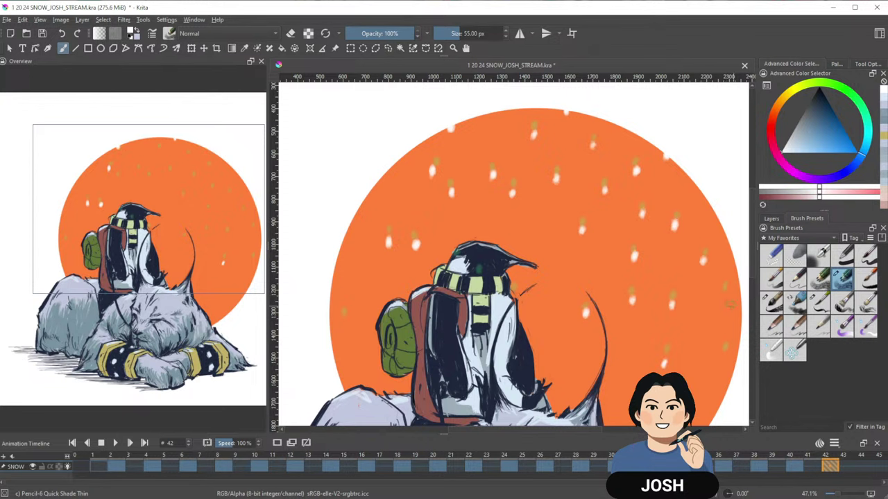
pyautogui.click(725, 300)
pyautogui.moveTo(513, 304); pyautogui.dragTo(563, 257)
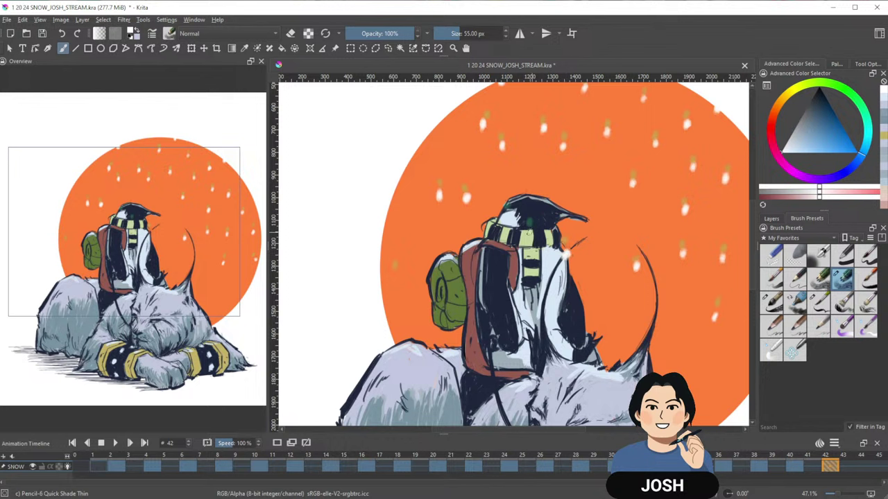
pyautogui.click(529, 233)
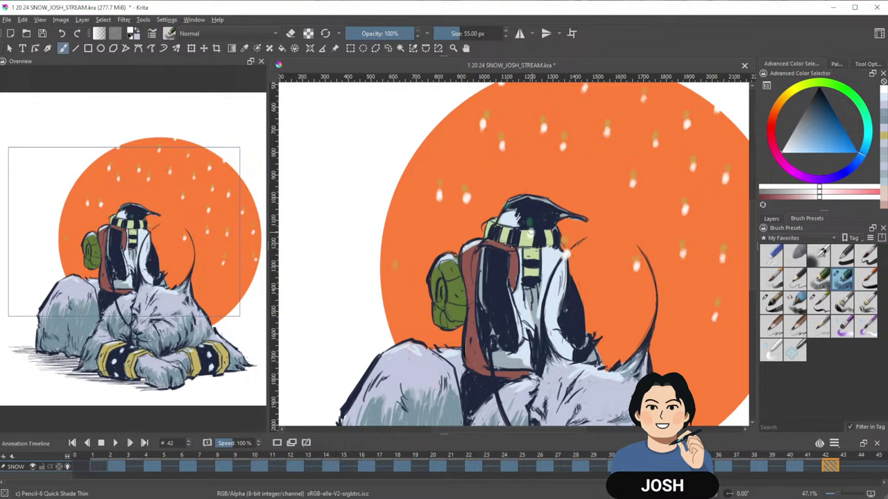
pyautogui.click(395, 278)
# Step back and forth between frames 38 and 44 to compare the snowflake positions with frame 42.
pyautogui.hotkey('ctrl', 'Left')
pyautogui.hotkey('ctrl', 'Right')
pyautogui.hotkey('ctrl', 'Left')
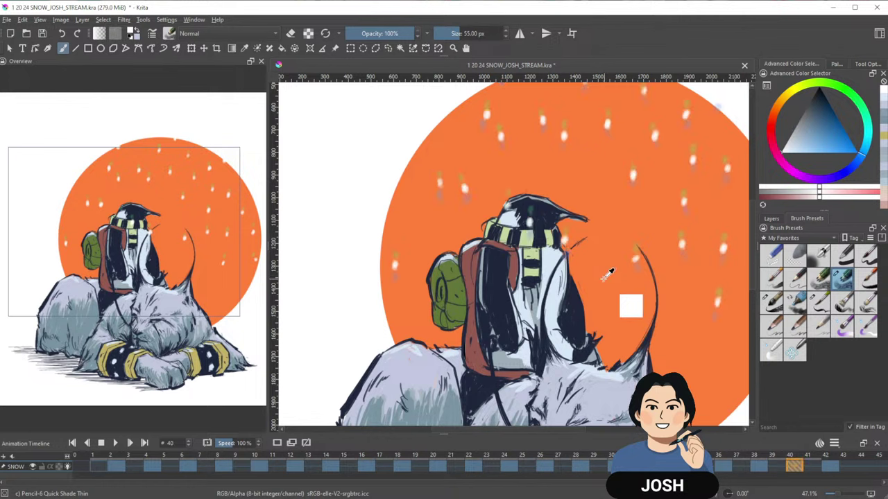
pyautogui.hotkey('ctrl', 'Right')
pyautogui.moveTo(686, 325)
pyautogui.mouseDown()
pyautogui.moveTo(647, 343)
pyautogui.moveTo(630, 364)
pyautogui.moveTo(628, 267)
pyautogui.mouseUp()
pyautogui.scroll(-2, 695, 262)
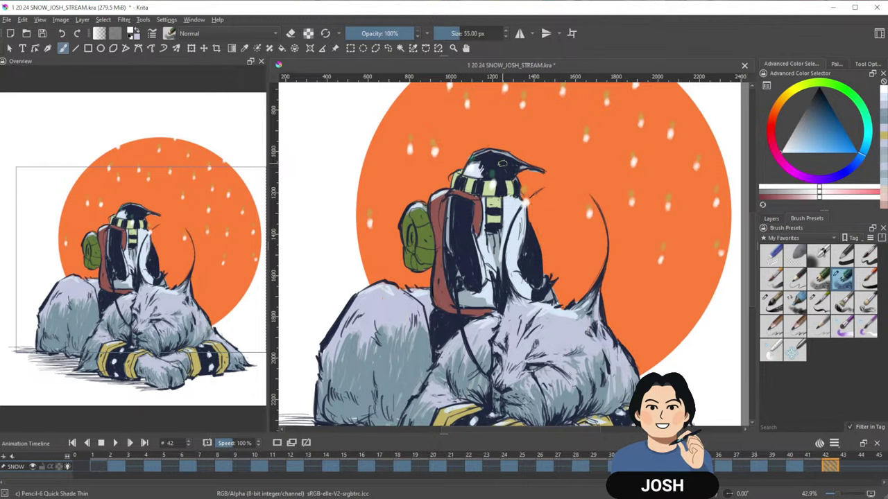
pyautogui.moveTo(723, 251); pyautogui.dragTo(721, 267)
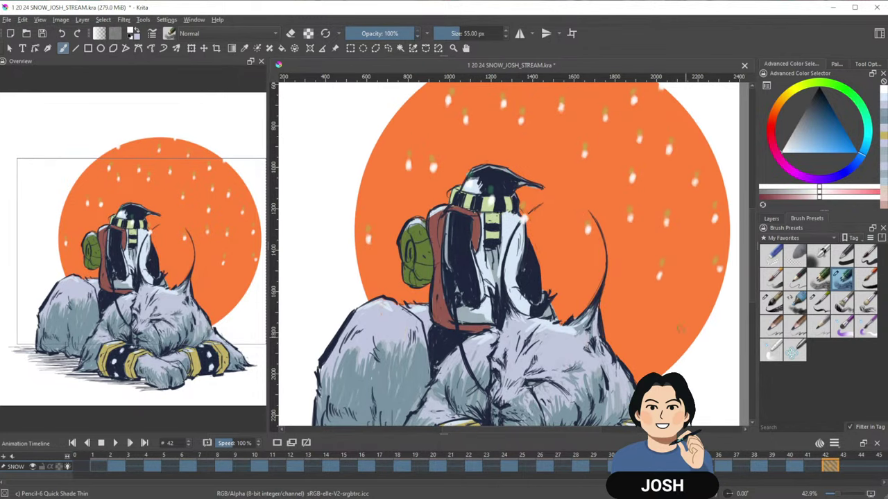
pyautogui.moveTo(662, 288); pyautogui.dragTo(694, 323)
pyautogui.press('Right')
pyautogui.press('Right')
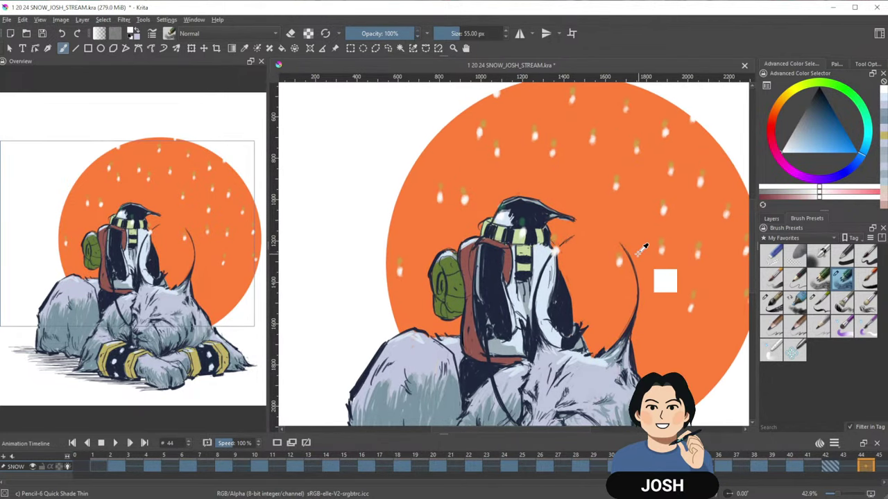
pyautogui.press('Left')
pyautogui.press('Left')
pyautogui.press('Left')
pyautogui.press('Left')
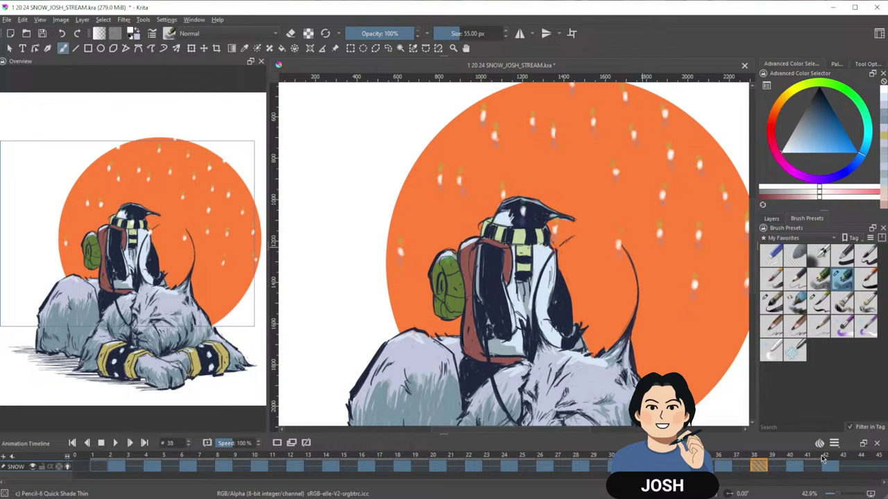
pyautogui.click(823, 456)
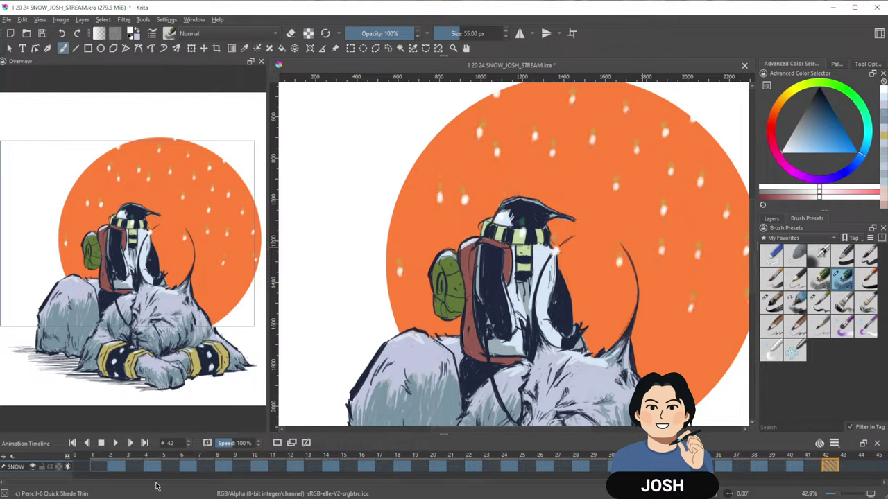
# Play the snow animation from frame 1 with the whole illustration in view, and save the file.
pyautogui.click(97, 468)
pyautogui.scroll(-4, 416, 296)
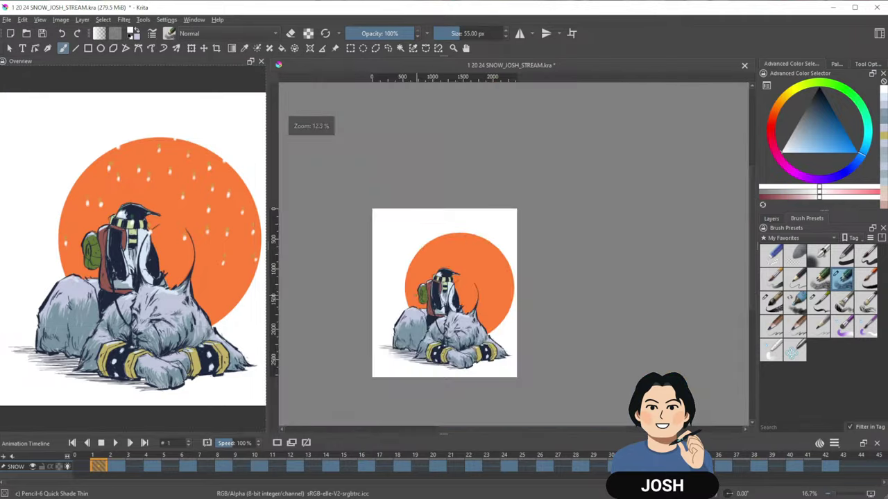
pyautogui.scroll(2, 418, 295)
pyautogui.scroll(-1, 478, 325)
pyautogui.moveTo(486, 357); pyautogui.dragTo(505, 327)
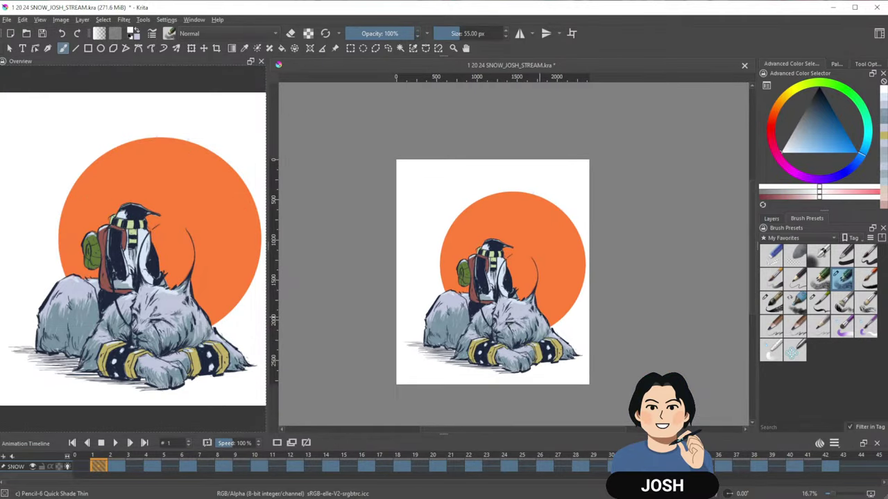
pyautogui.press('space')
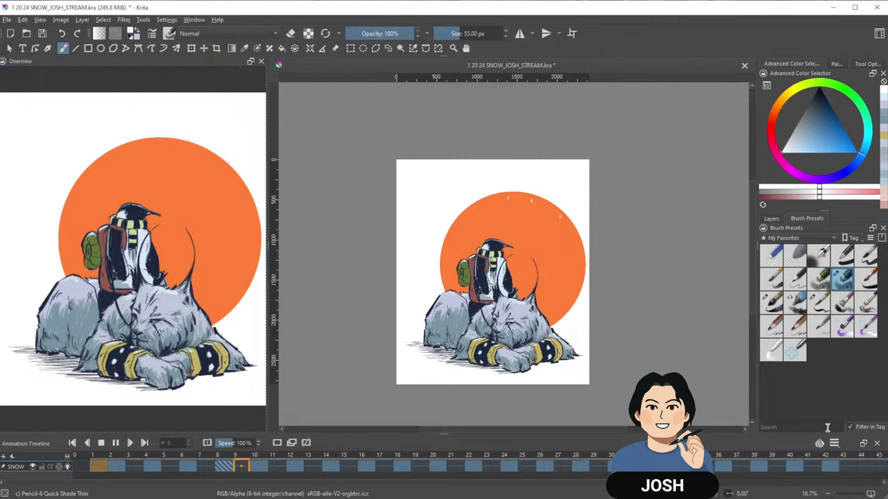
pyautogui.hotkey('ctrl', 's')
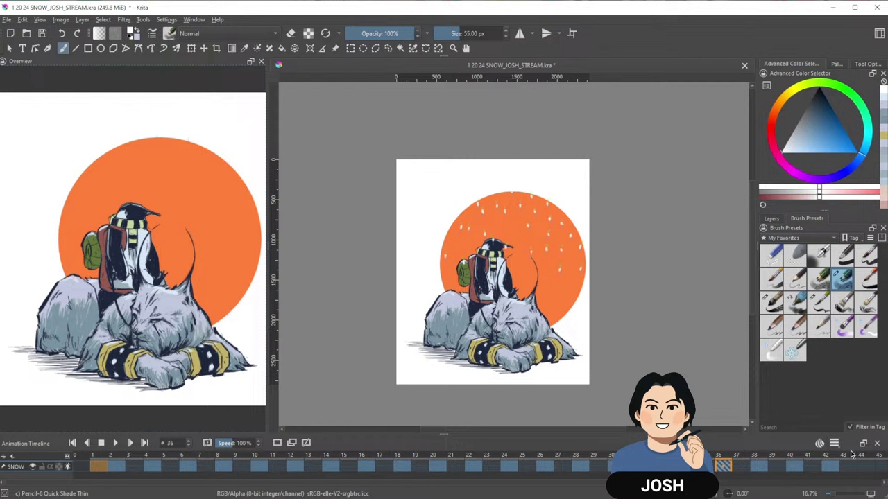
# Start frame 44 and paint the left-side snowflakes below their frame 42 positions, adding a new flake at the disc's upper-left rim.
pyautogui.click(863, 469)
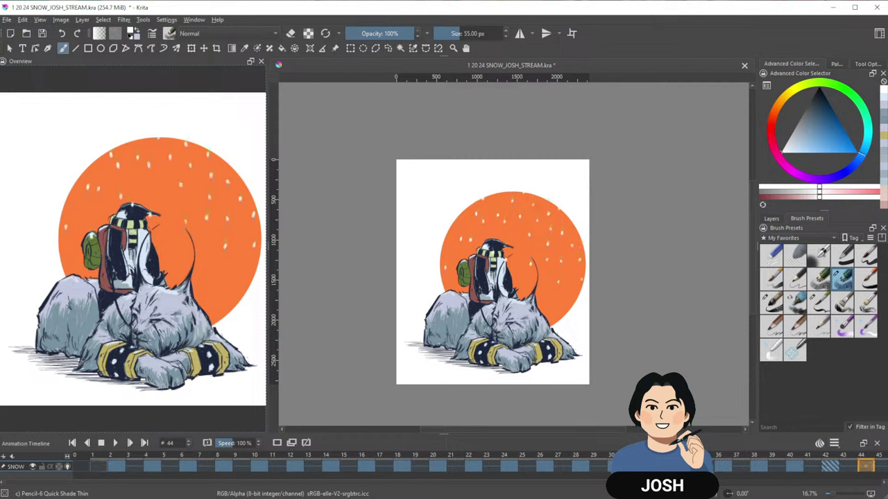
pyautogui.moveTo(373, 485); pyautogui.dragTo(542, 491)
pyautogui.moveTo(534, 230); pyautogui.dragTo(610, 162)
pyautogui.moveTo(627, 276); pyautogui.dragTo(697, 226)
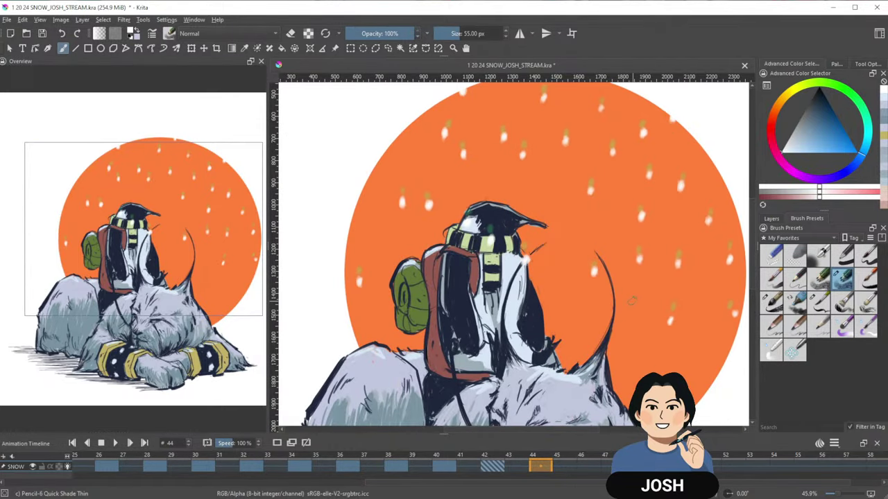
pyautogui.moveTo(358, 290); pyautogui.dragTo(363, 294)
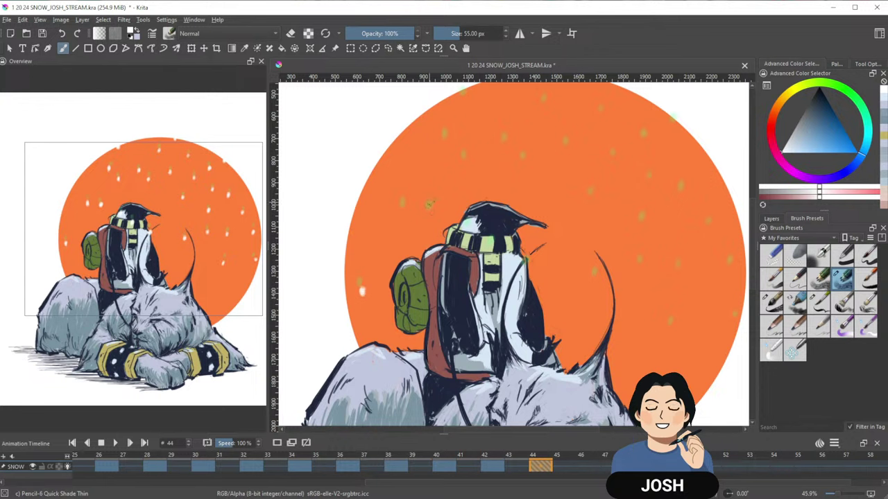
pyautogui.click(432, 214)
pyautogui.moveTo(445, 141); pyautogui.dragTo(445, 147)
pyautogui.moveTo(403, 128); pyautogui.dragTo(406, 135)
# Paint the upper-left and upper-middle snowflakes of frame 44 below their frame 42 positions, adding a new flake at the disc's top rim.
pyautogui.moveTo(541, 165); pyautogui.dragTo(529, 194)
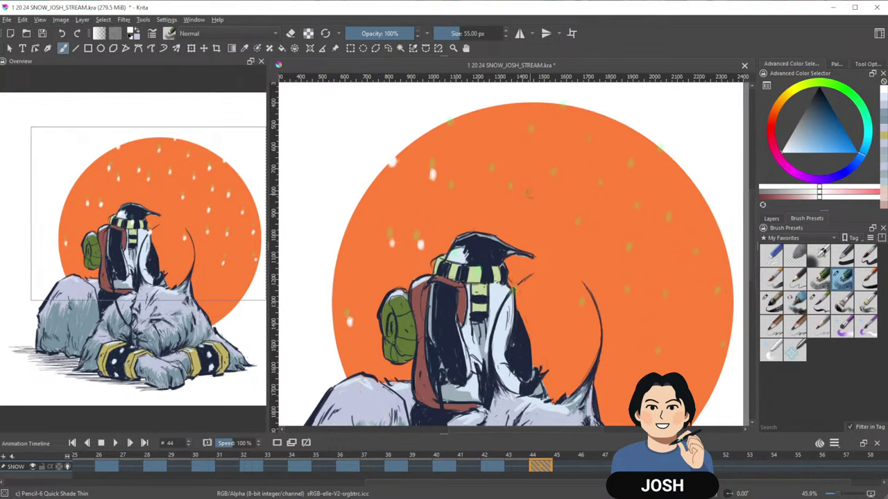
pyautogui.click(452, 133)
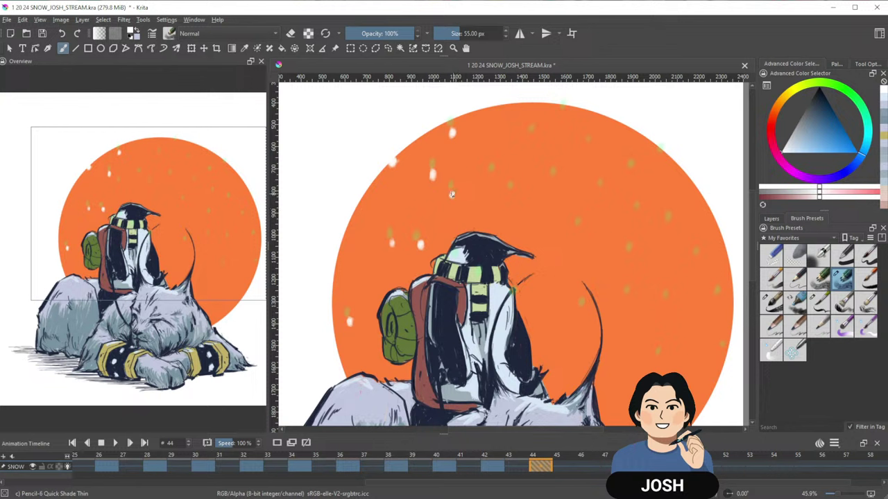
pyautogui.click(451, 195)
pyautogui.click(491, 178)
pyautogui.click(511, 200)
pyautogui.click(531, 139)
pyautogui.click(498, 106)
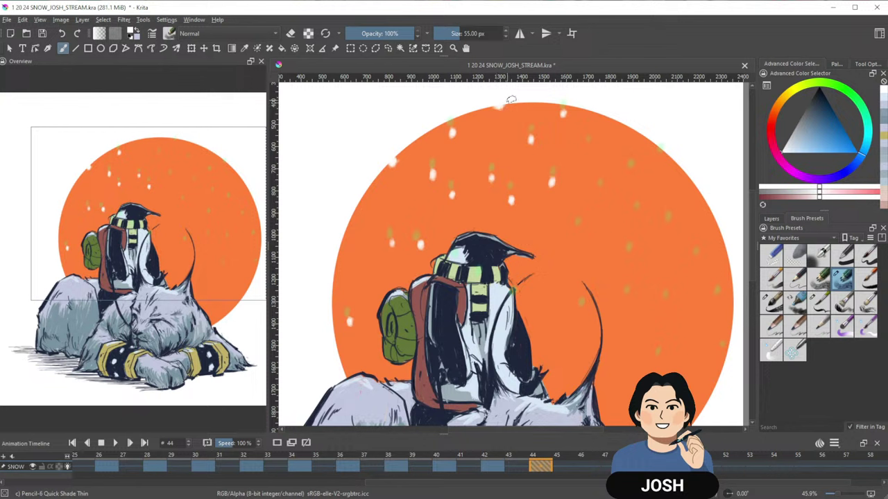
pyautogui.click(590, 148)
pyautogui.click(576, 227)
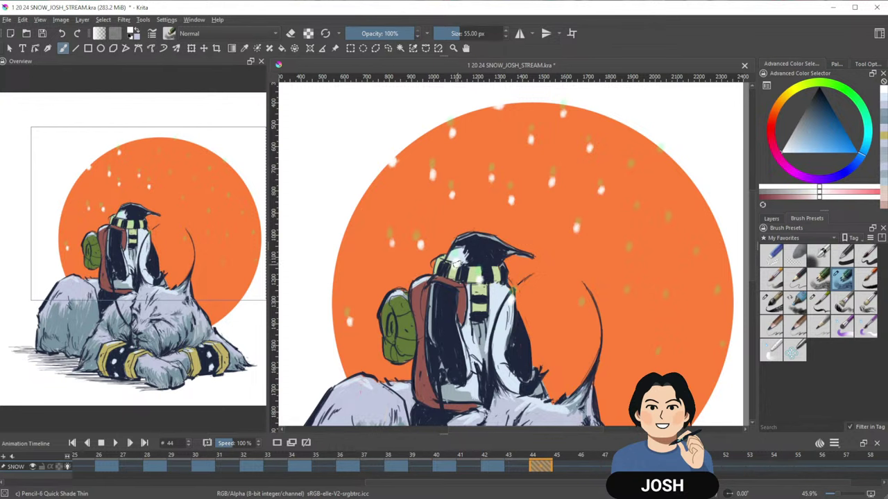
# Paint the snowflakes on the disc's right side of frame 44, including a new flake at the right rim.
pyautogui.press('m')
pyautogui.press('m')
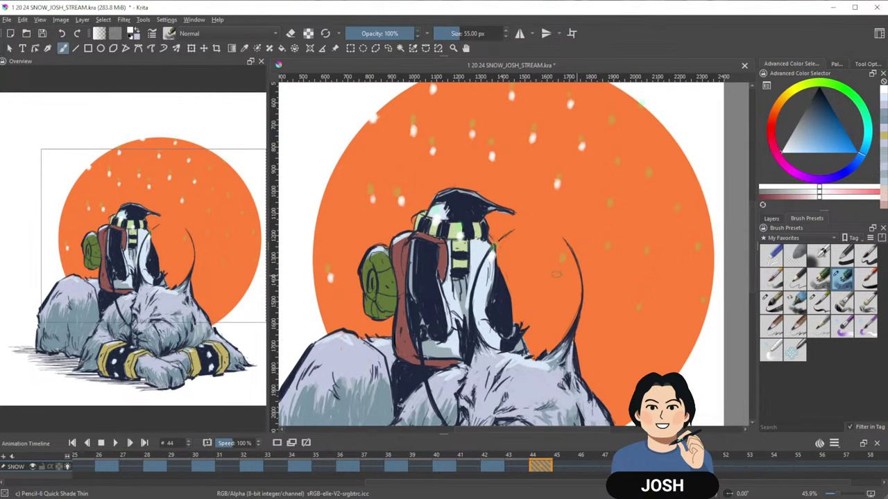
pyautogui.click(561, 270)
pyautogui.click(606, 259)
pyautogui.click(621, 170)
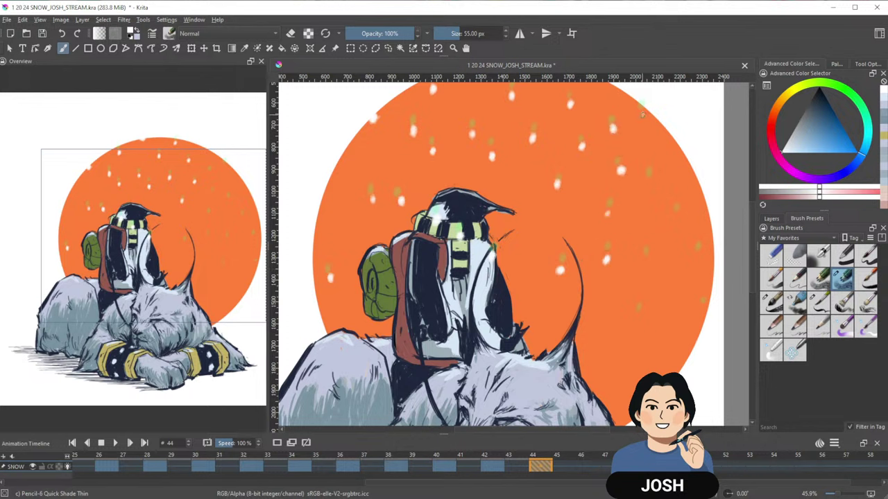
pyautogui.click(682, 148)
pyautogui.click(648, 262)
pyautogui.click(637, 317)
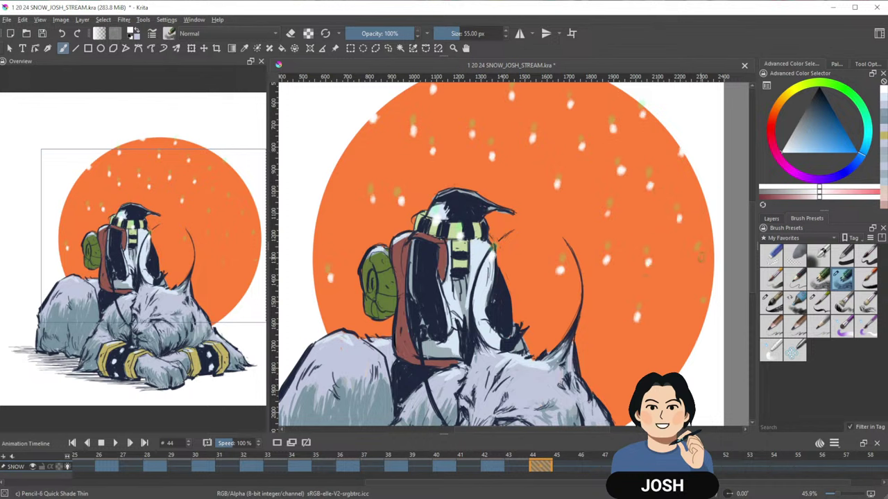
# Start frame 46 and paint the snowflakes along the disc's left edge below their frame 44 positions.
pyautogui.click(583, 469)
pyautogui.moveTo(567, 223); pyautogui.dragTo(645, 260)
pyautogui.click(408, 329)
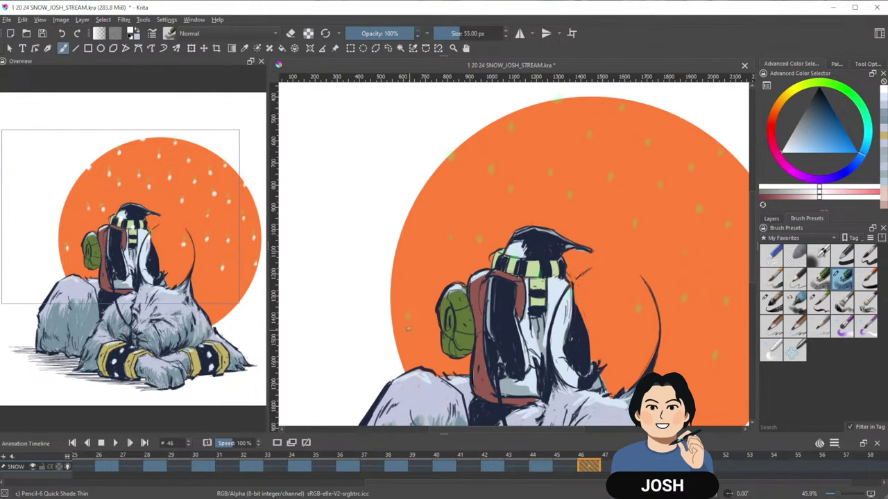
pyautogui.click(408, 331)
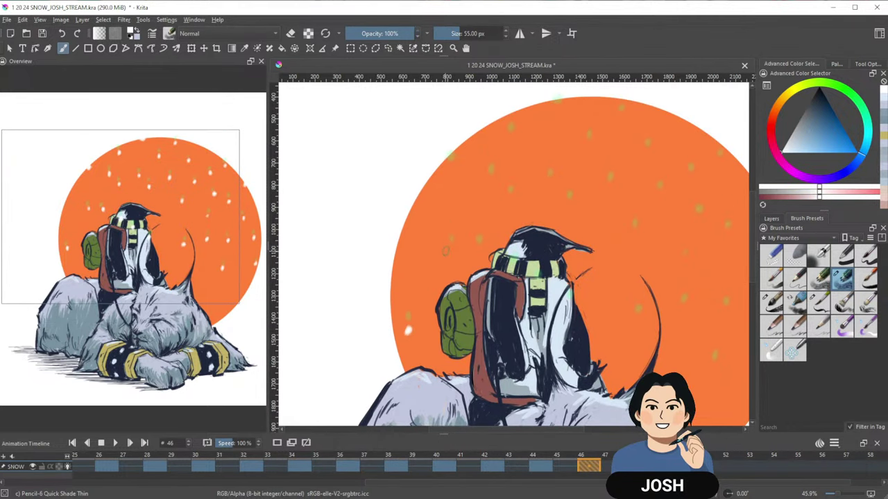
pyautogui.click(449, 166)
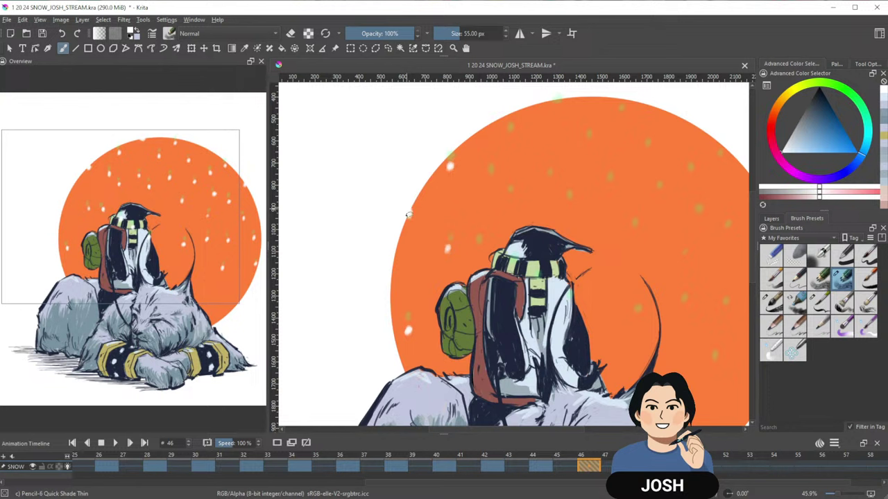
# Paint the upper-left snowflakes and those over the penguin's scarf and body on frame 46, below their frame 44 positions.
pyautogui.click(491, 179)
pyautogui.click(511, 202)
pyautogui.click(511, 139)
pyautogui.click(559, 110)
pyautogui.click(569, 207)
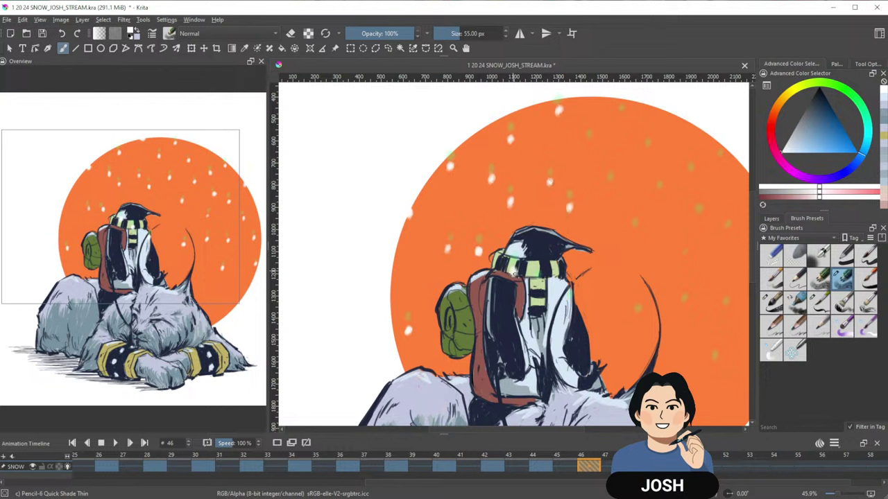
pyautogui.click(539, 286)
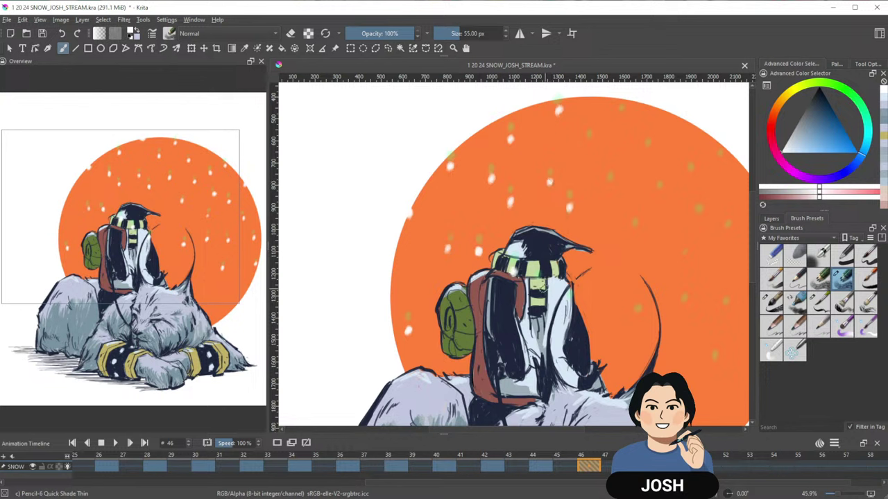
pyautogui.click(570, 306)
# Paint the column of frame 46 snowflakes just right of the penguin, from the disc's upper middle down to the cat's tail.
pyautogui.moveTo(658, 296); pyautogui.dragTo(570, 283)
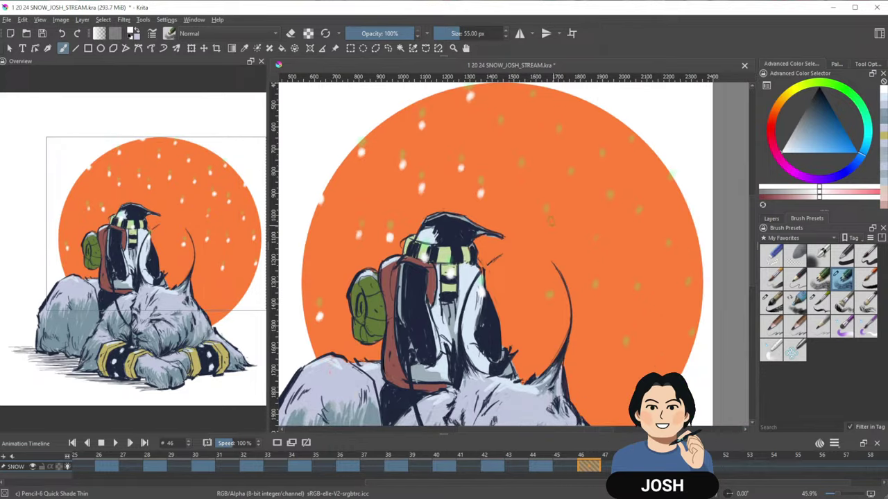
pyautogui.click(546, 222)
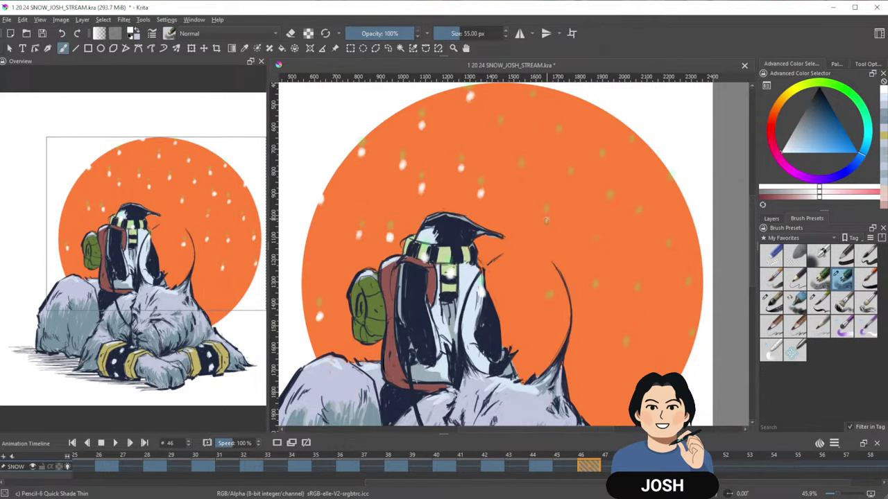
pyautogui.click(524, 175)
pyautogui.click(504, 132)
pyautogui.click(543, 310)
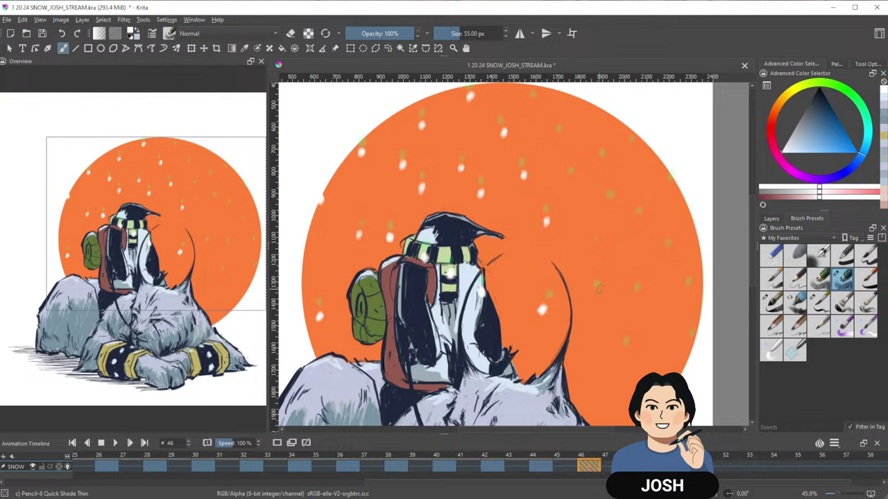
# Paint the frame 46 snowflakes between the disc's upper middle and the area right of the tail, below their frame 44 positions.
pyautogui.click(594, 297)
pyautogui.click(595, 246)
pyautogui.click(610, 205)
pyautogui.click(571, 179)
pyautogui.click(560, 137)
pyautogui.click(532, 101)
pyautogui.click(603, 164)
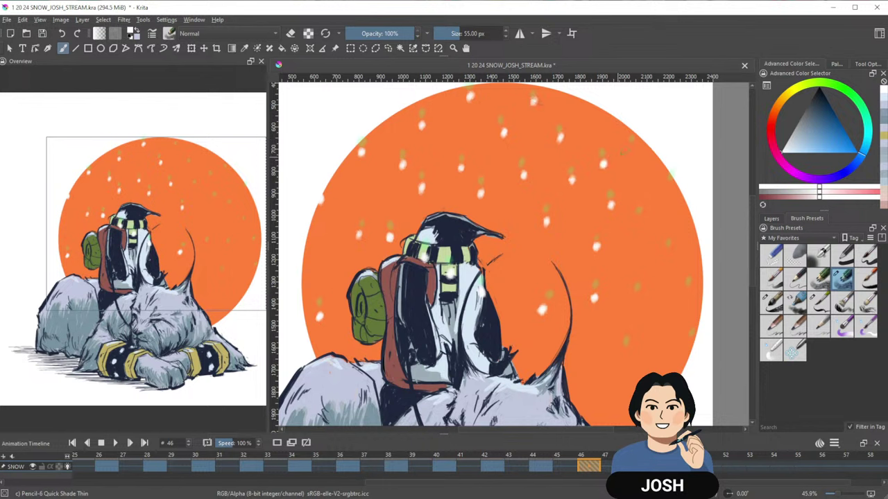
# Paint the remaining frame 46 snowflakes along the disc's right edge below their frame 44 positions.
pyautogui.click(631, 148)
pyautogui.click(639, 219)
pyautogui.click(668, 253)
pyautogui.click(638, 298)
pyautogui.click(690, 292)
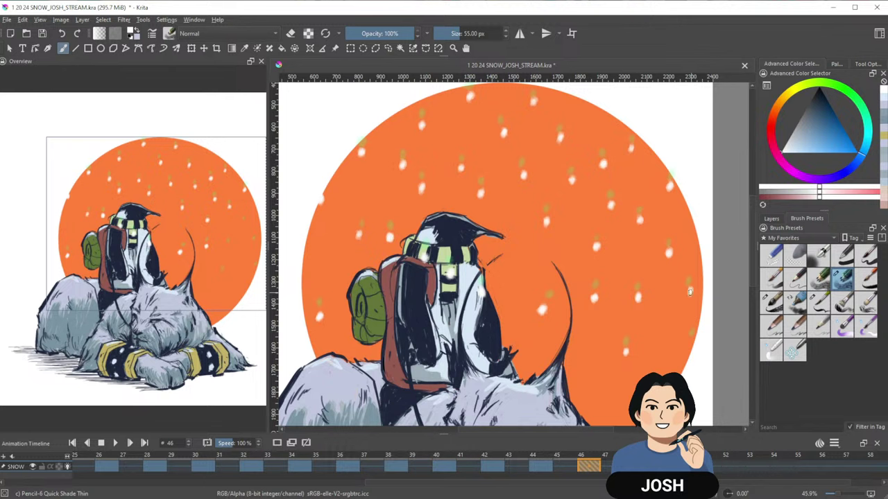
pyautogui.click(691, 339)
# Advance to frame 48 and paint the snowflakes at the disc's left edge and beside the backpack below their frame 46 positions.
pyautogui.moveTo(640, 287)
pyautogui.mouseDown()
pyautogui.moveTo(675, 271)
pyautogui.moveTo(634, 303)
pyautogui.mouseUp()
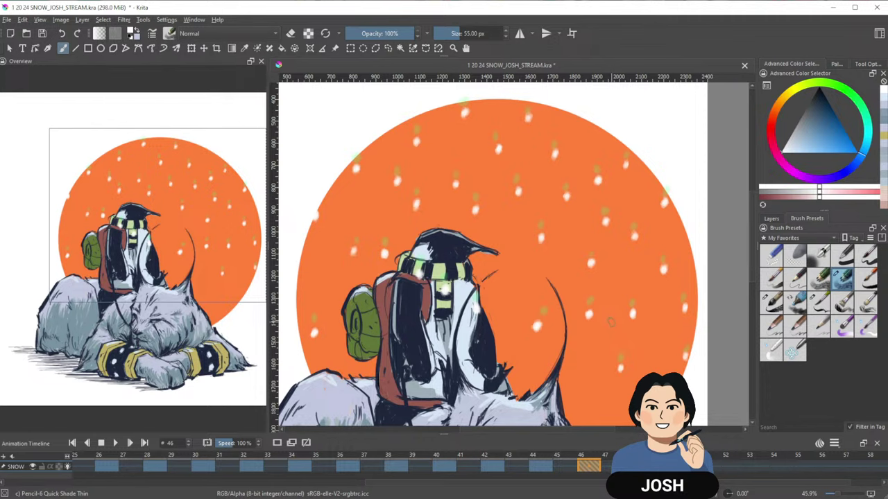
pyautogui.moveTo(641, 305); pyautogui.dragTo(671, 359)
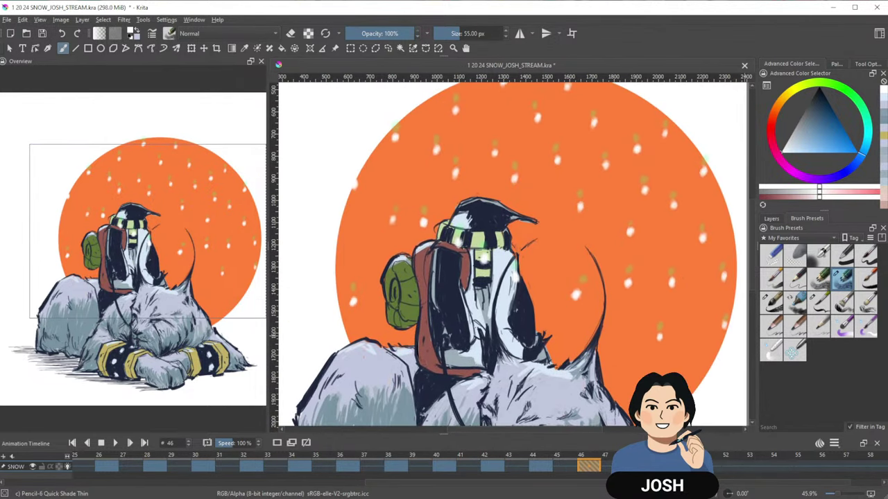
pyautogui.press('Right')
pyautogui.press('Right')
pyautogui.moveTo(353, 310); pyautogui.dragTo(351, 319)
pyautogui.click(390, 231)
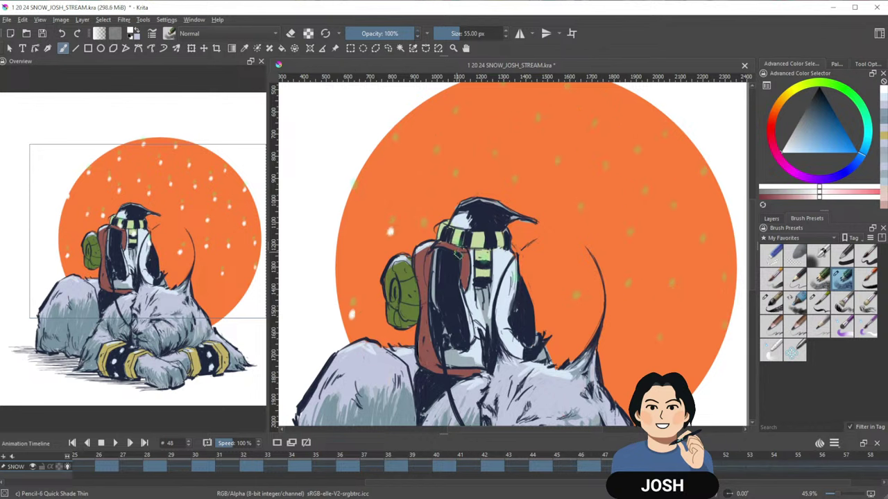
pyautogui.click(423, 237)
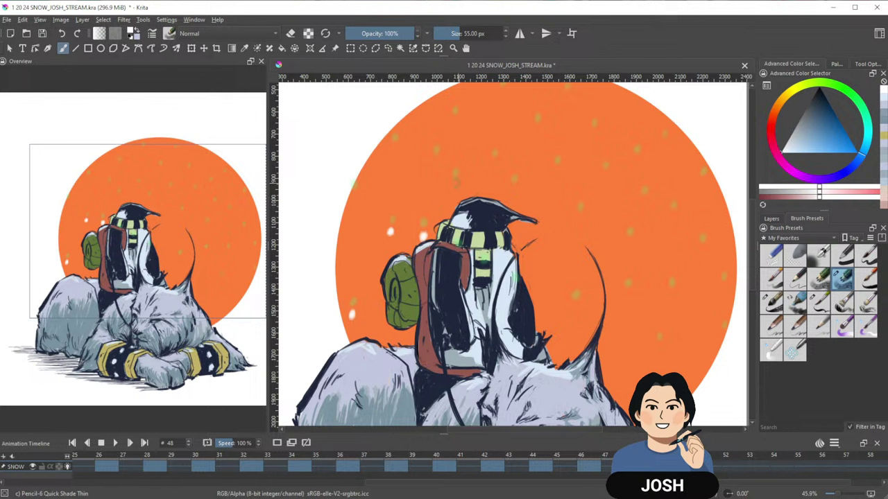
# Paint the upper-left snowflakes and those above the penguin's hat on frame 48, below their frame 46 positions.
pyautogui.click(452, 189)
pyautogui.click(436, 158)
pyautogui.click(356, 194)
pyautogui.click(458, 119)
pyautogui.click(496, 162)
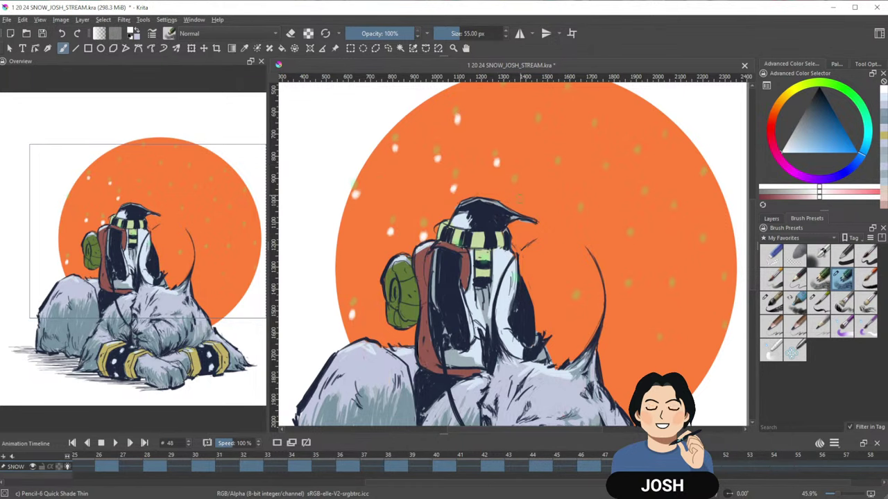
pyautogui.click(516, 188)
# Paint the frame 48 snowflakes at the disc's upper middle and over the penguin's body below their frame 46 positions.
pyautogui.moveTo(548, 138); pyautogui.dragTo(531, 196)
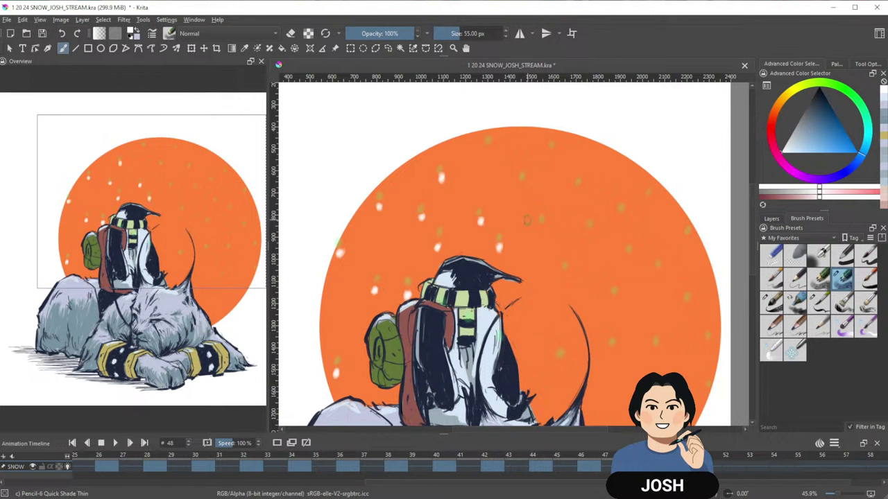
pyautogui.click(543, 229)
pyautogui.click(523, 186)
pyautogui.click(442, 314)
pyautogui.click(500, 350)
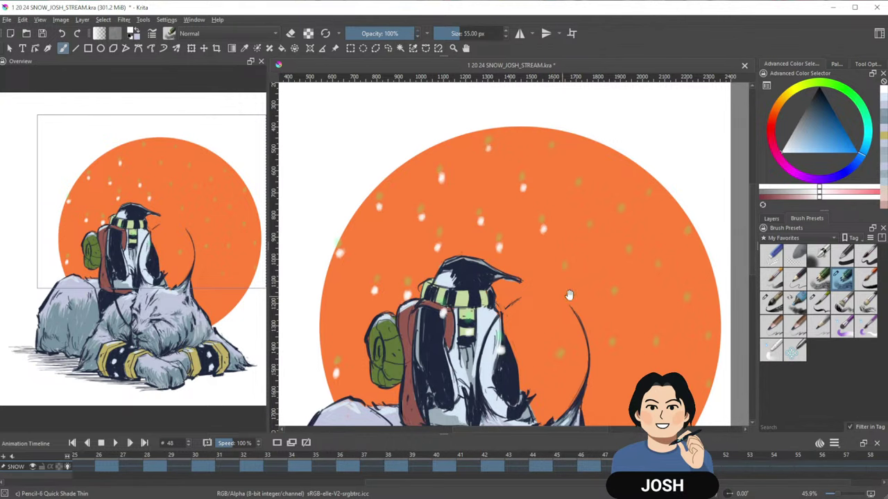
# Paint the frame 48 snowflakes right of centre, from the disc's top down to the one beside the cat's tail.
pyautogui.moveTo(569, 296)
pyautogui.mouseDown()
pyautogui.moveTo(531, 194)
pyautogui.moveTo(589, 266)
pyautogui.mouseUp()
pyautogui.click(527, 115)
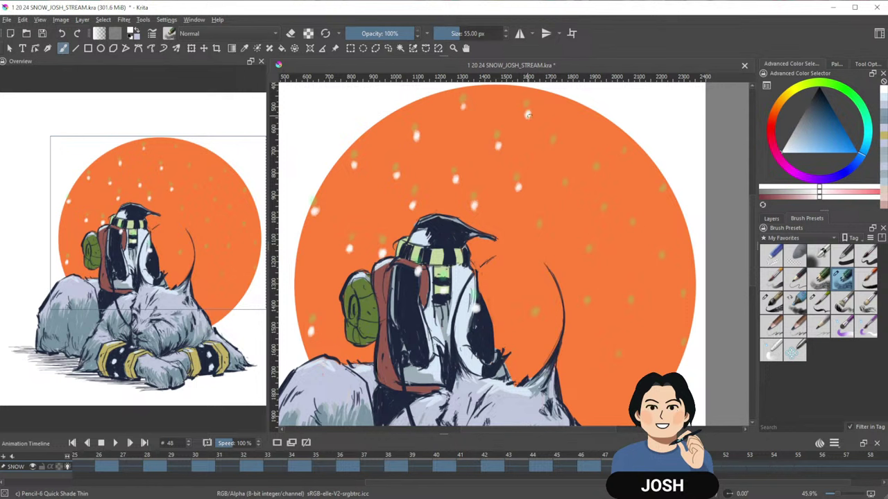
pyautogui.click(552, 150)
pyautogui.click(566, 193)
pyautogui.click(540, 237)
pyautogui.click(535, 323)
pyautogui.click(606, 214)
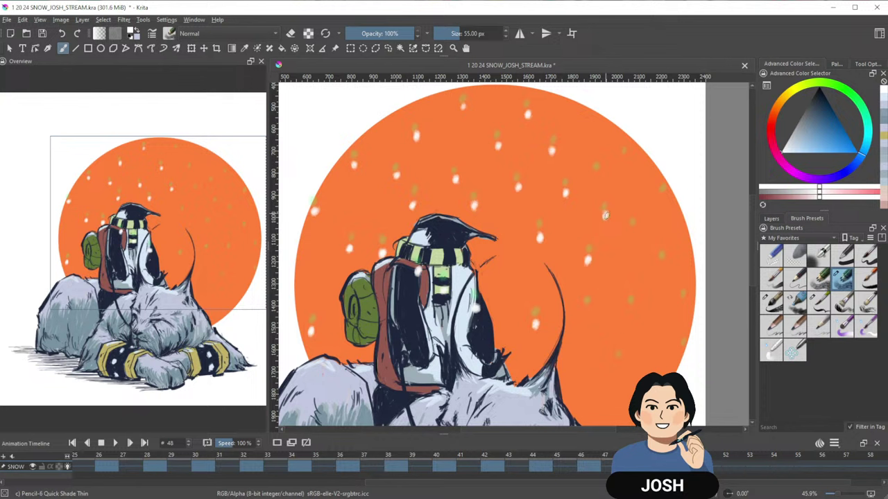
# Paint the remaining frame 48 snowflakes on the disc's far right side below their frame 46 positions.
pyautogui.click(597, 175)
pyautogui.click(626, 160)
pyautogui.click(636, 233)
pyautogui.click(637, 310)
pyautogui.click(594, 310)
pyautogui.click(627, 365)
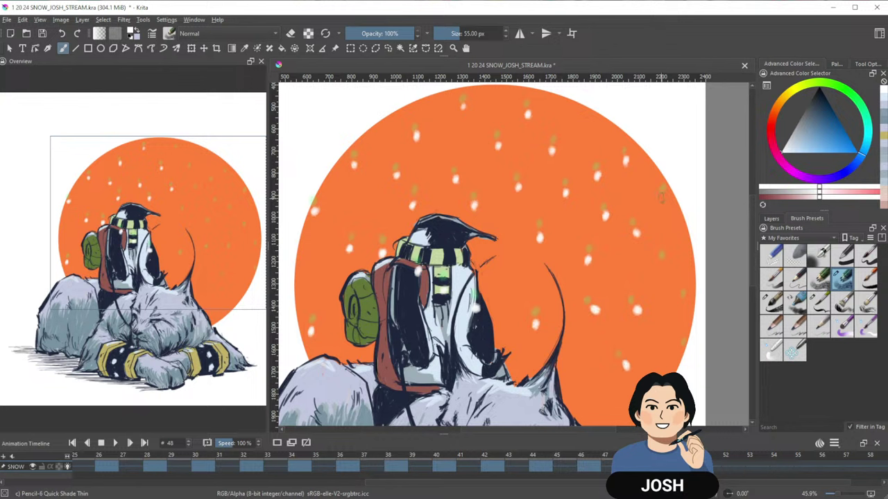
pyautogui.click(656, 199)
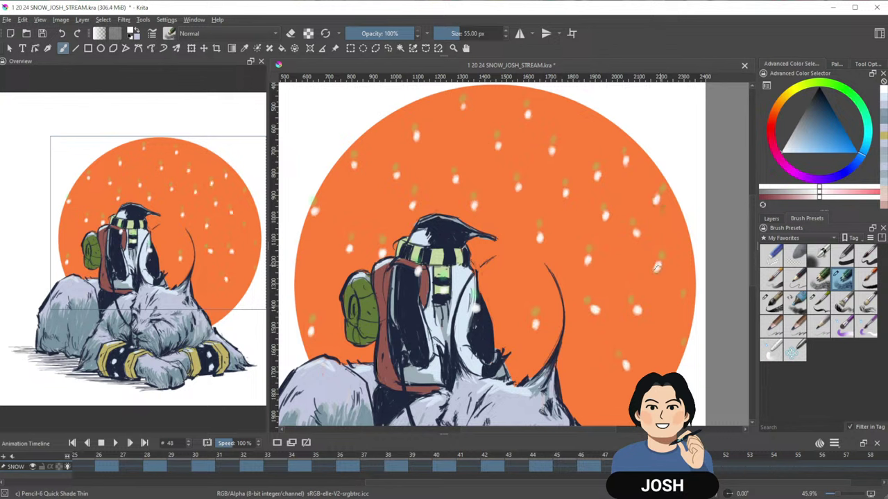
pyautogui.click(680, 305)
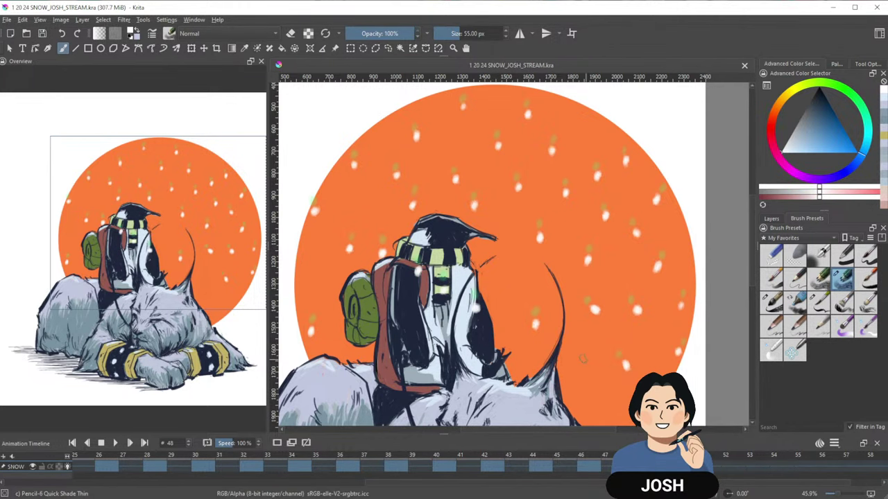
# Move to frame 50 and paint its snowflakes along the disc's left side below their frame 48 positions.
pyautogui.moveTo(540, 334); pyautogui.dragTo(600, 287)
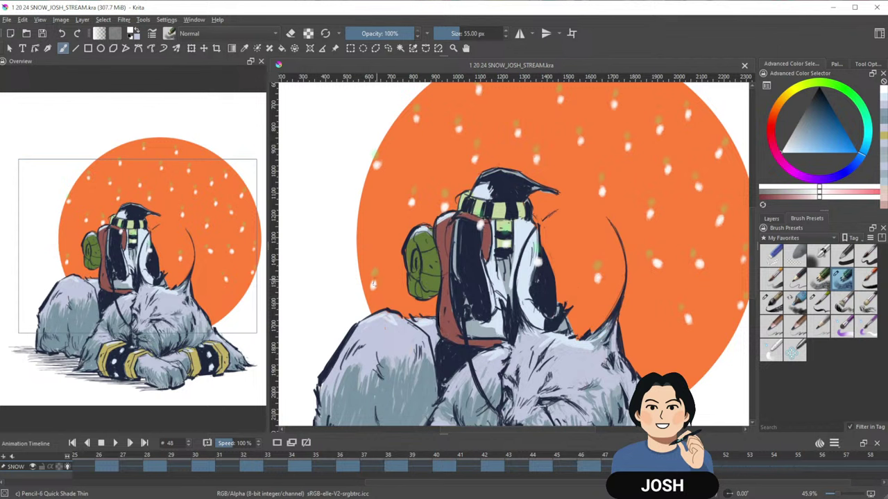
pyautogui.press('Right')
pyautogui.press('Right')
pyautogui.click(373, 298)
pyautogui.click(373, 298)
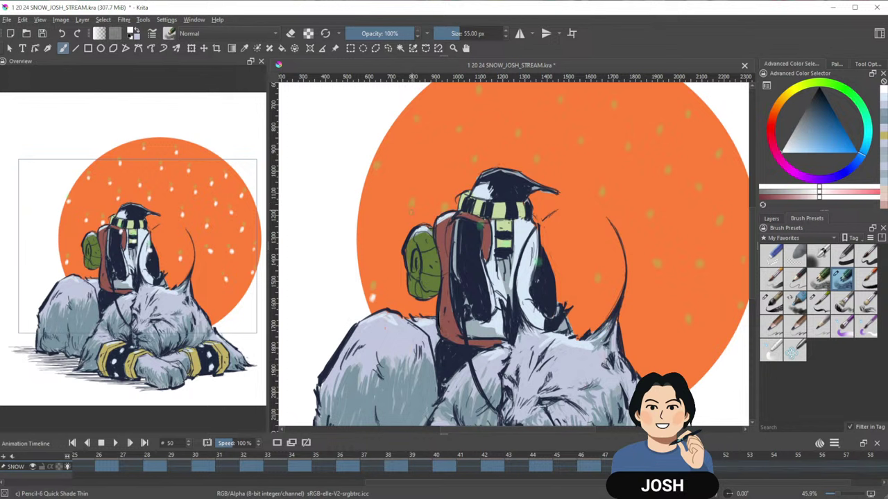
pyautogui.click(411, 212)
pyautogui.click(373, 172)
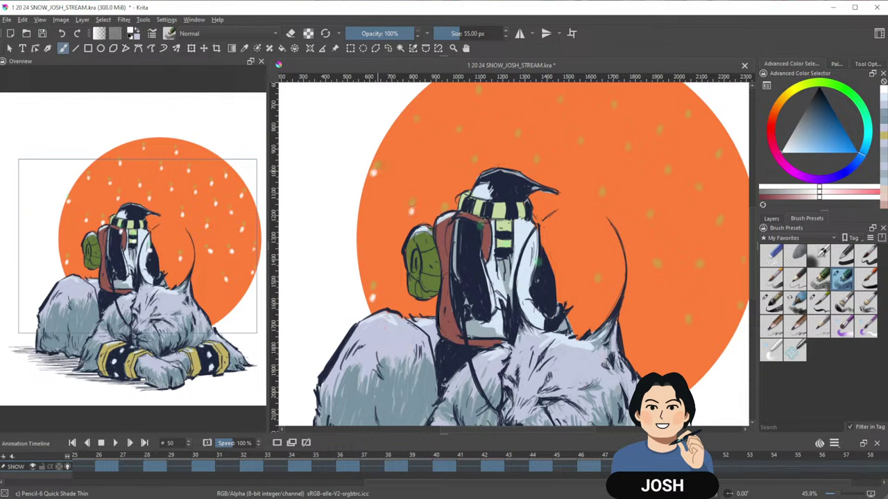
pyautogui.click(416, 128)
# Paint the frame 50 snowflakes over the penguin's body below their frame 48 positions.
pyautogui.moveTo(599, 208); pyautogui.dragTo(564, 252)
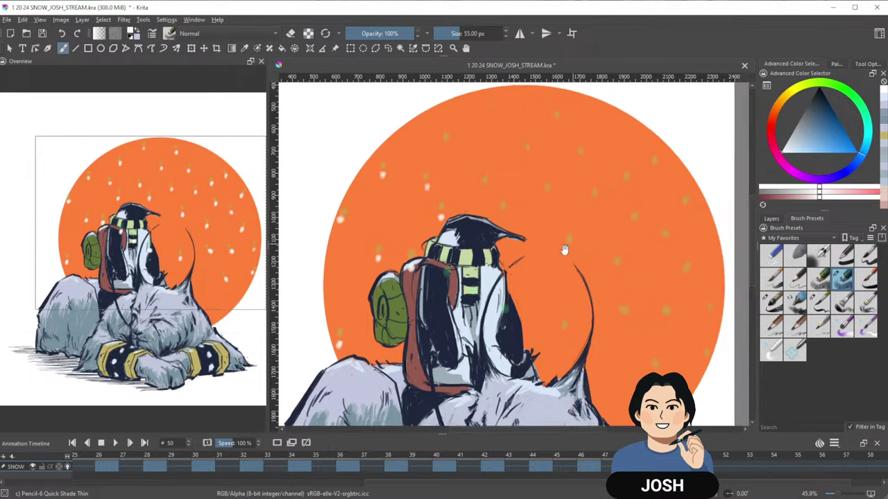
pyautogui.click(445, 283)
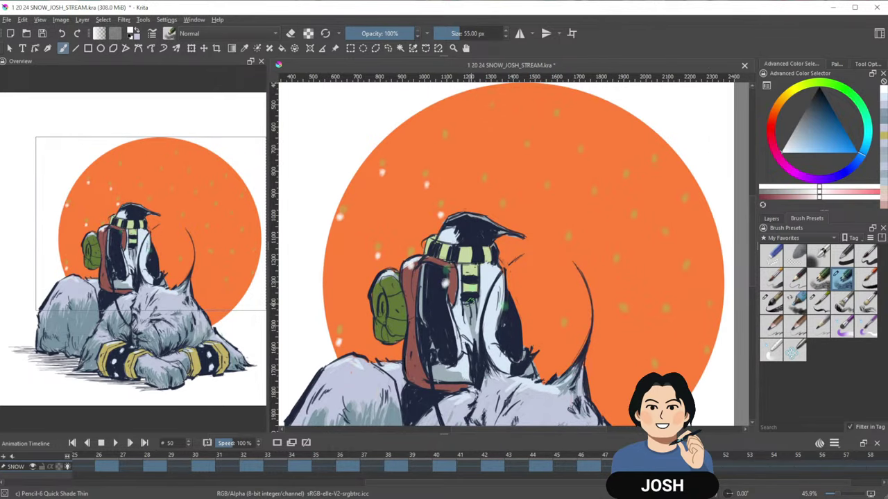
pyautogui.click(466, 302)
pyautogui.click(509, 317)
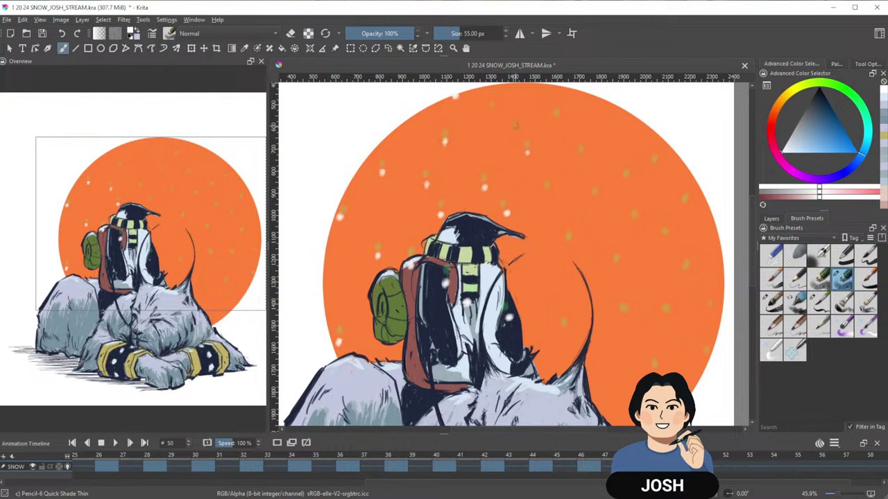
# Paint the frame 50 snowflakes from the disc's upper middle down to the one beside the cat's tail.
pyautogui.click(492, 113)
pyautogui.click(558, 121)
pyautogui.click(579, 159)
pyautogui.click(595, 203)
pyautogui.click(567, 245)
pyautogui.click(567, 334)
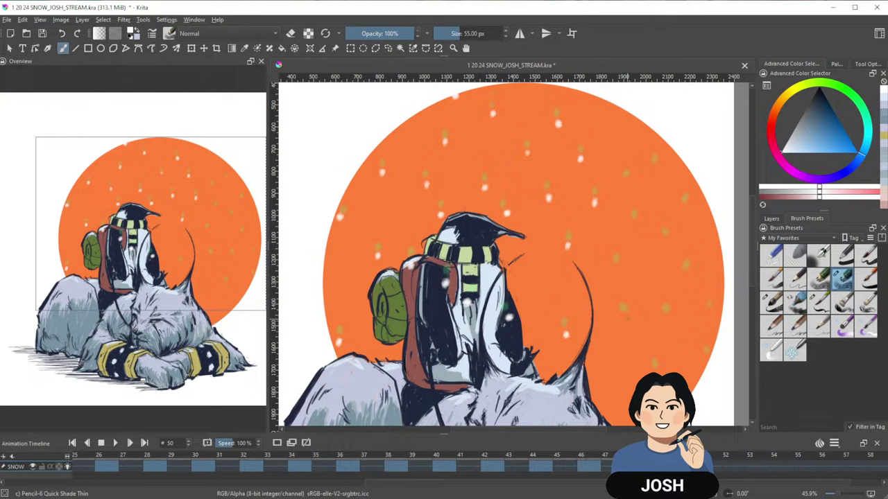
# Paint the frame 50 snowflakes across the disc's right side below their frame 48 positions.
pyautogui.click(626, 320)
pyautogui.click(613, 268)
pyautogui.click(635, 221)
pyautogui.click(656, 170)
pyautogui.click(689, 276)
pyautogui.click(668, 317)
pyautogui.click(711, 314)
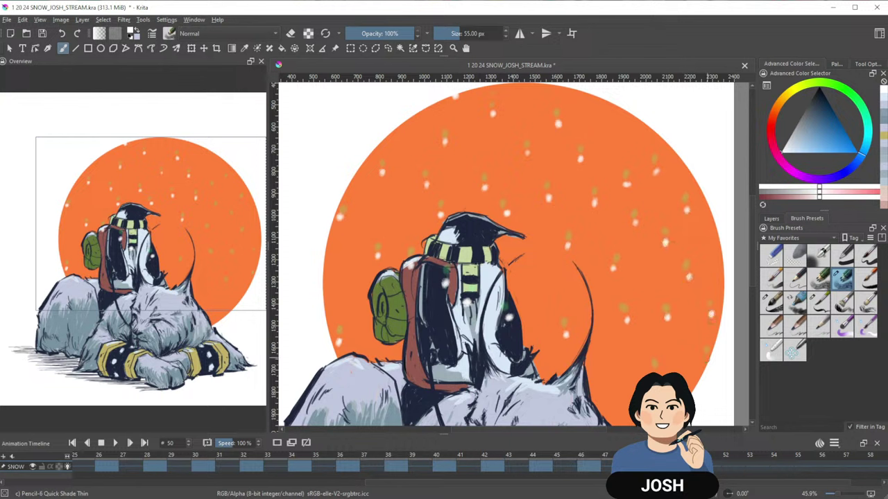
pyautogui.click(705, 362)
# Go to frame 52 and paint its snowflakes at the disc's lower left and over the penguin's backpack and body.
pyautogui.moveTo(689, 367); pyautogui.dragTo(670, 339)
pyautogui.click(735, 469)
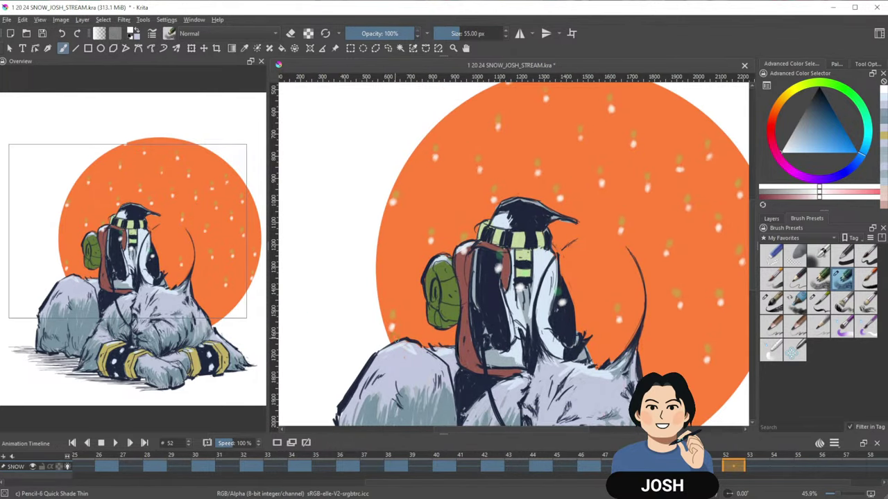
pyautogui.click(394, 338)
pyautogui.click(431, 250)
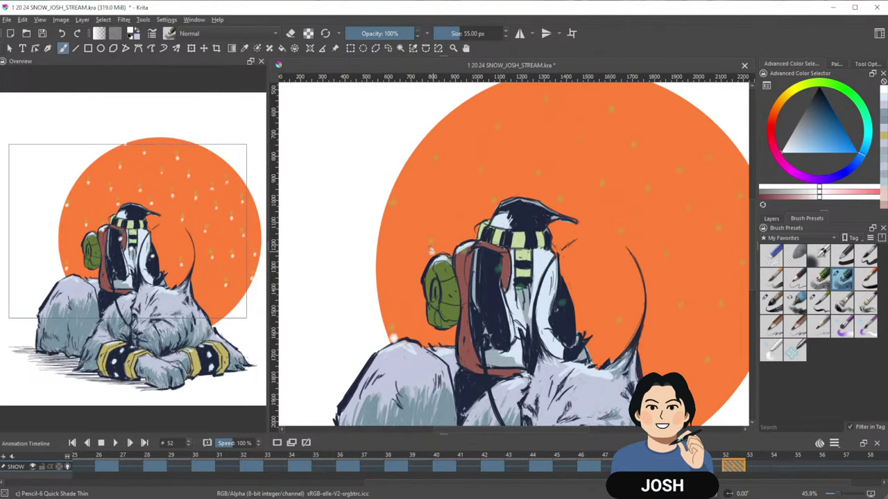
pyautogui.click(430, 250)
pyautogui.click(464, 264)
pyautogui.click(497, 282)
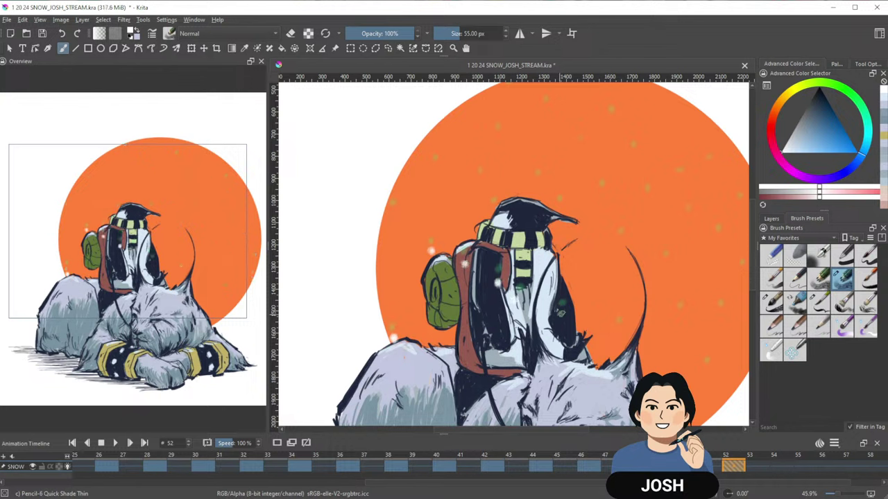
pyautogui.click(560, 313)
# Paint the frame 52 snowflakes around the penguin's hat and in the disc's upper-left area.
pyautogui.click(495, 207)
pyautogui.click(481, 178)
pyautogui.click(470, 98)
pyautogui.moveTo(577, 182)
pyautogui.mouseDown()
pyautogui.moveTo(571, 206)
pyautogui.moveTo(557, 203)
pyautogui.mouseUp()
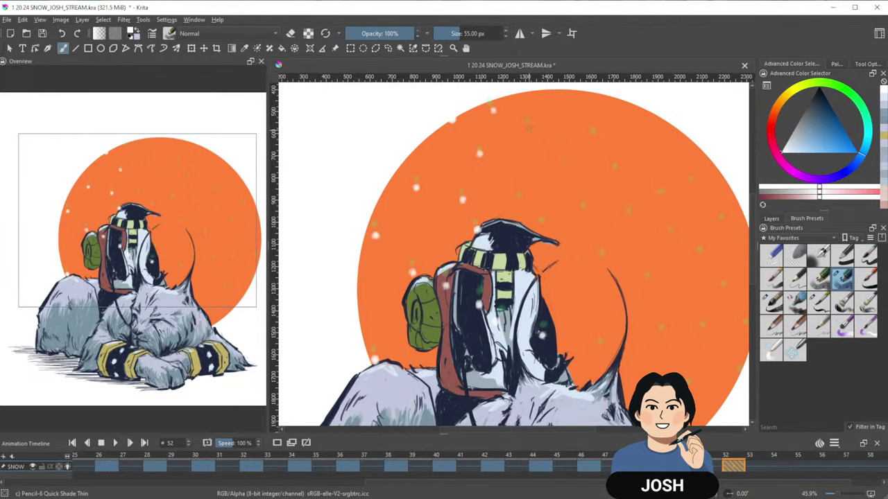
# Paint the frame 52 snowflakes in the disc's upper middle below their frame 50 positions.
pyautogui.click(528, 129)
pyautogui.click(584, 211)
pyautogui.click(561, 166)
pyautogui.click(596, 138)
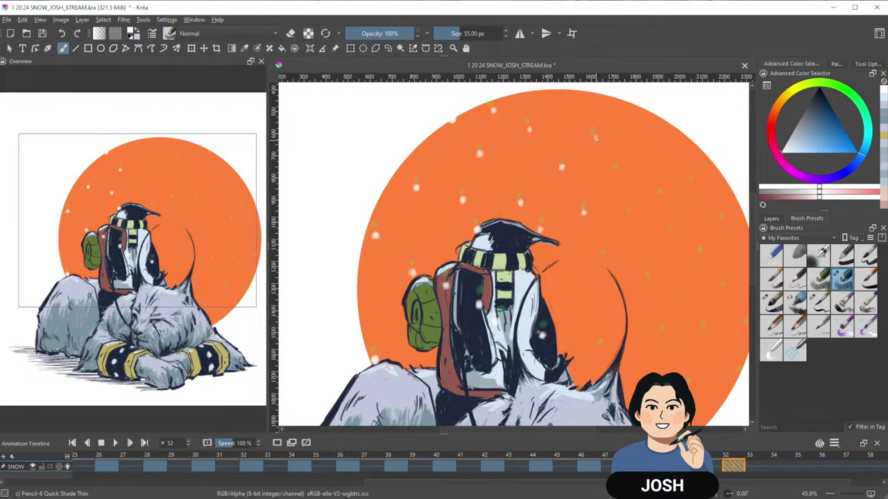
pyautogui.click(618, 173)
# Paint the frame 52 snowflakes beside the cat's tail and in the disc's lower-right area, and save the file.
pyautogui.scroll(-3, 595, 254)
pyautogui.click(595, 254)
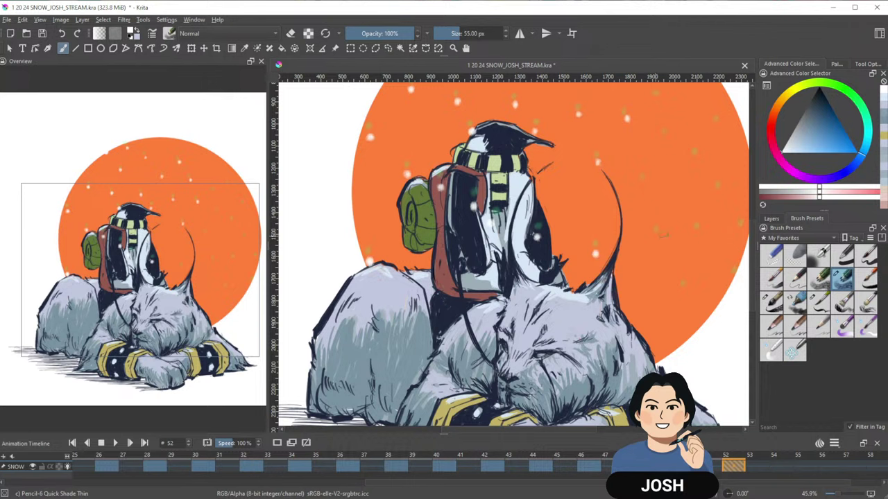
pyautogui.hotkey('ctrl', 's')
pyautogui.click(681, 296)
pyautogui.moveTo(670, 261); pyautogui.dragTo(579, 327)
pyautogui.click(606, 301)
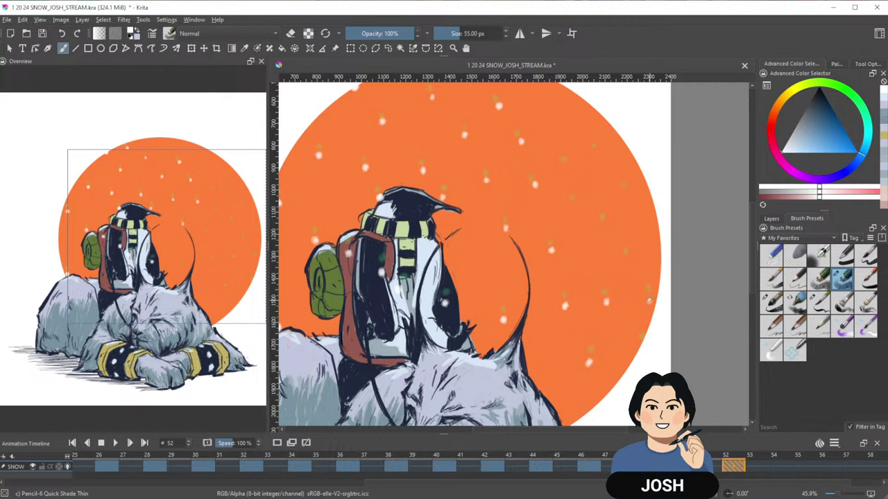
# Paint the frame 52 snowflakes on the disc's far right side, up to one at the upper-right edge.
pyautogui.click(640, 344)
pyautogui.click(629, 258)
pyautogui.click(606, 223)
pyautogui.click(567, 202)
pyautogui.click(562, 170)
pyautogui.moveTo(582, 230)
pyautogui.mouseDown()
pyautogui.moveTo(608, 281)
pyautogui.moveTo(624, 287)
pyautogui.mouseUp()
pyautogui.click(600, 140)
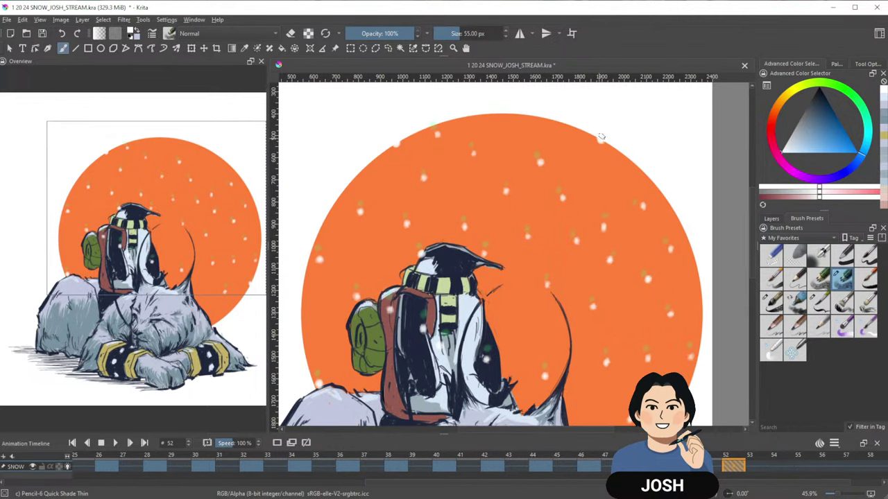
# Go to frame 54 and paint its snowflakes over the penguin, on the backpack and down the disc's left side.
pyautogui.moveTo(677, 239); pyautogui.dragTo(635, 283)
pyautogui.moveTo(674, 318); pyautogui.dragTo(669, 301)
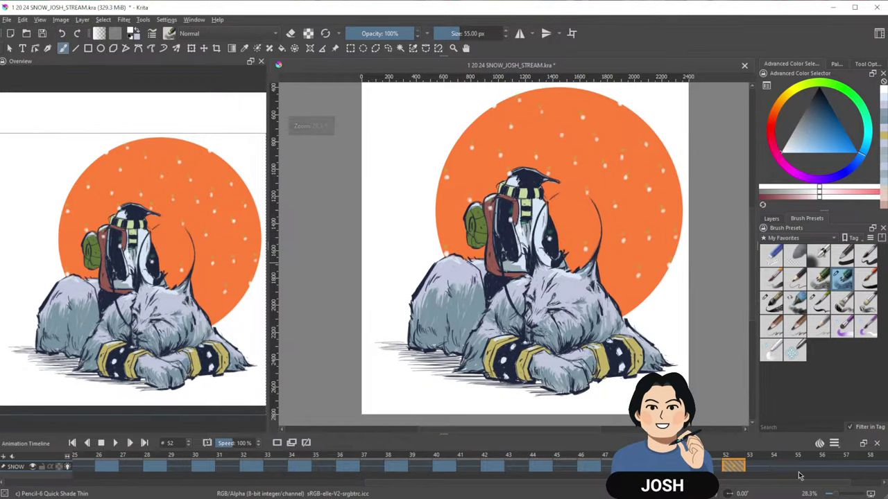
pyautogui.click(782, 467)
pyautogui.scroll(3, 605, 219)
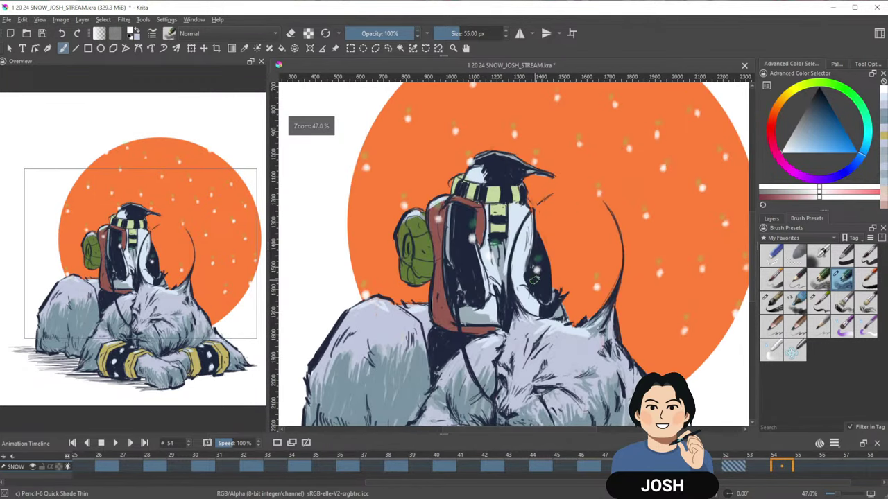
pyautogui.moveTo(535, 280); pyautogui.dragTo(534, 282)
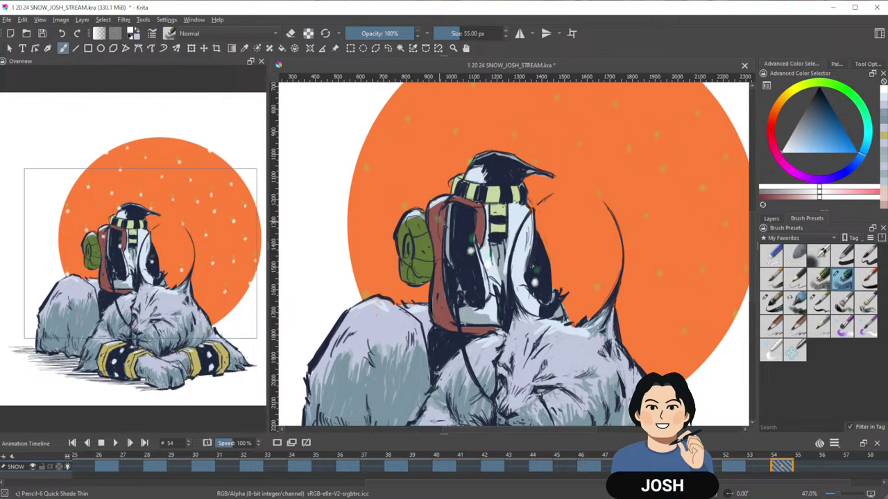
pyautogui.click(405, 217)
pyautogui.click(366, 178)
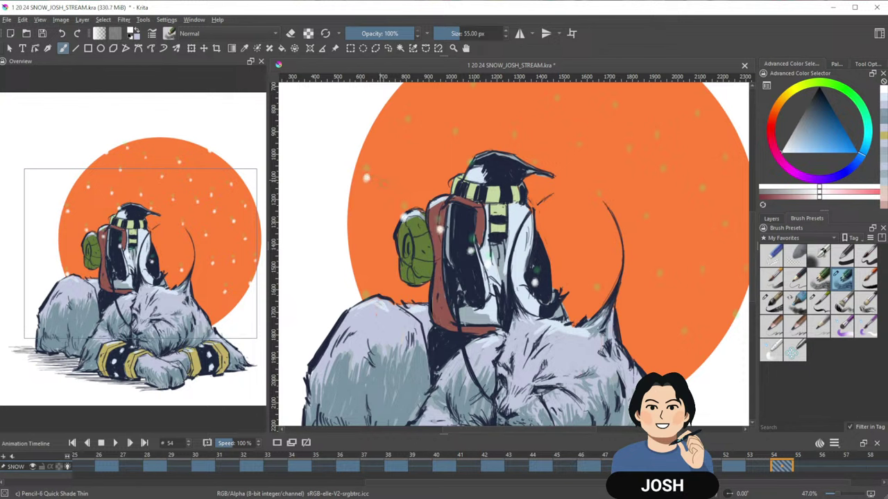
pyautogui.click(366, 311)
# Paint the frame 54 snowflakes around the penguin's hat below their frame 52 positions.
pyautogui.click(455, 141)
pyautogui.click(477, 168)
pyautogui.click(517, 142)
pyautogui.click(535, 171)
pyautogui.click(581, 151)
# Paint the frame 54 snowflakes on both sides of the cat's tail below their frame 52 positions.
pyautogui.moveTo(677, 174); pyautogui.dragTo(663, 219)
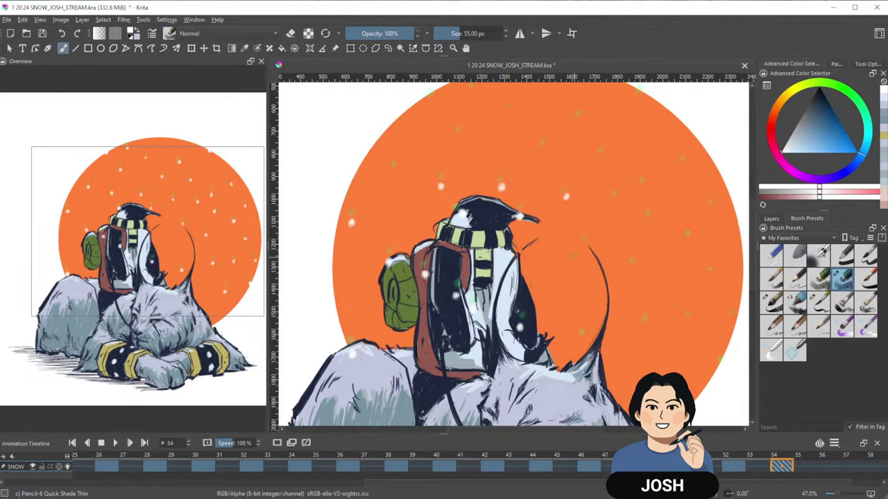
pyautogui.click(583, 248)
pyautogui.click(584, 247)
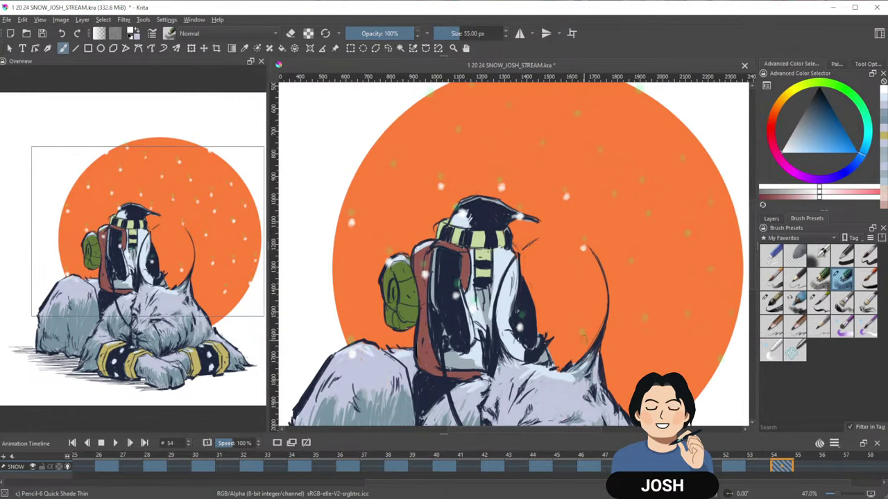
pyautogui.click(578, 340)
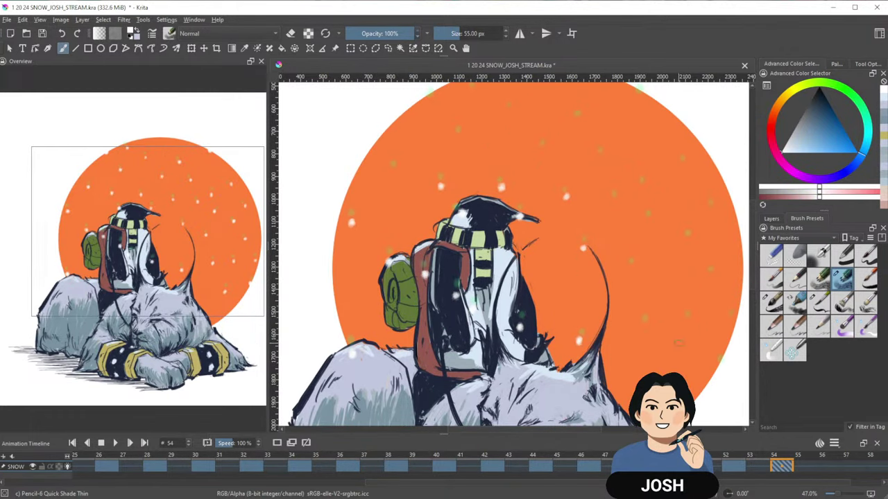
pyautogui.click(632, 272)
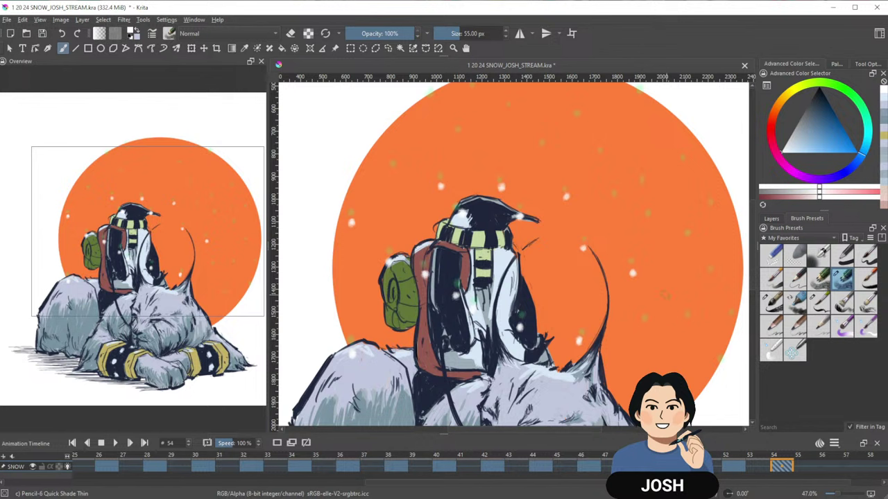
# Paint the frame 54 snowflakes on the disc's right side, from the lower ones up to mid-height.
pyautogui.click(646, 327)
pyautogui.click(689, 321)
pyautogui.click(713, 275)
pyautogui.click(689, 240)
pyautogui.click(646, 220)
pyautogui.click(612, 202)
# Paint the frame 54 snowflakes across the disc's upper part, from the left side over to the far right.
pyautogui.click(395, 173)
pyautogui.click(457, 139)
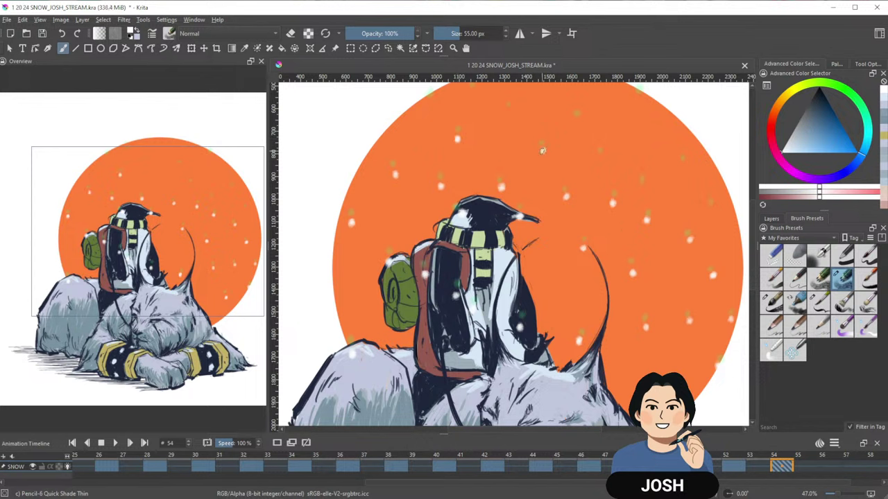
pyautogui.click(542, 151)
pyautogui.click(604, 156)
pyautogui.click(647, 187)
pyautogui.click(685, 161)
pyautogui.click(714, 206)
# Paint the frame 54 snowflakes along the disc's top edge below their frame 52 positions.
pyautogui.moveTo(568, 288); pyautogui.dragTo(593, 380)
pyautogui.click(660, 188)
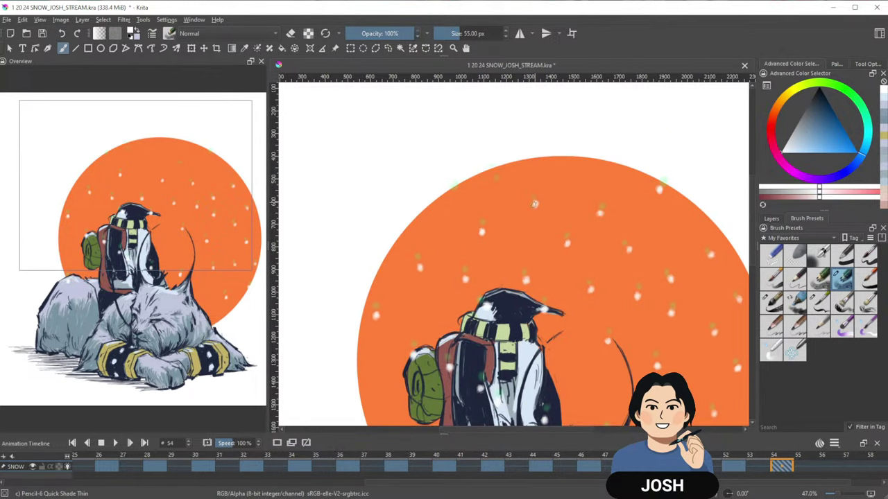
pyautogui.click(497, 183)
pyautogui.click(453, 193)
# Go to frame 56 and paint its snowflakes over the penguin and on the disc's left side.
pyautogui.moveTo(663, 280)
pyautogui.mouseDown()
pyautogui.moveTo(626, 217)
pyautogui.moveTo(593, 184)
pyautogui.mouseUp()
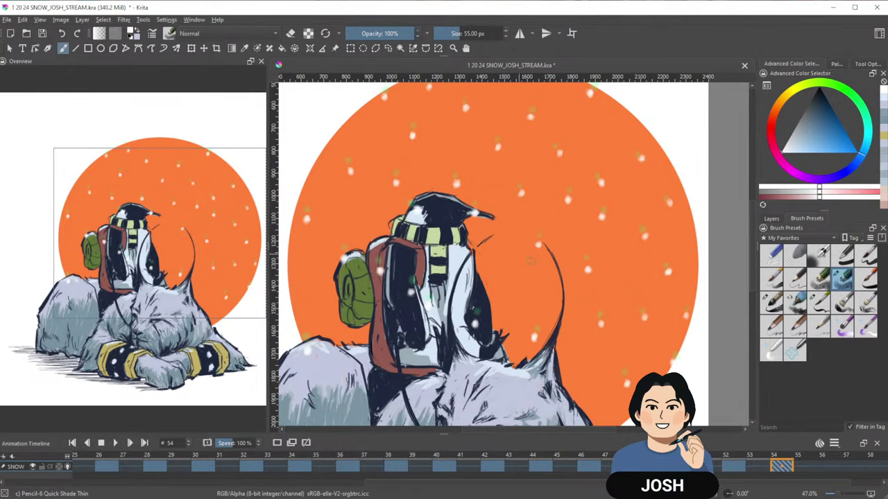
pyautogui.moveTo(638, 244); pyautogui.dragTo(601, 276)
pyautogui.moveTo(623, 314); pyautogui.dragTo(589, 285)
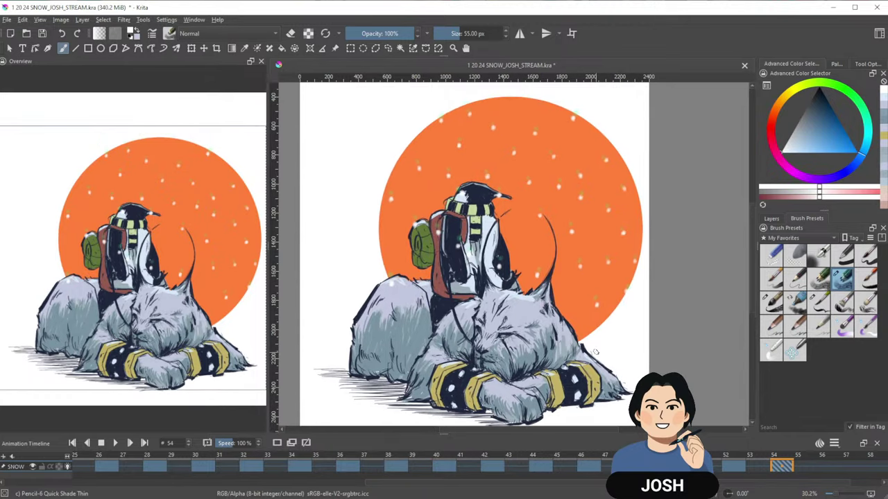
pyautogui.click(829, 467)
pyautogui.scroll(3, 454, 250)
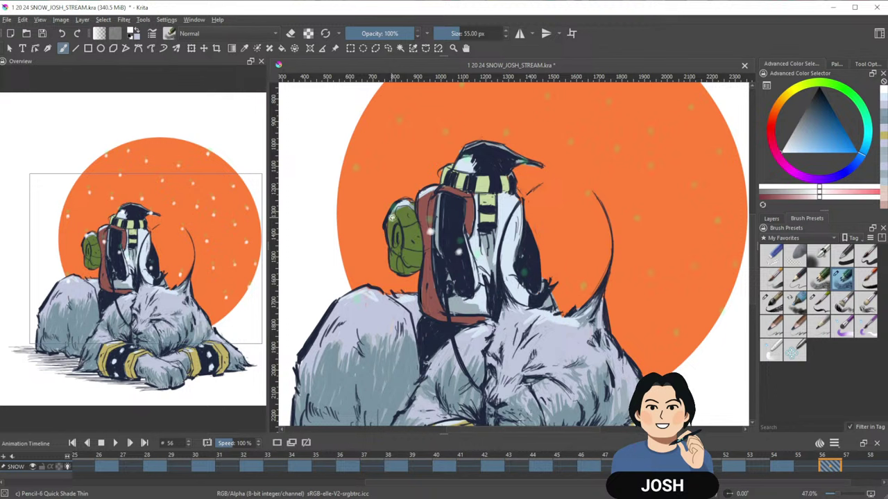
pyautogui.click(354, 181)
pyautogui.click(402, 130)
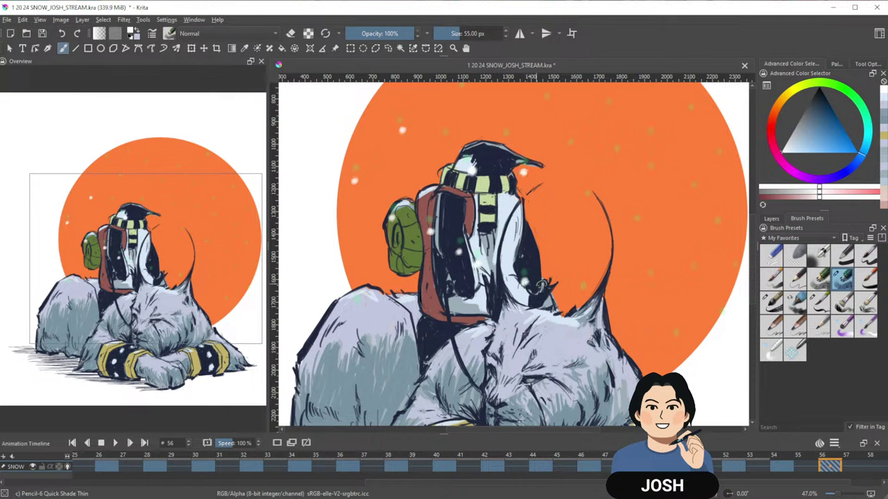
# Paint the frame 56 snowflakes around the cat's tail and in the disc's lower-right area.
pyautogui.click(585, 298)
pyautogui.click(636, 227)
pyautogui.click(587, 201)
pyautogui.click(651, 282)
pyautogui.click(672, 343)
pyautogui.click(692, 274)
pyautogui.click(723, 227)
# Paint the frame 56 snowflakes from the disc's far right inward at mid-height below their frame 54 positions.
pyautogui.moveTo(695, 231); pyautogui.dragTo(687, 300)
pyautogui.click(689, 262)
pyautogui.click(716, 228)
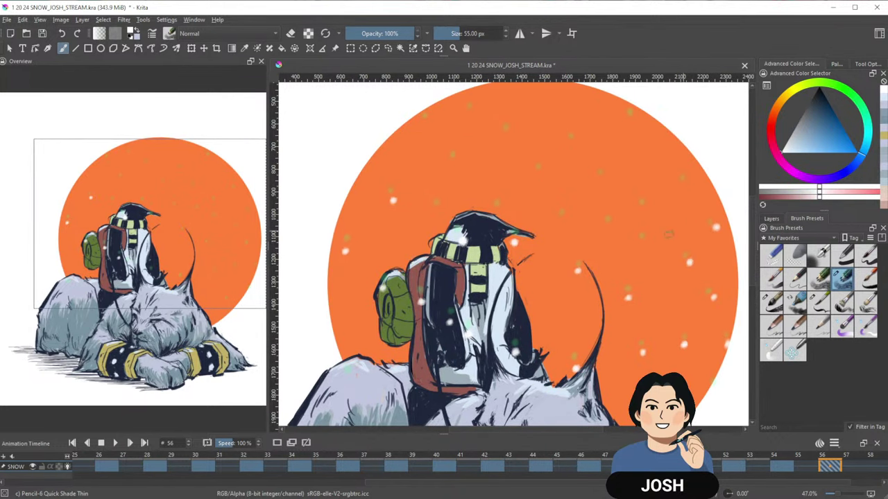
pyautogui.click(643, 244)
pyautogui.click(608, 224)
pyautogui.click(560, 219)
# Paint the frame 56 snowflakes on and beside the penguin's hat and in the disc's upper-left area.
pyautogui.click(495, 213)
pyautogui.click(437, 210)
pyautogui.click(450, 162)
pyautogui.click(425, 123)
pyautogui.click(470, 113)
pyautogui.click(510, 131)
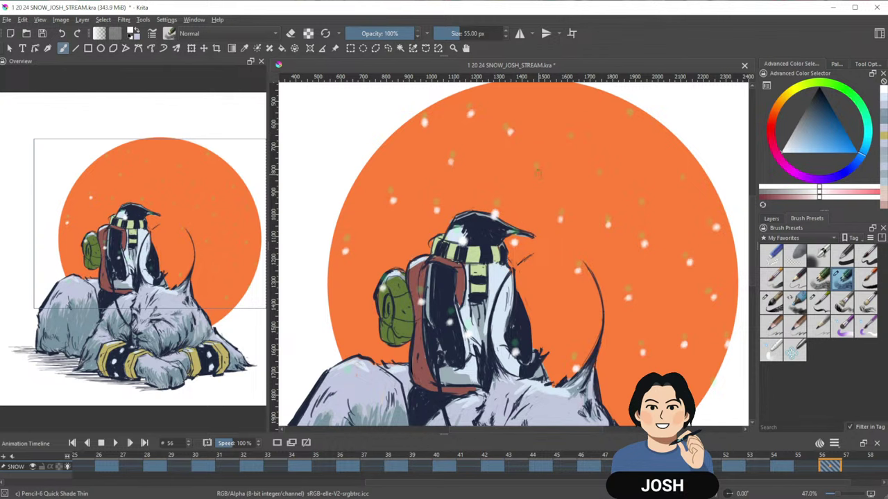
# Paint the remaining frame 56 snowflakes across the disc's top and upper right, and save the file.
pyautogui.click(538, 173)
pyautogui.click(573, 141)
pyautogui.click(600, 181)
pyautogui.click(631, 118)
pyautogui.moveTo(645, 204)
pyautogui.mouseDown()
pyautogui.moveTo(645, 245)
pyautogui.moveTo(659, 226)
pyautogui.mouseUp()
pyautogui.click(552, 125)
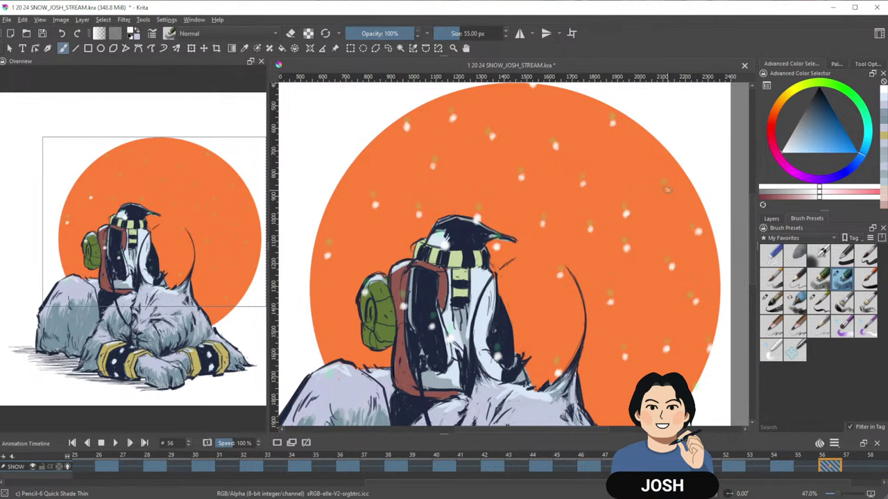
pyautogui.scroll(-3, 680, 271)
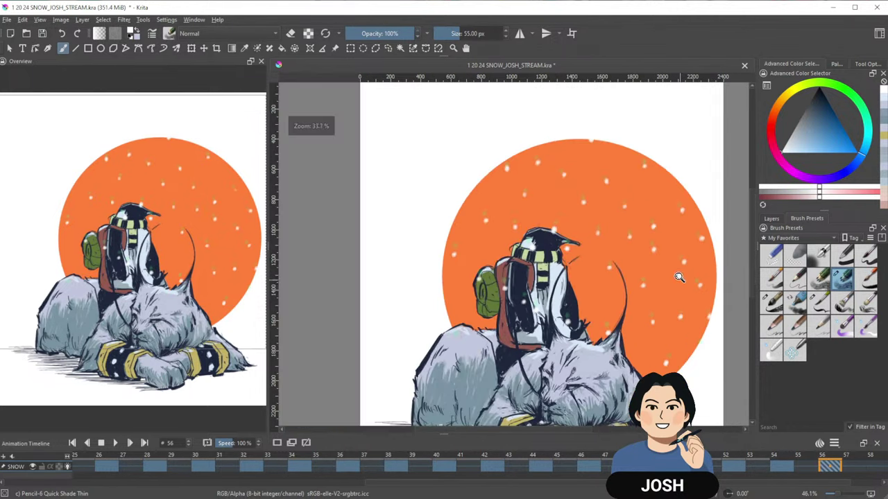
pyautogui.scroll(-2, 586, 300)
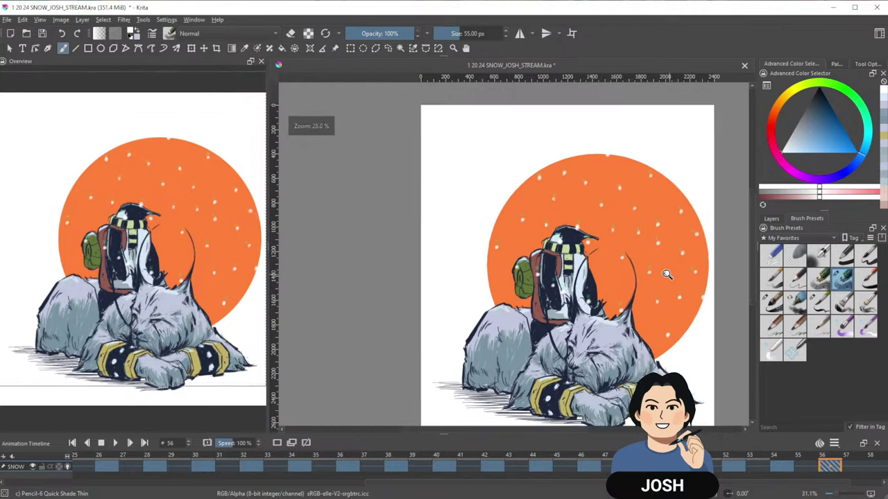
pyautogui.hotkey('ctrl', 's')
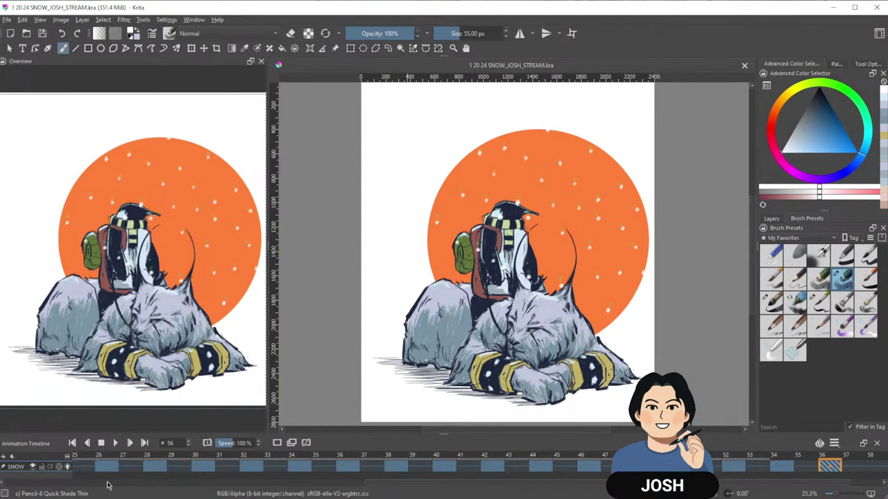
# Return to frame 1 of the SNOW layer in the animation timeline.
pyautogui.click(83, 467)
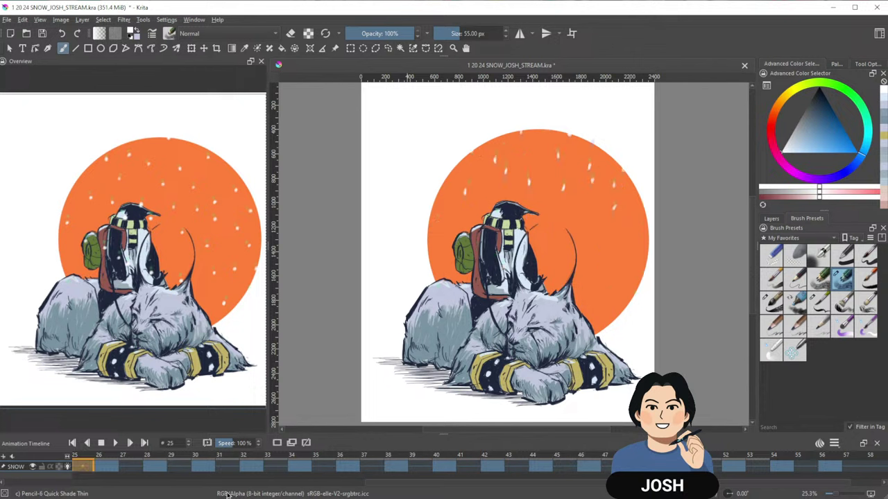
pyautogui.moveTo(400, 482); pyautogui.dragTo(41, 482)
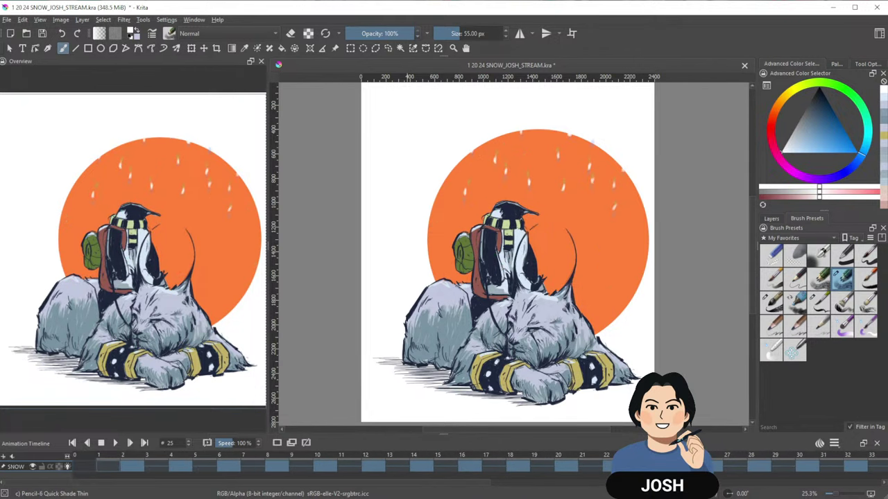
pyautogui.click(105, 466)
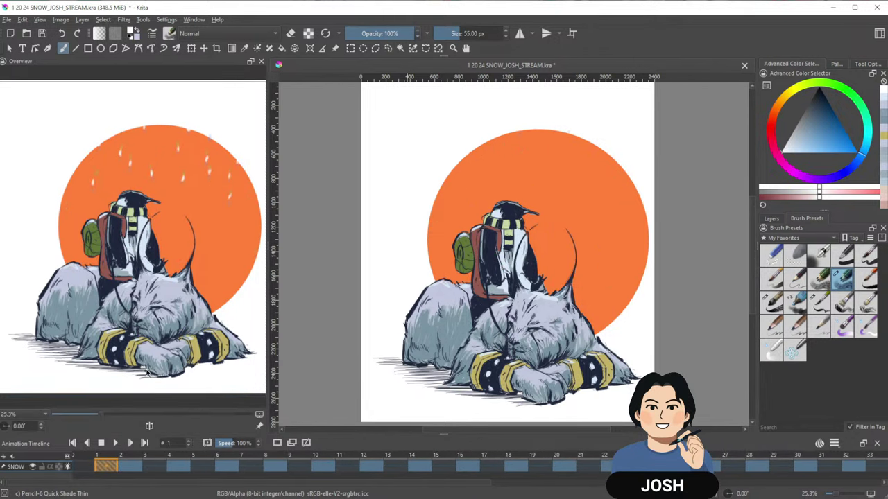